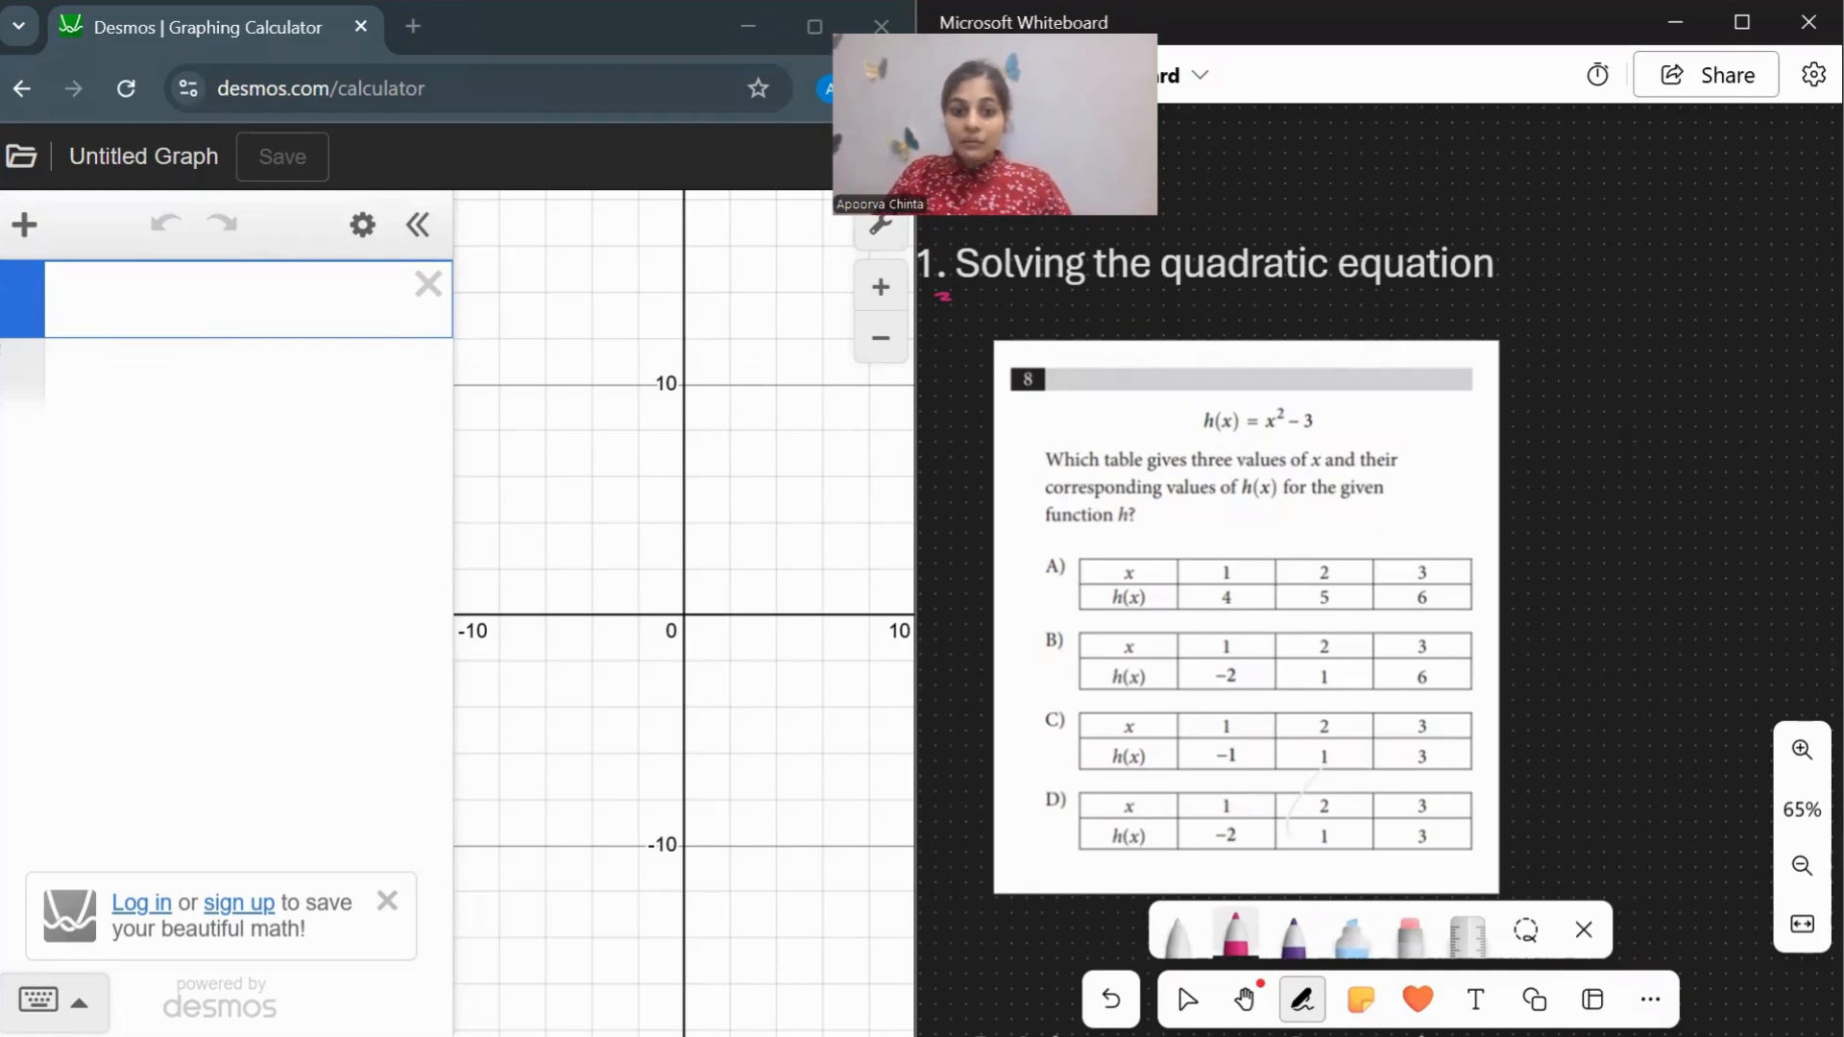
Graph the expression x^2 − 2x + 1 and show the coordinates of its vertex and y-intercept.
click(69, 299)
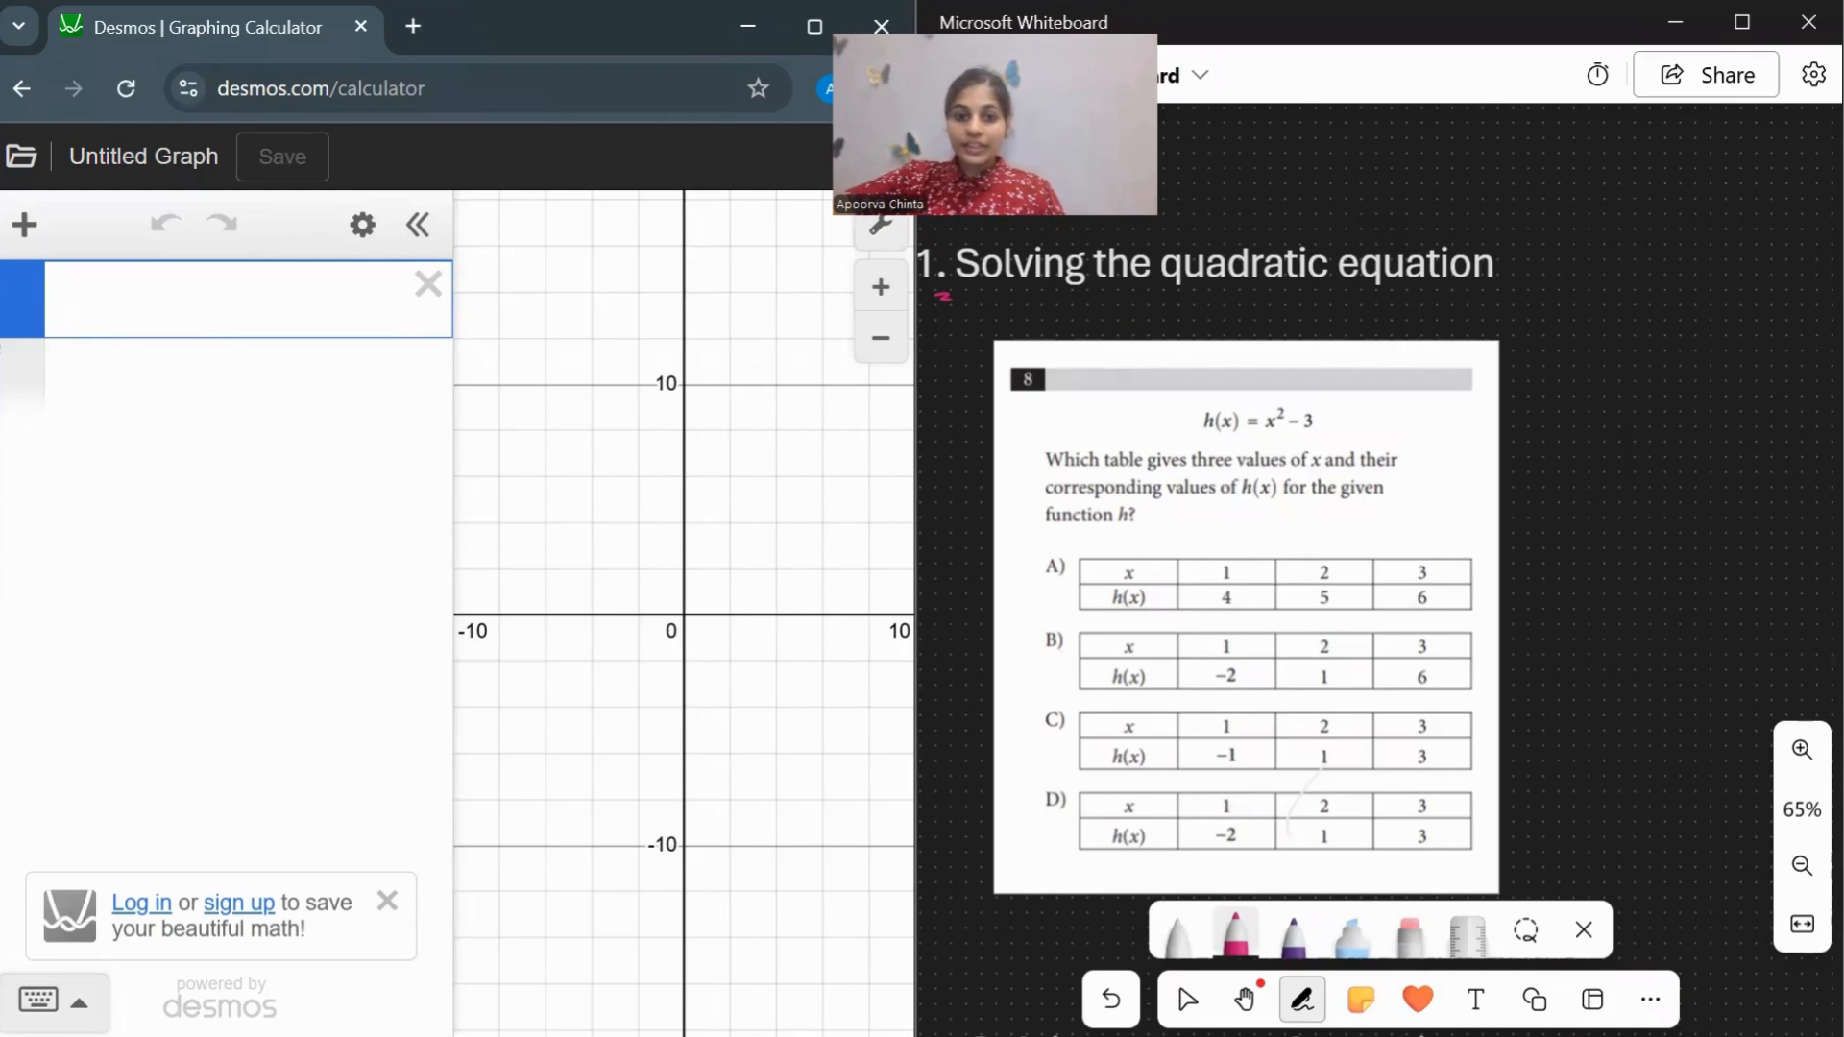
text(x^)
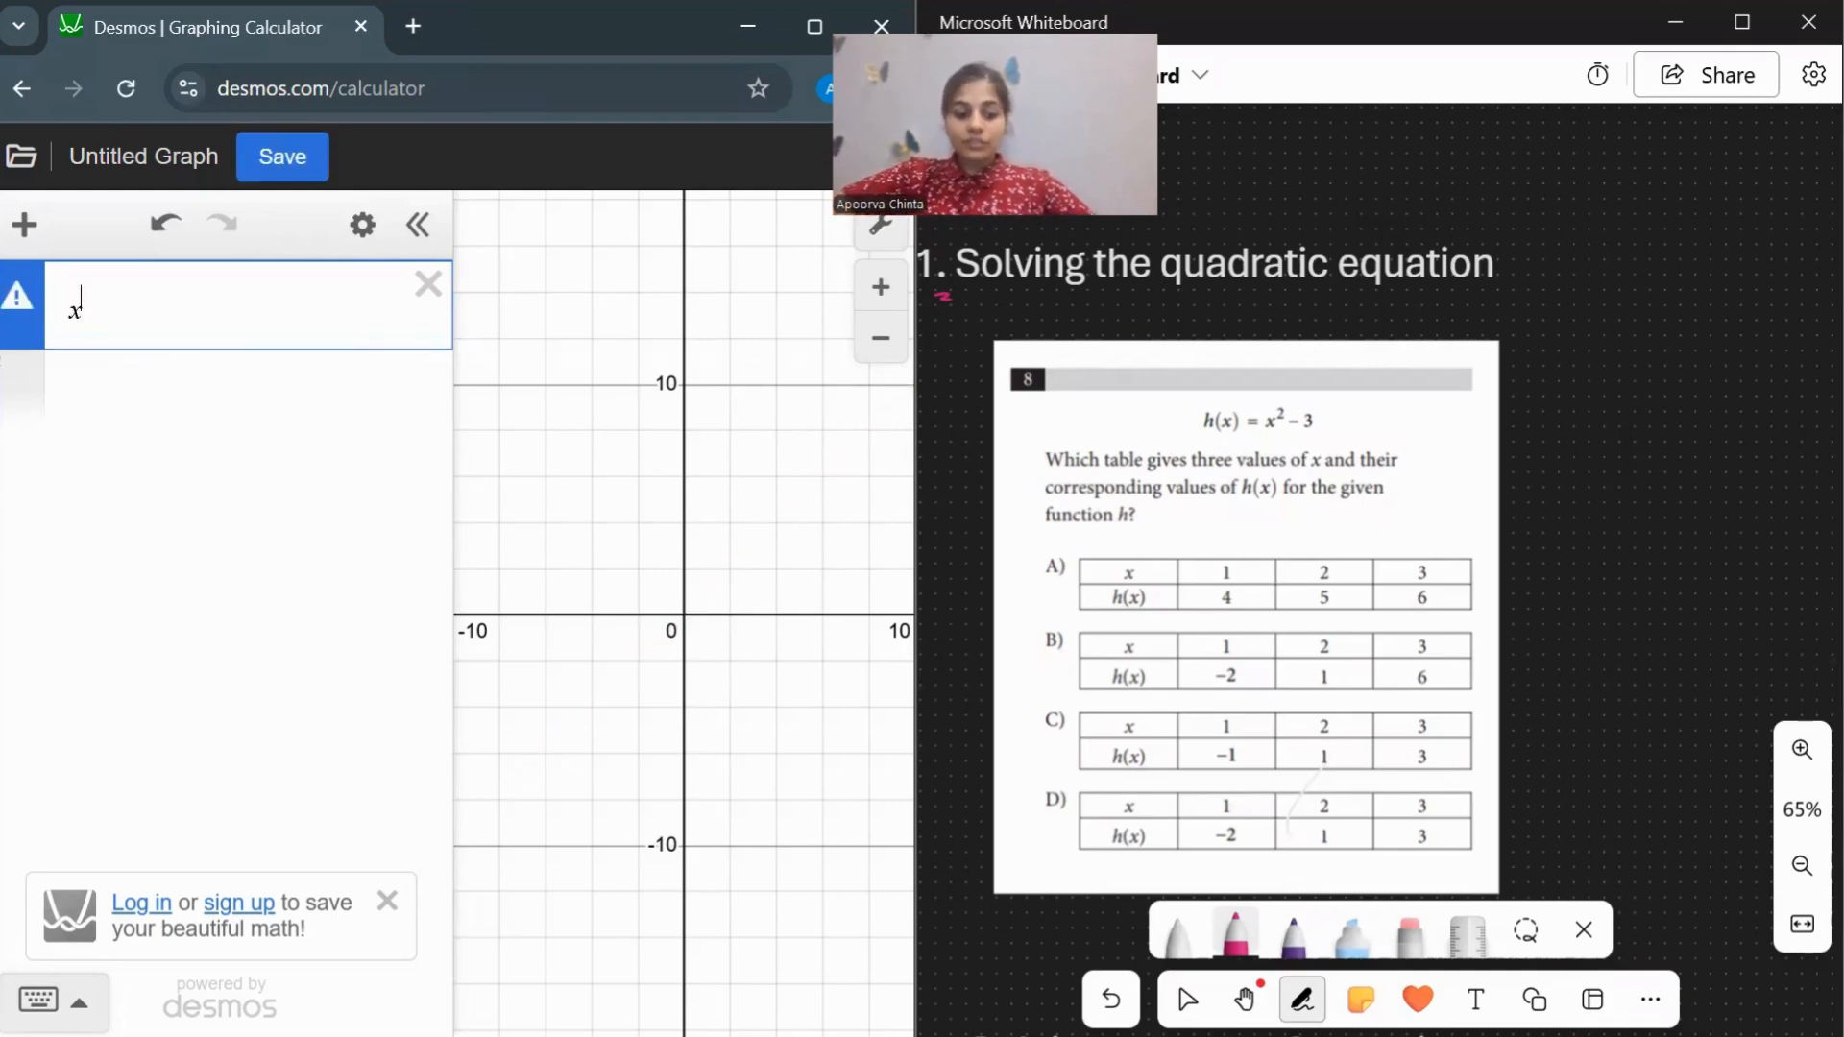
text(2)
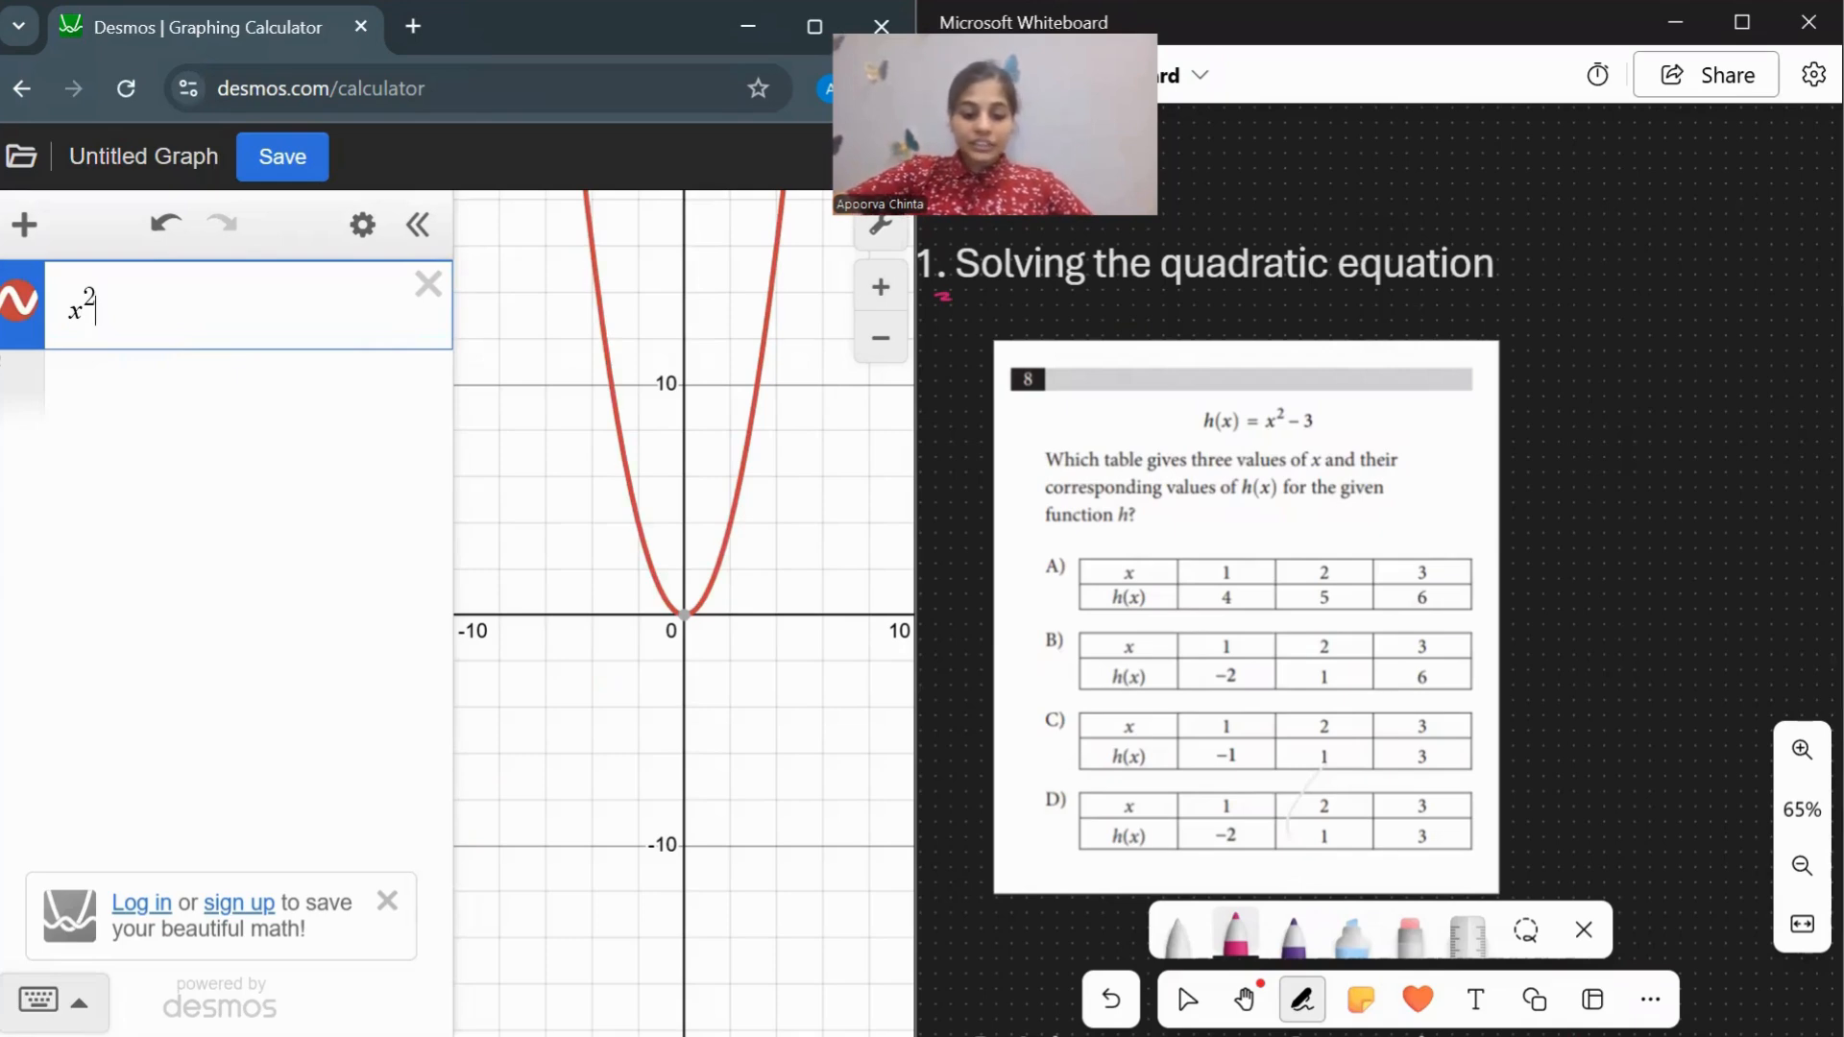
text(-2x+1)
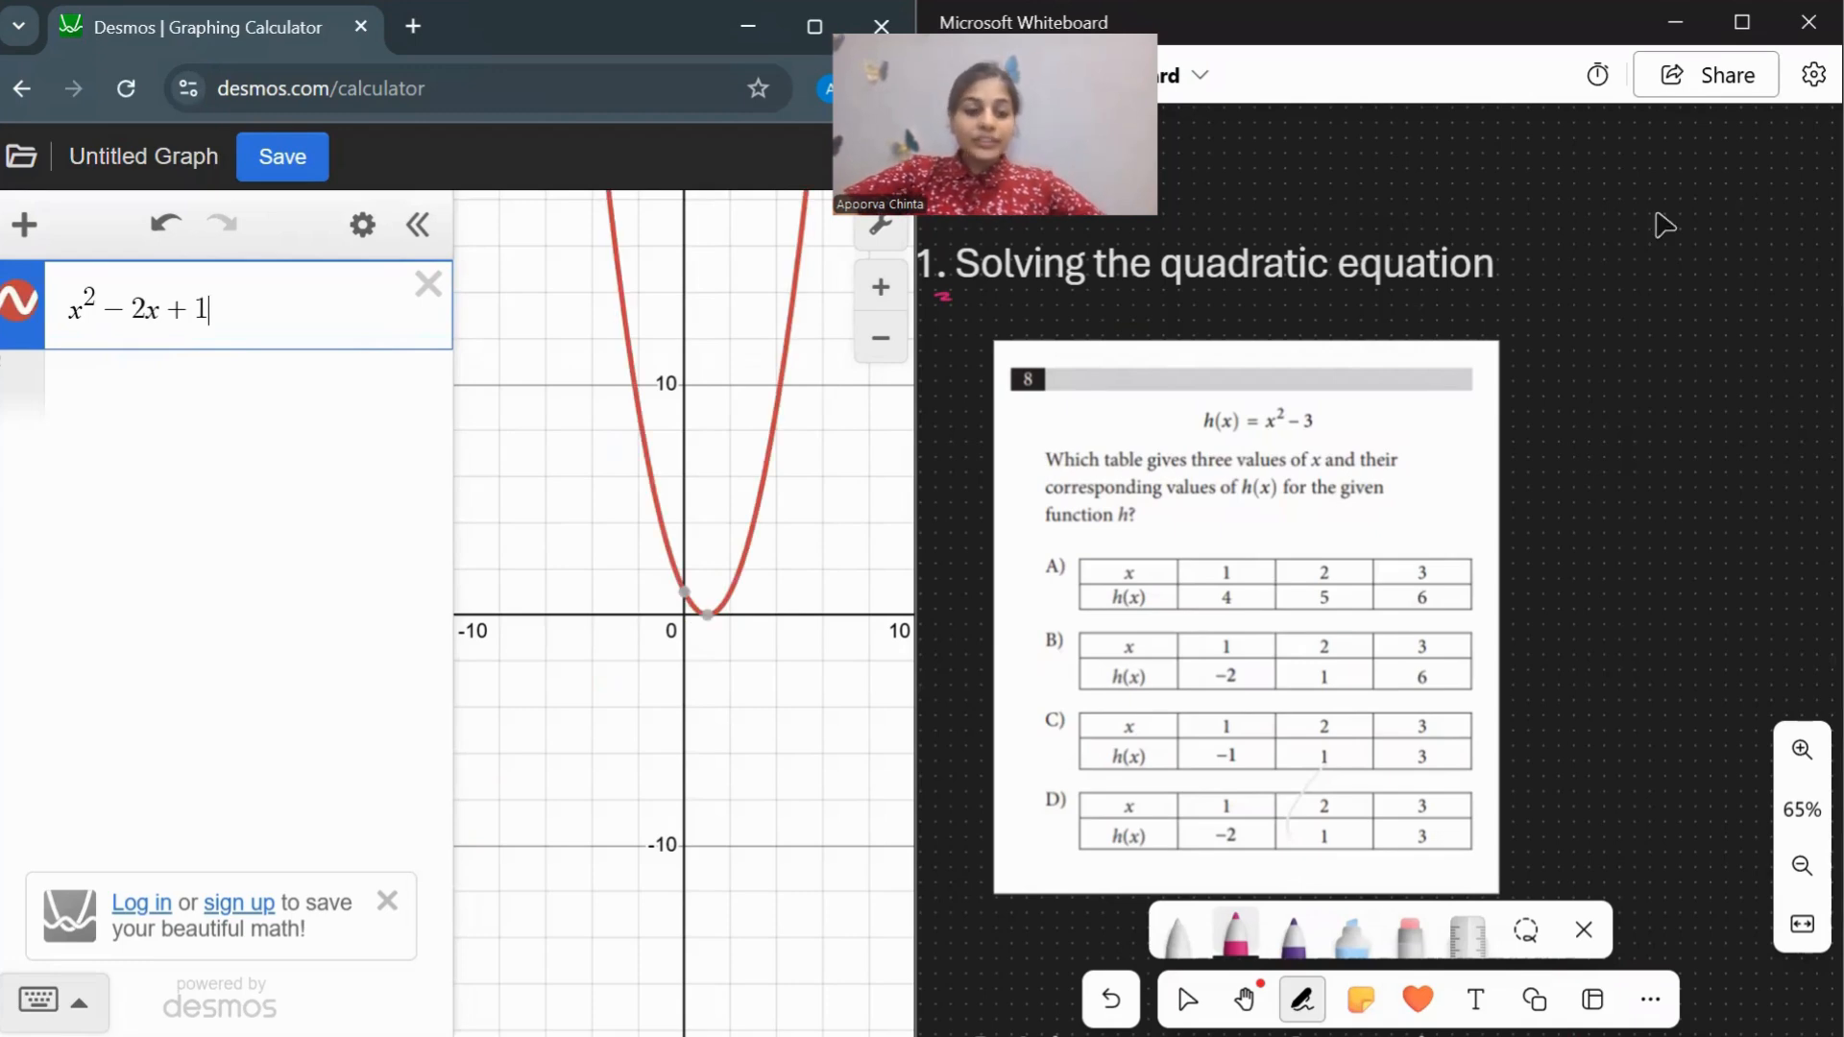
click(709, 618)
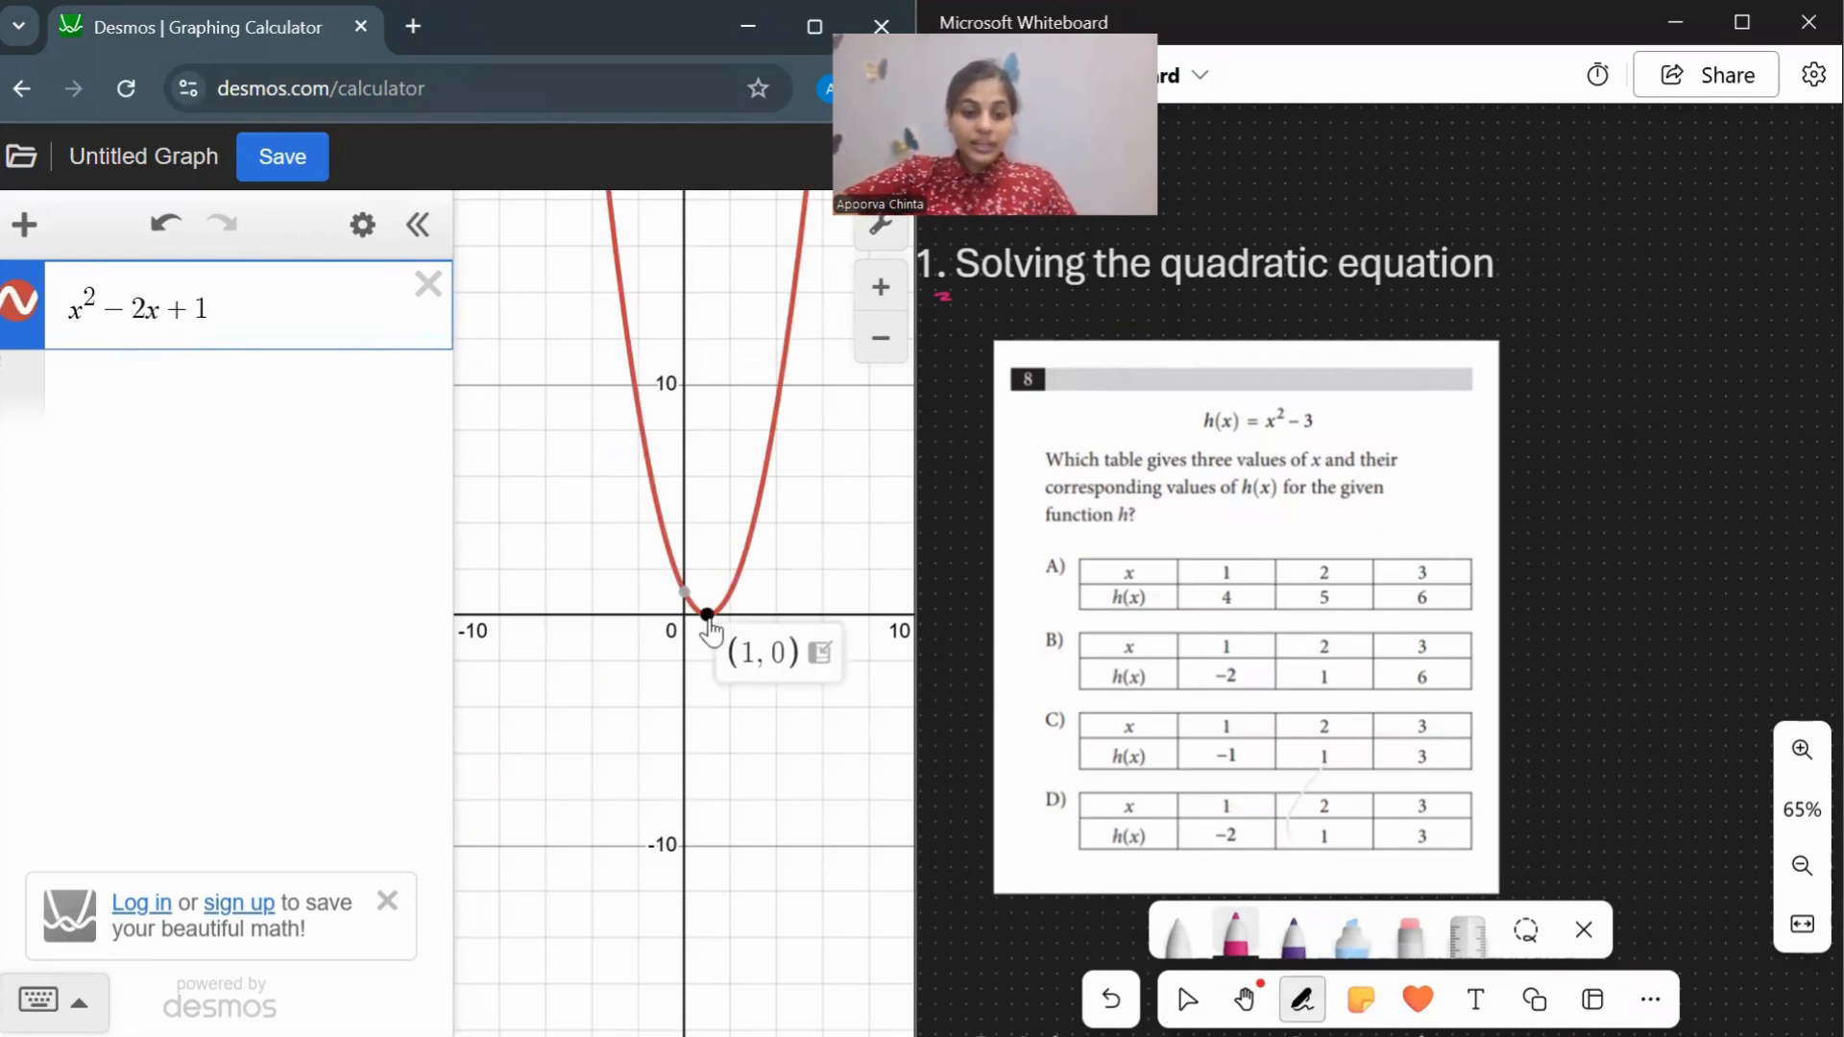
click(684, 592)
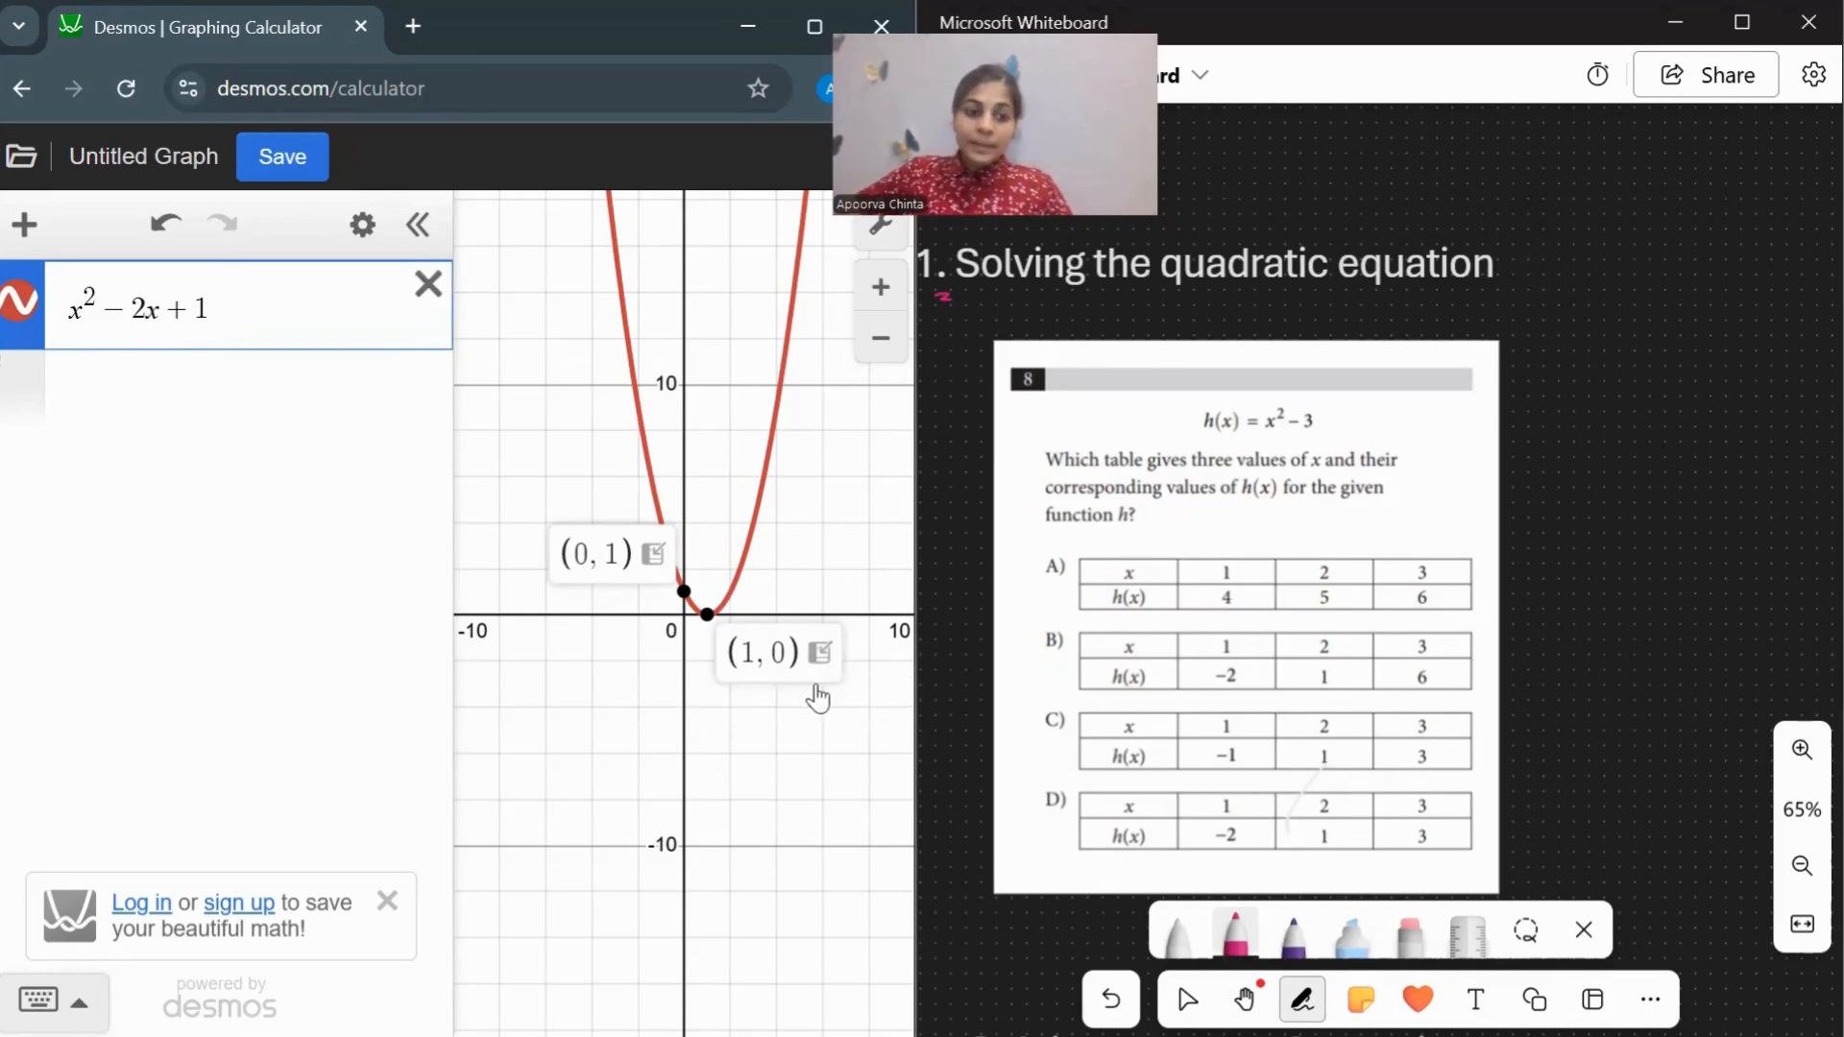
Delete the x^2 − 2x + 1 expression and activate the empty expression line.
click(428, 284)
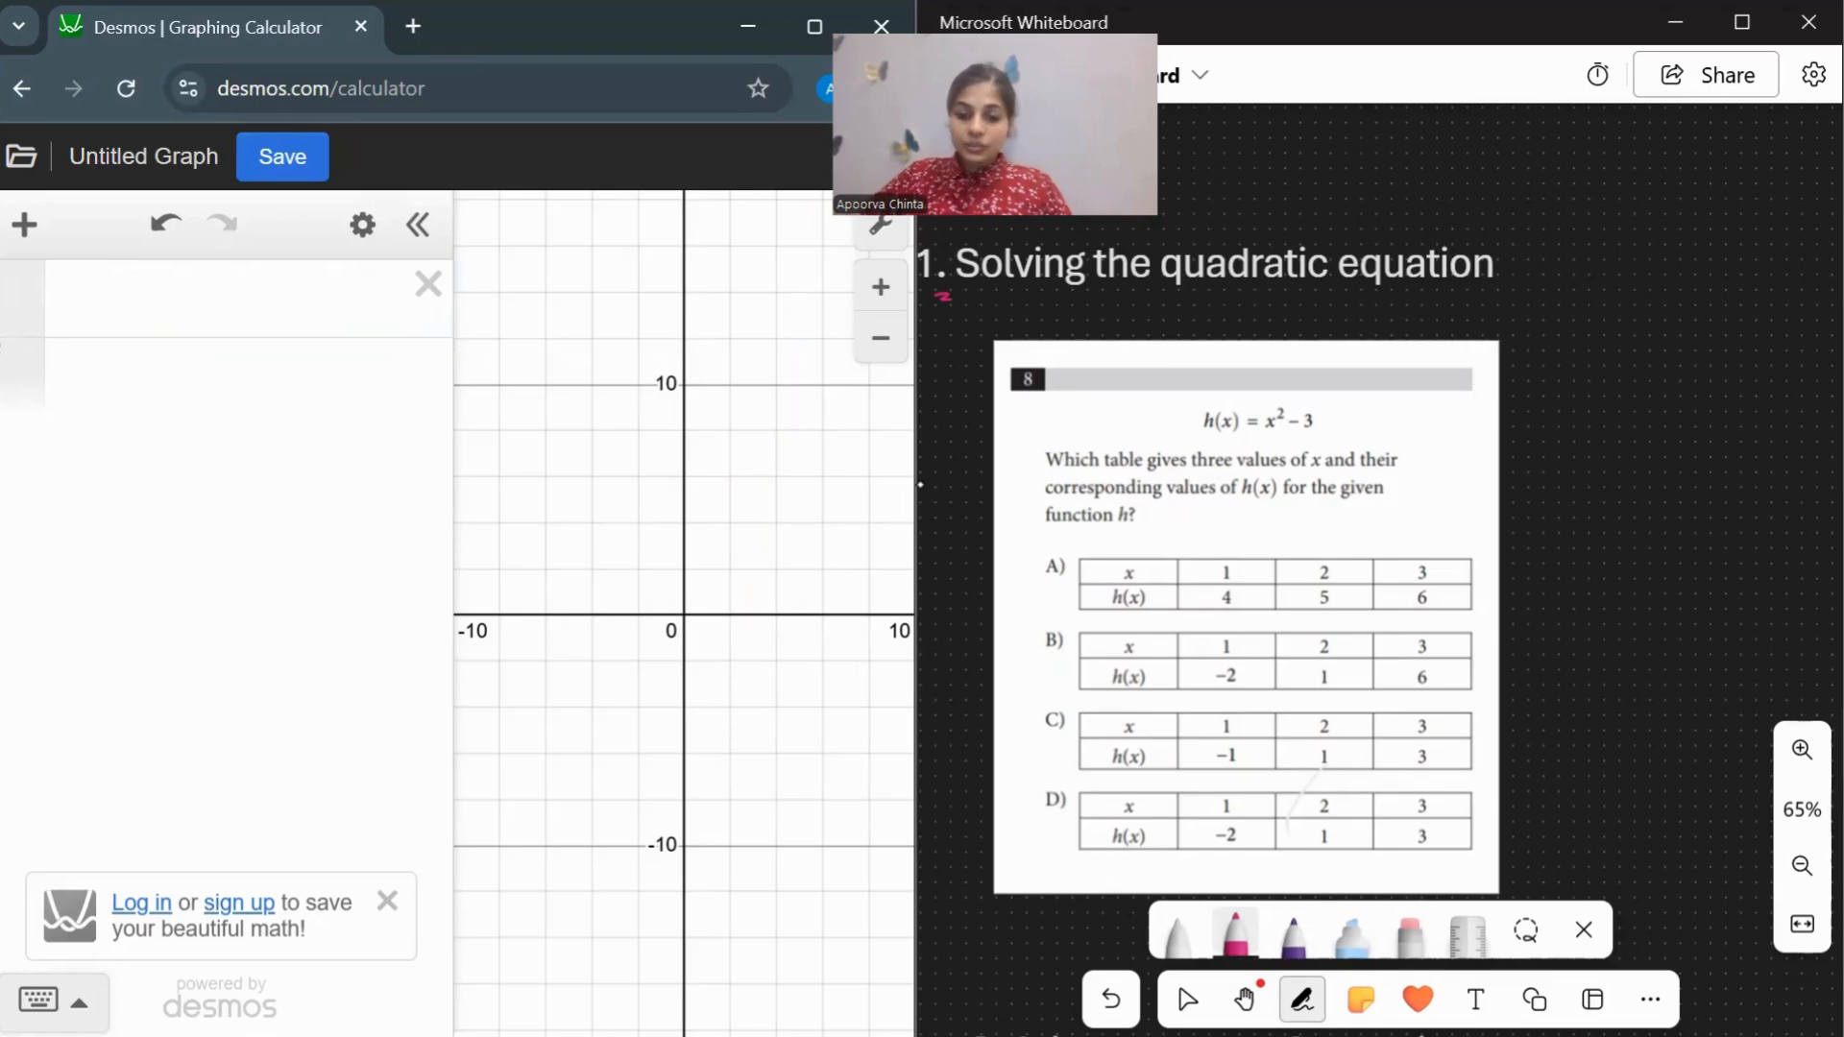
click(230, 299)
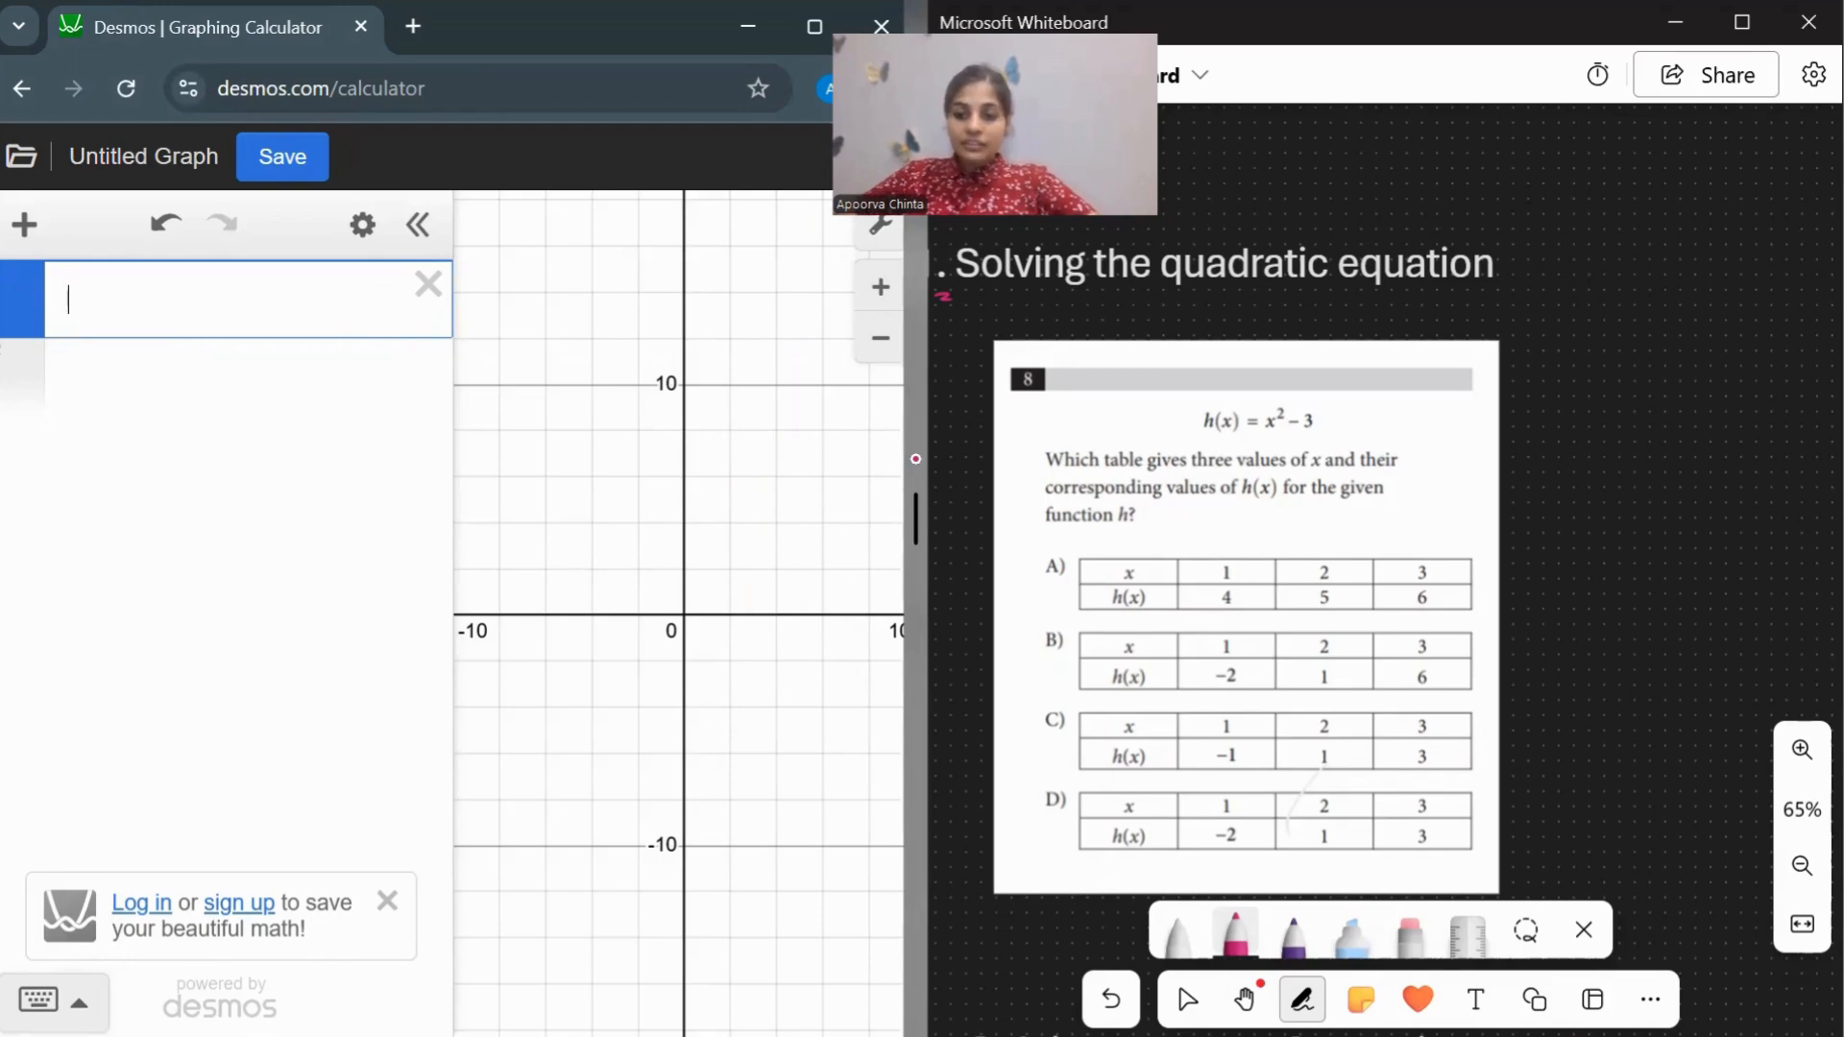
In Microsoft Whiteboard, handwrite h(x) = x^2 − 3 beside question 8.
mouse_move(1527, 324)
mouse_down()
mouse_move(1543, 357)
mouse_move(1589, 351)
mouse_up()
mouse_move(1588, 332)
mouse_down()
mouse_move(1575, 353)
mouse_move(1633, 339)
mouse_up()
drag(1622, 348, 1677, 353)
mouse_move(1686, 333)
mouse_down()
mouse_move(1665, 356)
mouse_move(1697, 329)
mouse_move(1740, 358)
mouse_up()
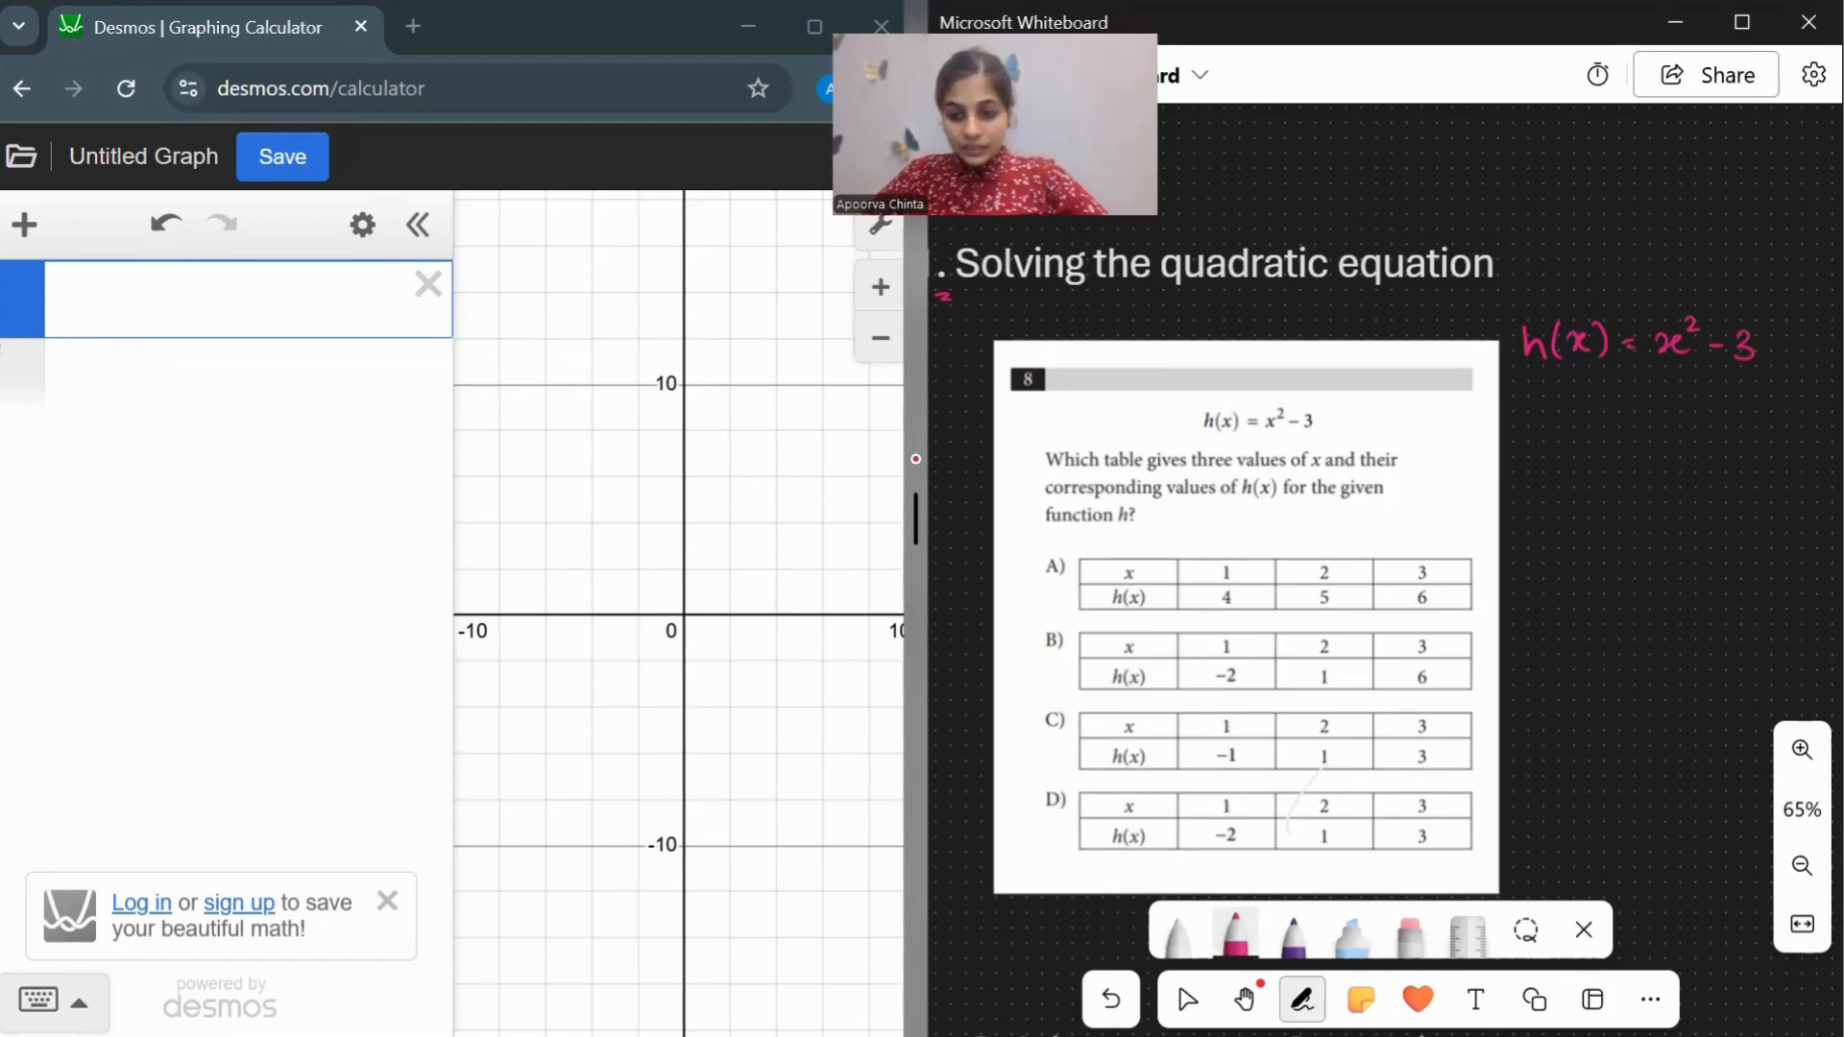
Circle the x = 1 column in option A's table and handwrite the point (1, 4) under the function.
mouse_move(1243, 550)
mouse_down()
mouse_move(1208, 578)
mouse_move(1249, 598)
mouse_move(1239, 548)
mouse_up()
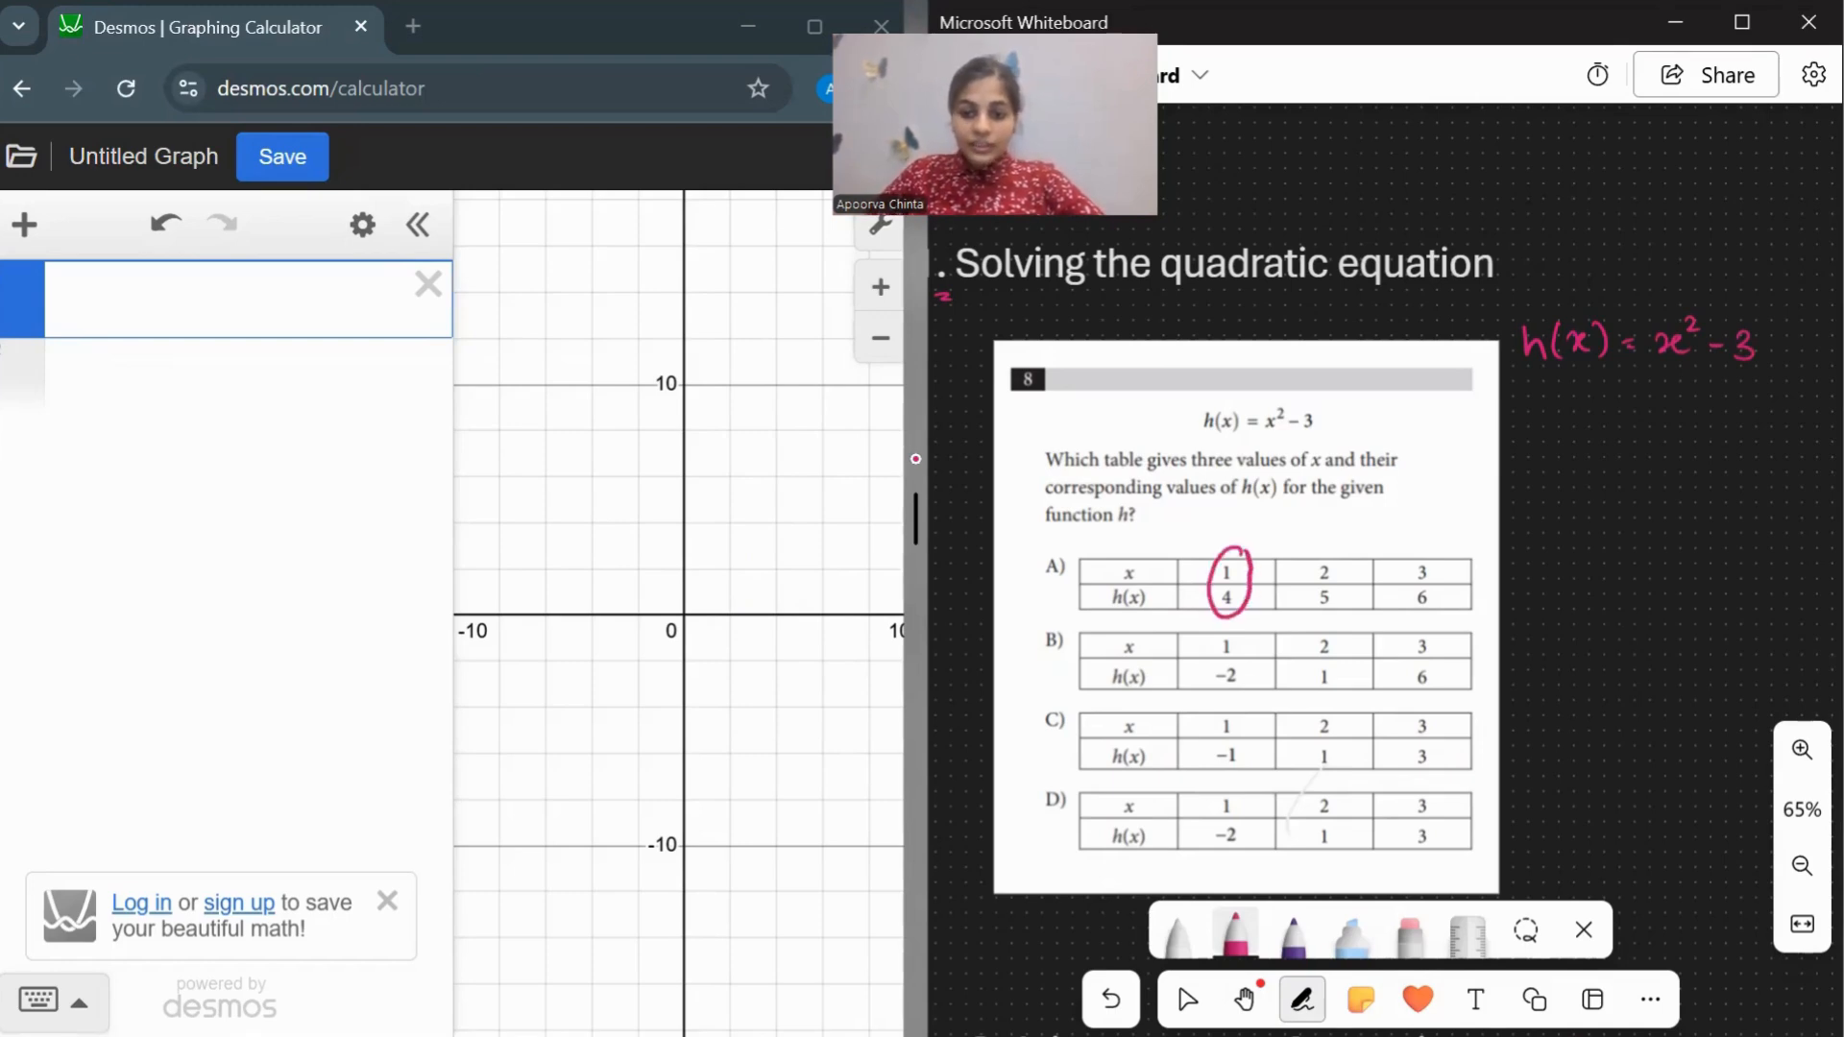
mouse_move(1542, 404)
mouse_down()
mouse_move(1534, 434)
mouse_move(1558, 432)
mouse_up()
drag(1576, 422, 1633, 442)
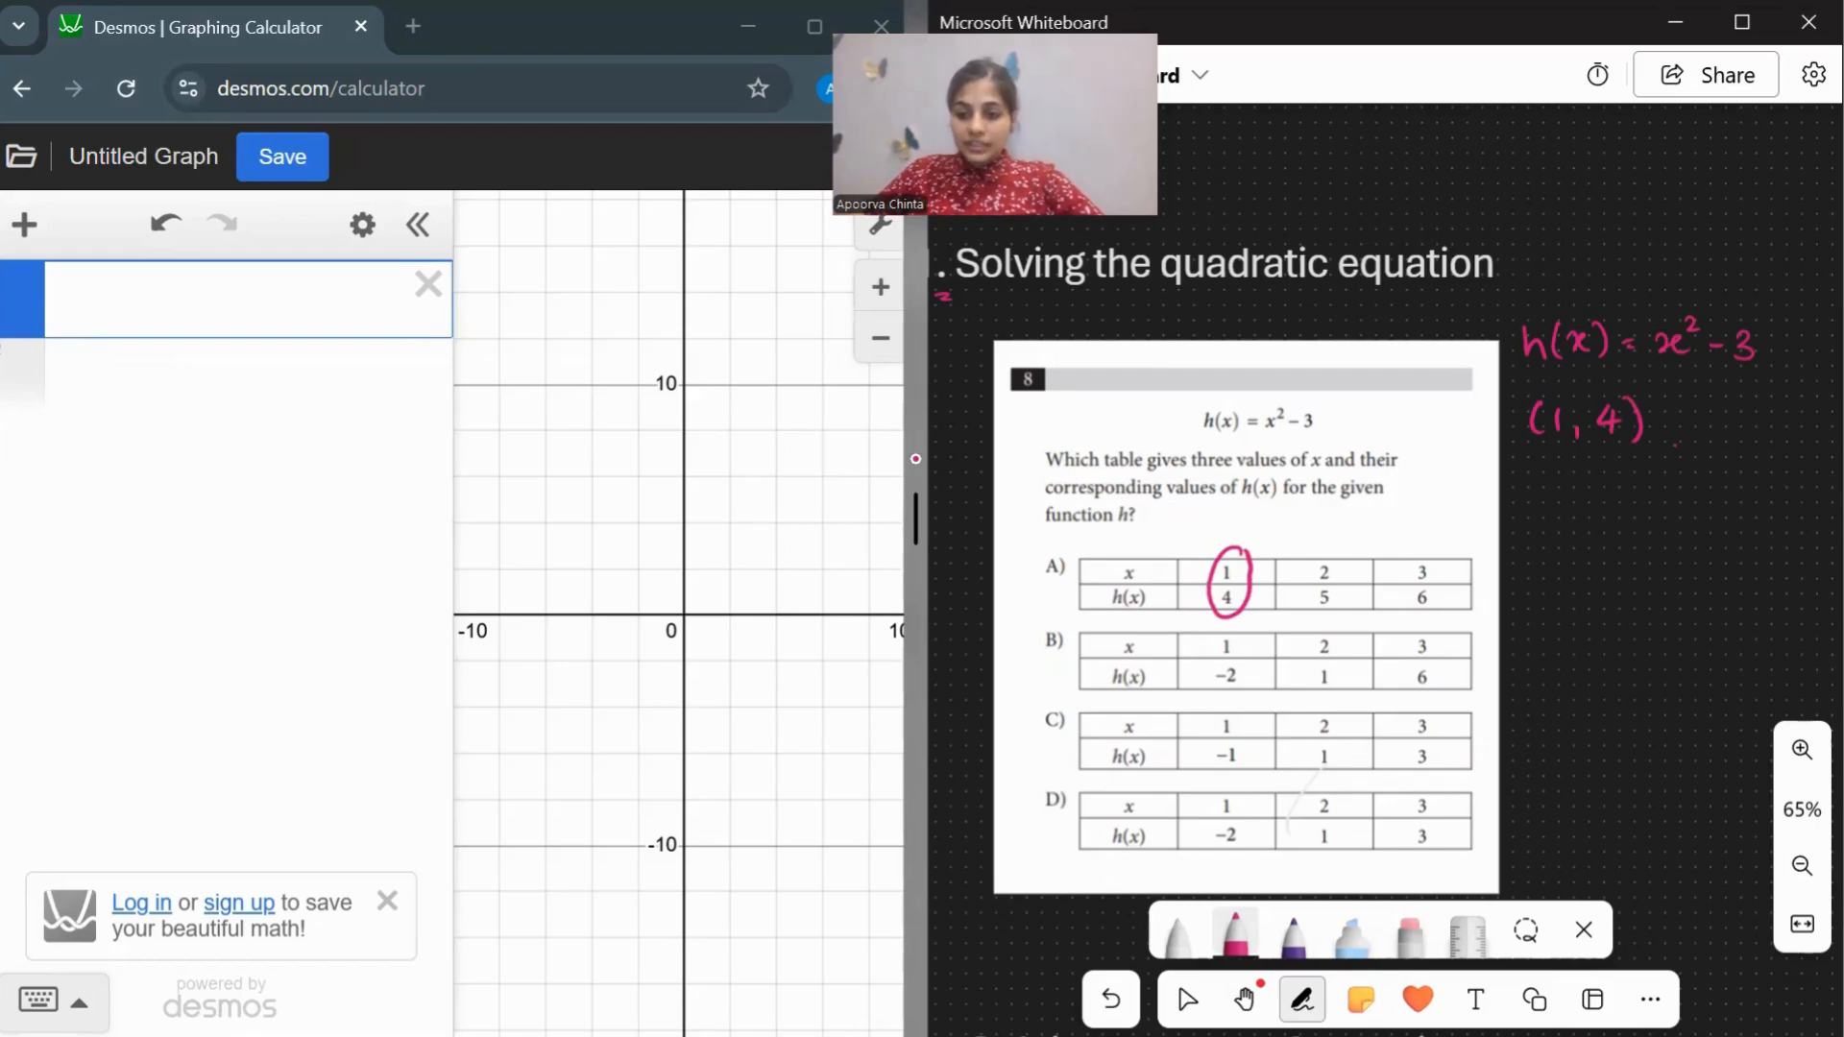
Handwrite h(1) = 4 with x = 1 beneath the point (1, 4).
mouse_move(1531, 476)
mouse_down()
mouse_move(1549, 507)
mouse_move(1602, 509)
mouse_move(1542, 556)
mouse_move(1575, 552)
mouse_up()
drag(1589, 544, 1593, 564)
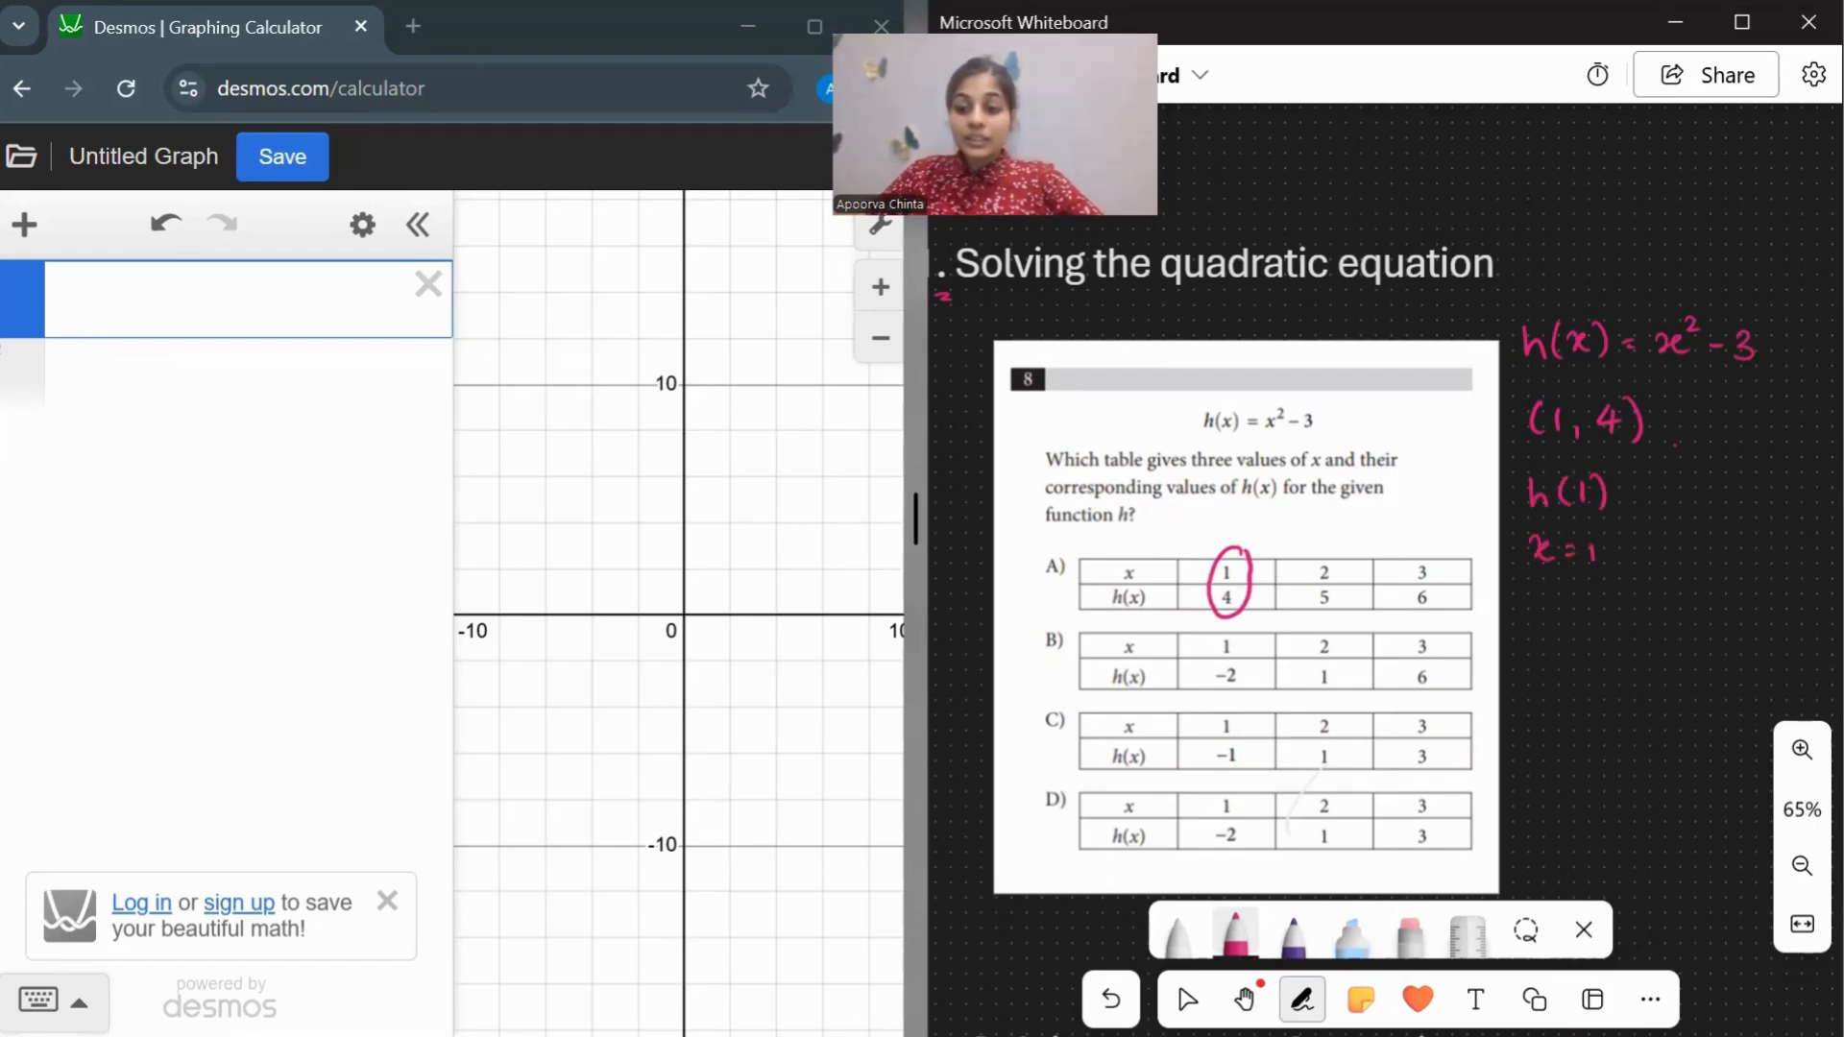
drag(1635, 489, 1647, 488)
mouse_move(1635, 500)
mouse_down()
mouse_move(1703, 493)
mouse_move(1696, 506)
mouse_up()
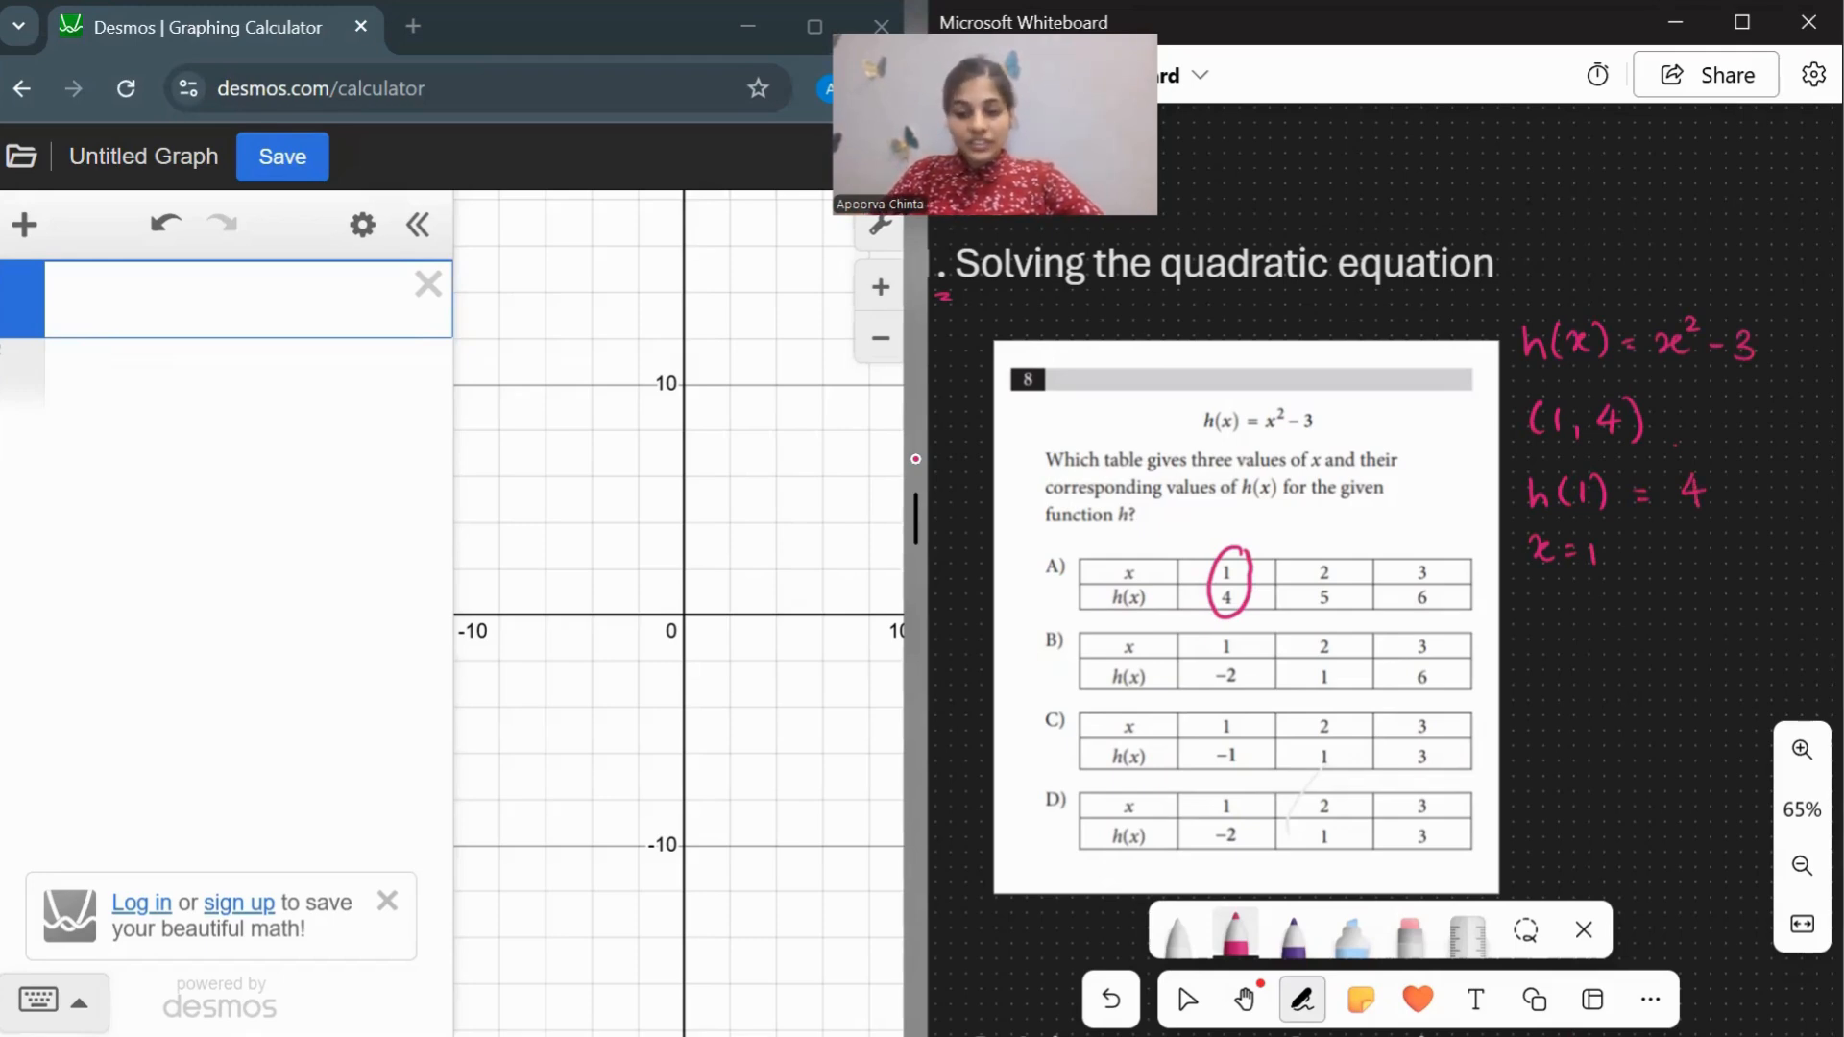
Mark the given equation with a small arrow and handwrite h(1) = 1^2 − 3 = −2 below the notes.
drag(1342, 428, 1335, 440)
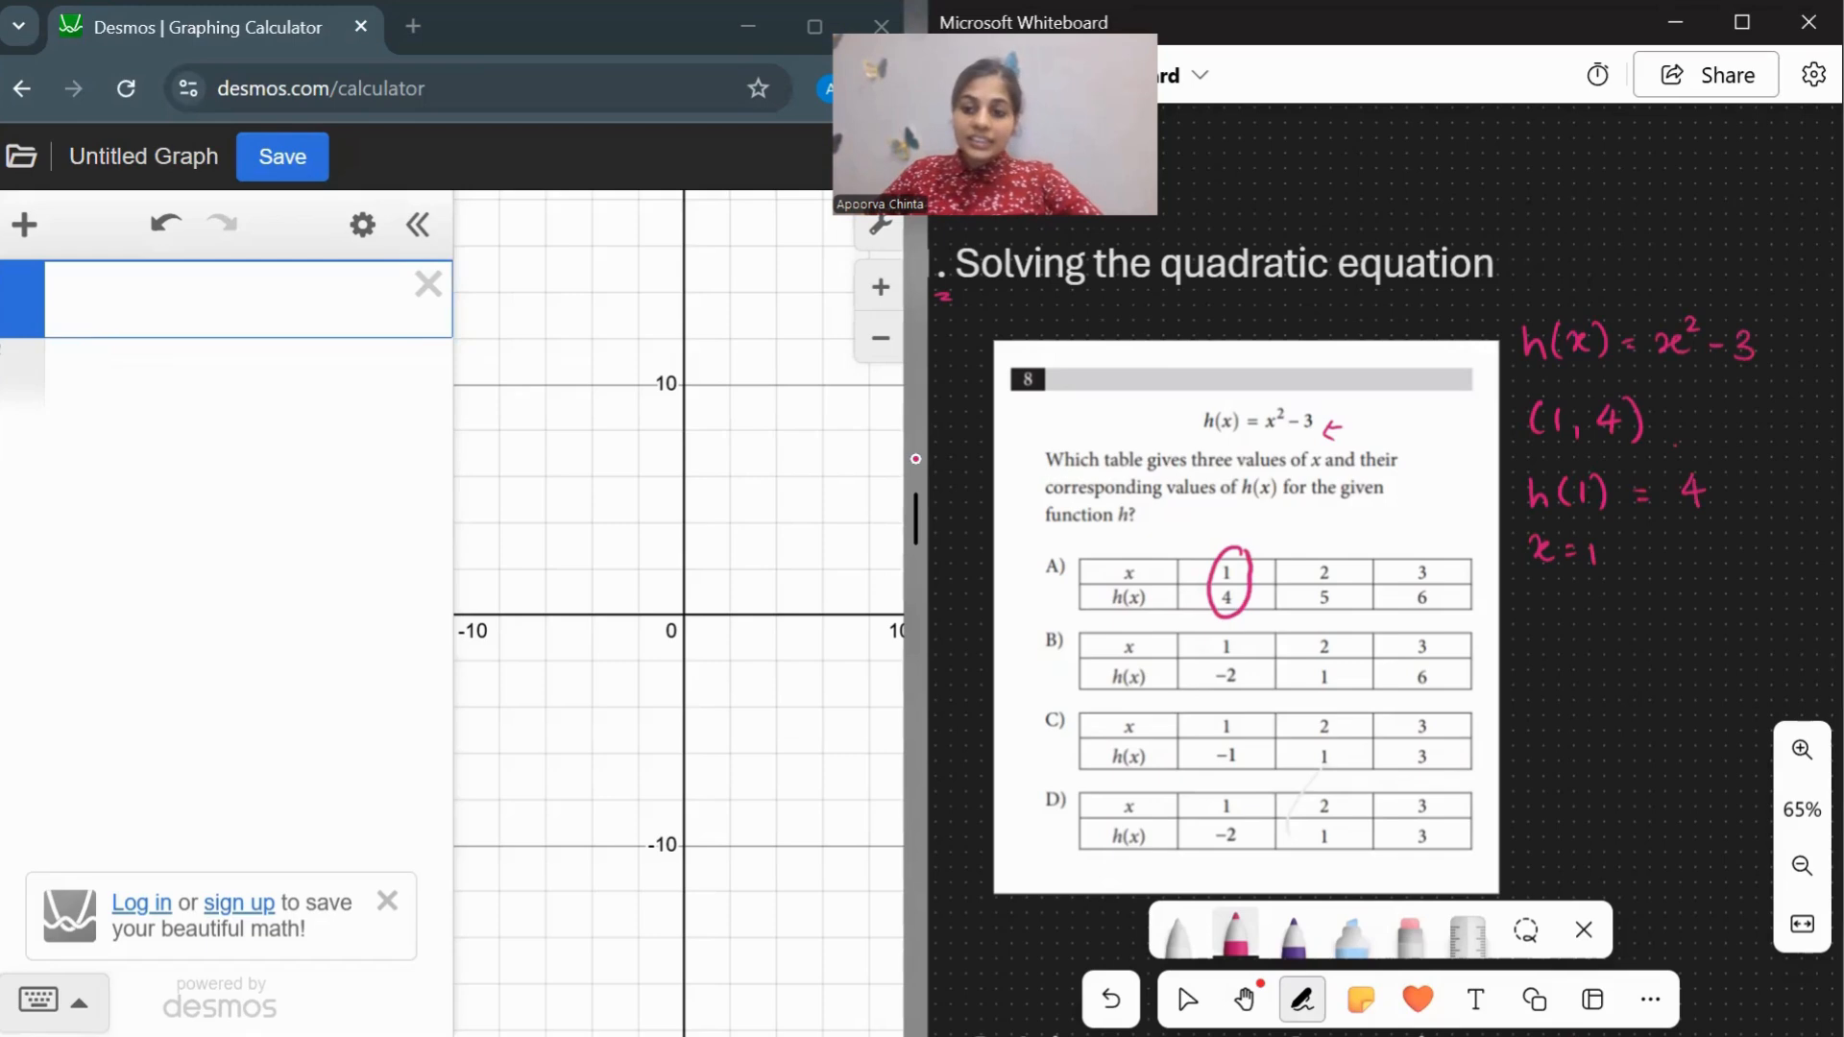
mouse_move(1561, 590)
mouse_down()
mouse_move(1590, 625)
mouse_move(1655, 611)
mouse_up()
mouse_move(1677, 595)
mouse_down()
mouse_move(1680, 616)
mouse_move(1703, 597)
mouse_move(1734, 617)
mouse_move(1795, 605)
mouse_up()
drag(1801, 595, 1813, 615)
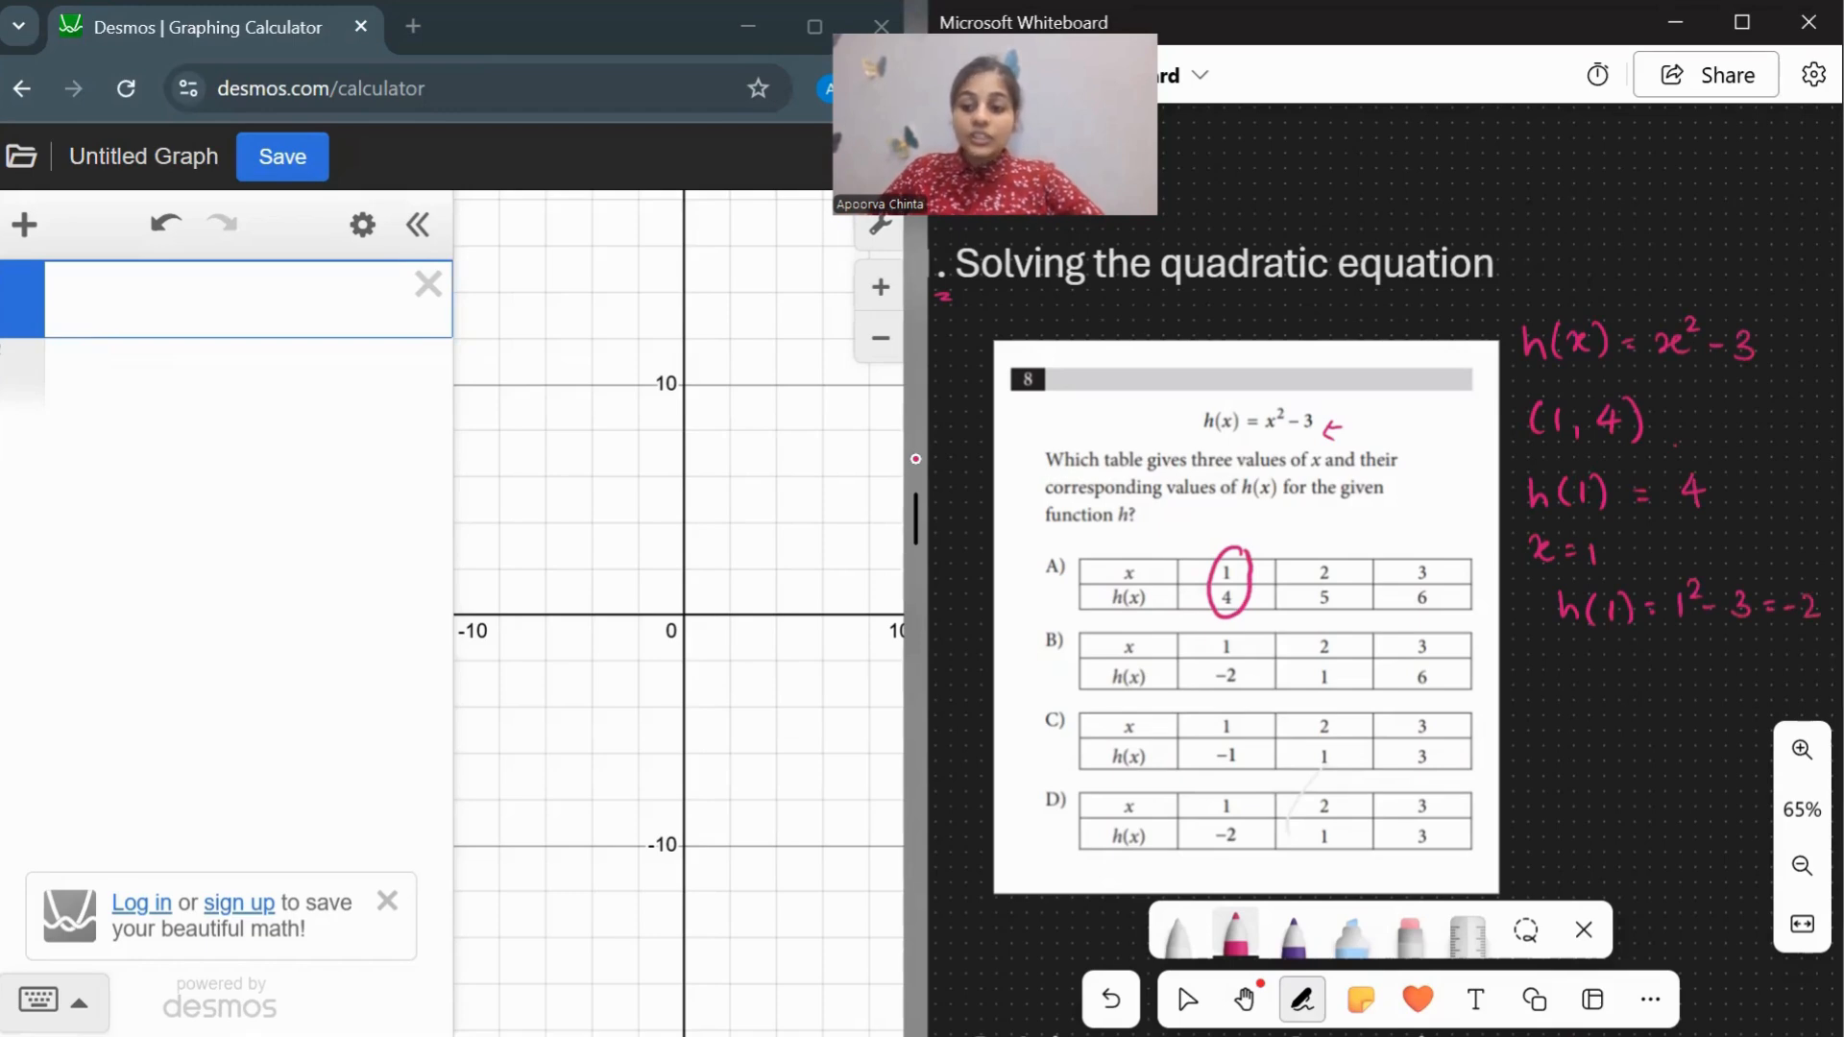
Switch to Desmos and graph the expression x^2 − 3.
click(917, 459)
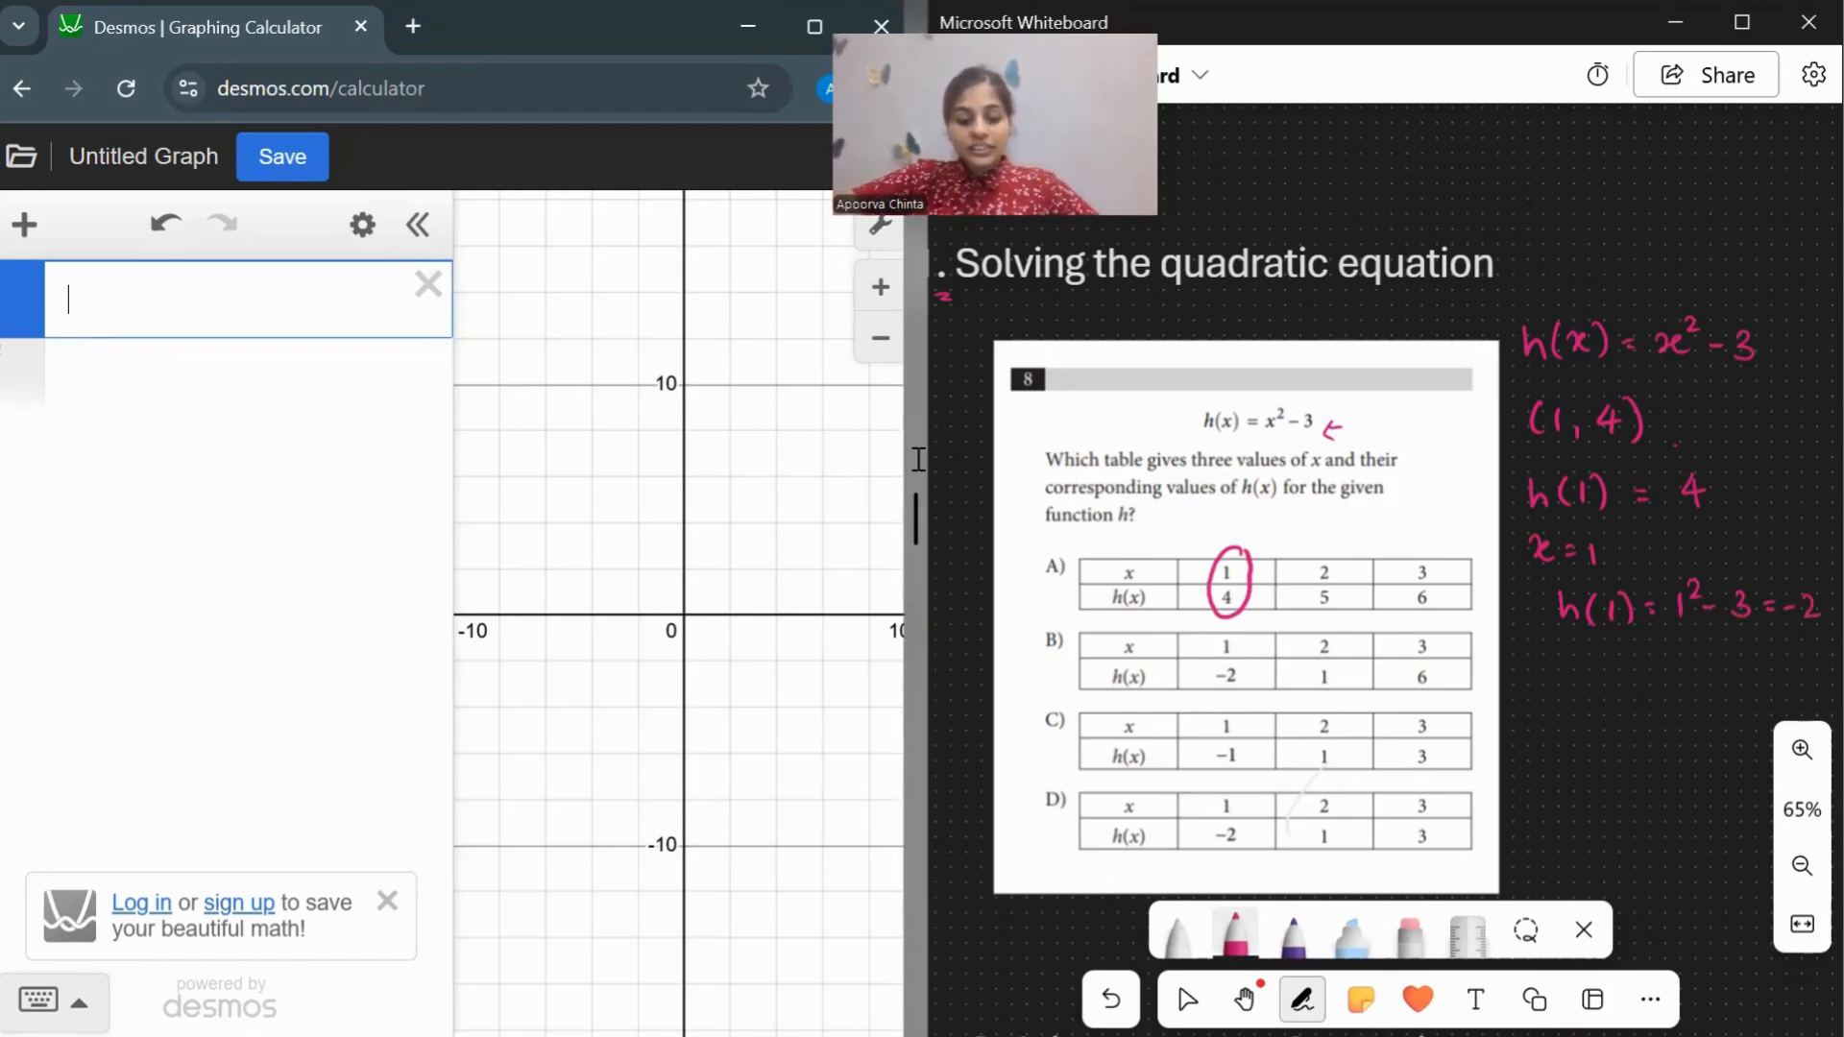
text(x^2)
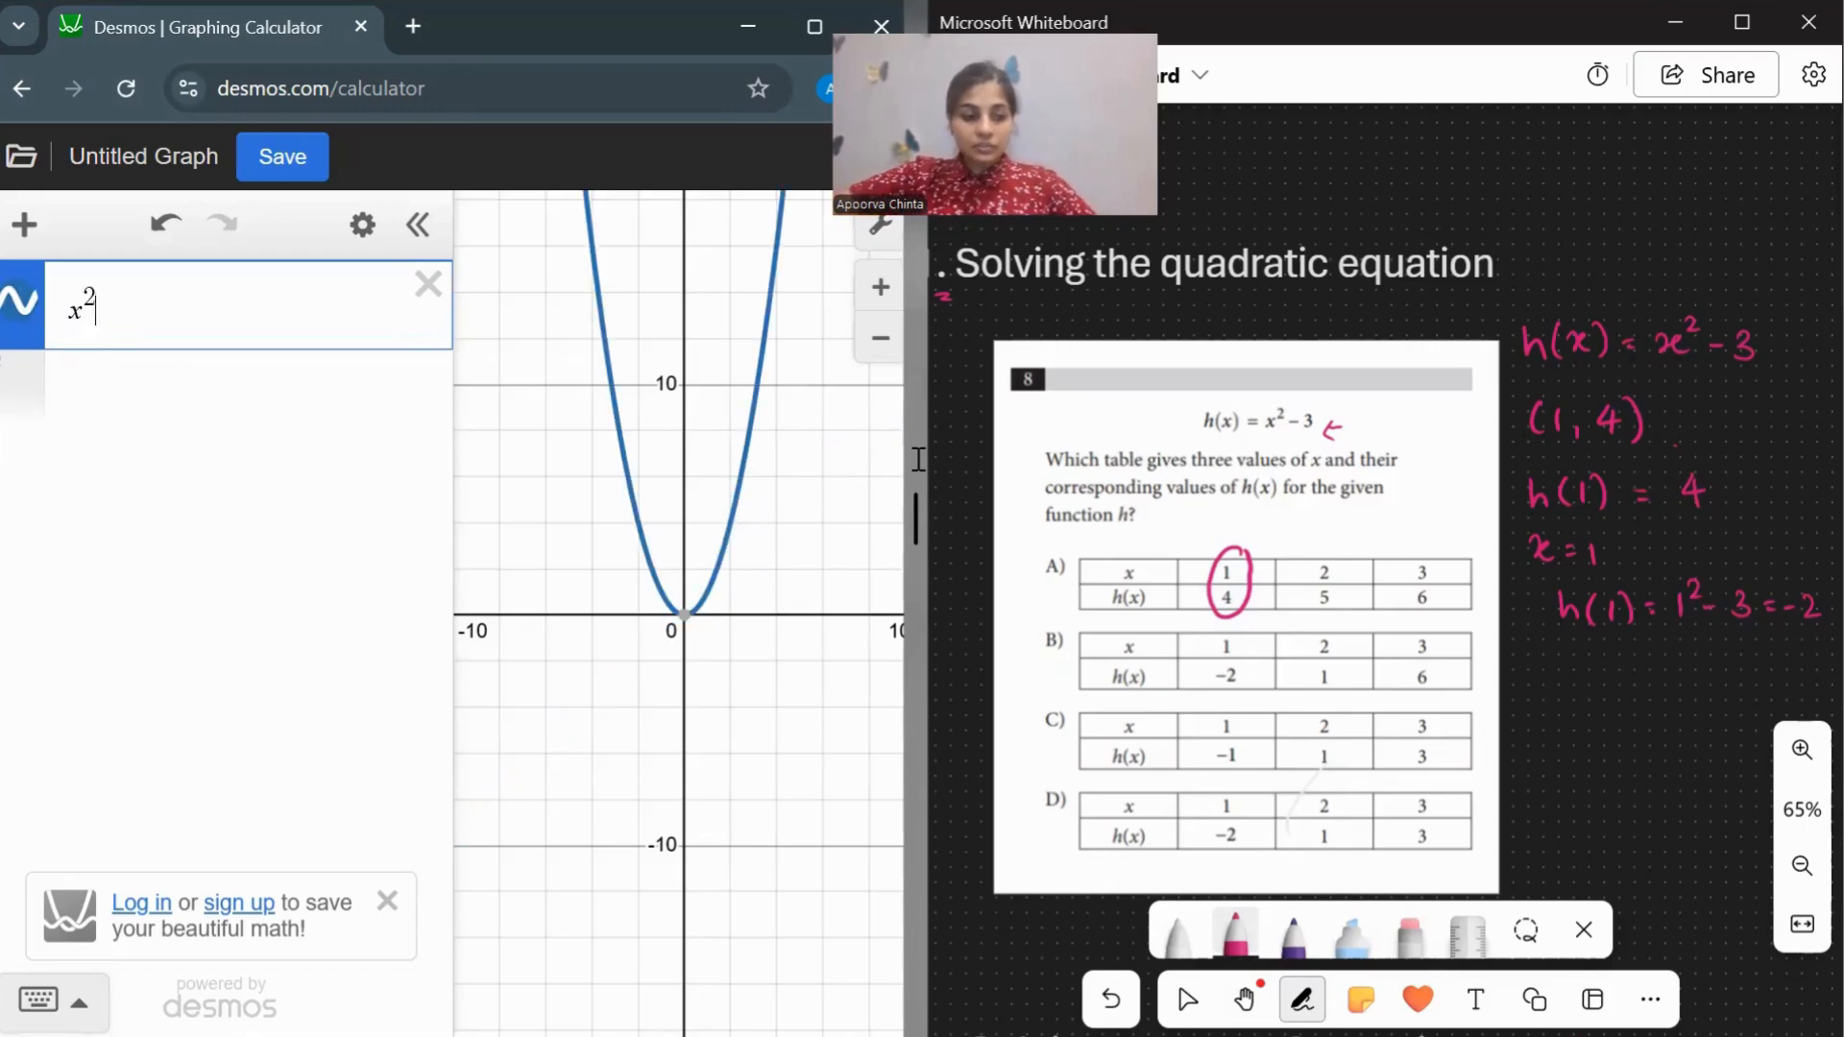
text(-3)
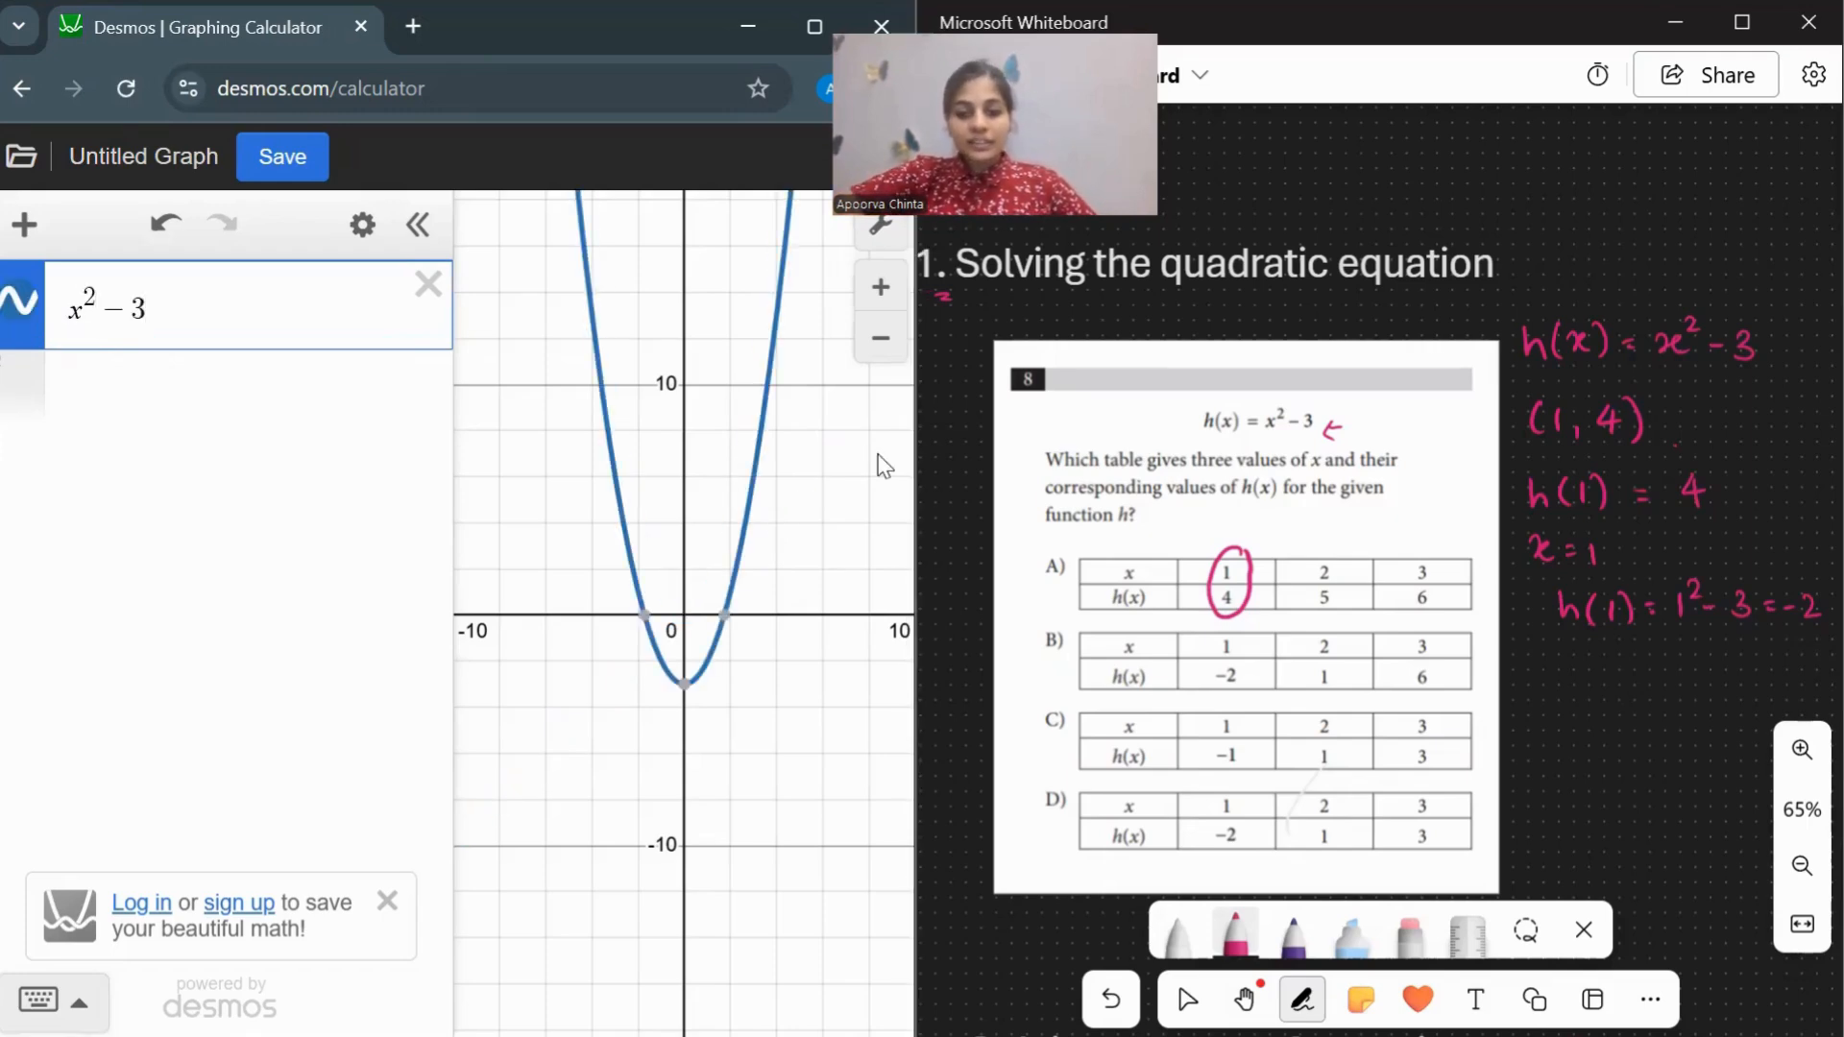
Plot the point (1, 4) to check it against the parabola, and remove it.
click(257, 402)
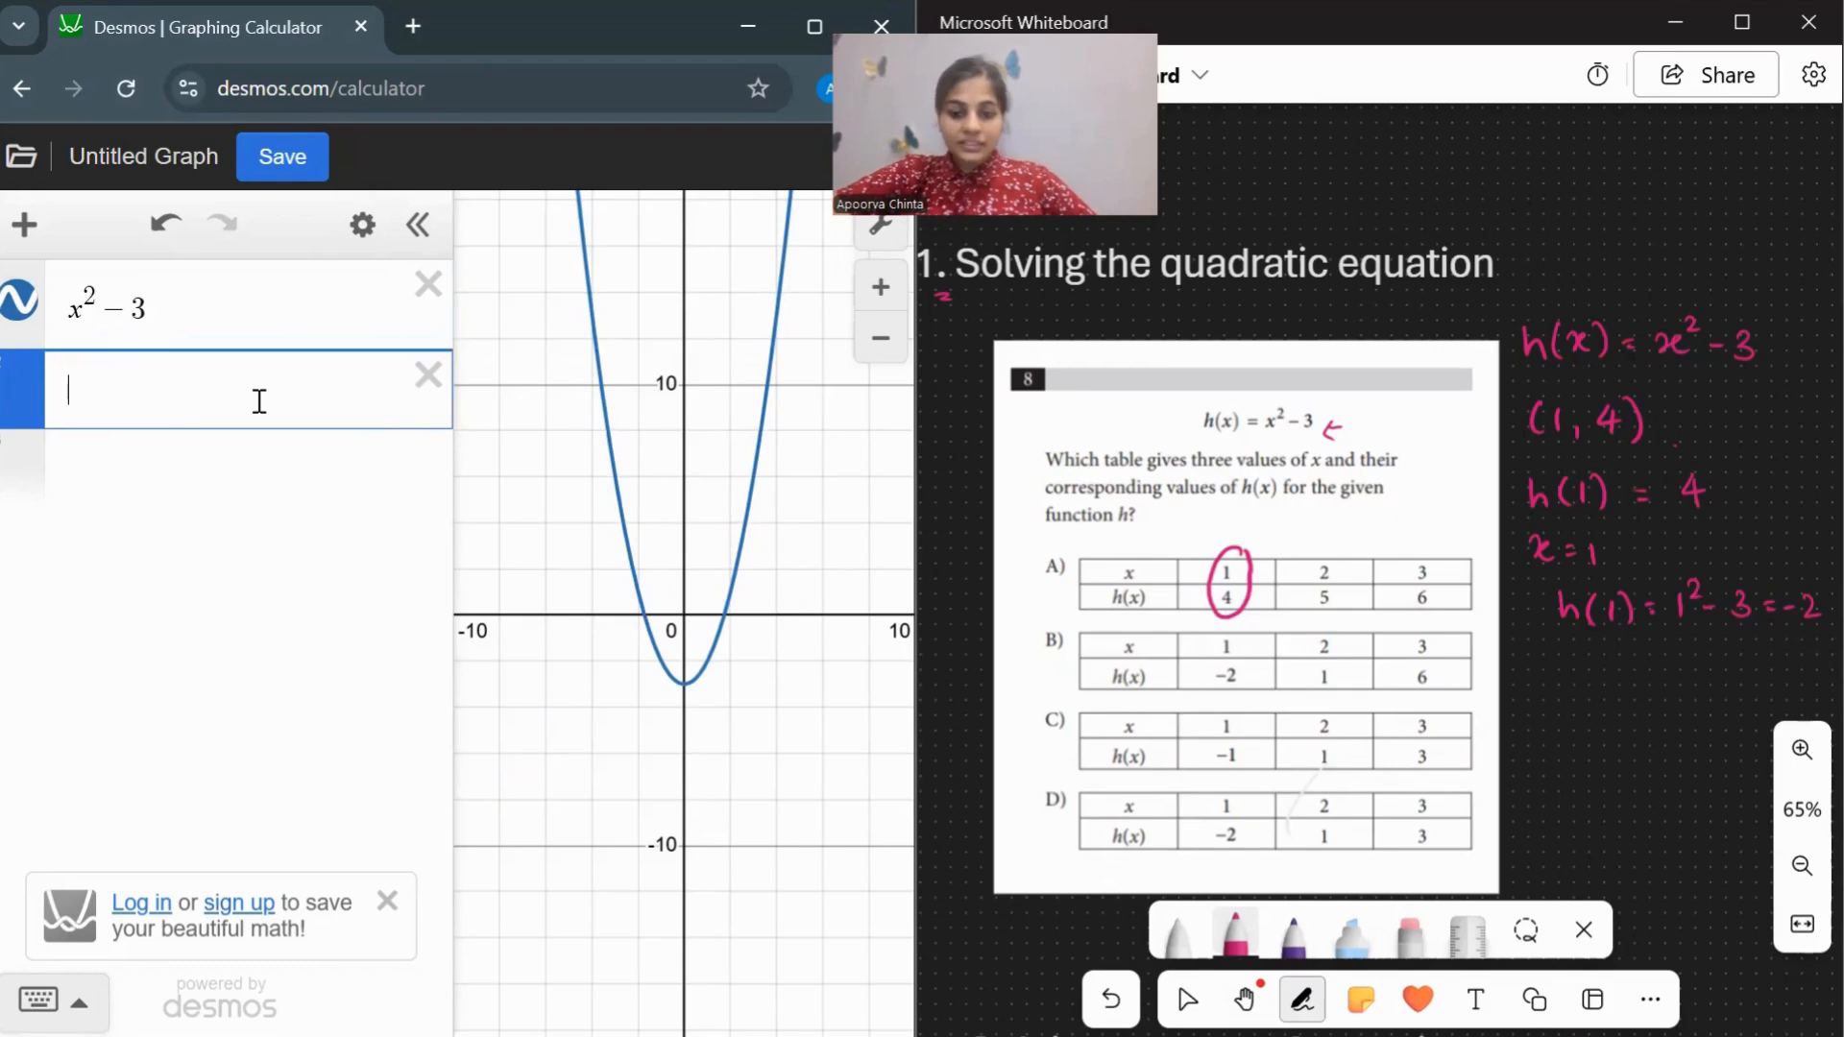
text((1,4)
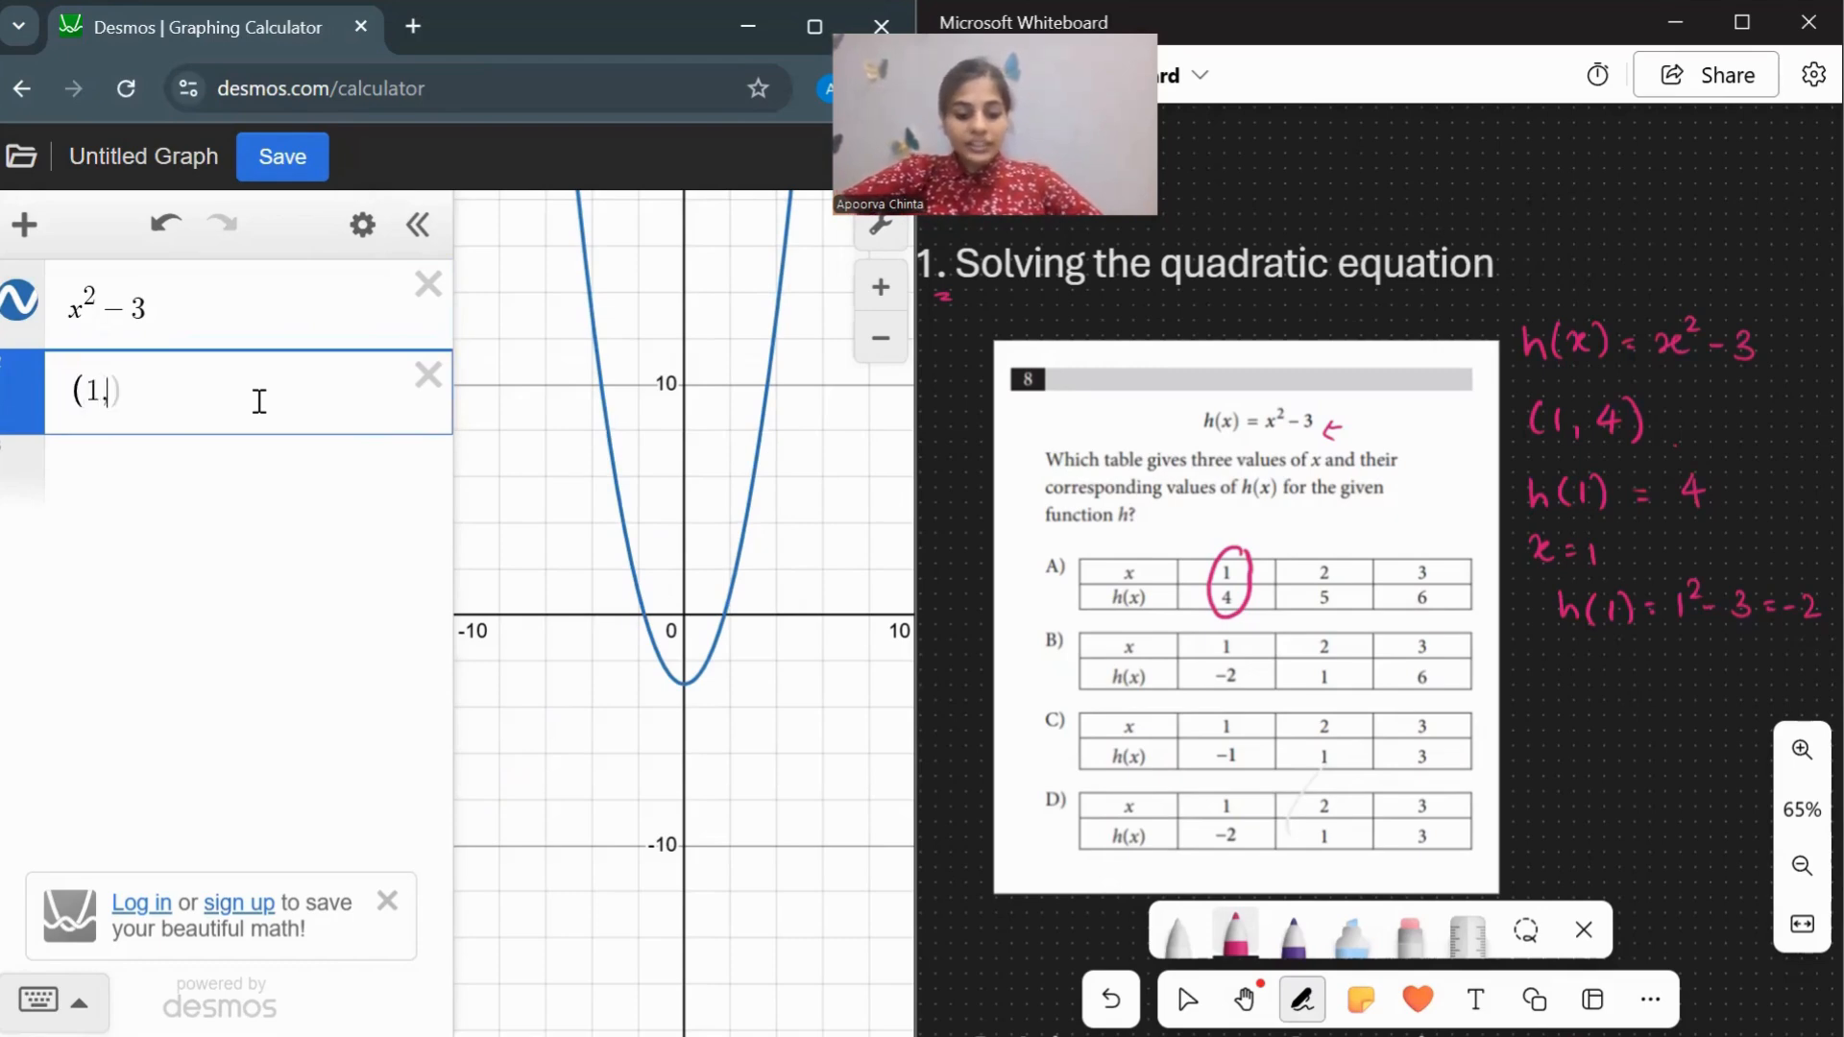
text())
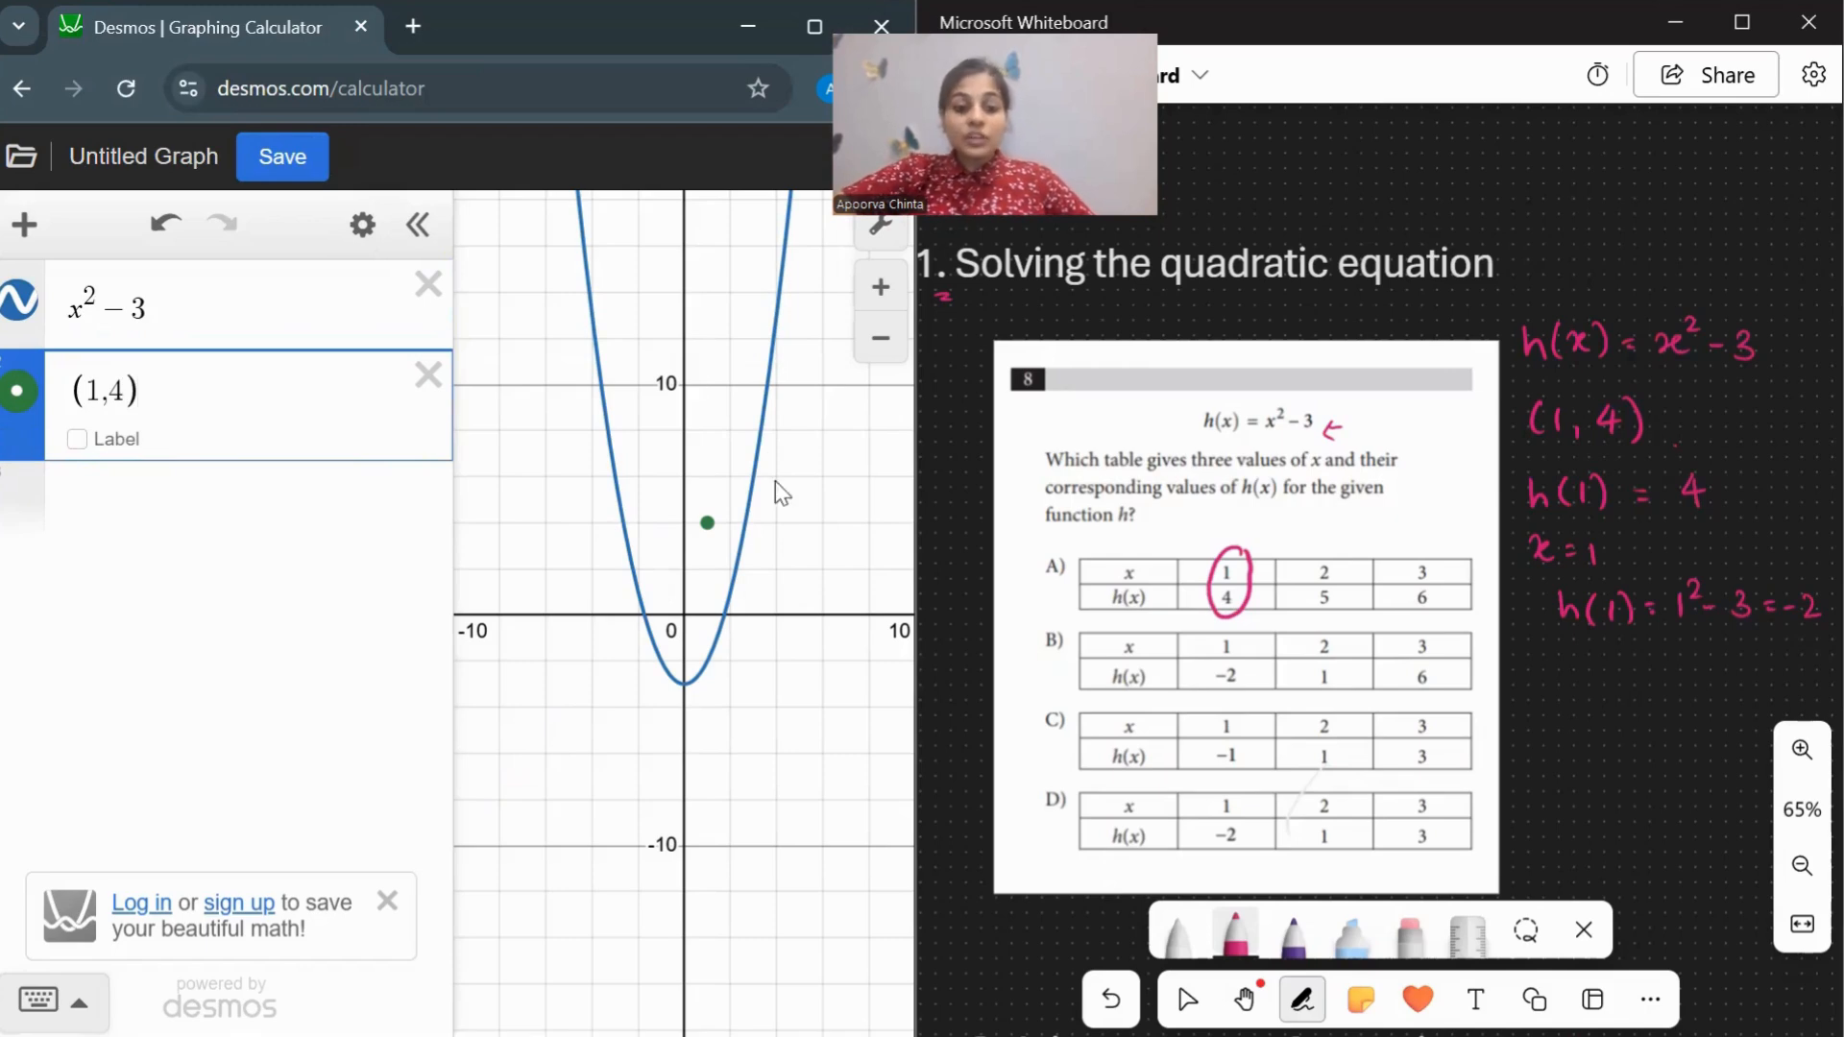
mouse_move(710, 536)
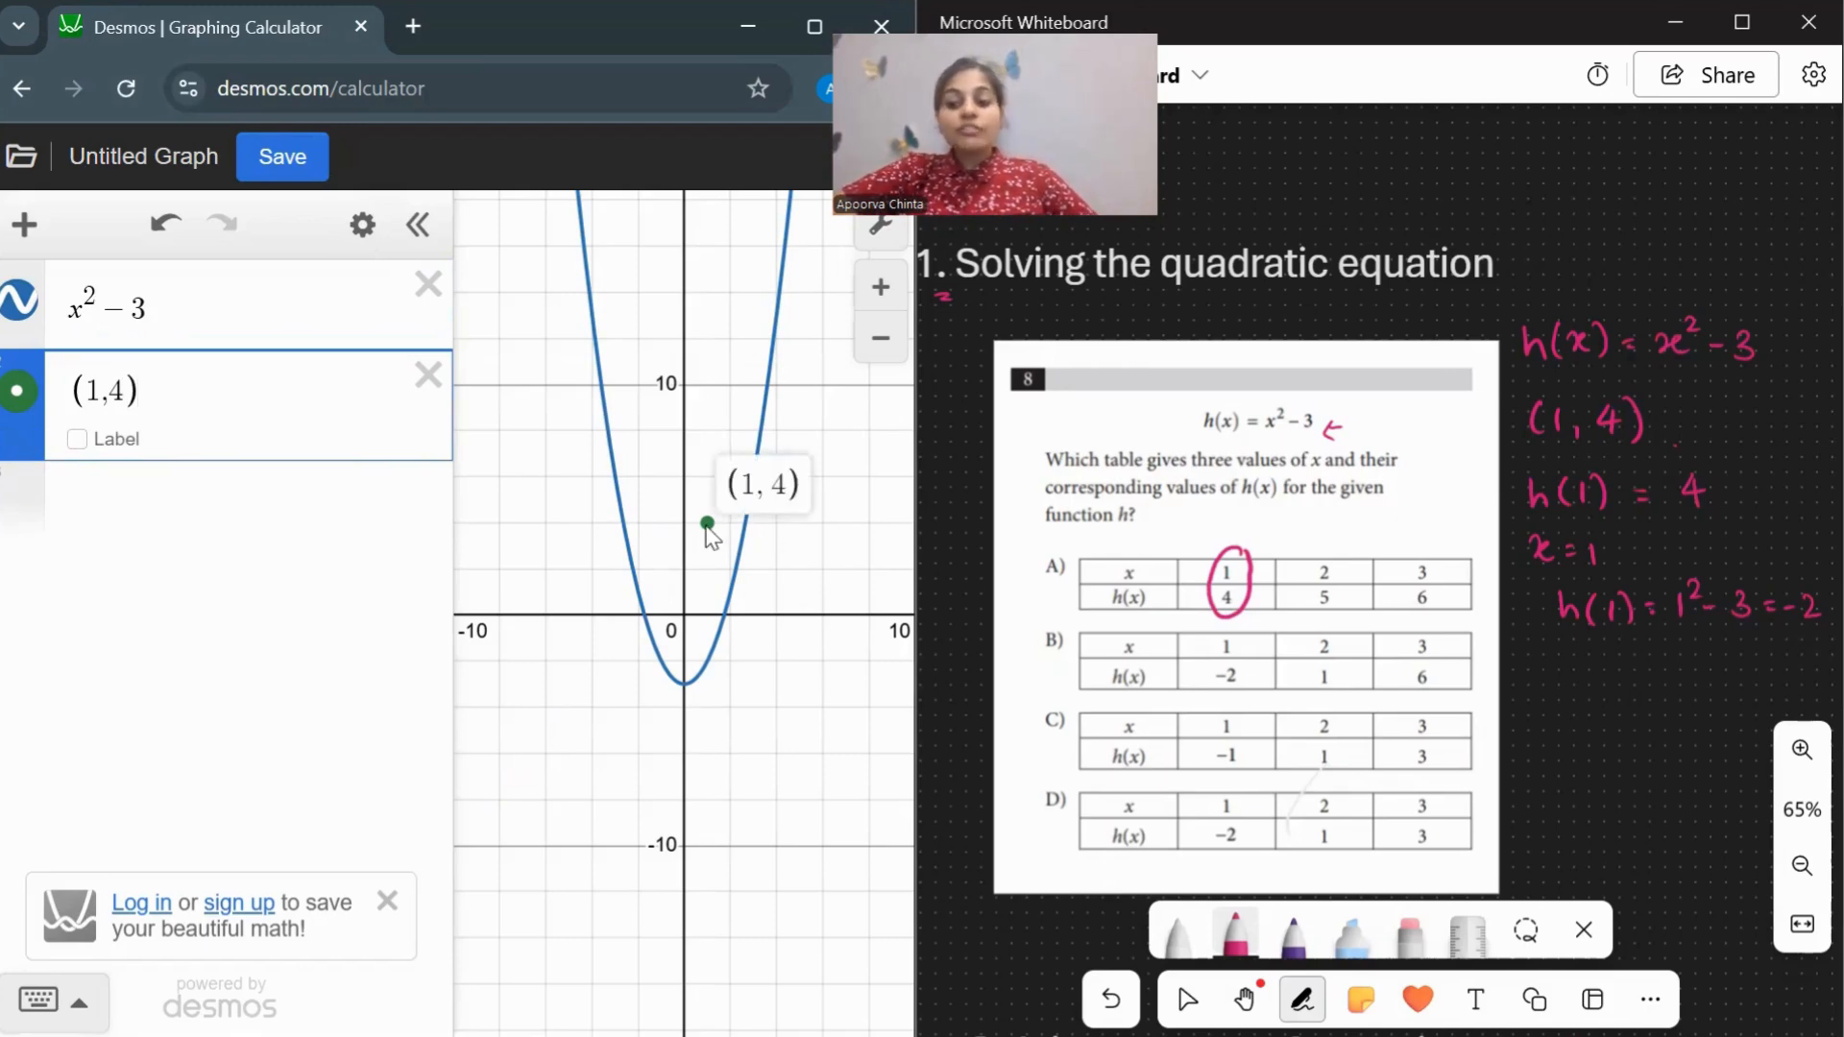
click(428, 374)
Plot the point (1, −2) and show its coordinates on the parabola.
click(256, 404)
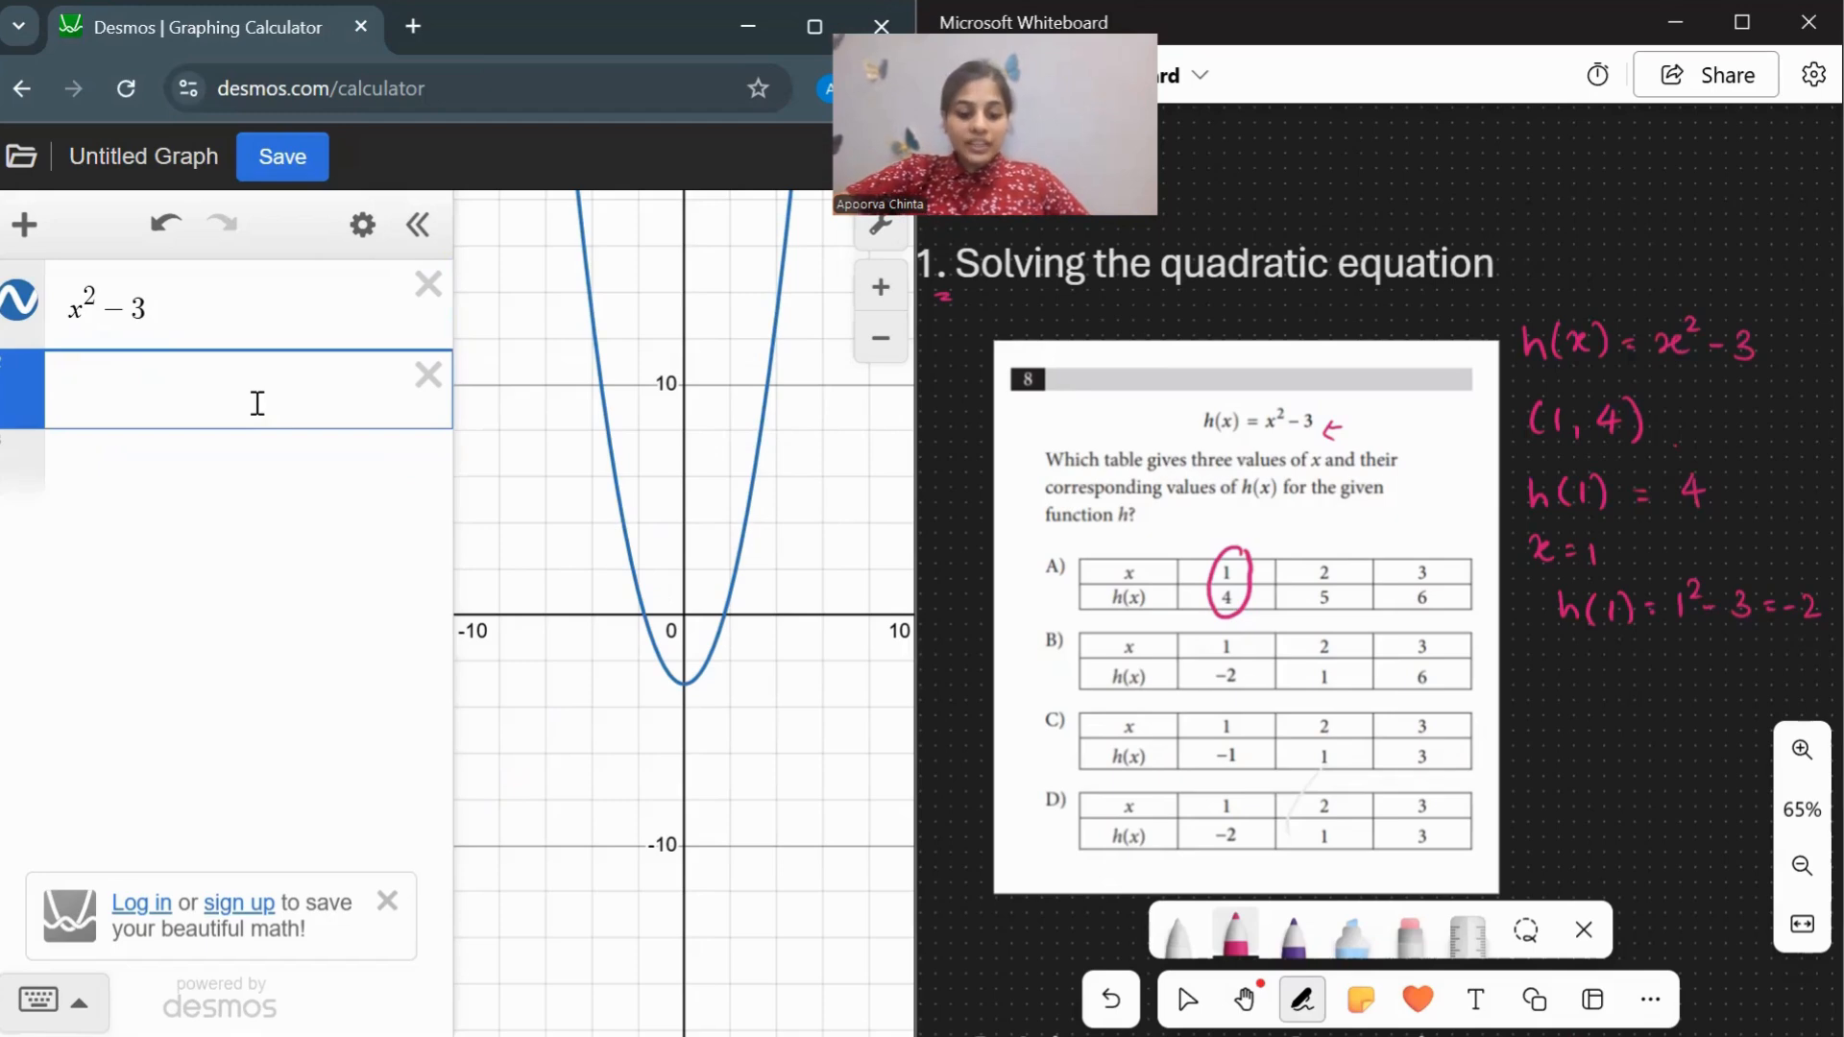
text((1,)
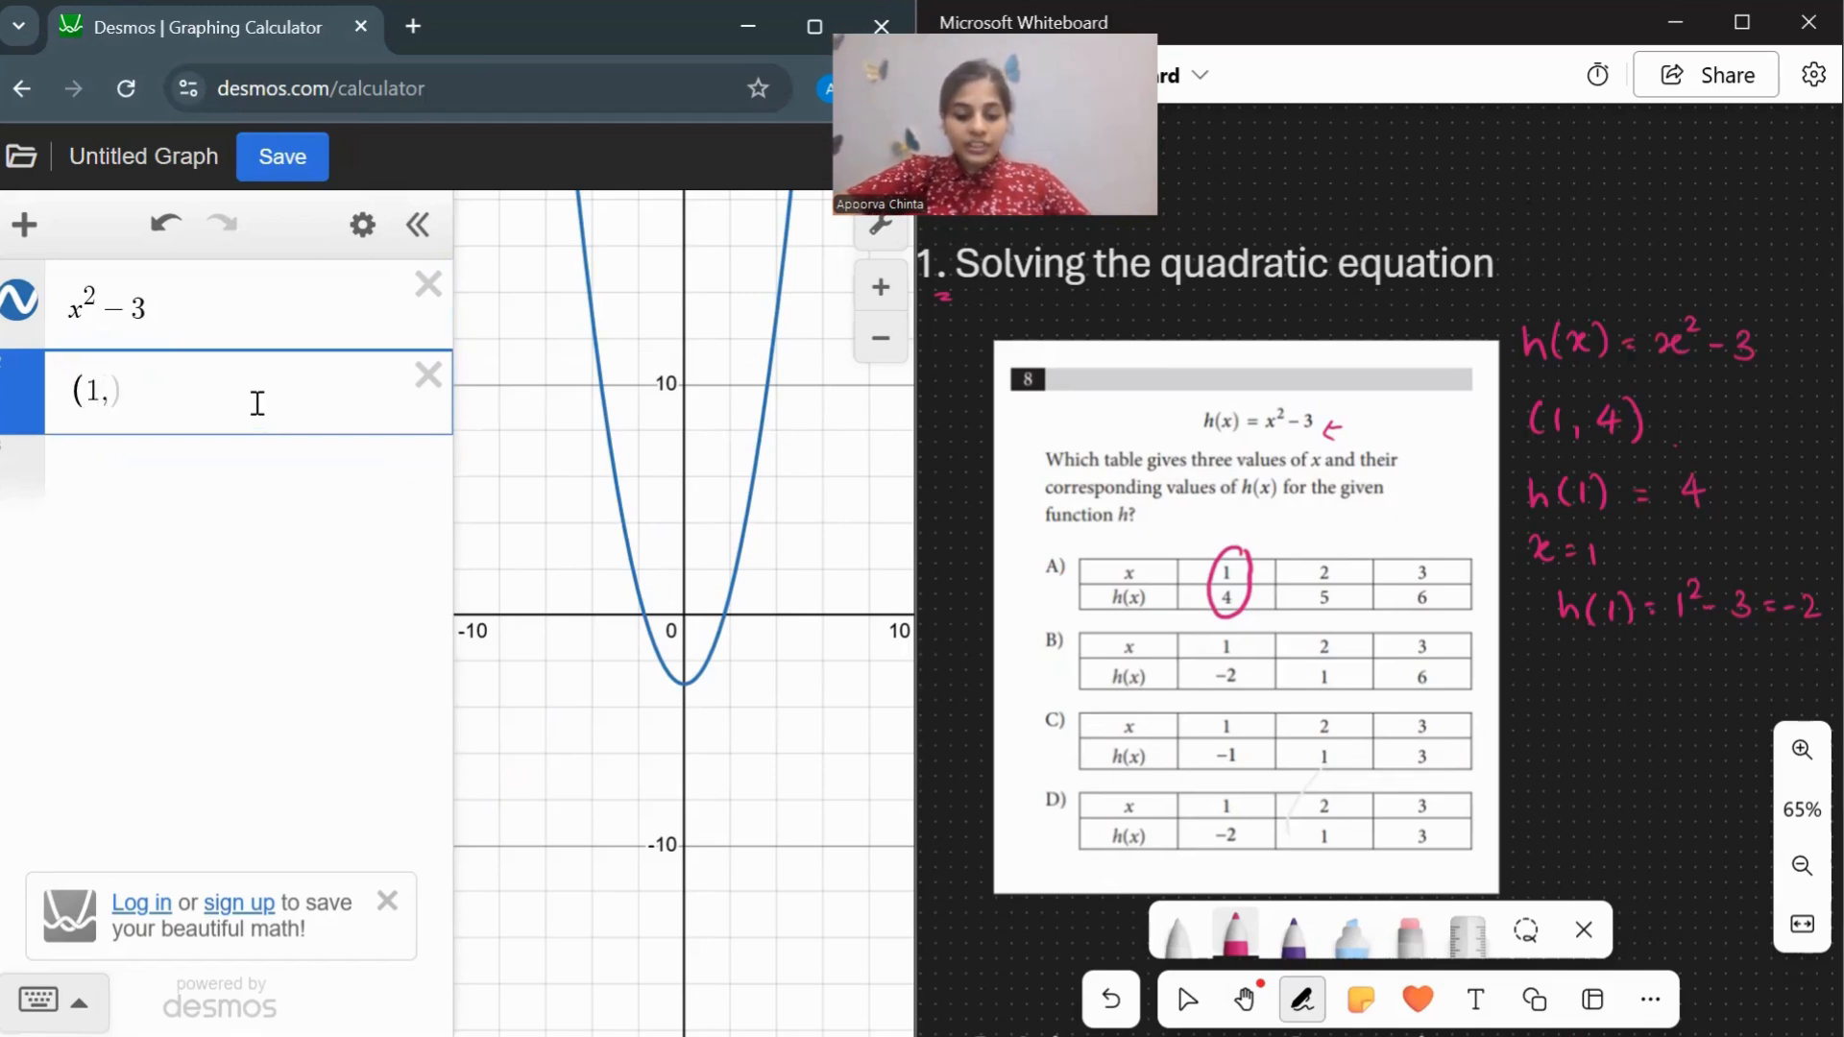
text(-2))
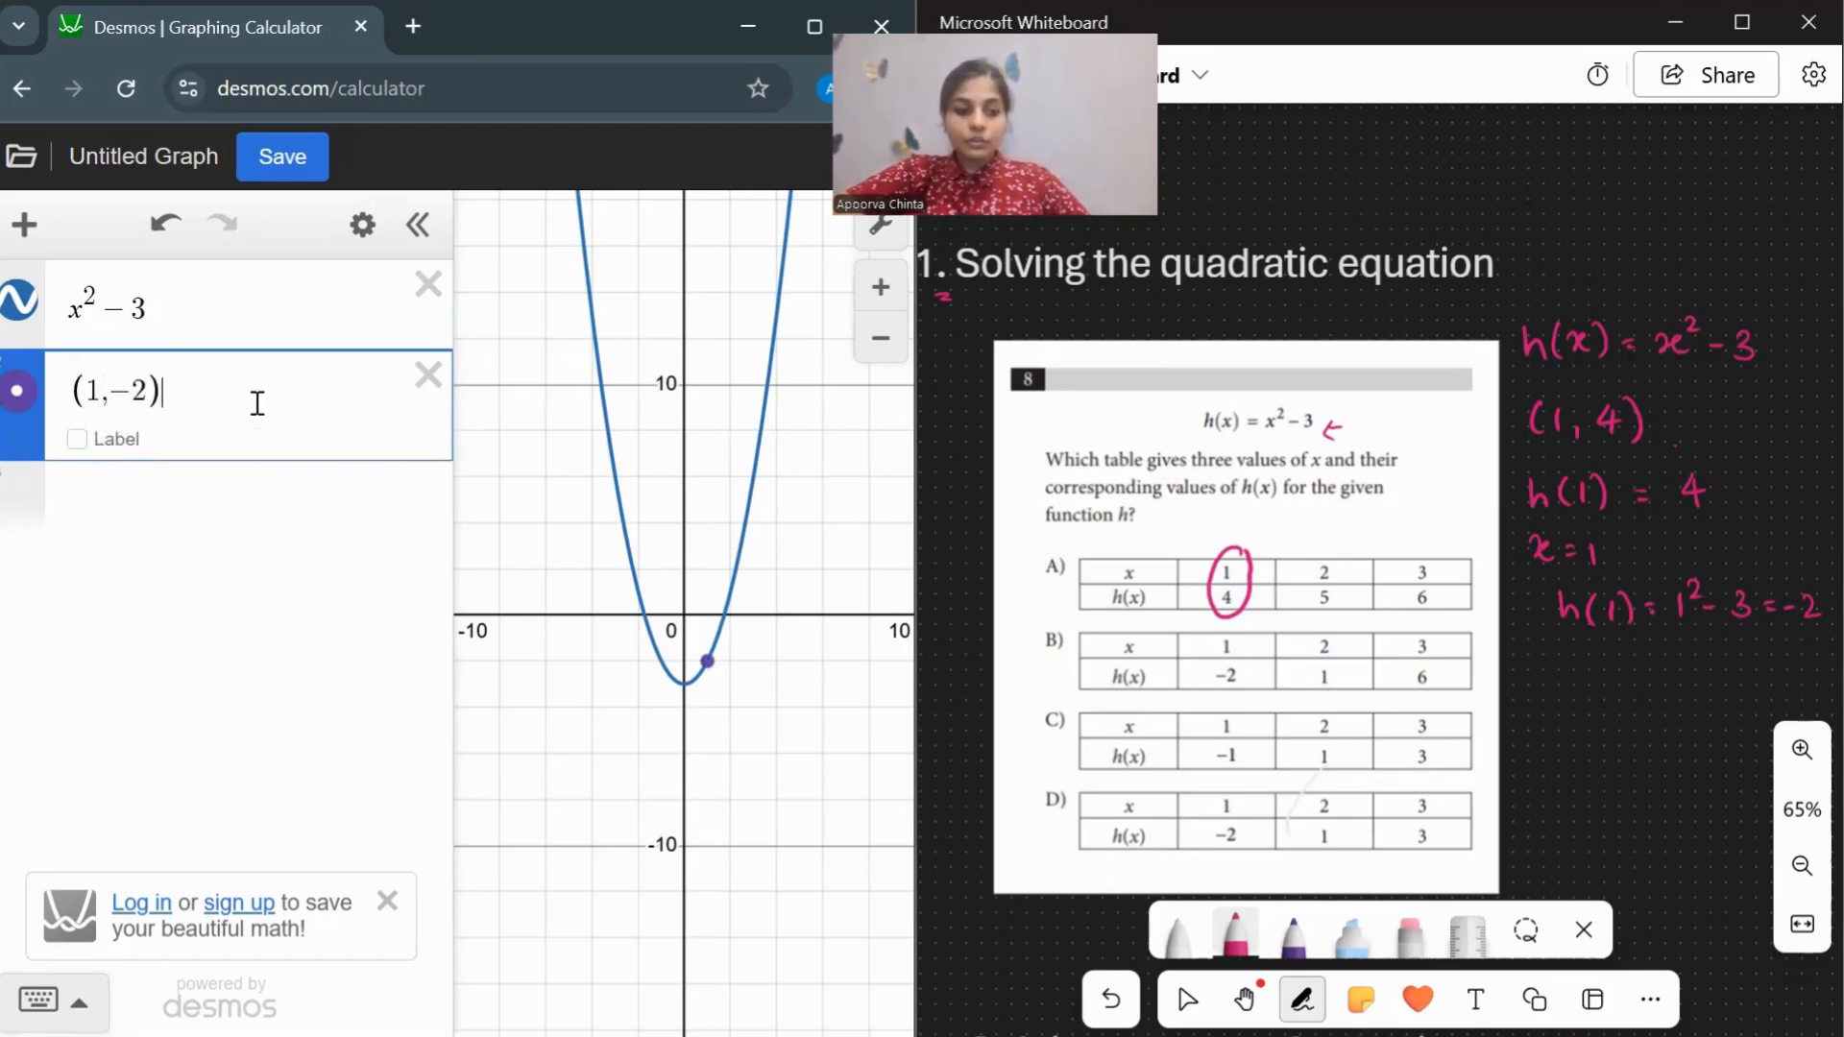
click(707, 663)
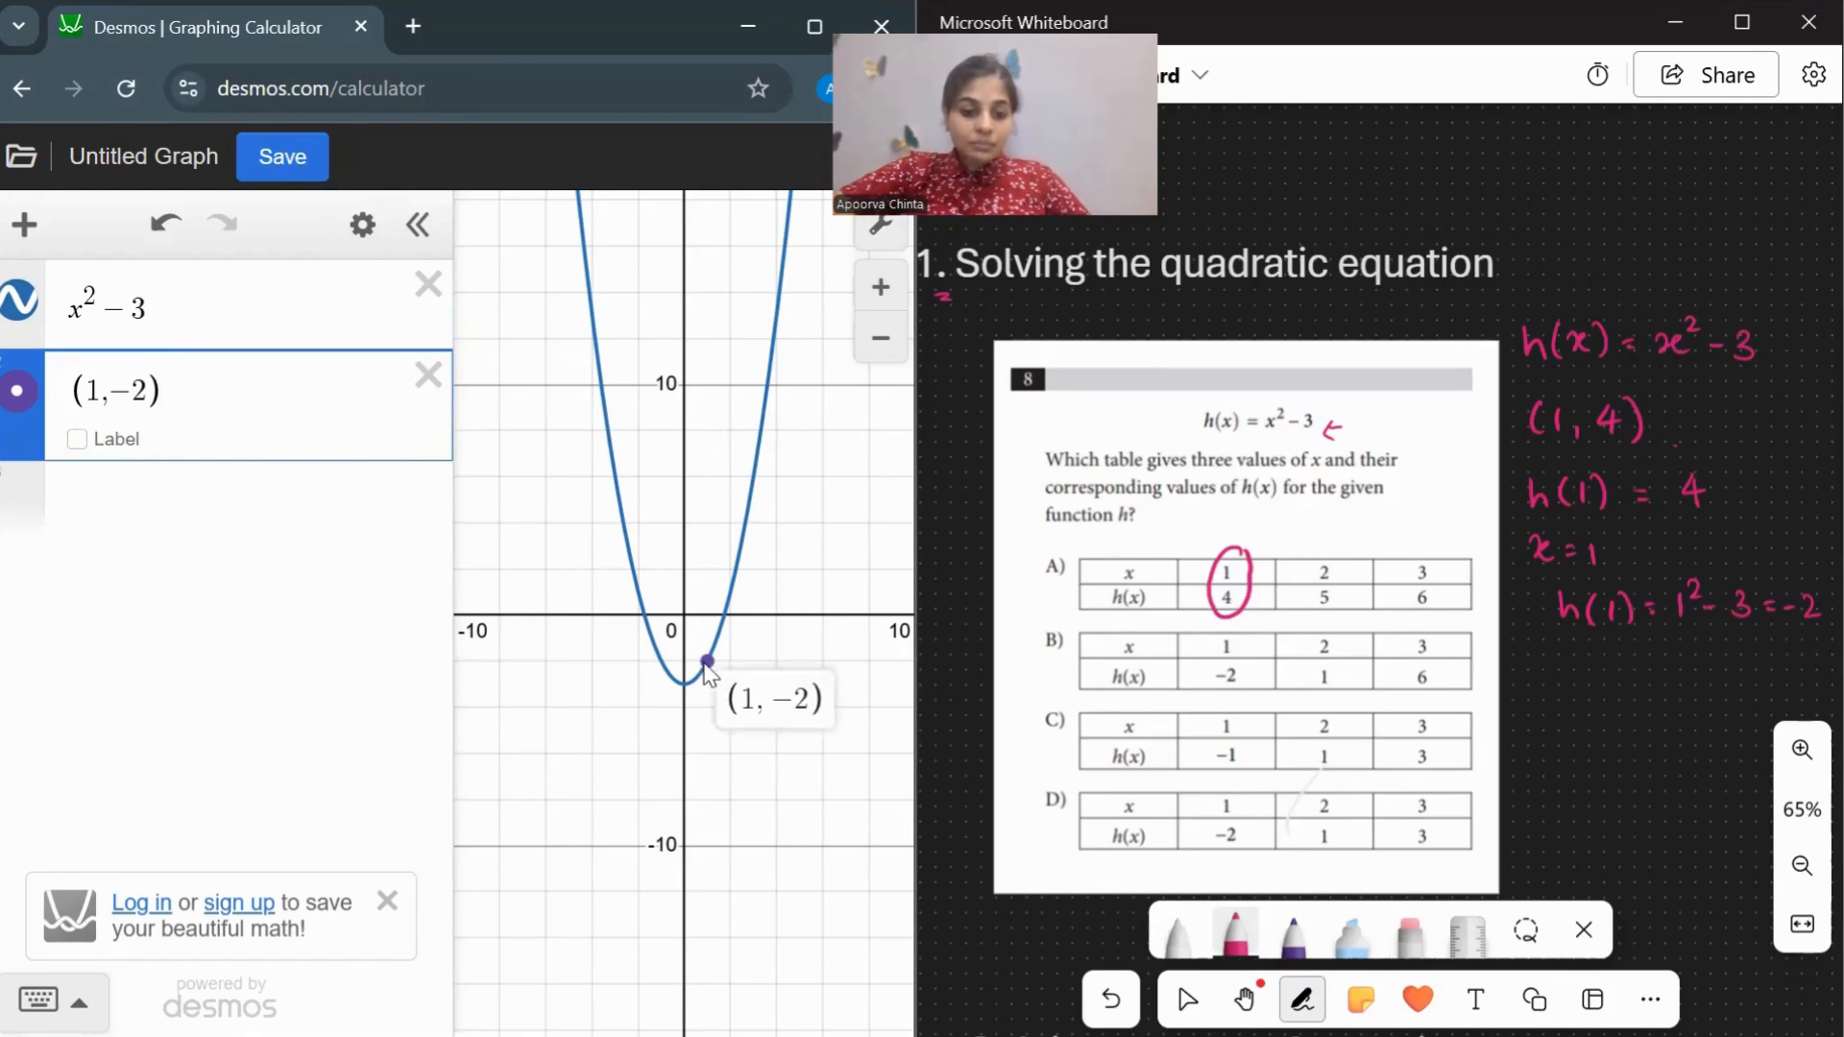
Plot the points (2, 1) and (3, 6), and show the coordinates of (3, 6) on the graph.
click(220, 485)
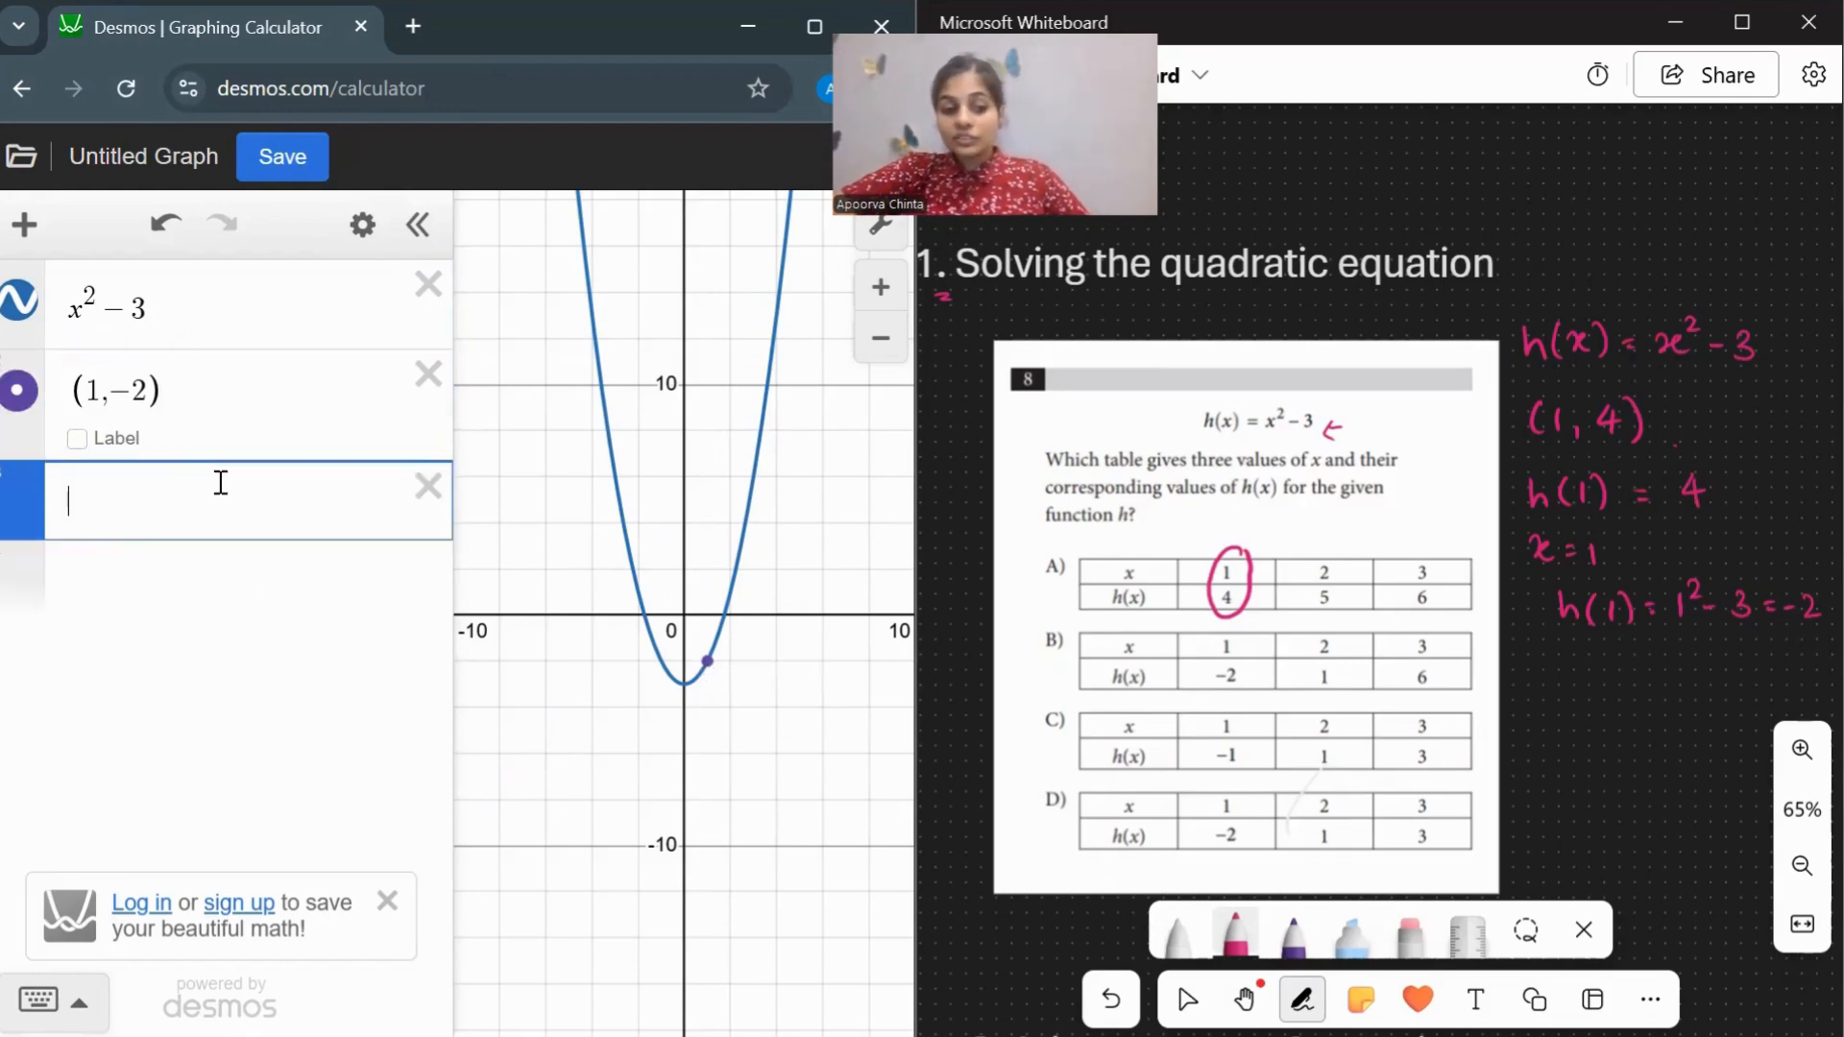
text((2)
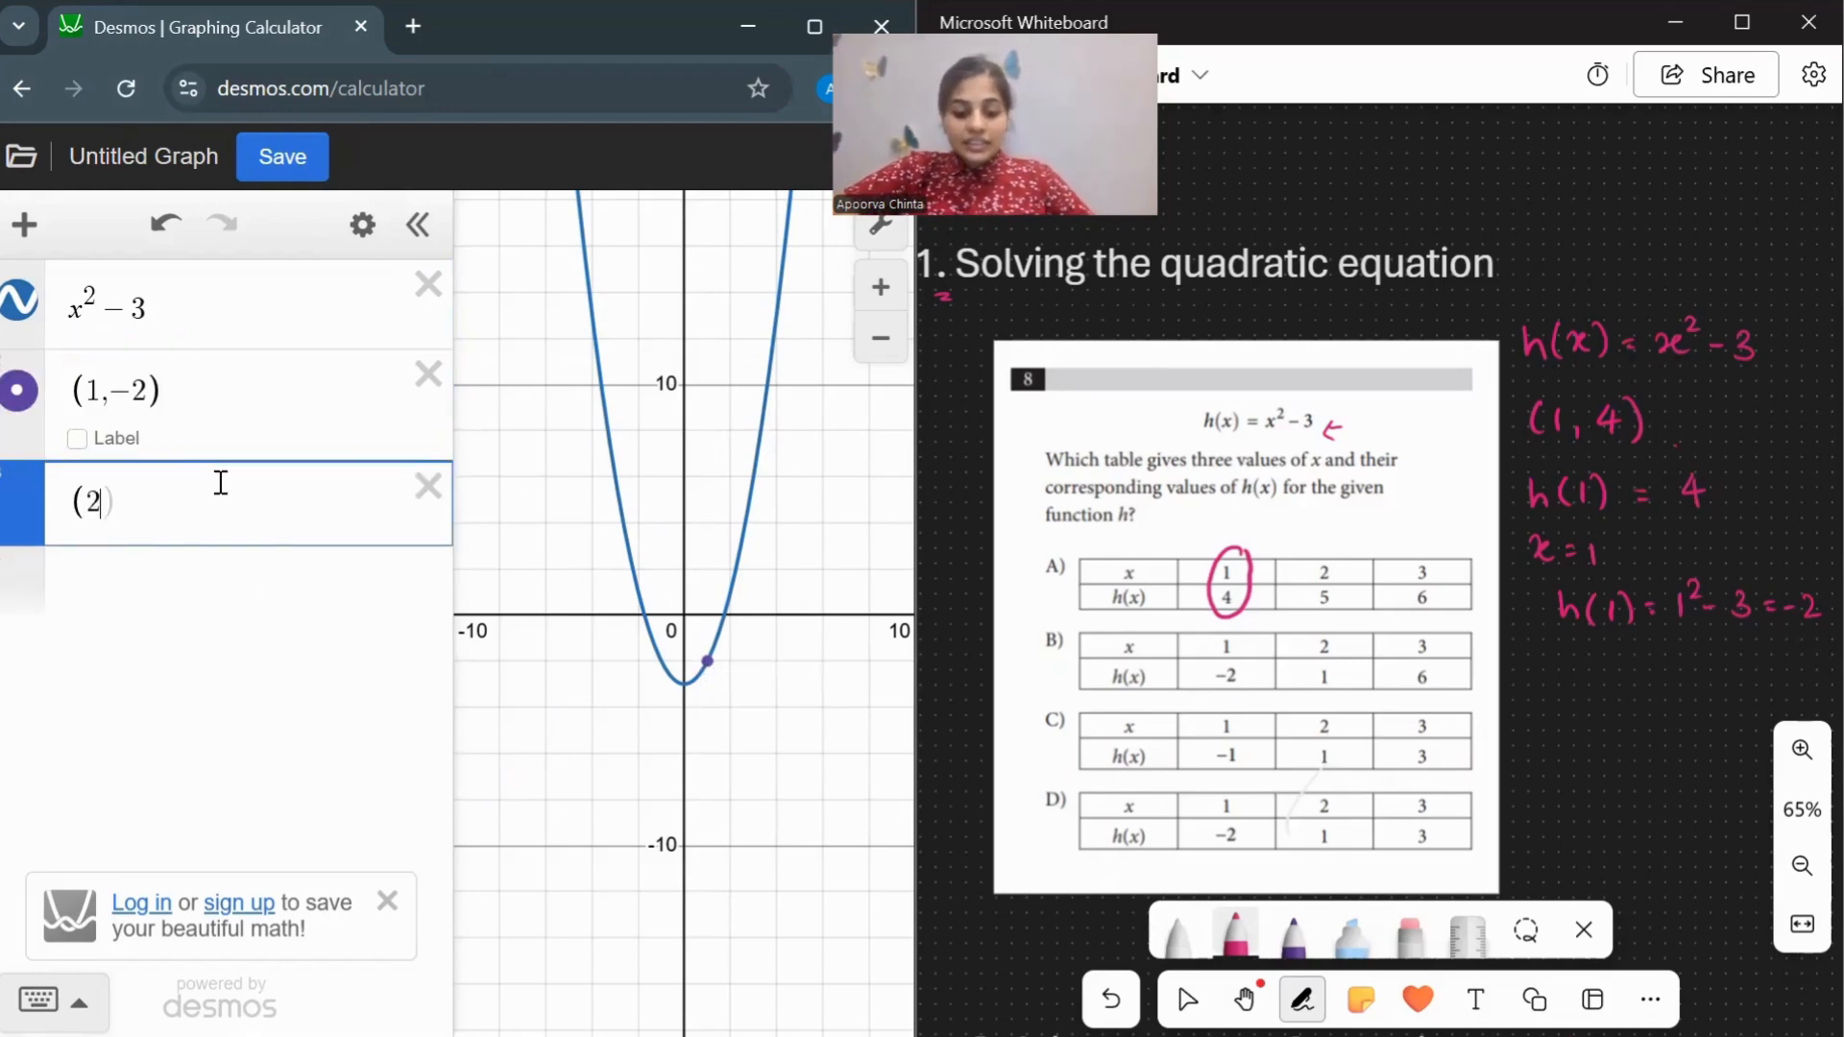
text(,1))
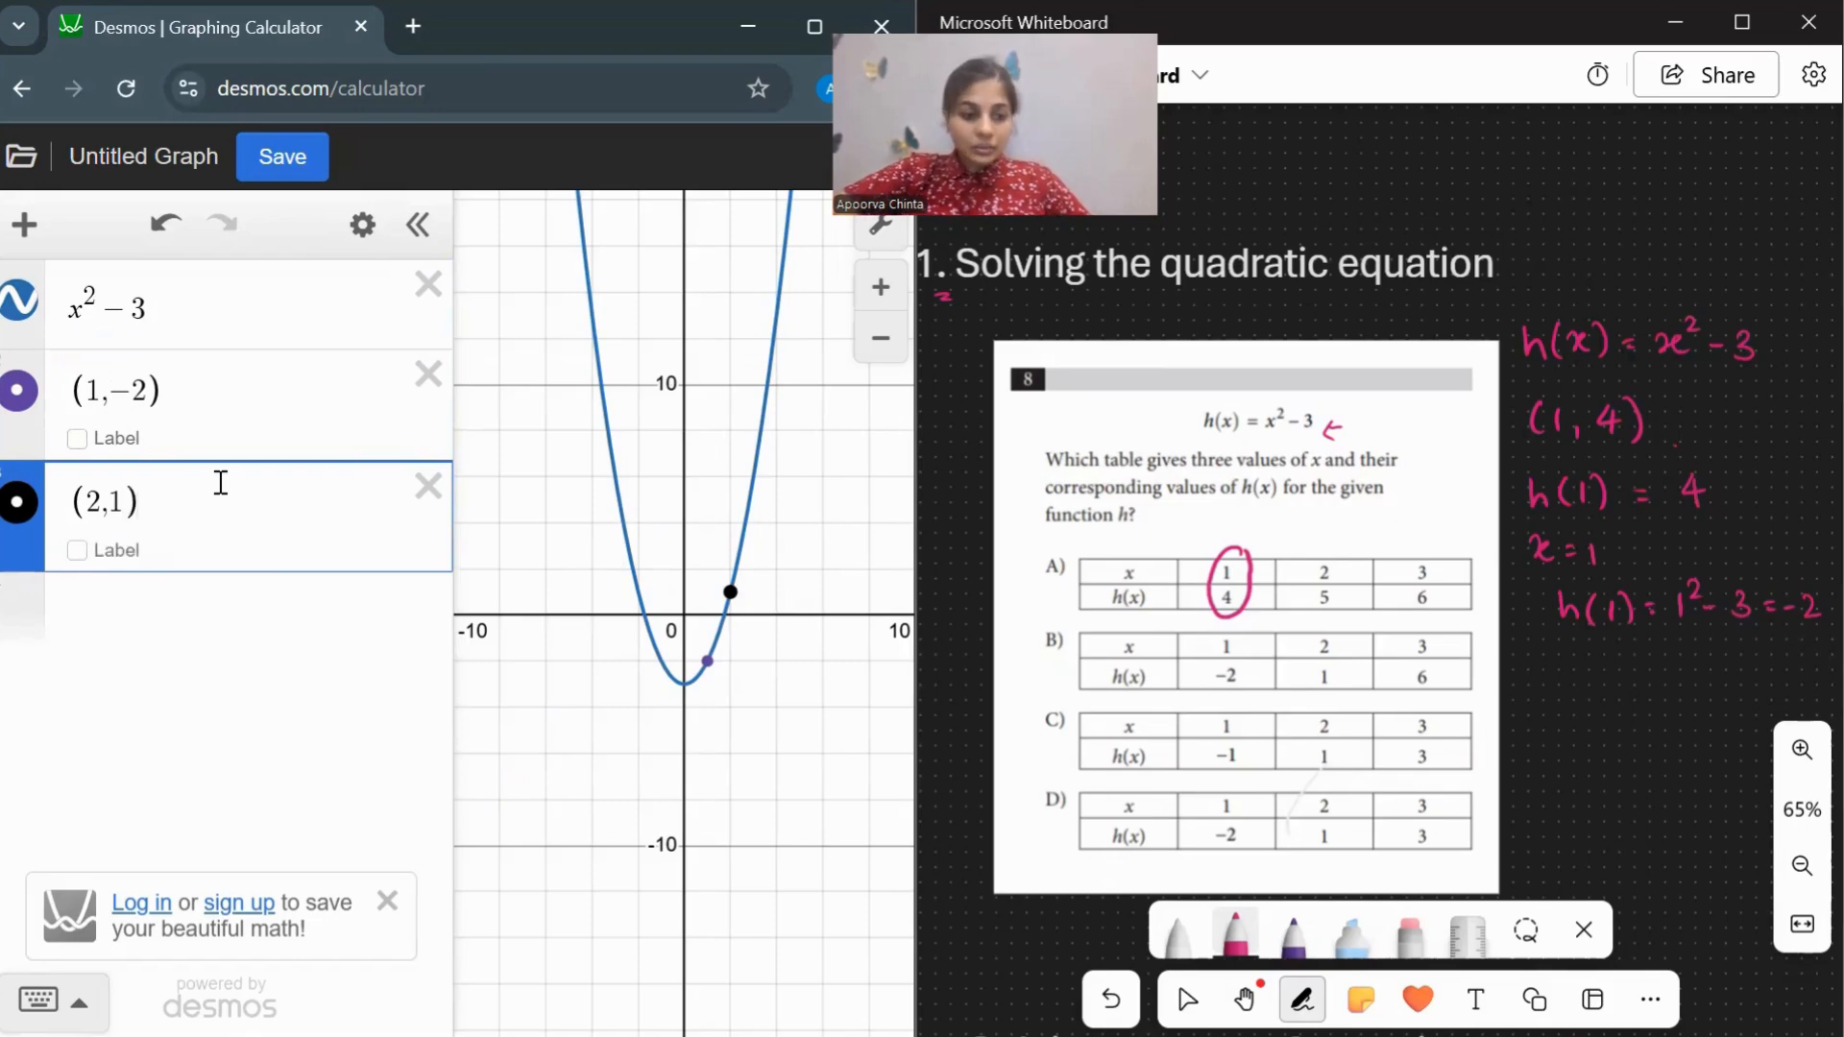
click(274, 611)
text(()
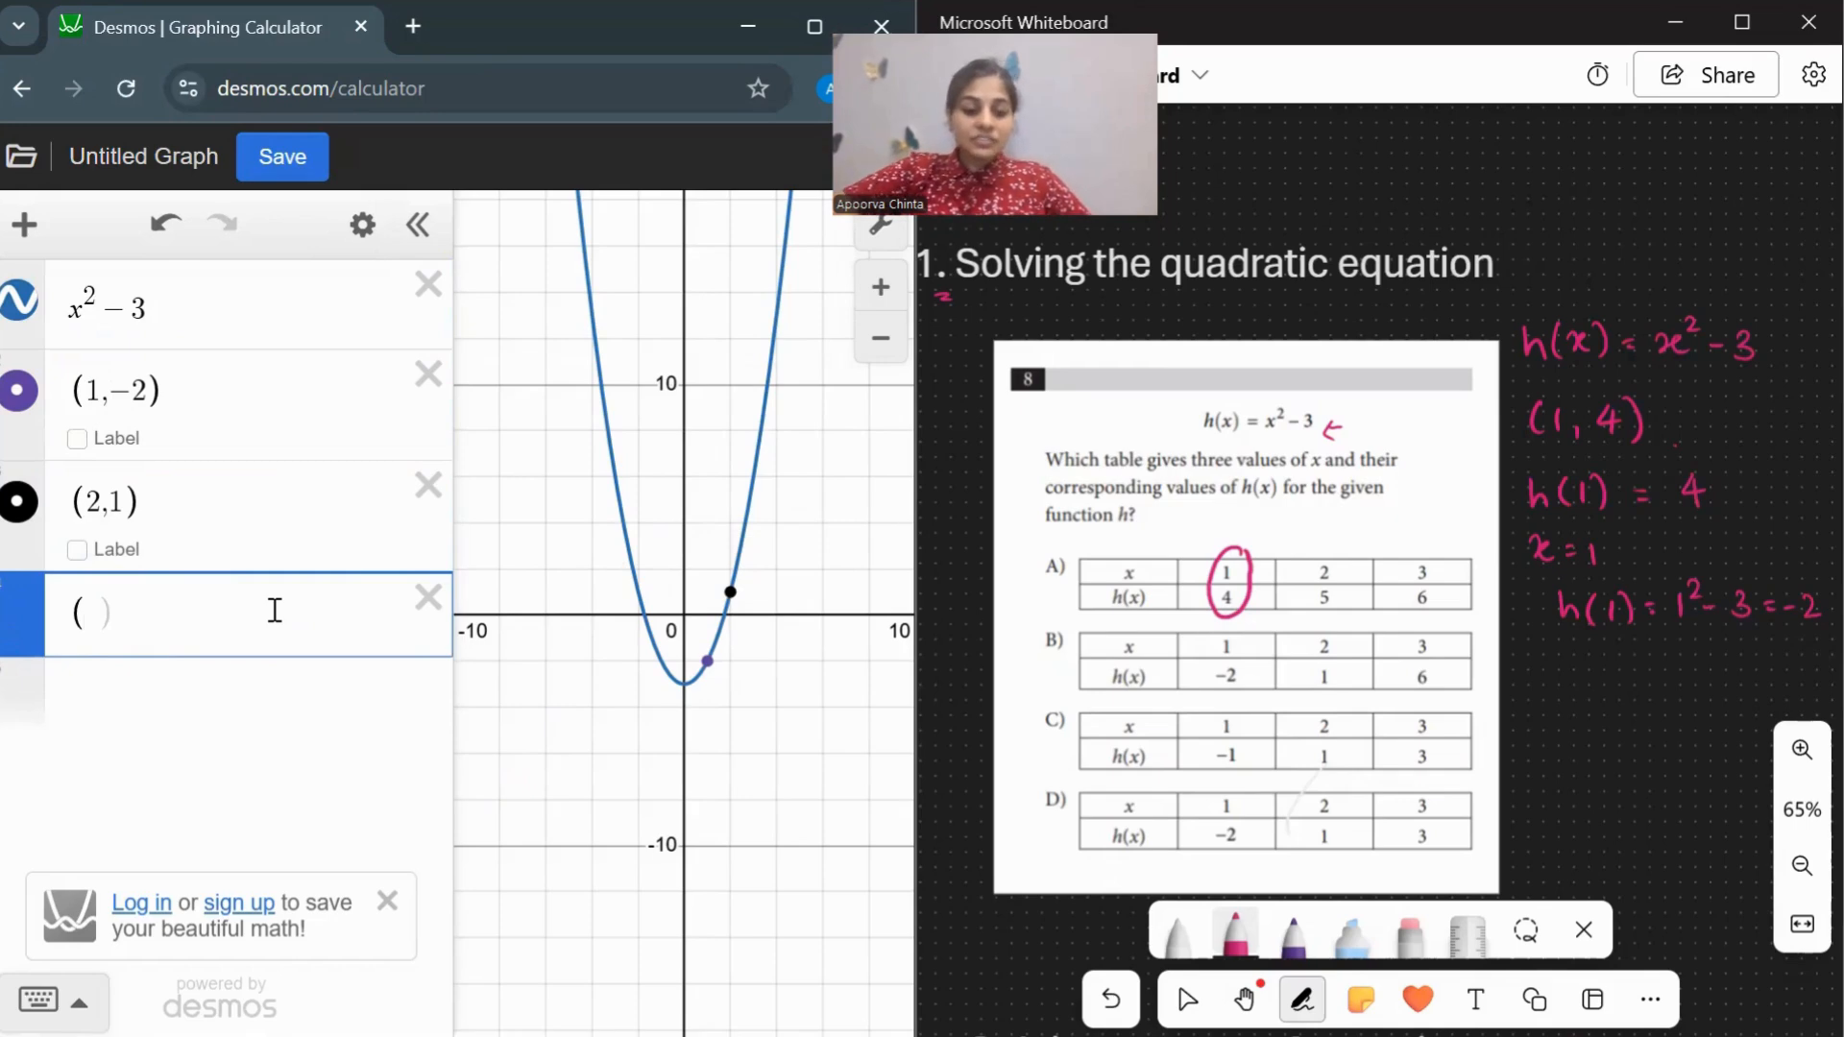
text(3,6)
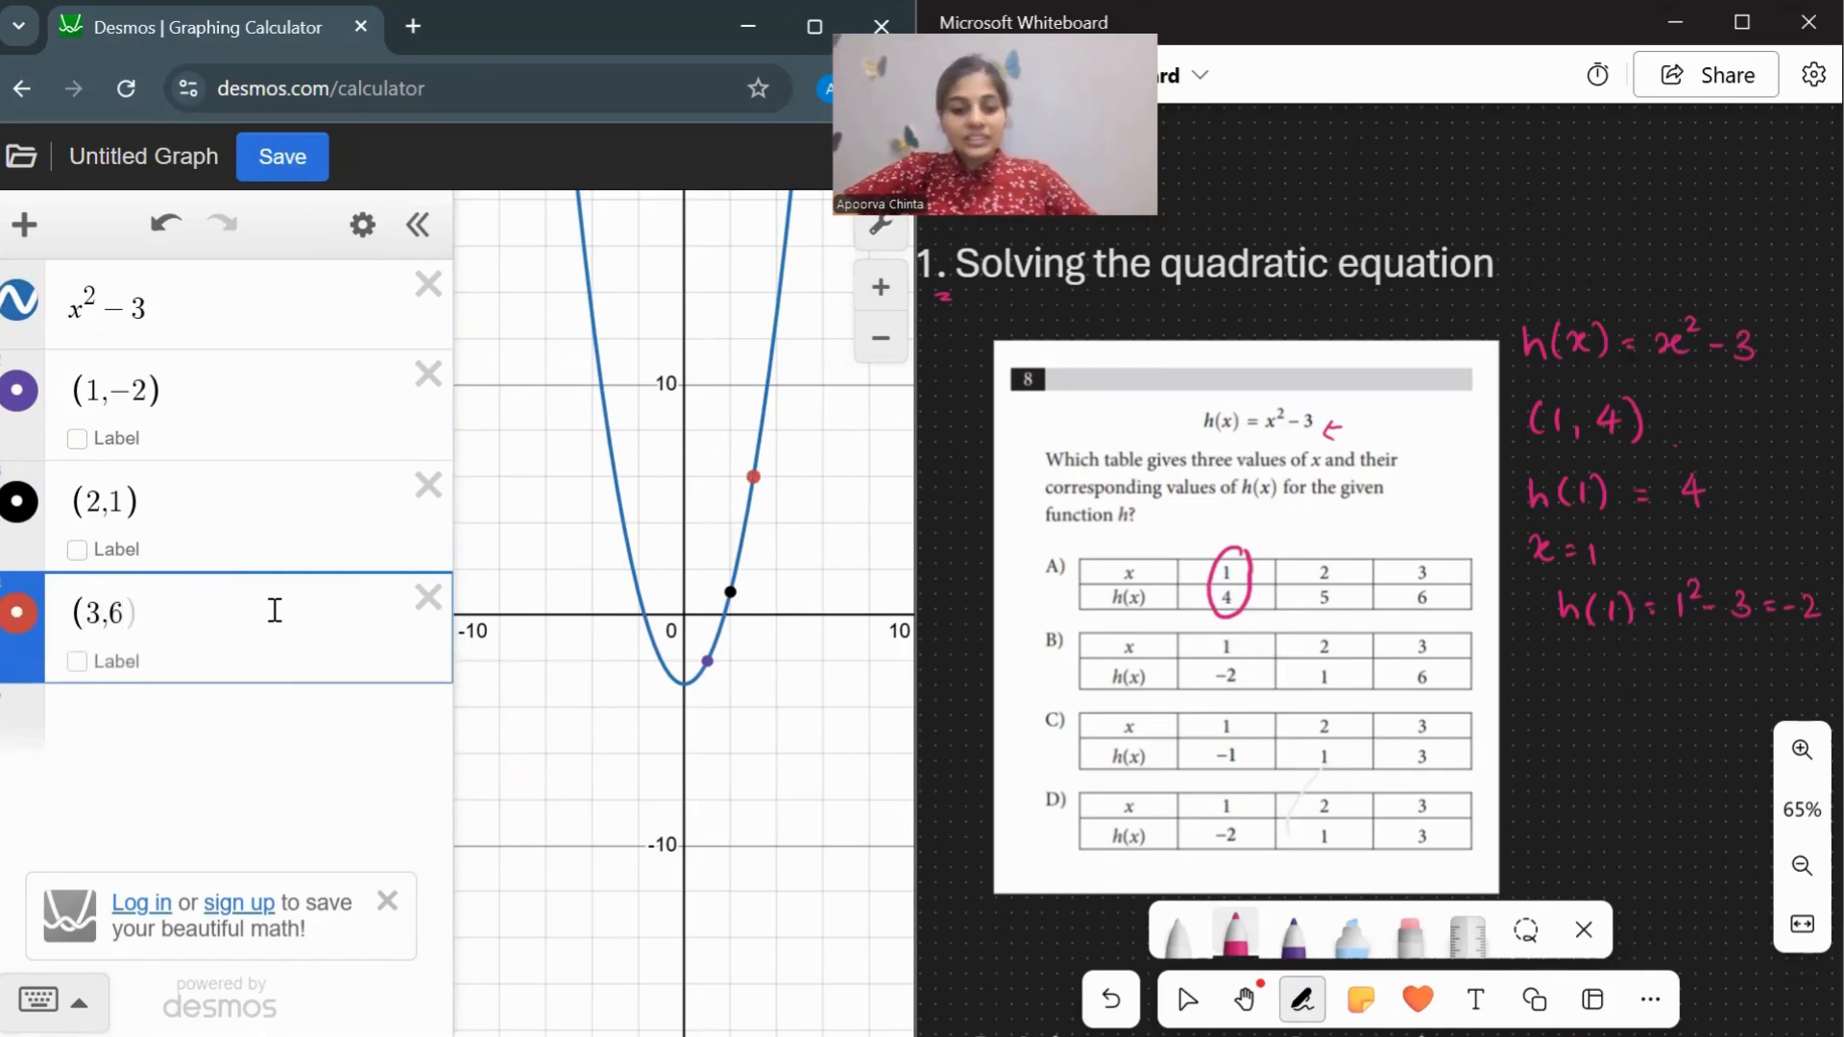
text())
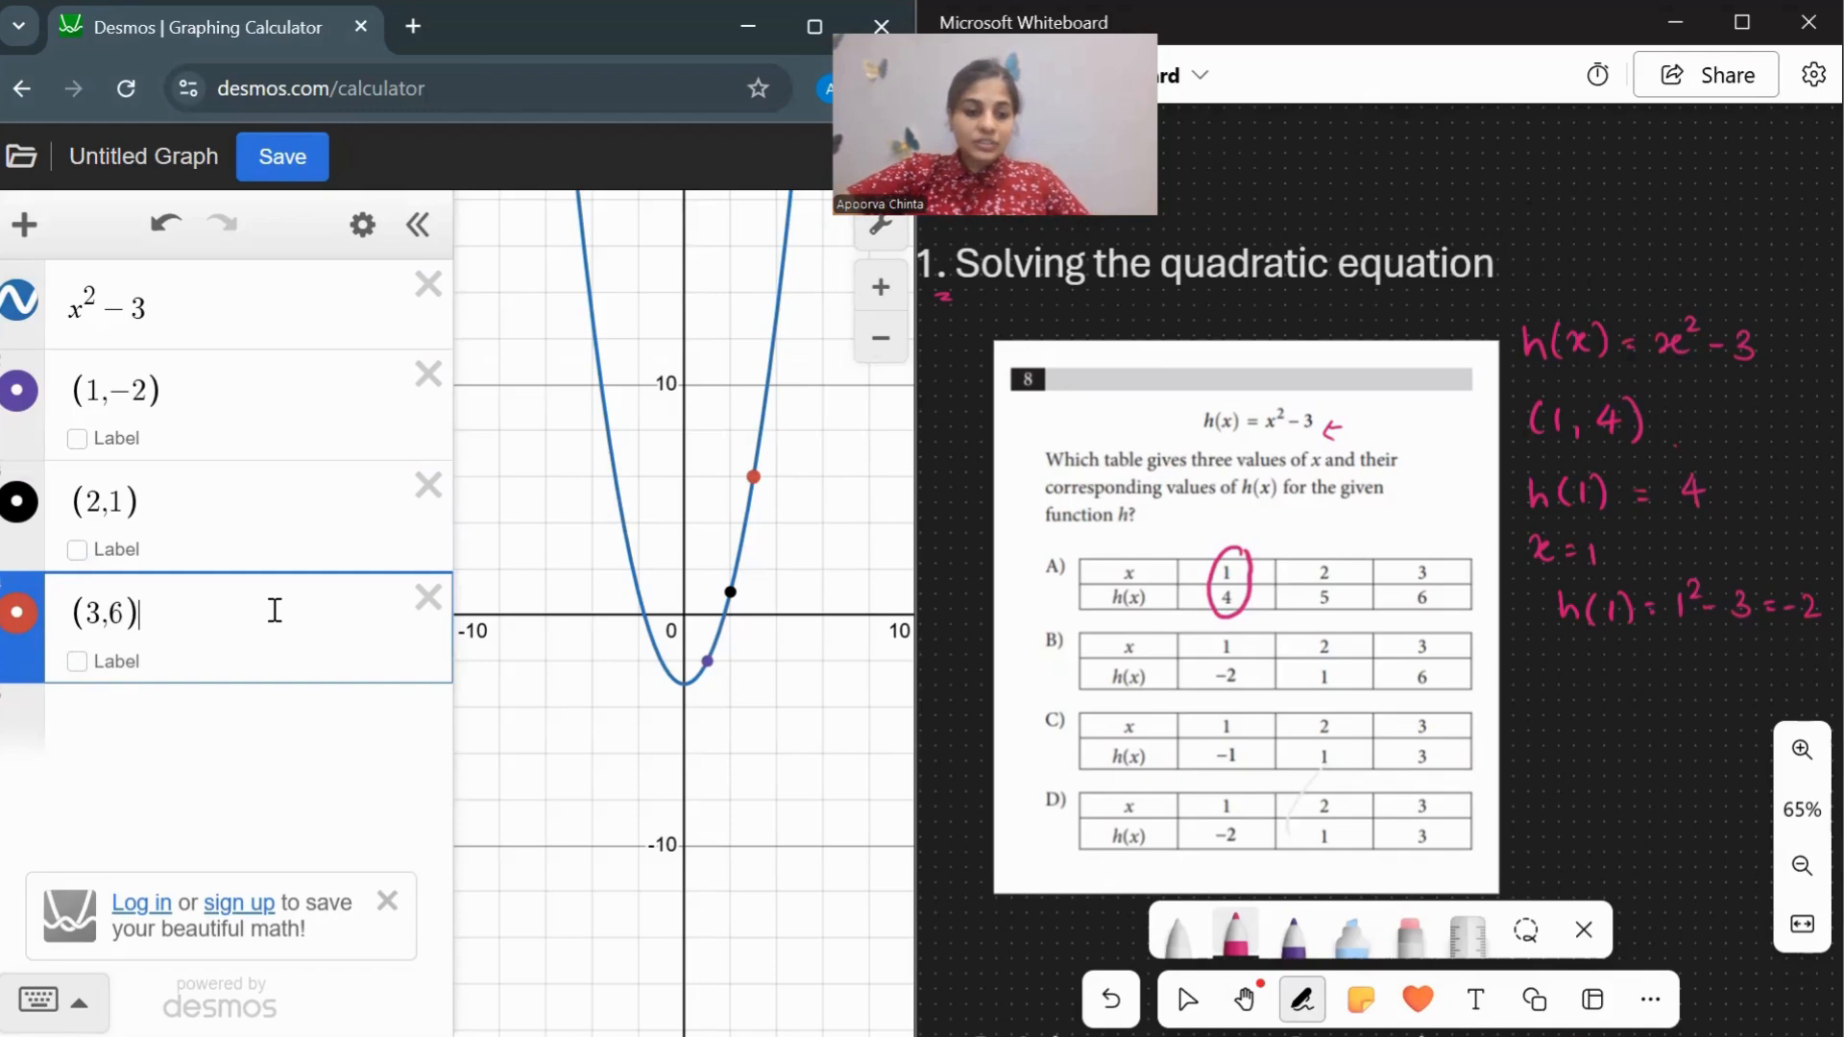
click(755, 478)
In Microsoft Whiteboard, draw a check mark on option B and go to question 14 on solving a system of equations.
click(1187, 999)
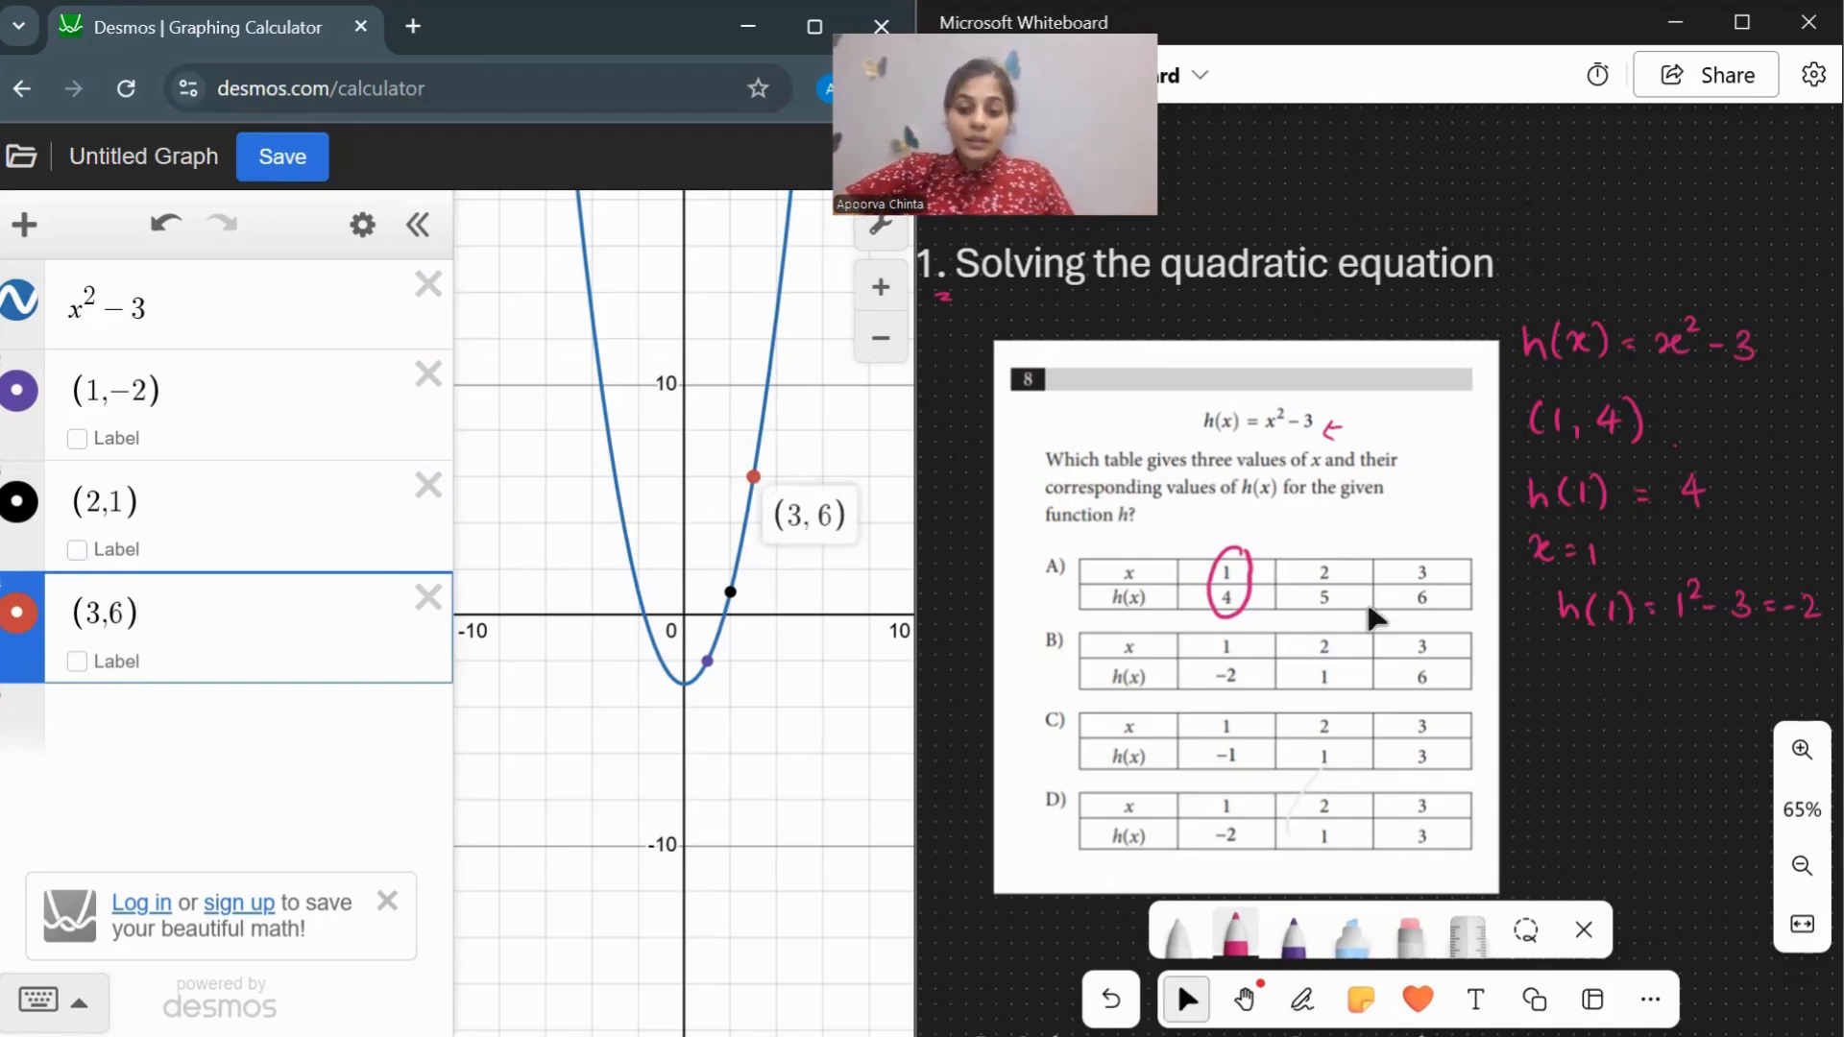
mouse_move(1020, 641)
mouse_down()
mouse_move(1033, 659)
mouse_move(1122, 621)
mouse_up()
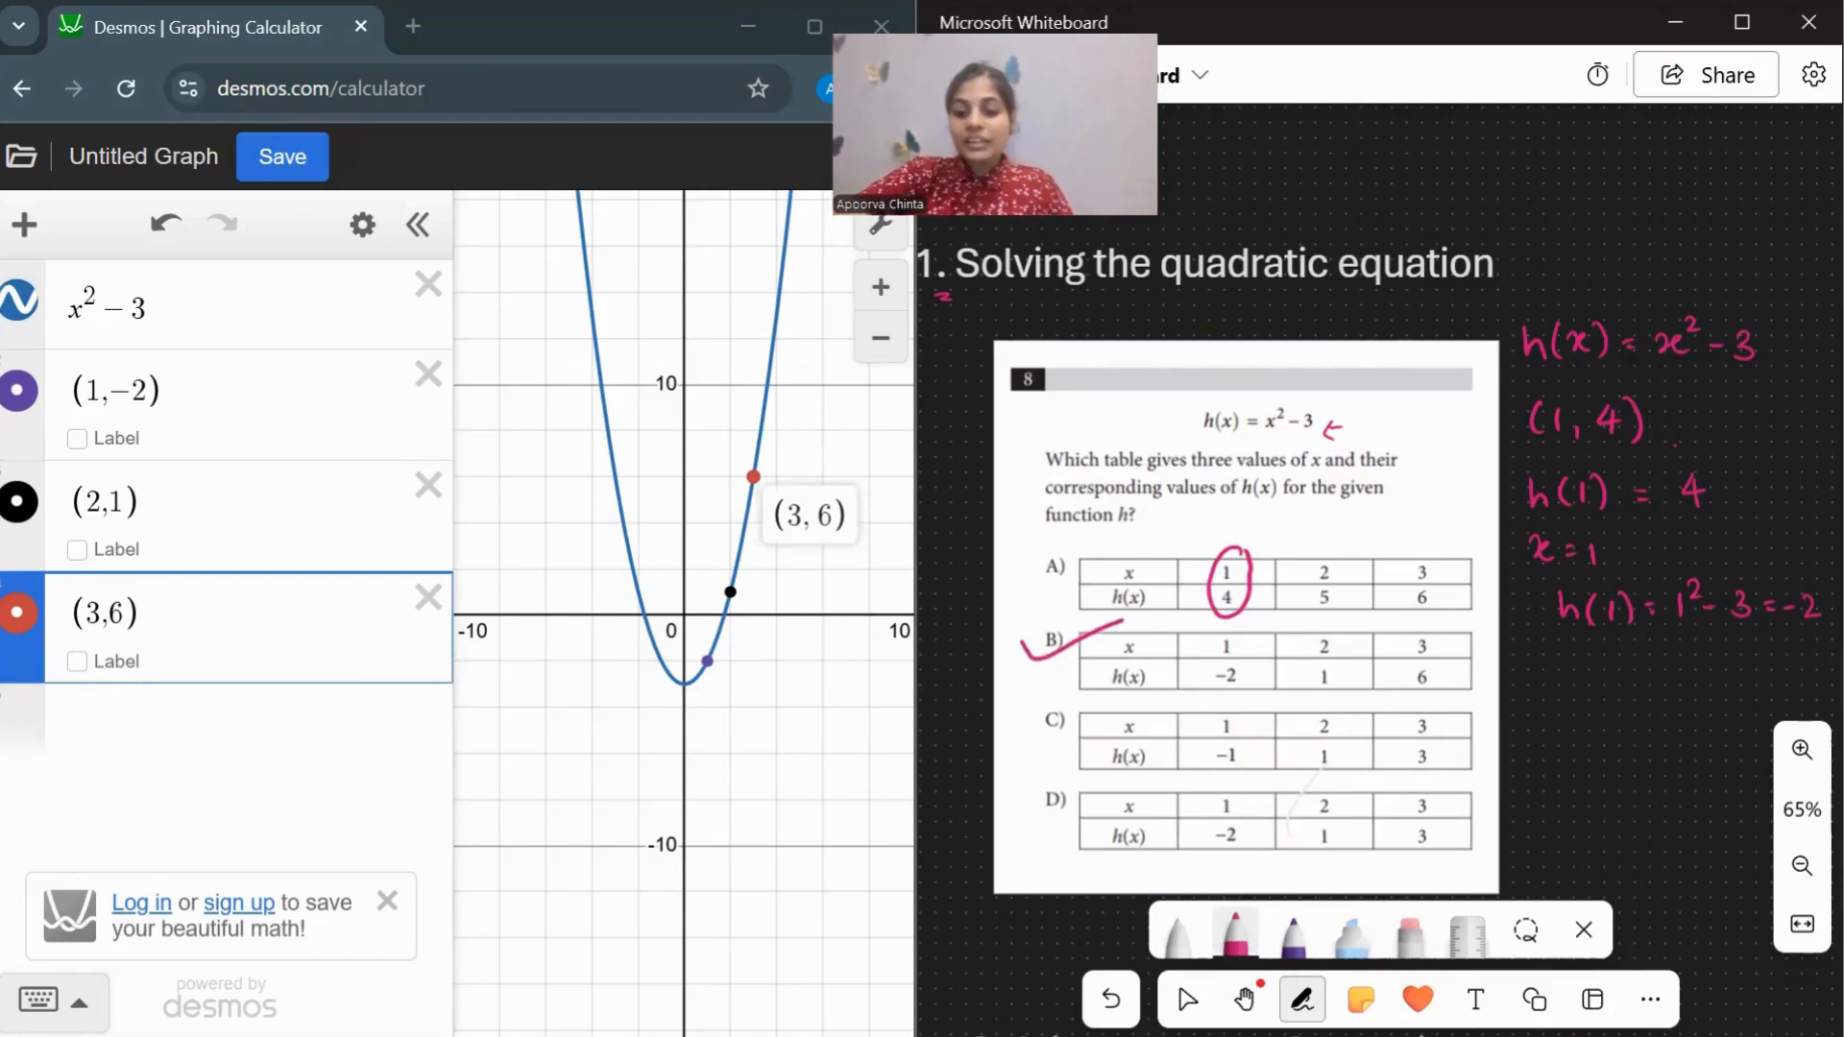
scroll(1361, 601, down, 6)
scroll(1361, 601, down, 2)
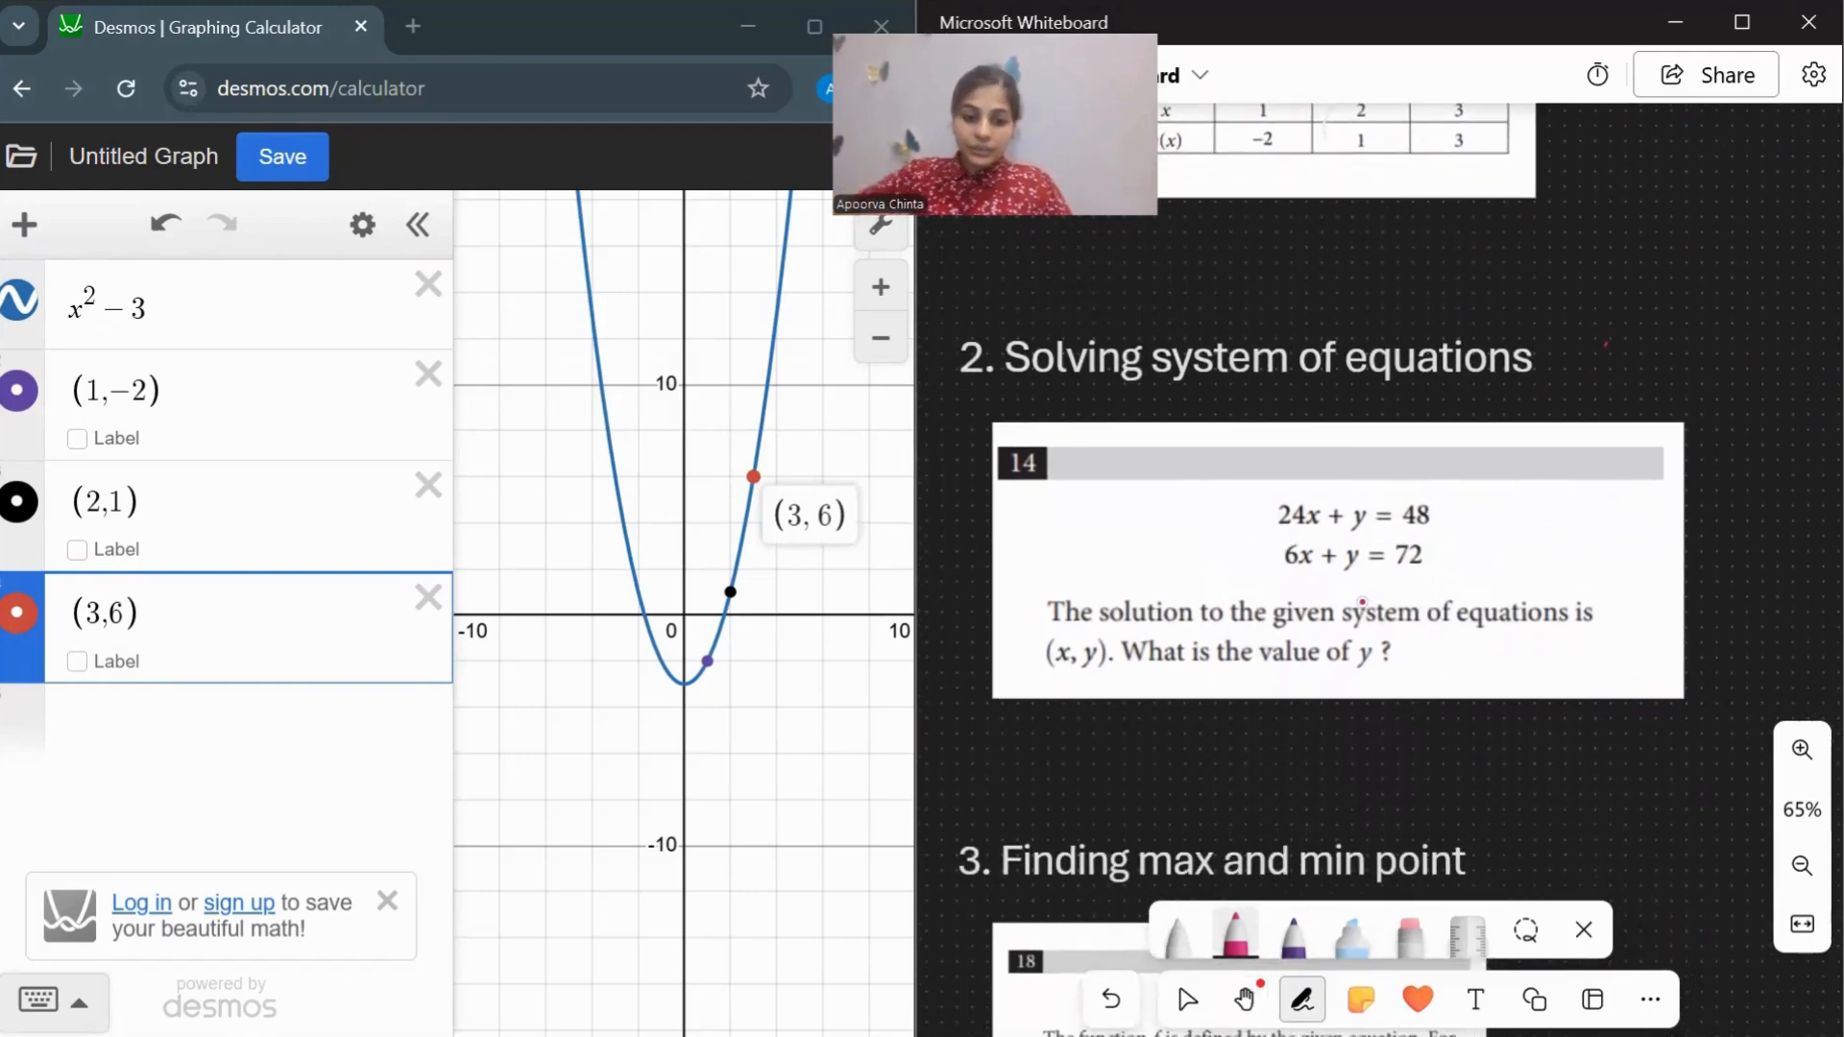
Delete x² − 3 and the three plotted points from the expression list.
click(428, 284)
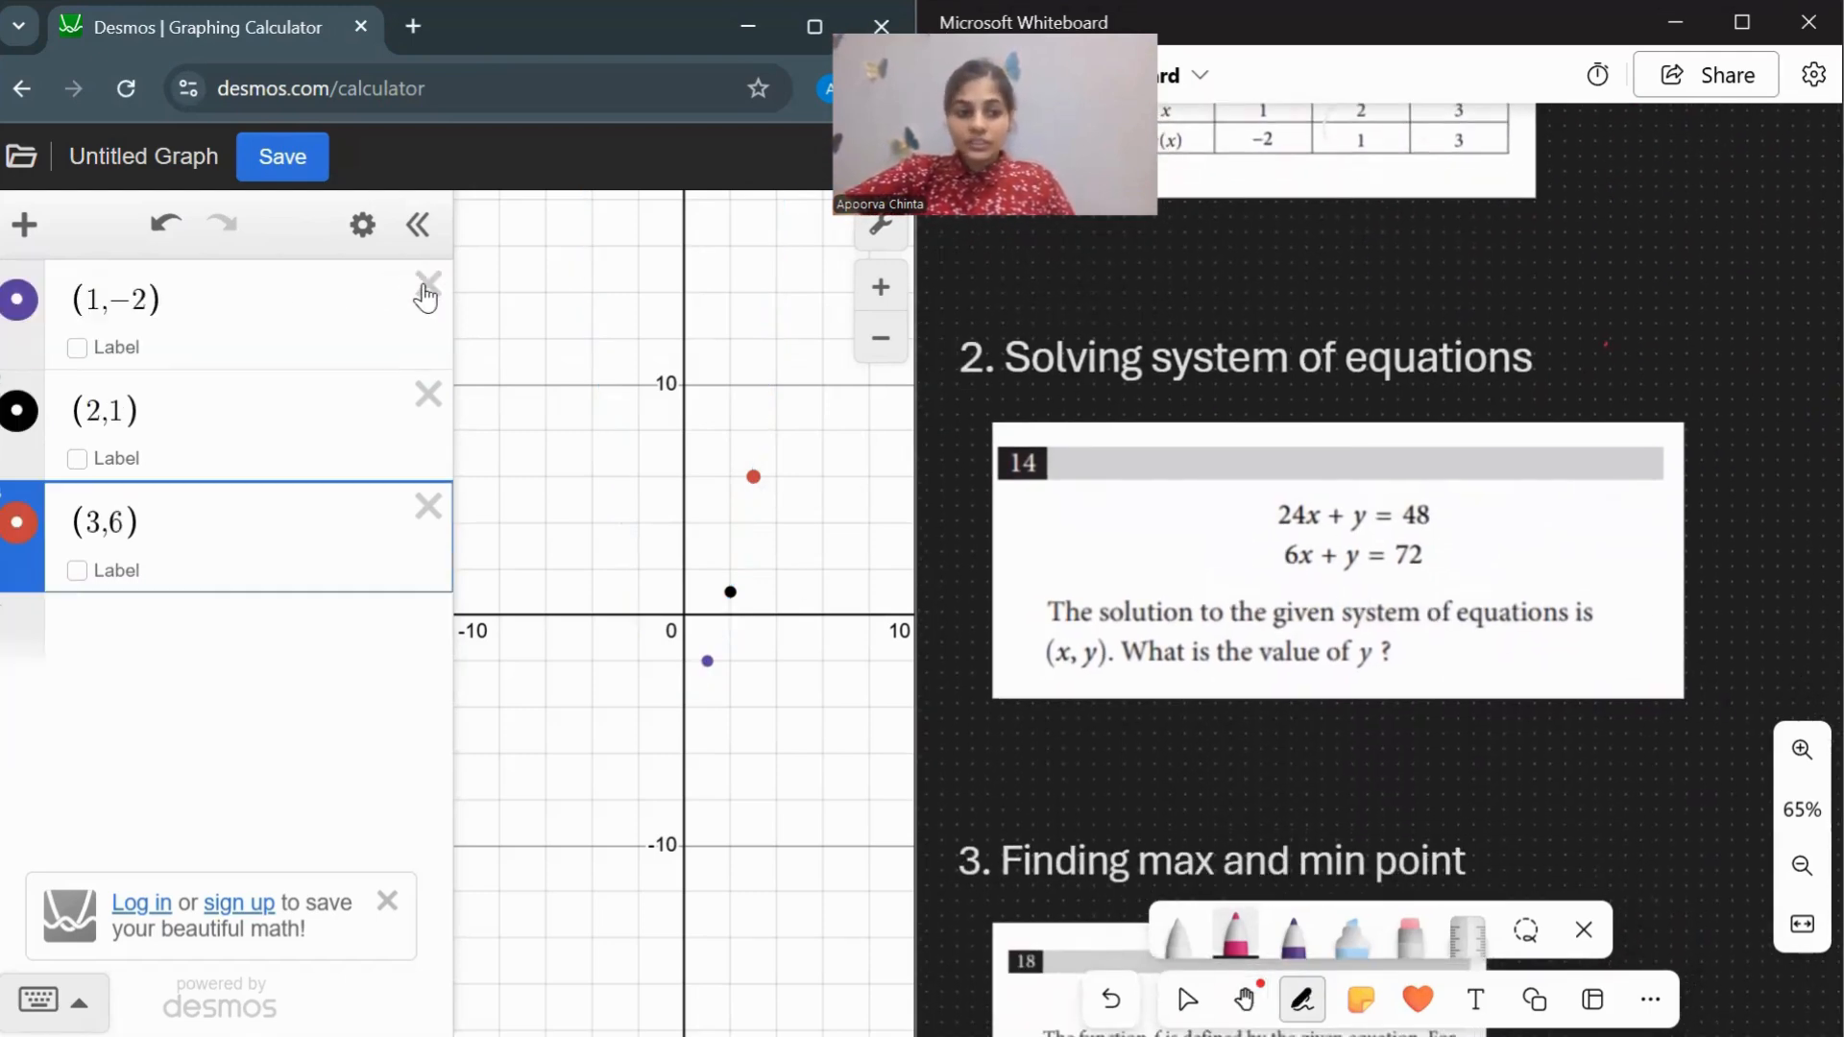
click(428, 287)
click(429, 286)
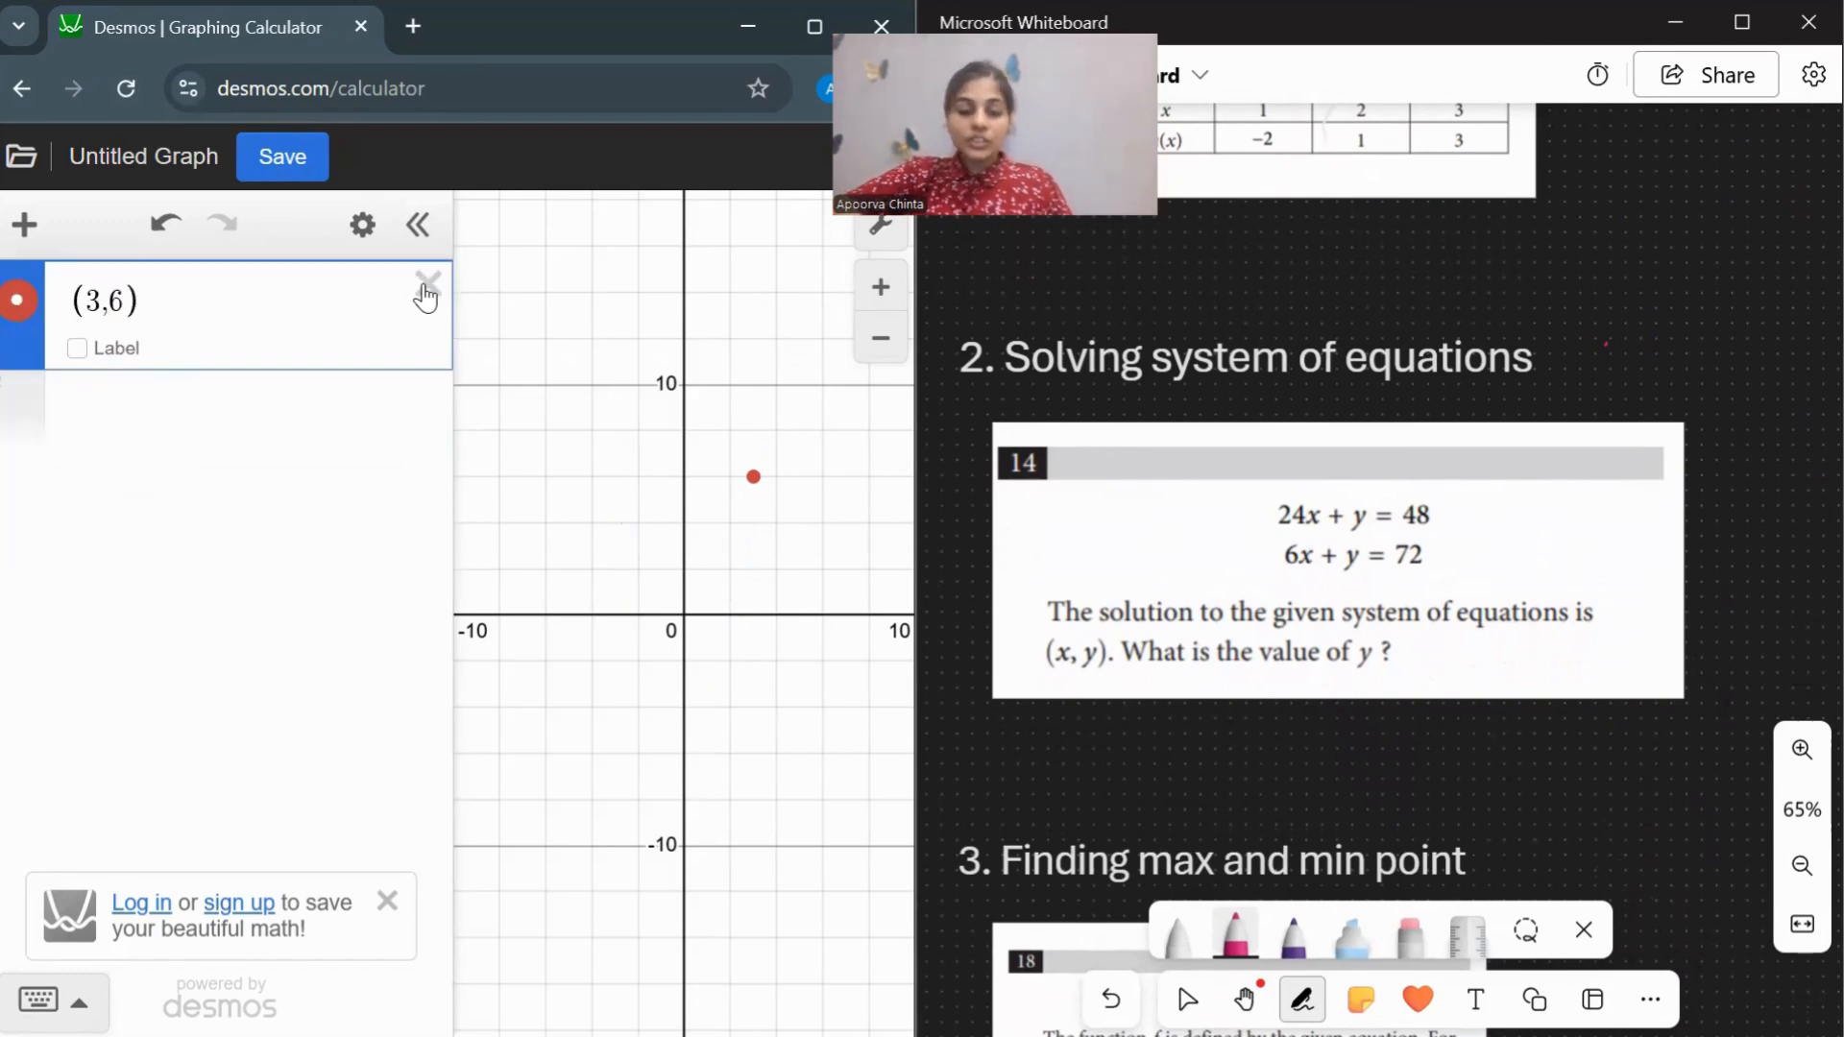
click(427, 286)
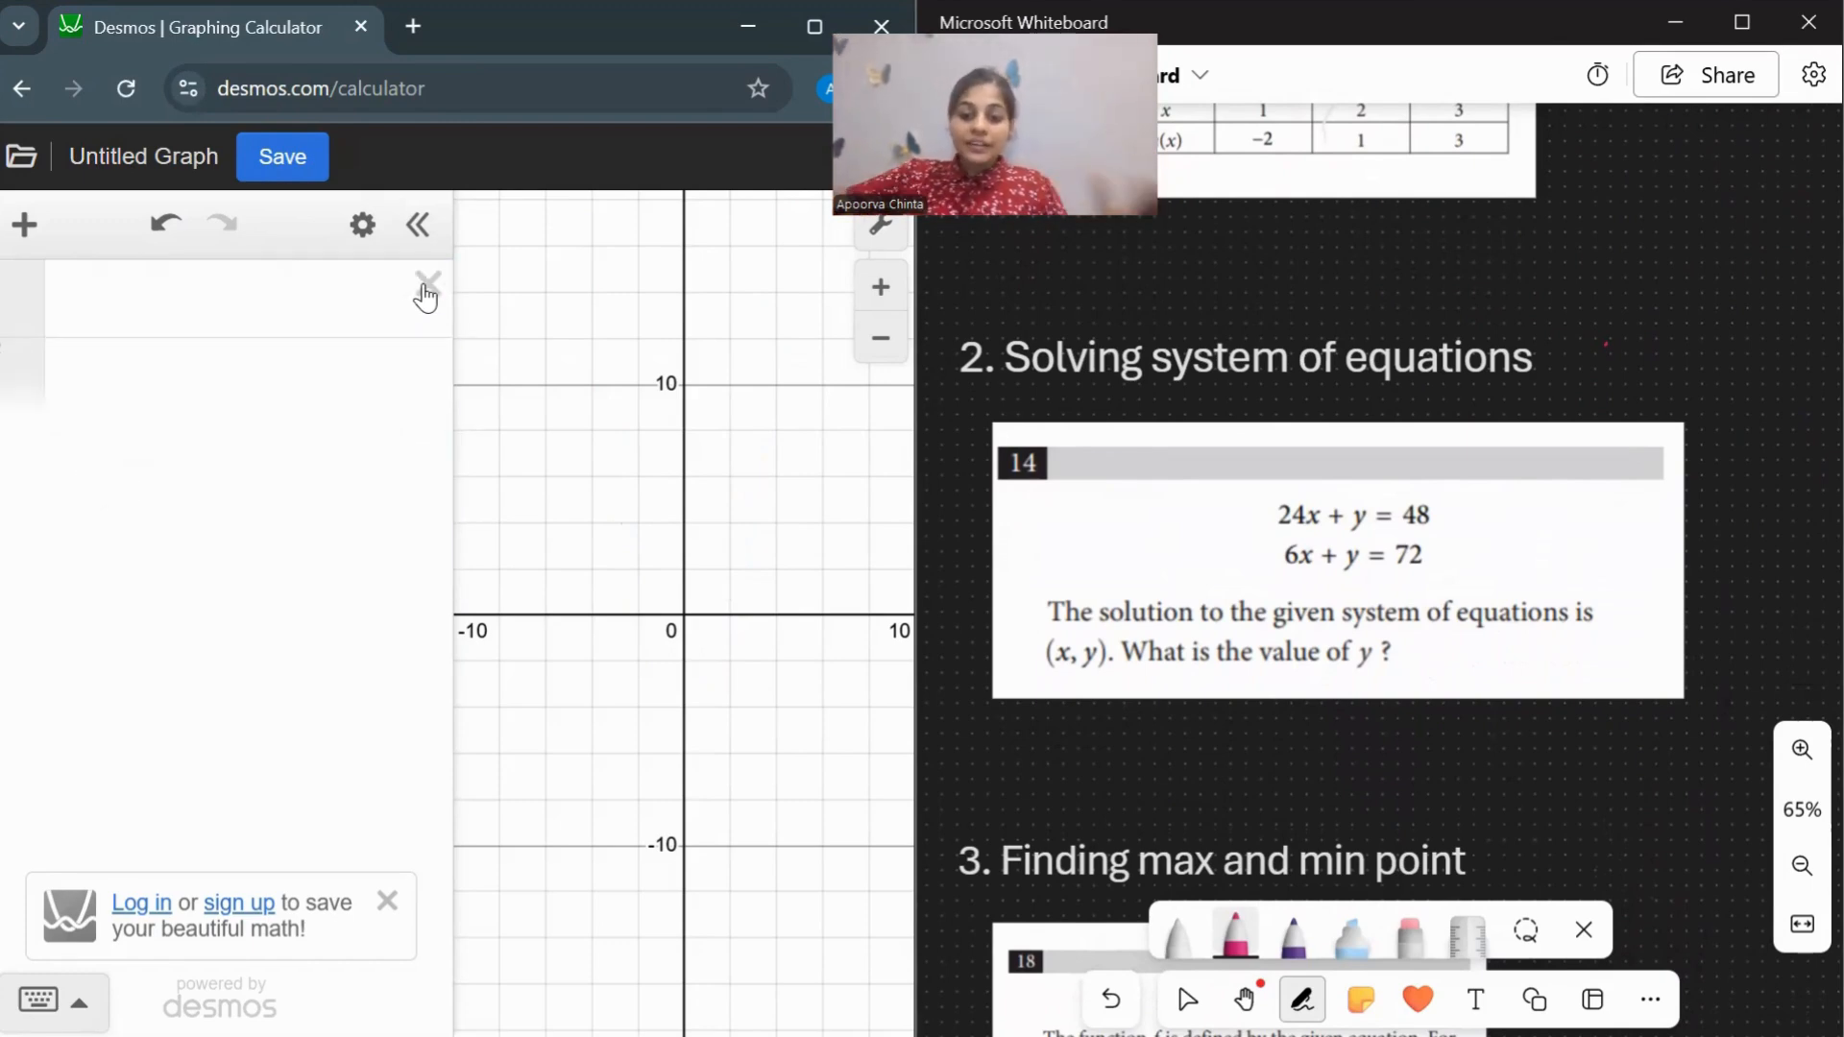
Graph the two equations of question 14, 24x + y = 48 and 6x + y = 72.
click(206, 308)
click(1342, 565)
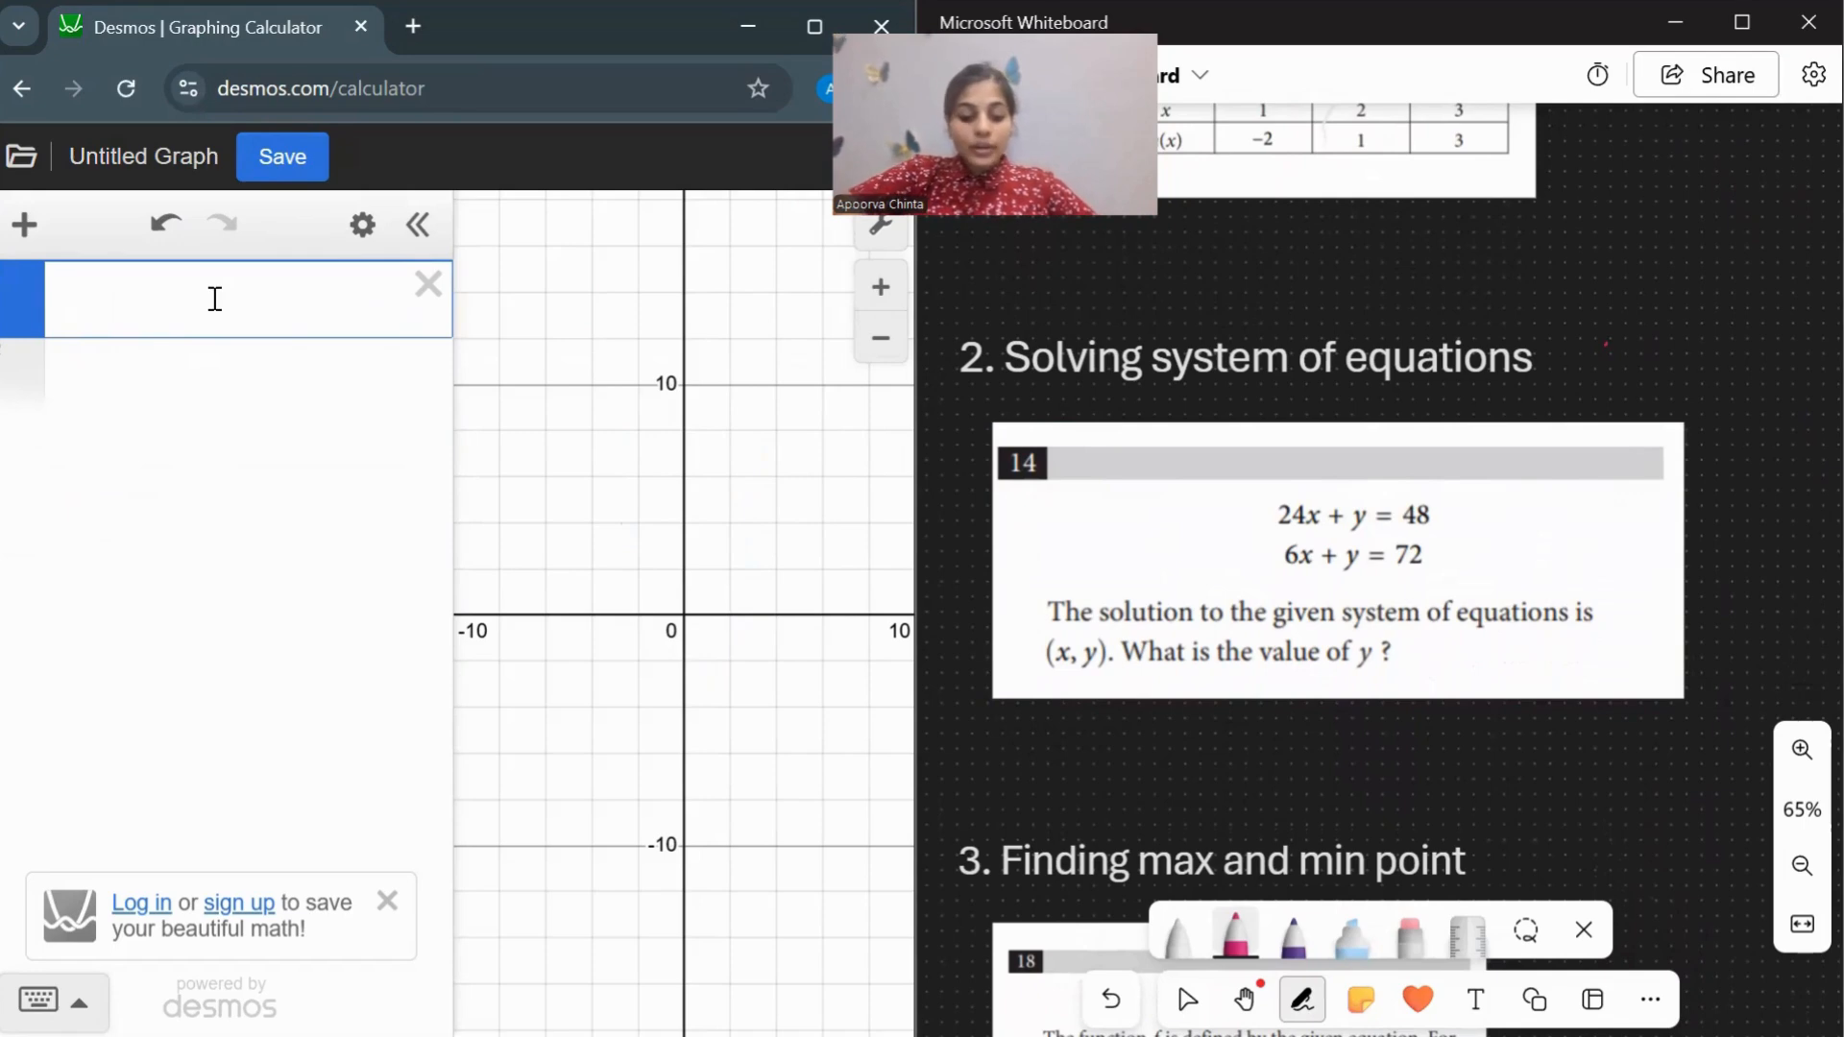
text(2)
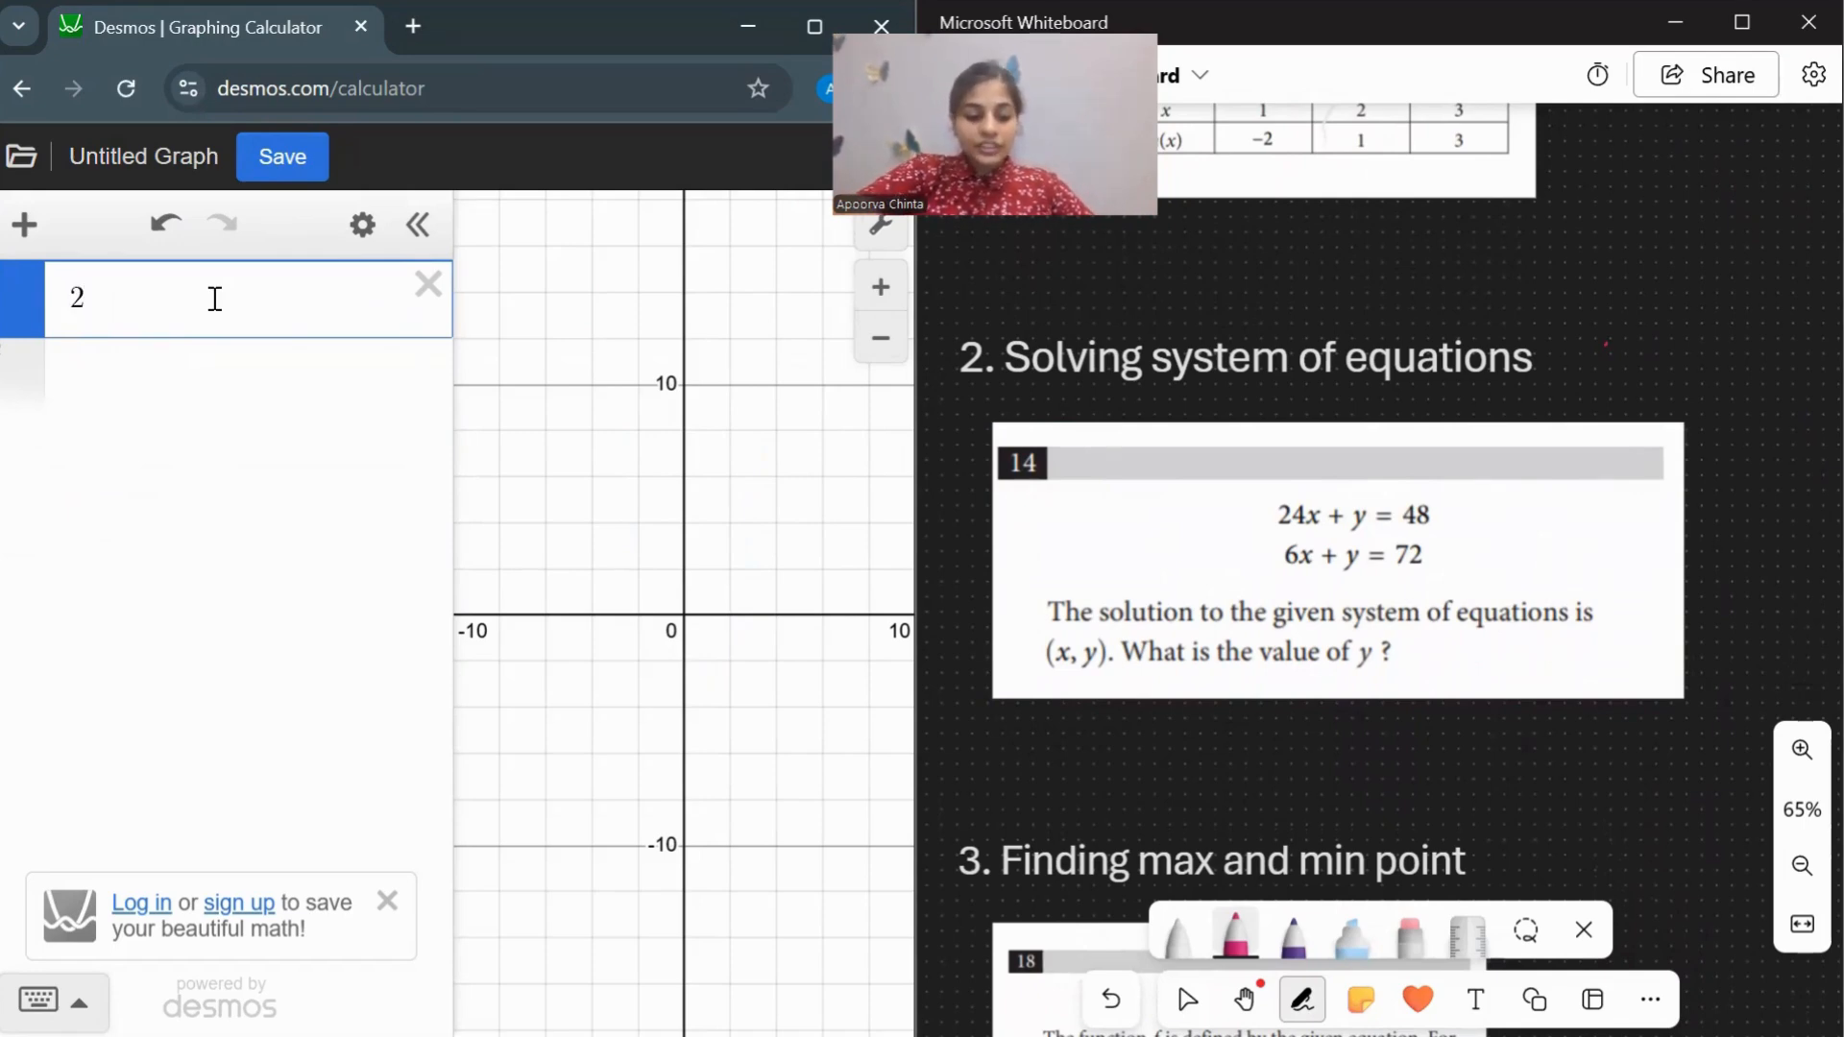
text(4x +)
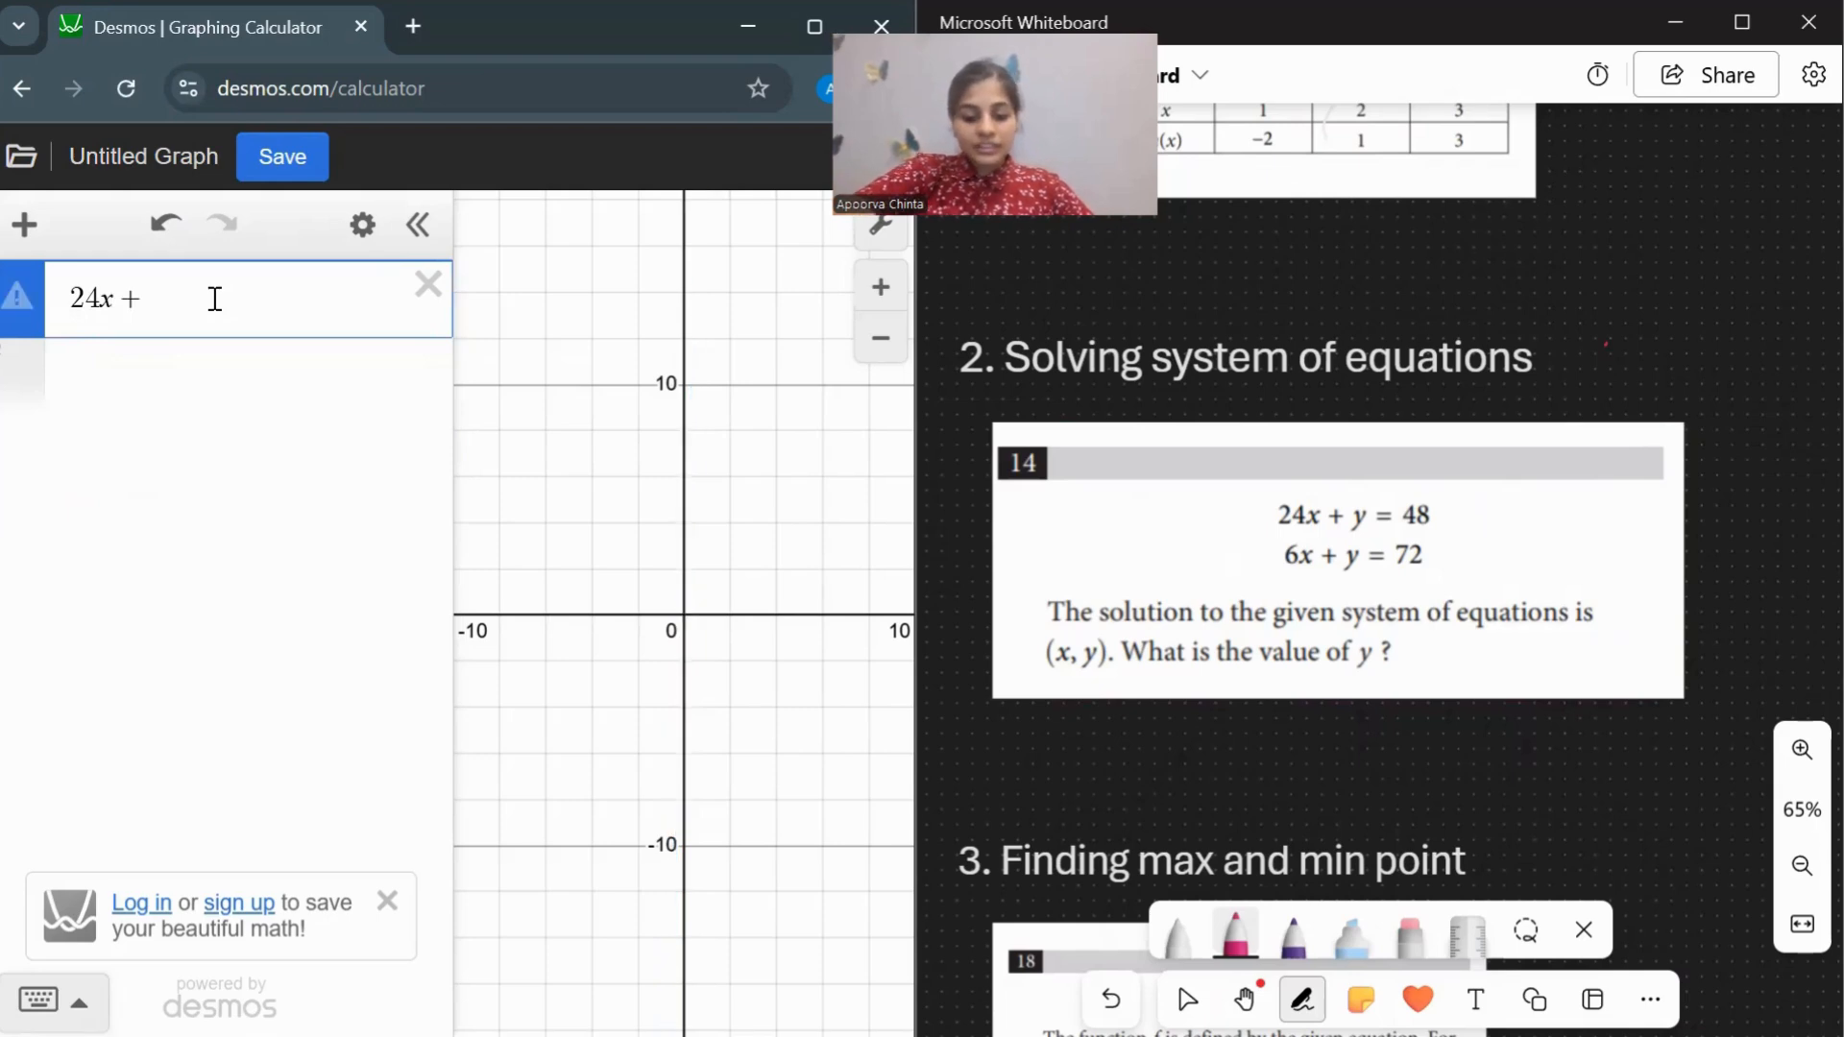
text( y = 48)
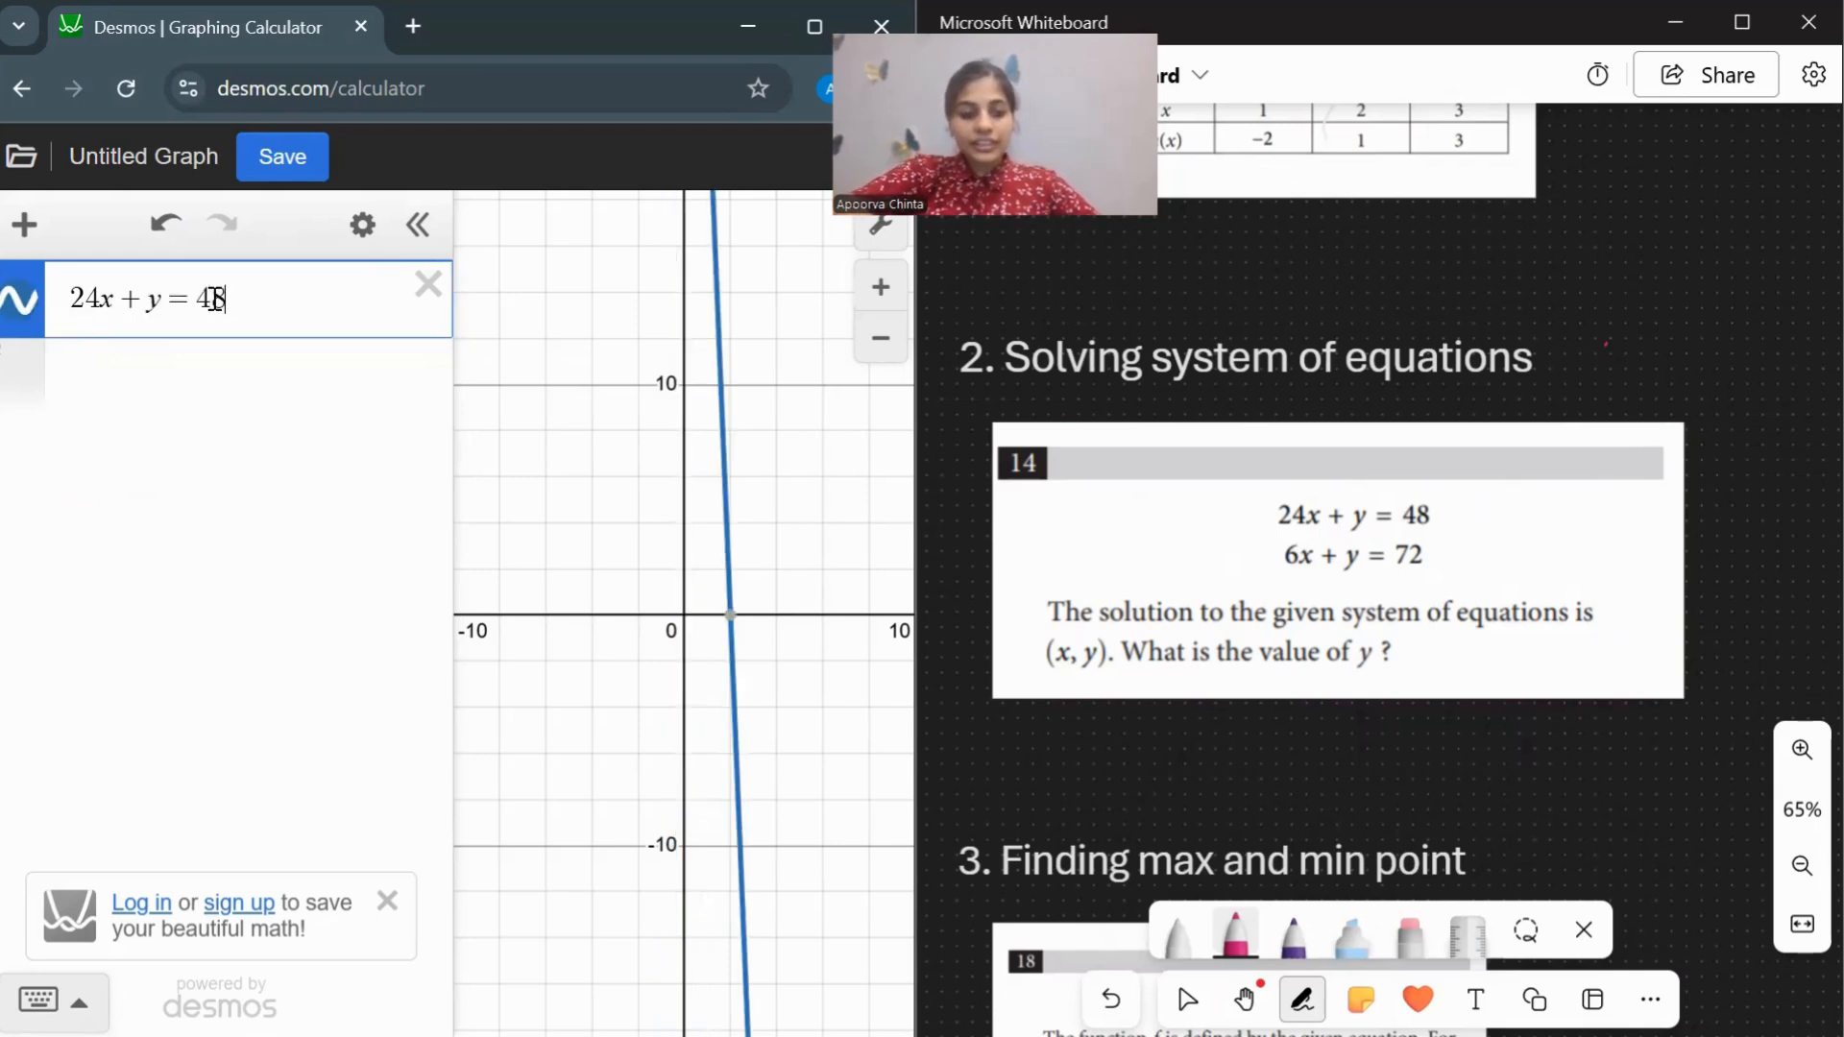
click(170, 374)
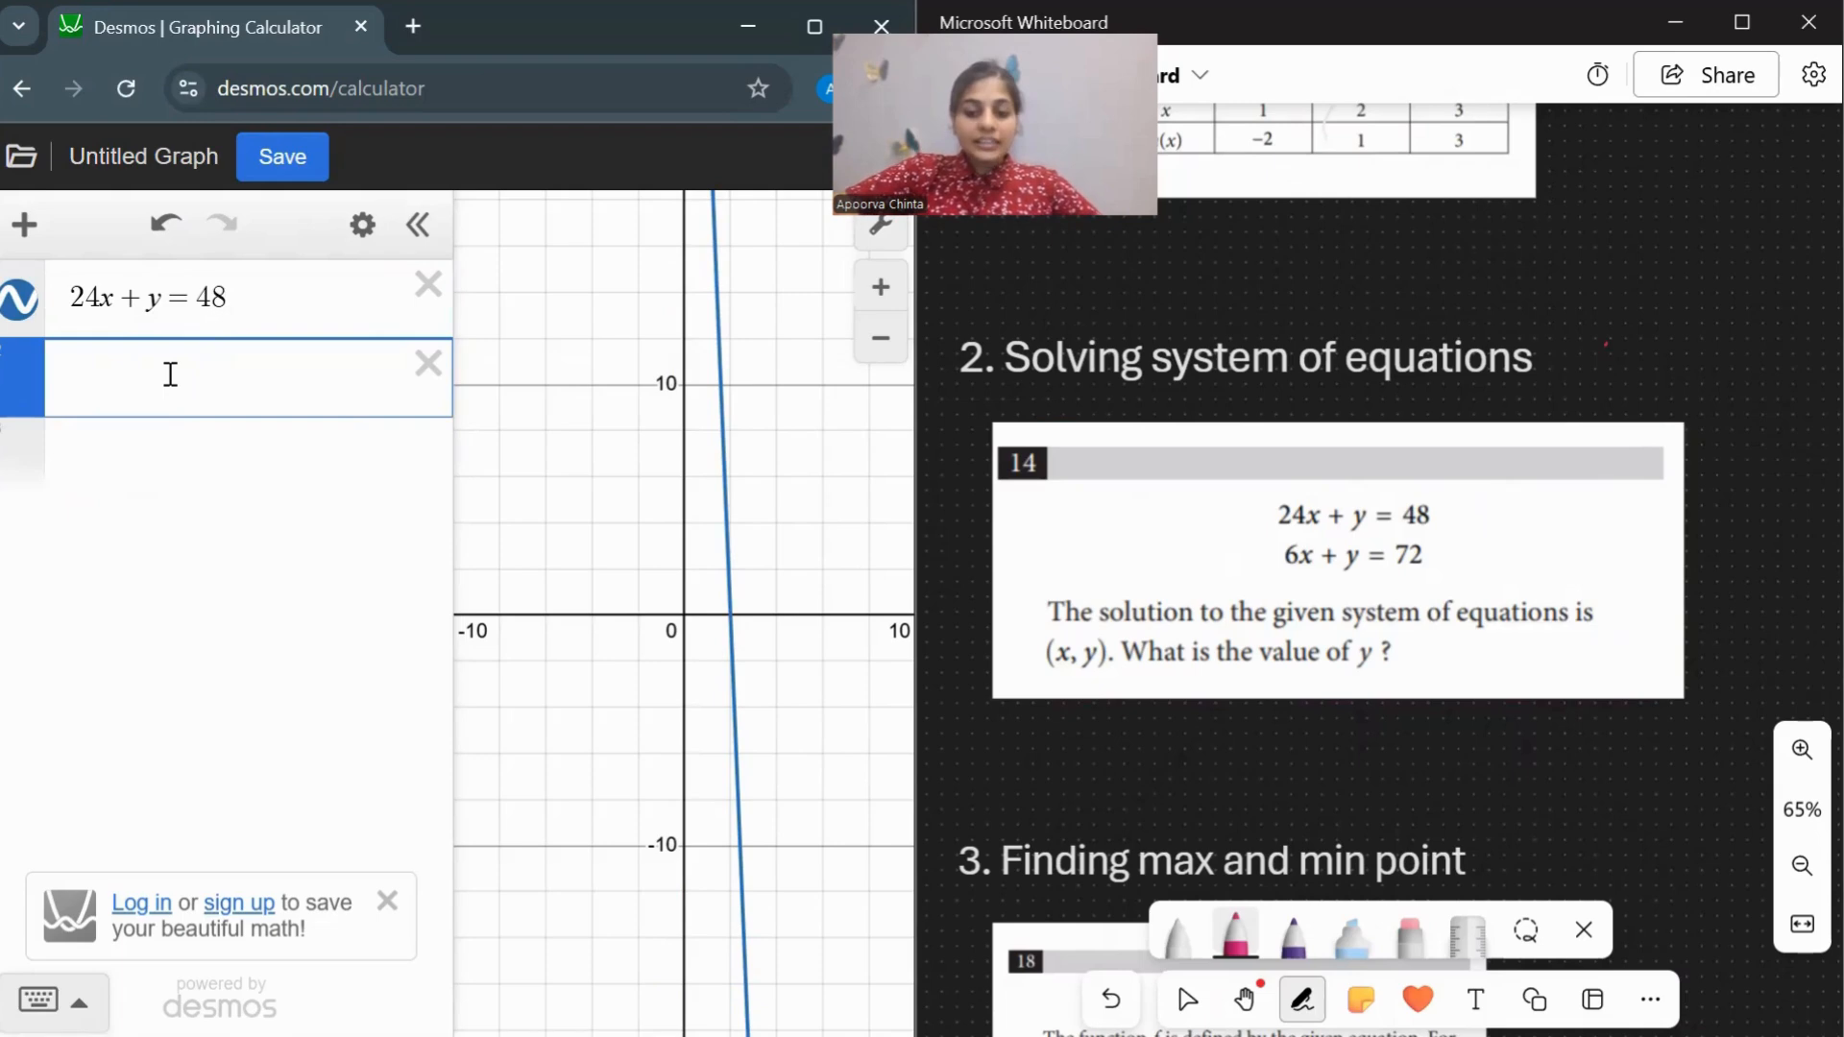
text(6x + y )
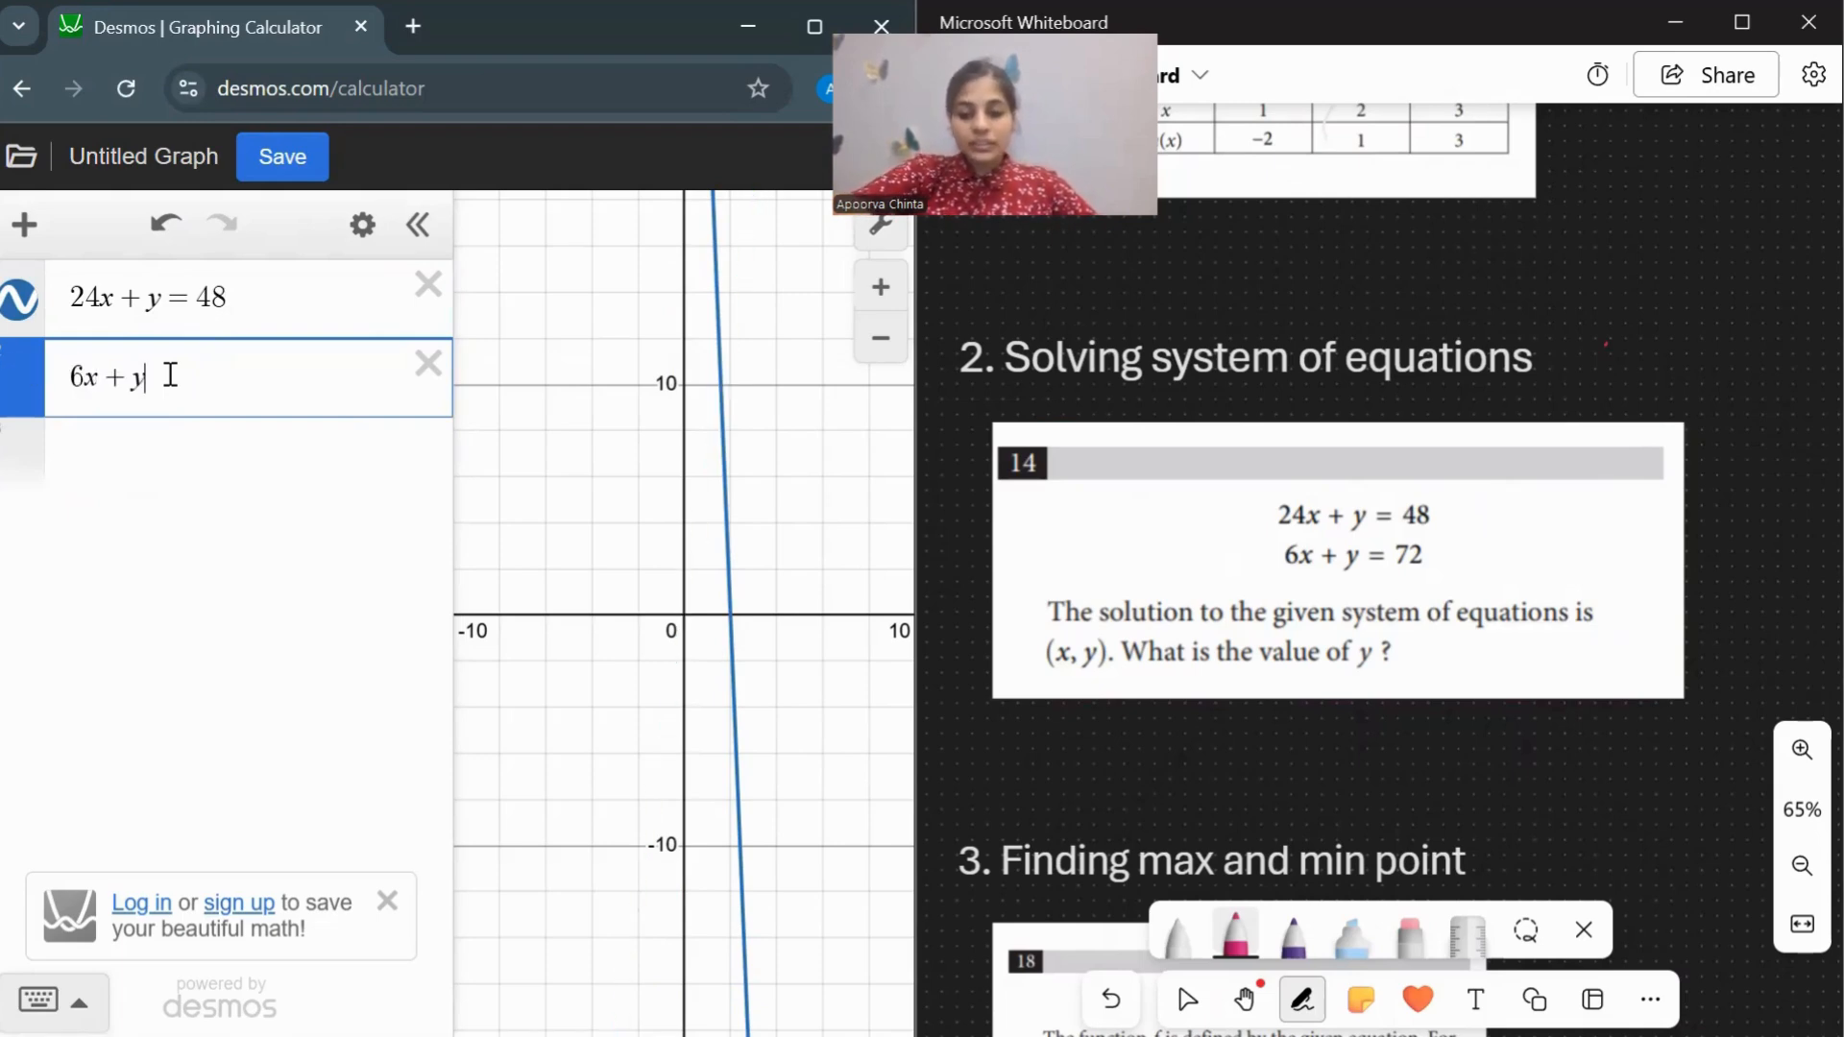
text(= 72)
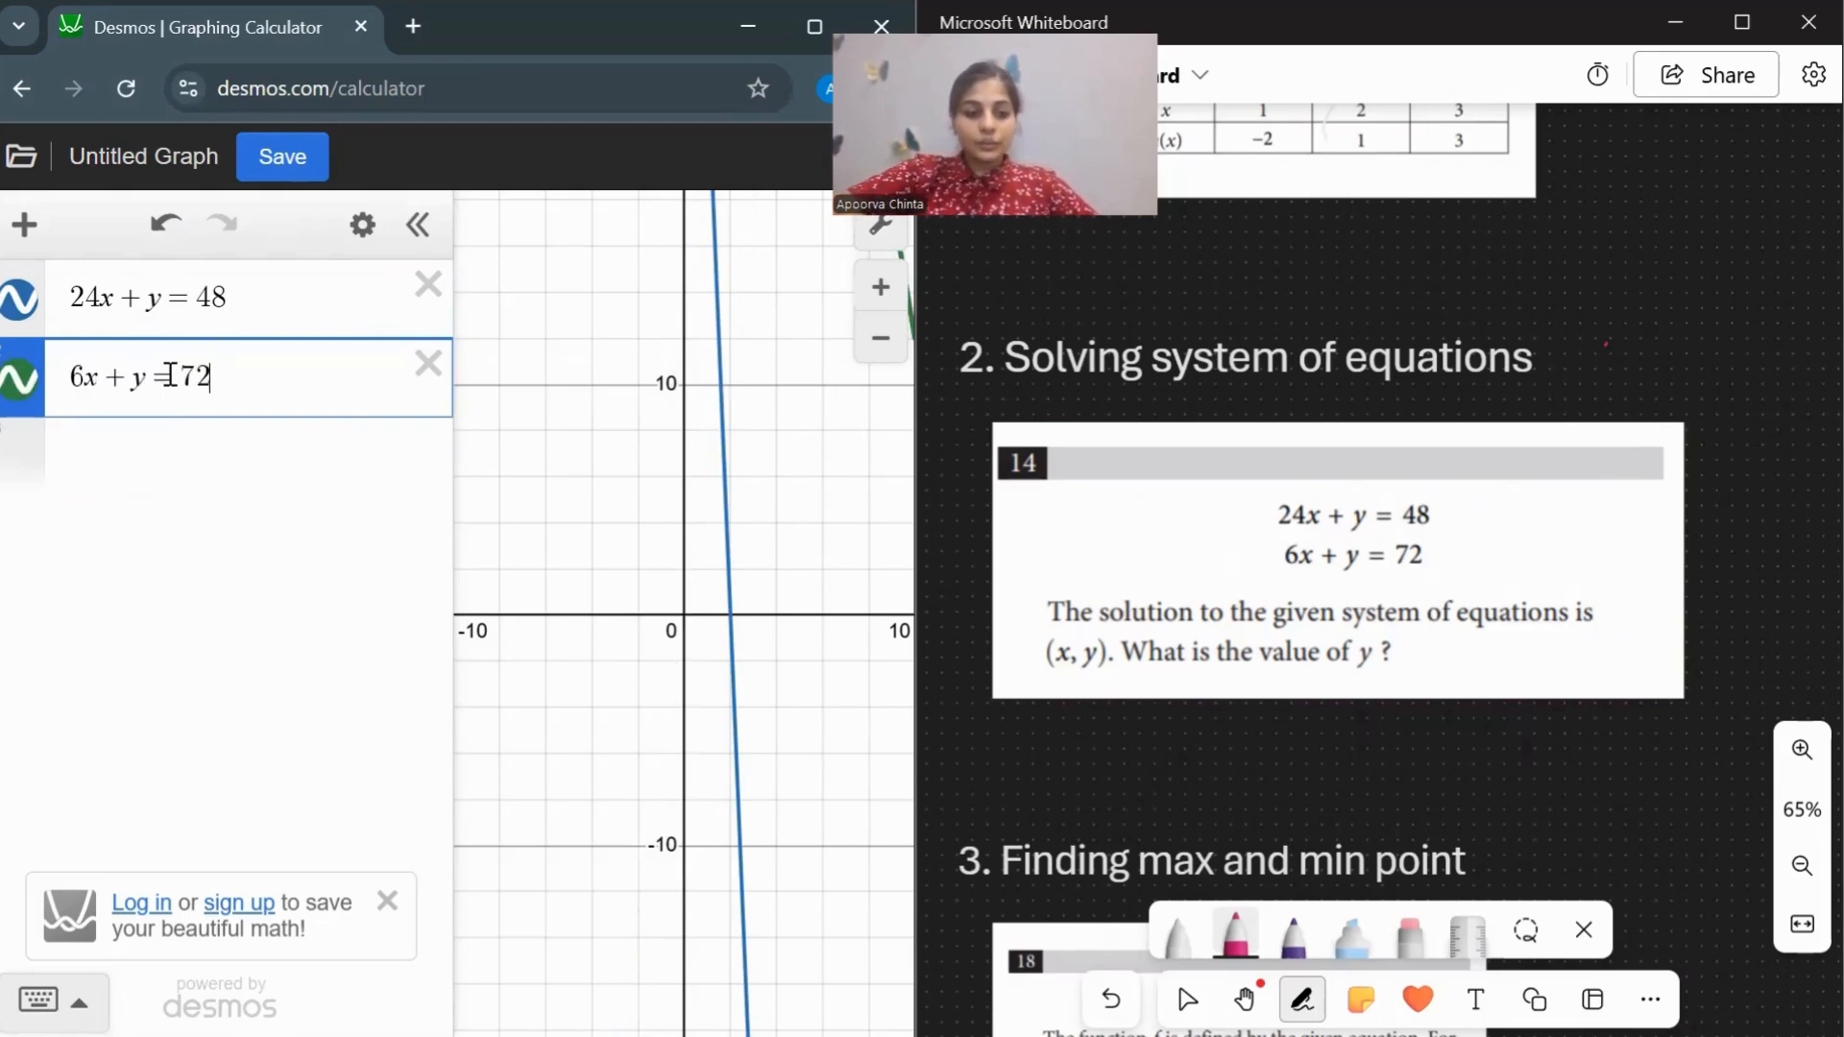
Find the intersection of the two lines and show its coordinates on the graph.
drag(701, 336, 610, 850)
drag(614, 288, 681, 973)
scroll(684, 537, up, 5)
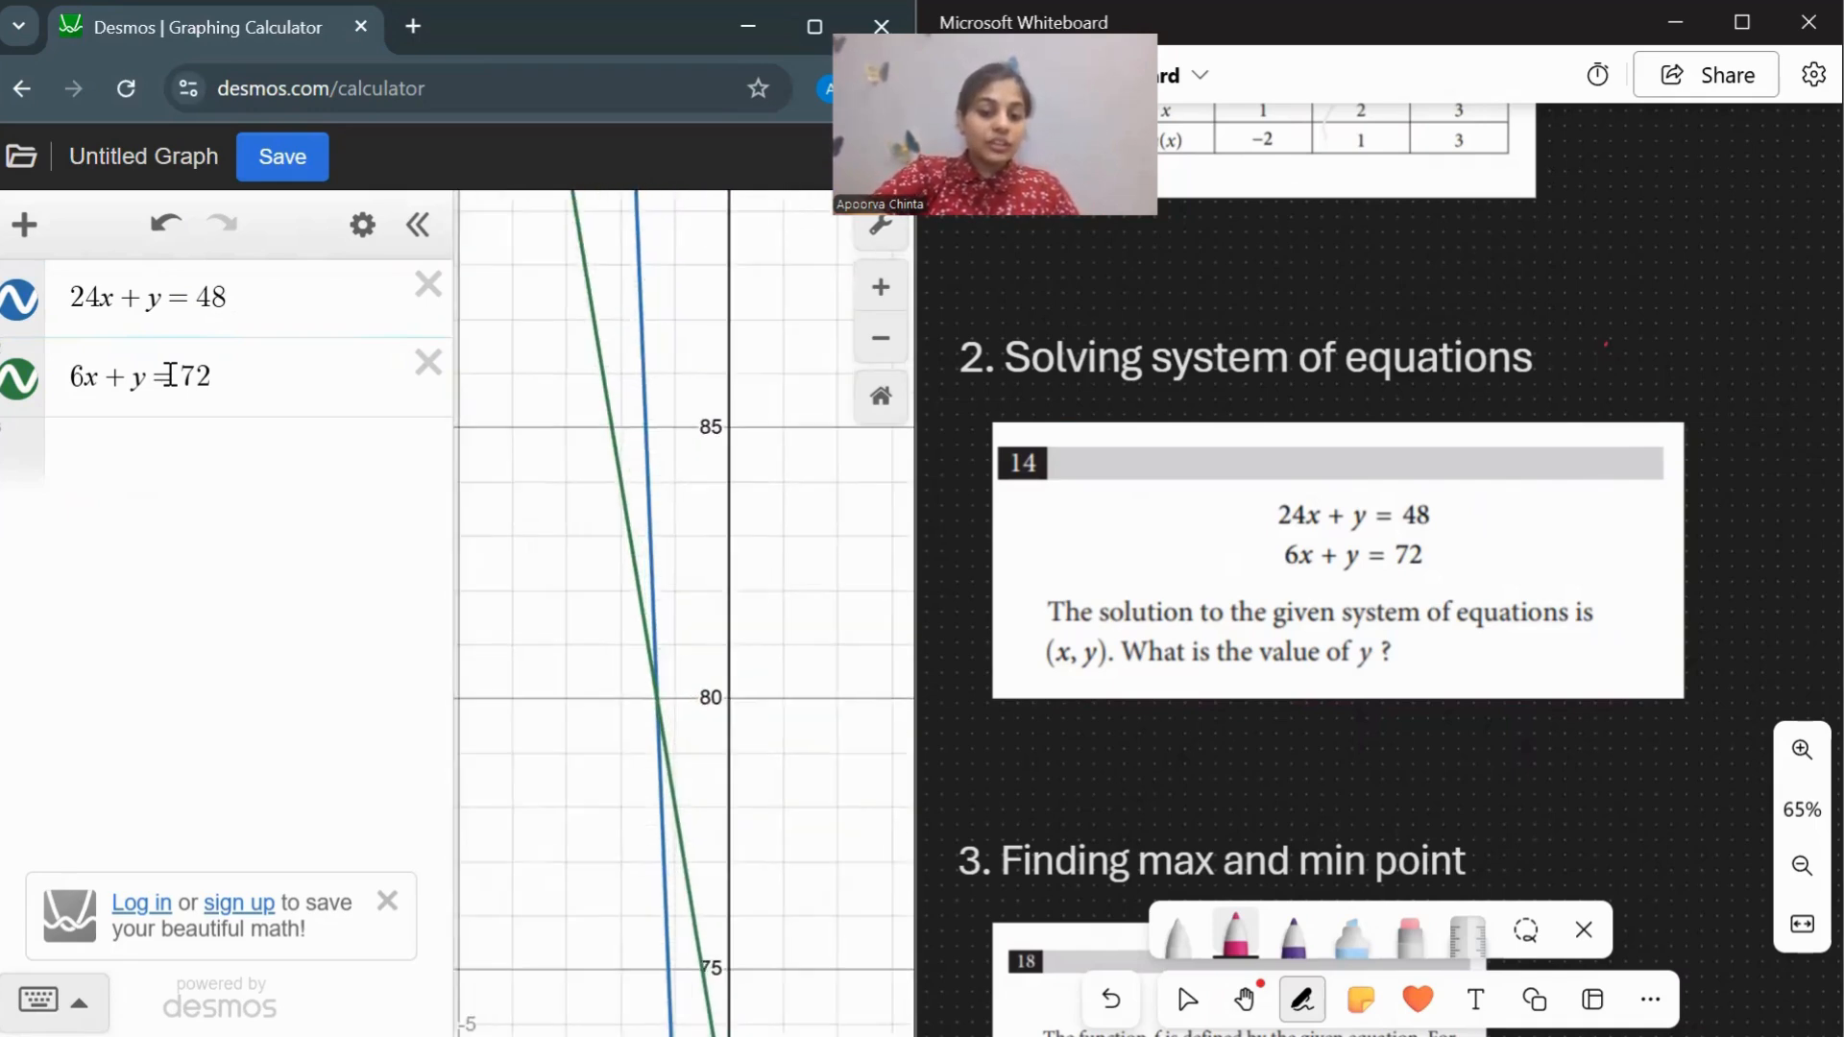
drag(634, 766, 695, 639)
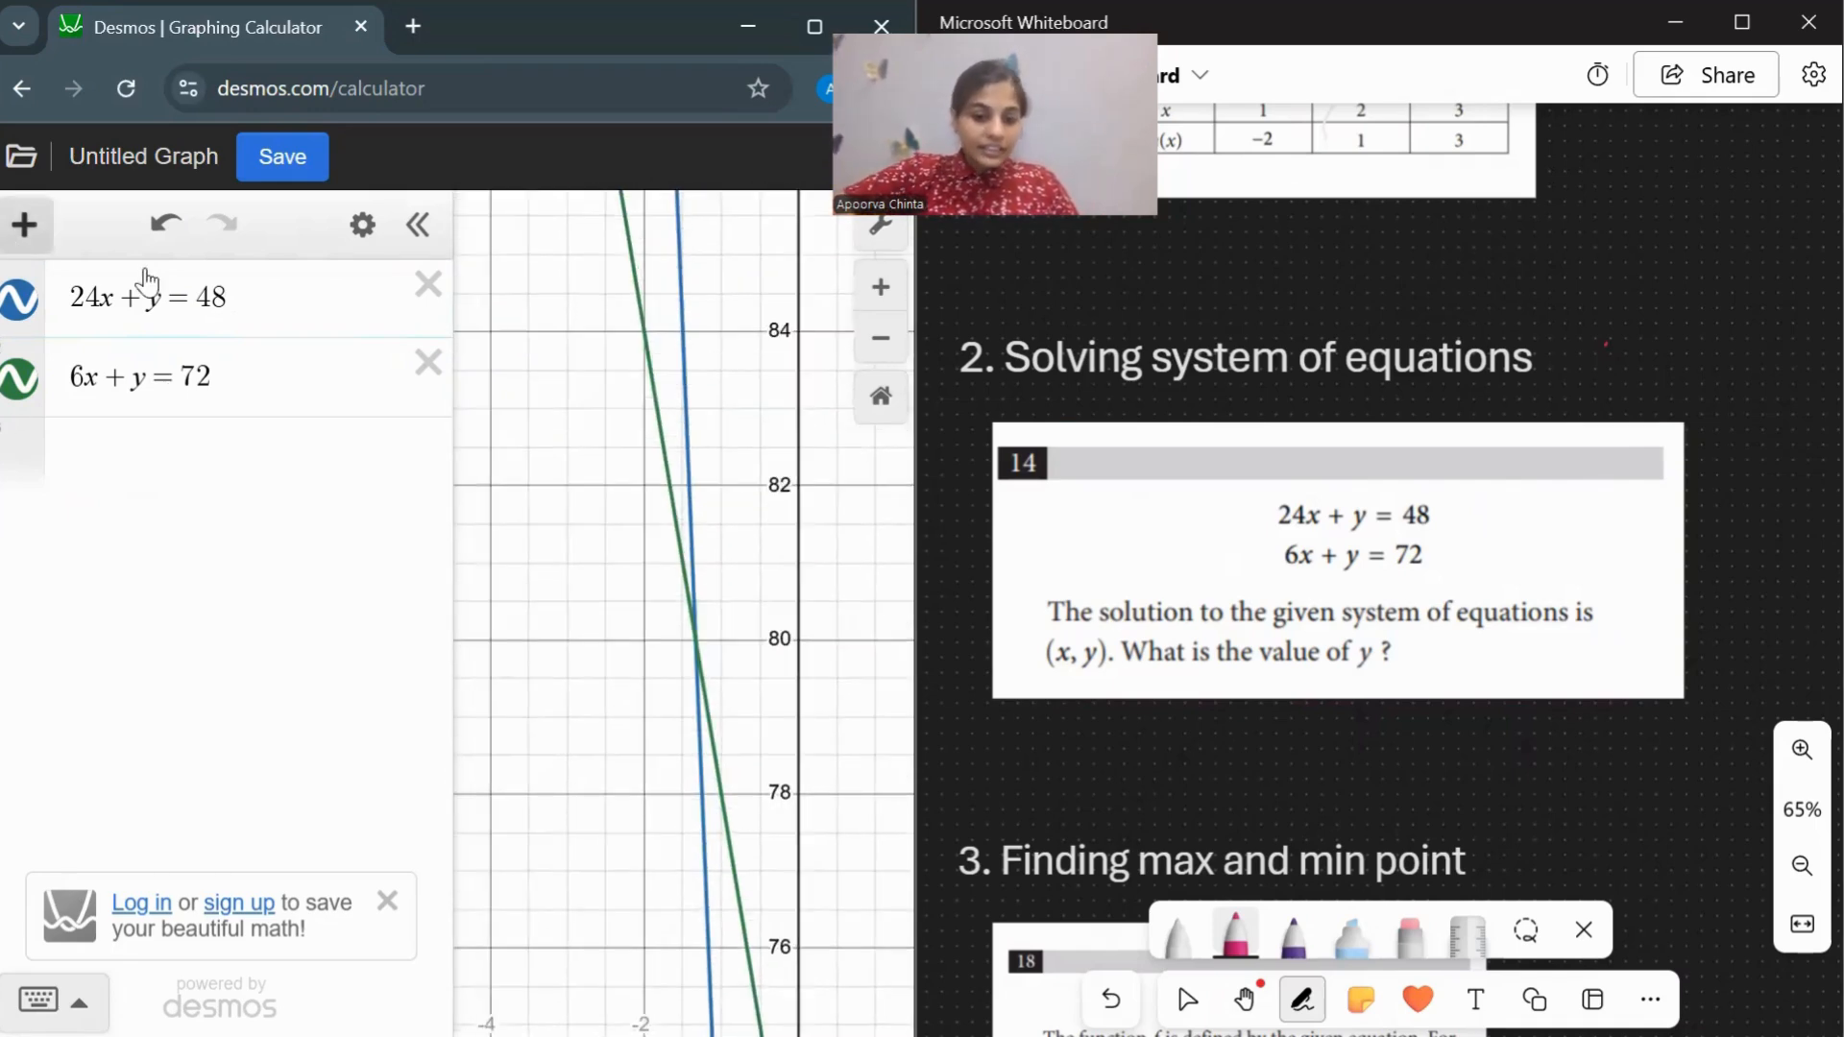
click(698, 641)
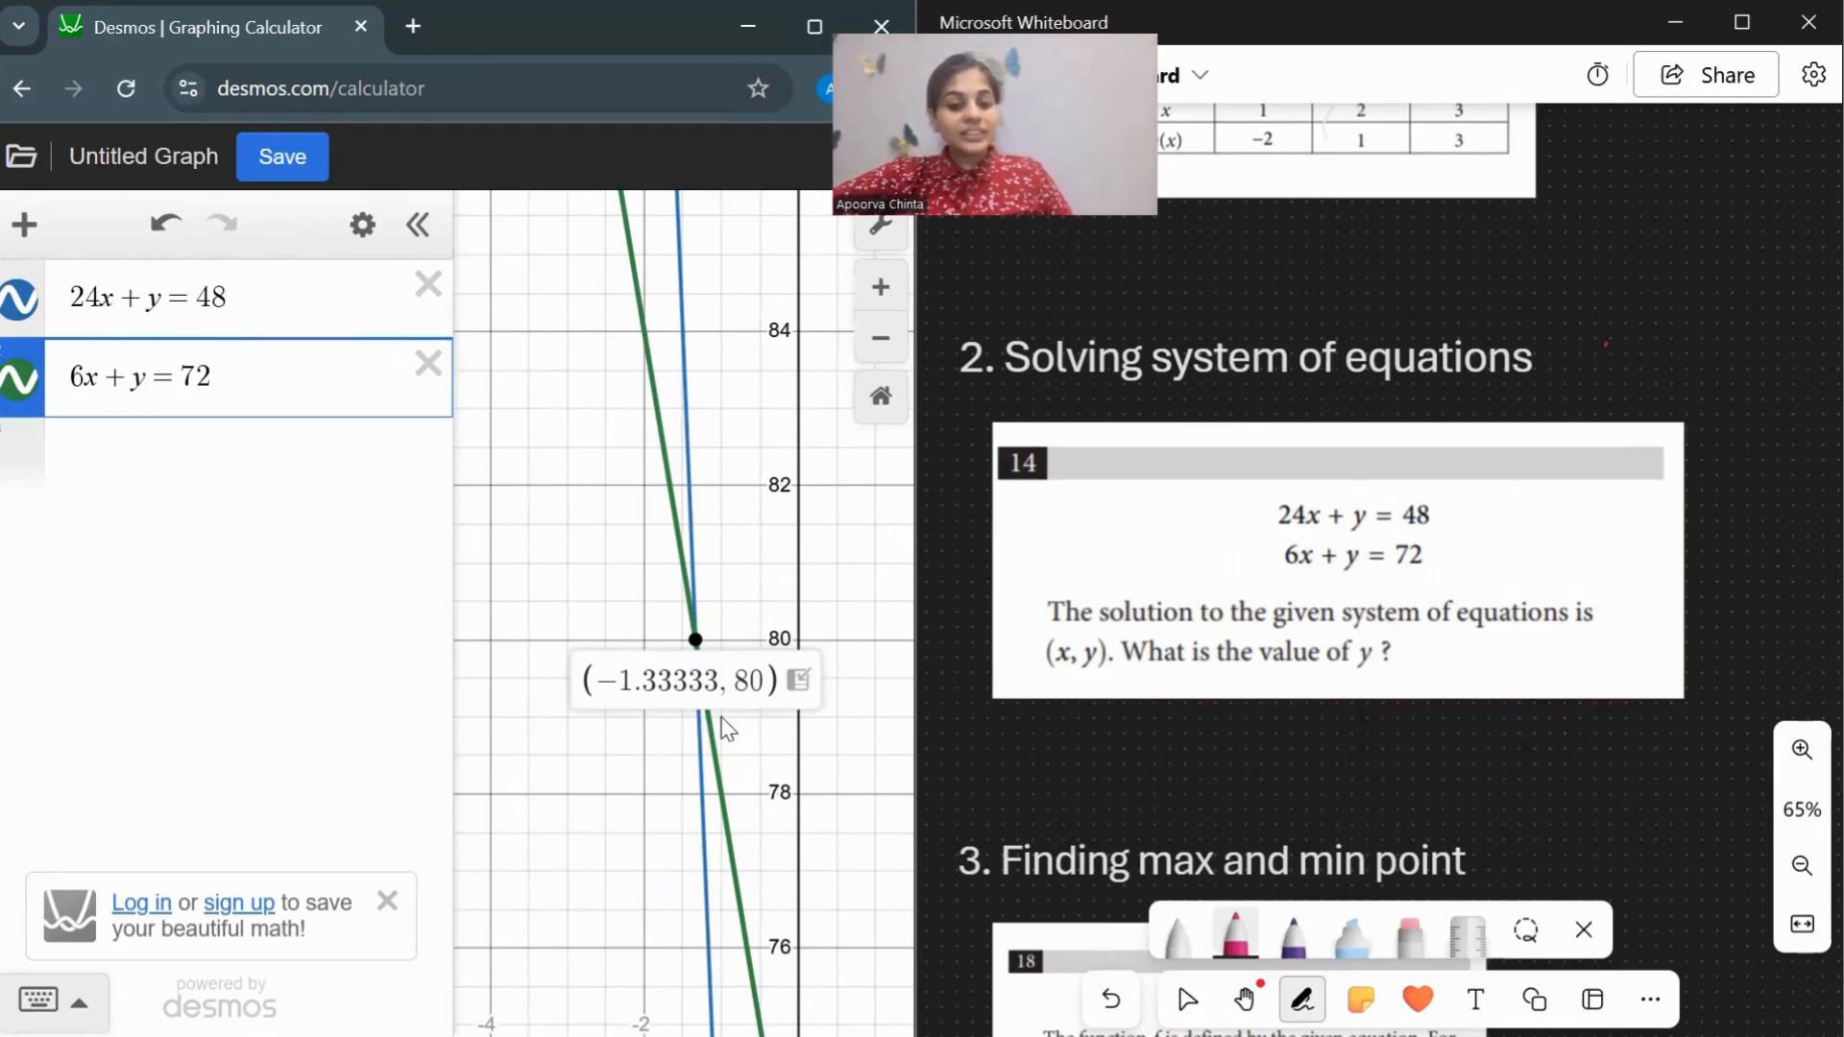
Highlight the intersection's y-coordinate and handwrite y = 80 beside question 14 in Microsoft Whiteboard.
click(1051, 697)
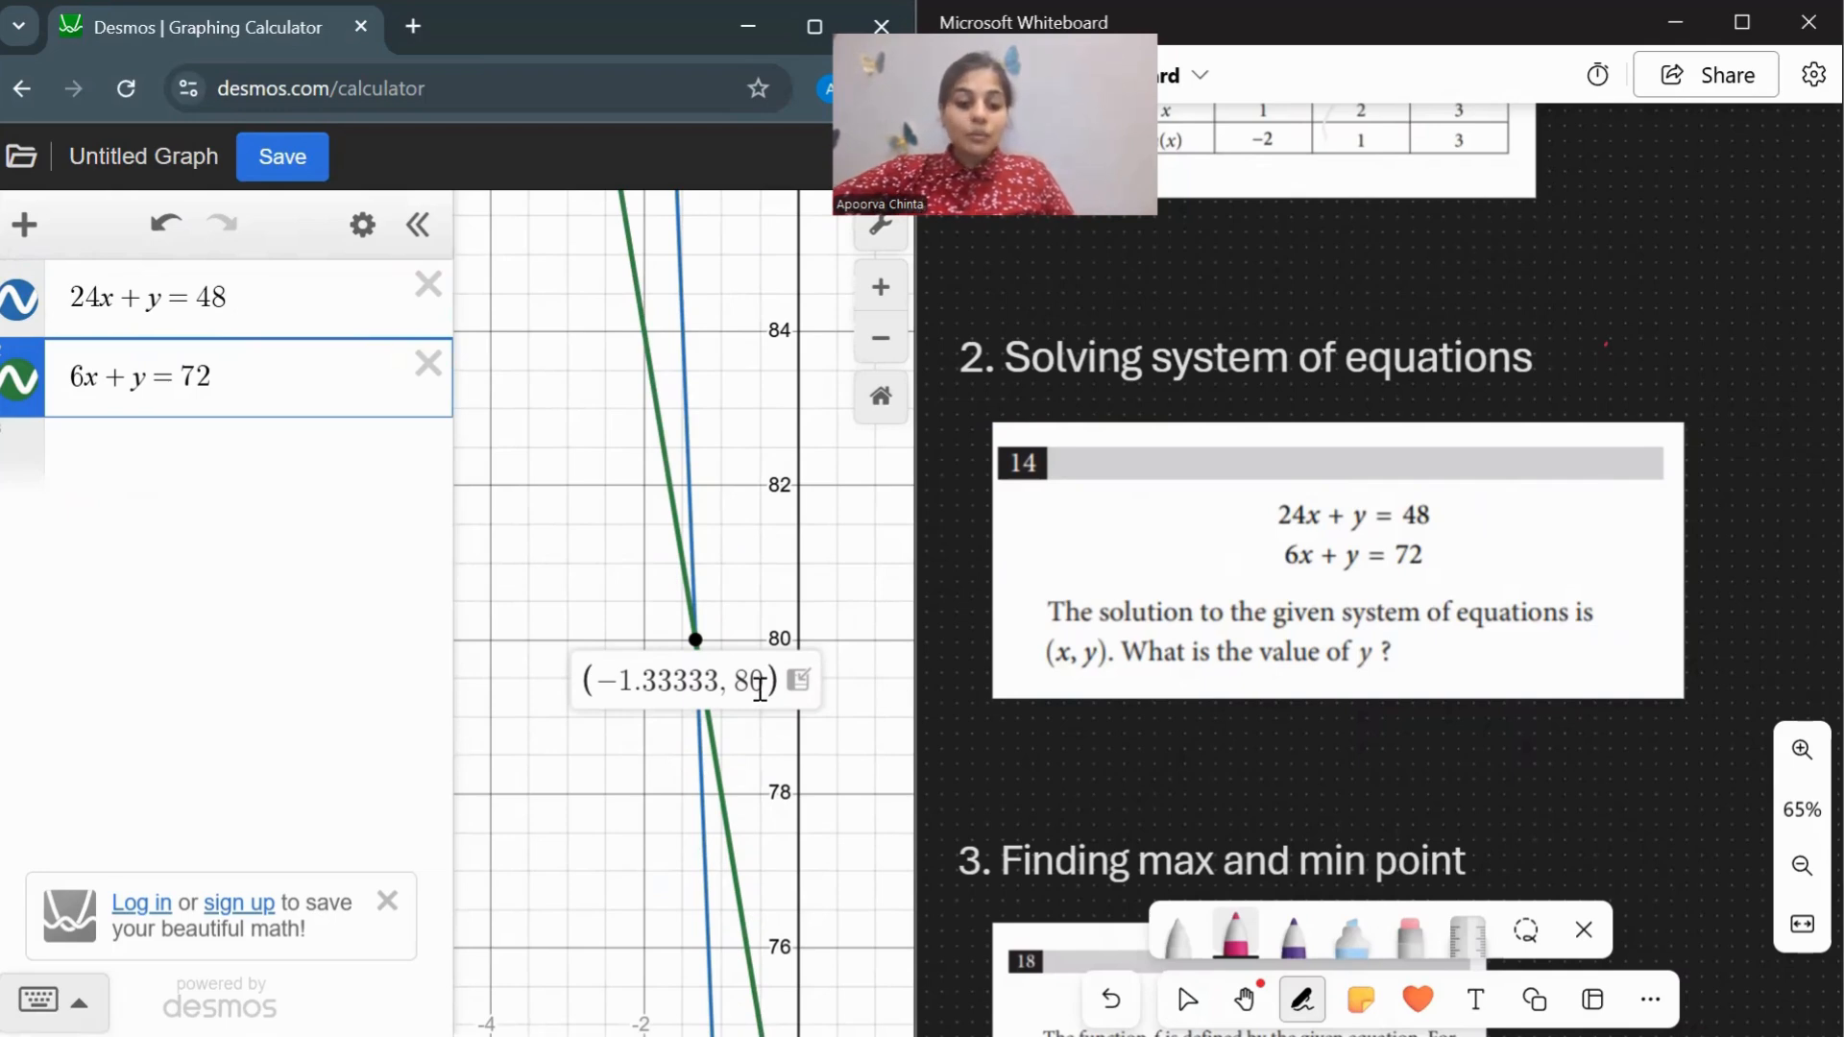
drag(760, 688, 735, 686)
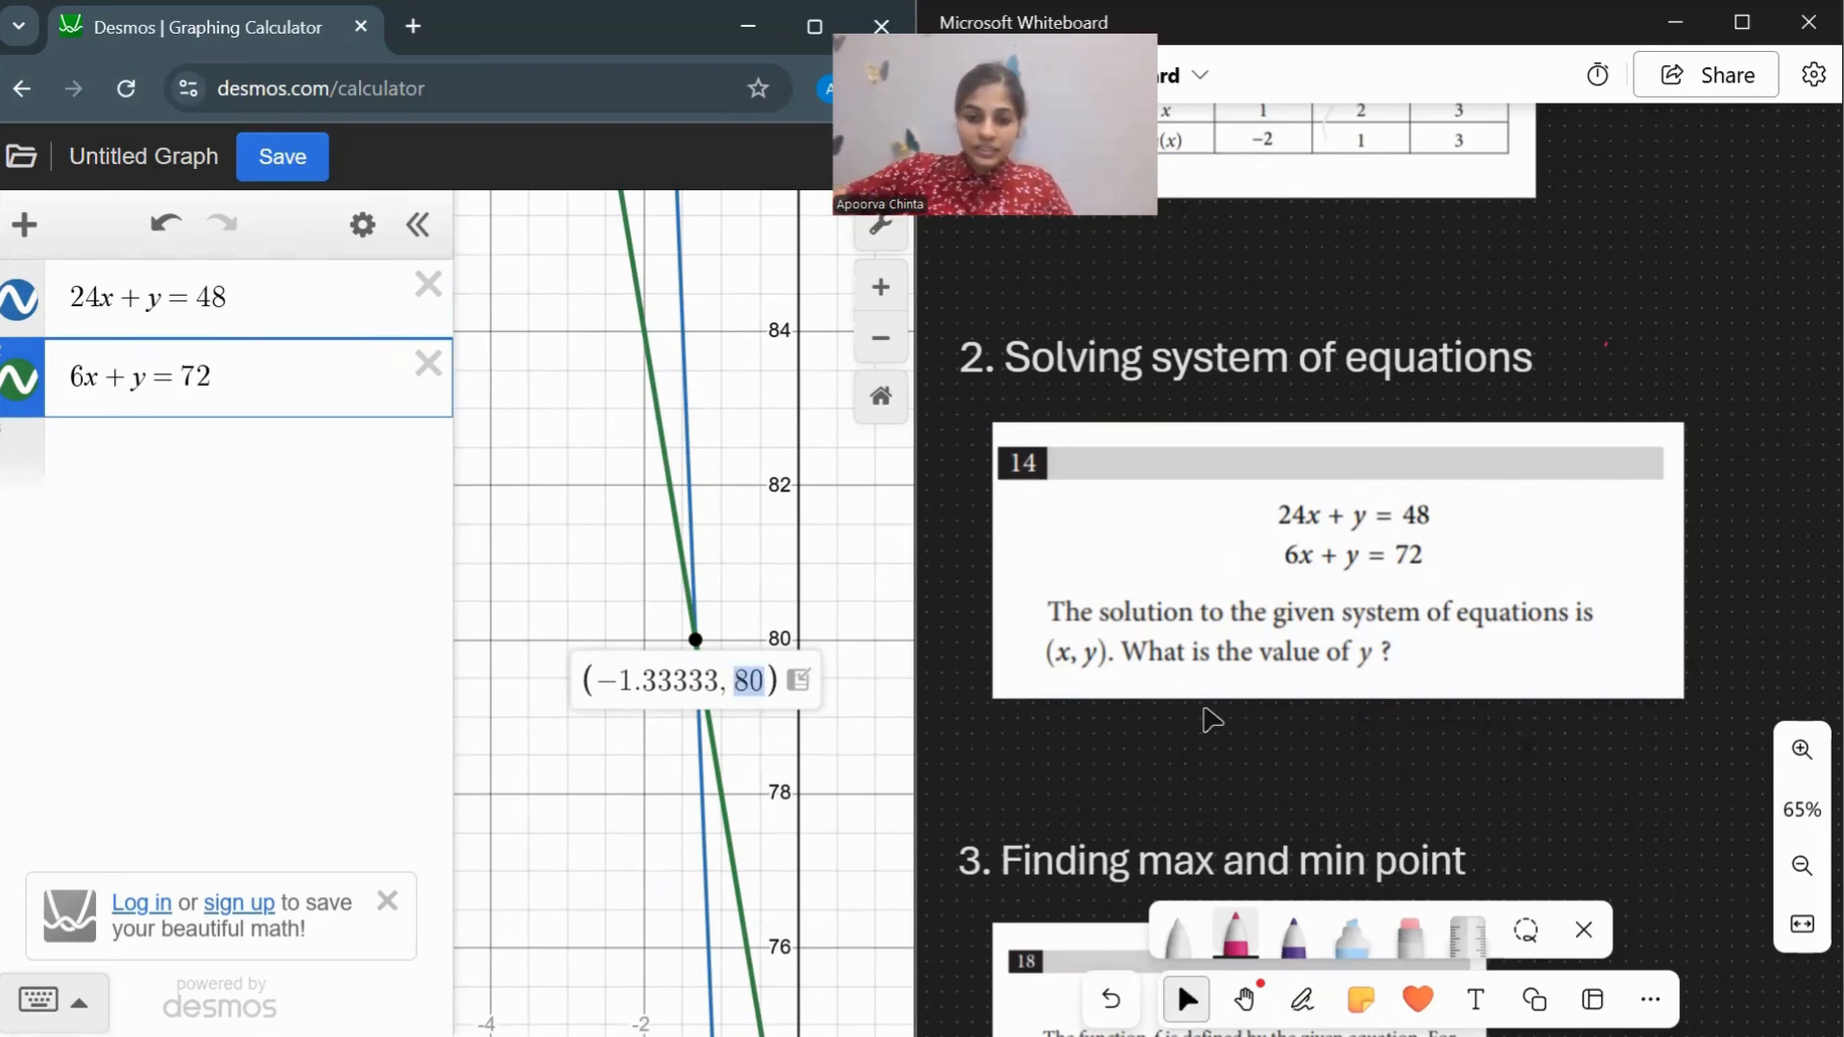
key(alt+w)
mouse_move(1421, 651)
mouse_down()
mouse_move(1432, 689)
mouse_move(1476, 662)
mouse_up()
drag(1463, 669, 1523, 659)
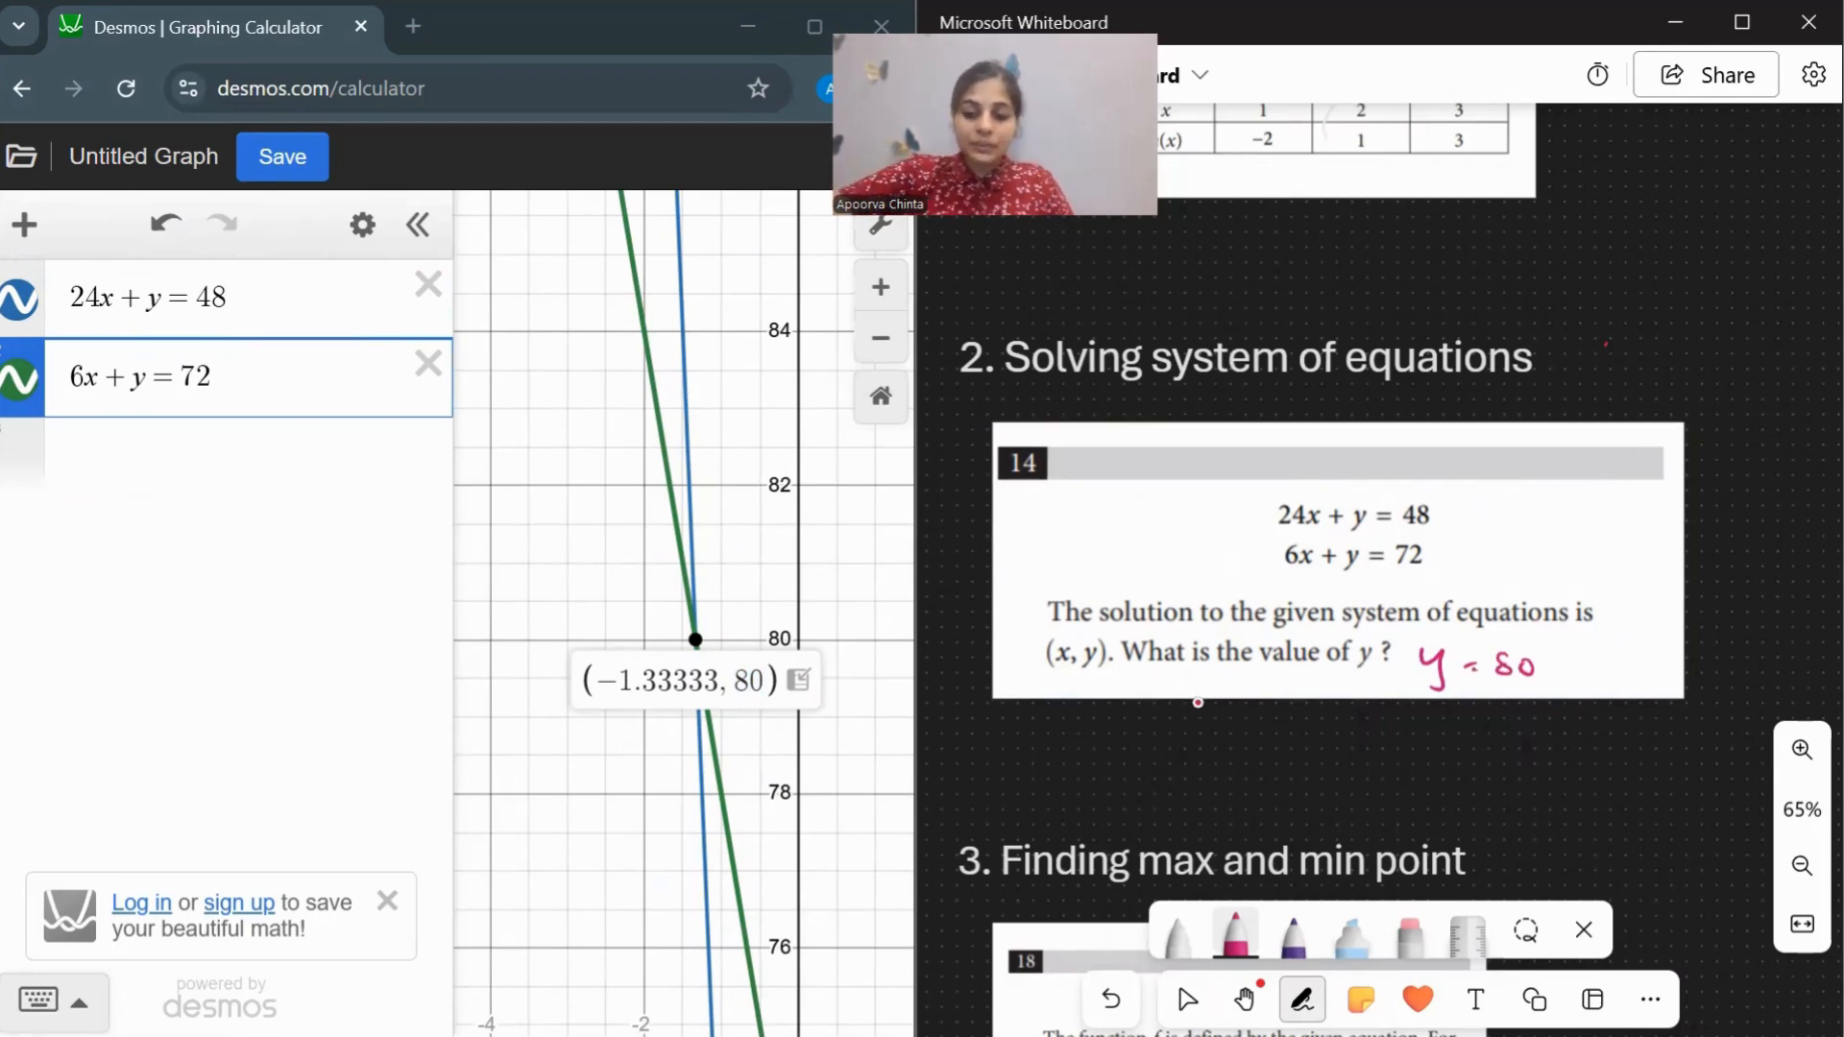
Go to question 18 on finding max and min points and handwrite y = ax² + bx + c above it.
scroll(1197, 702, down, 5)
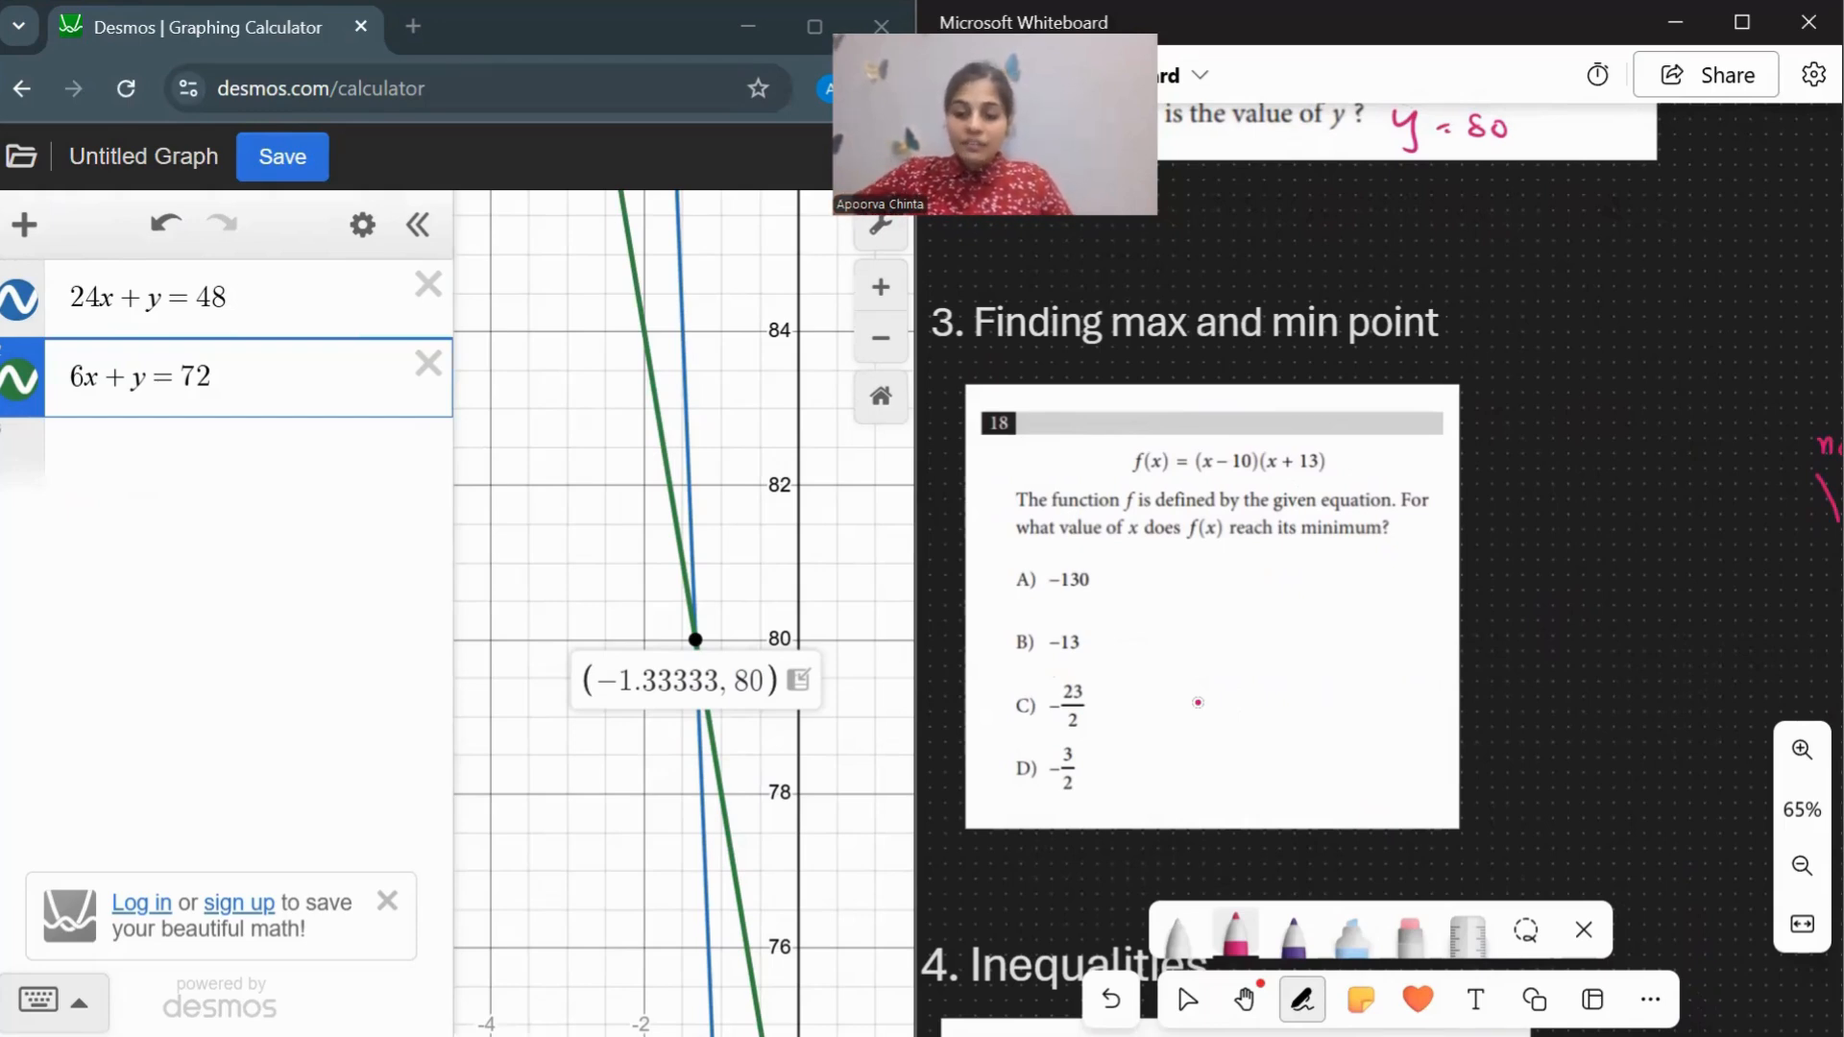
mouse_move(1470, 229)
mouse_down()
mouse_move(1476, 265)
mouse_move(1508, 253)
mouse_up()
mouse_move(1539, 234)
mouse_down()
mouse_move(1607, 259)
mouse_move(1715, 255)
mouse_up()
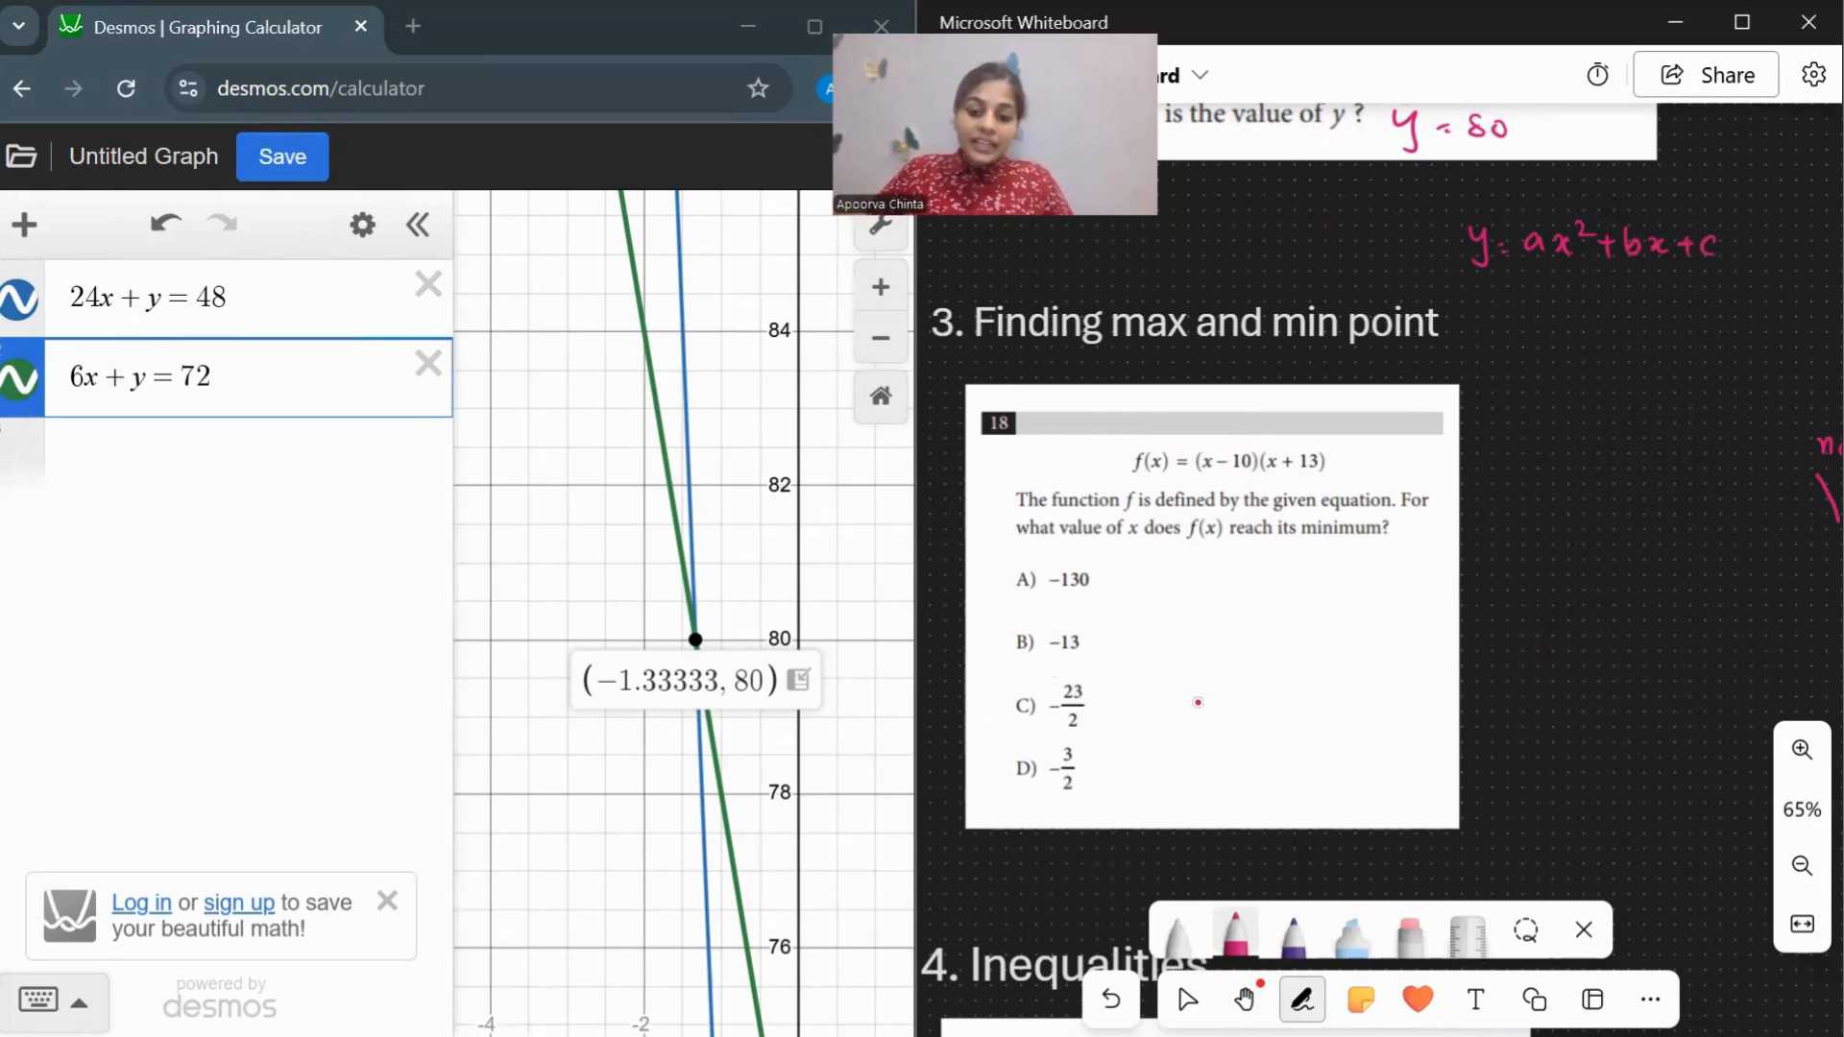
Write a > 0 beneath the general equation, sketch an upward-opening parabola with its lowest point marked, and start its label.
drag(1490, 303, 1490, 315)
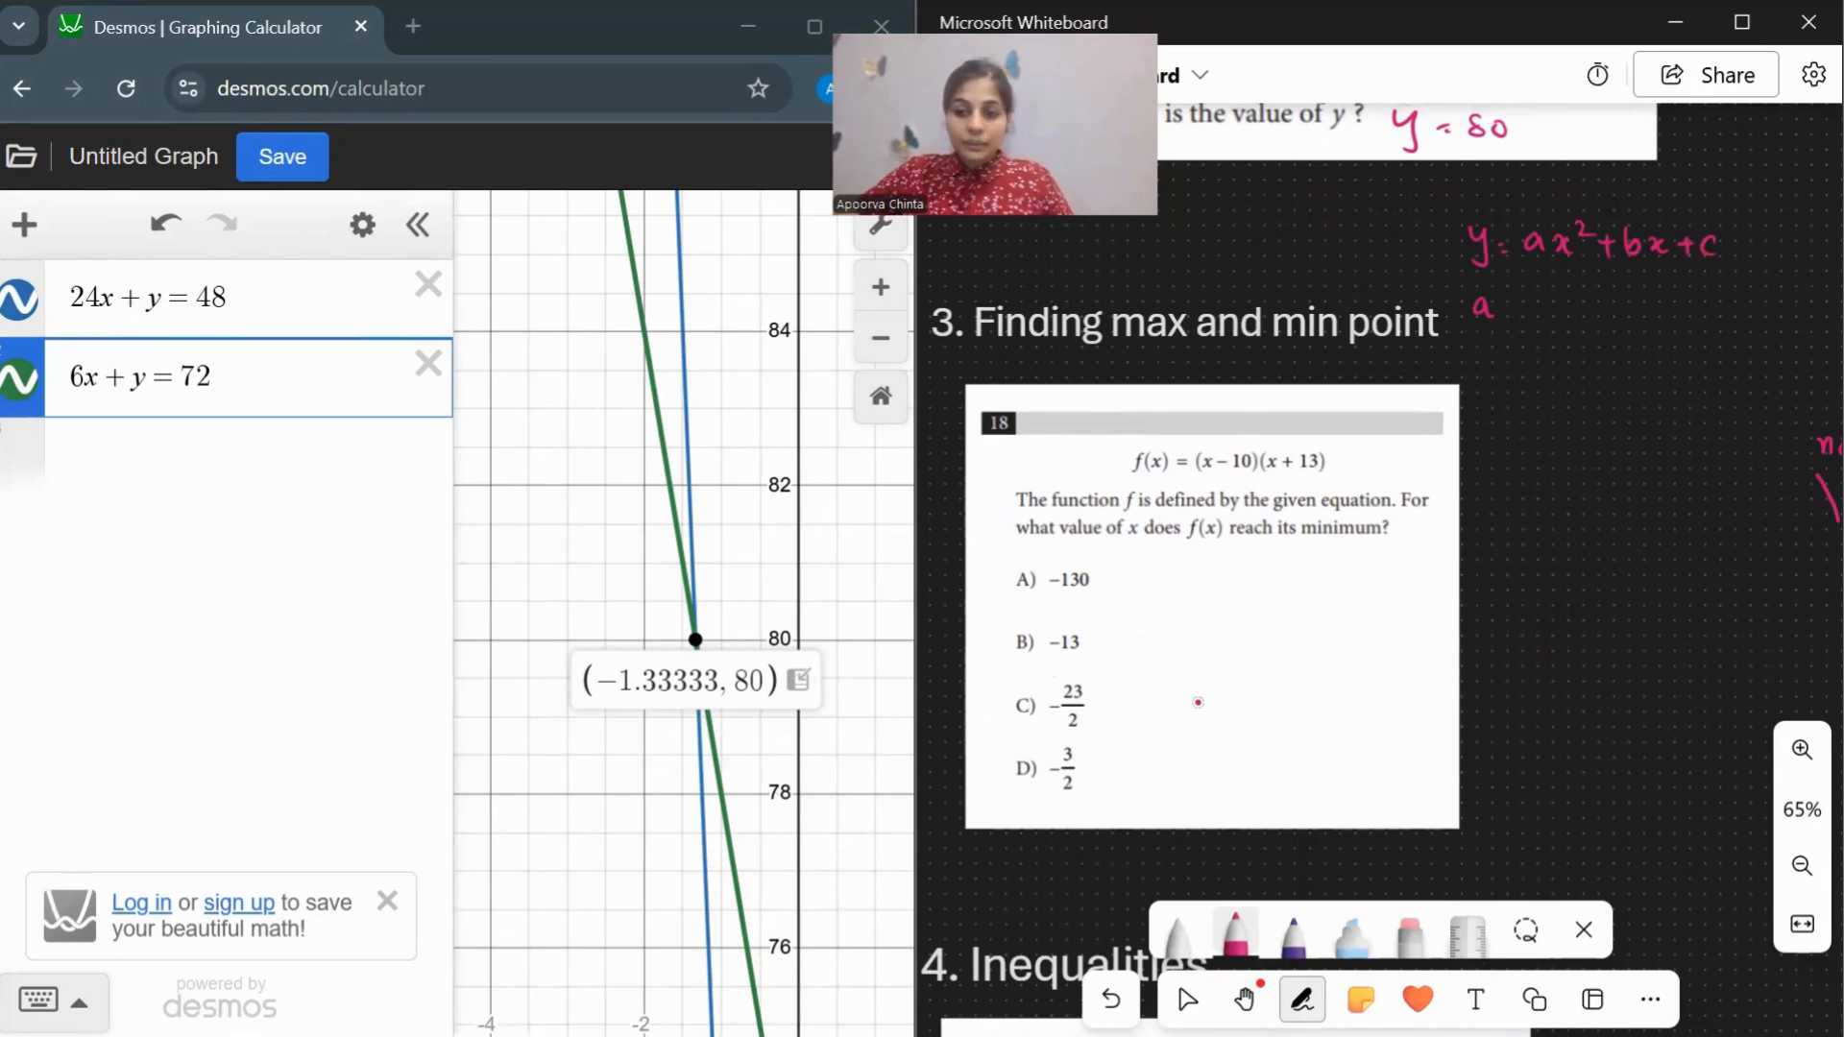
mouse_move(1504, 300)
mouse_down()
mouse_move(1505, 316)
mouse_move(1542, 299)
mouse_up()
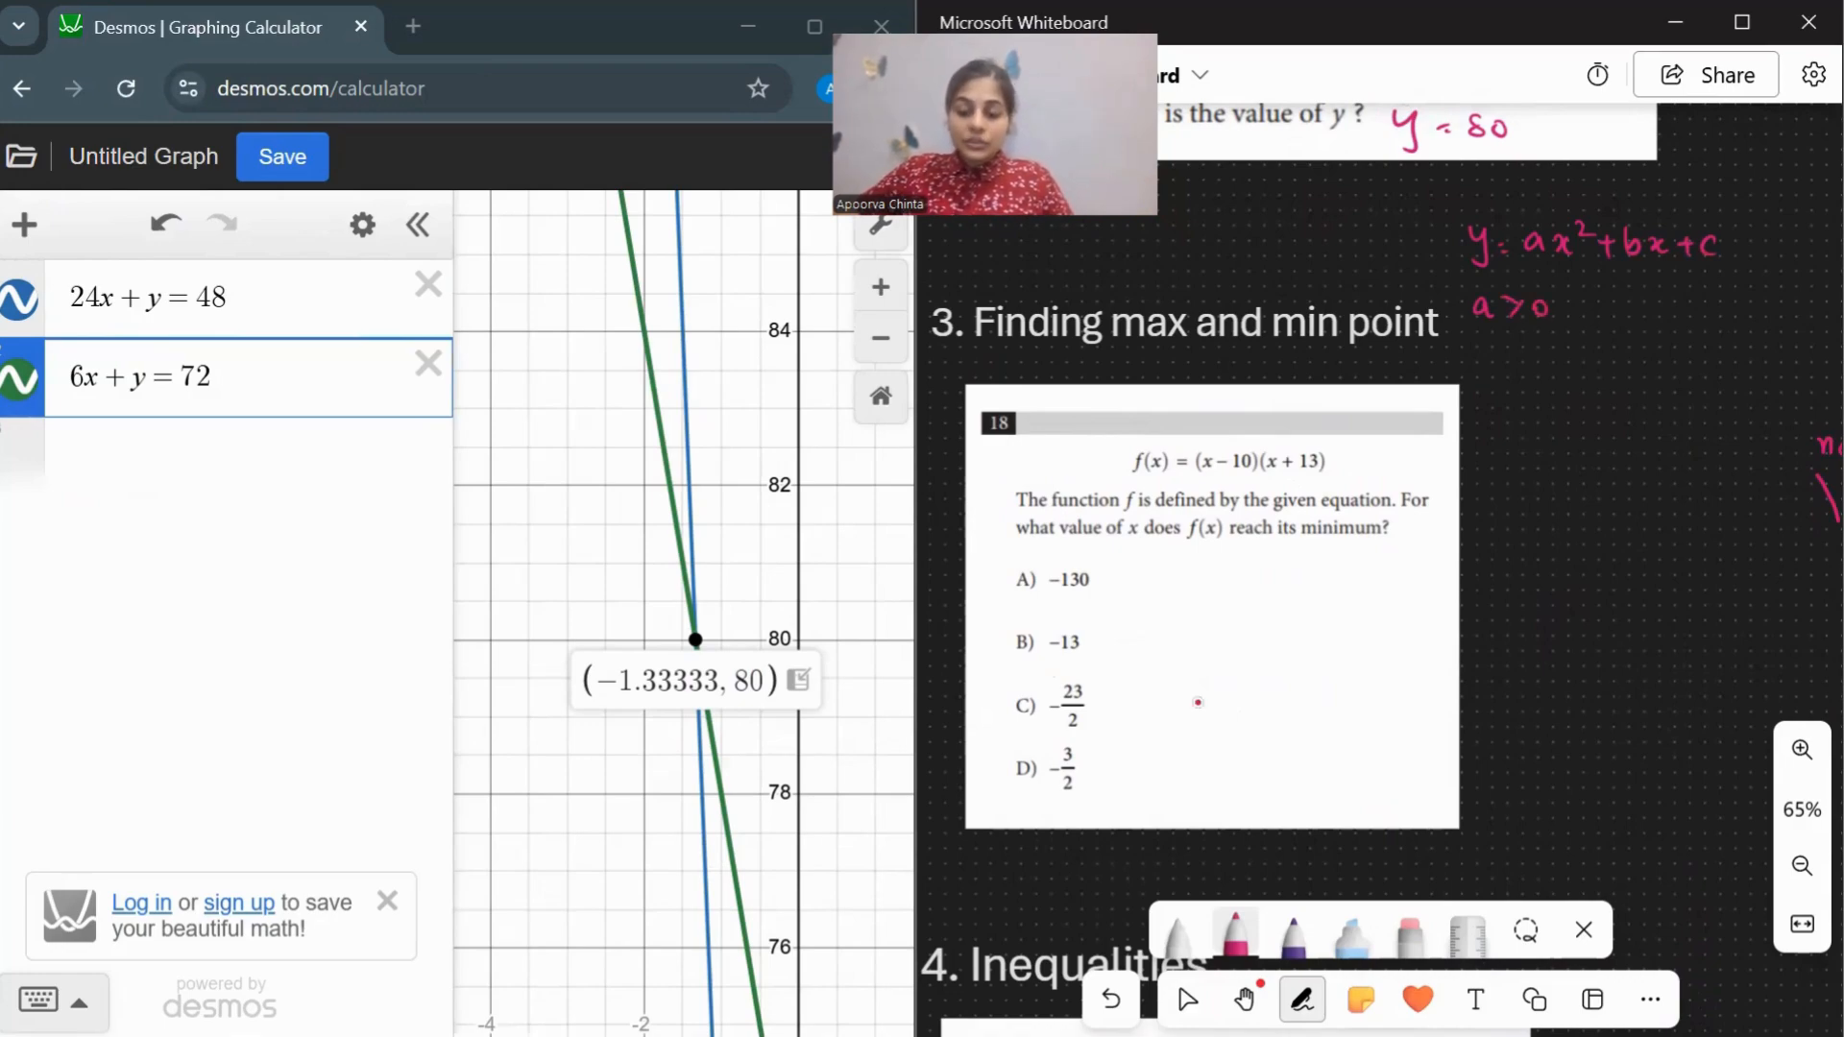
mouse_move(1476, 357)
mouse_down()
mouse_move(1480, 401)
mouse_move(1527, 424)
mouse_move(1549, 357)
mouse_up()
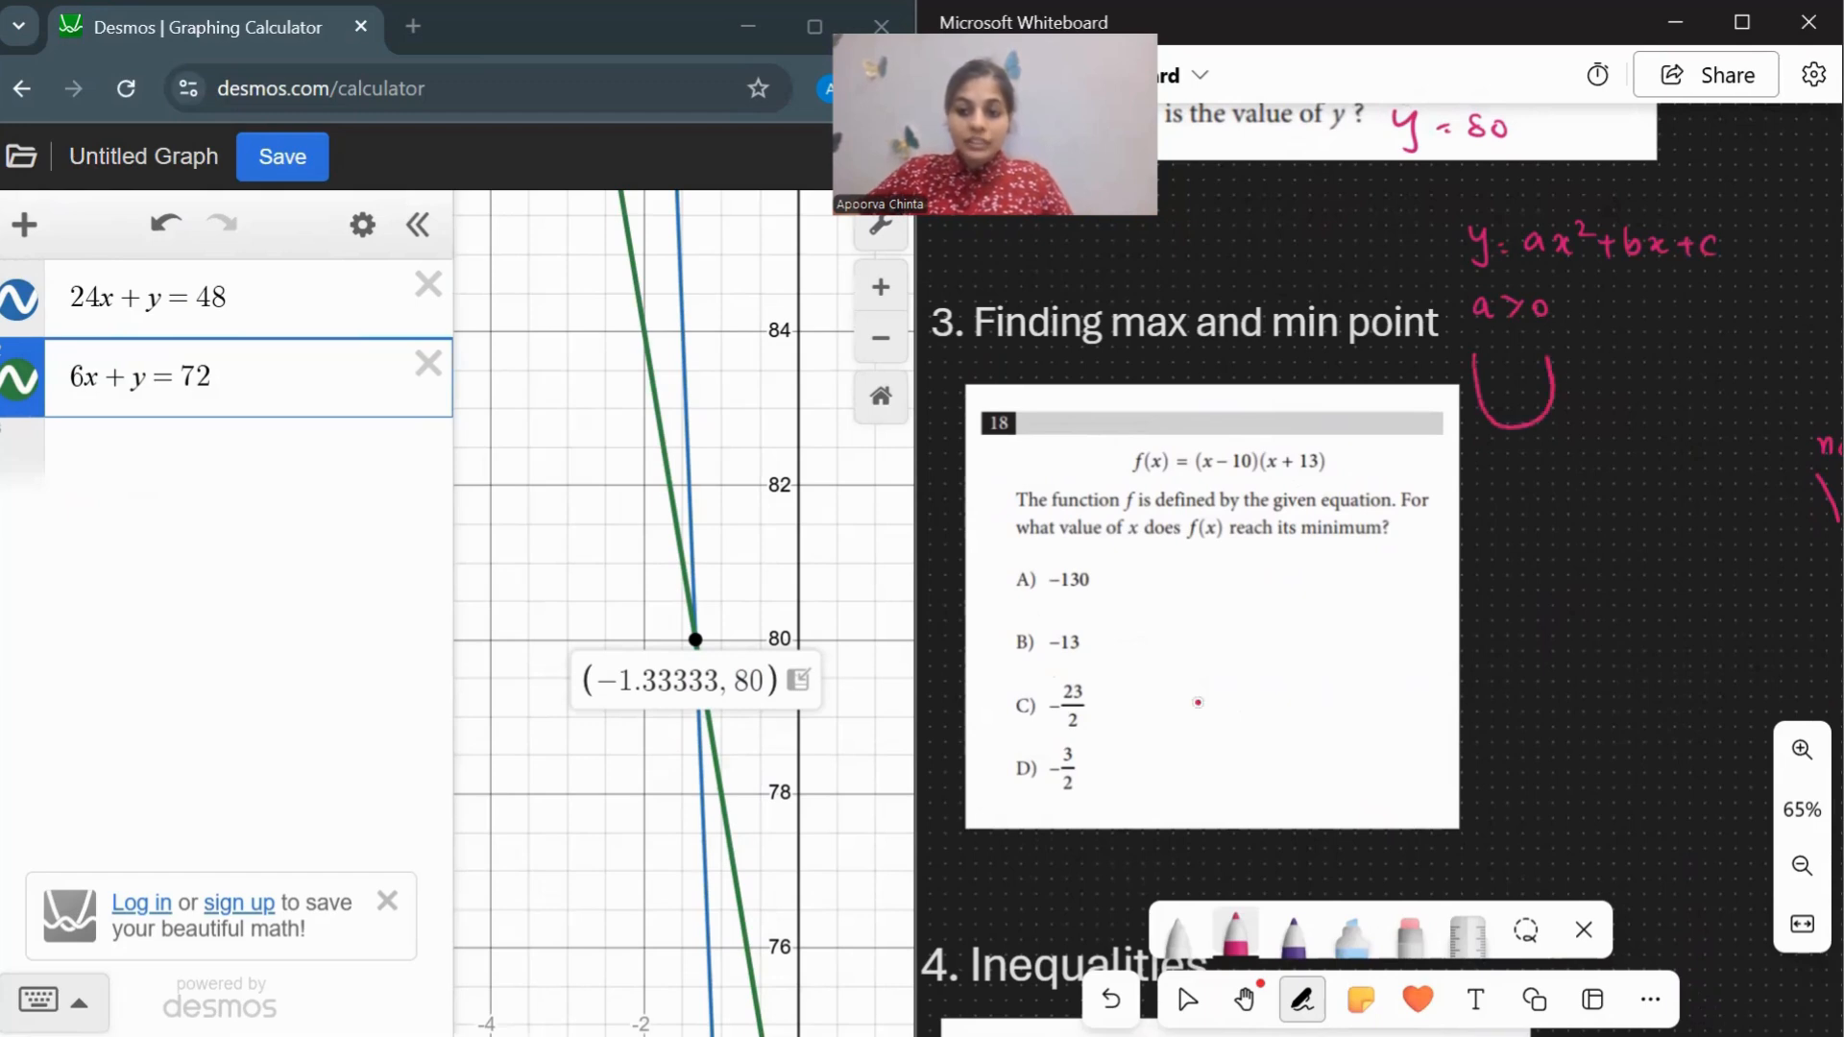
click(1518, 432)
mouse_move(1494, 489)
mouse_down()
mouse_move(1503, 473)
mouse_move(1521, 488)
mouse_up()
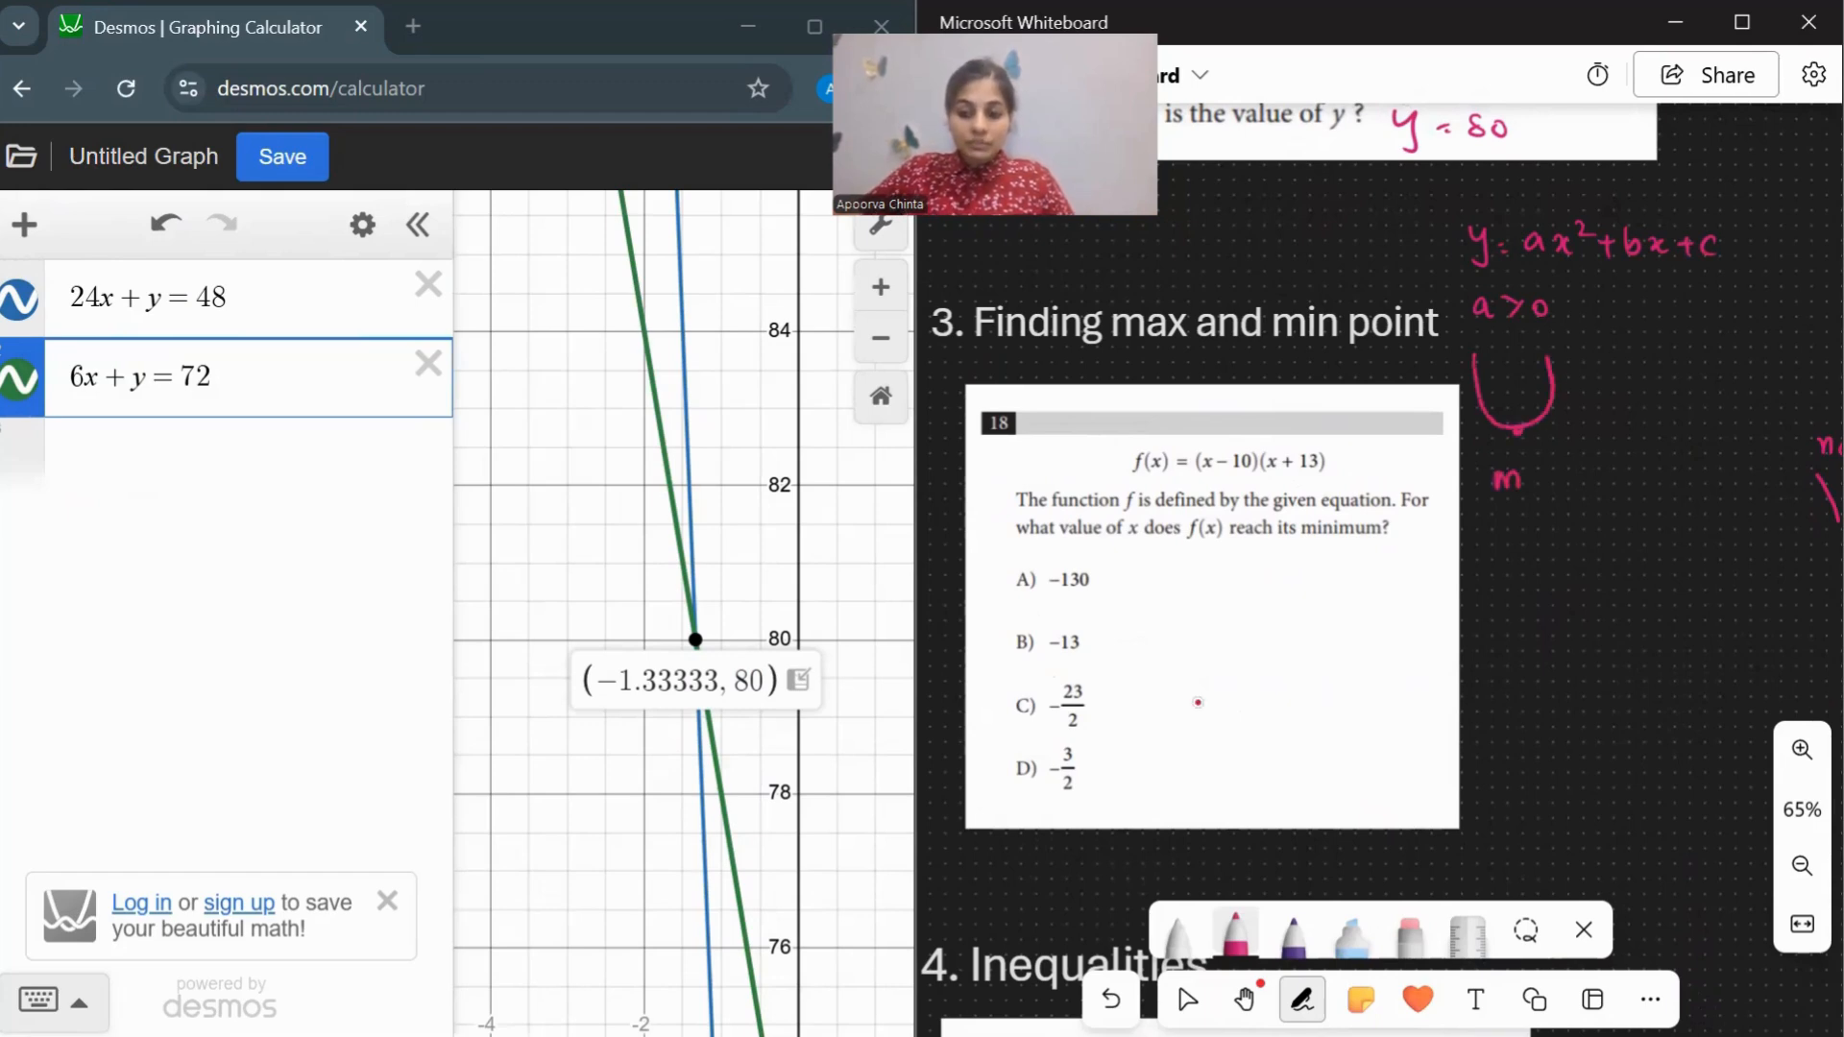
Write a < 0 with a downward-opening parabola whose top point is labelled maxi, and complete the min label under the upward-opening one.
drag(1667, 301, 1713, 315)
mouse_move(1632, 444)
mouse_down()
mouse_move(1644, 357)
mouse_move(1714, 349)
mouse_move(1747, 434)
mouse_up()
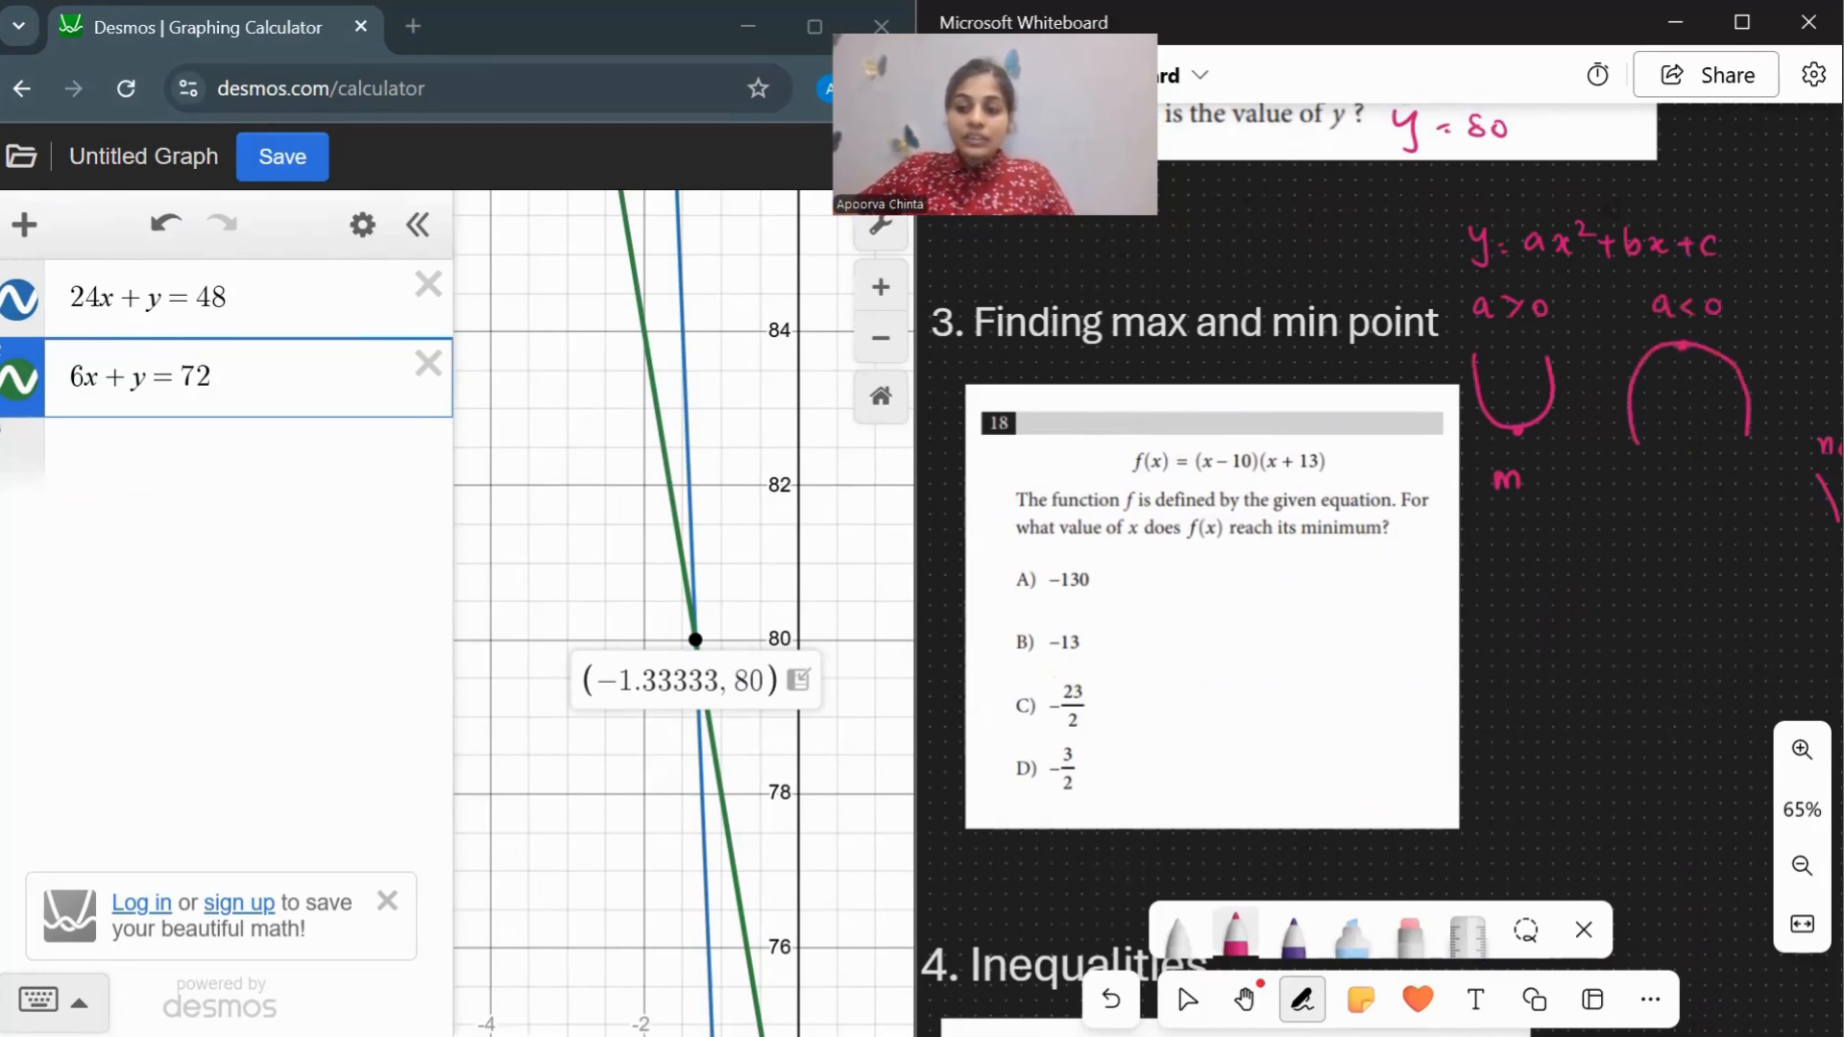
drag(1709, 338, 1749, 335)
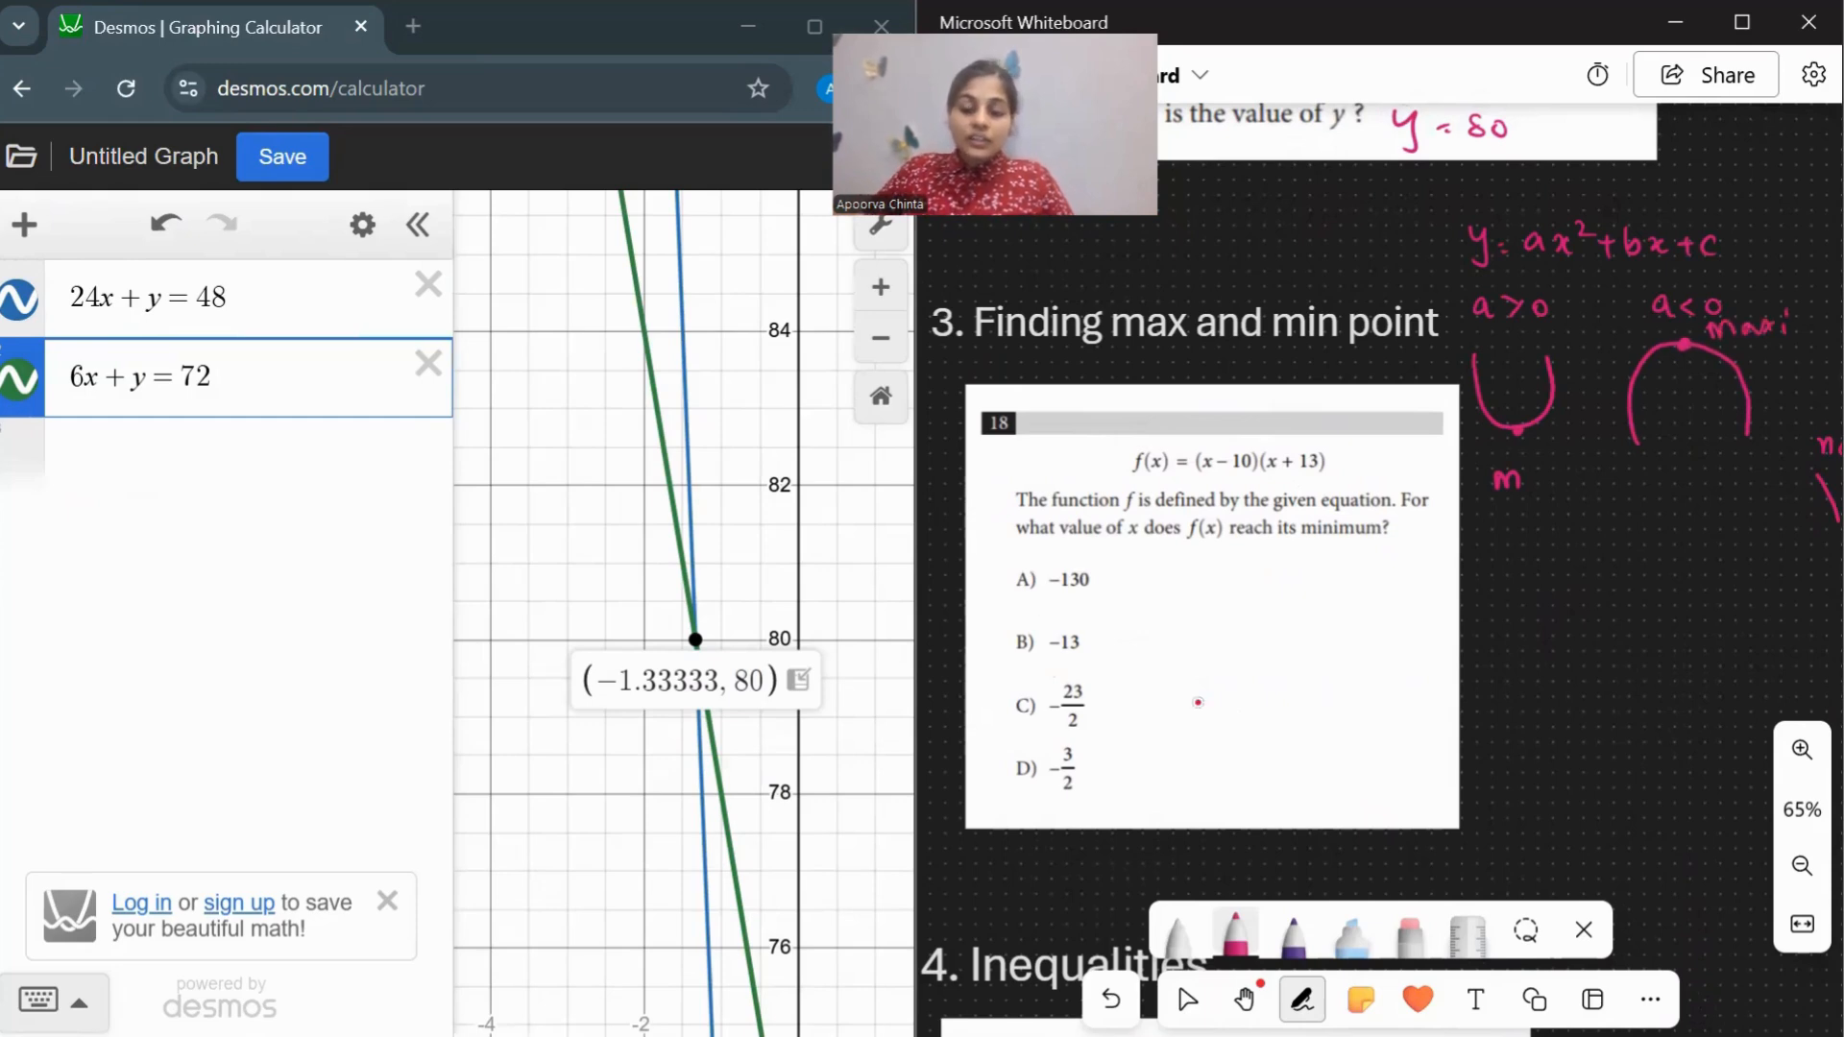
drag(1530, 482, 1553, 495)
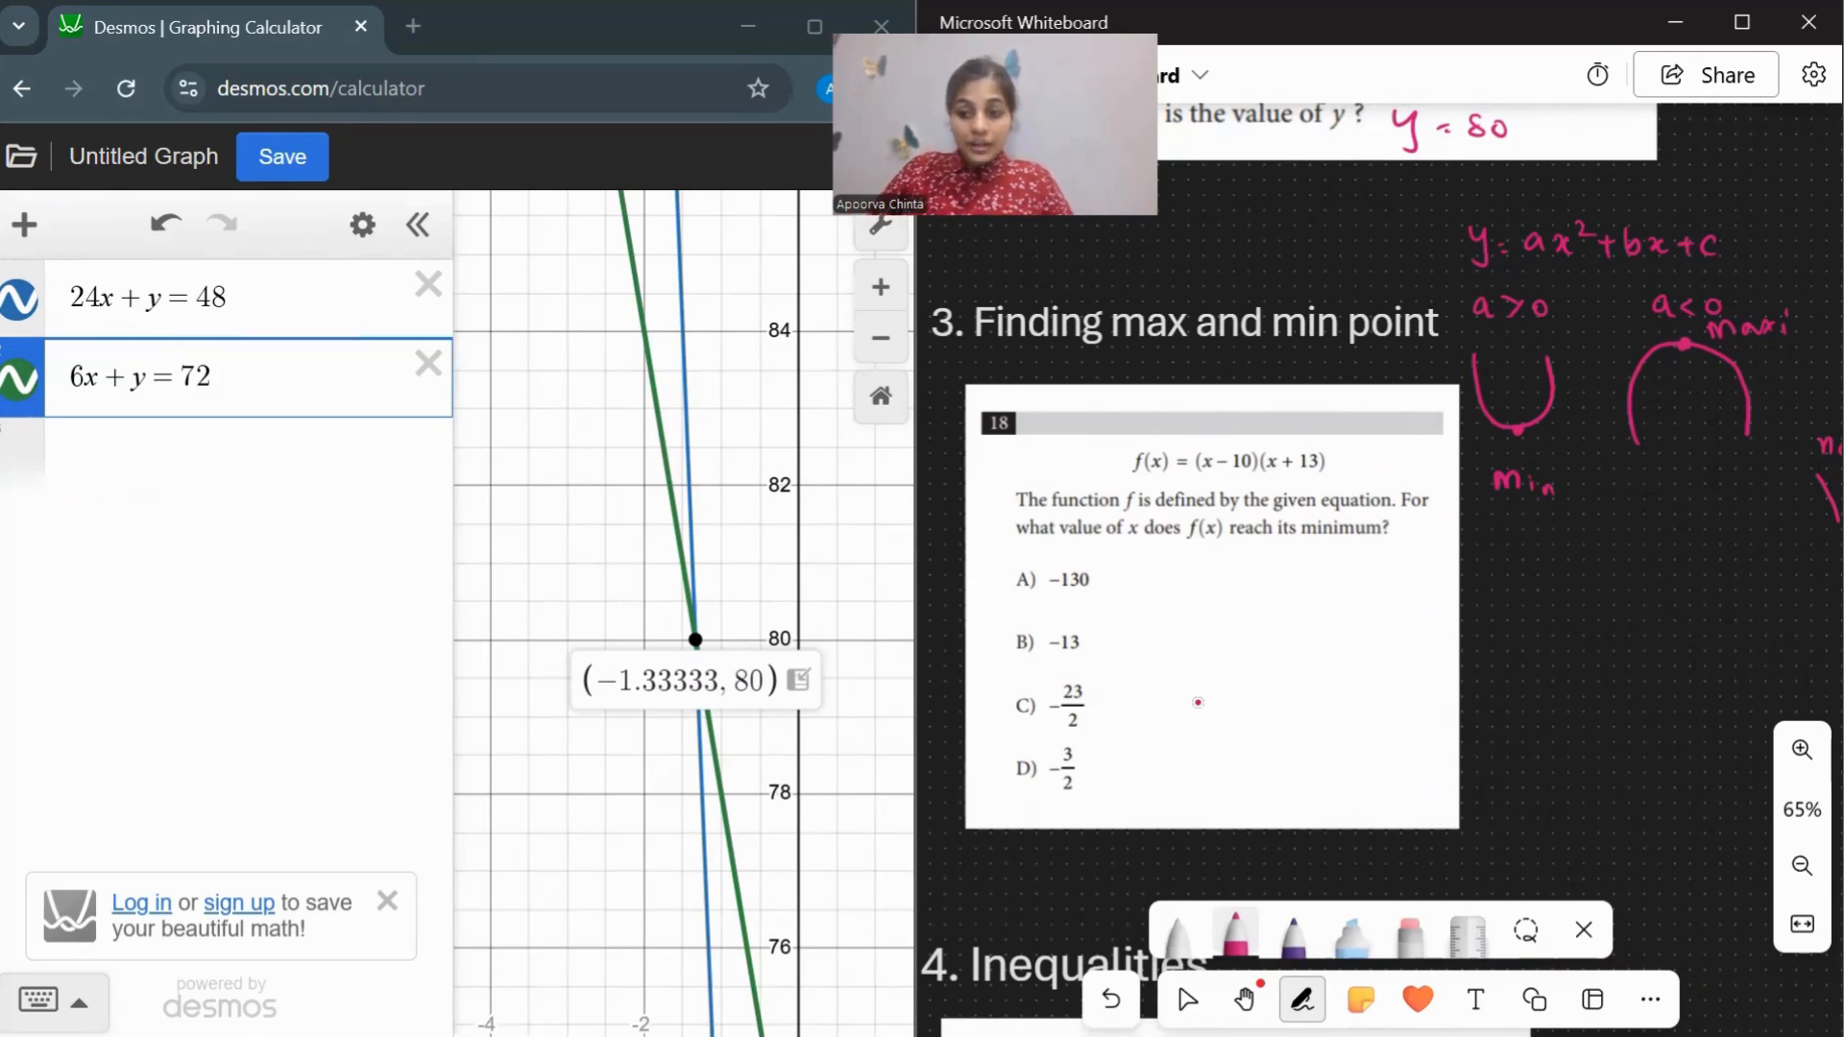
drag(1531, 514, 1542, 514)
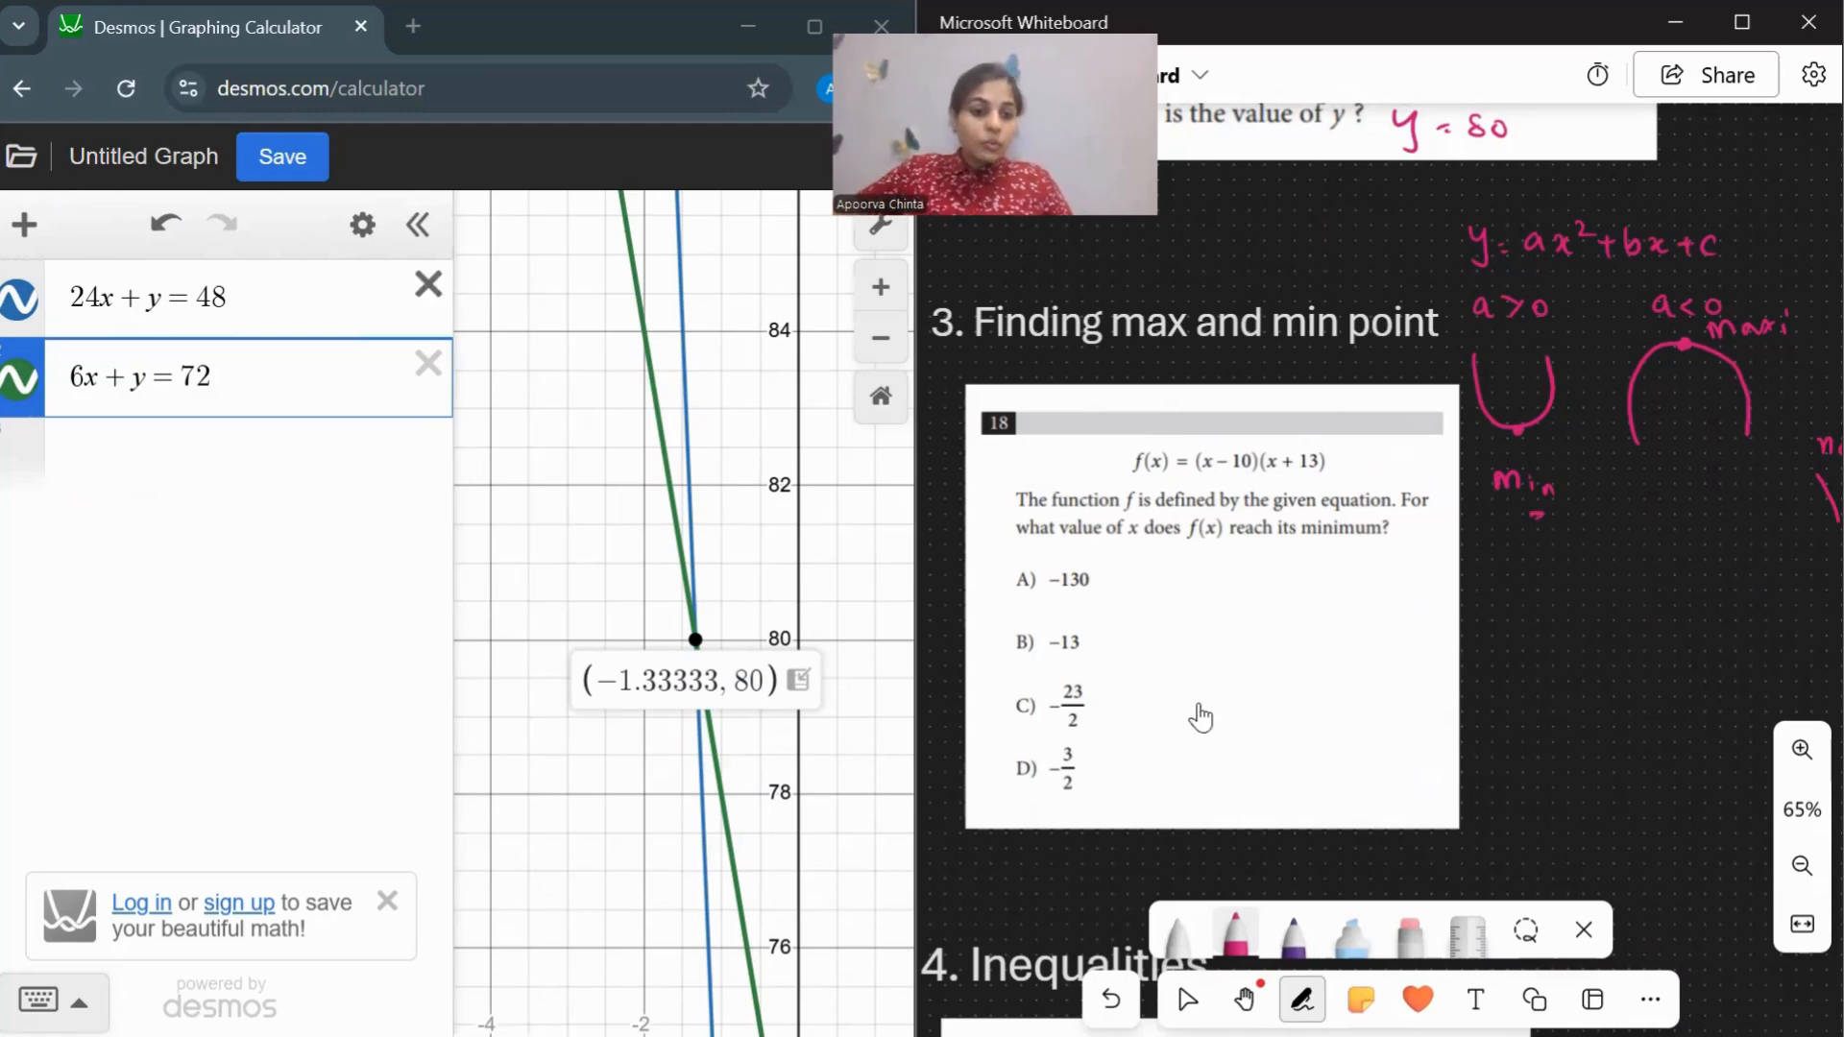
In Desmos, replace the two line equations with the function (x − 10)(x + 13) from question 18.
click(428, 285)
click(428, 284)
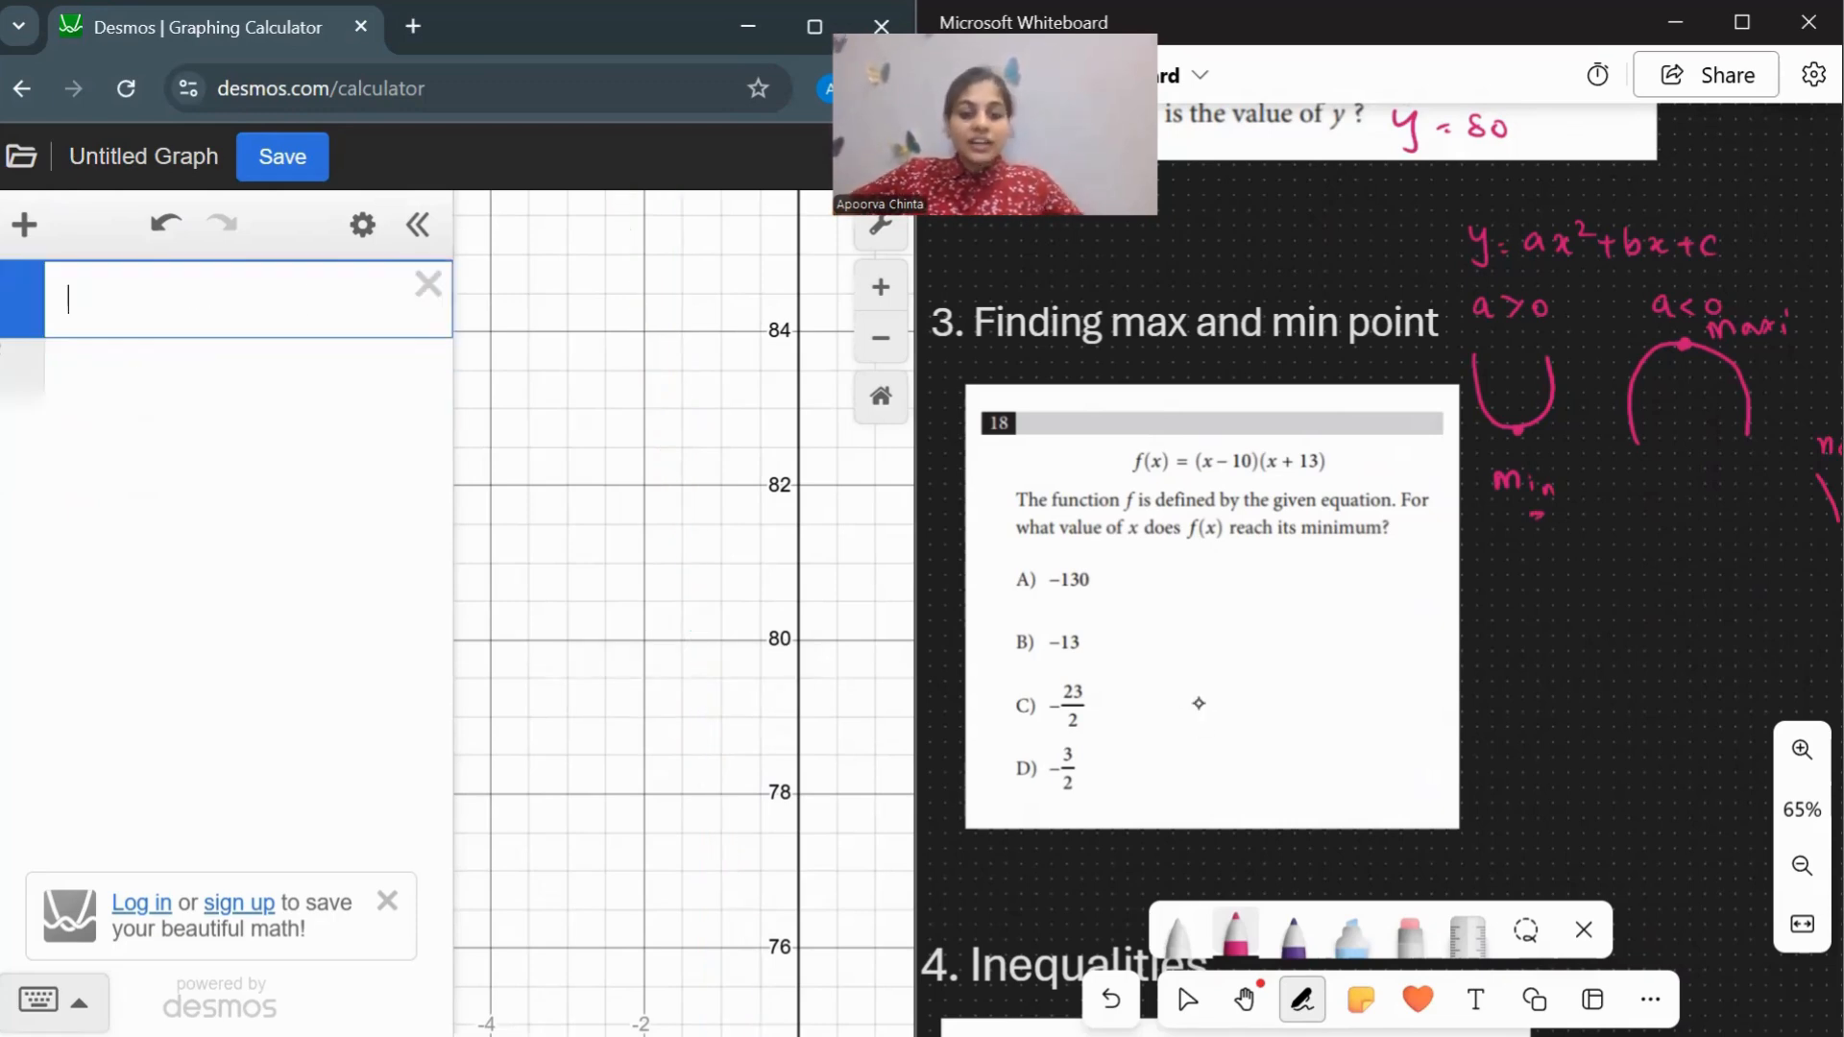
text((x-10)
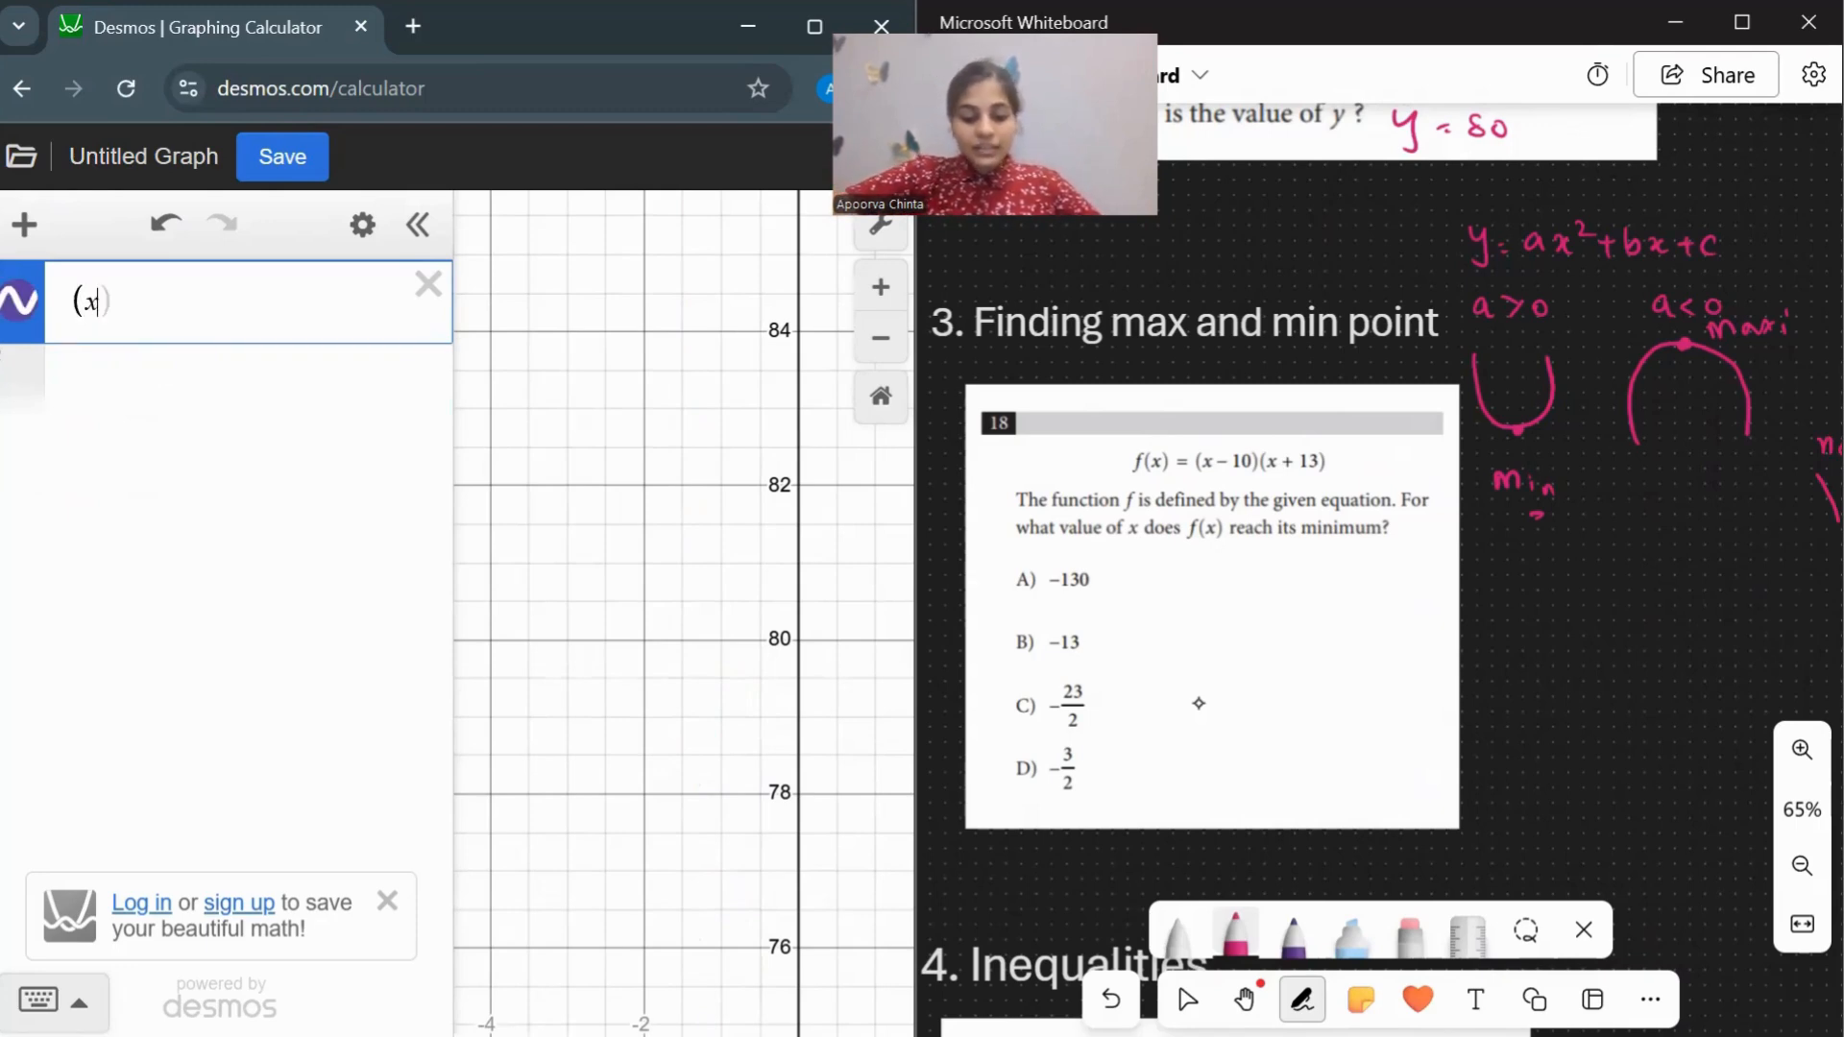
text())
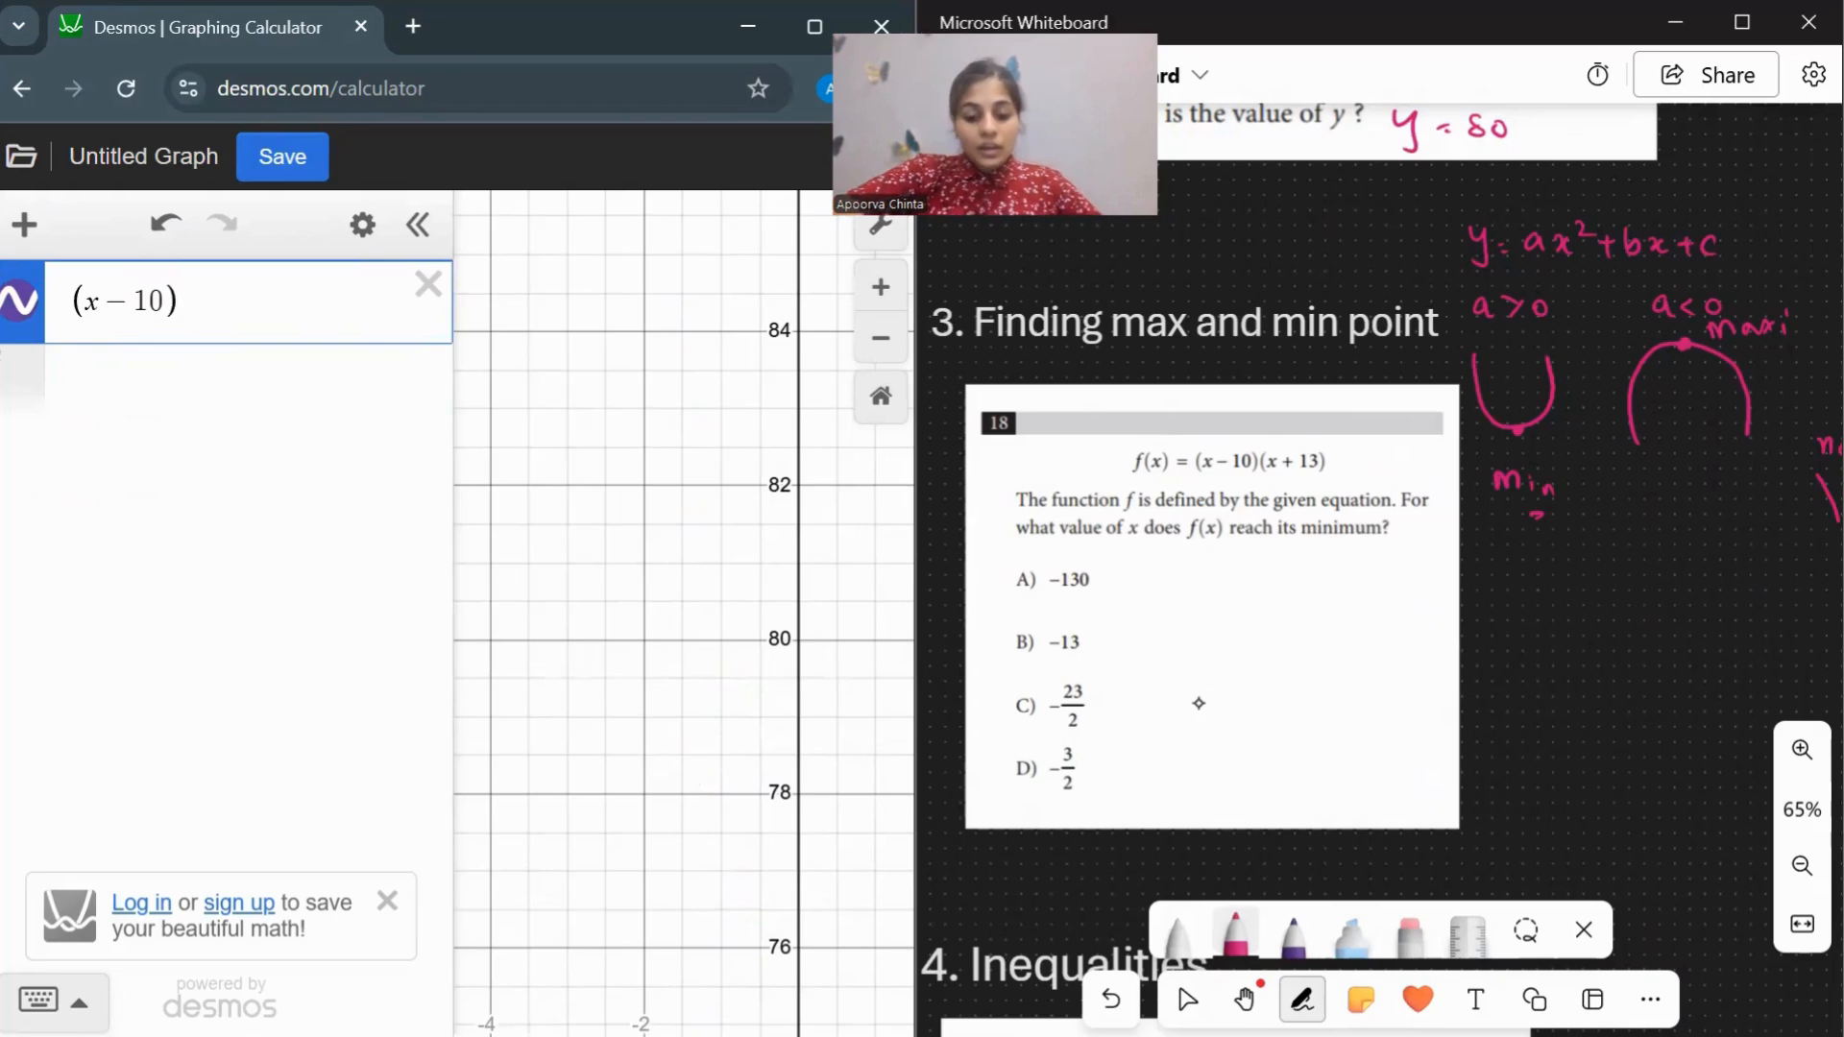
text(()
text(x+13)
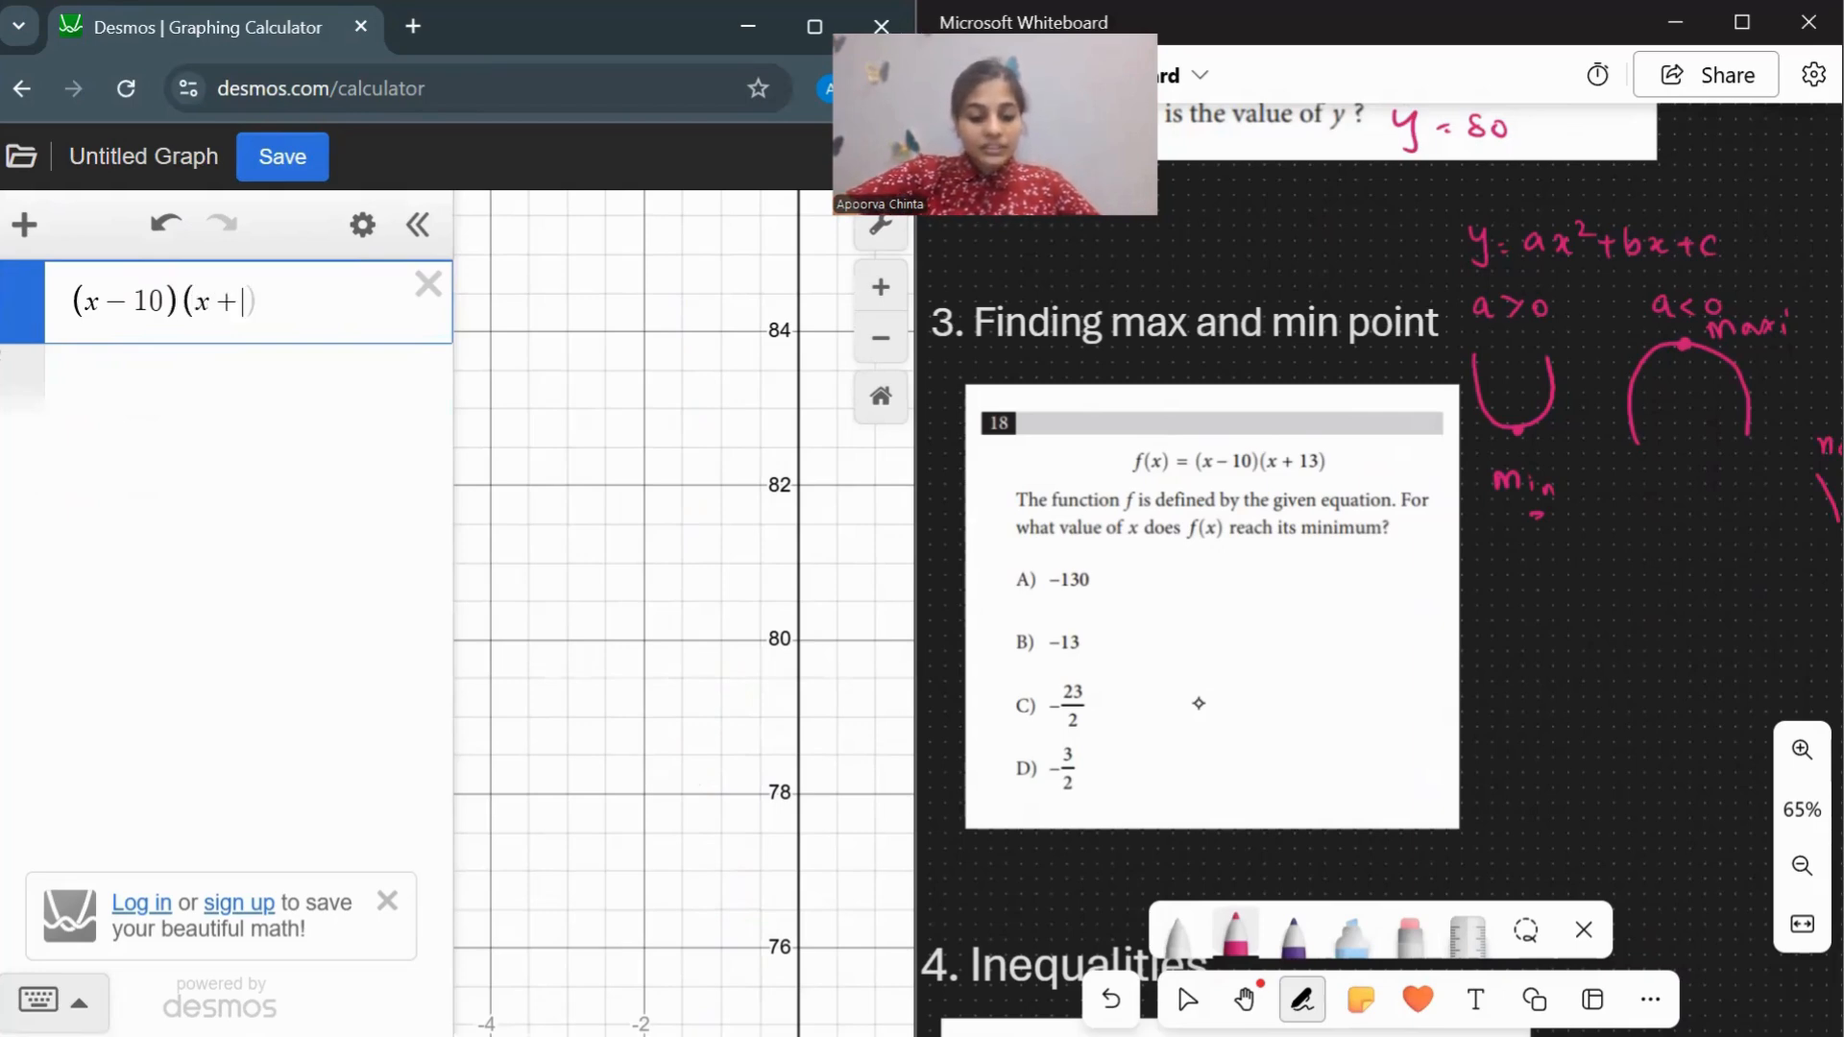
Locate the lowest point of the (x − 10)(x + 13) parabola and select the curve there.
click(1187, 999)
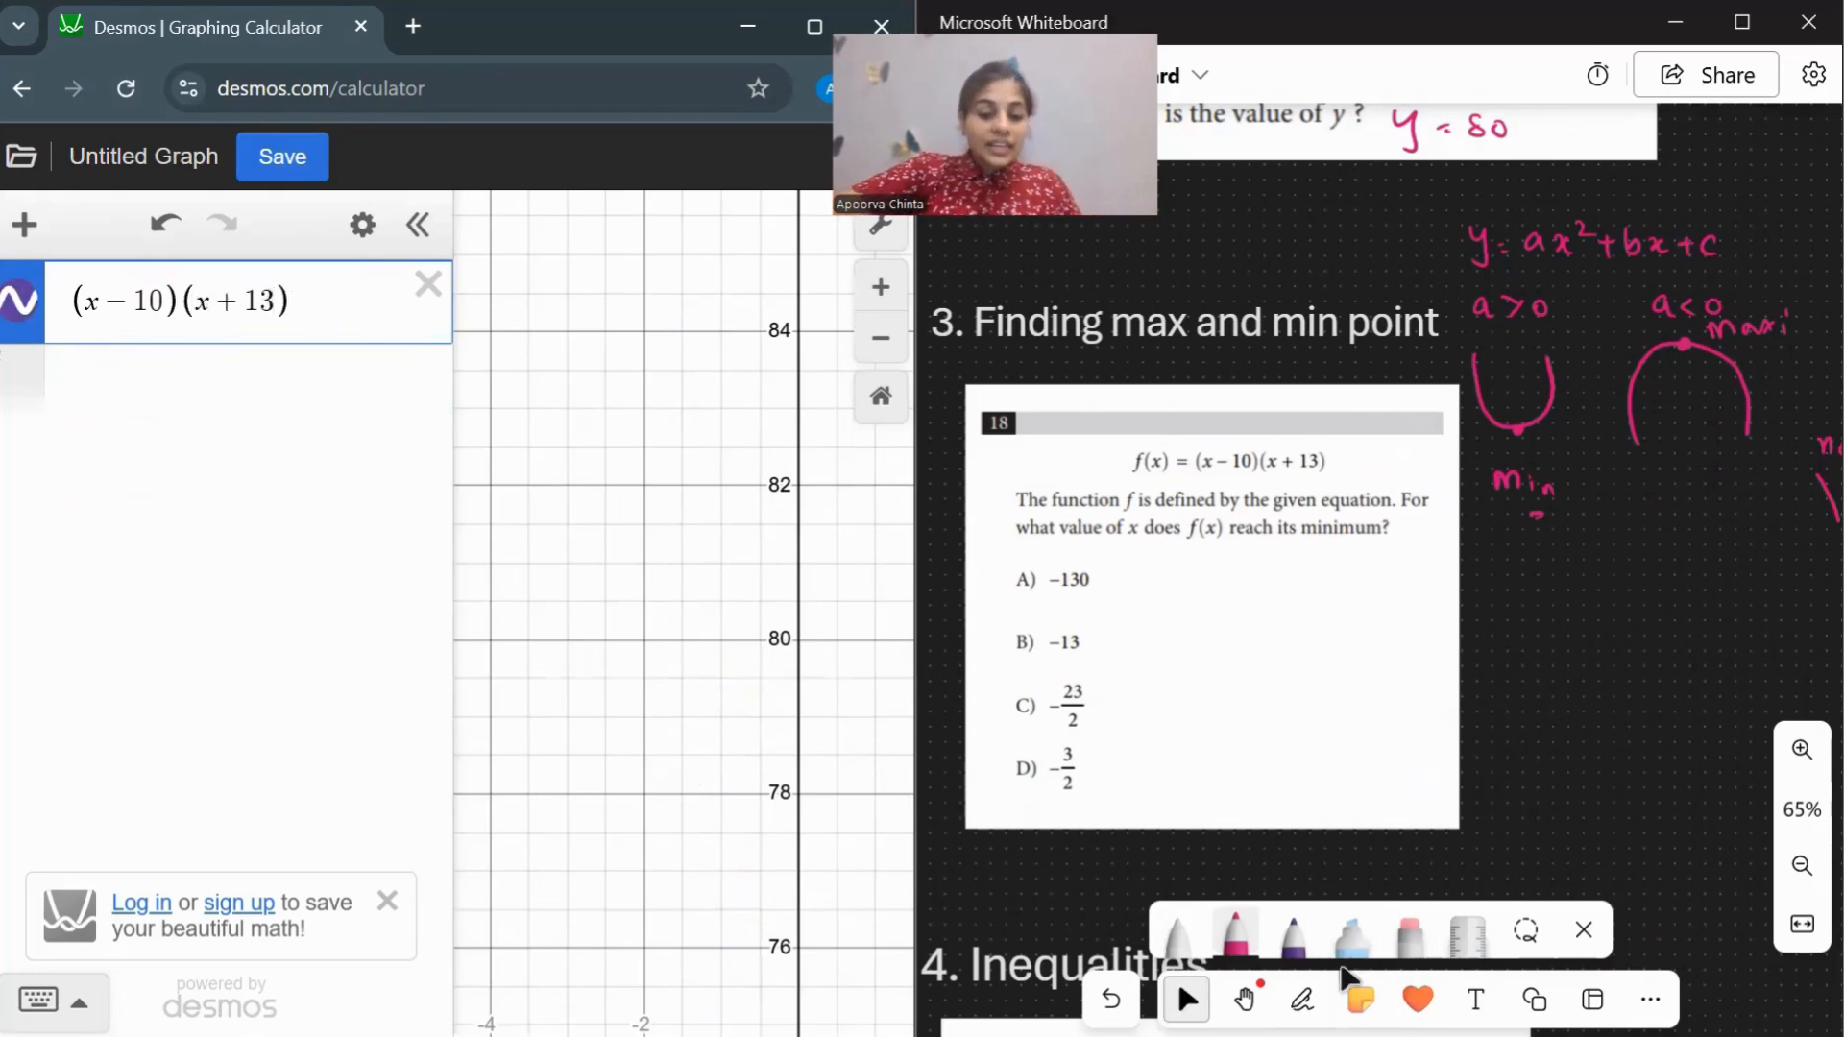
drag(683, 903, 676, 327)
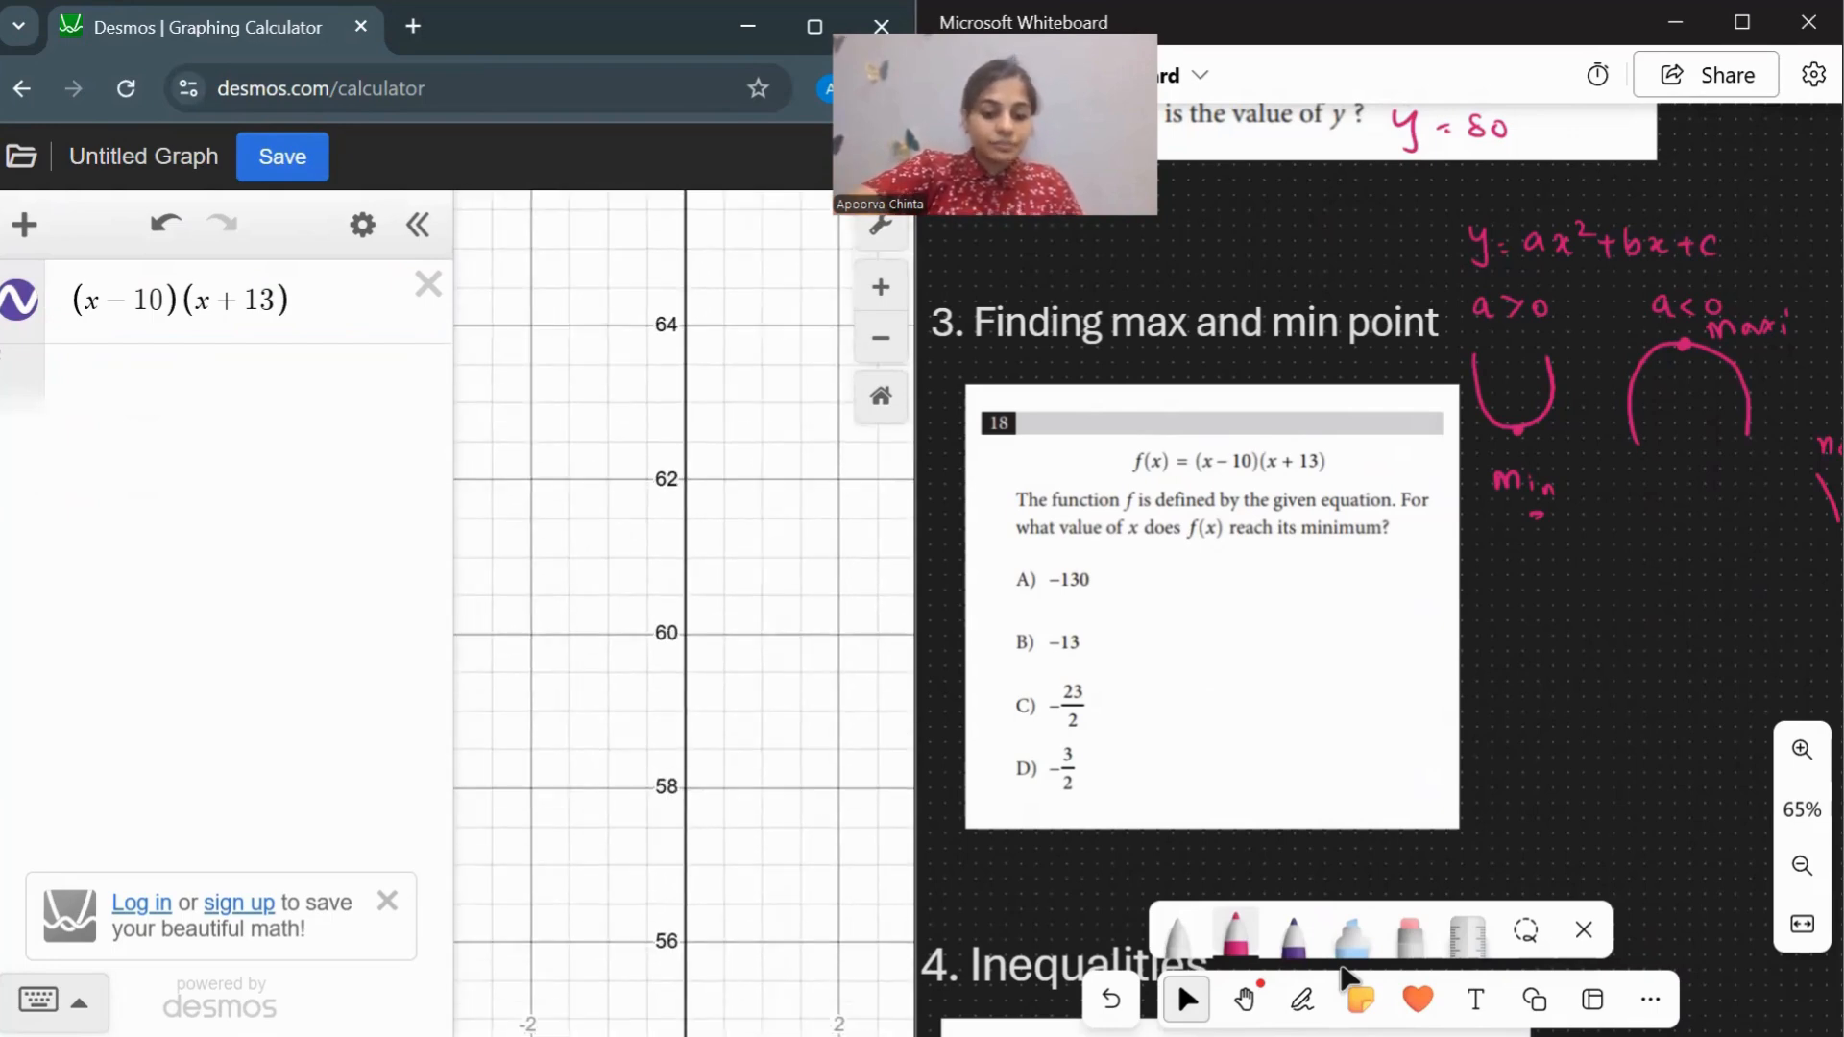
drag(672, 864, 720, 408)
drag(684, 768, 699, 434)
drag(684, 864, 687, 356)
drag(684, 817, 711, 432)
scroll(683, 614, down, 5)
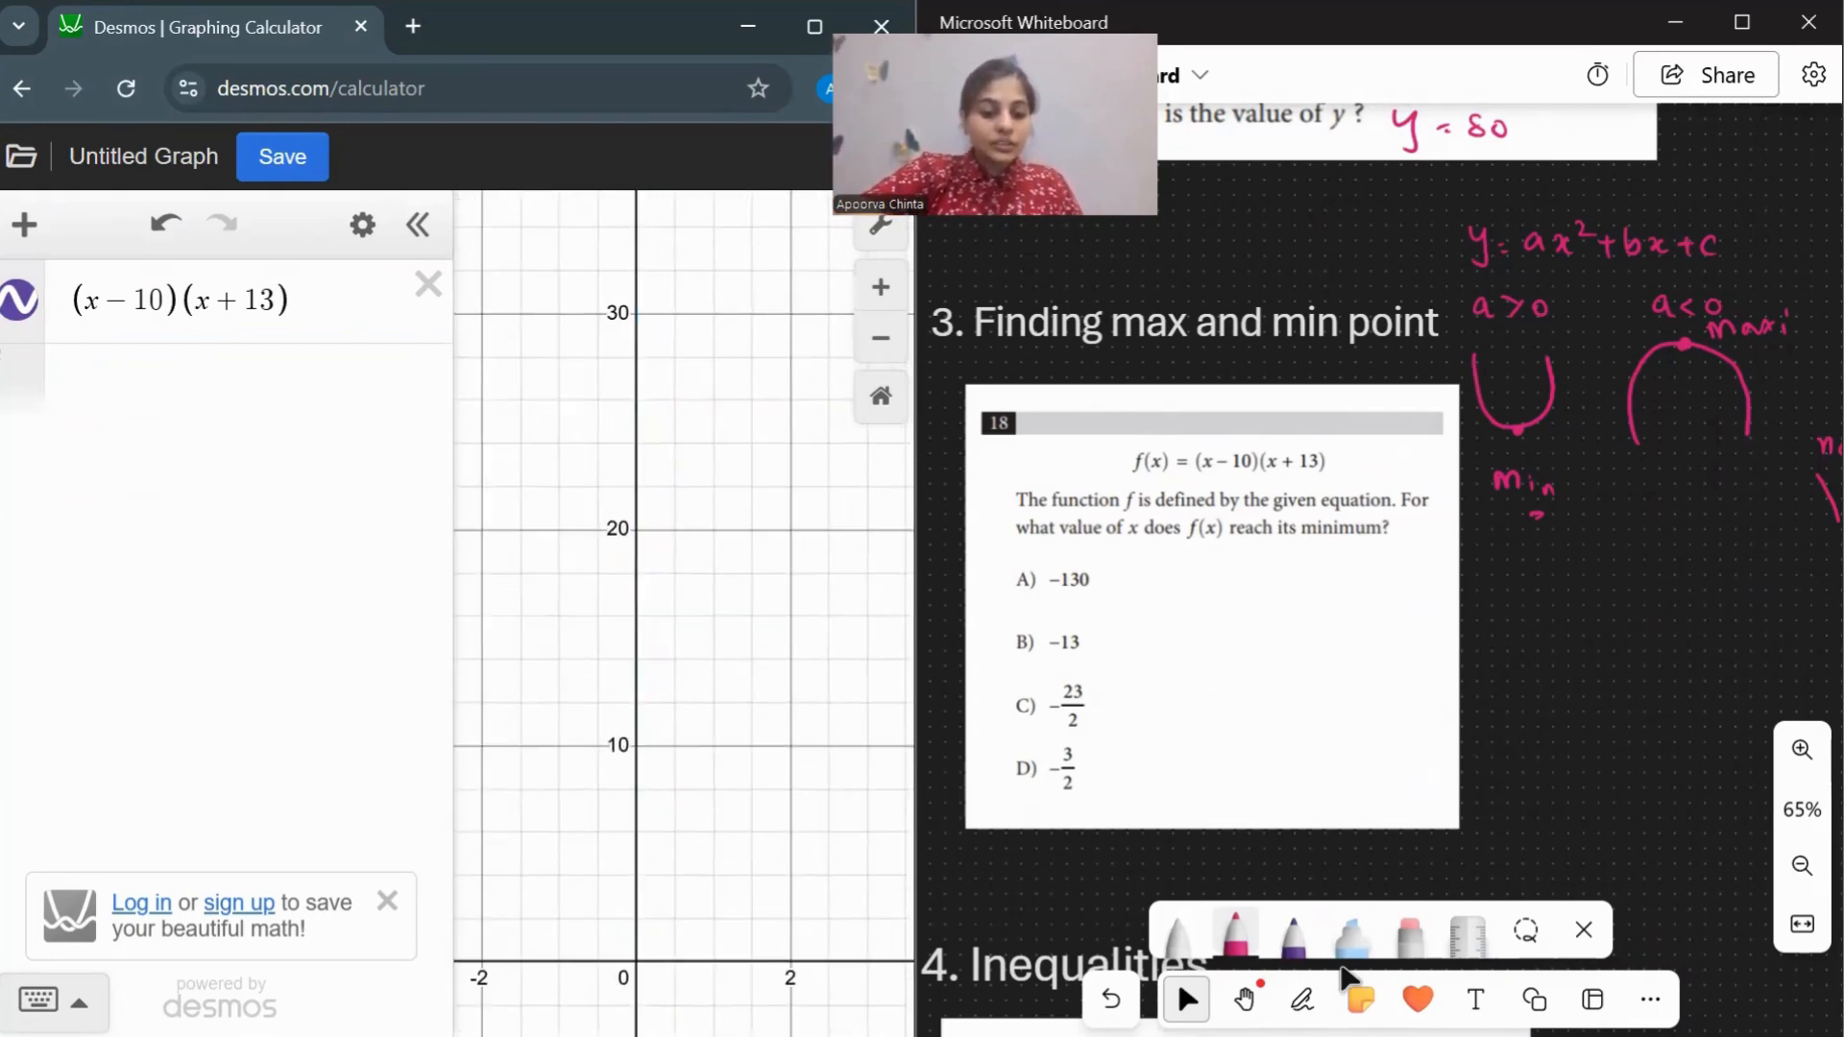
drag(730, 816, 610, 489)
scroll(730, 663, down, 5)
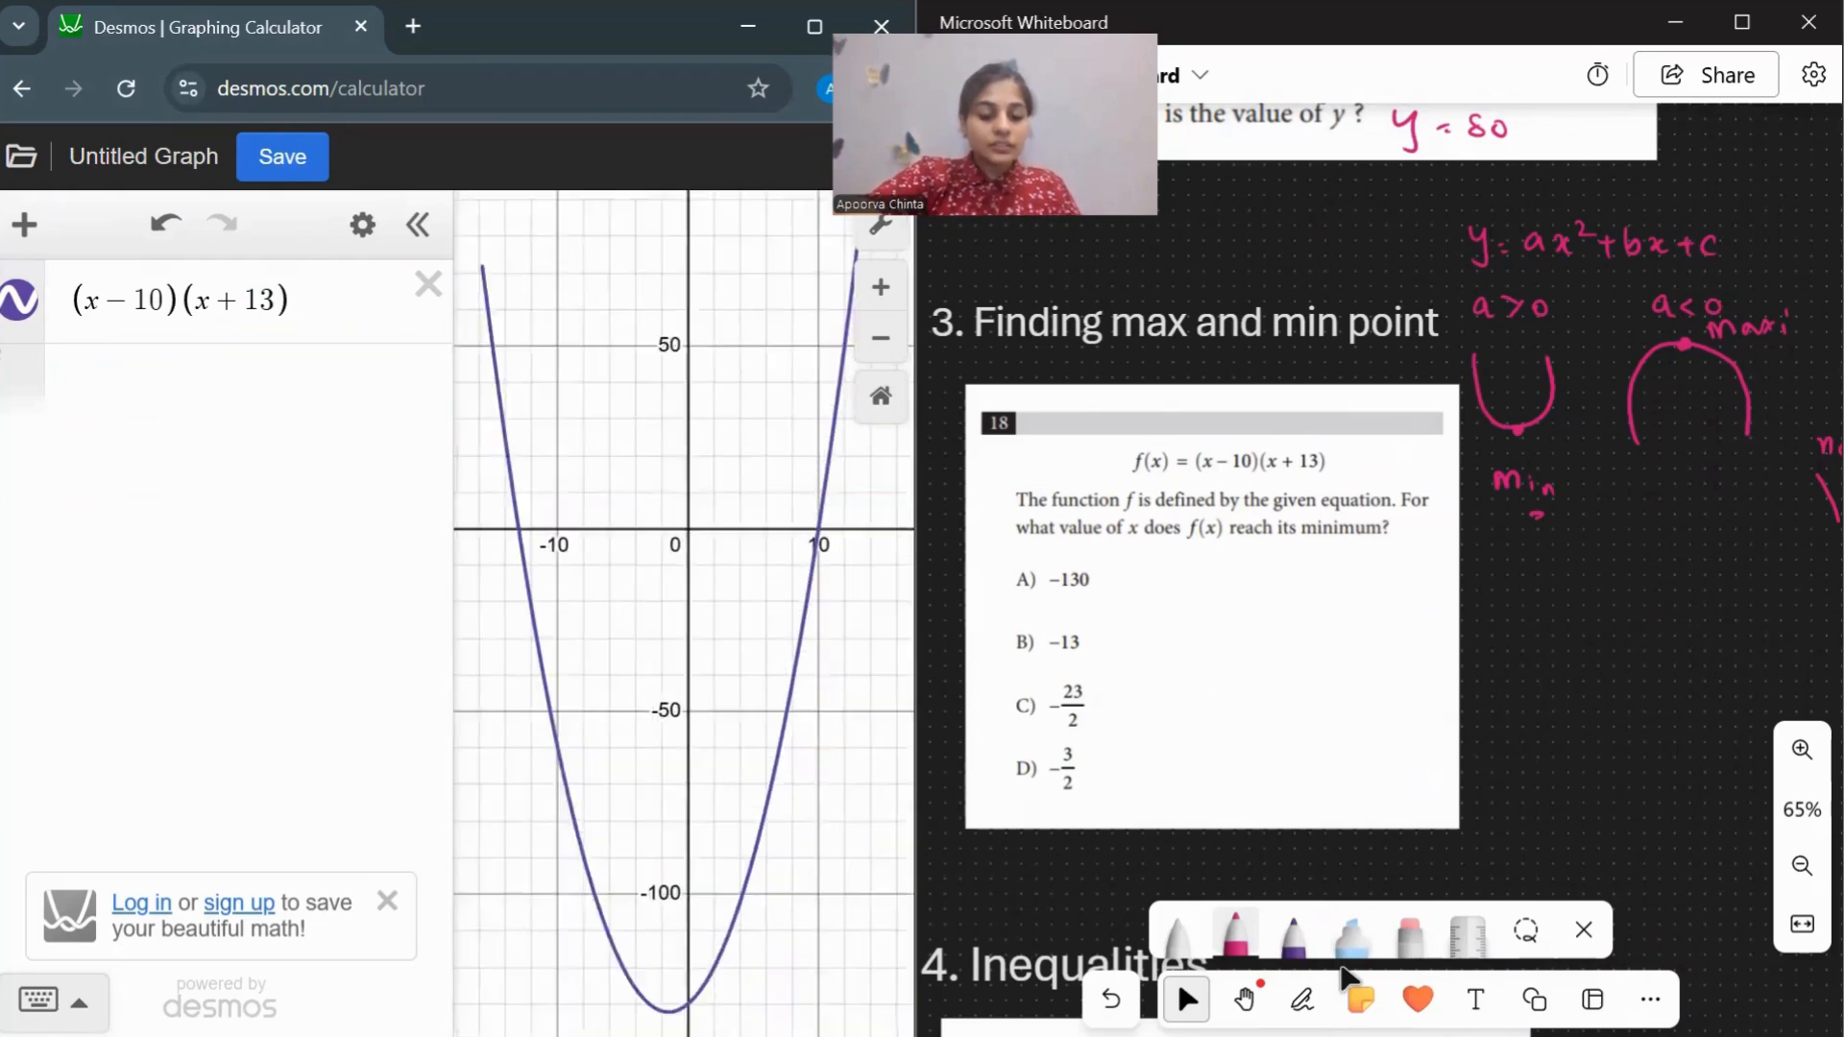
click(679, 917)
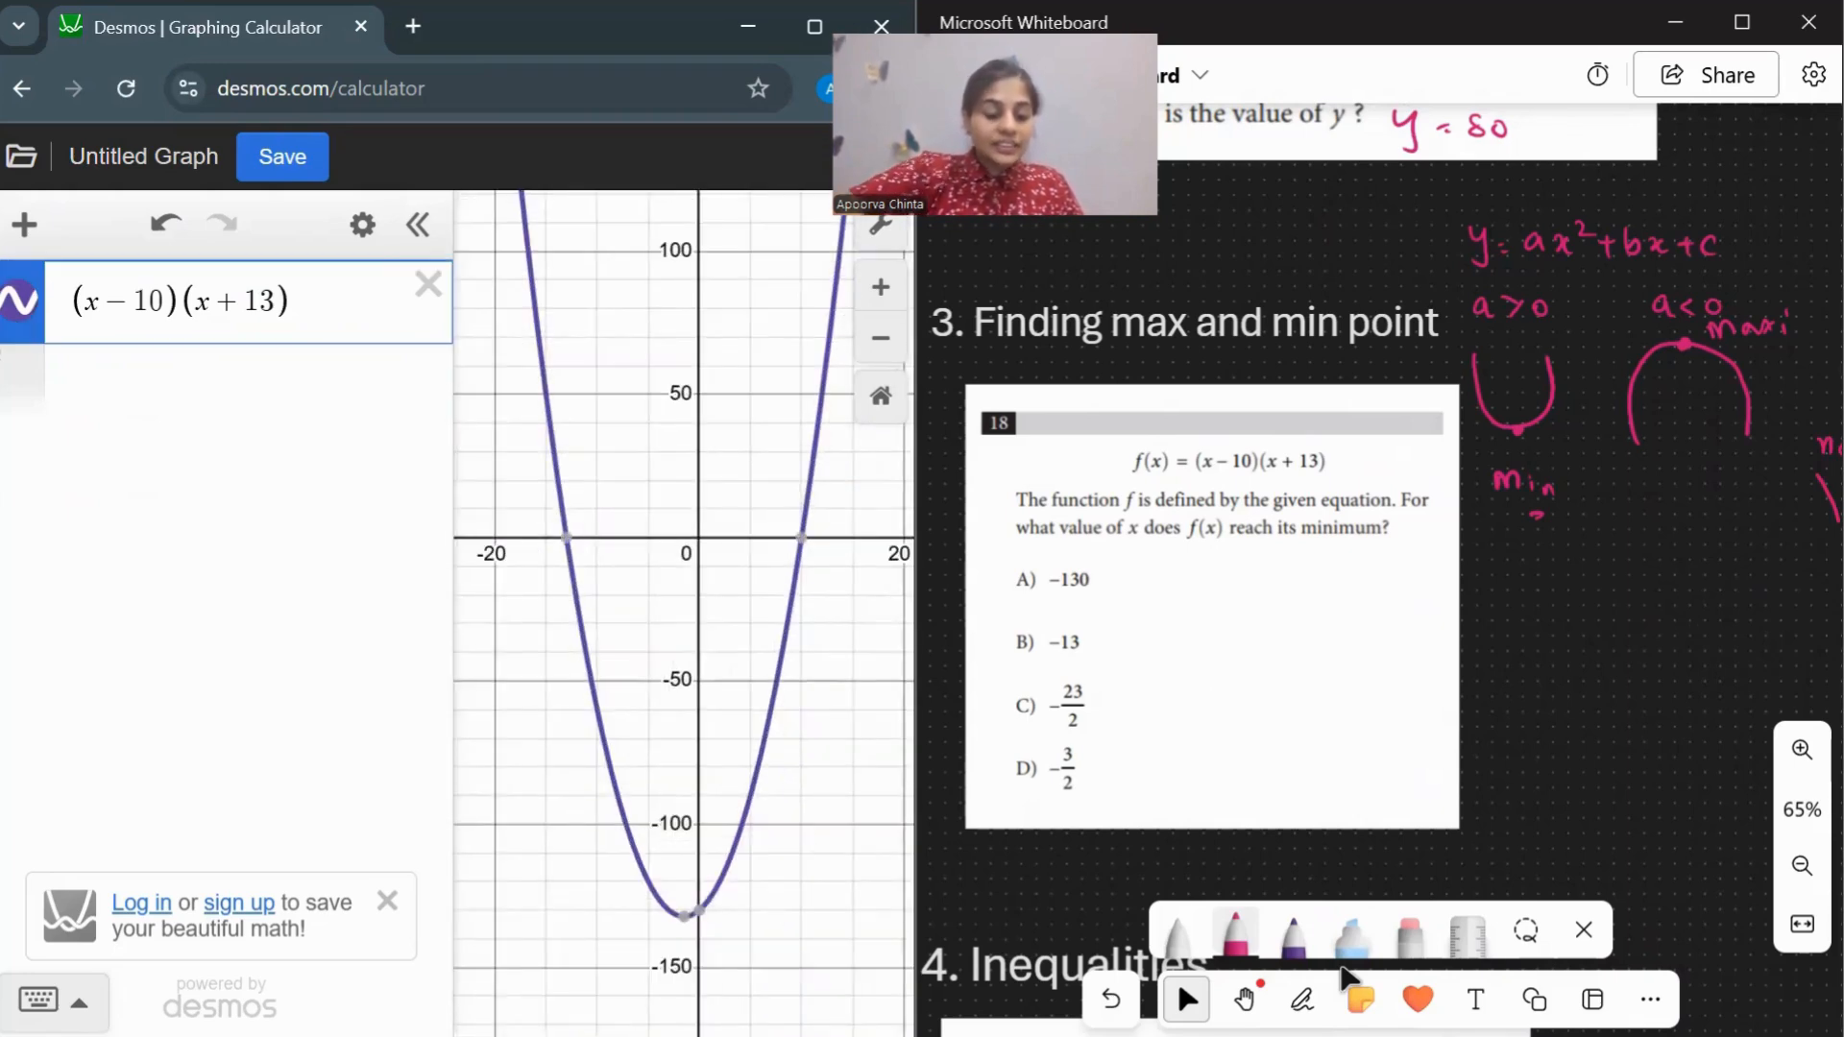
Show the coordinates of the parabola's lowest point in Desmos, then tick answer D of question 18 in Microsoft Whiteboard.
click(1302, 999)
click(678, 920)
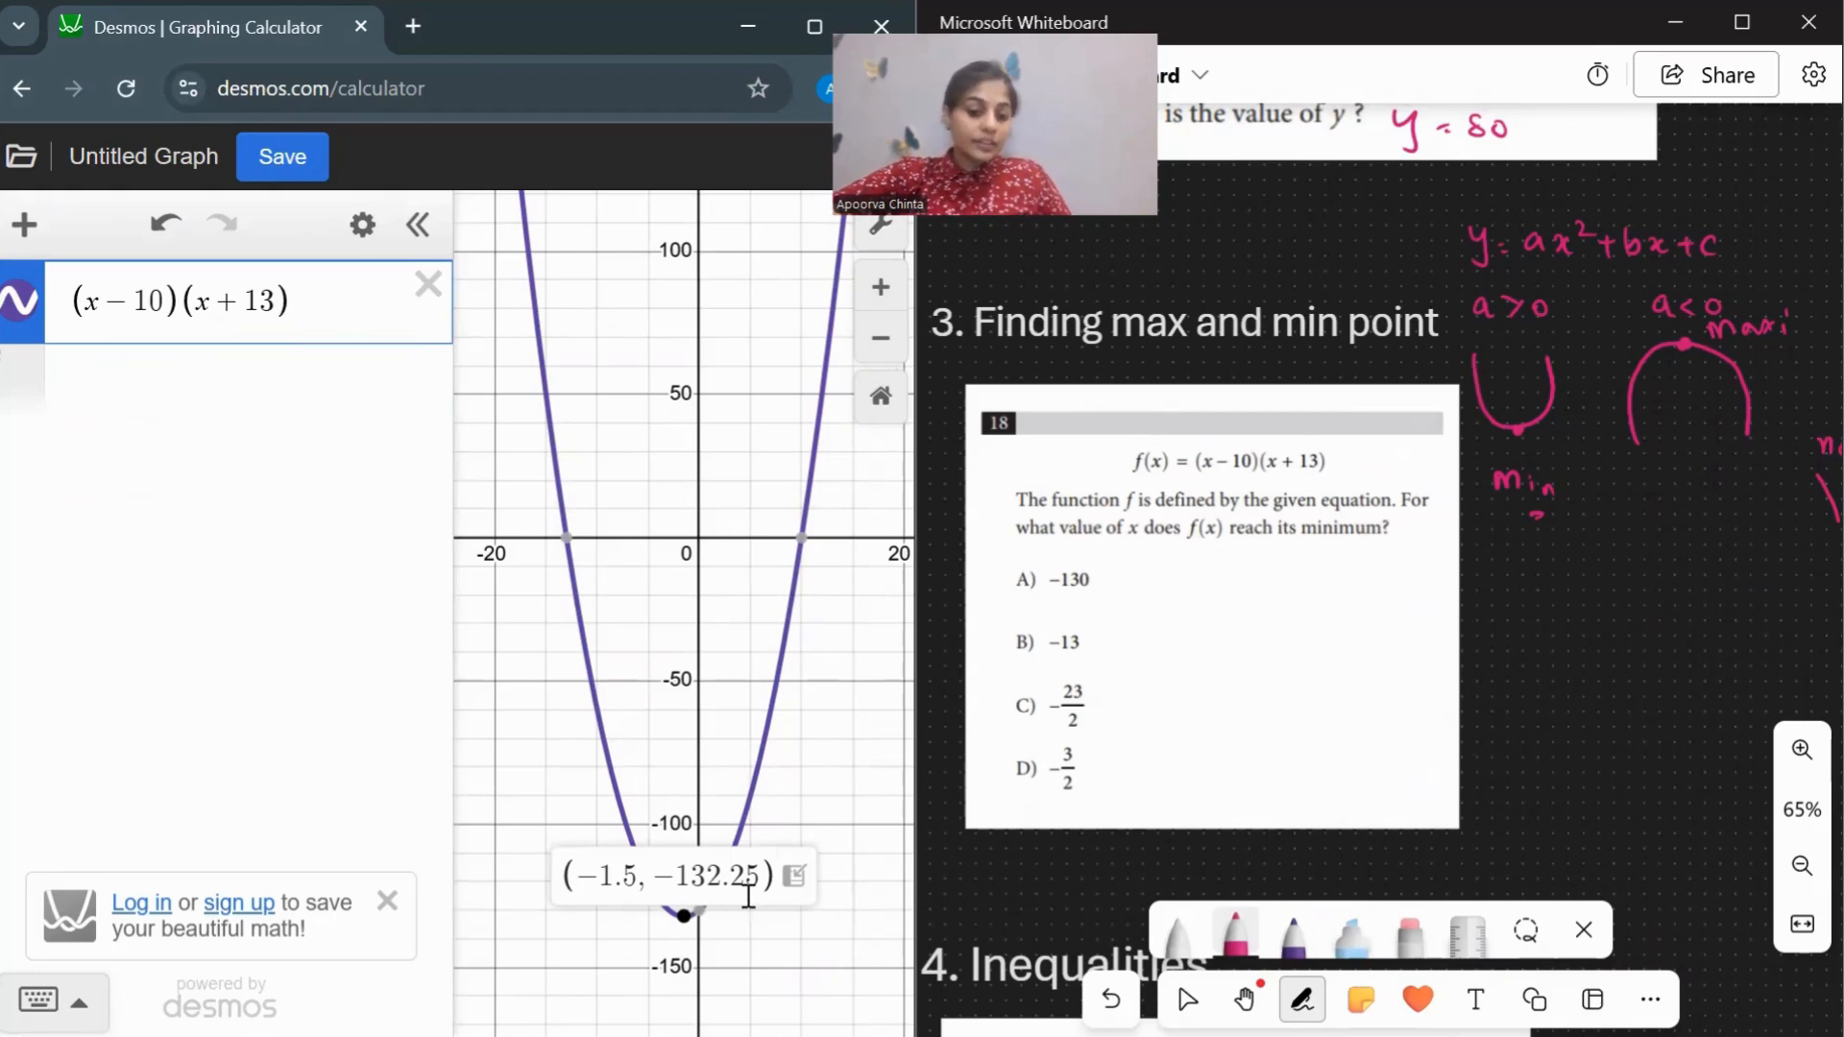
click(1187, 999)
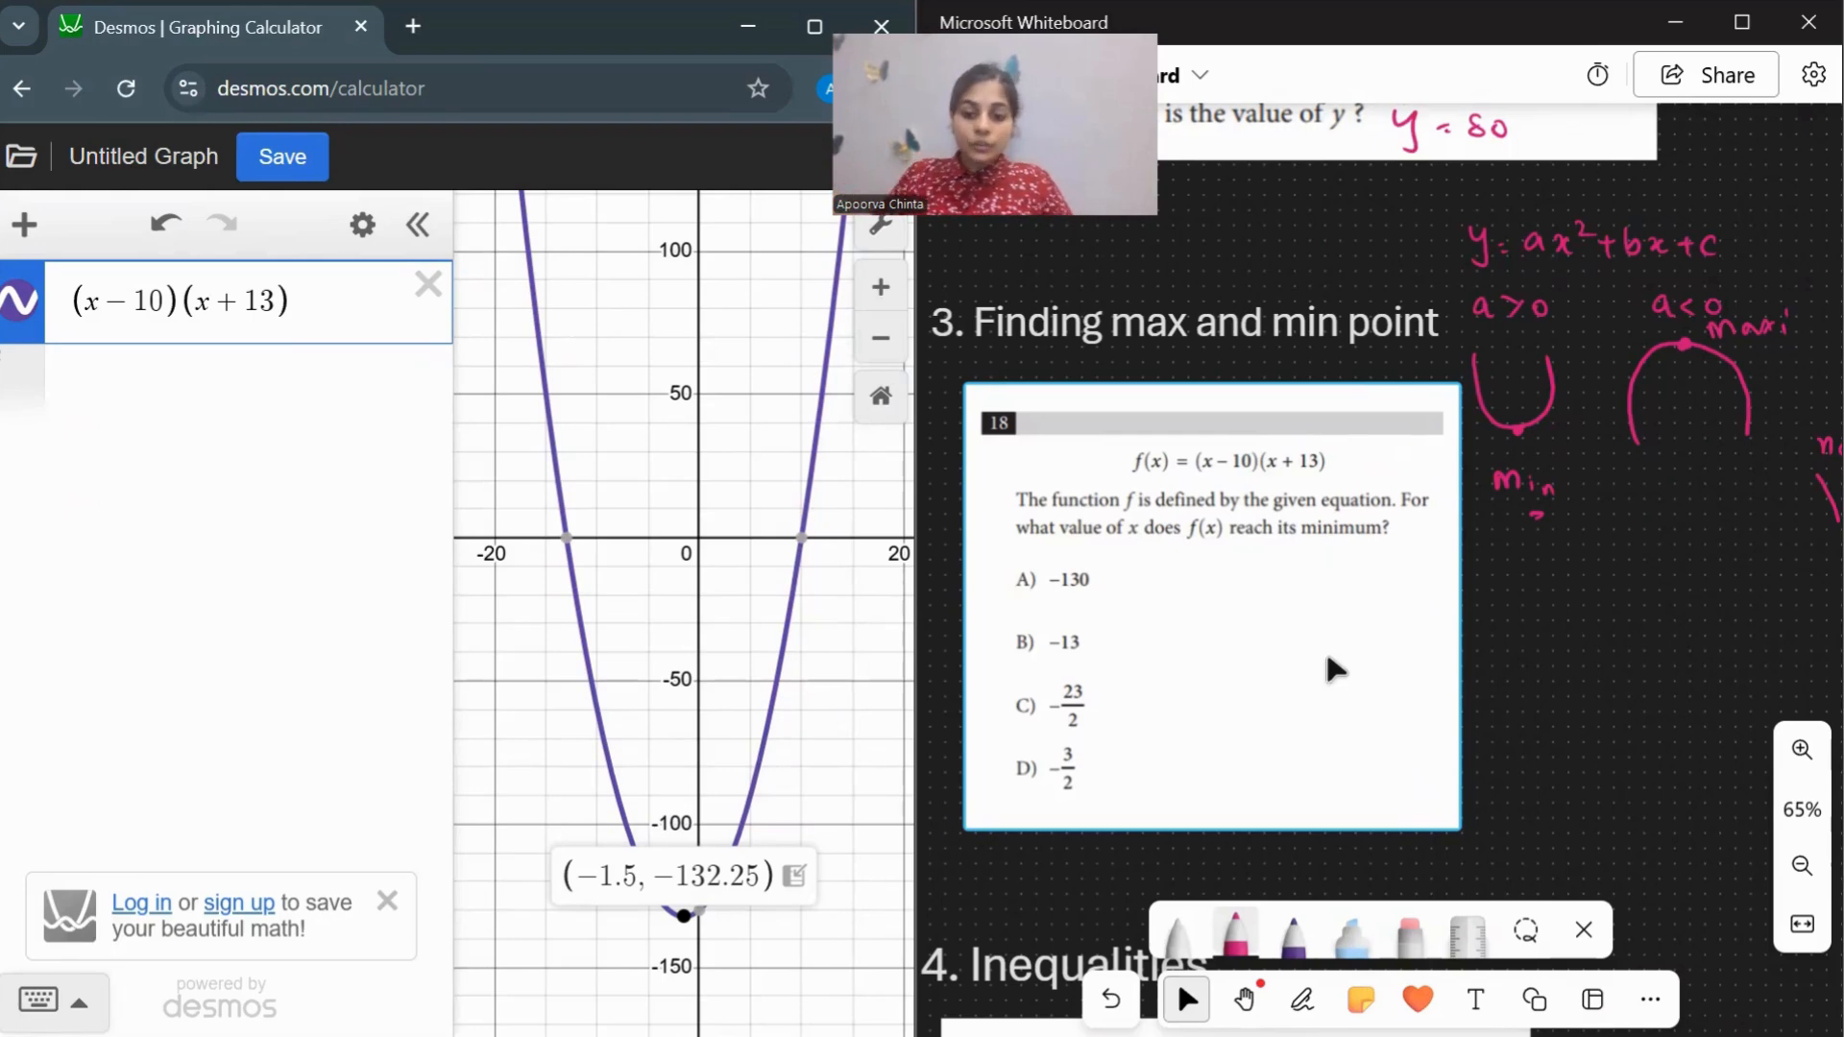
key(alt+w)
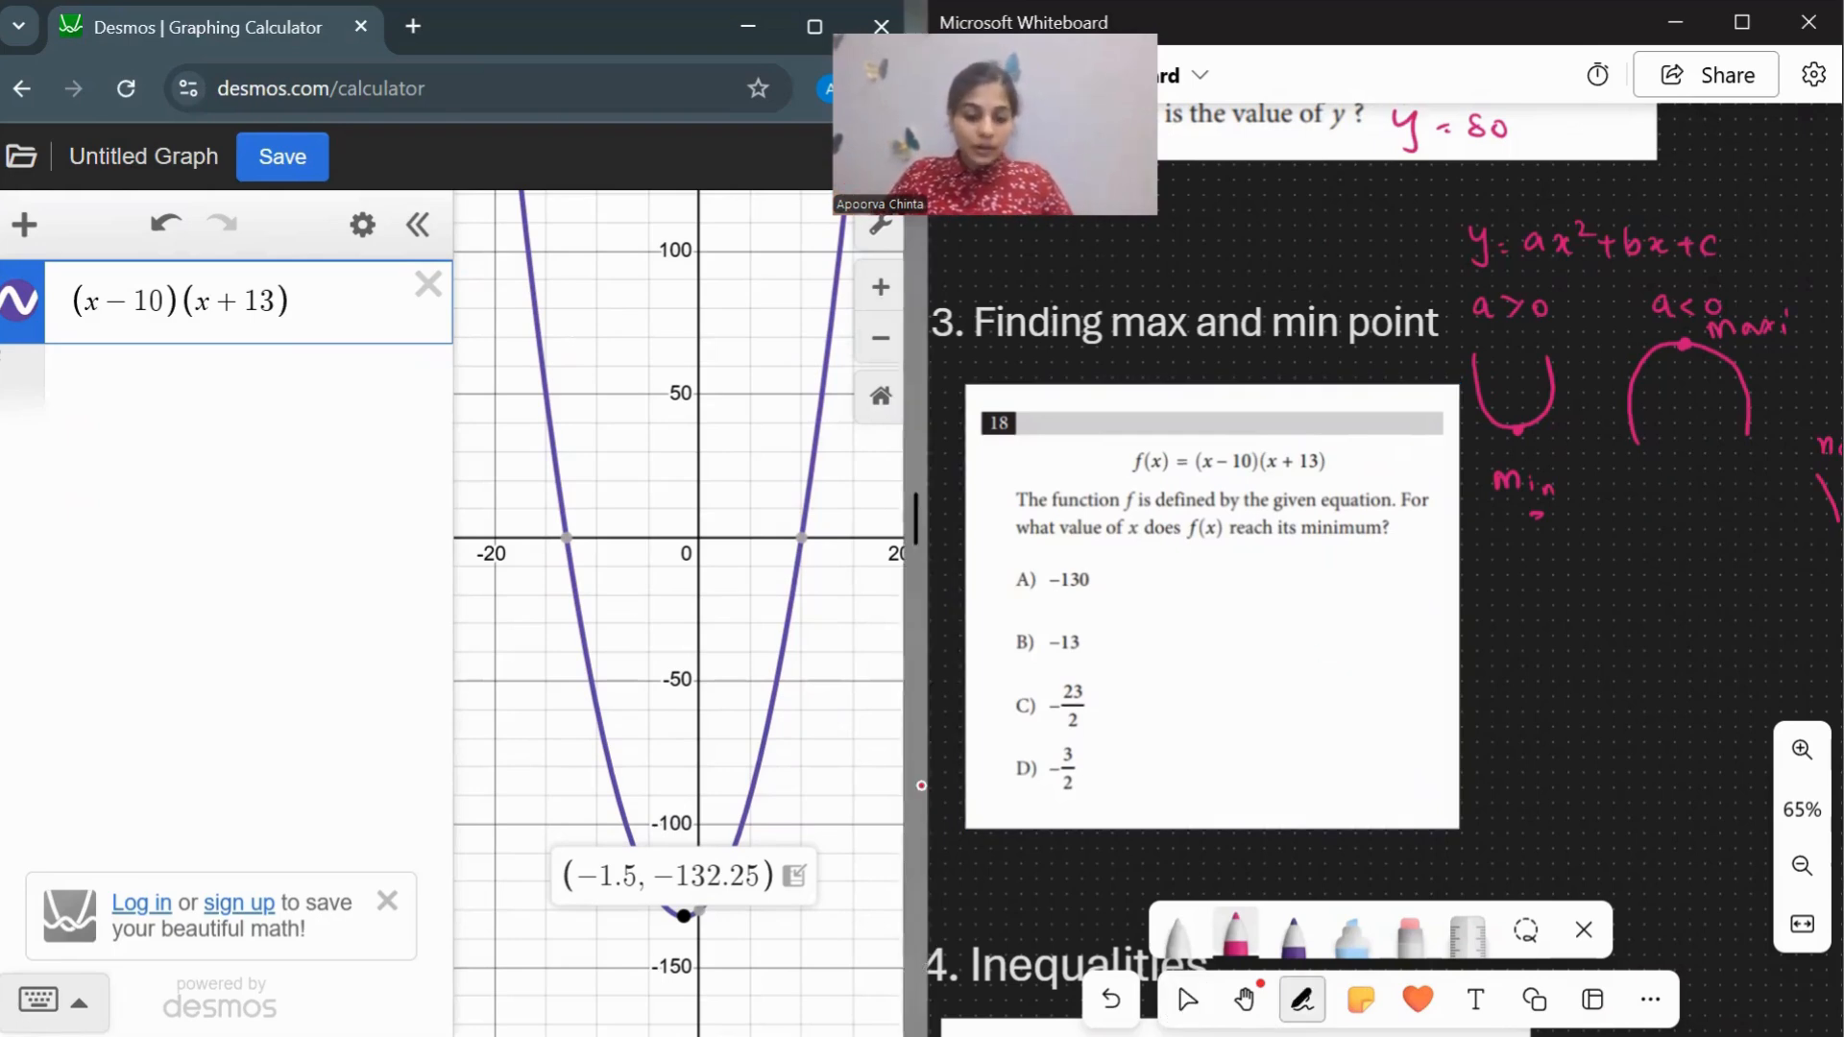
drag(996, 768, 1053, 745)
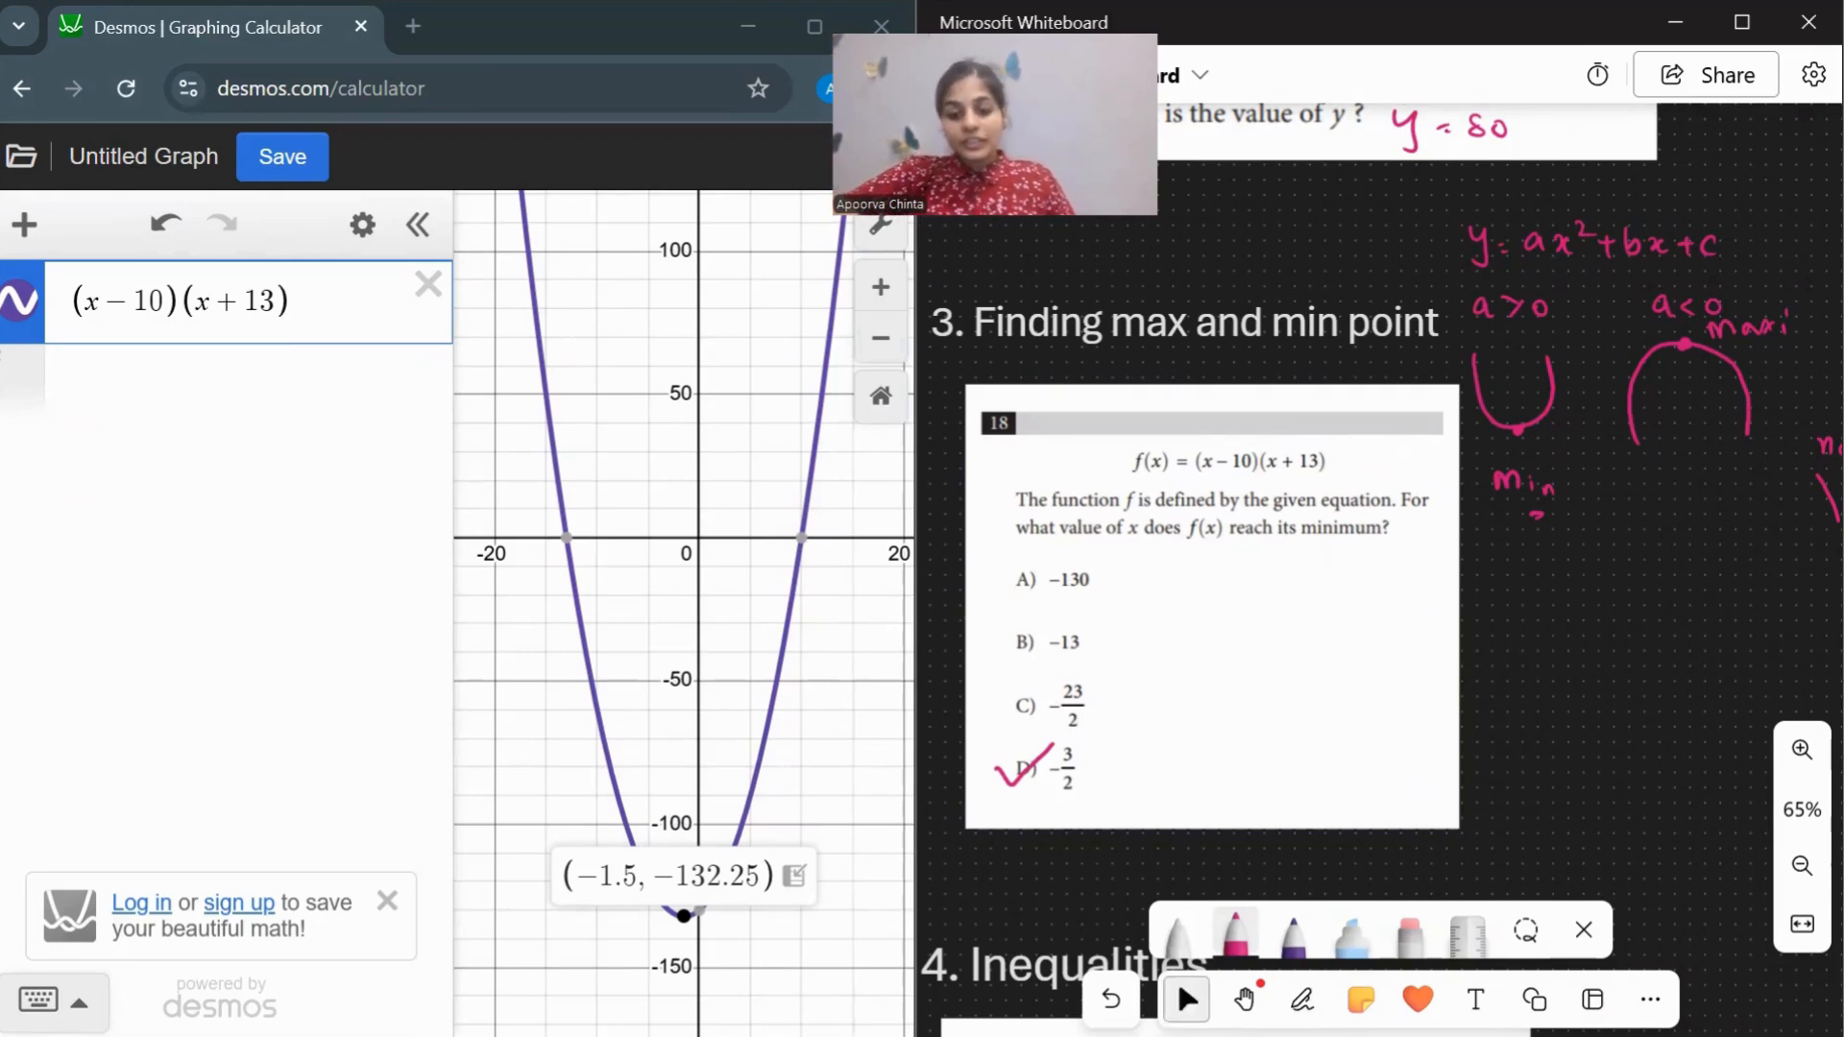
In Desmos, replace the (x − 10)(x + 13) function with the inequality 2x − y > 883 from question 19.
scroll(1344, 576, down, 5)
scroll(921, 786, down, 3)
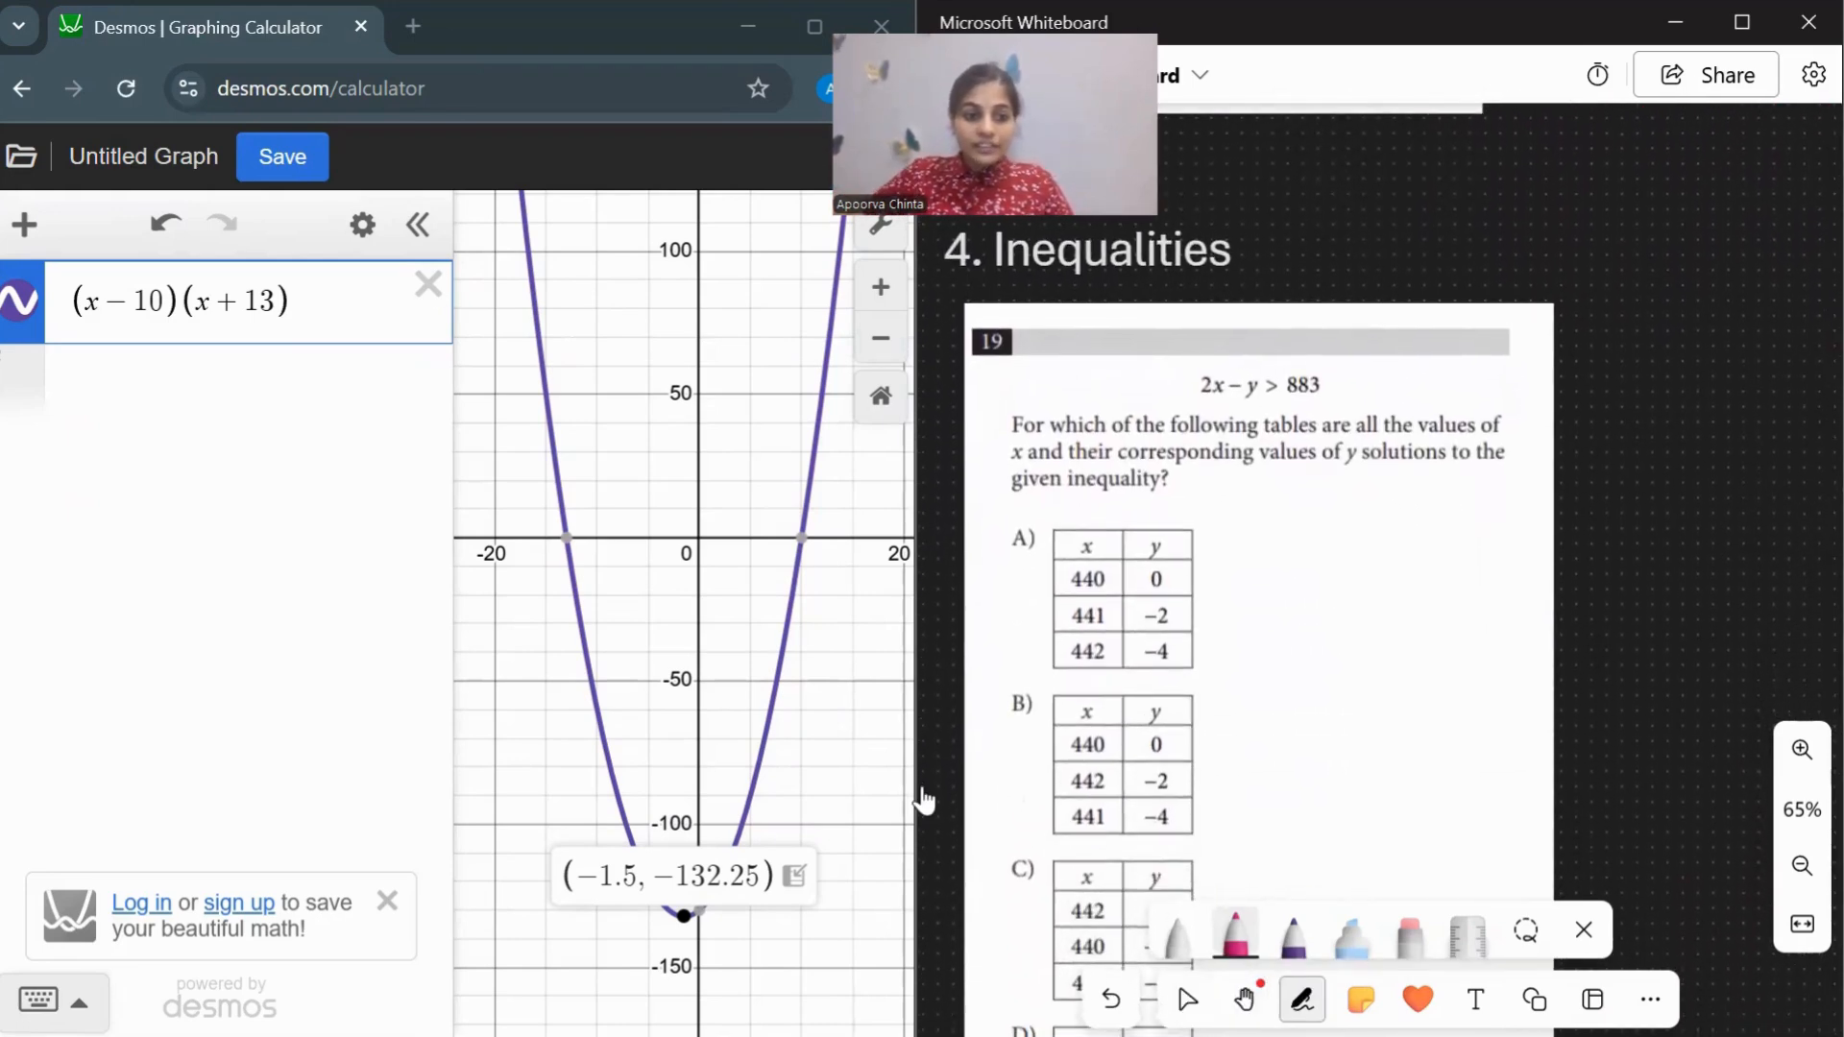
click(428, 284)
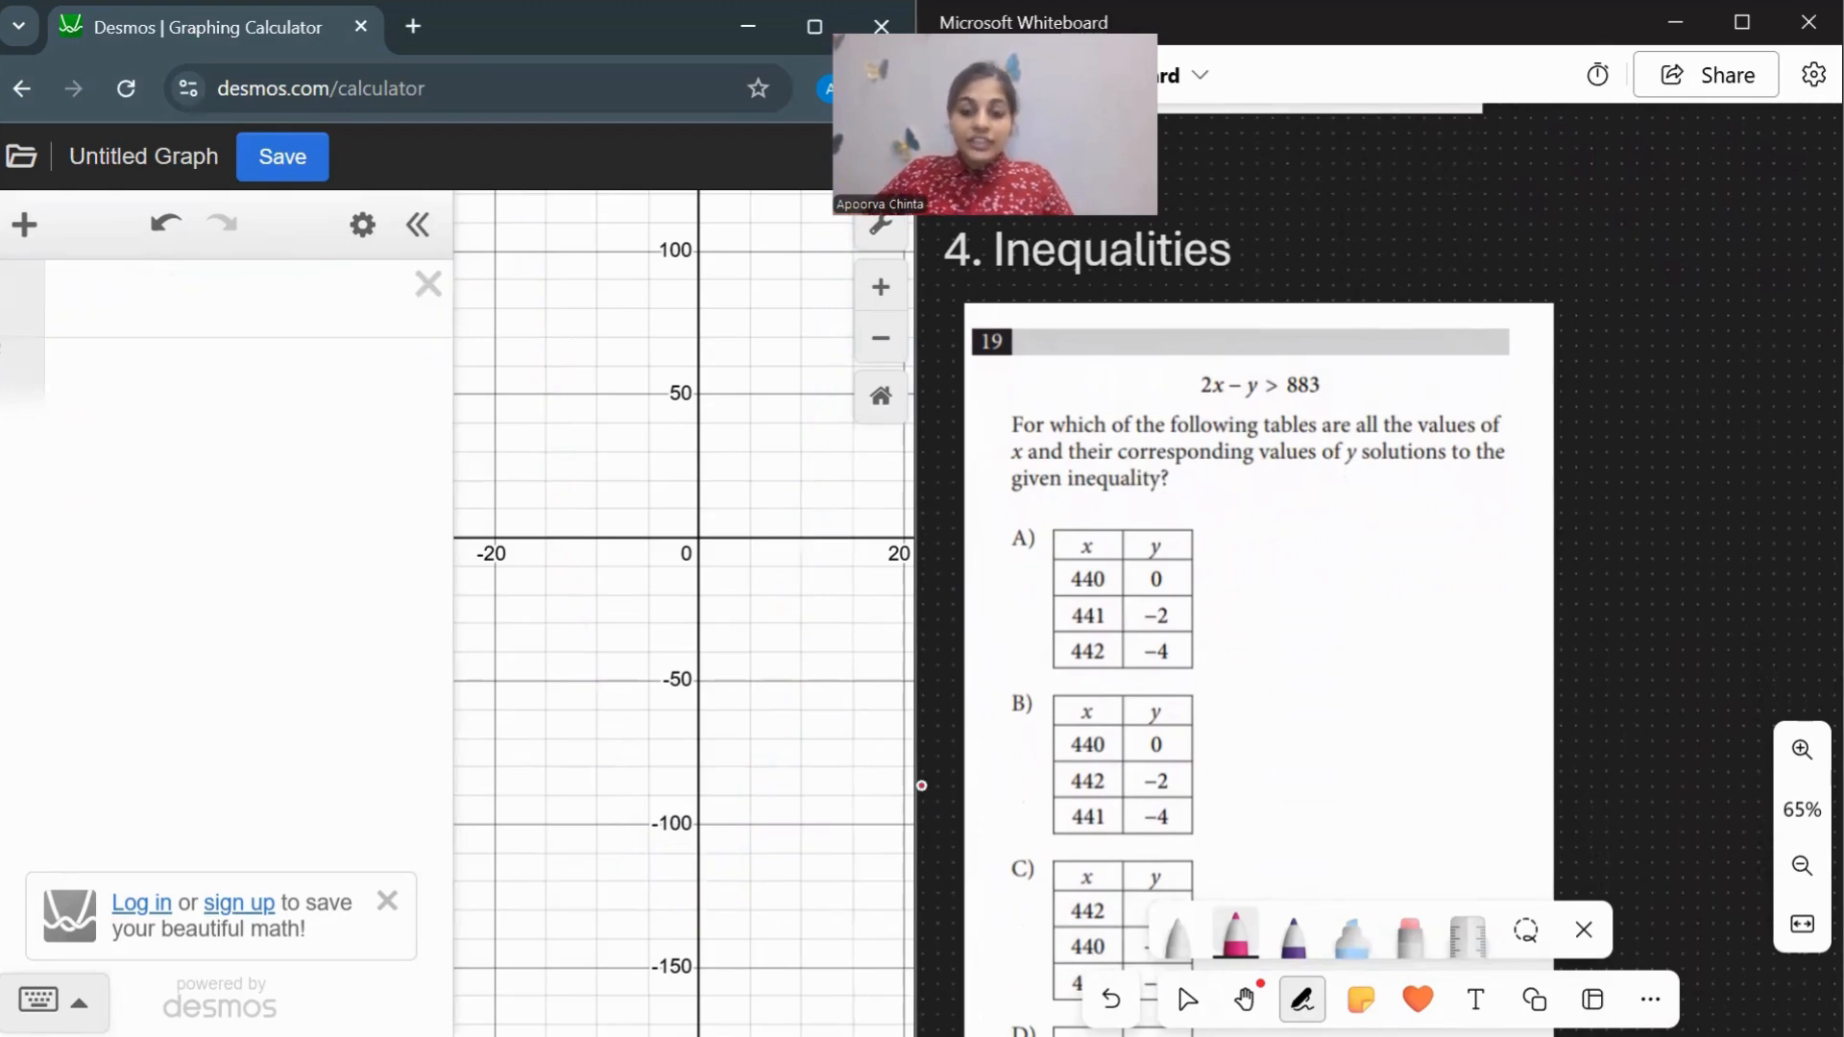
text(2)
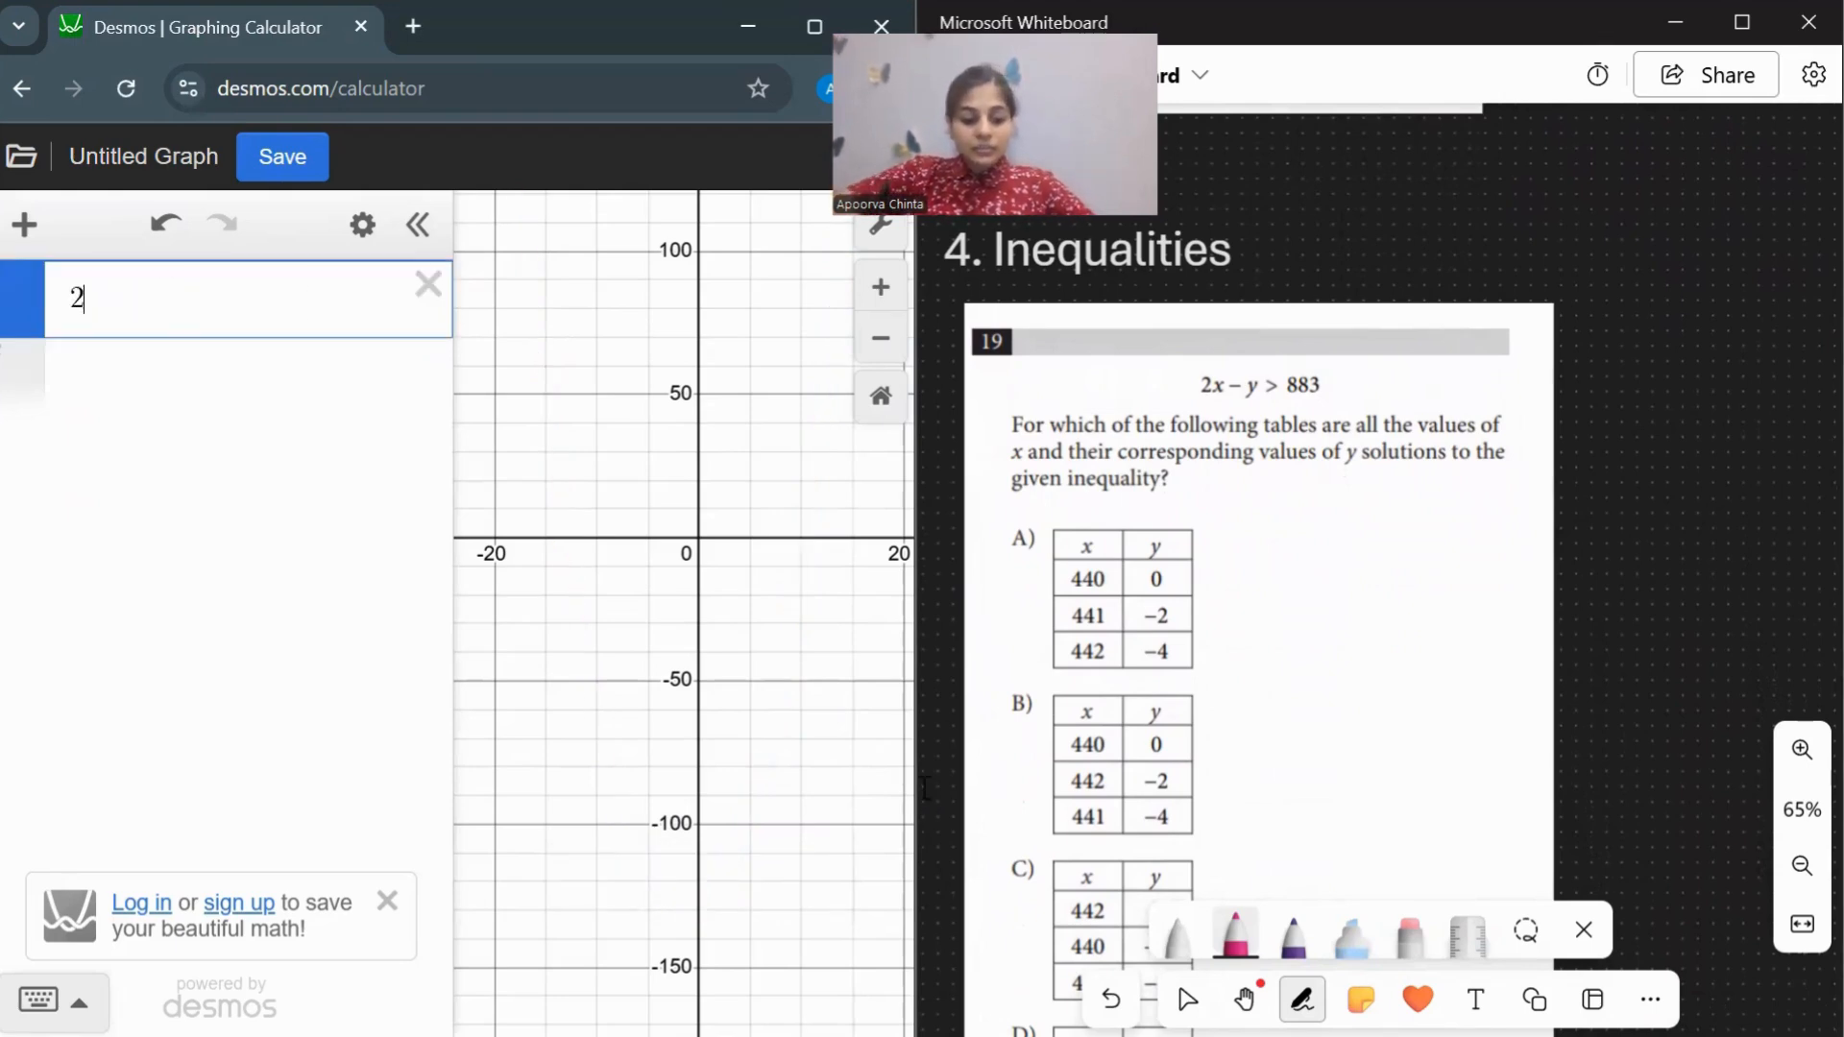
text(x-y>)
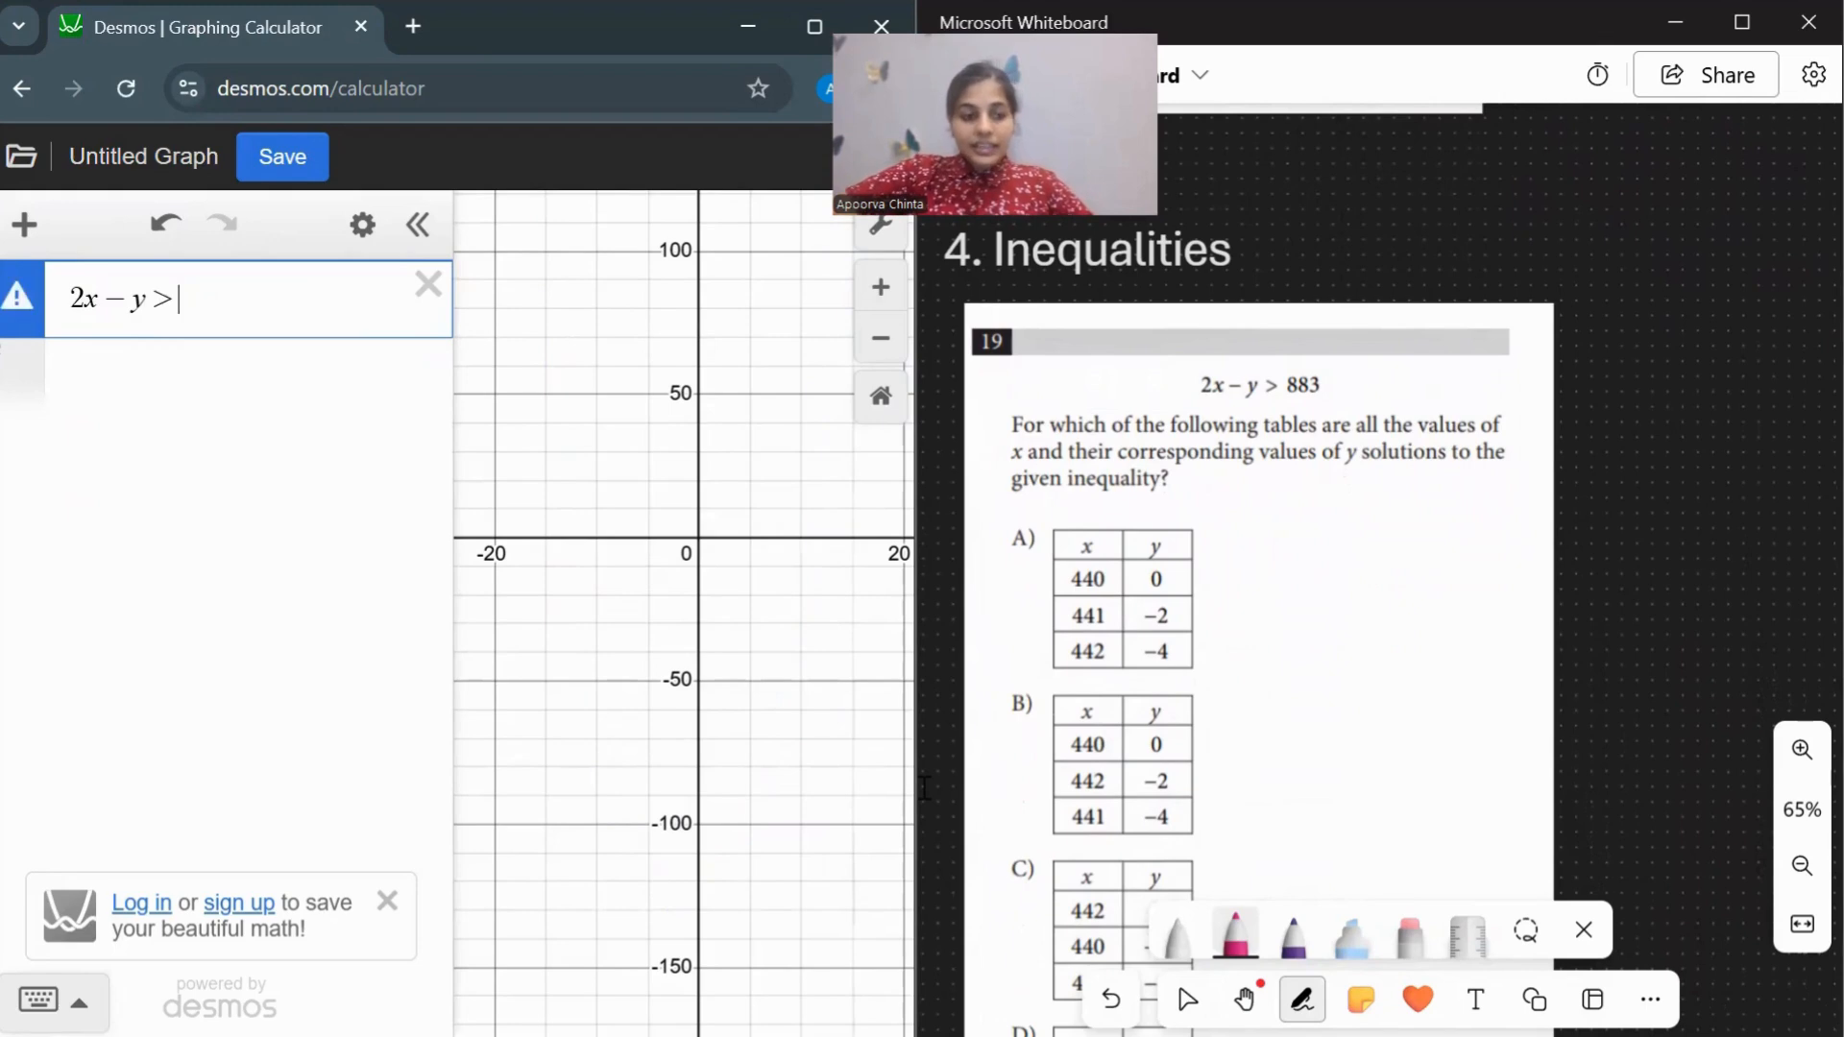
text(88)
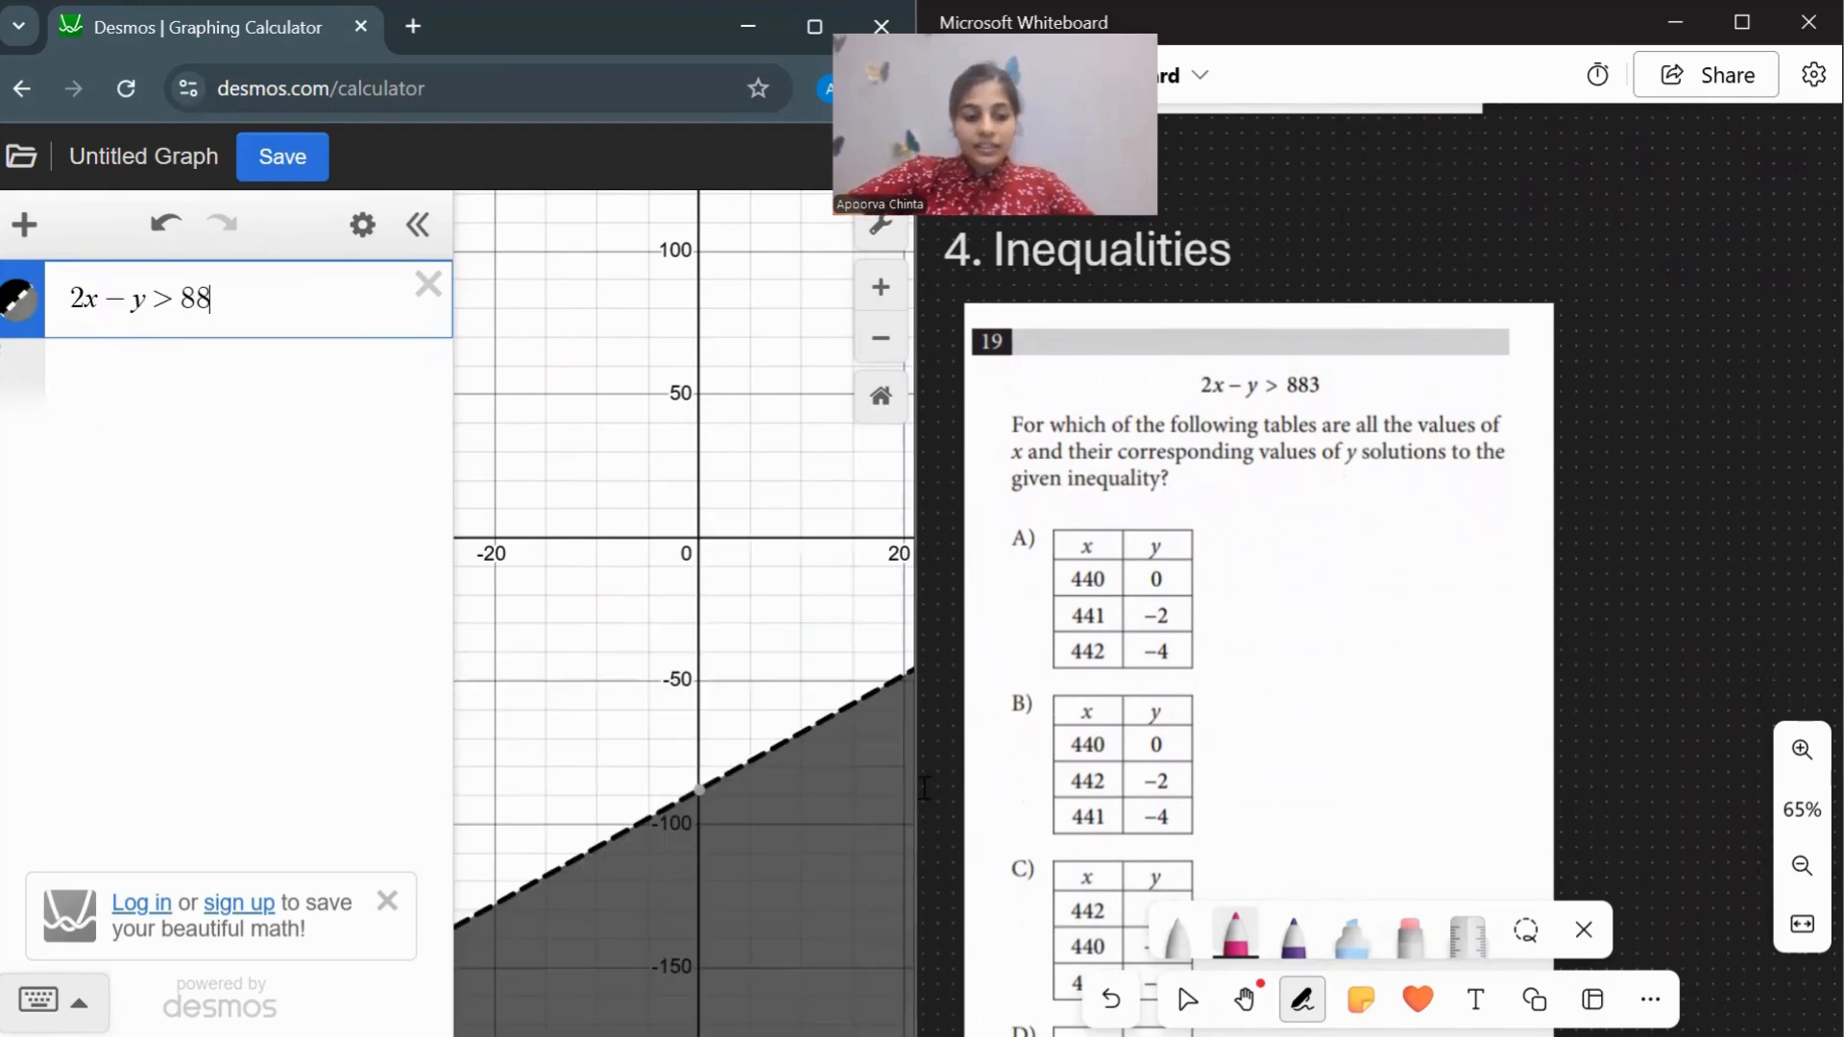
text(3)
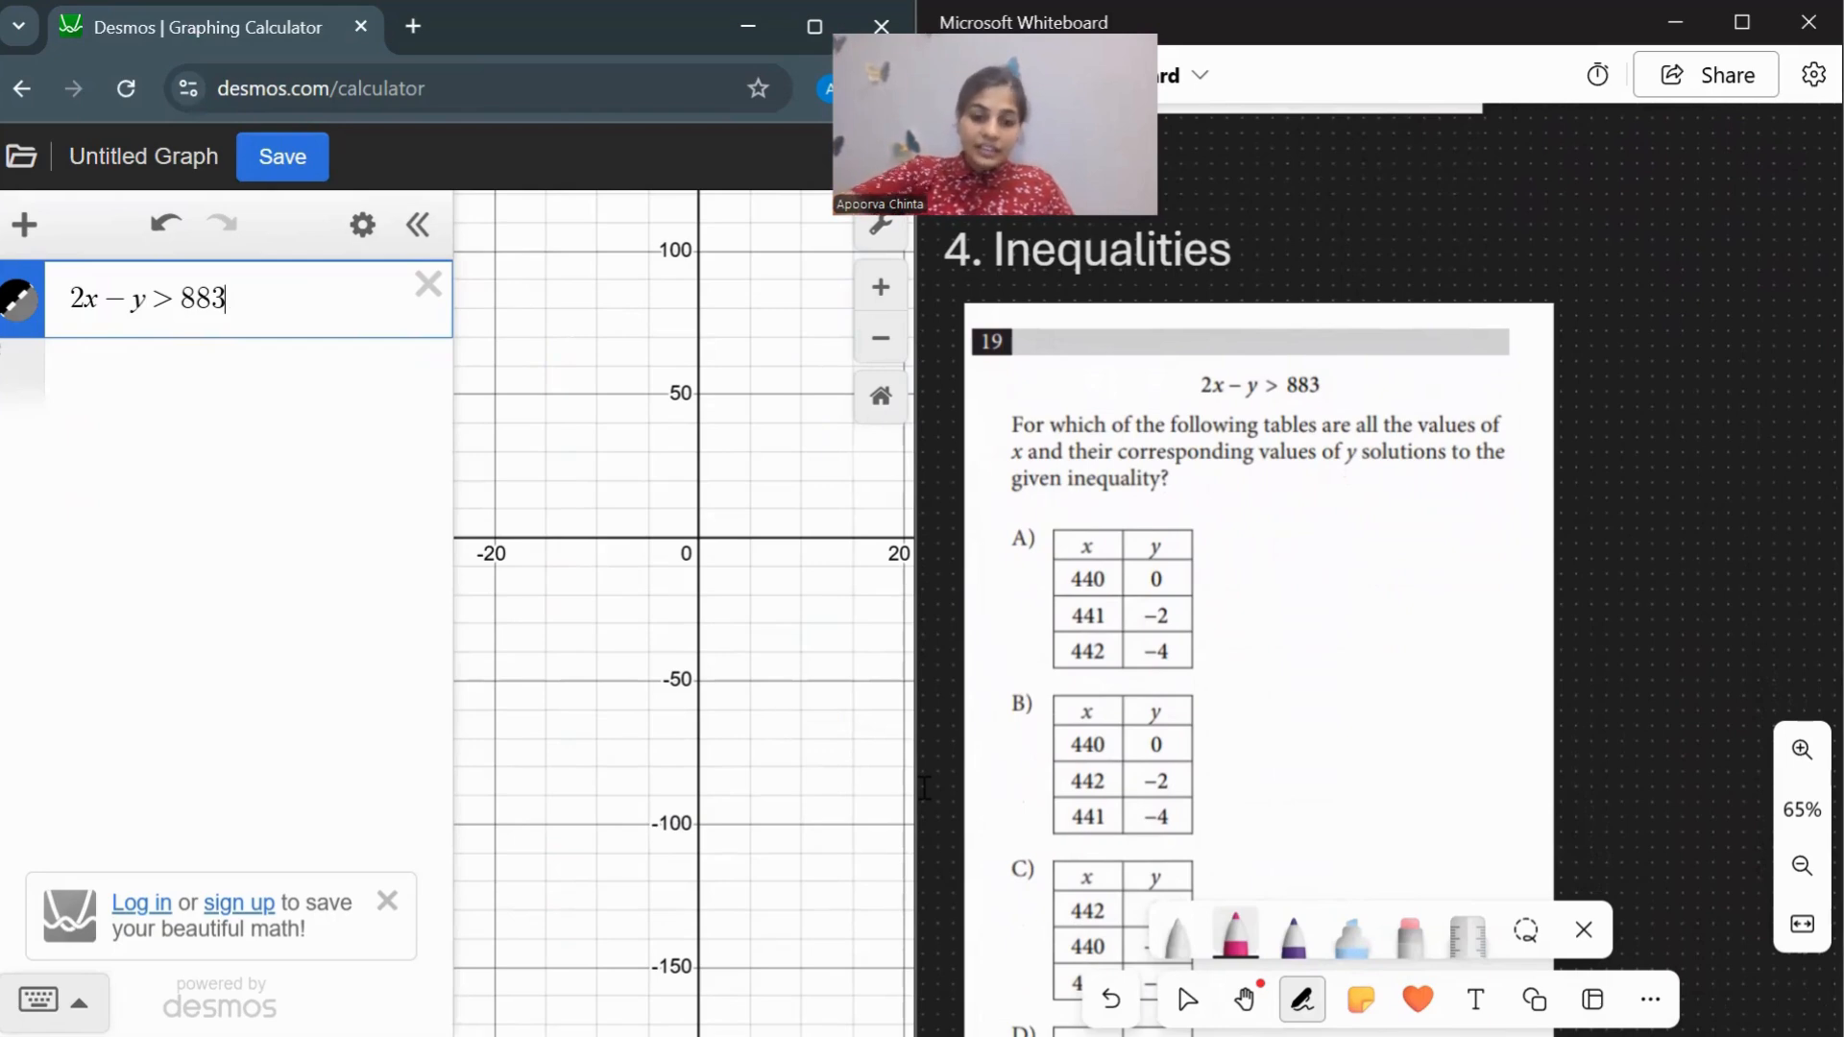
Examine the dashed boundary and shaded region of 2x − y > 883, from the y-axis crossing to x-values near 400.
drag(769, 816, 657, 333)
drag(672, 864, 701, 309)
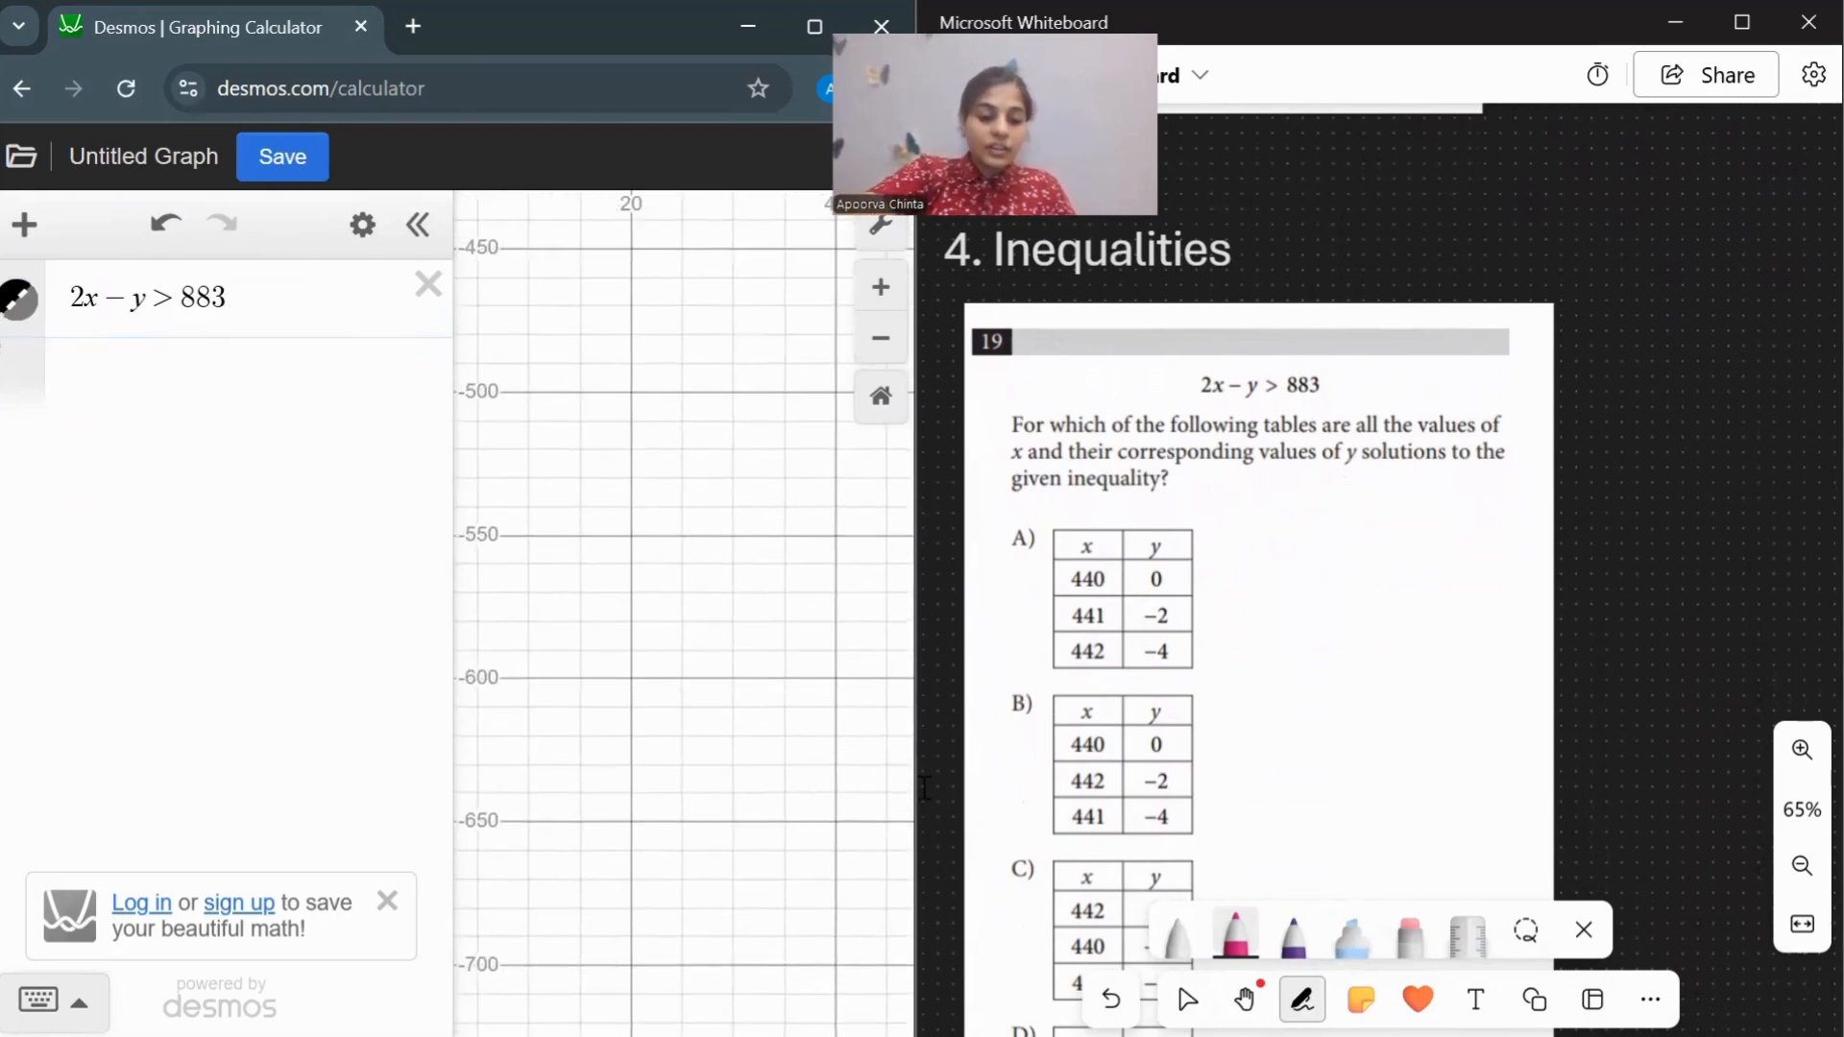
scroll(682, 615, down, 5)
mouse_move(672, 816)
mouse_down()
mouse_move(610, 672)
mouse_move(595, 541)
mouse_up()
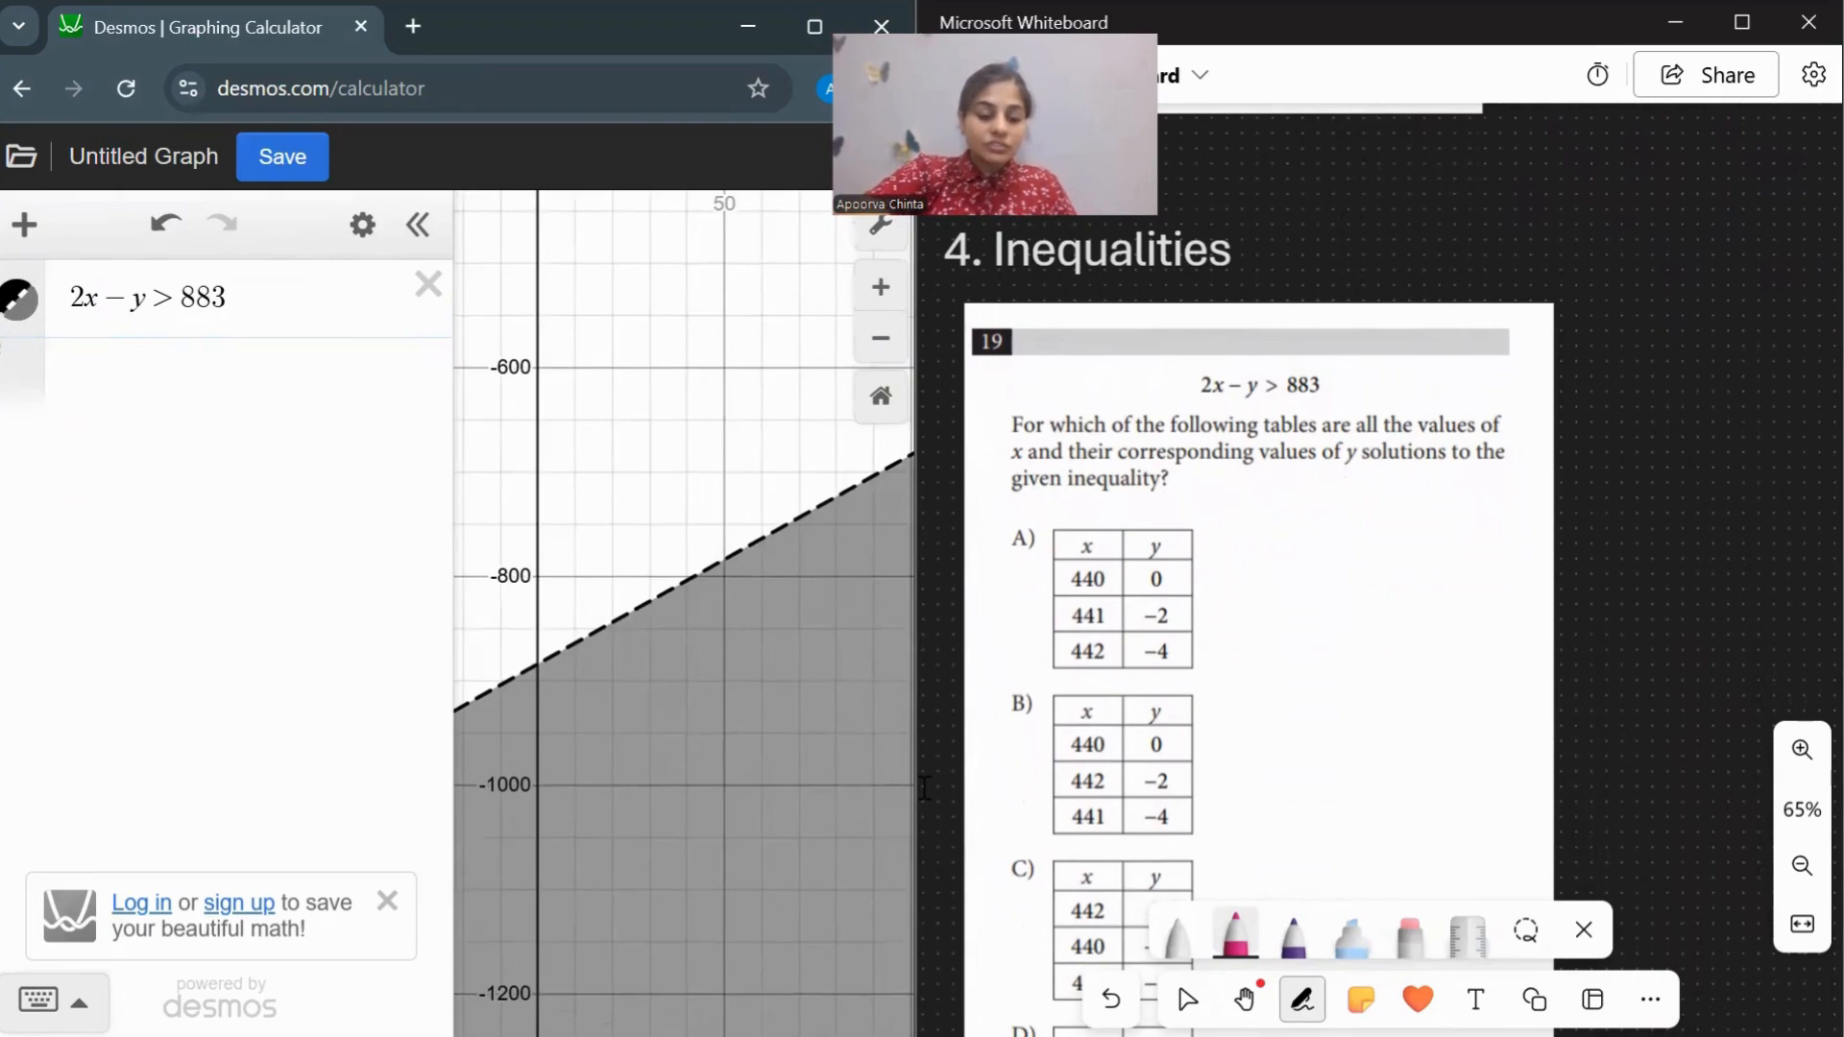
scroll(682, 614, down, 4)
drag(749, 538, 586, 766)
scroll(617, 569, down, 5)
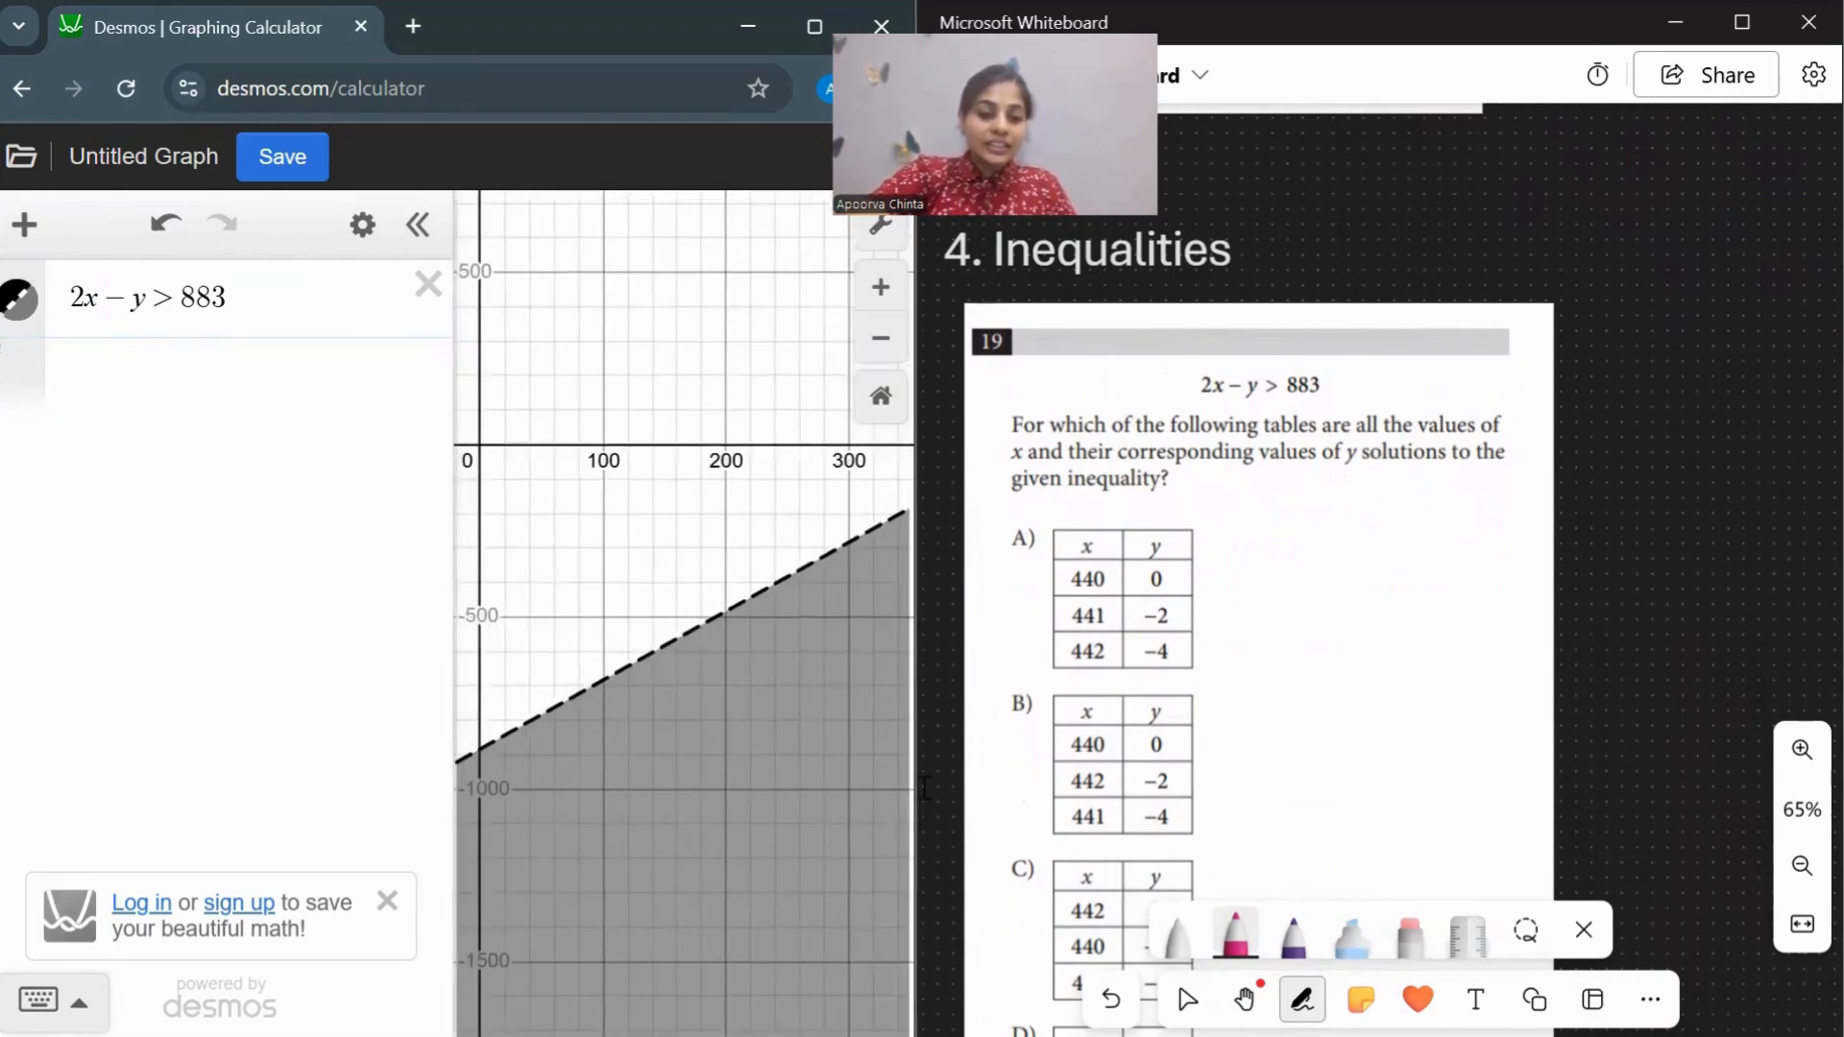
drag(701, 576, 676, 543)
scroll(739, 500, down, 3)
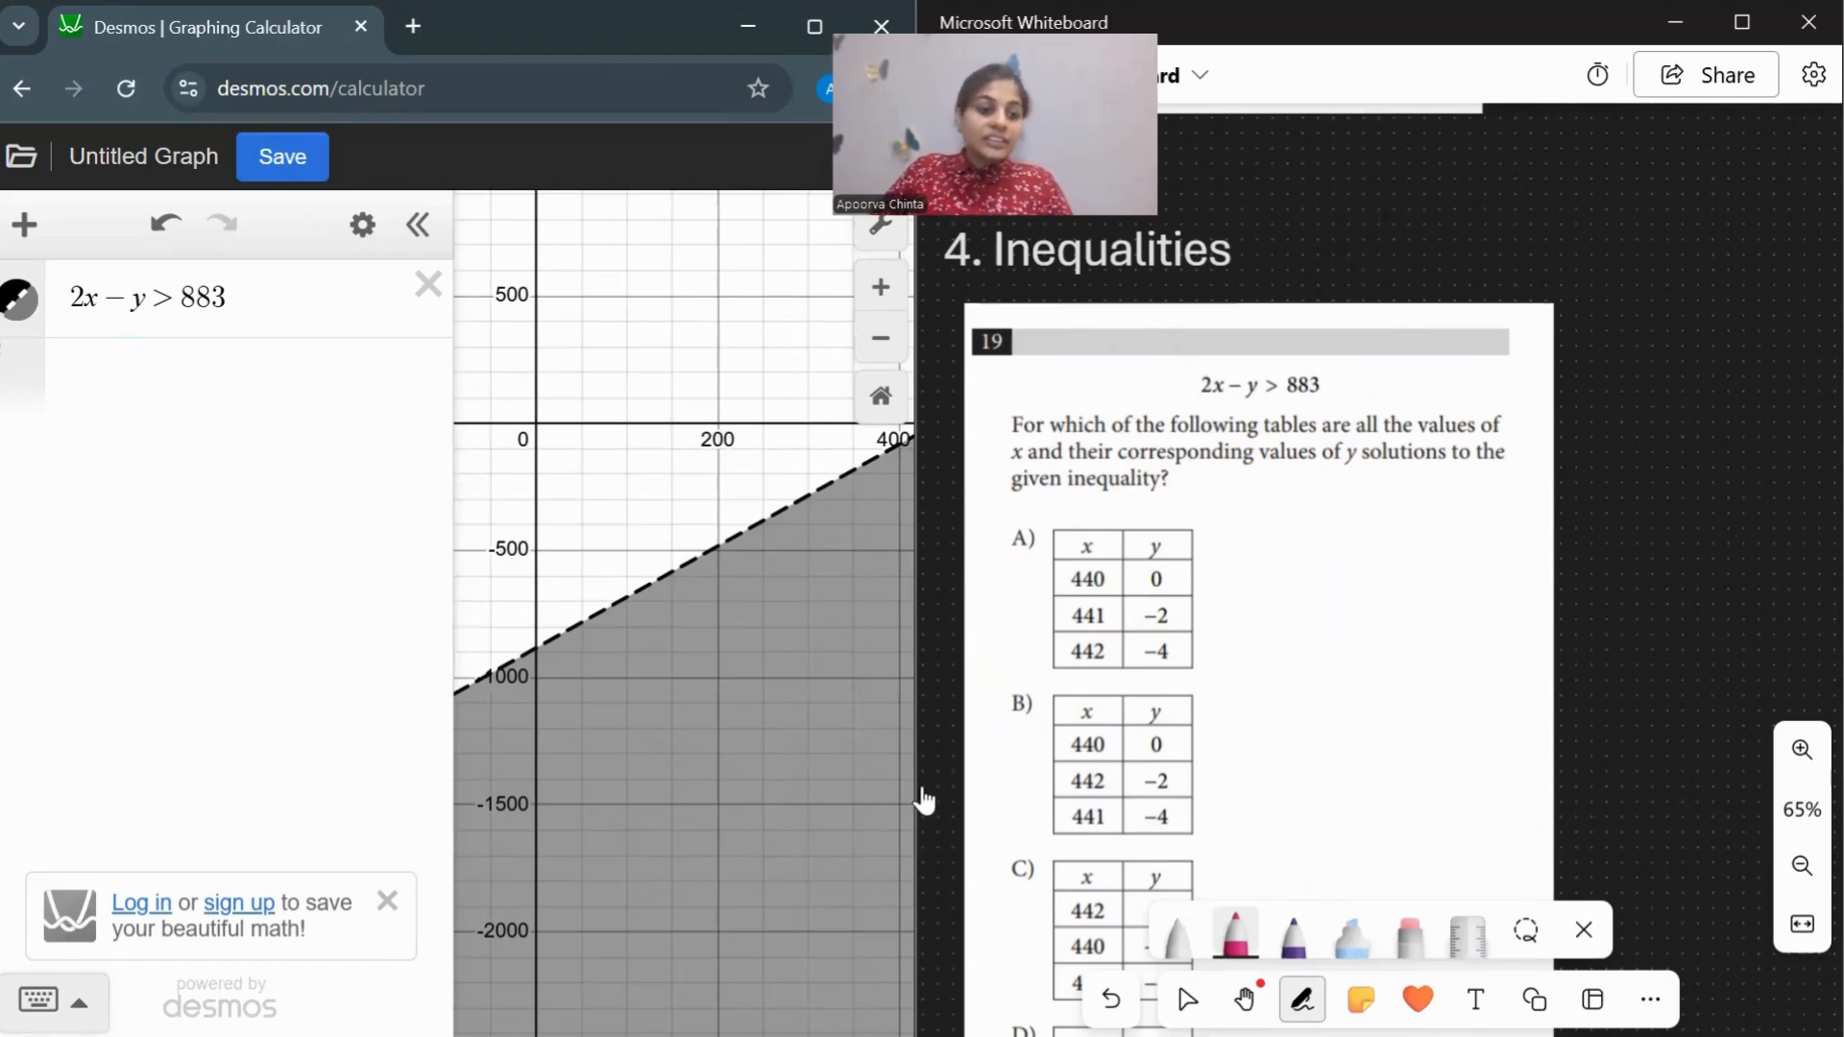
Plot the three points from table A, (440, 0), (441, −2) and (442, −4), as separate expressions.
click(199, 378)
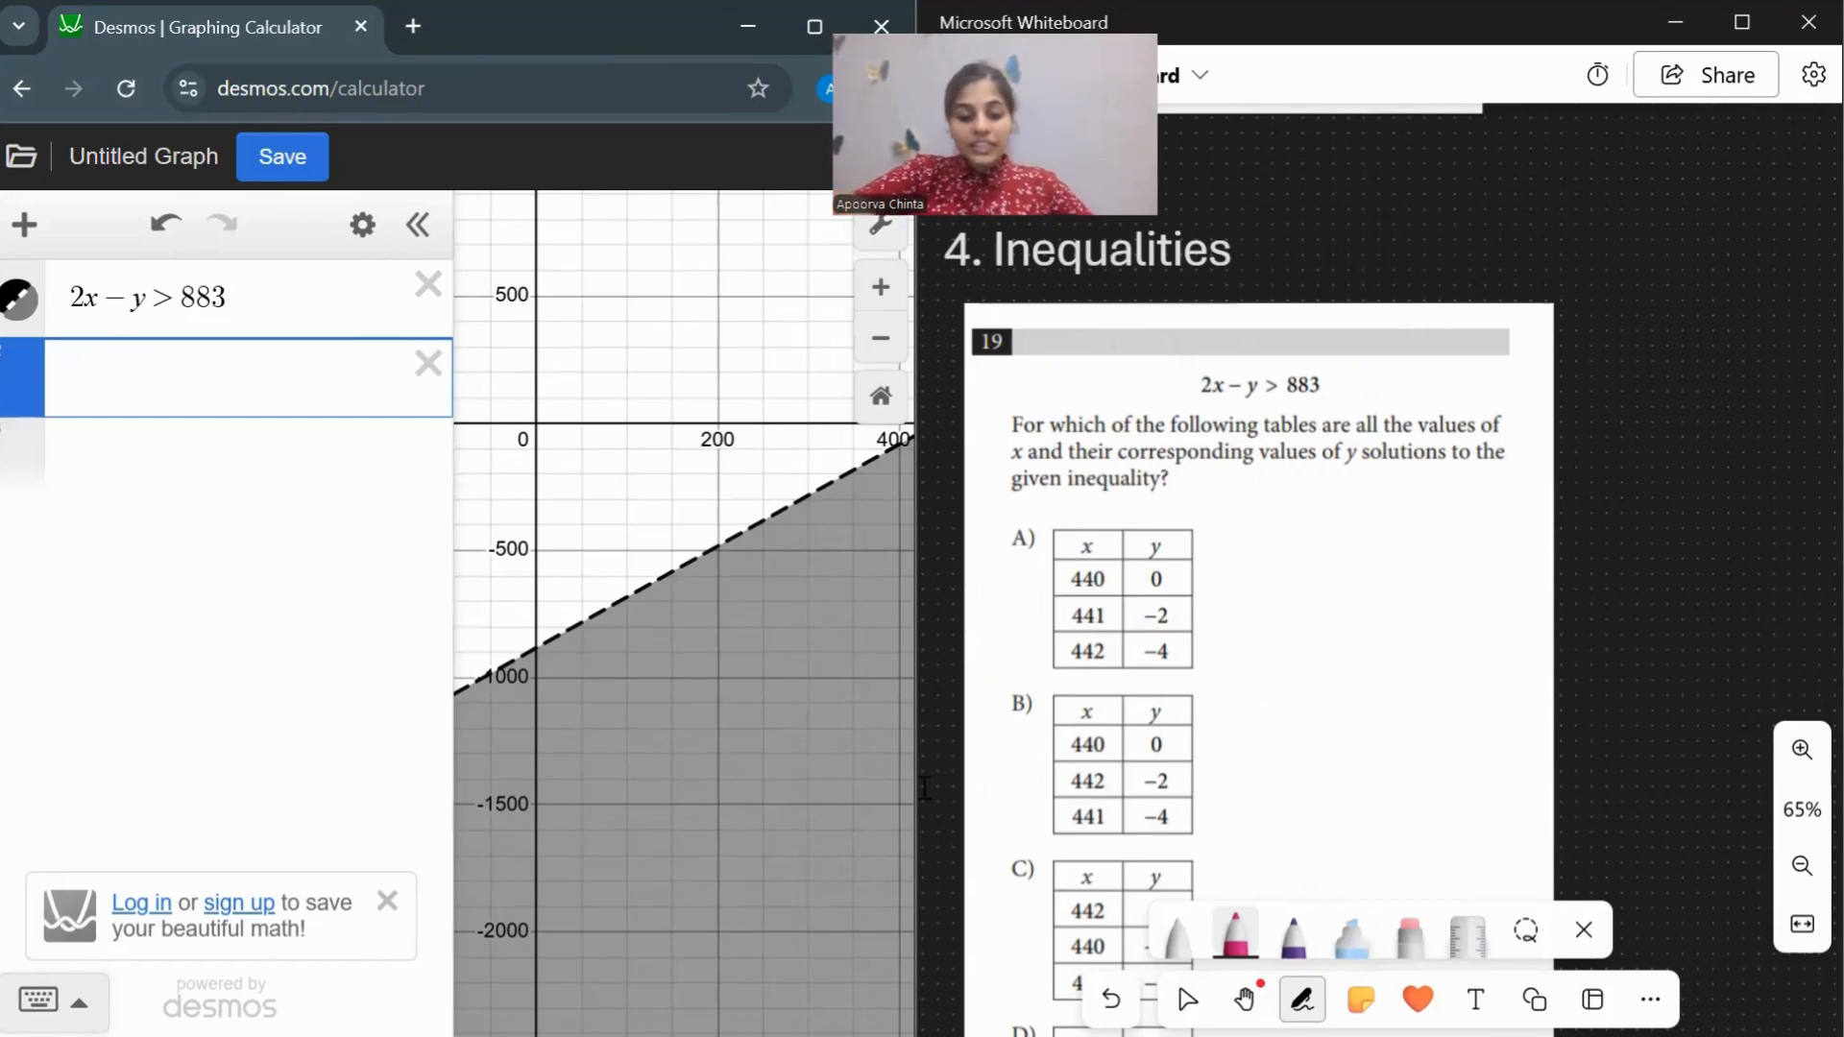
text((44)
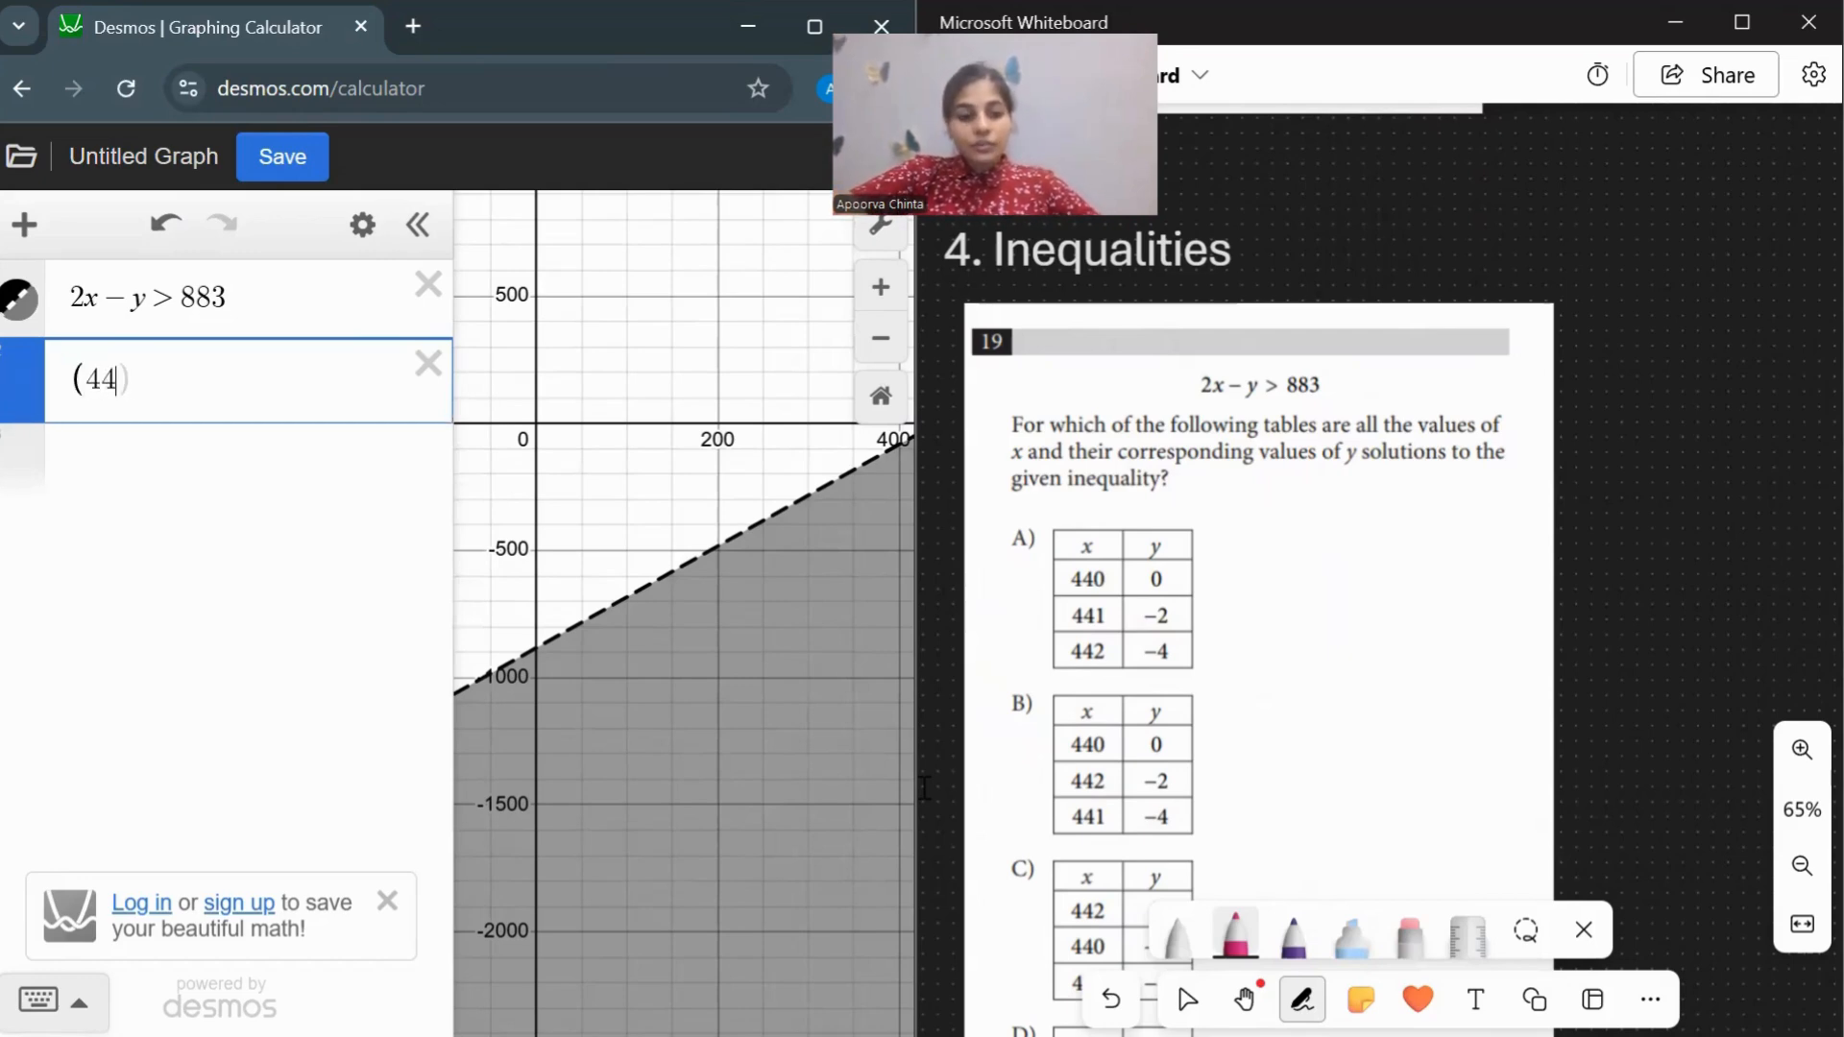
text(0,0))
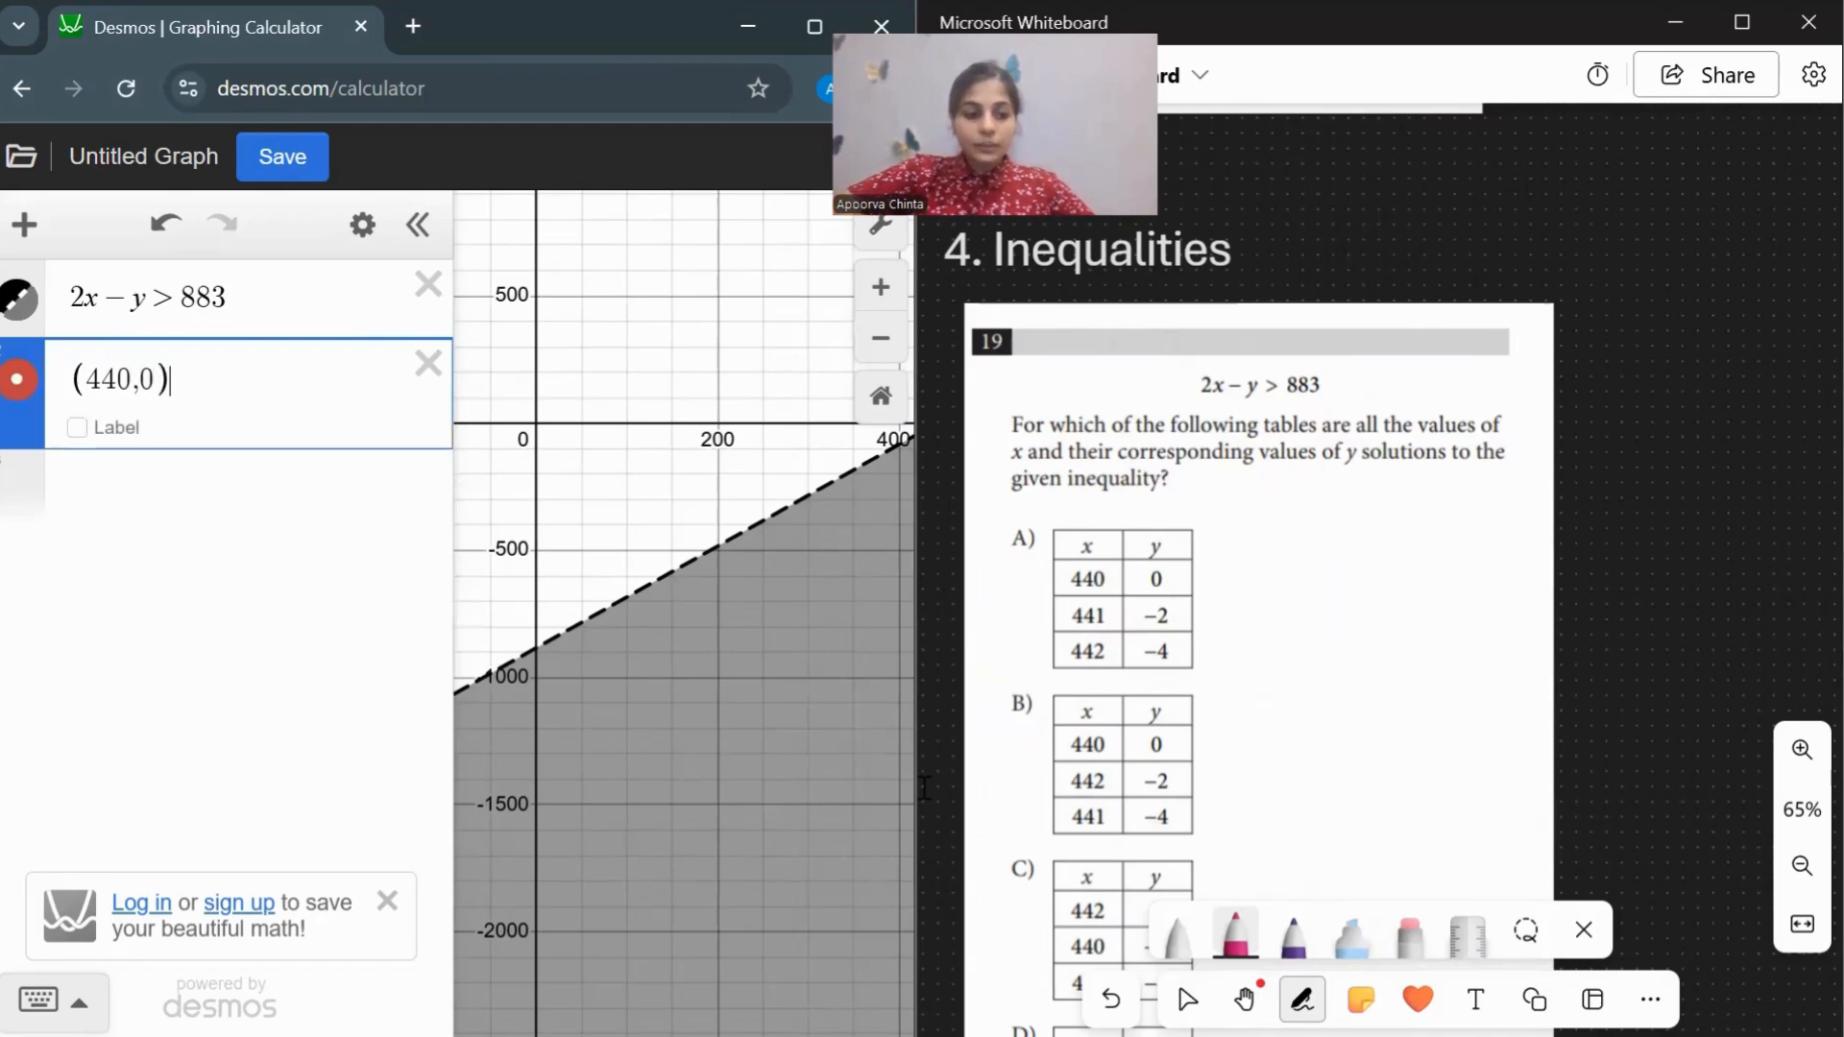
click(322, 506)
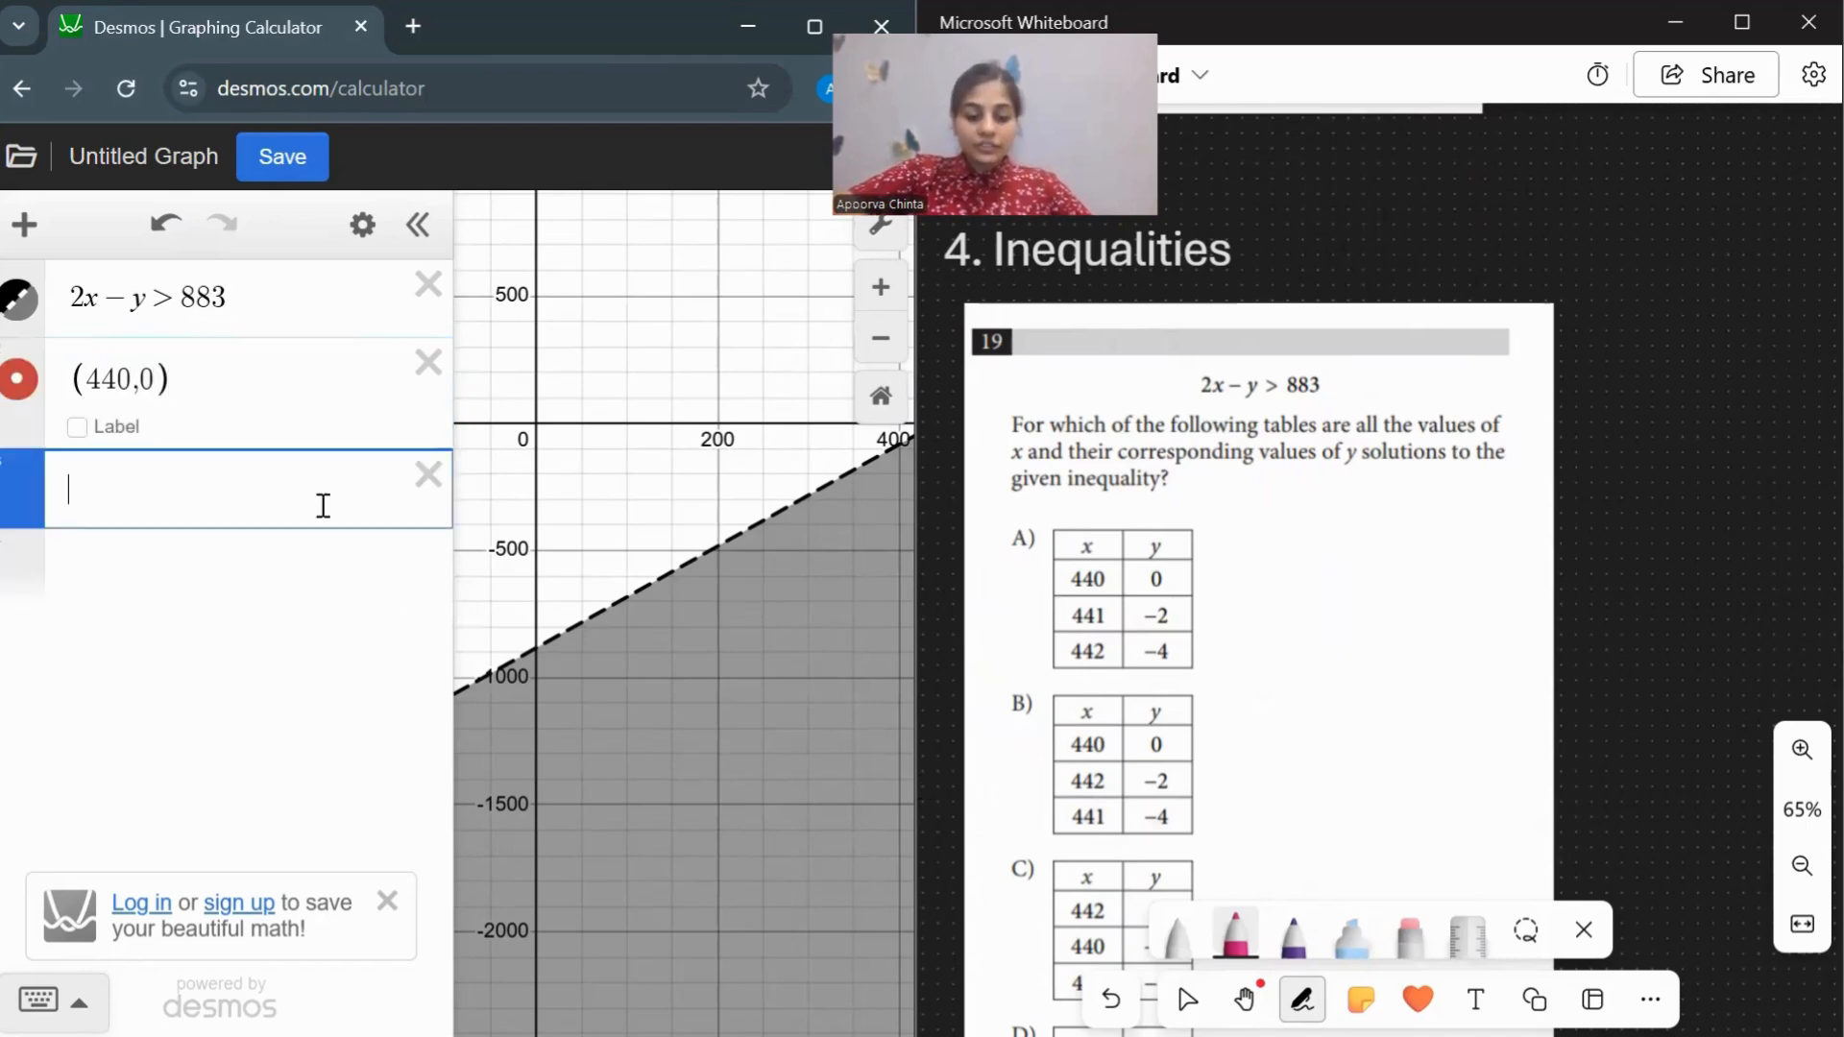
text(()
text(441)
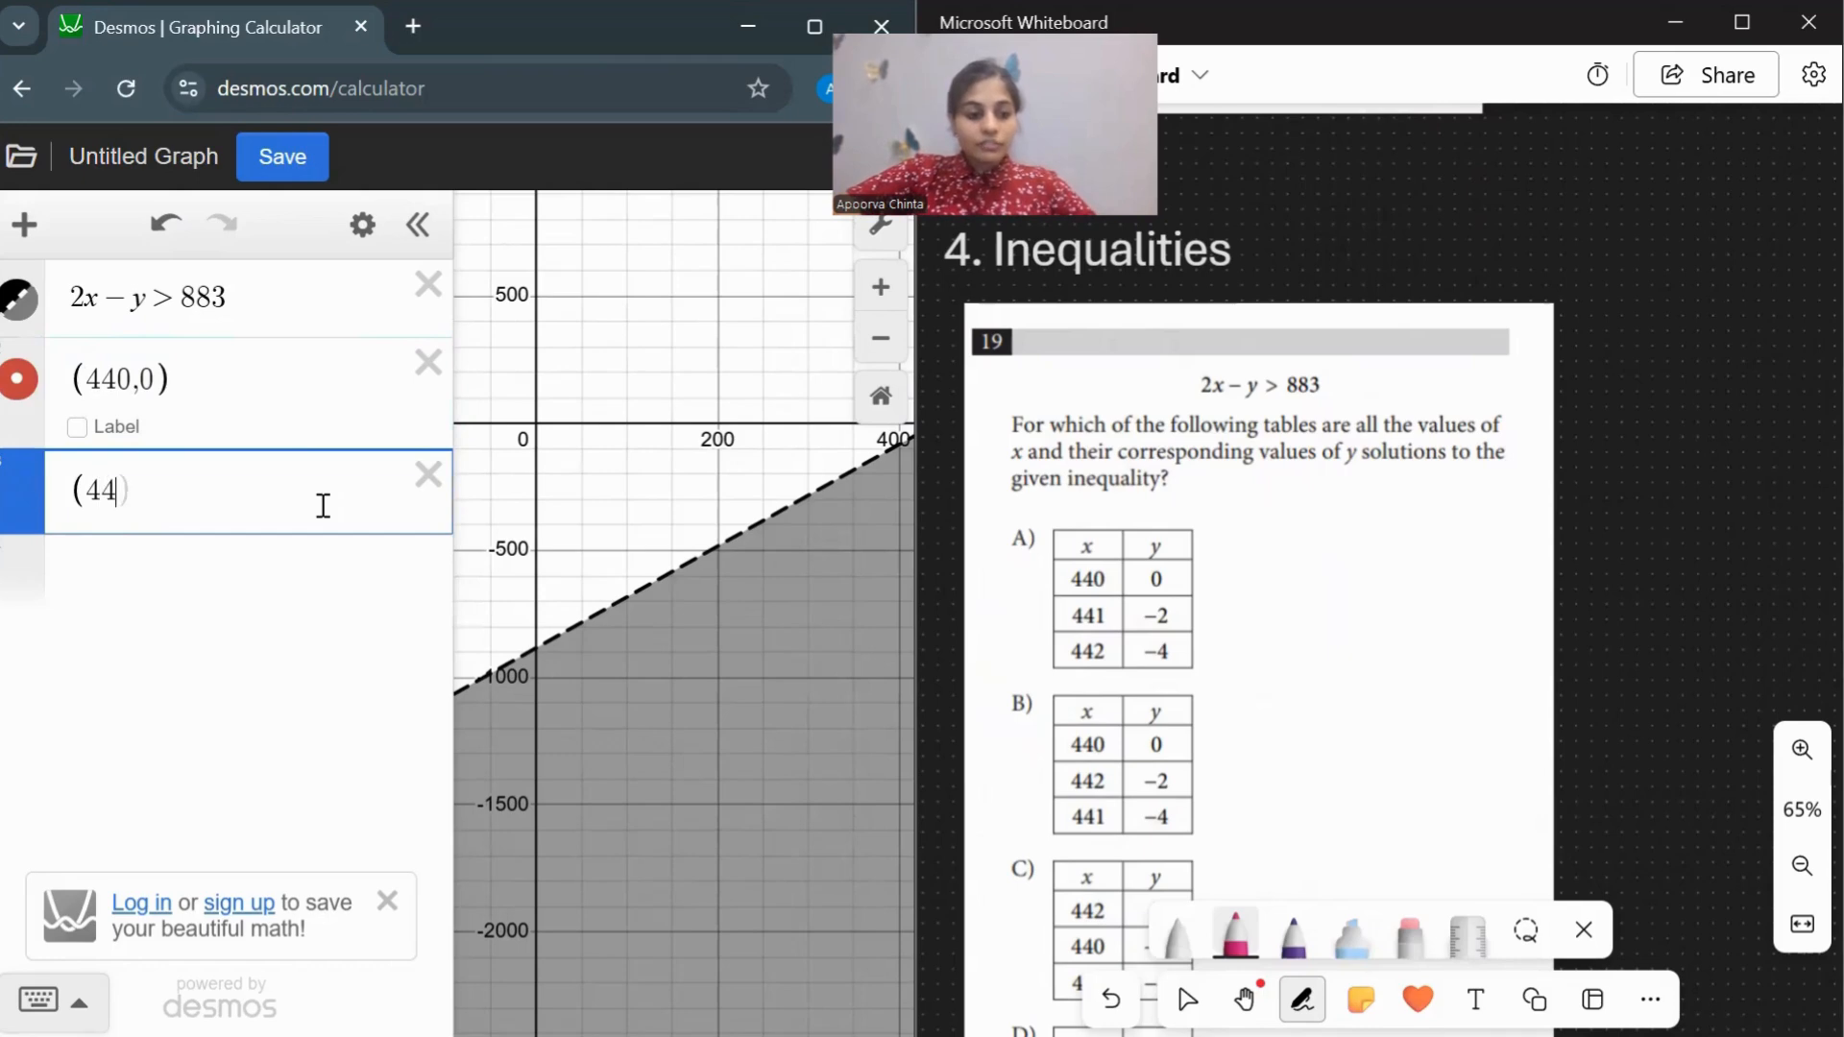
text(,)
text(-2))
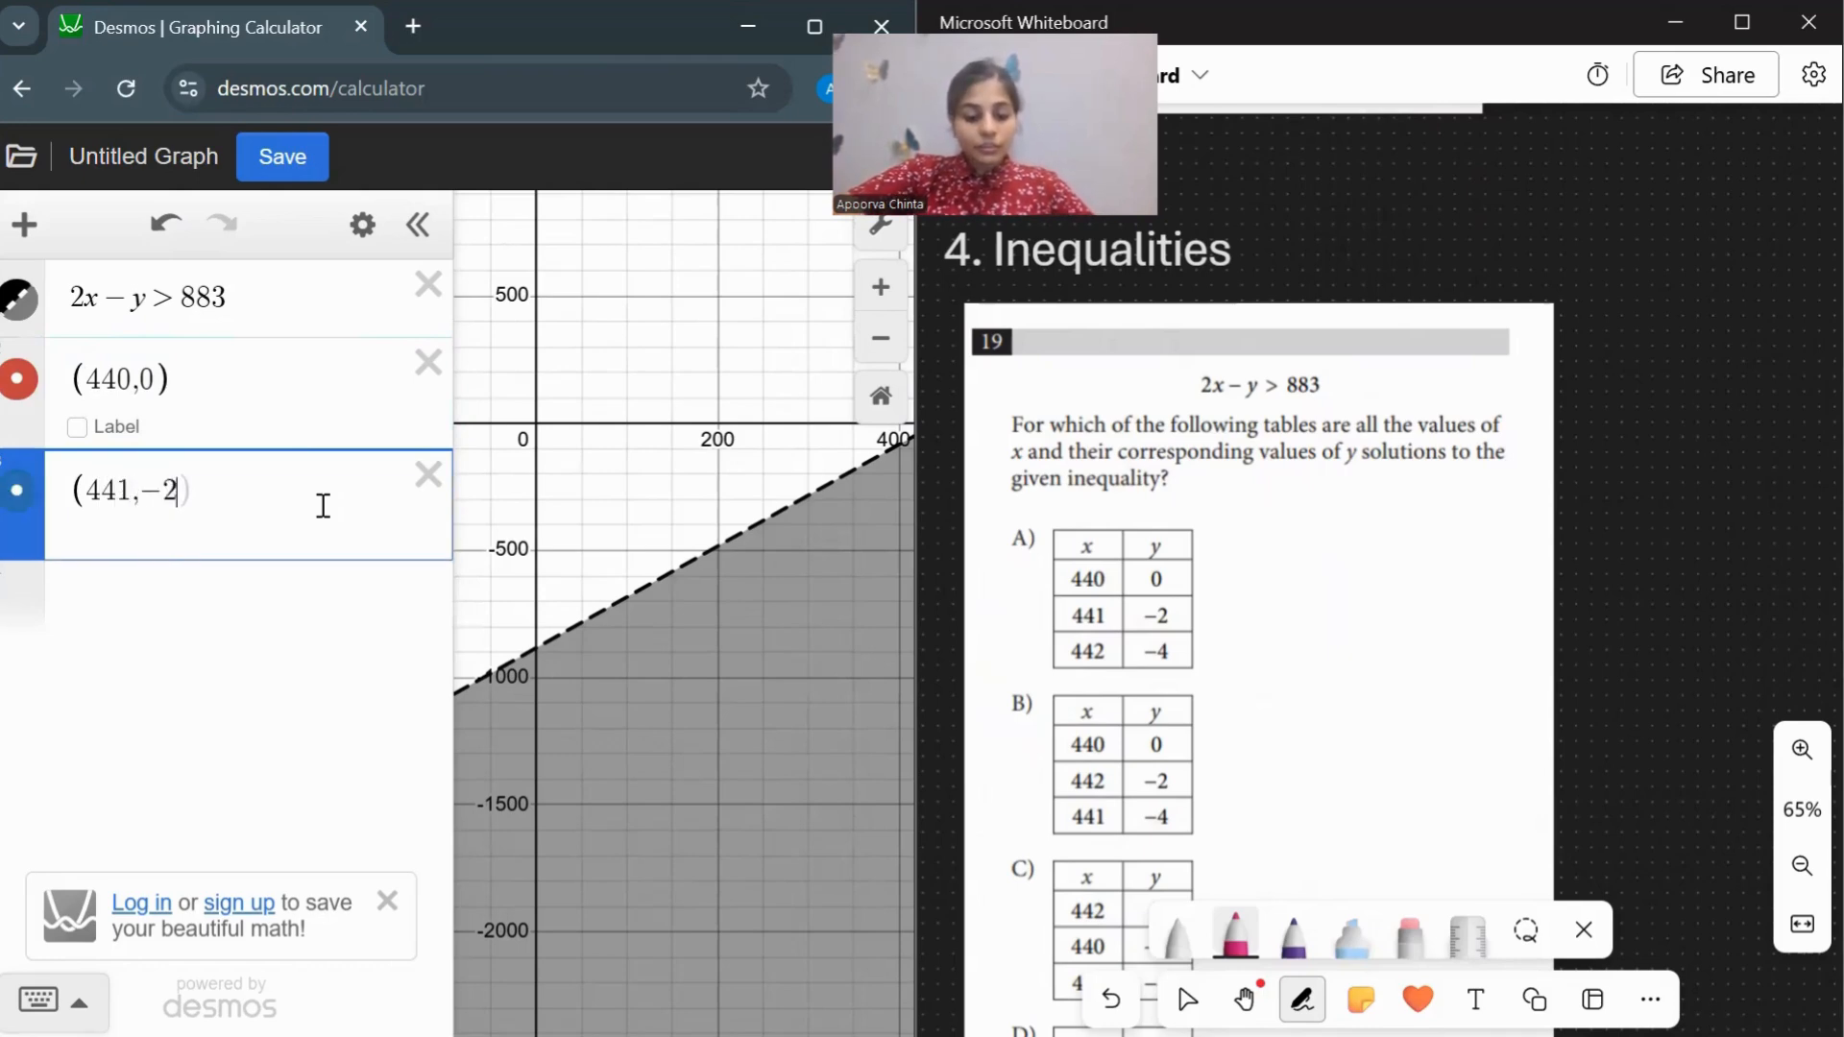
click(250, 600)
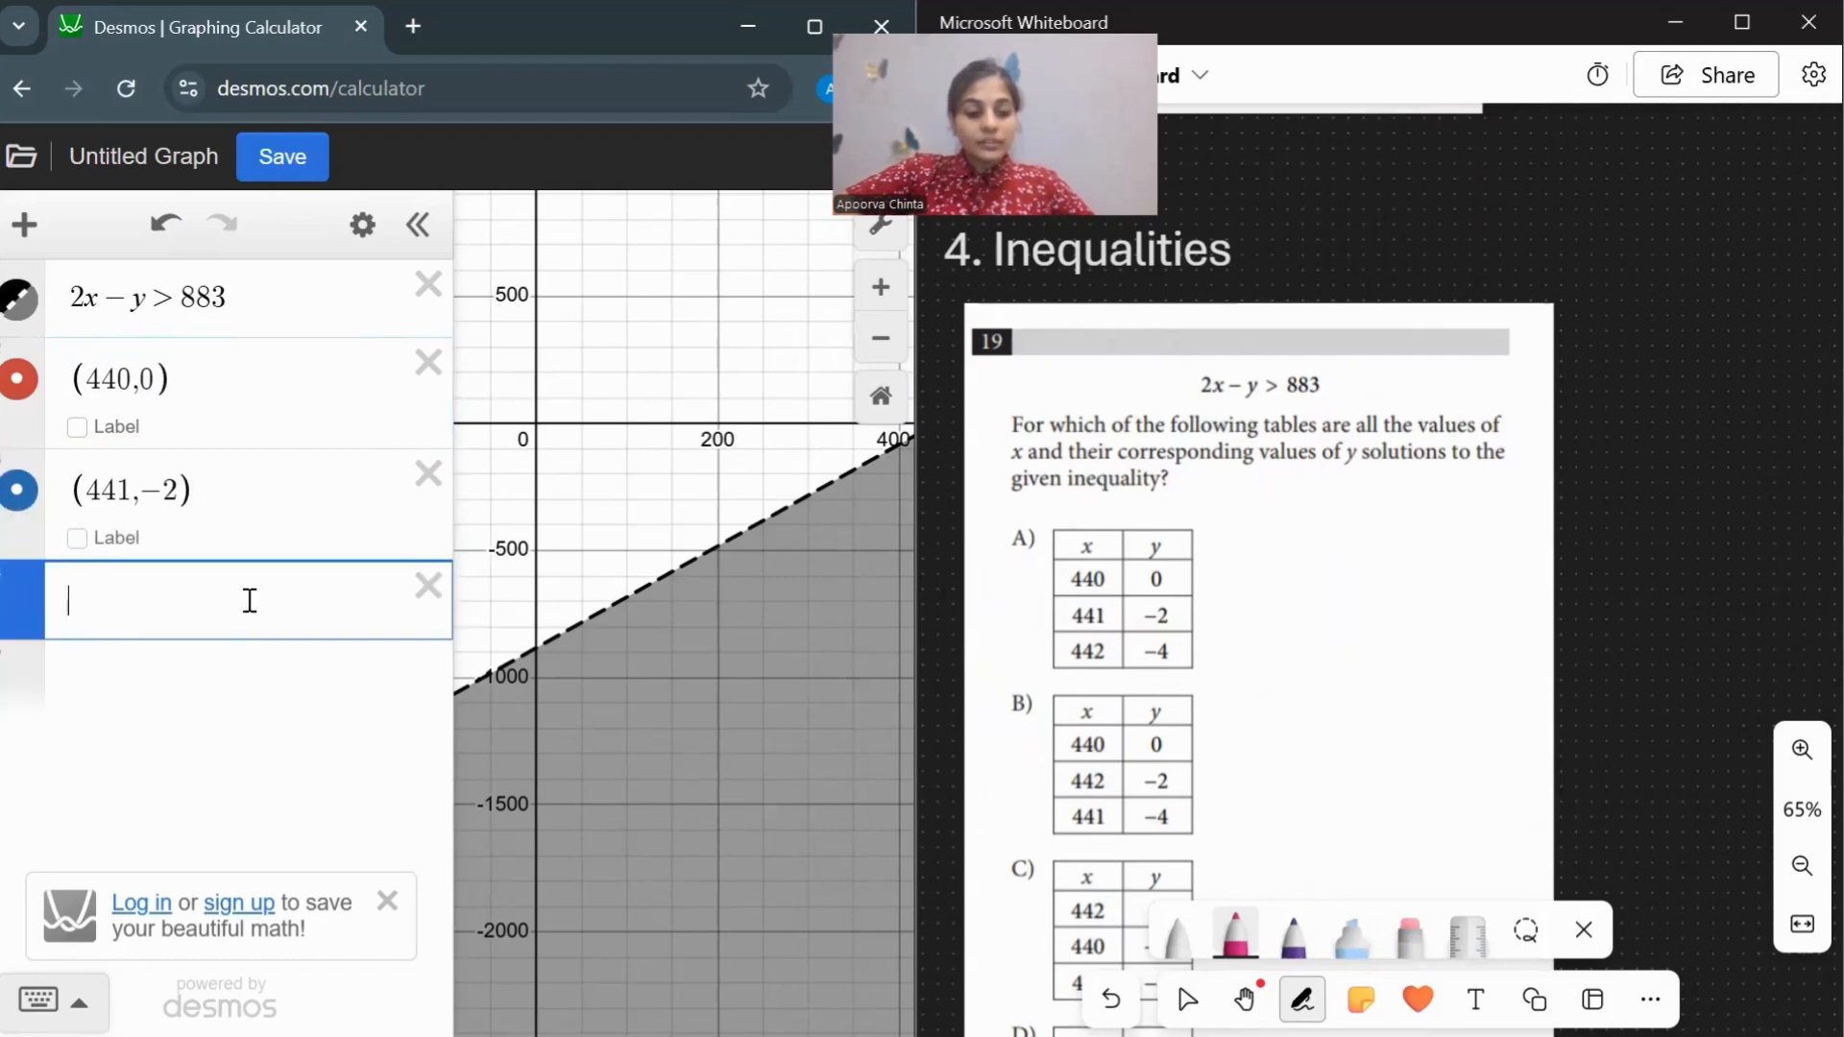
text(()
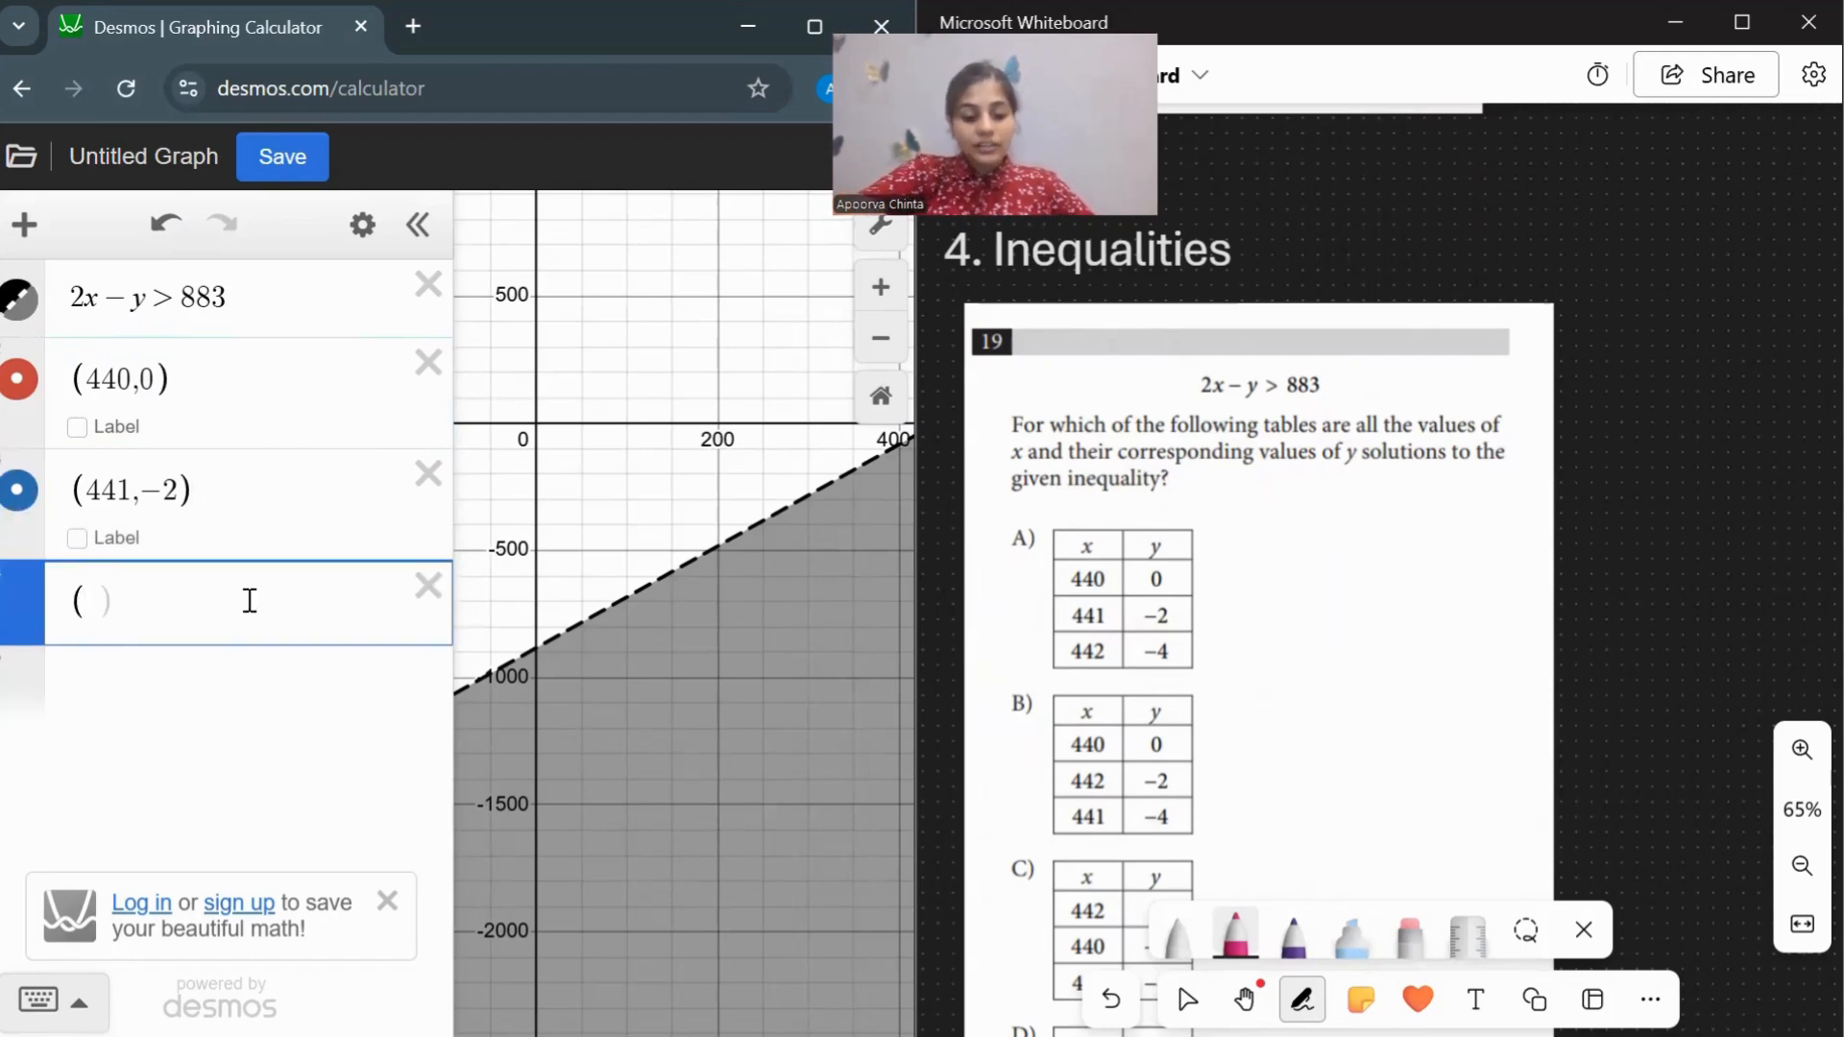
text(442,-4))
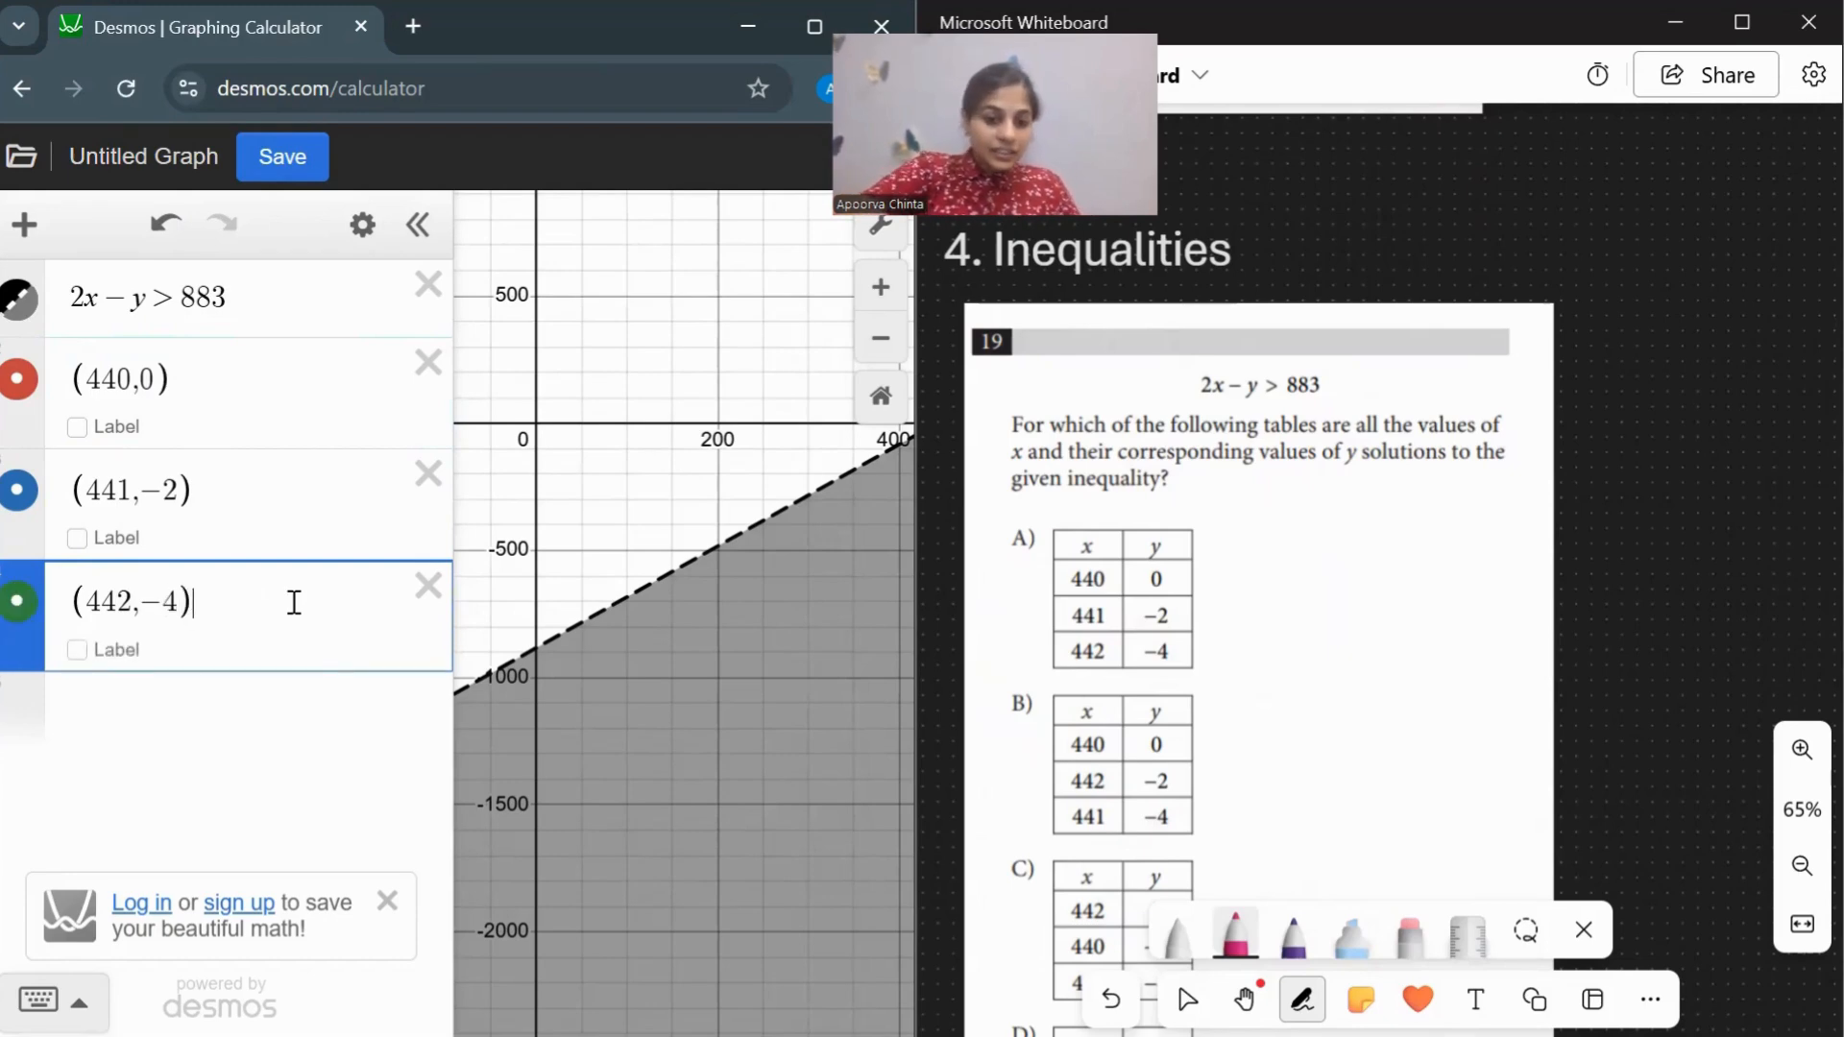
Check closely where the three plotted points lie relative to the shaded region and show the coordinates of (440, 0).
scroll(754, 387, up, 6)
drag(888, 614, 418, 502)
scroll(787, 385, up, 2)
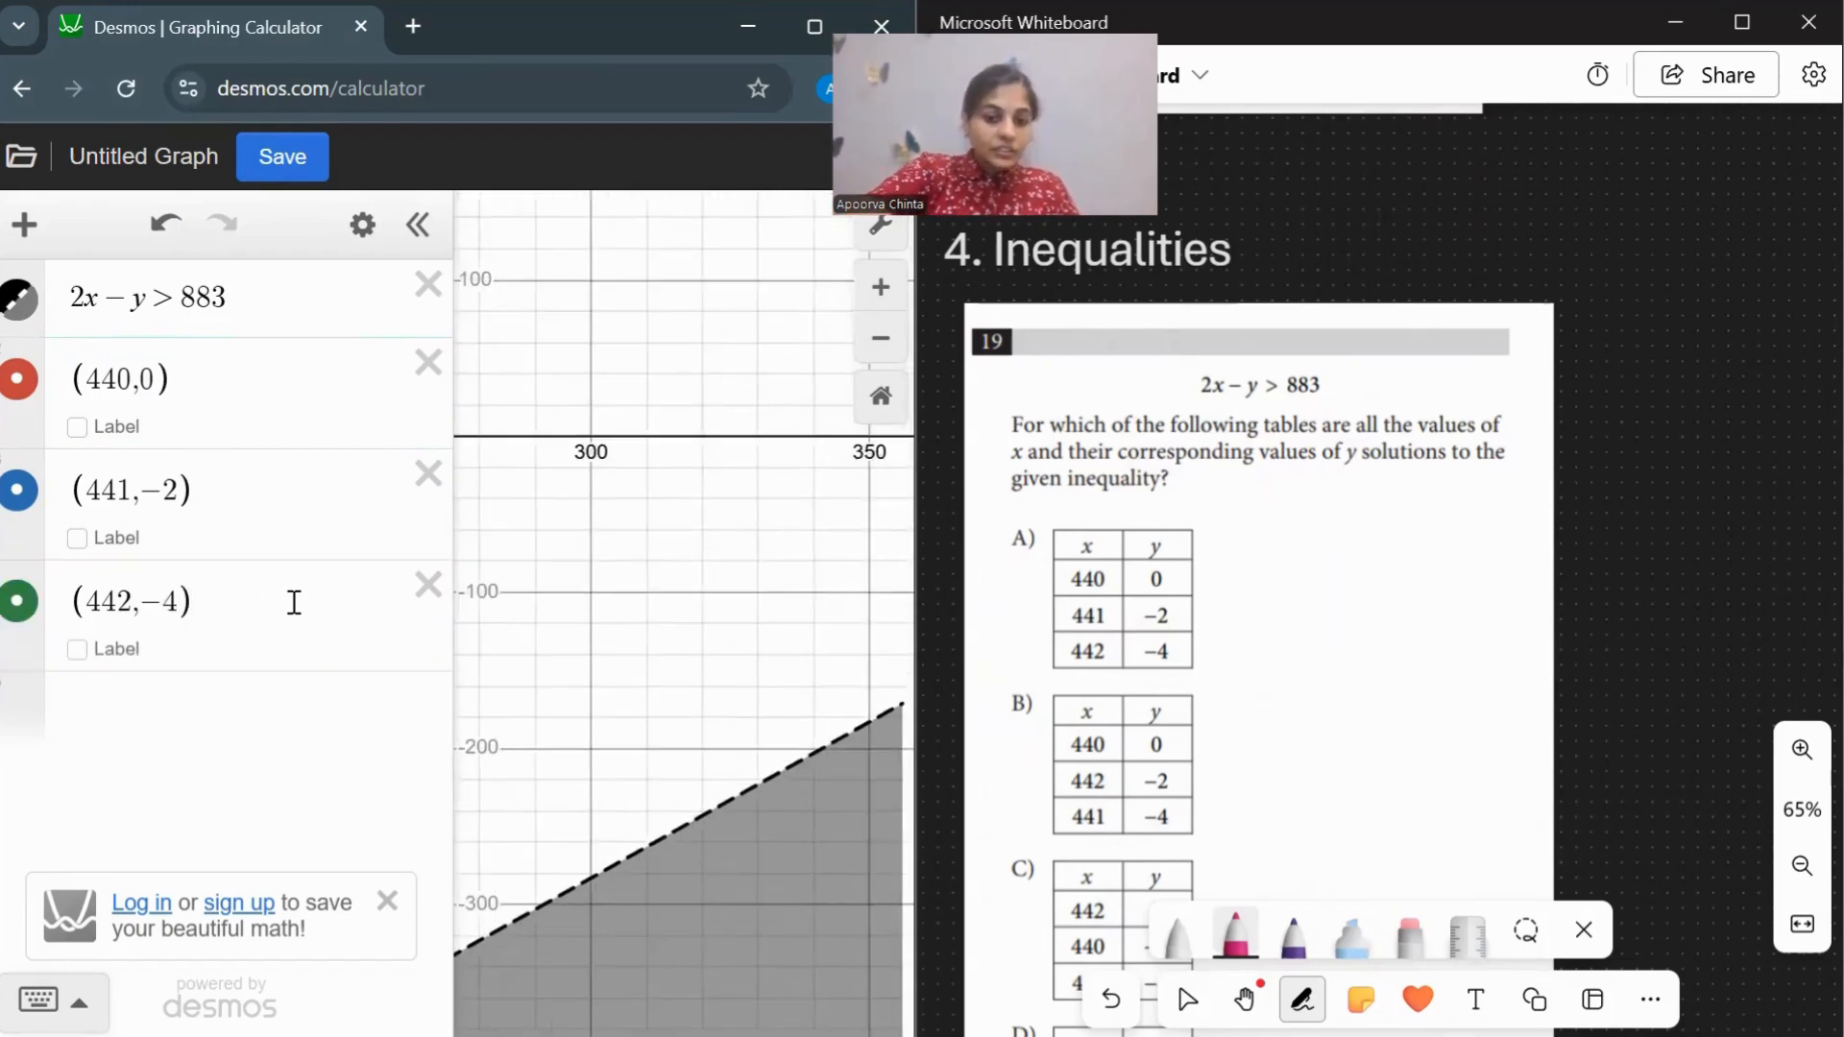
drag(817, 577, 542, 622)
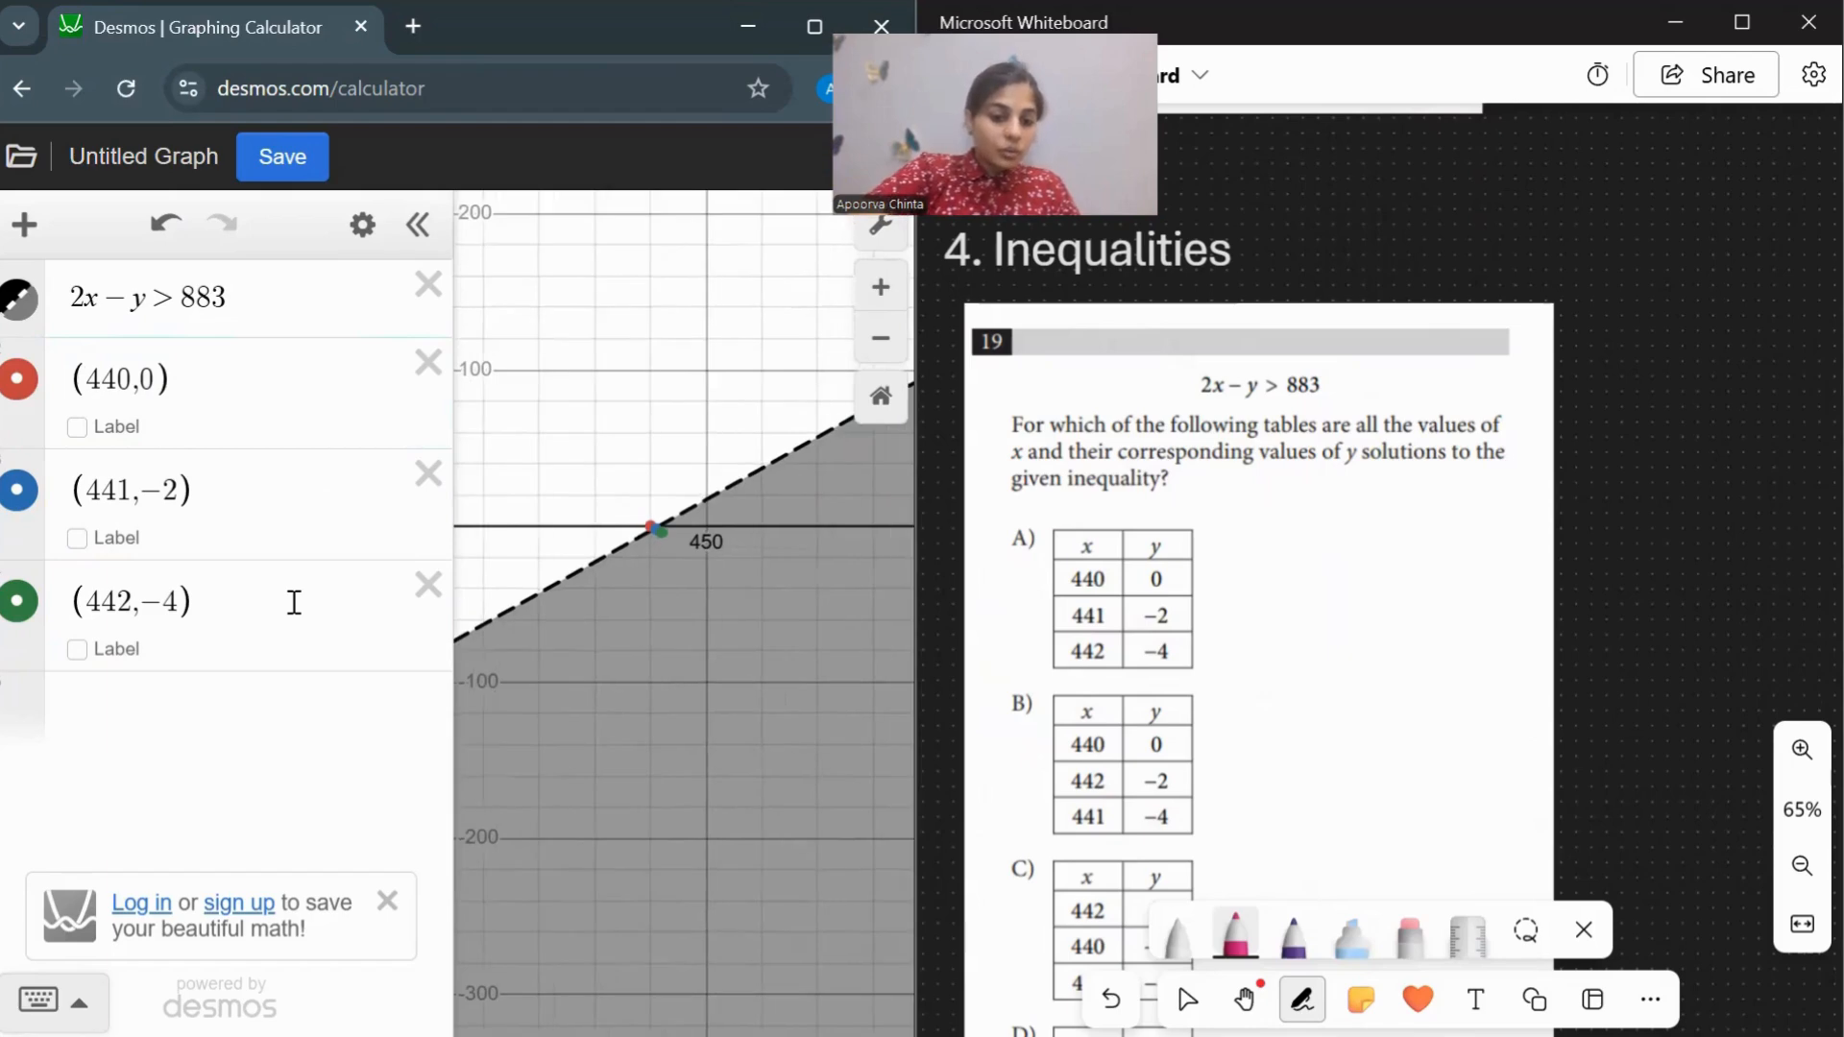
scroll(657, 468, up, 5)
scroll(633, 461, up, 1)
drag(659, 679, 638, 581)
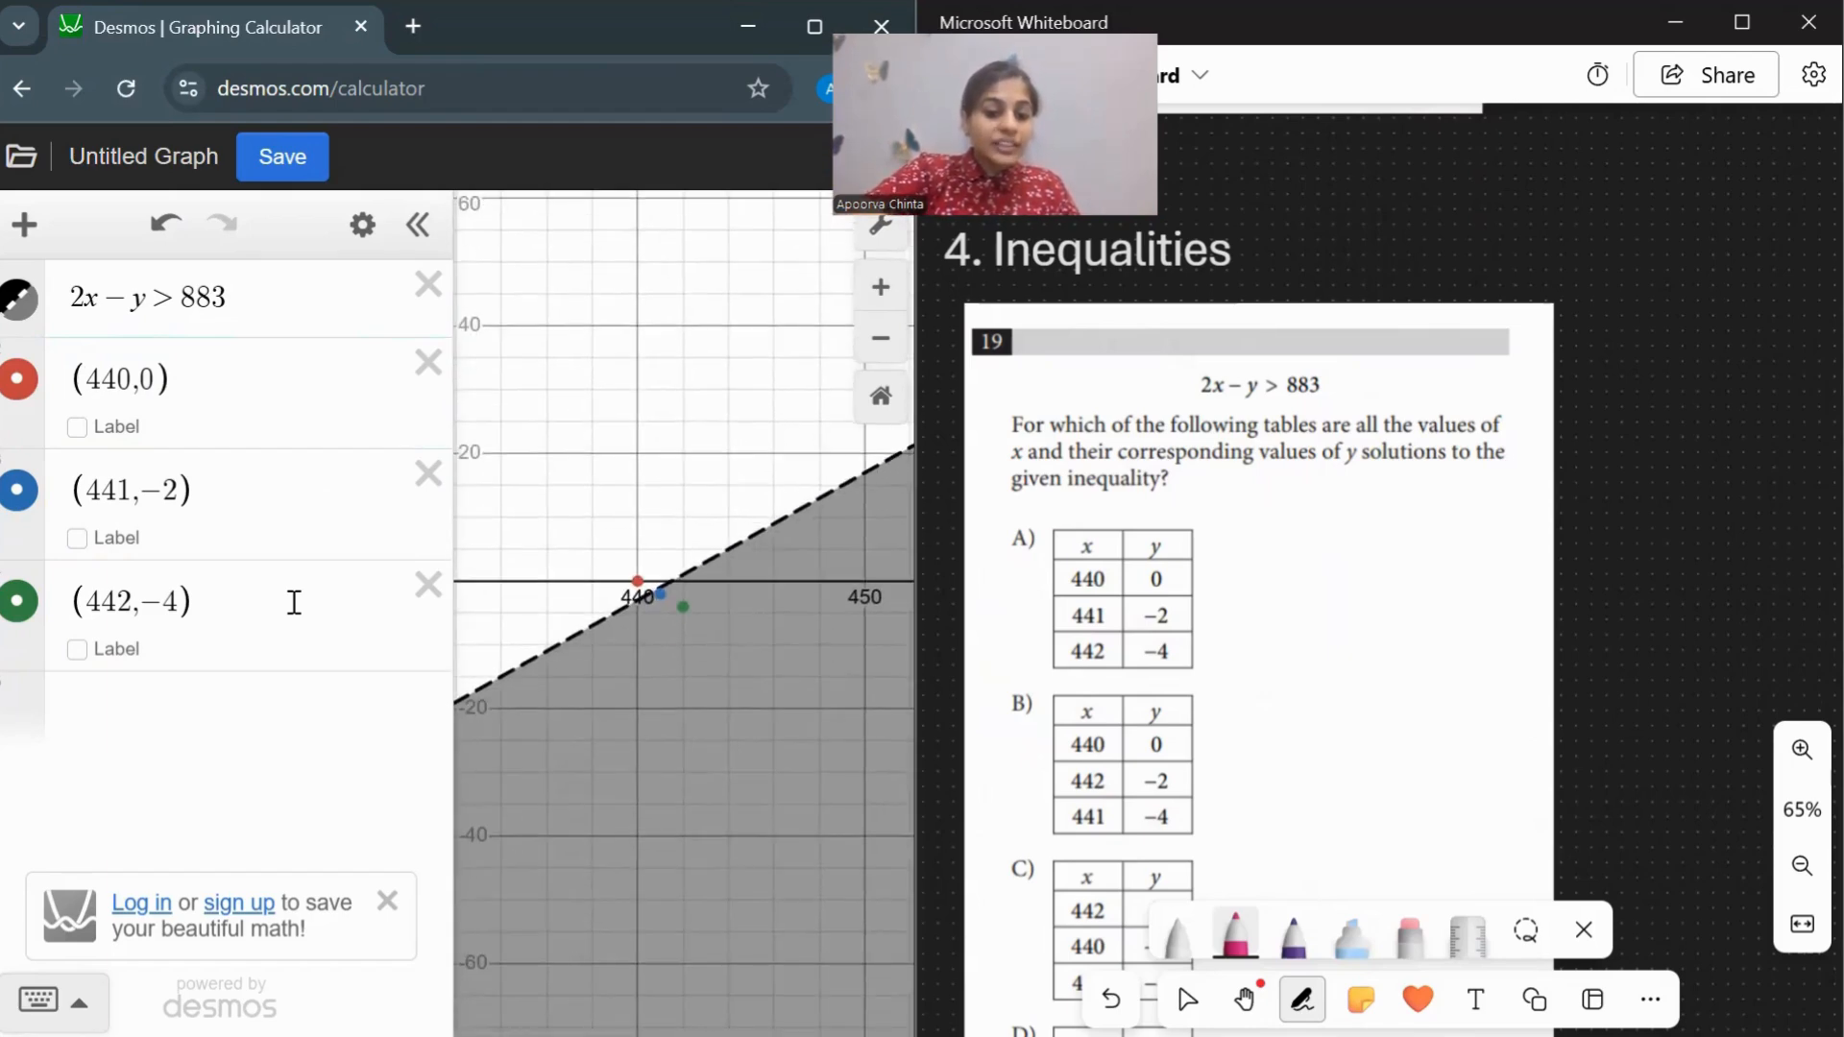
scroll(601, 485, up, 3)
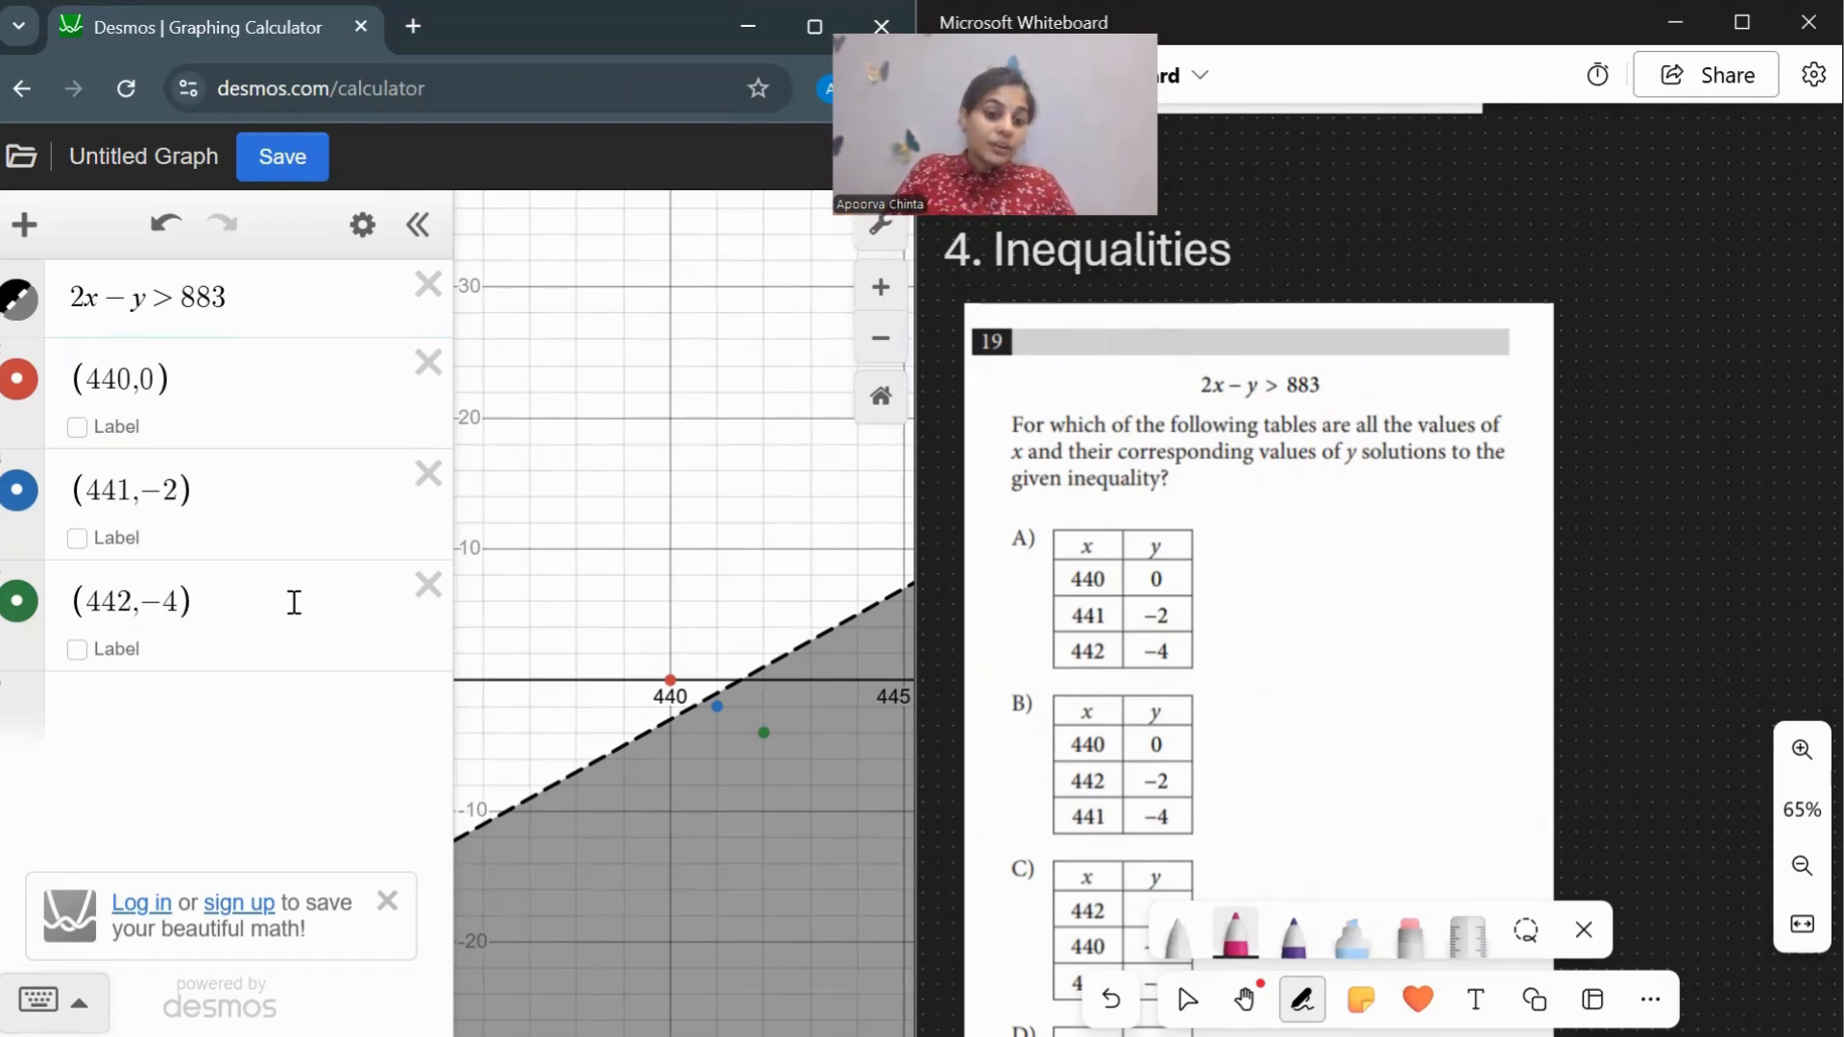
click(672, 684)
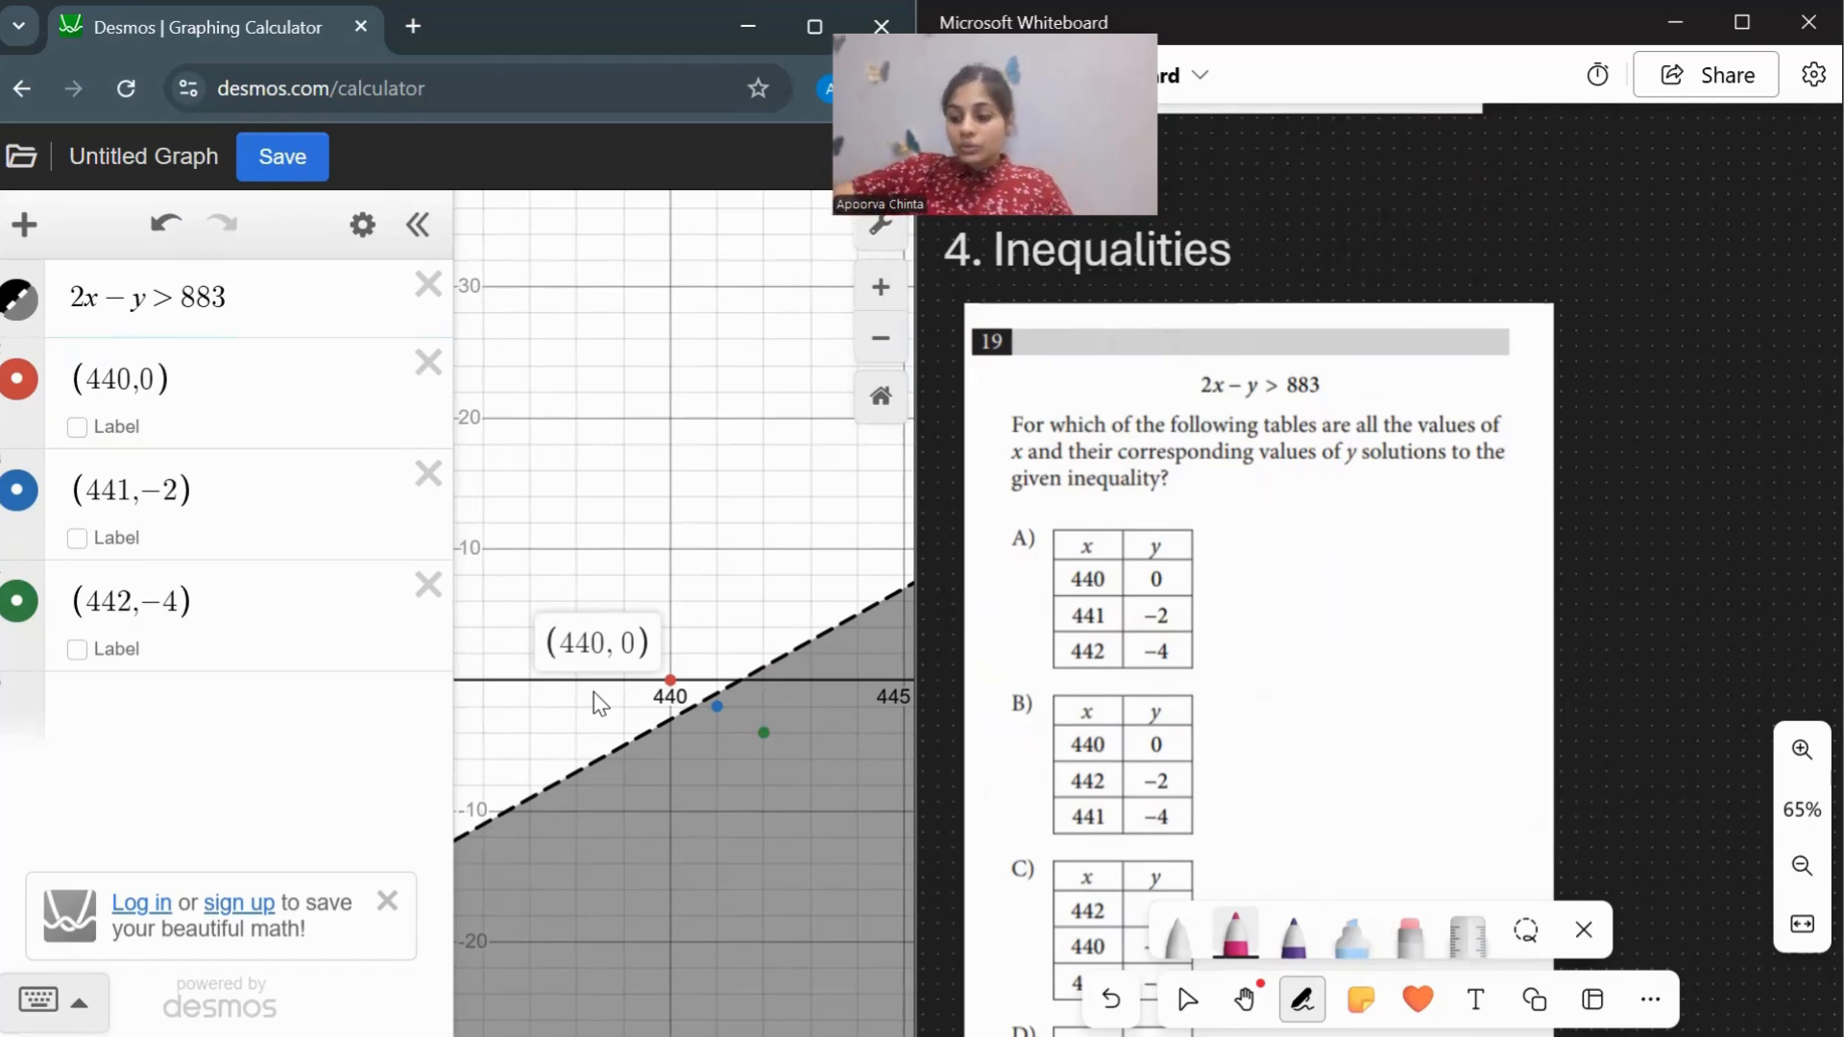
In Whiteboard, cross out options A and B of question 19 and draw an arrow at table B's 440, 0 row.
mouse_move(1000, 525)
mouse_down()
mouse_move(1047, 553)
mouse_move(1000, 570)
mouse_up()
drag(1033, 745, 1051, 756)
mouse_move(1004, 688)
mouse_down()
mouse_move(1042, 719)
mouse_move(1007, 738)
mouse_up()
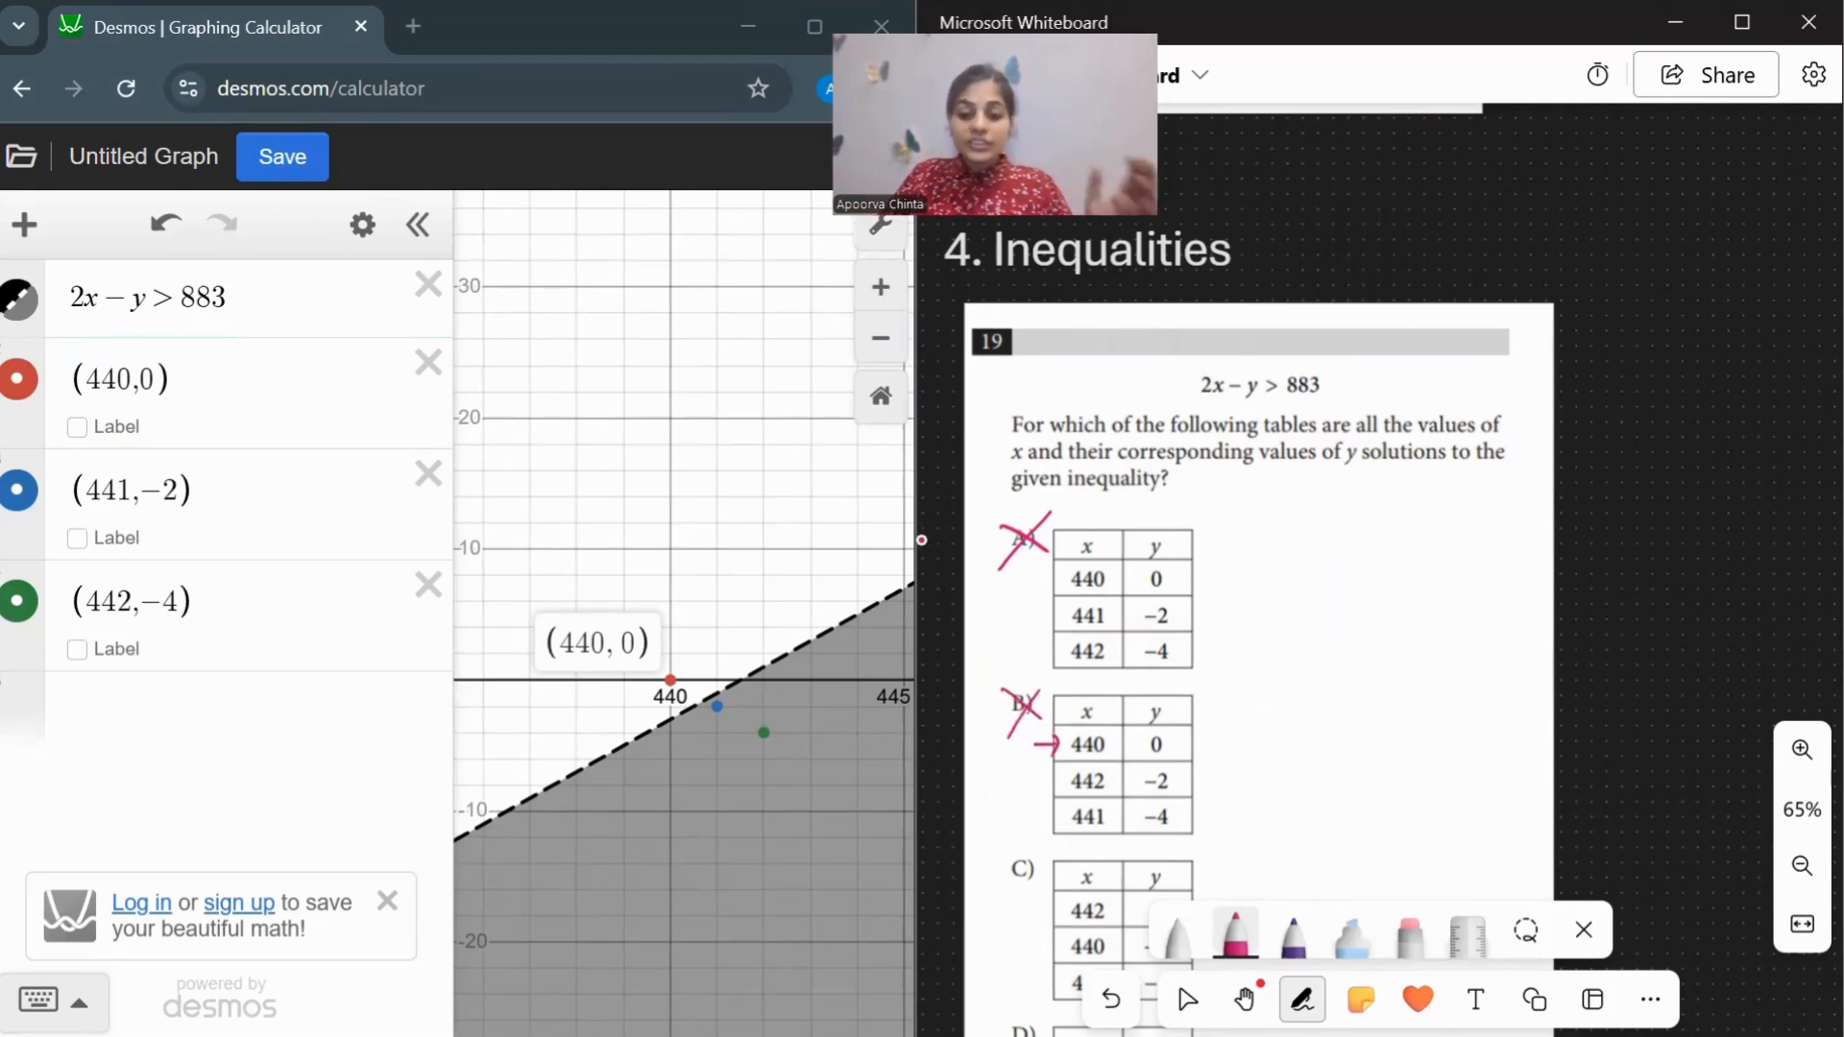
Bring tables C and D into view and delete the three table A points from Desmos, keeping the inequality.
click(1188, 999)
scroll(1482, 560, down, 3)
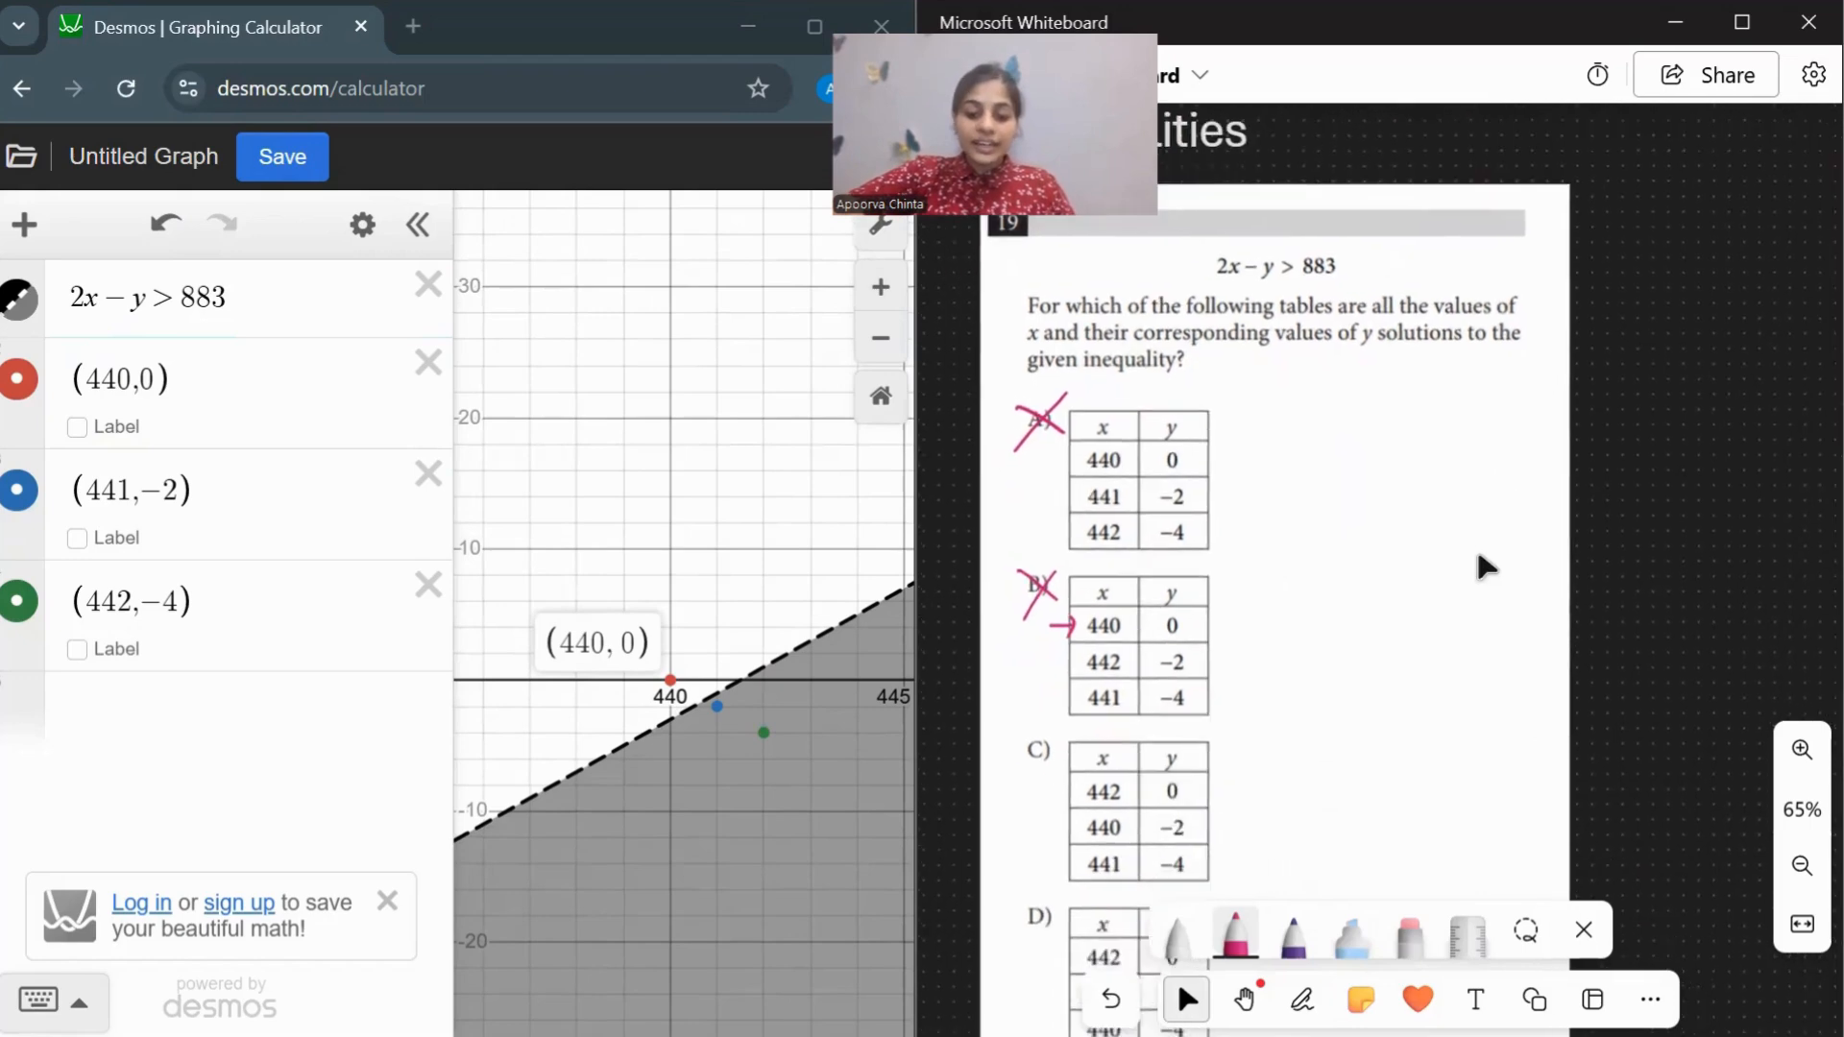
click(423, 365)
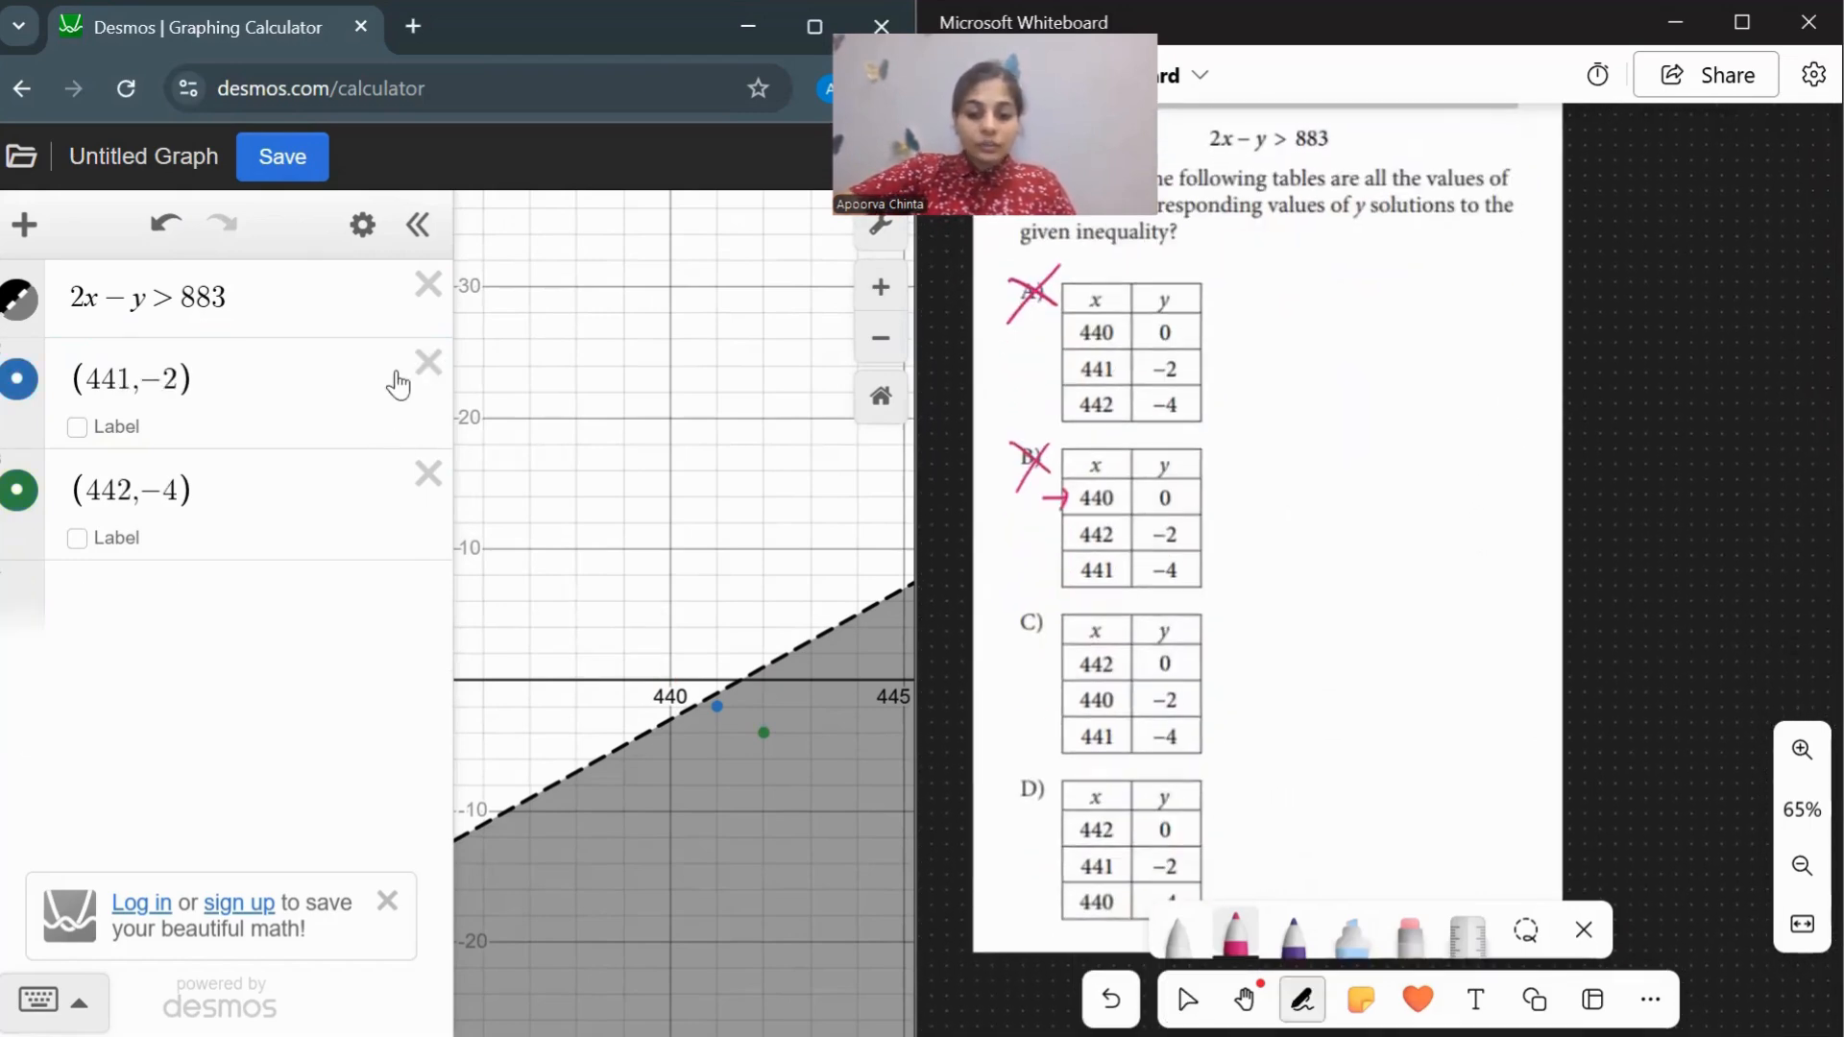
click(423, 365)
click(426, 363)
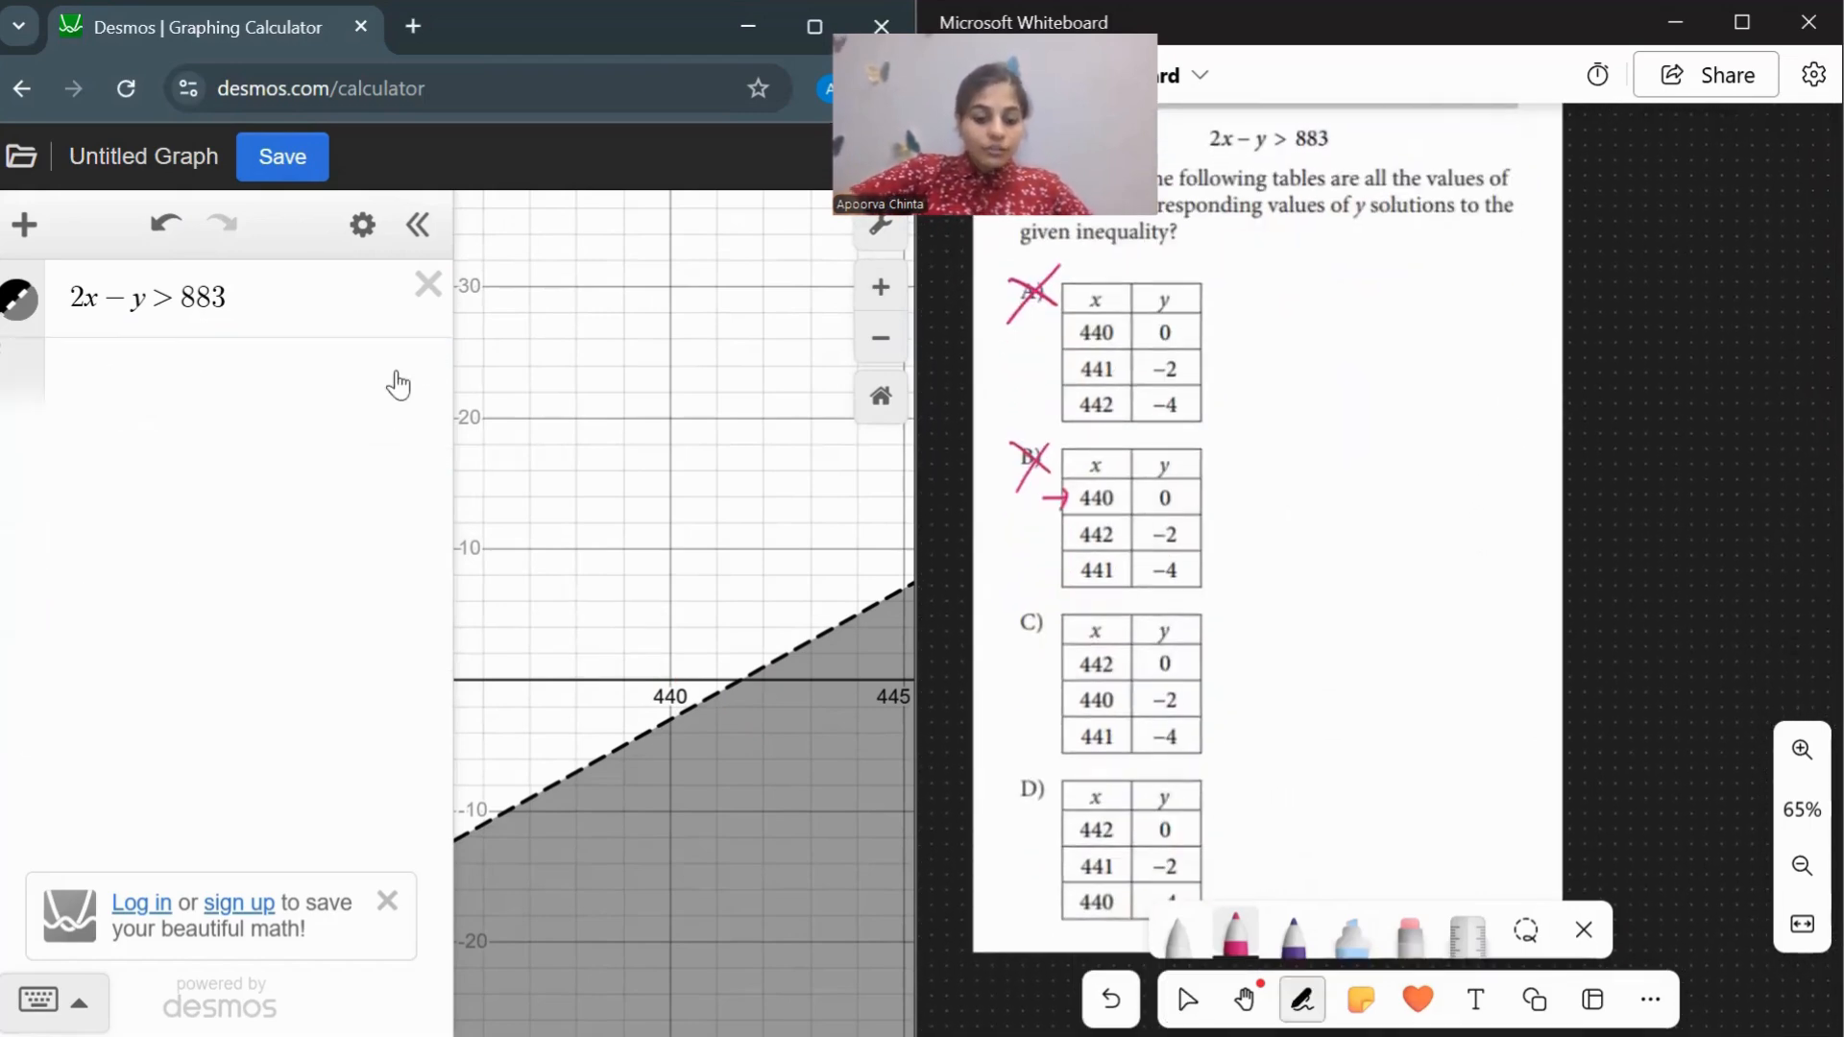
Plot table C's points (442, 0), (440, −2) and (441, −4) as separate expressions and show the coordinates of (440, −2) on the graph.
click(321, 373)
text(()
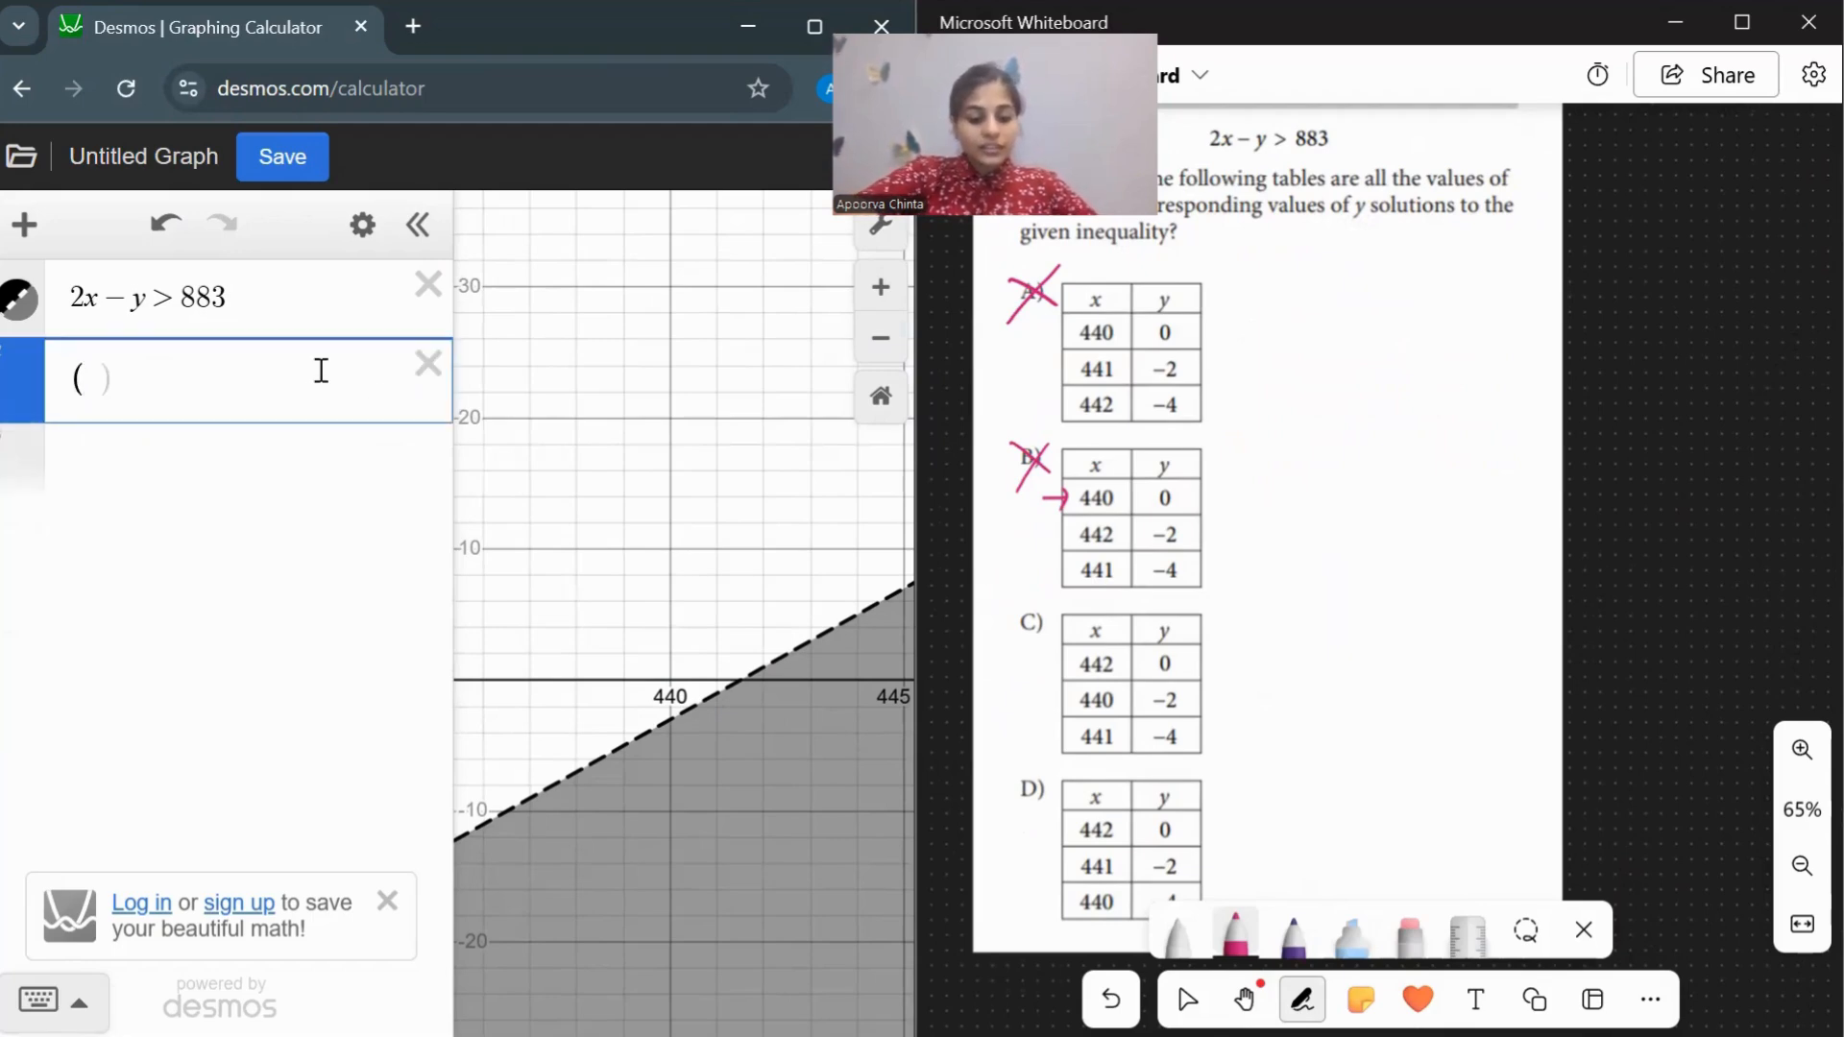
text(442,0))
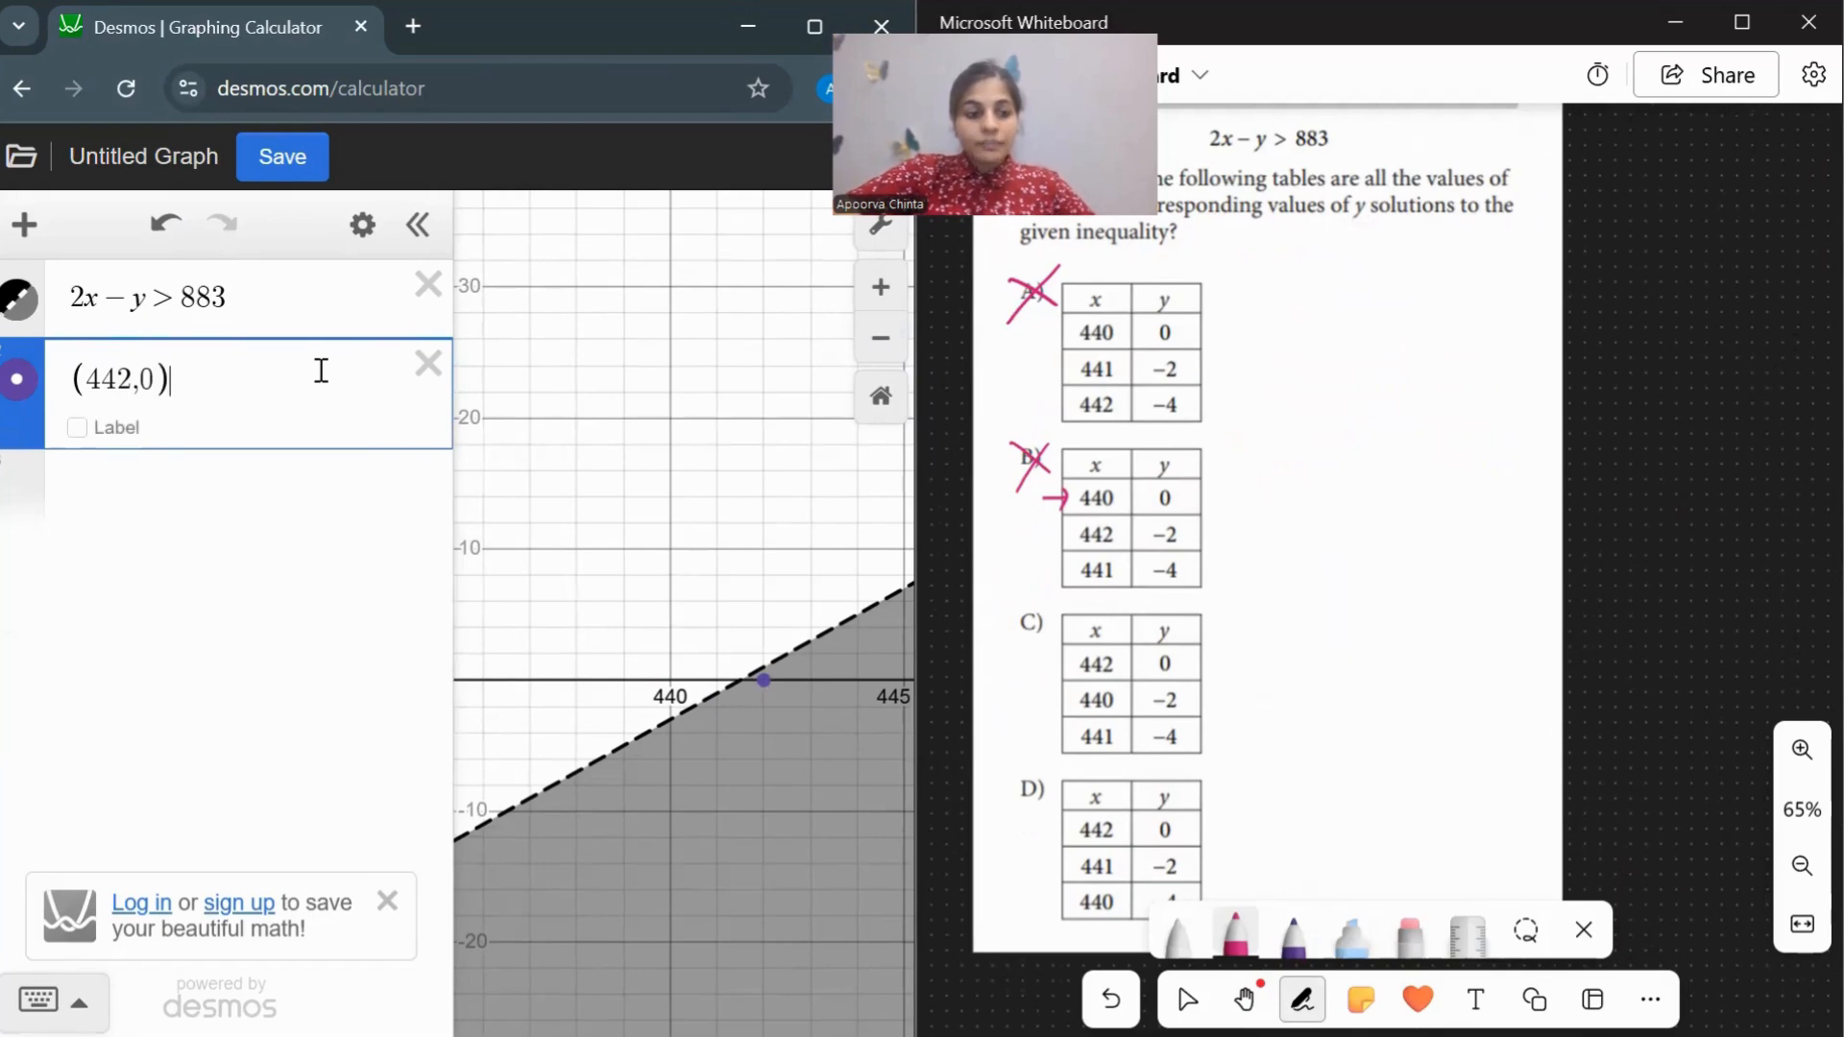
click(301, 501)
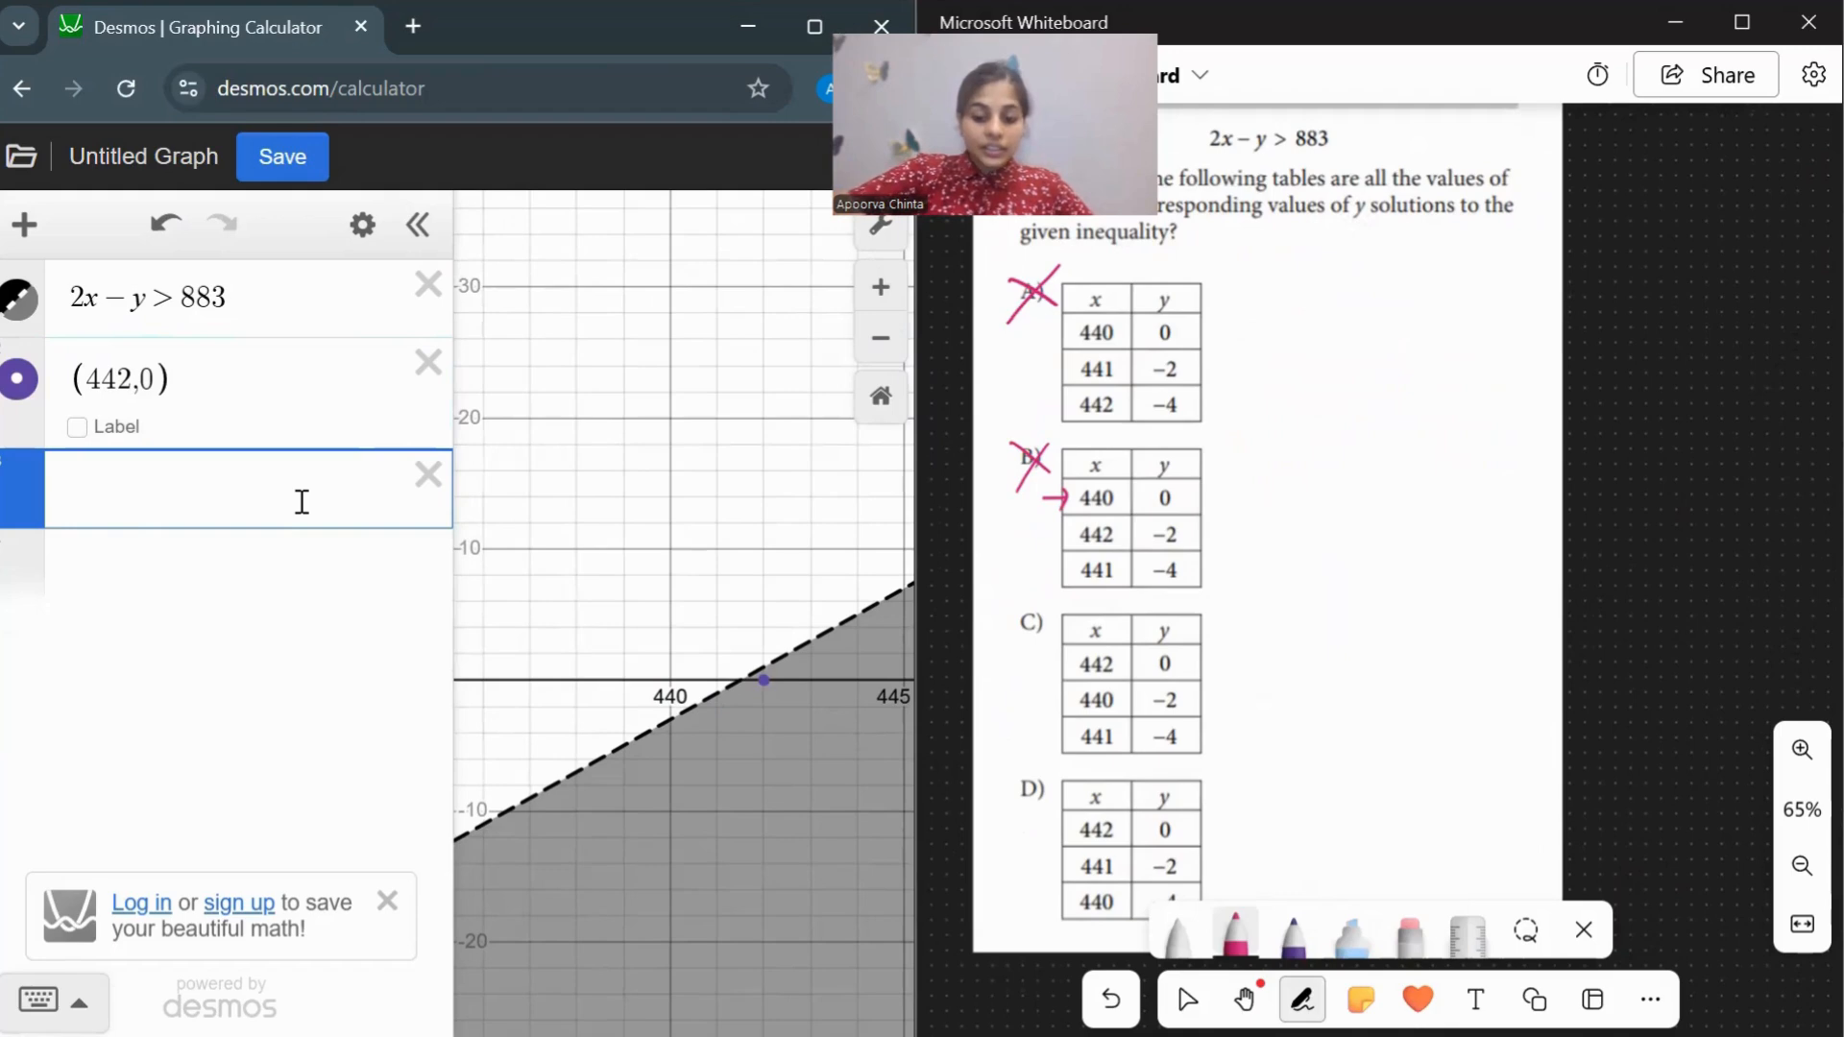
text((440)
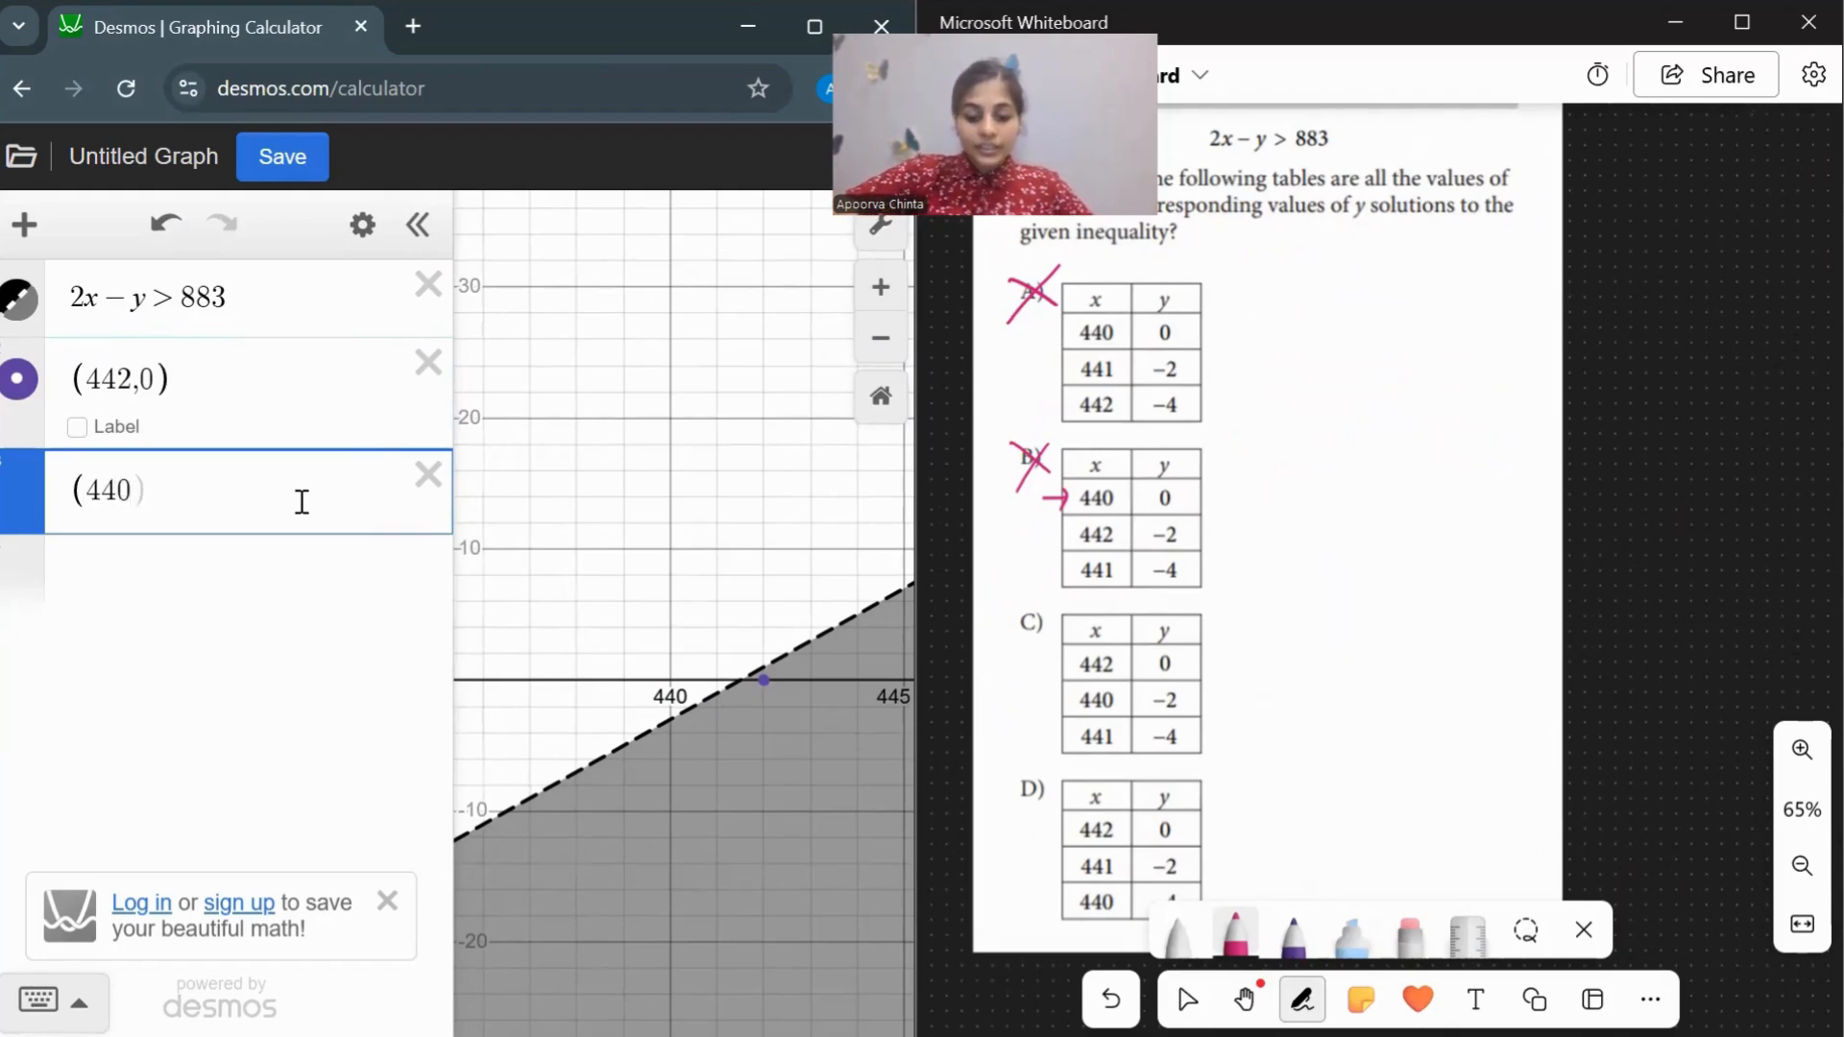
text(,-2))
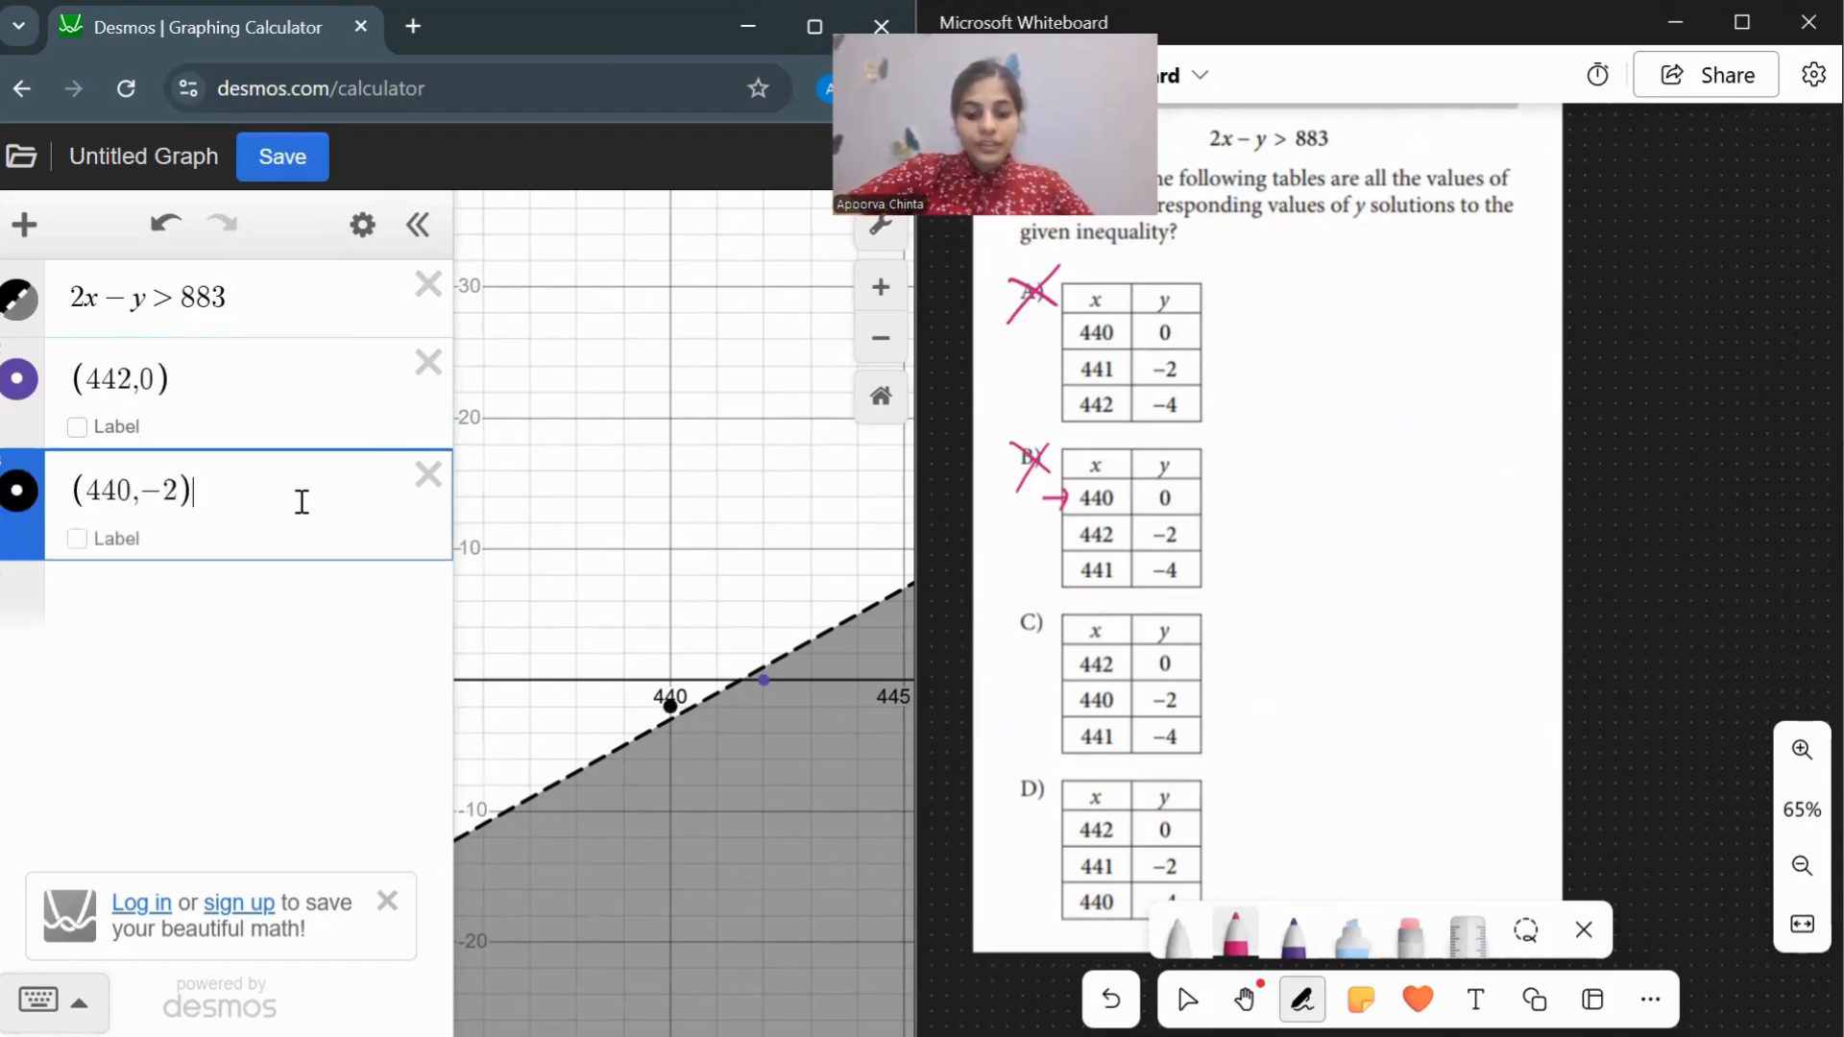
click(236, 629)
text(()
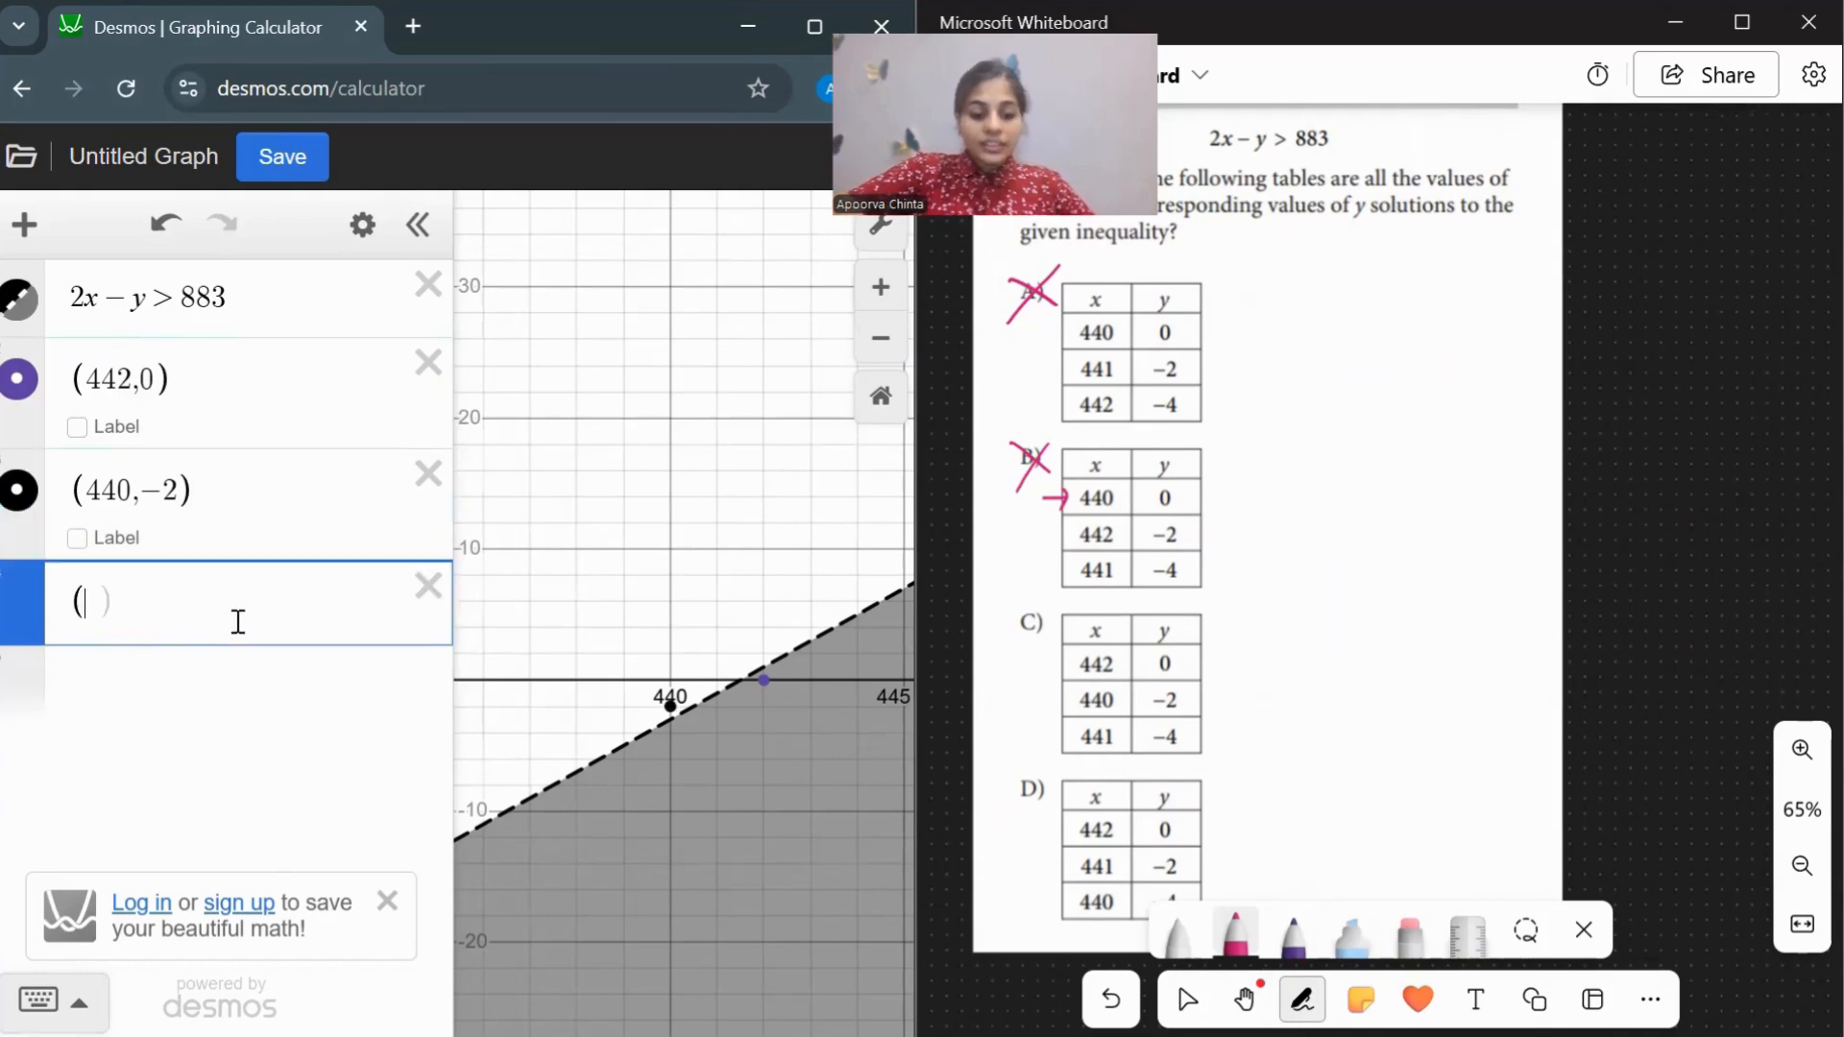
text(441,-)
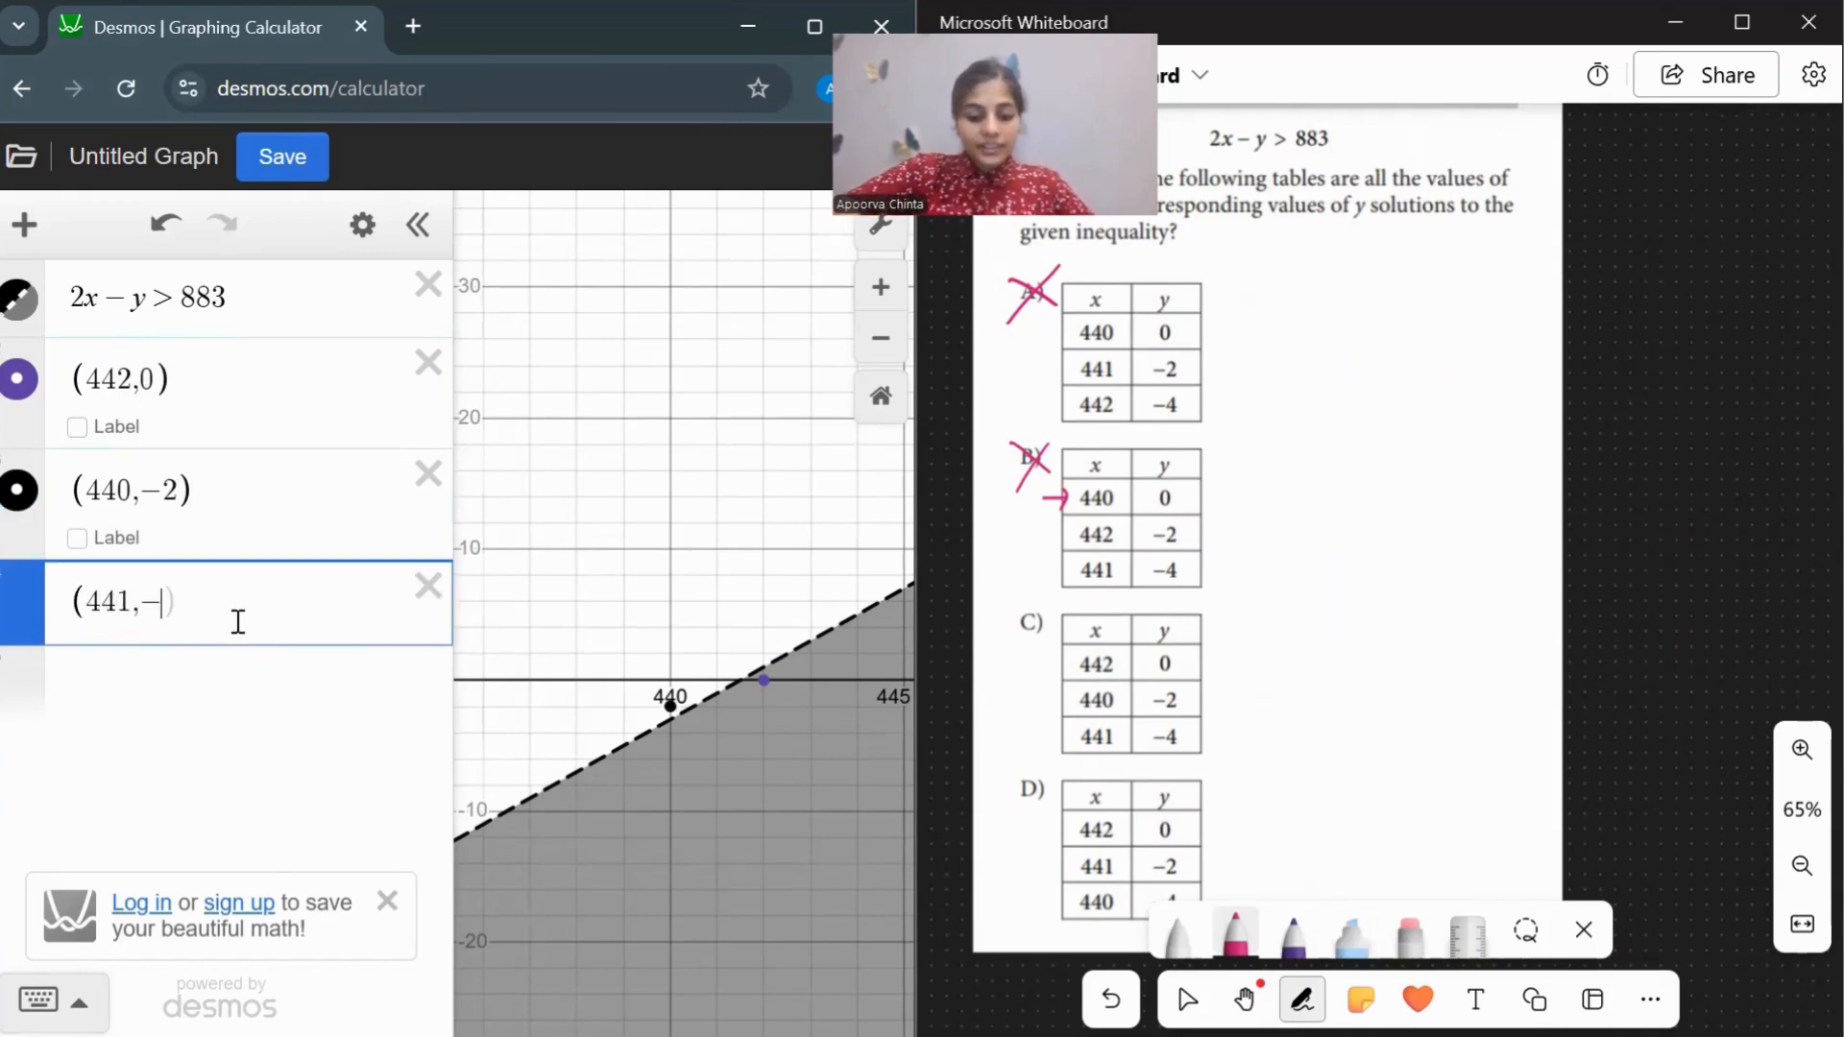
text(4))
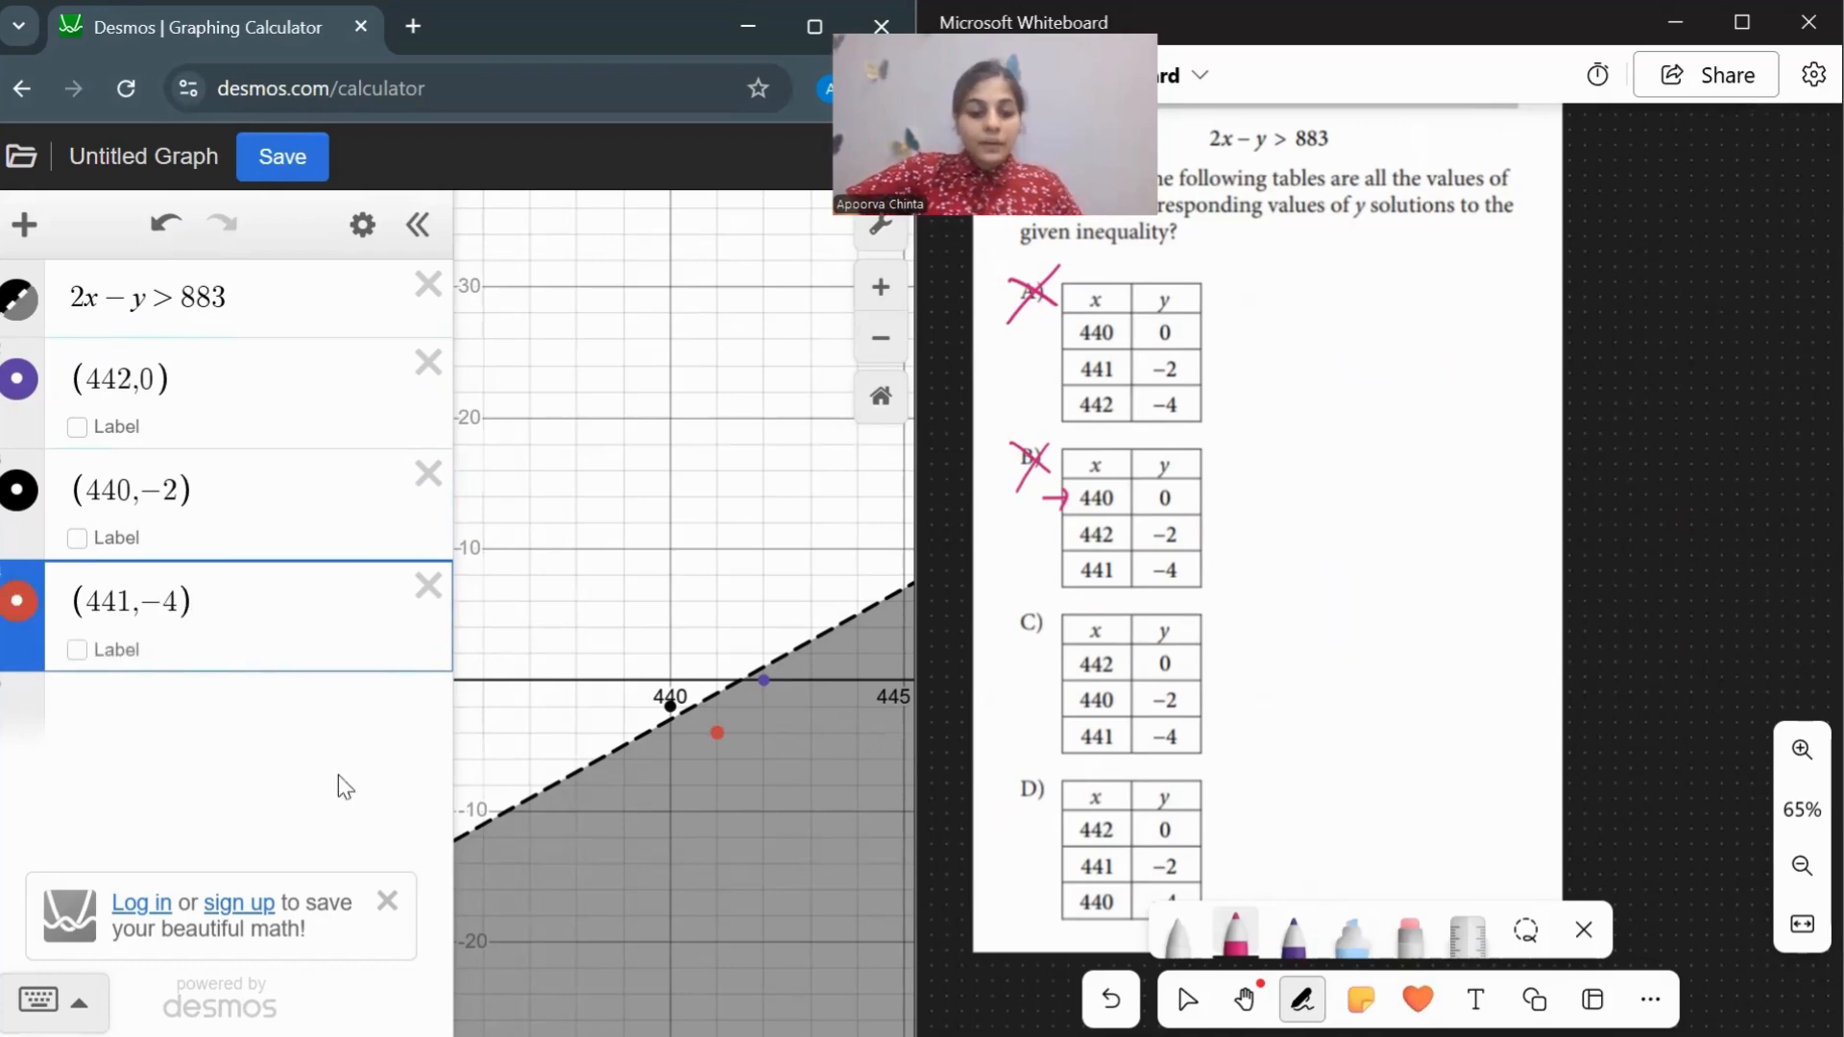
scroll(746, 703, up, 5)
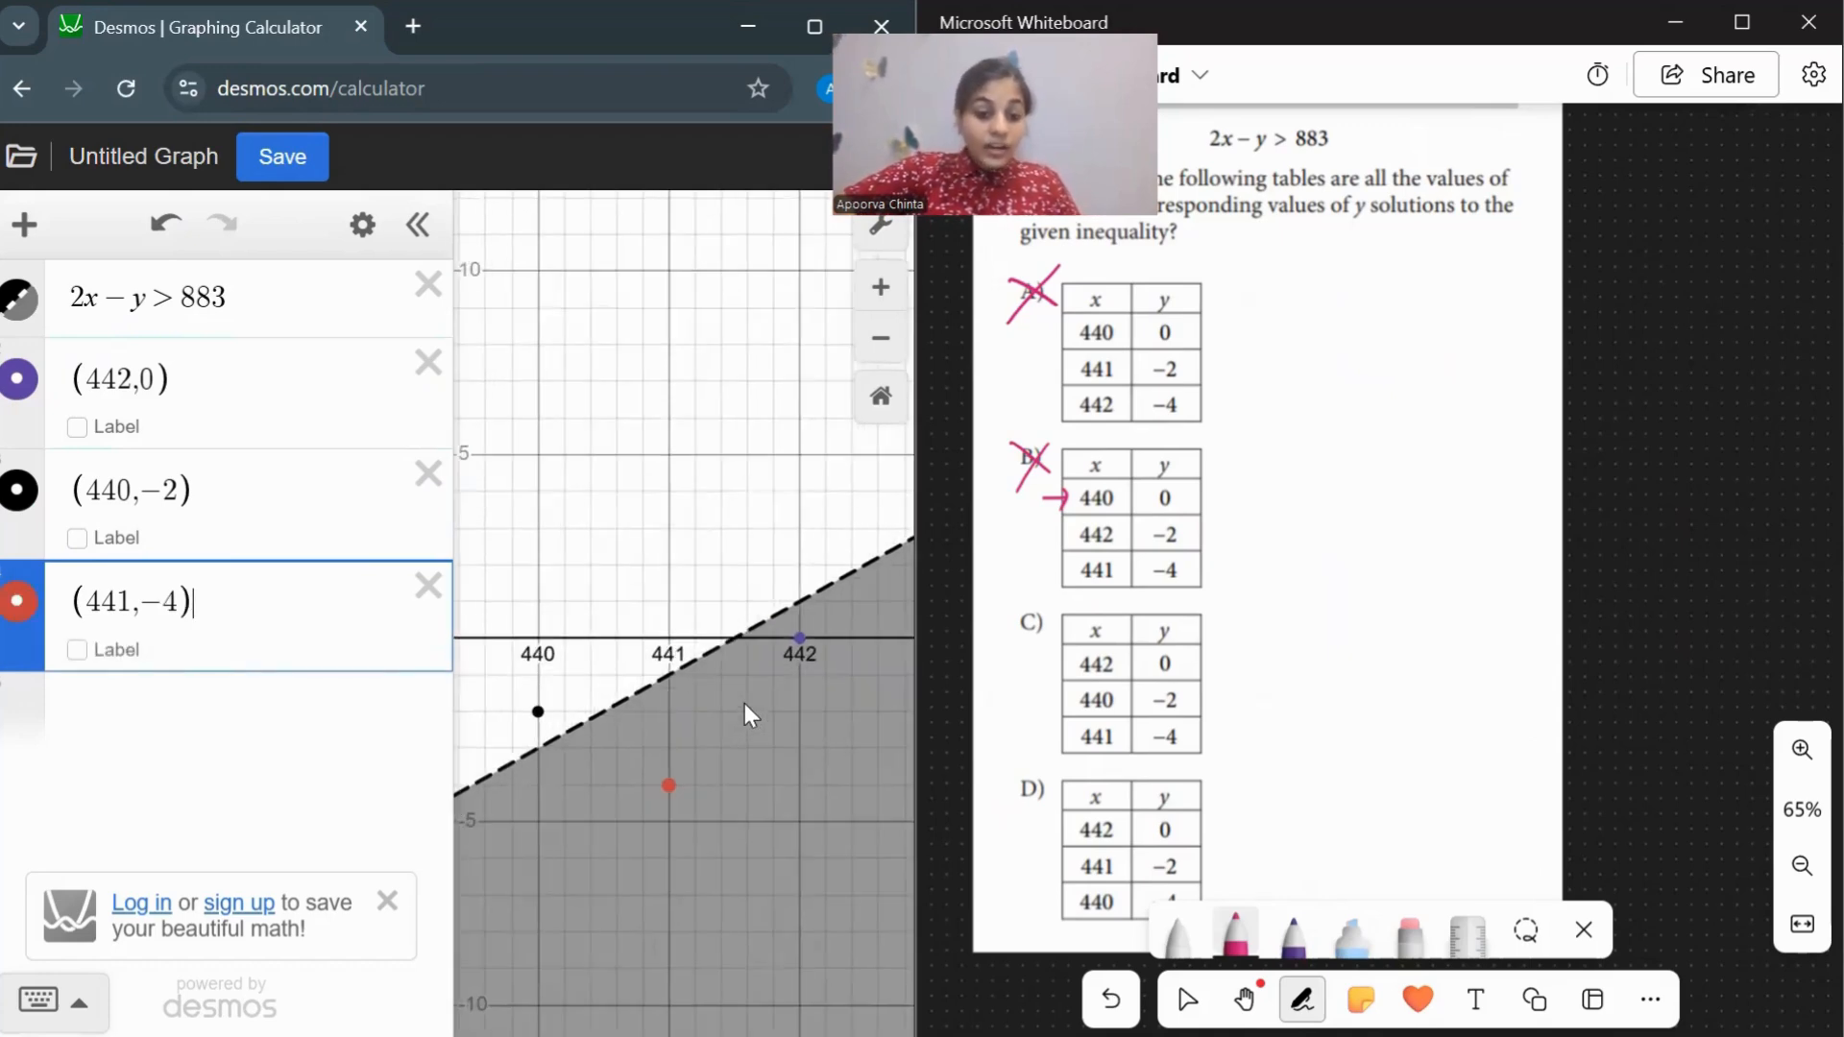
click(538, 711)
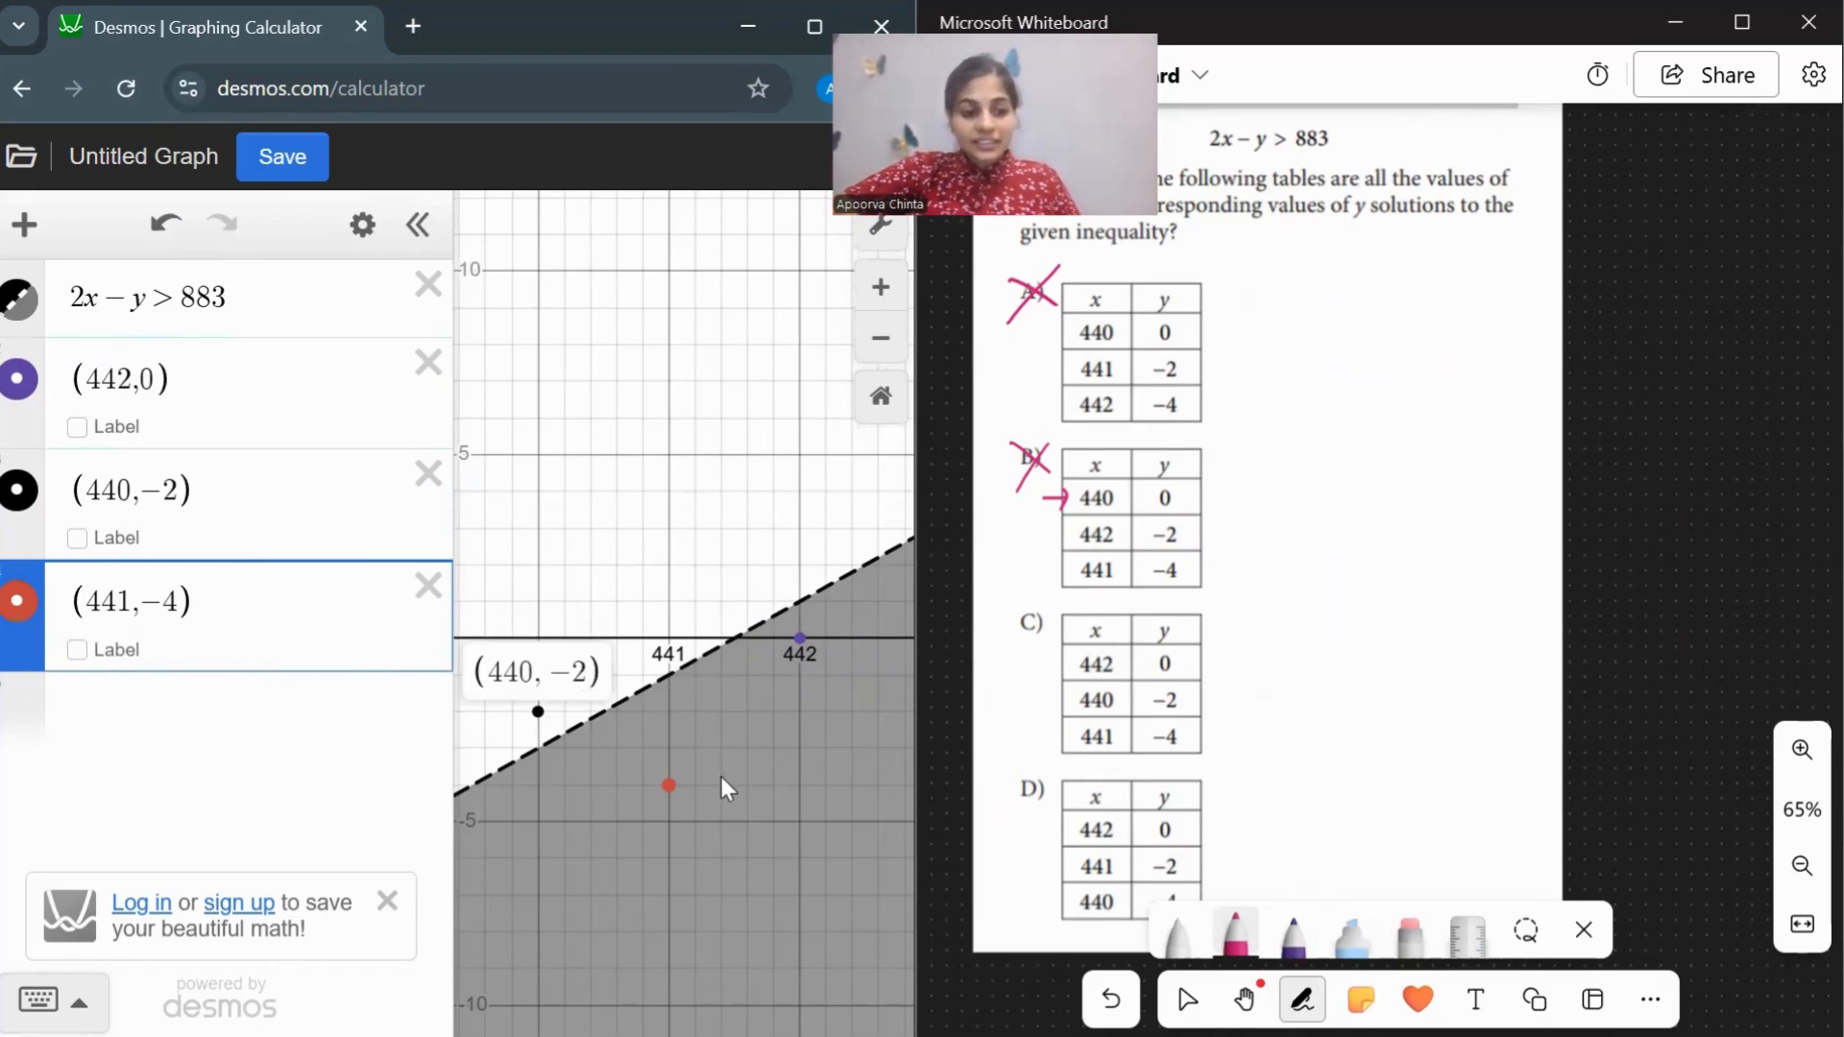
Delete the point (440, −2) from Desmos and cross out option C in Whiteboard.
click(422, 475)
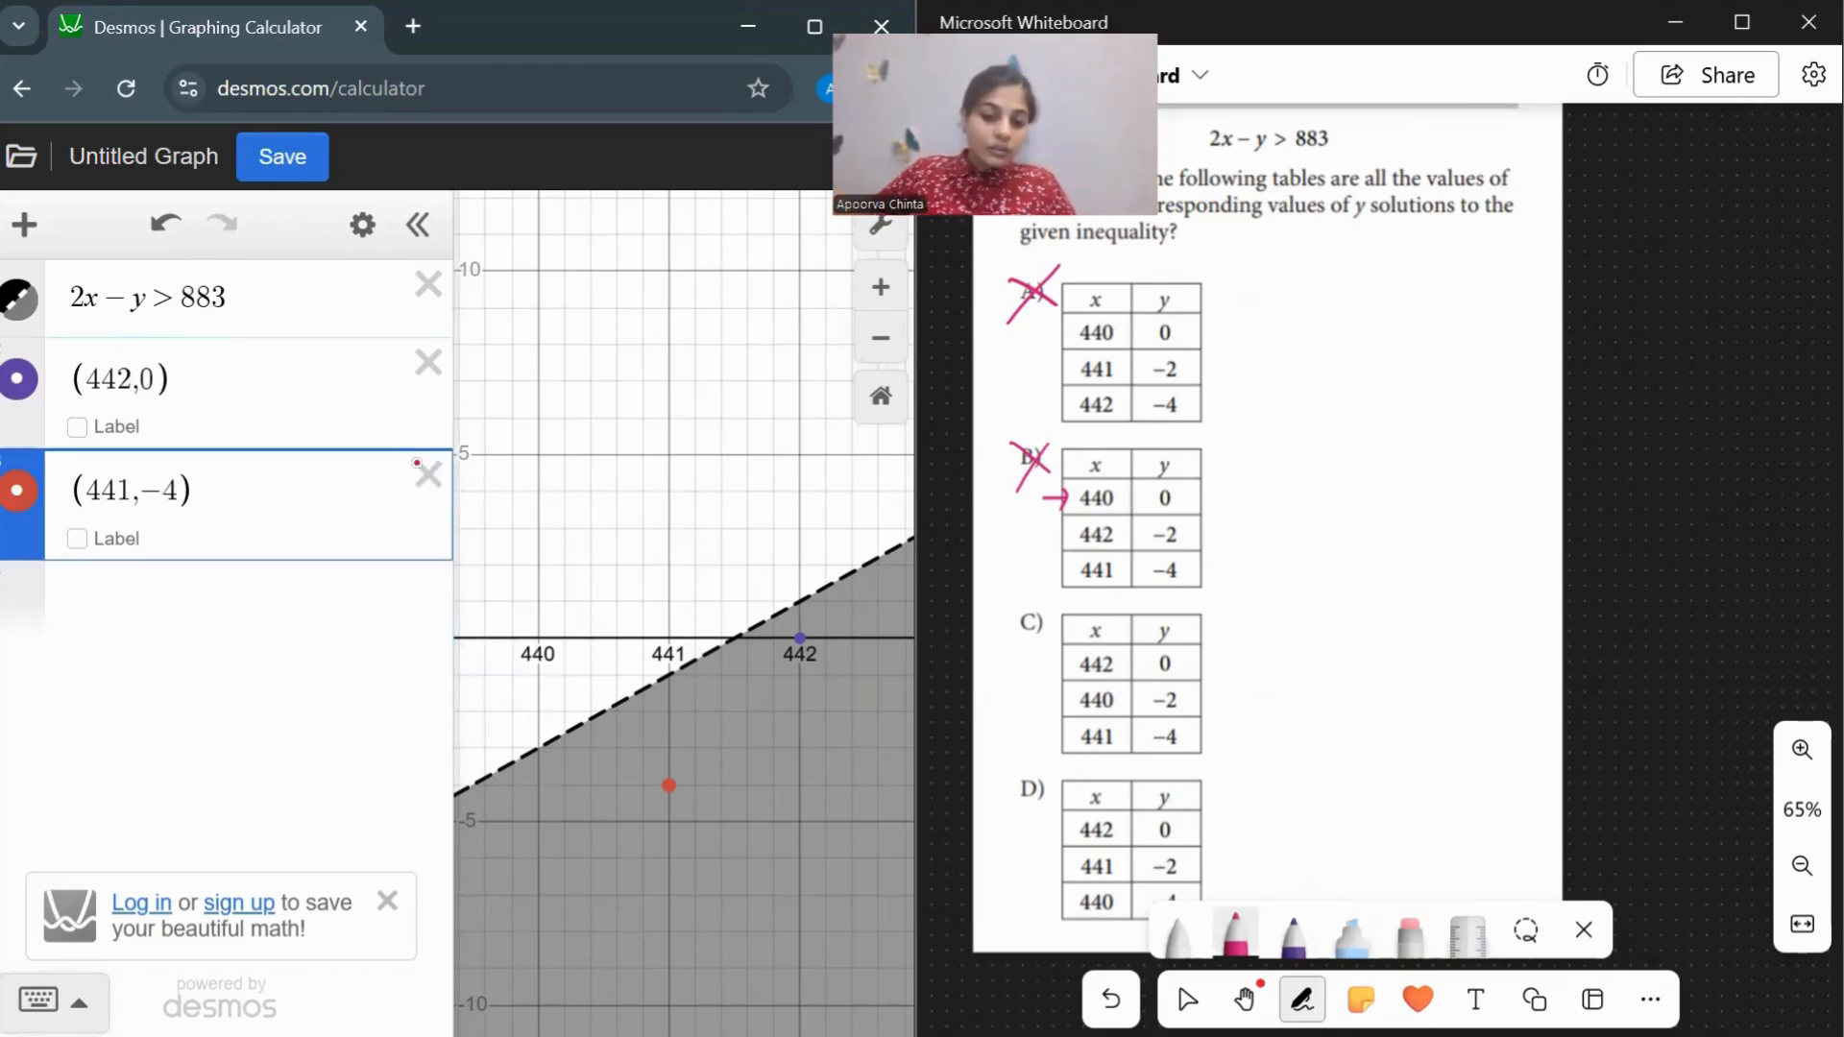
mouse_move(1012, 611)
mouse_down()
mouse_move(1059, 644)
mouse_move(1003, 654)
mouse_up()
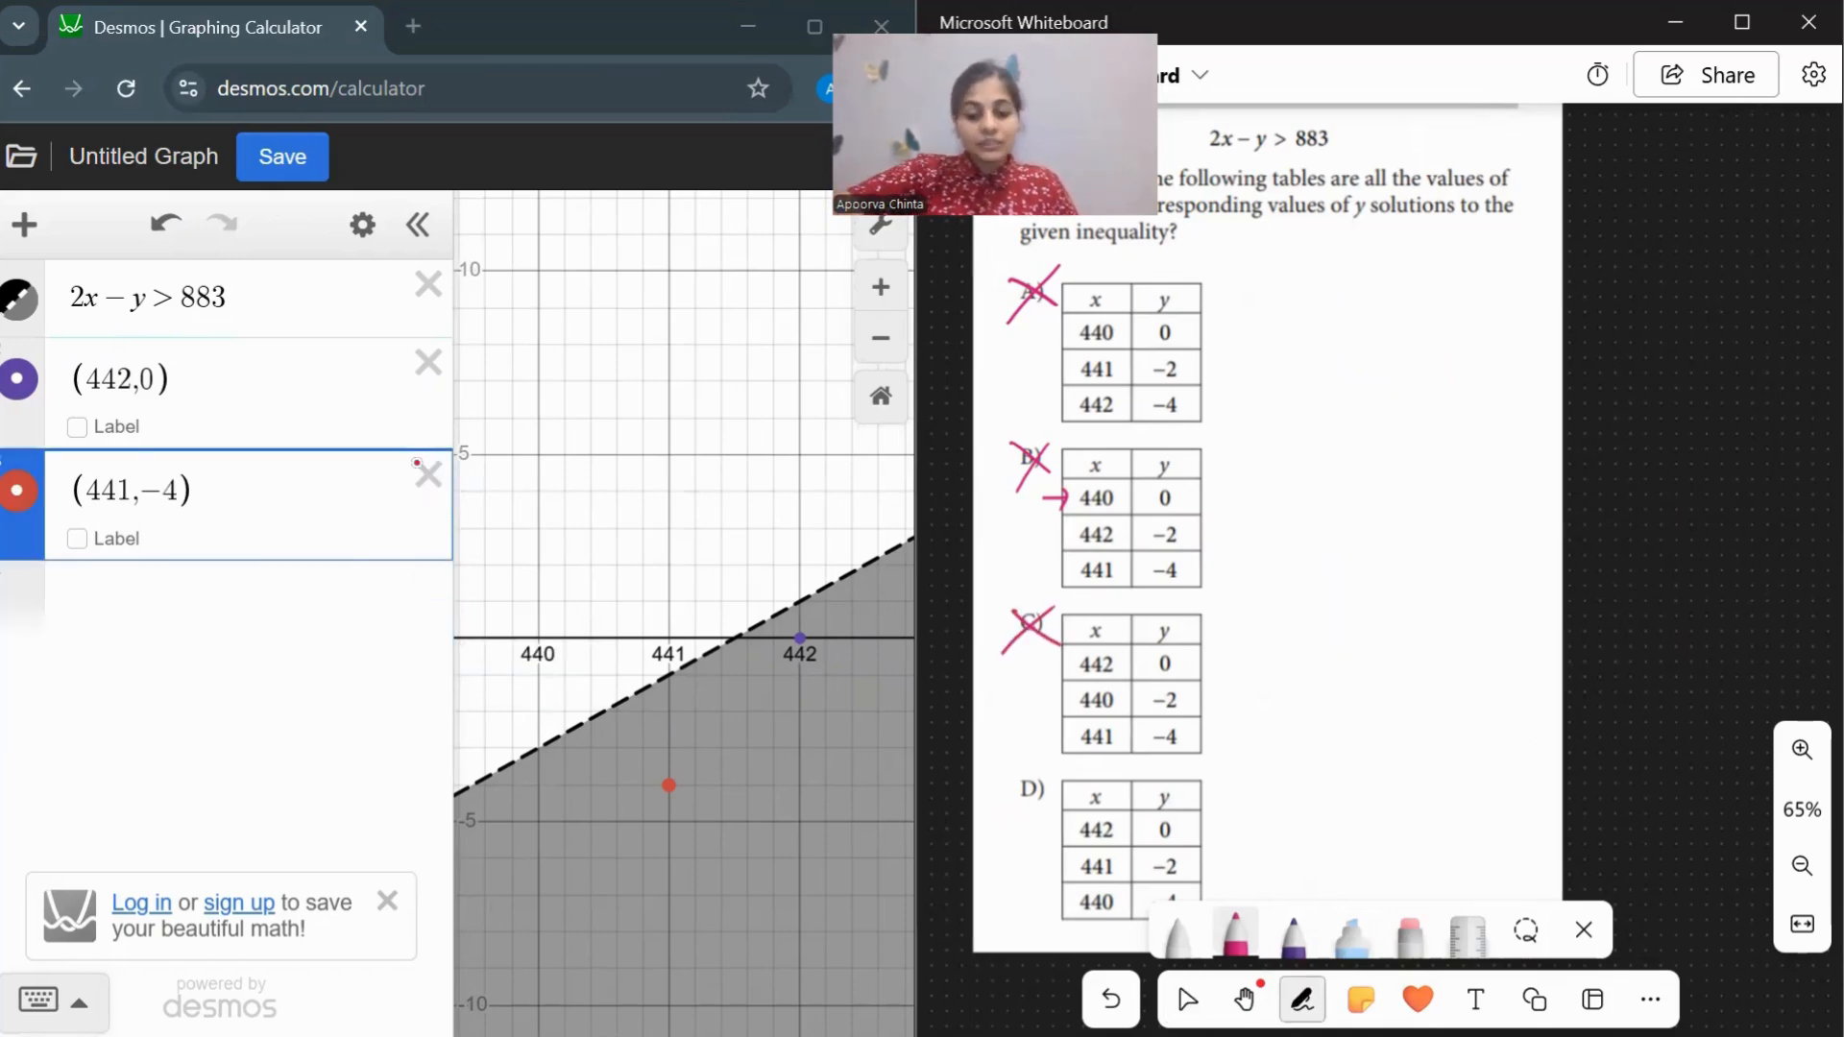
Plot table D's remaining points by changing (441, −4) to (441, −2) and adding (440, −4) as a new expression.
scroll(1127, 560, down, 1)
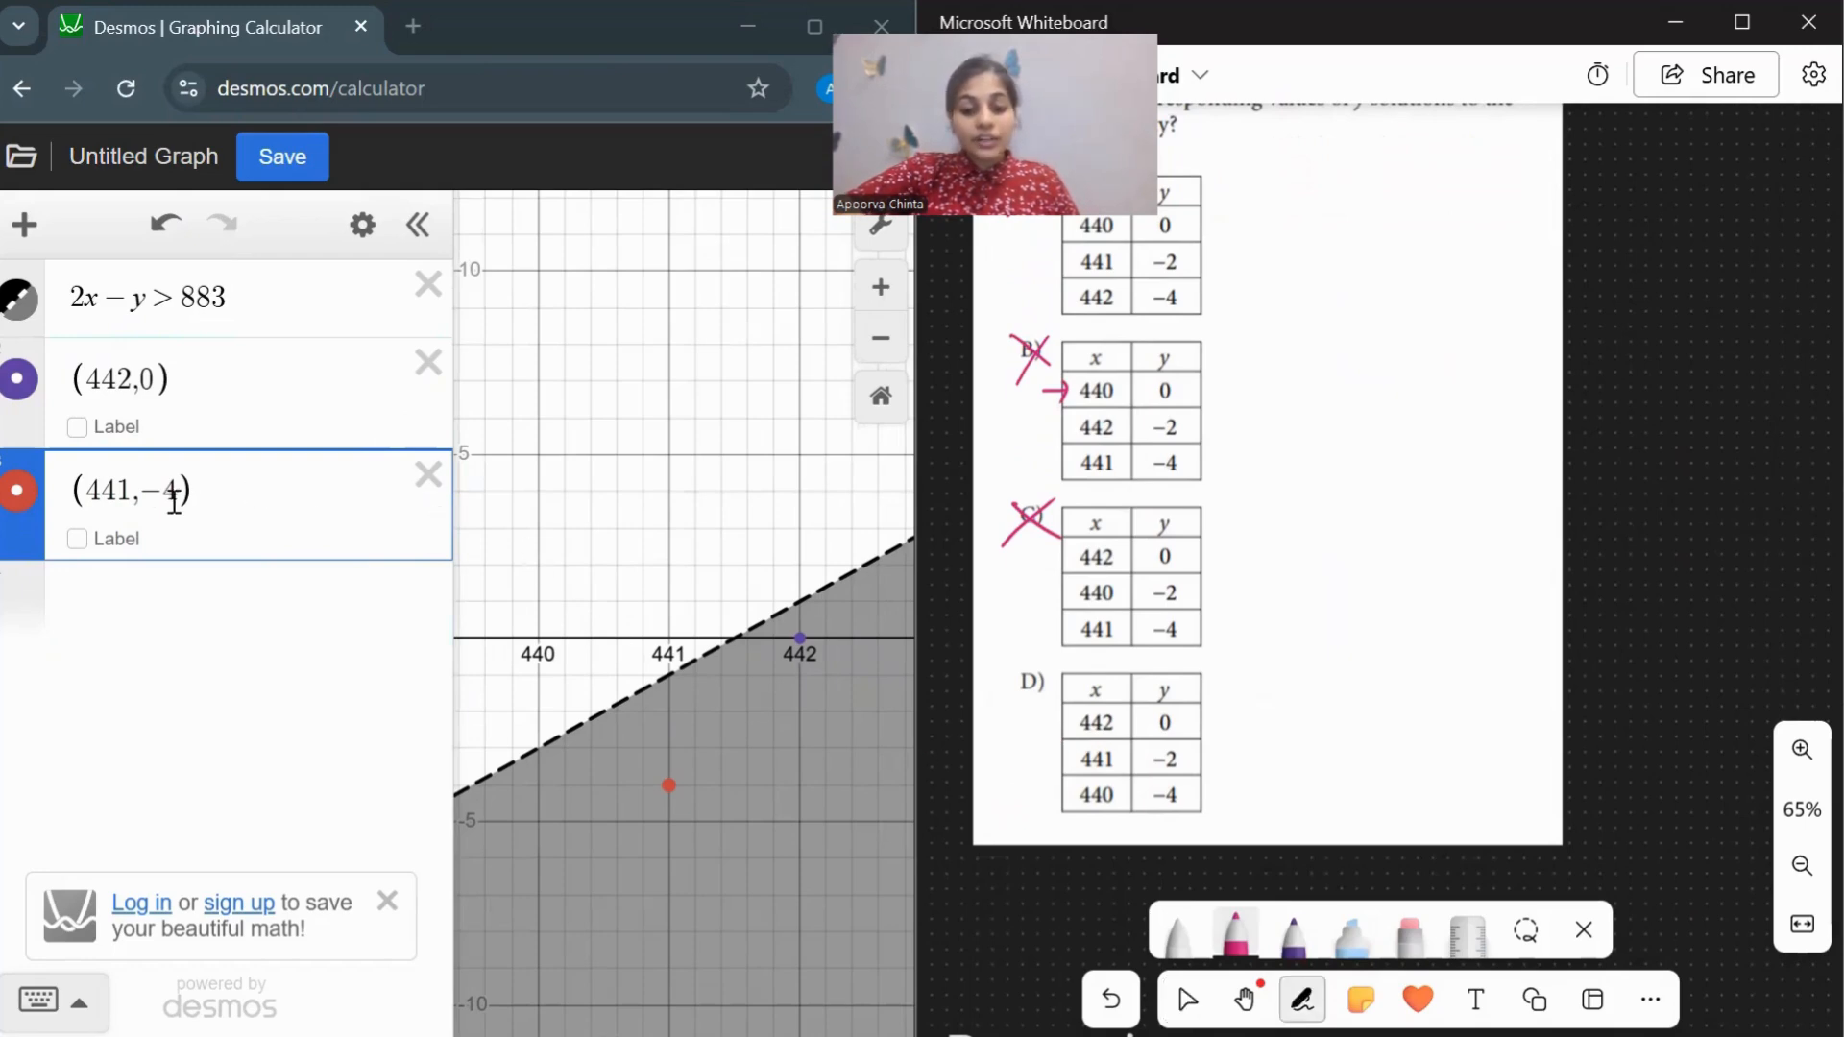
click(174, 494)
key(BackSpace)
text(2)
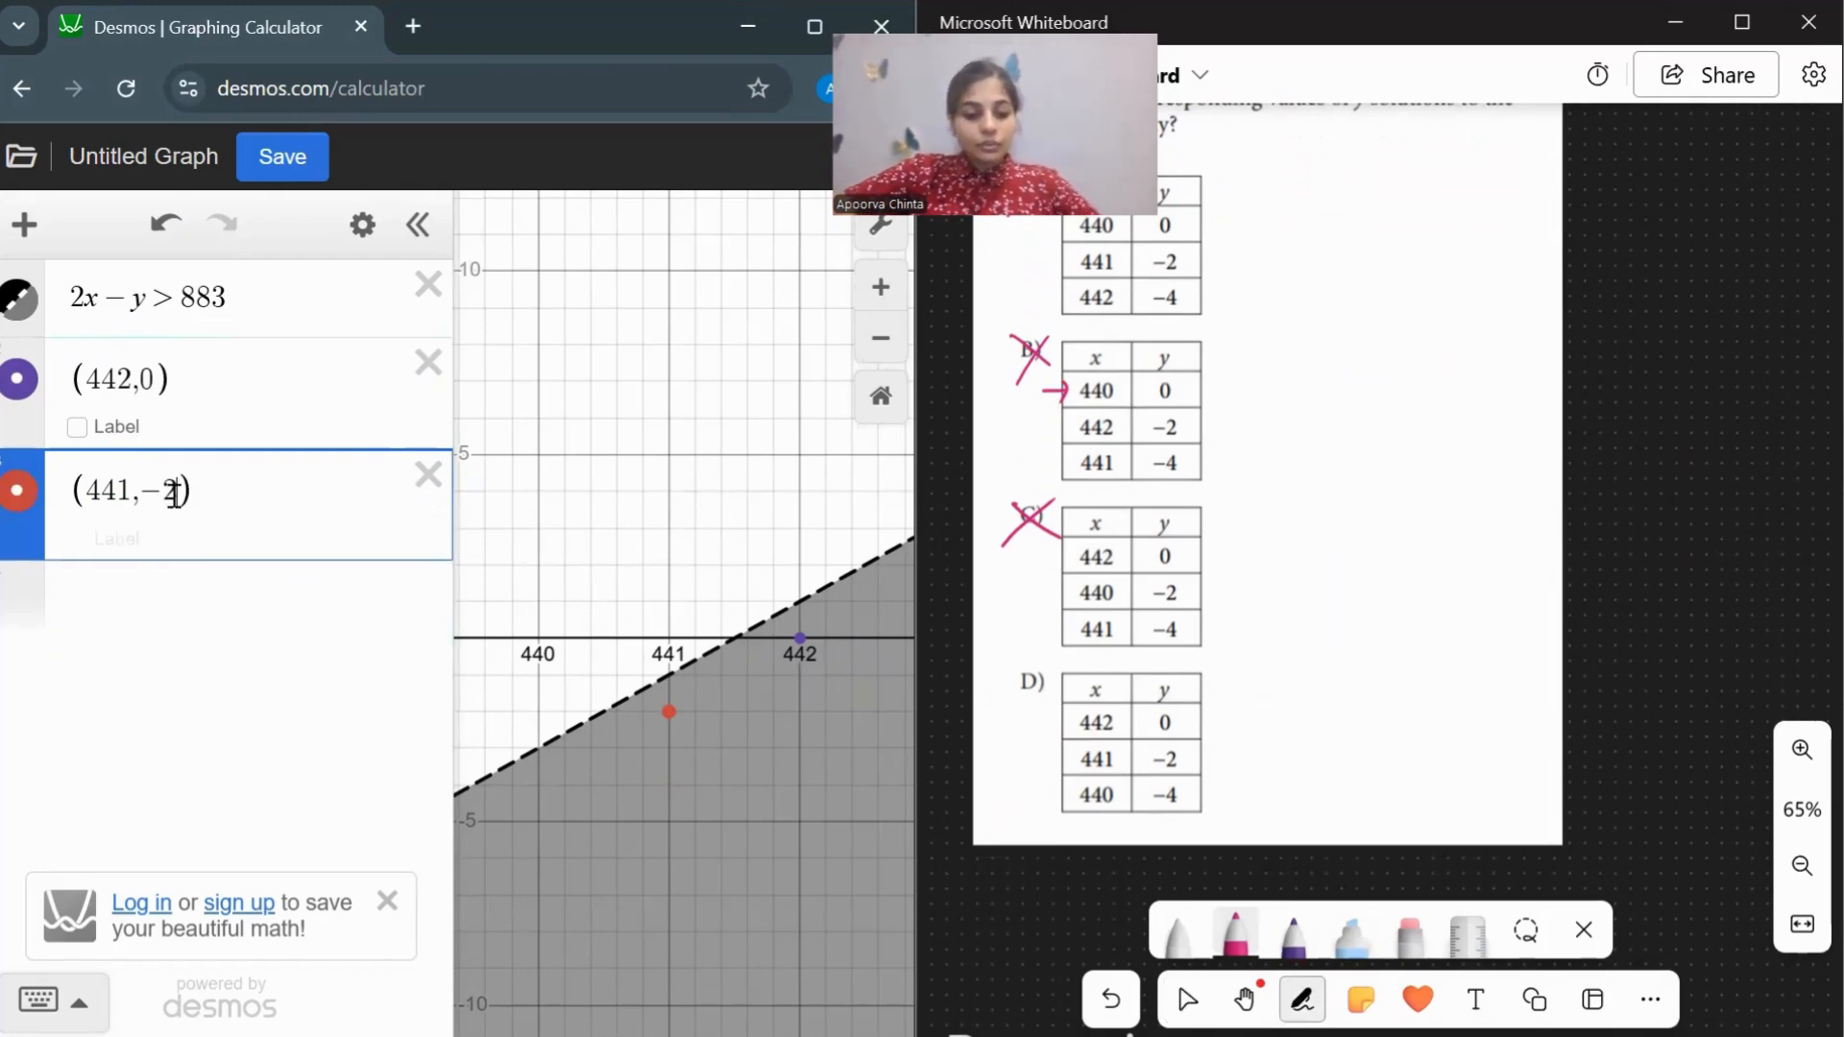
click(150, 609)
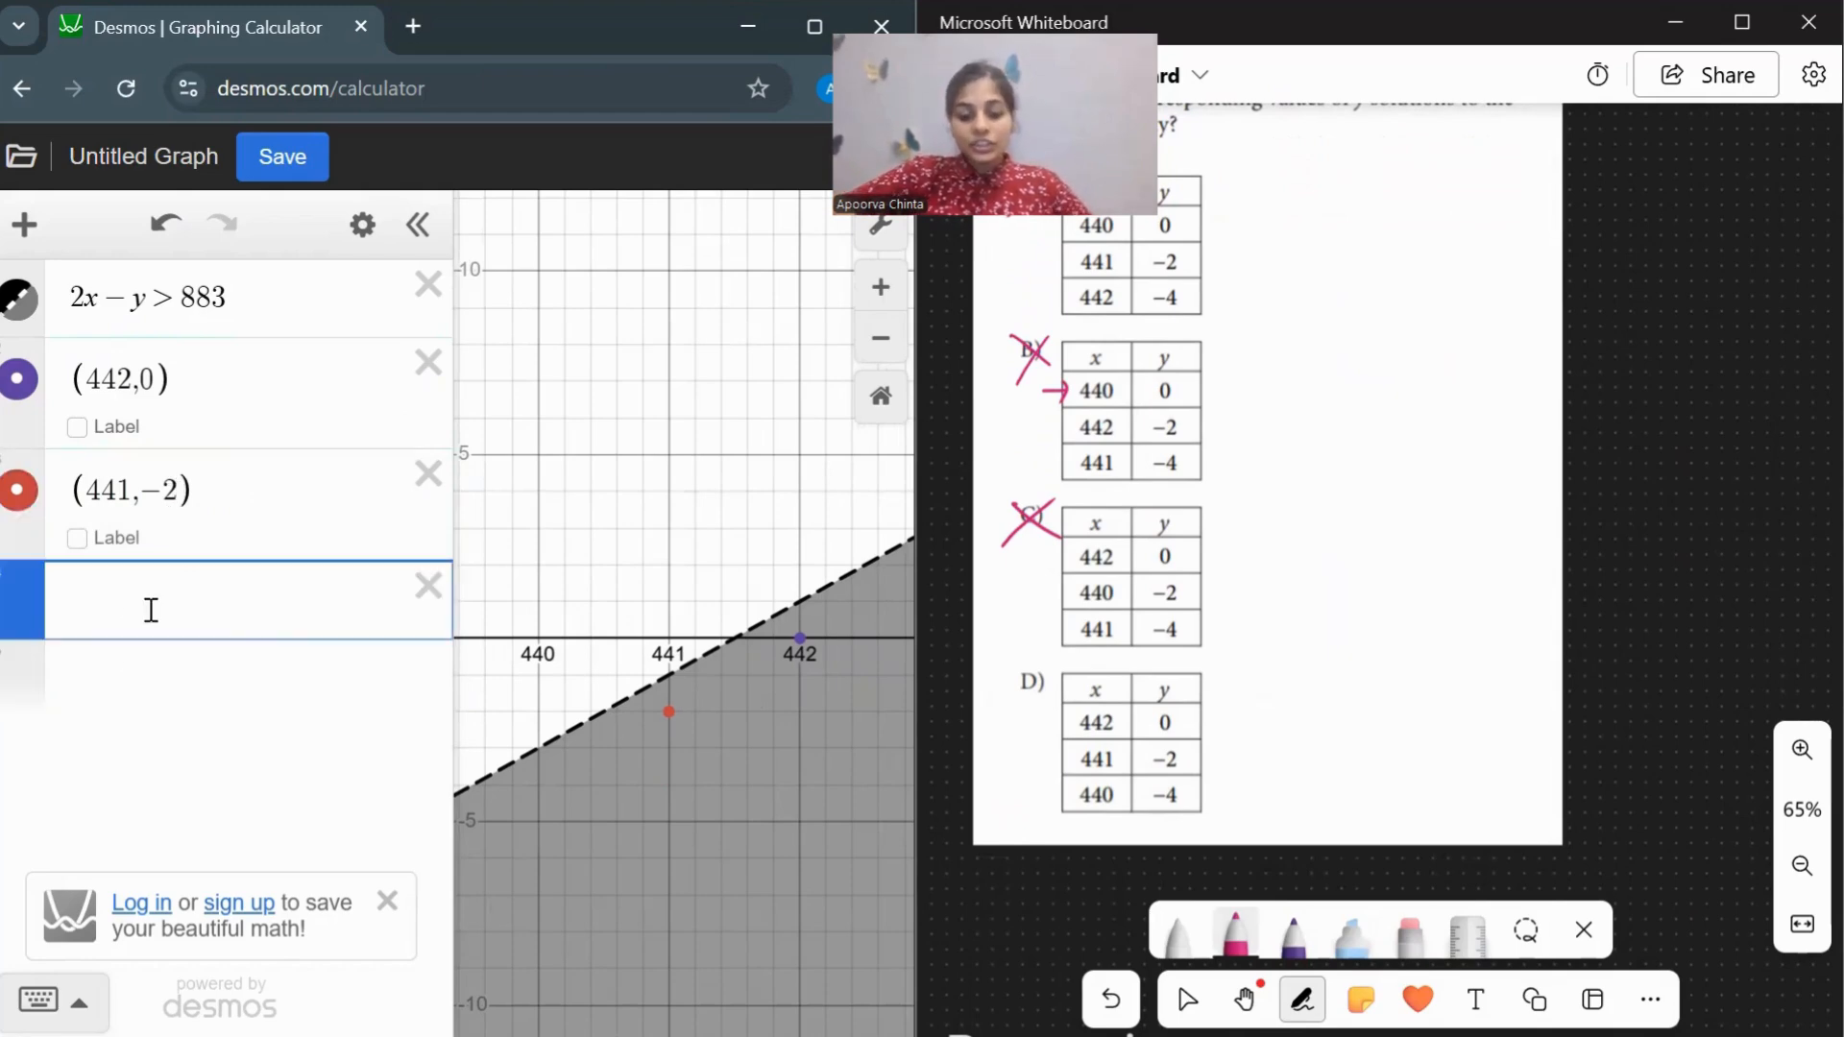
text((44)
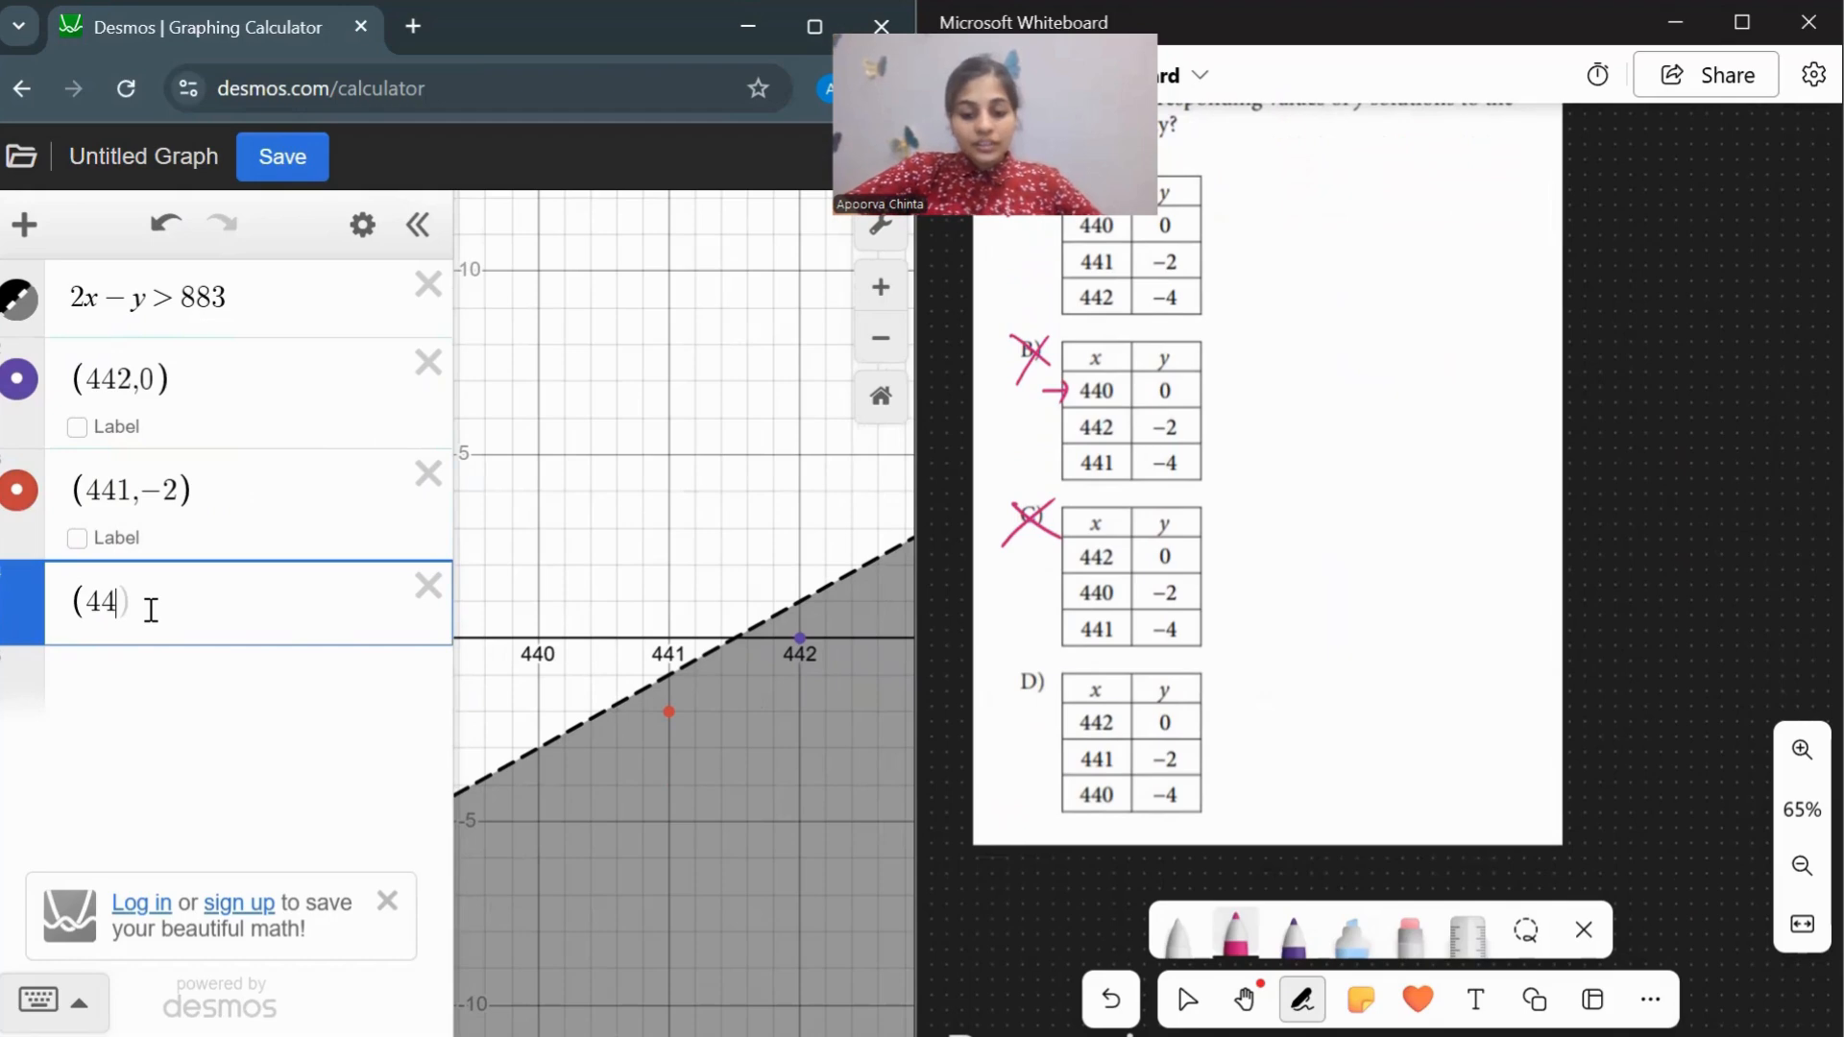
text(0)
text(,-4)
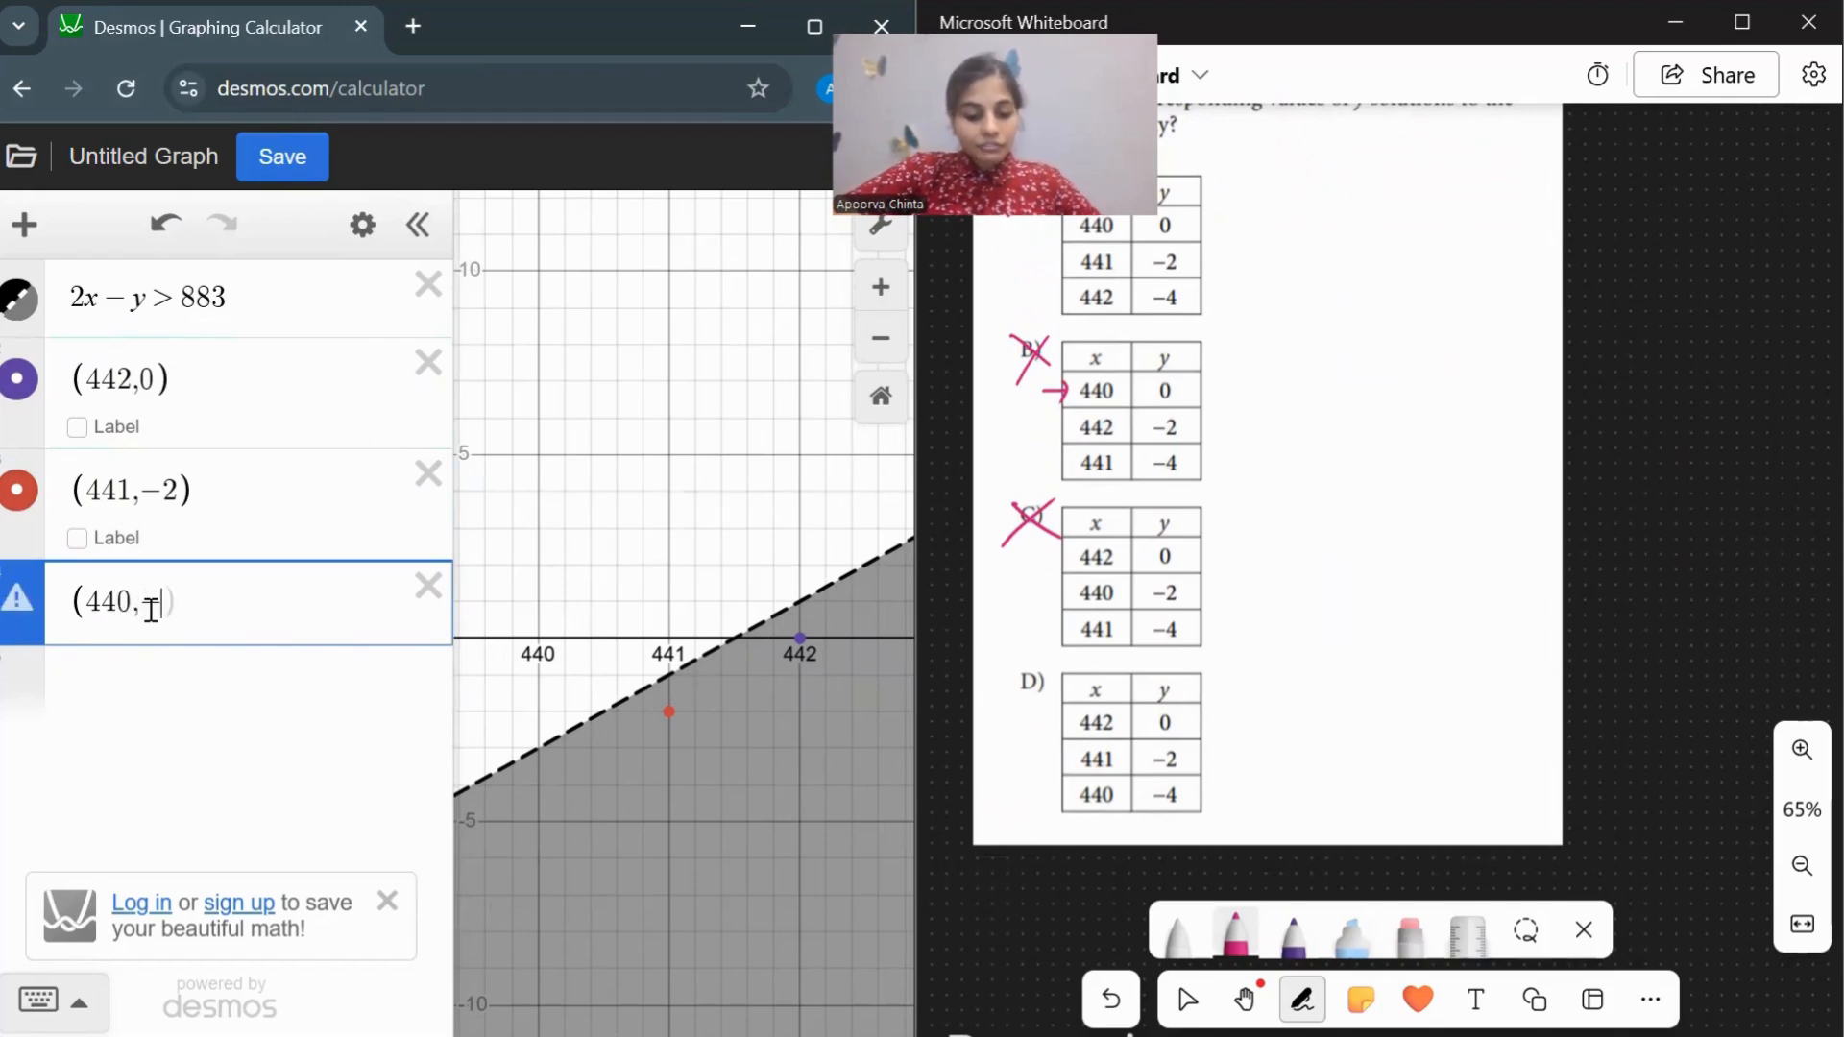
text())
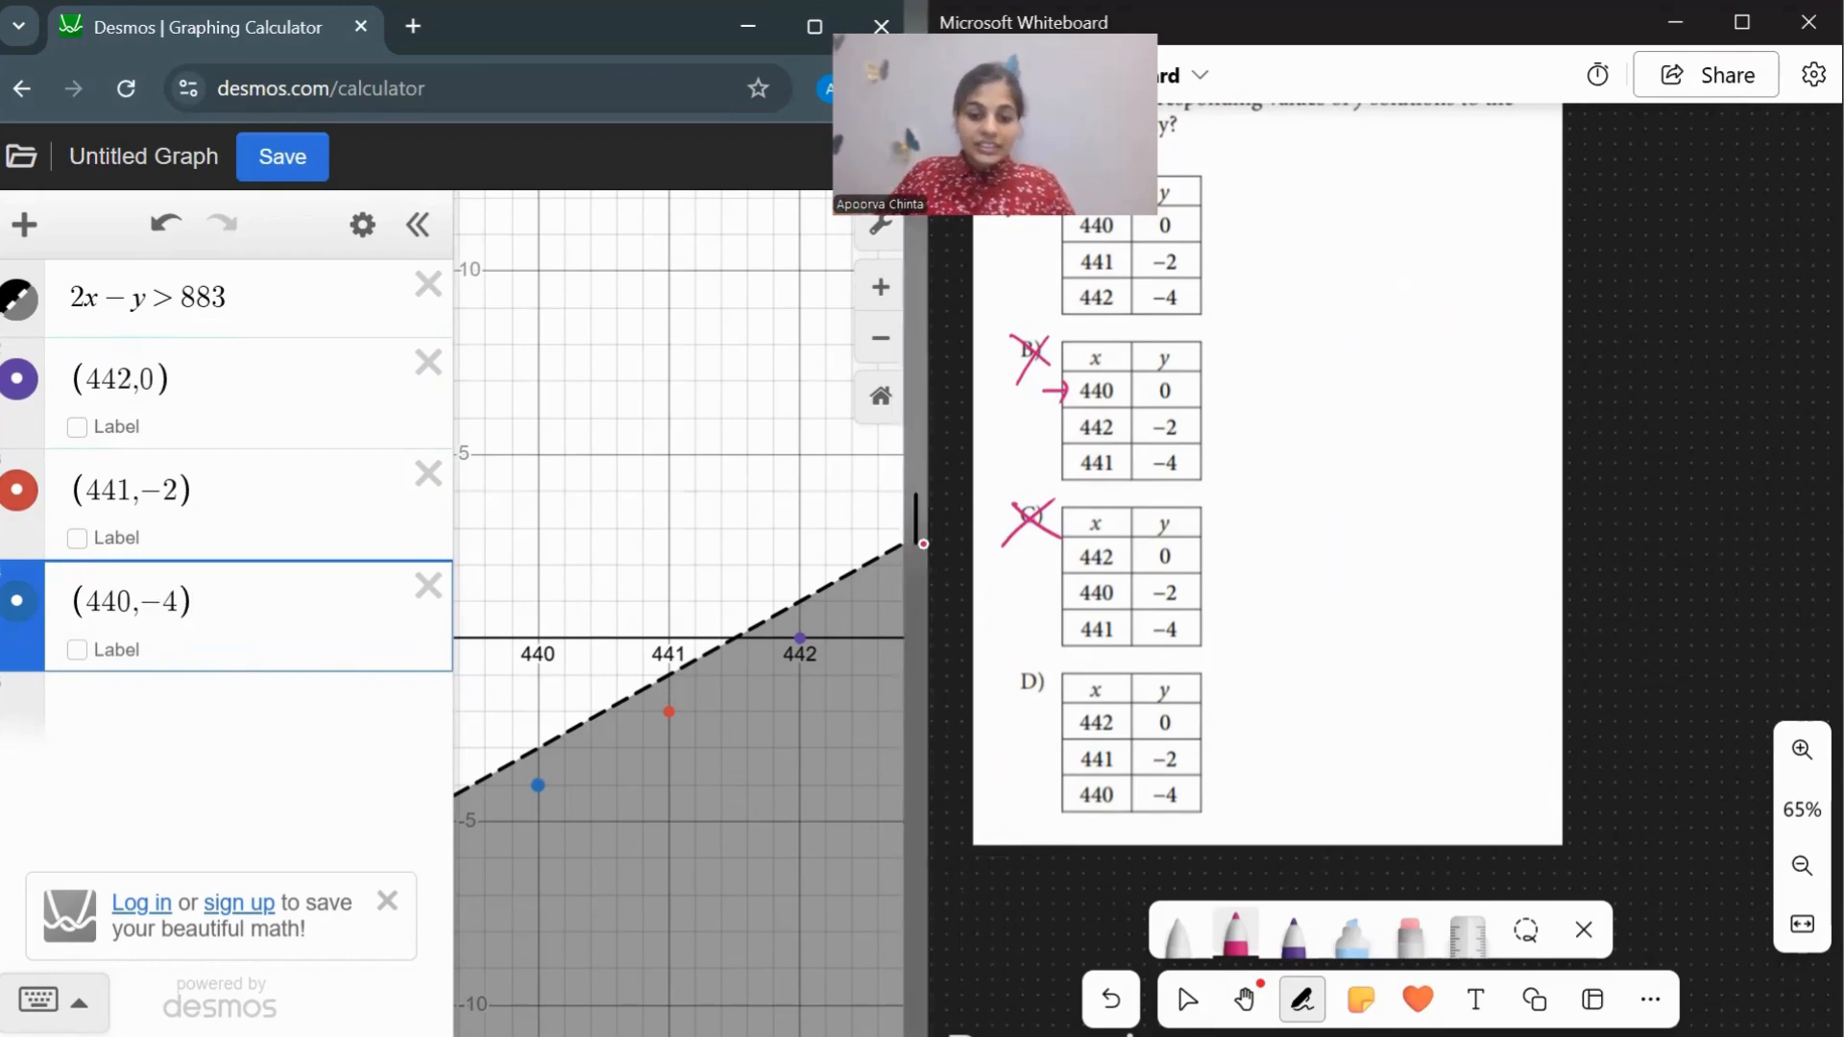
In Whiteboard, put a check mark on option D and go to question 8 in the Regression section.
drag(992, 679, 1098, 647)
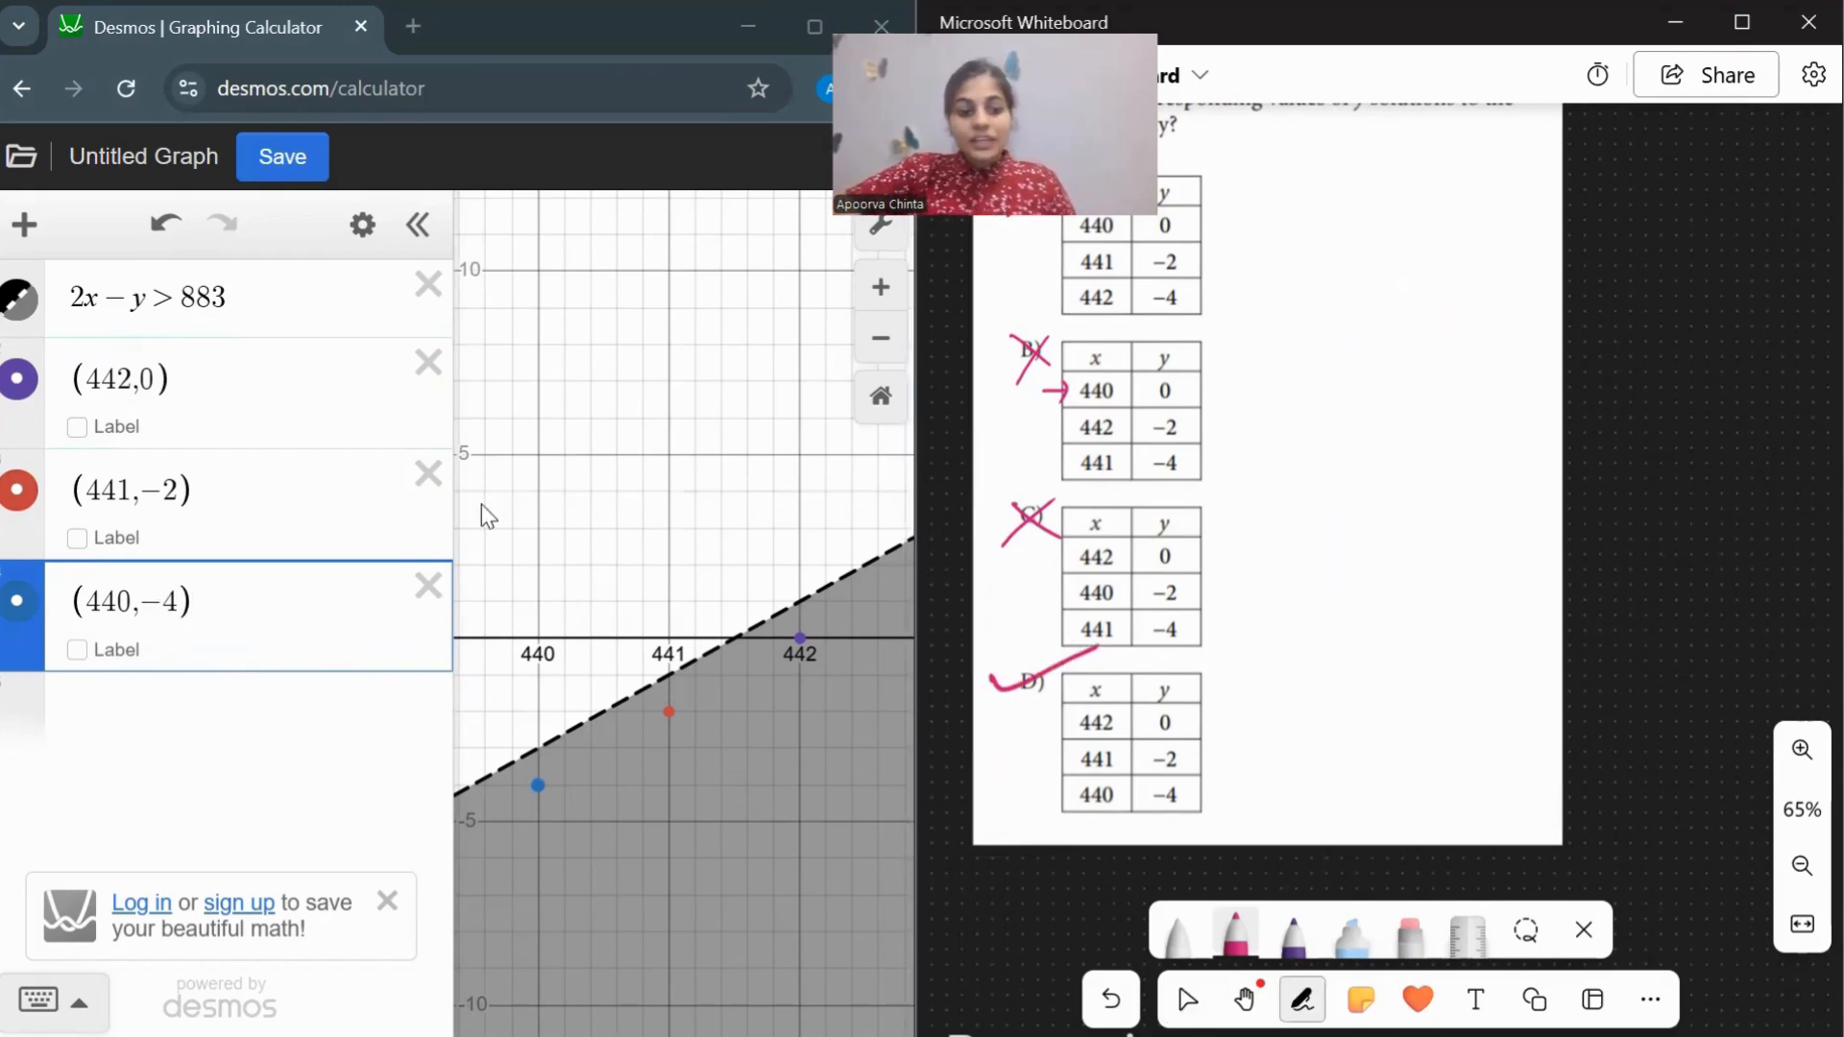
click(1187, 998)
scroll(1180, 980, down, 6)
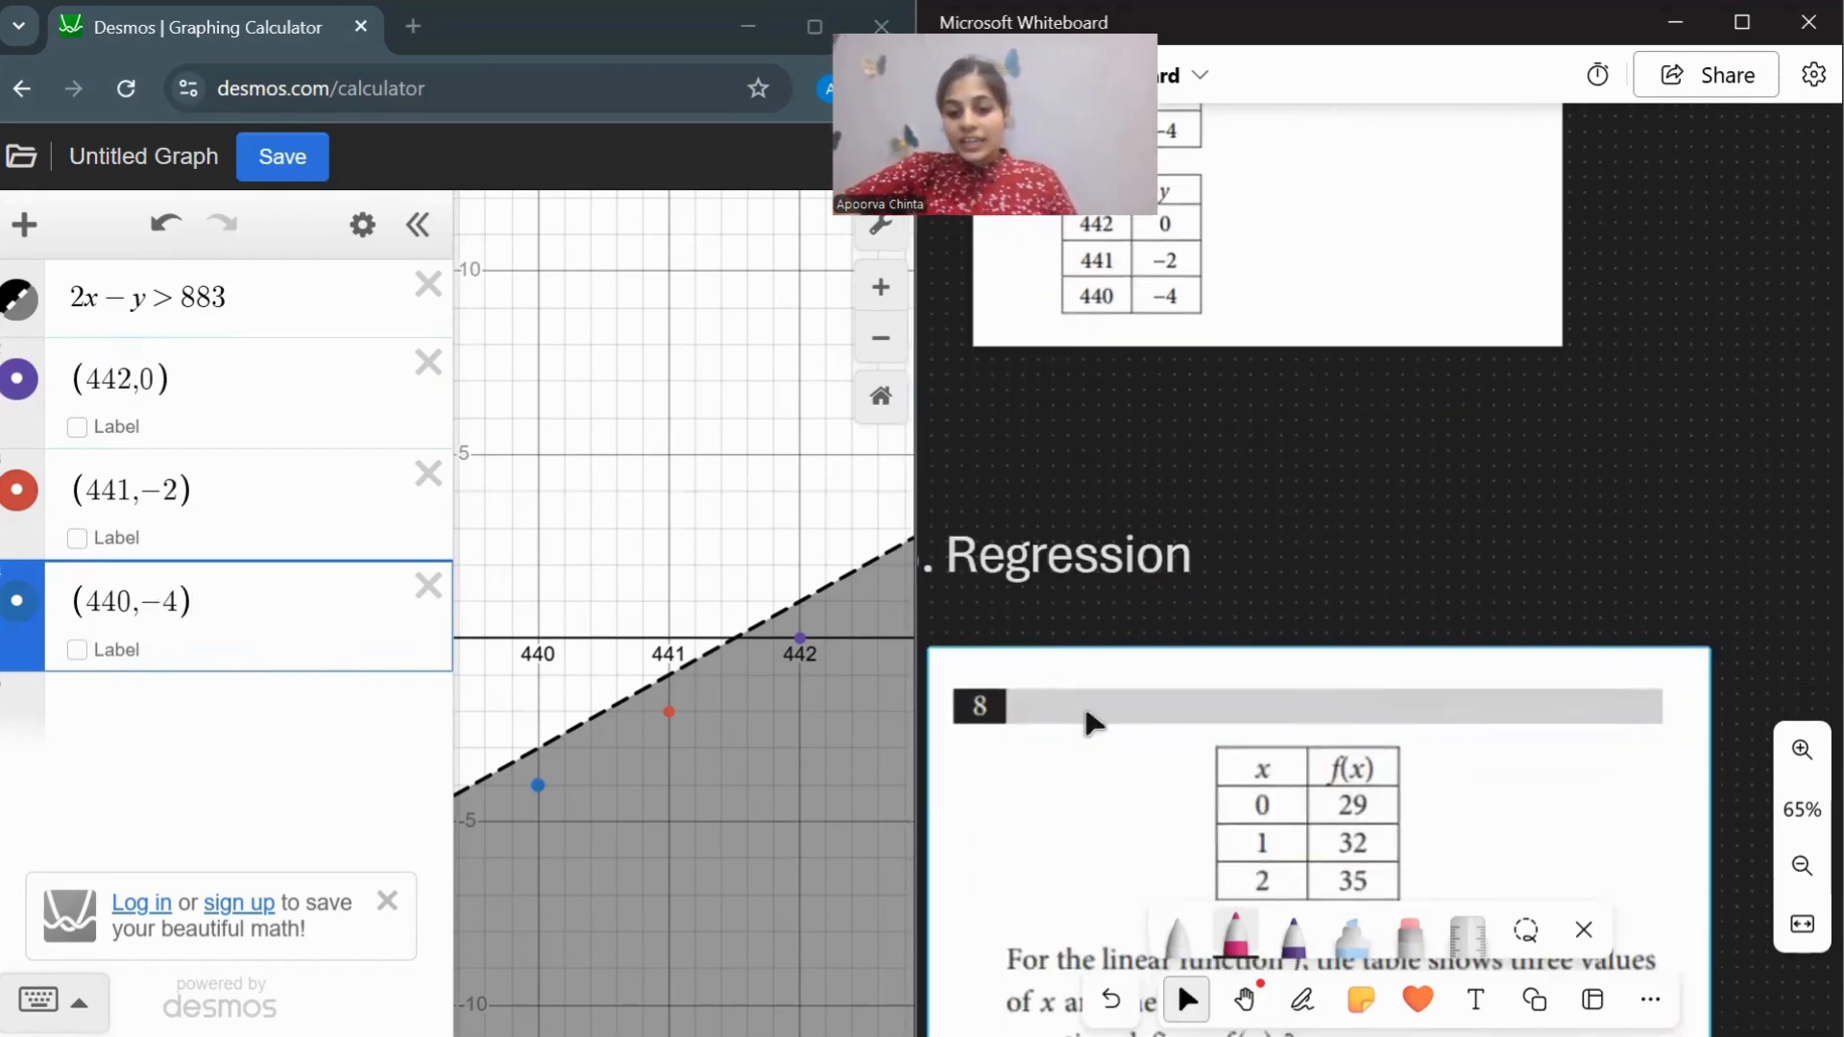
scroll(1148, 675, down, 2)
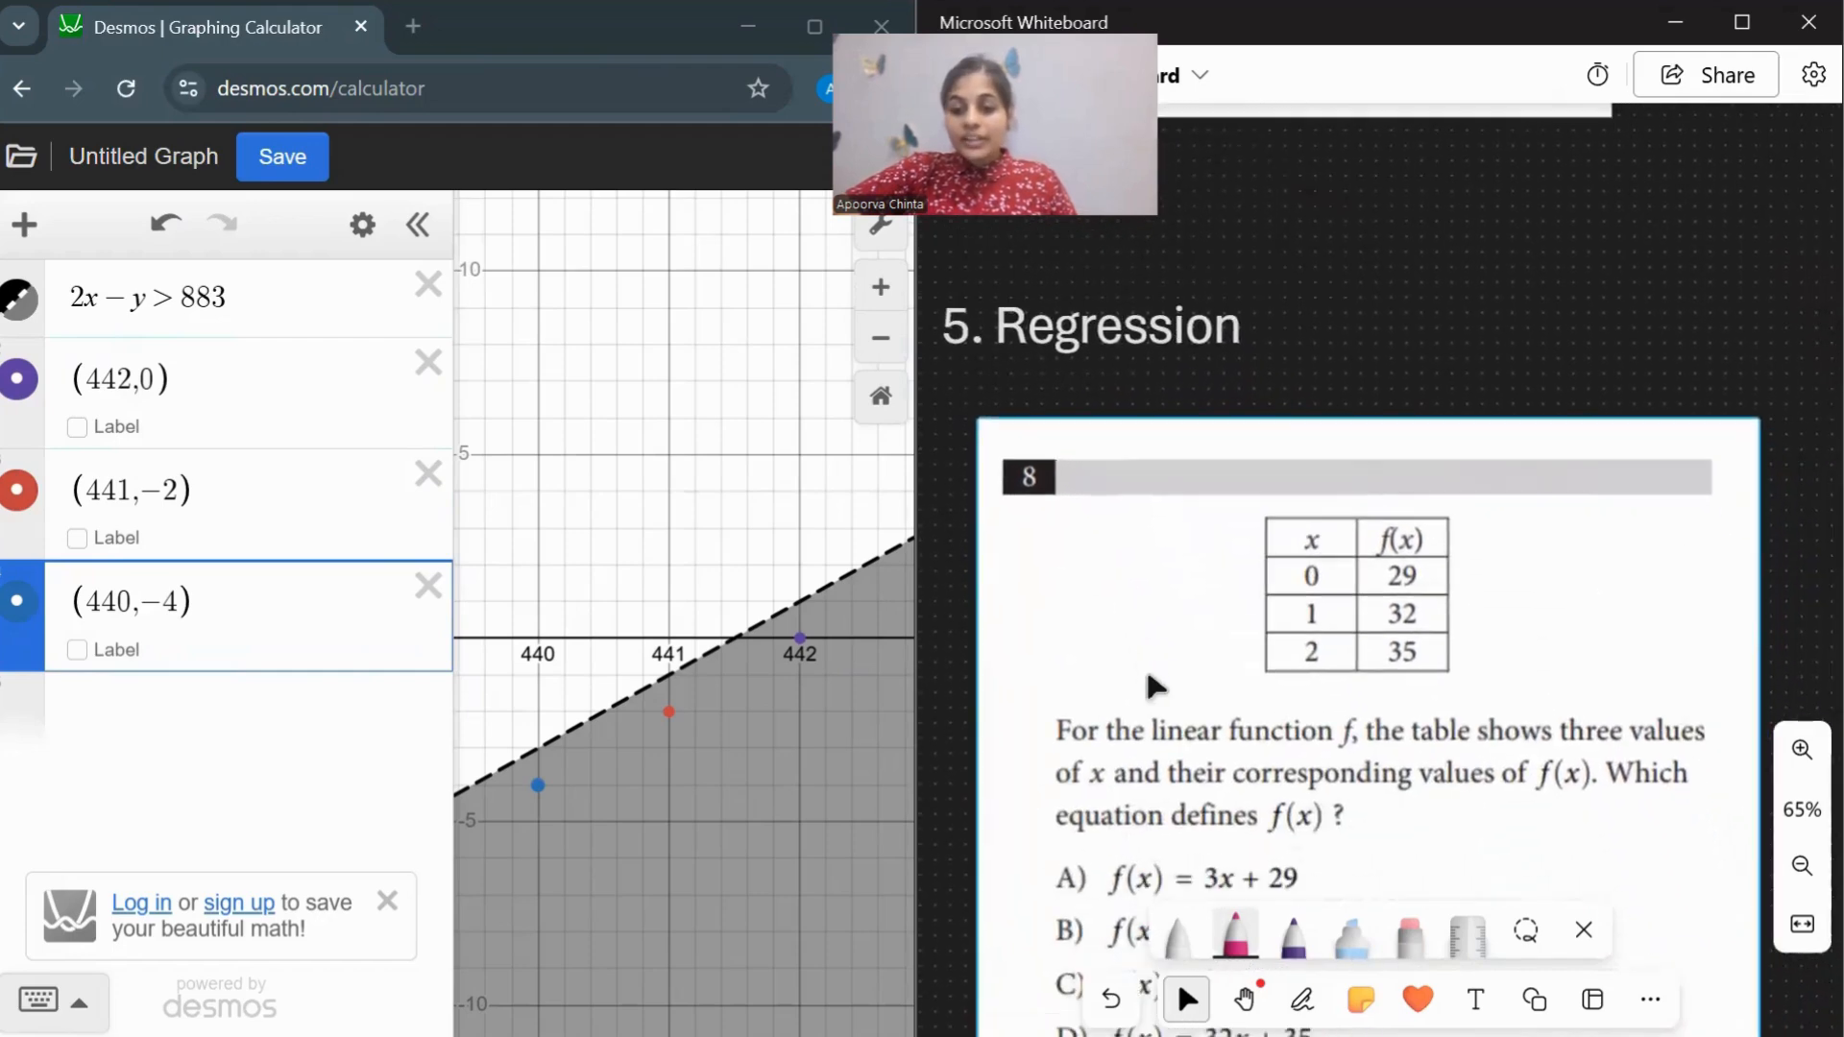
Delete all three table D points and the inequality 2x − y > 883 from Desmos.
click(428, 586)
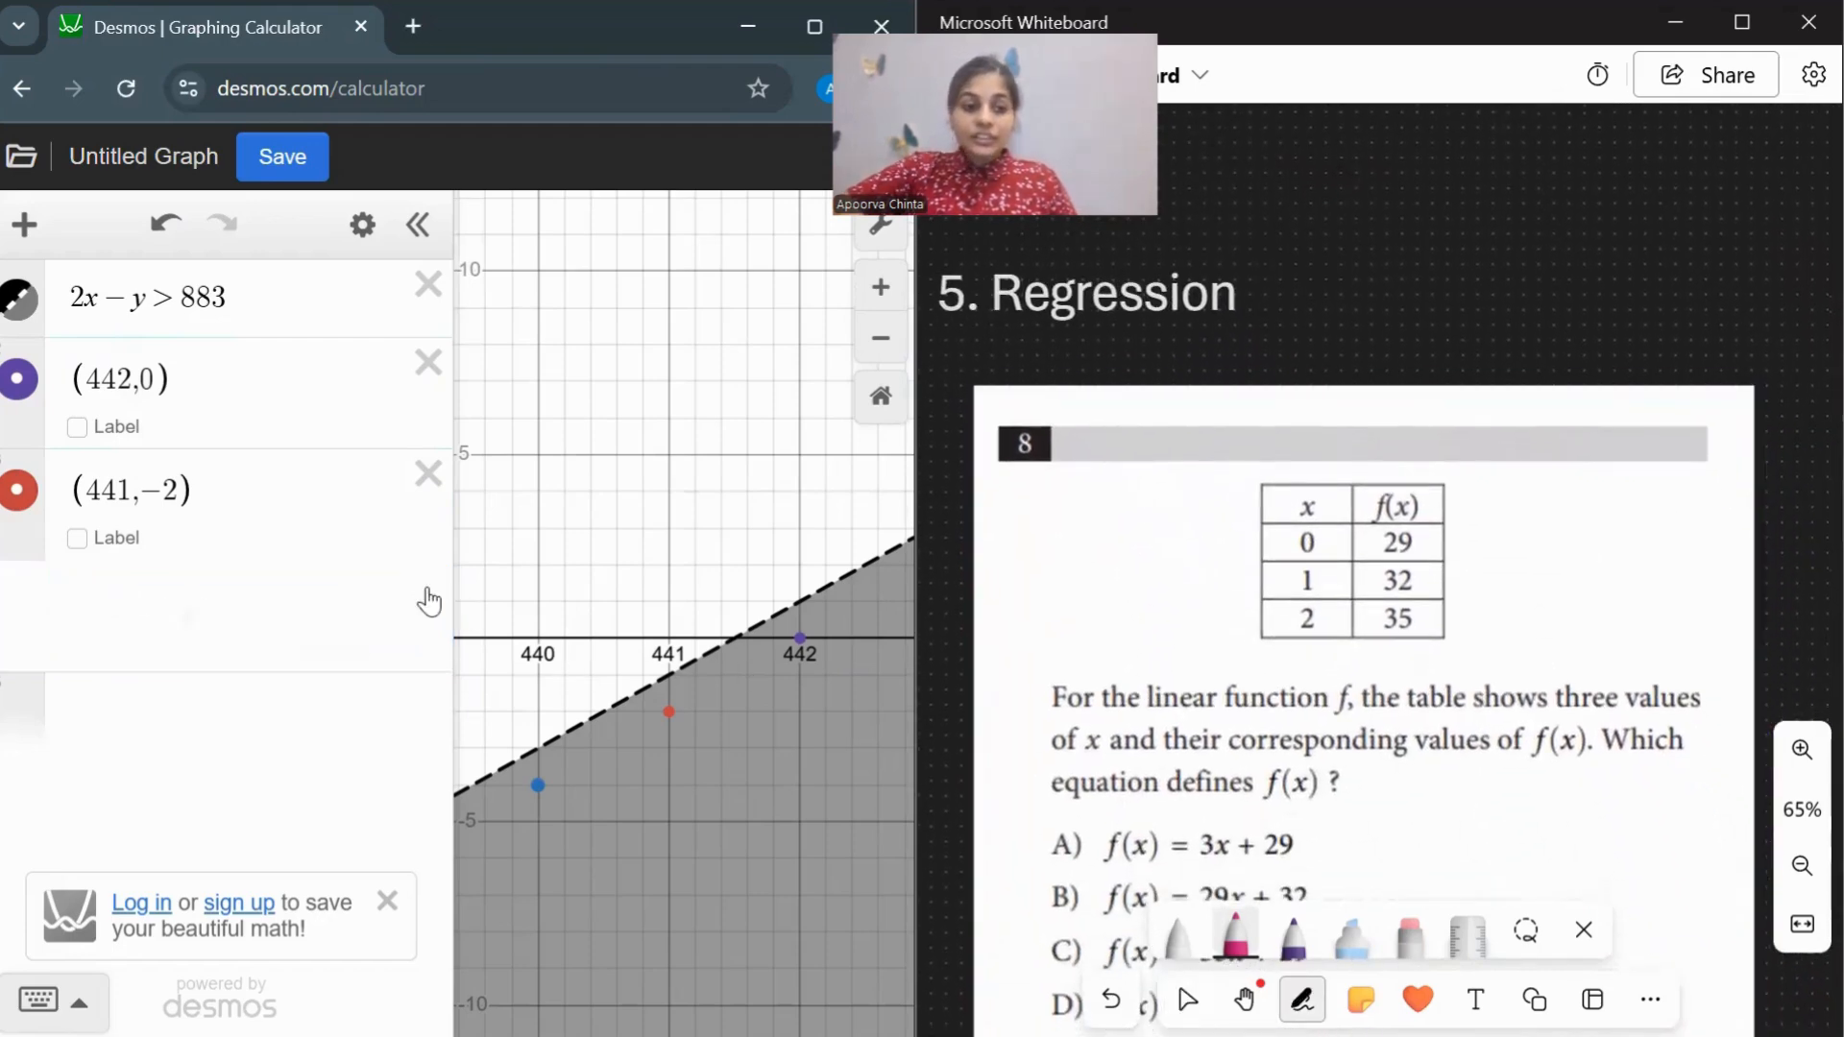
click(428, 475)
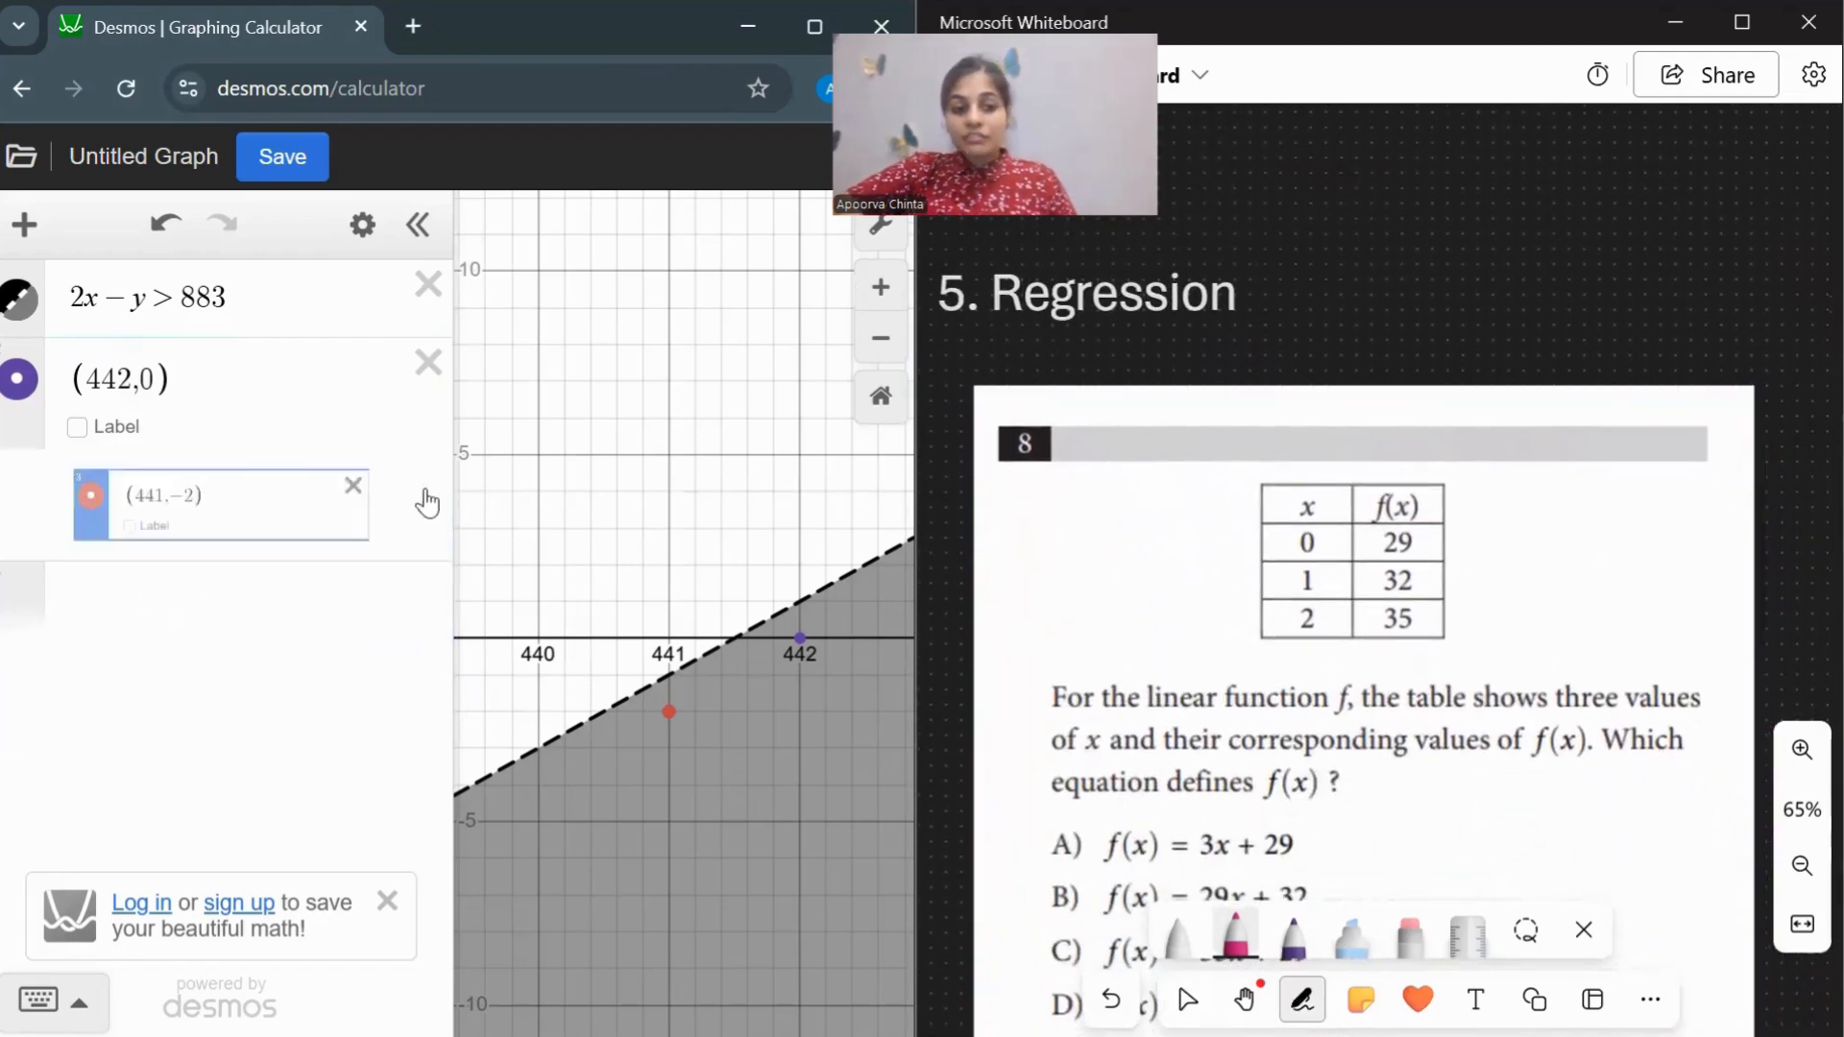
click(428, 362)
click(423, 298)
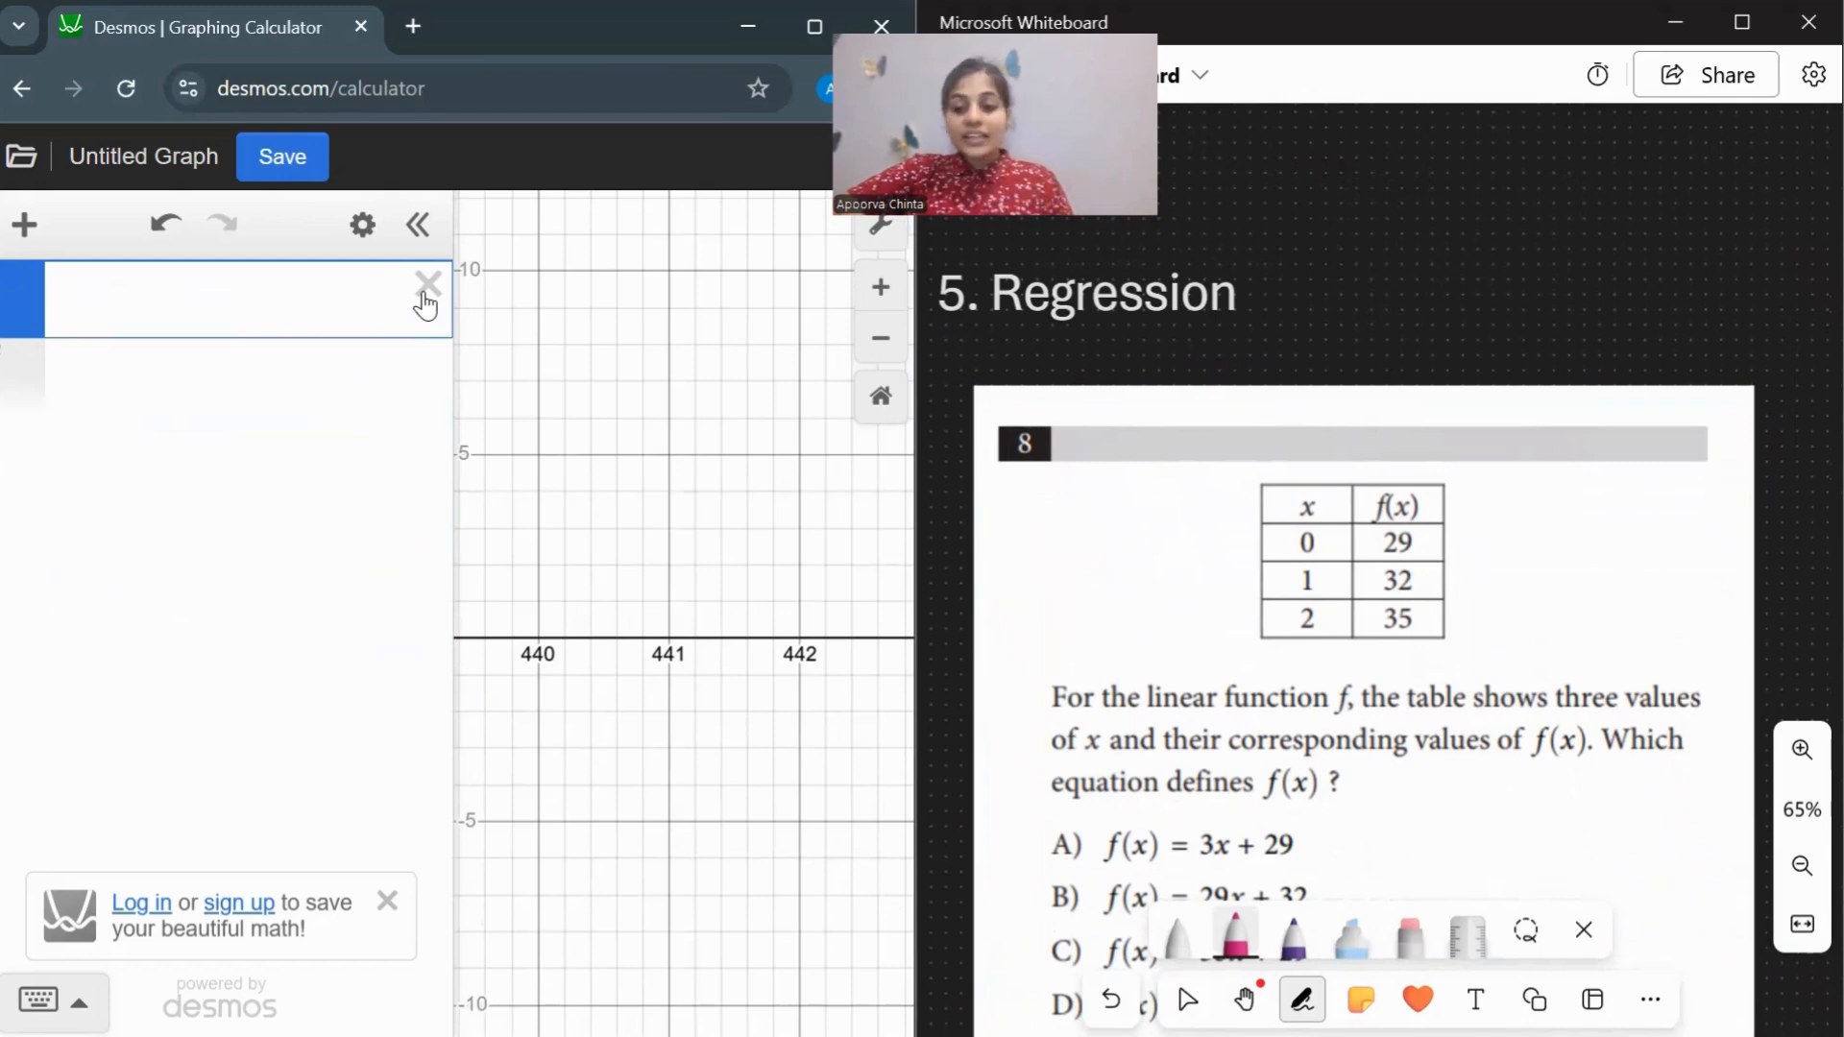
Create a Desmos table with question 8's values: x 0, 1, 2 and y 29, 32, 35.
scroll(1163, 436, down, 1)
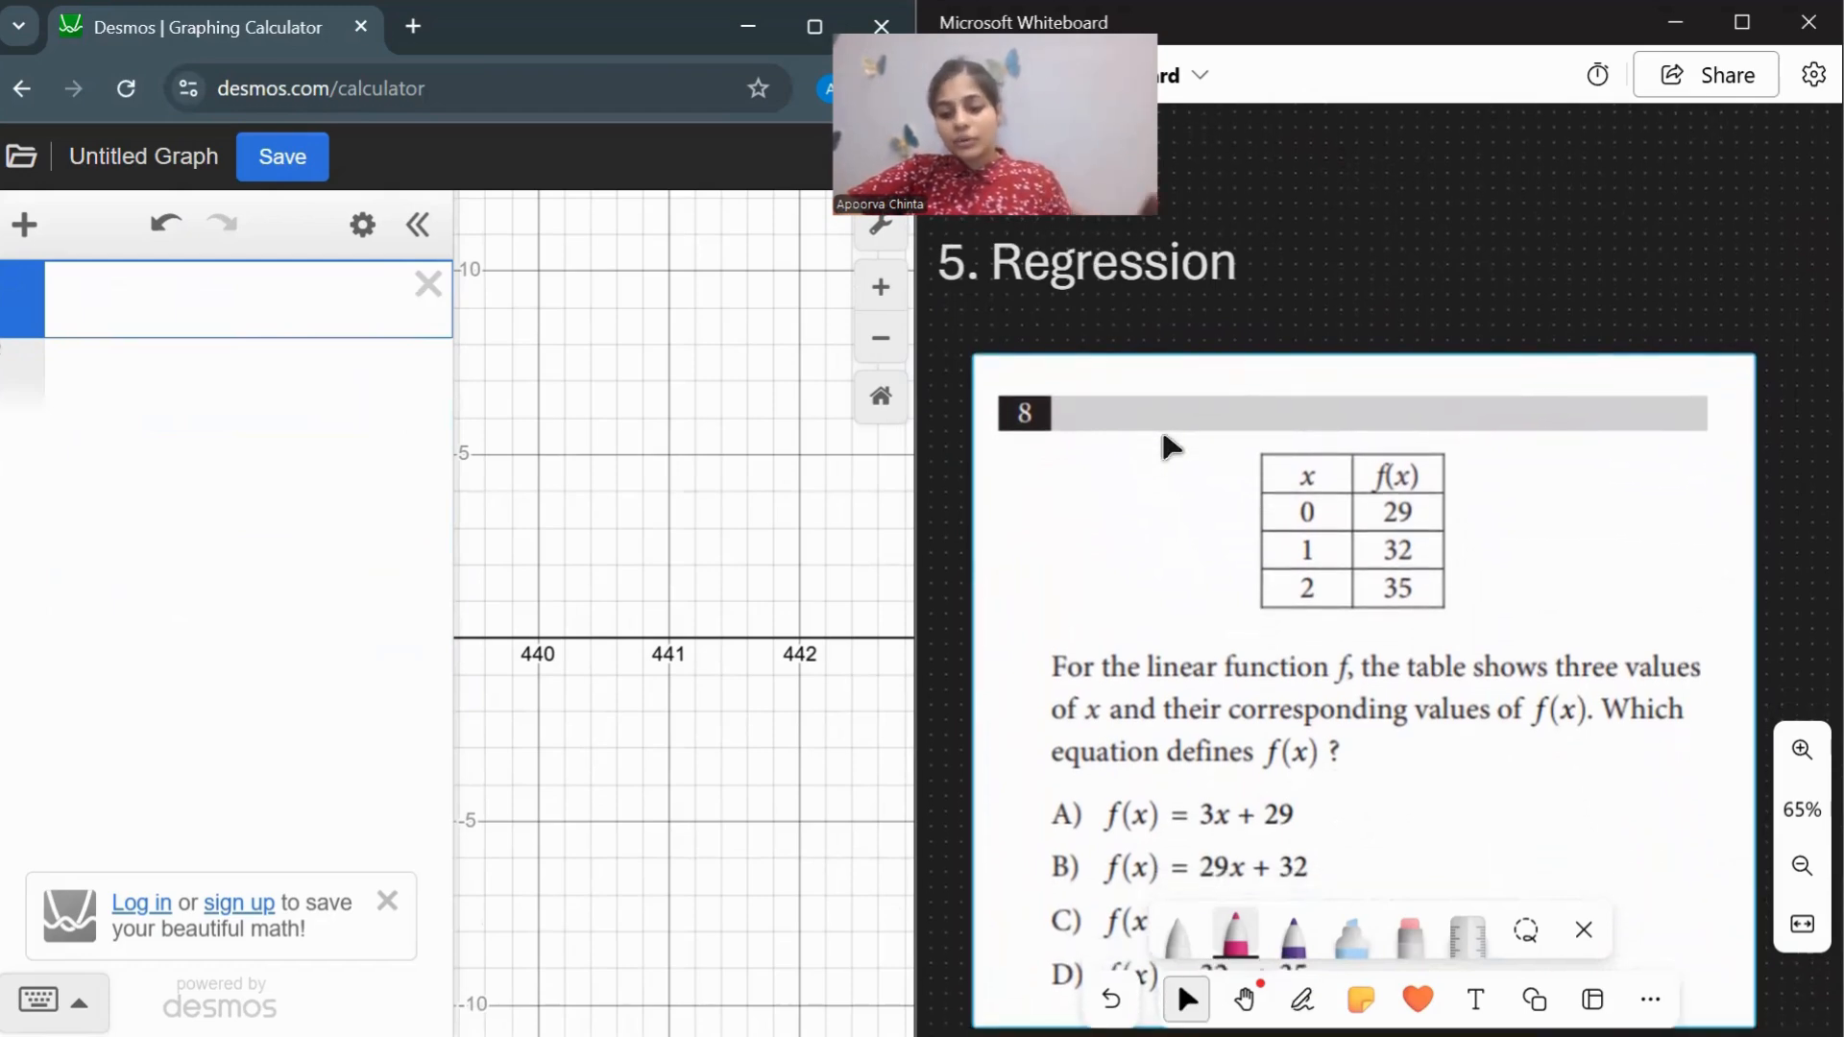
scroll(1164, 434, down, 2)
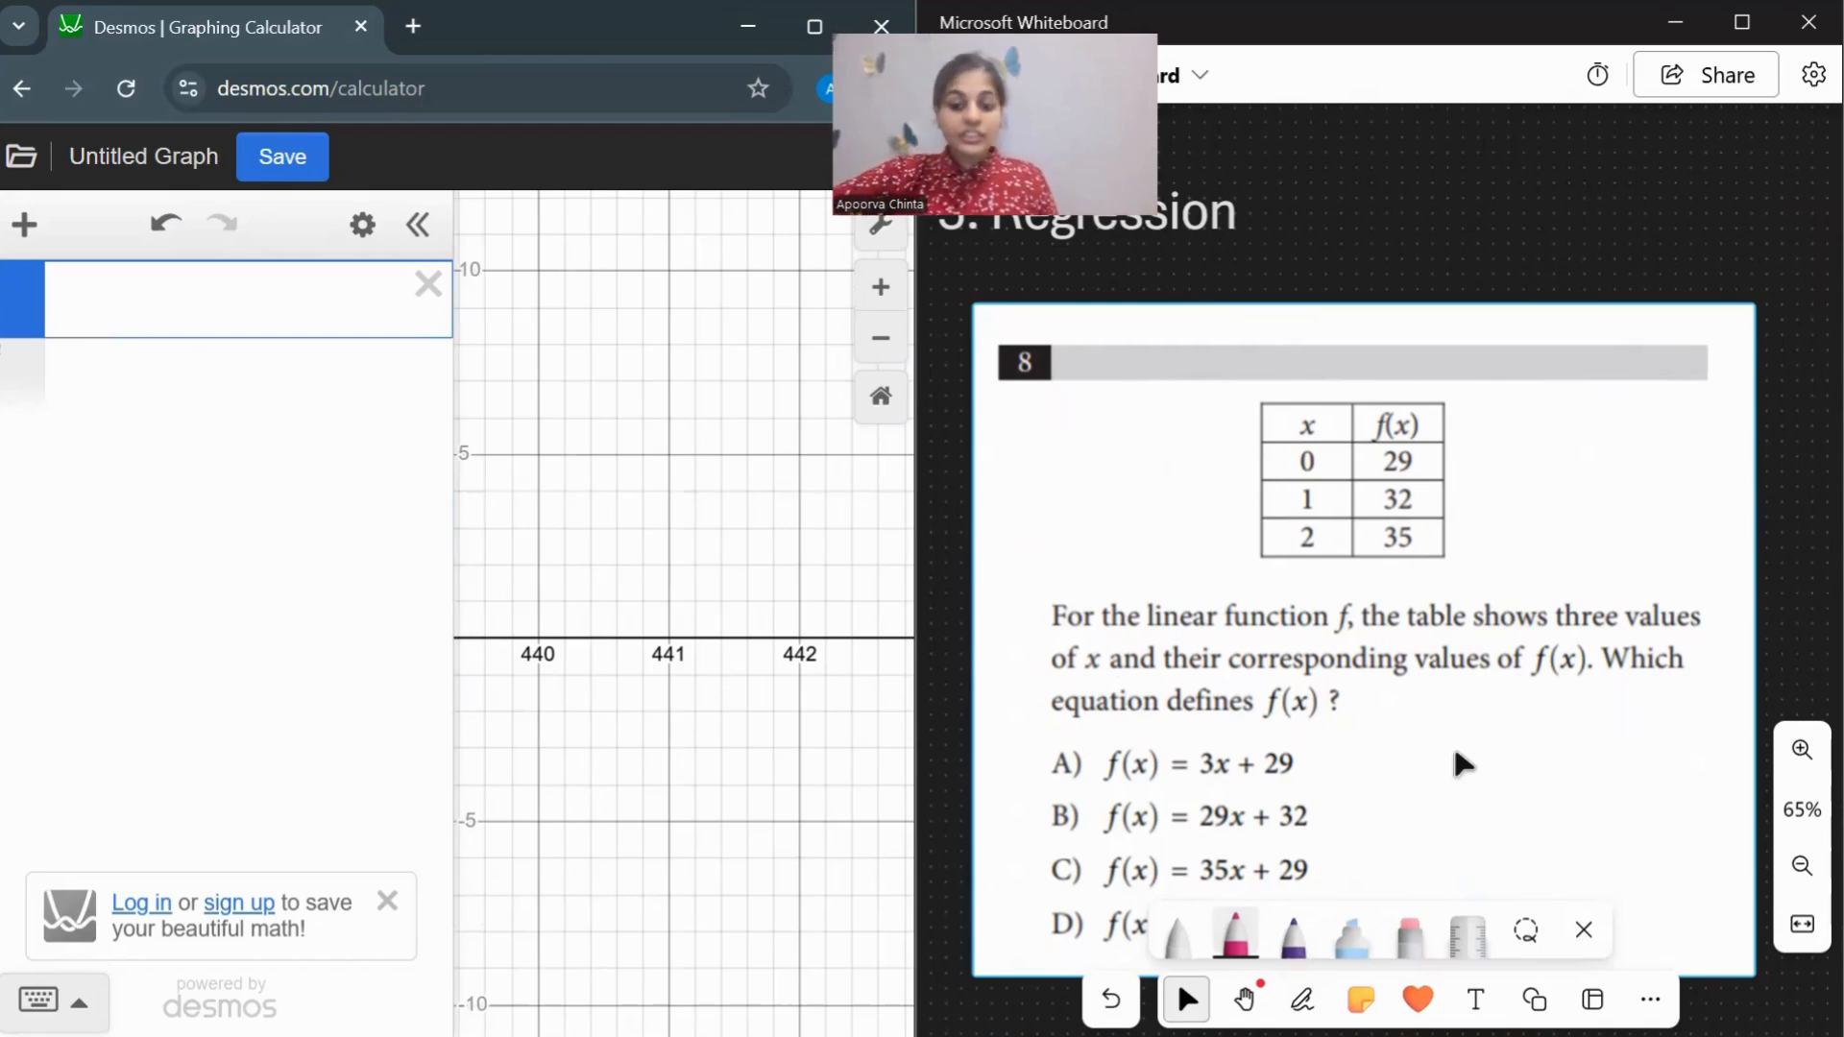
click(31, 242)
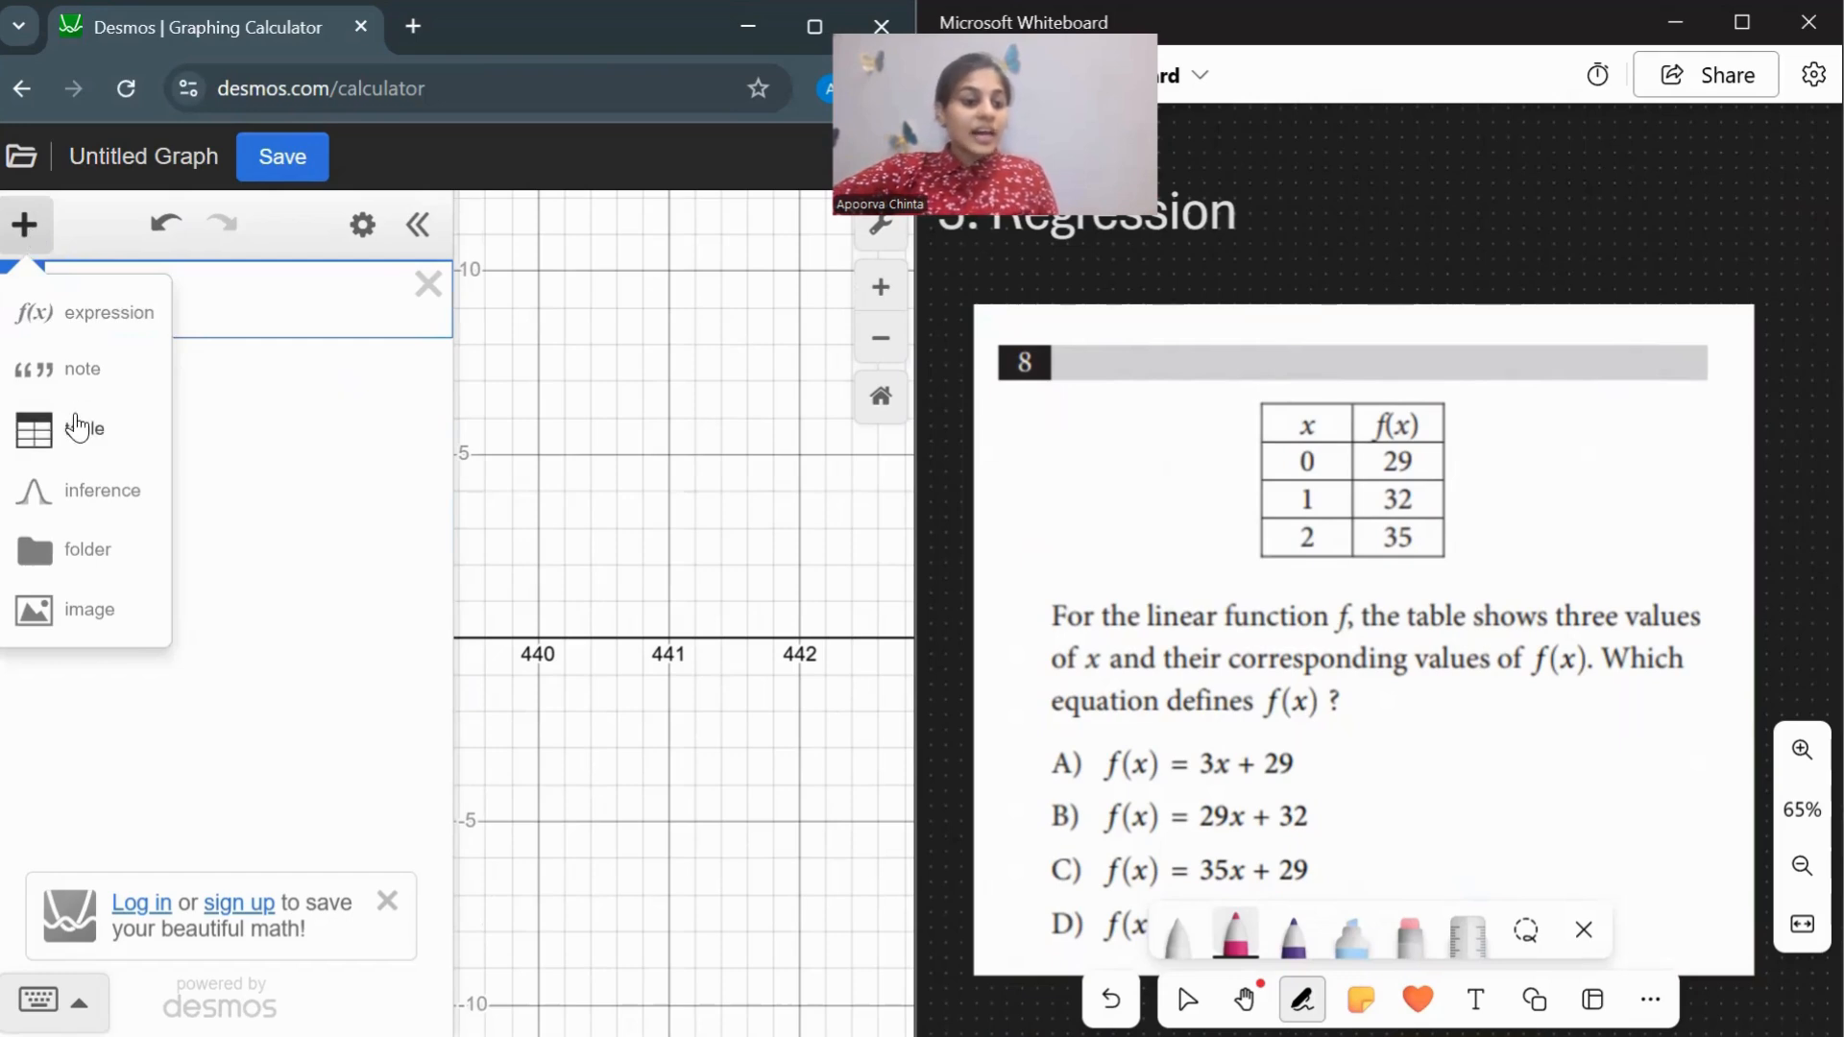
click(79, 428)
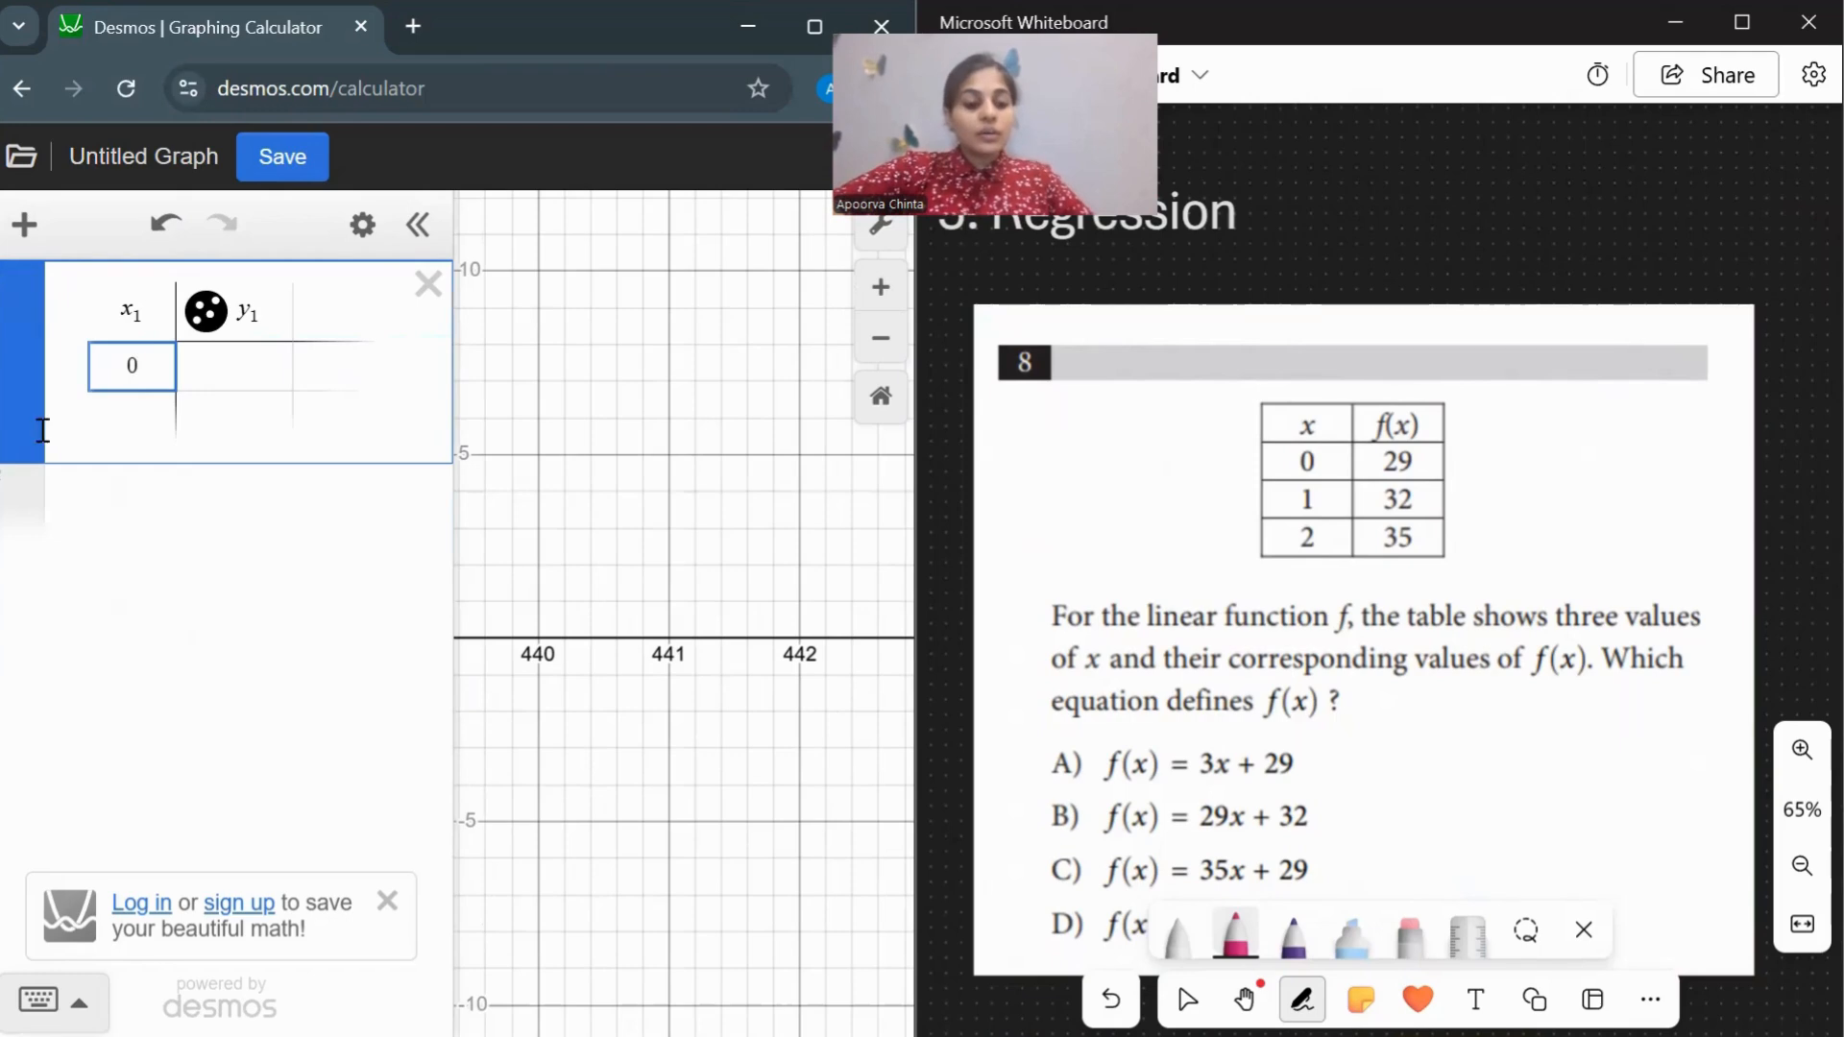
click(263, 377)
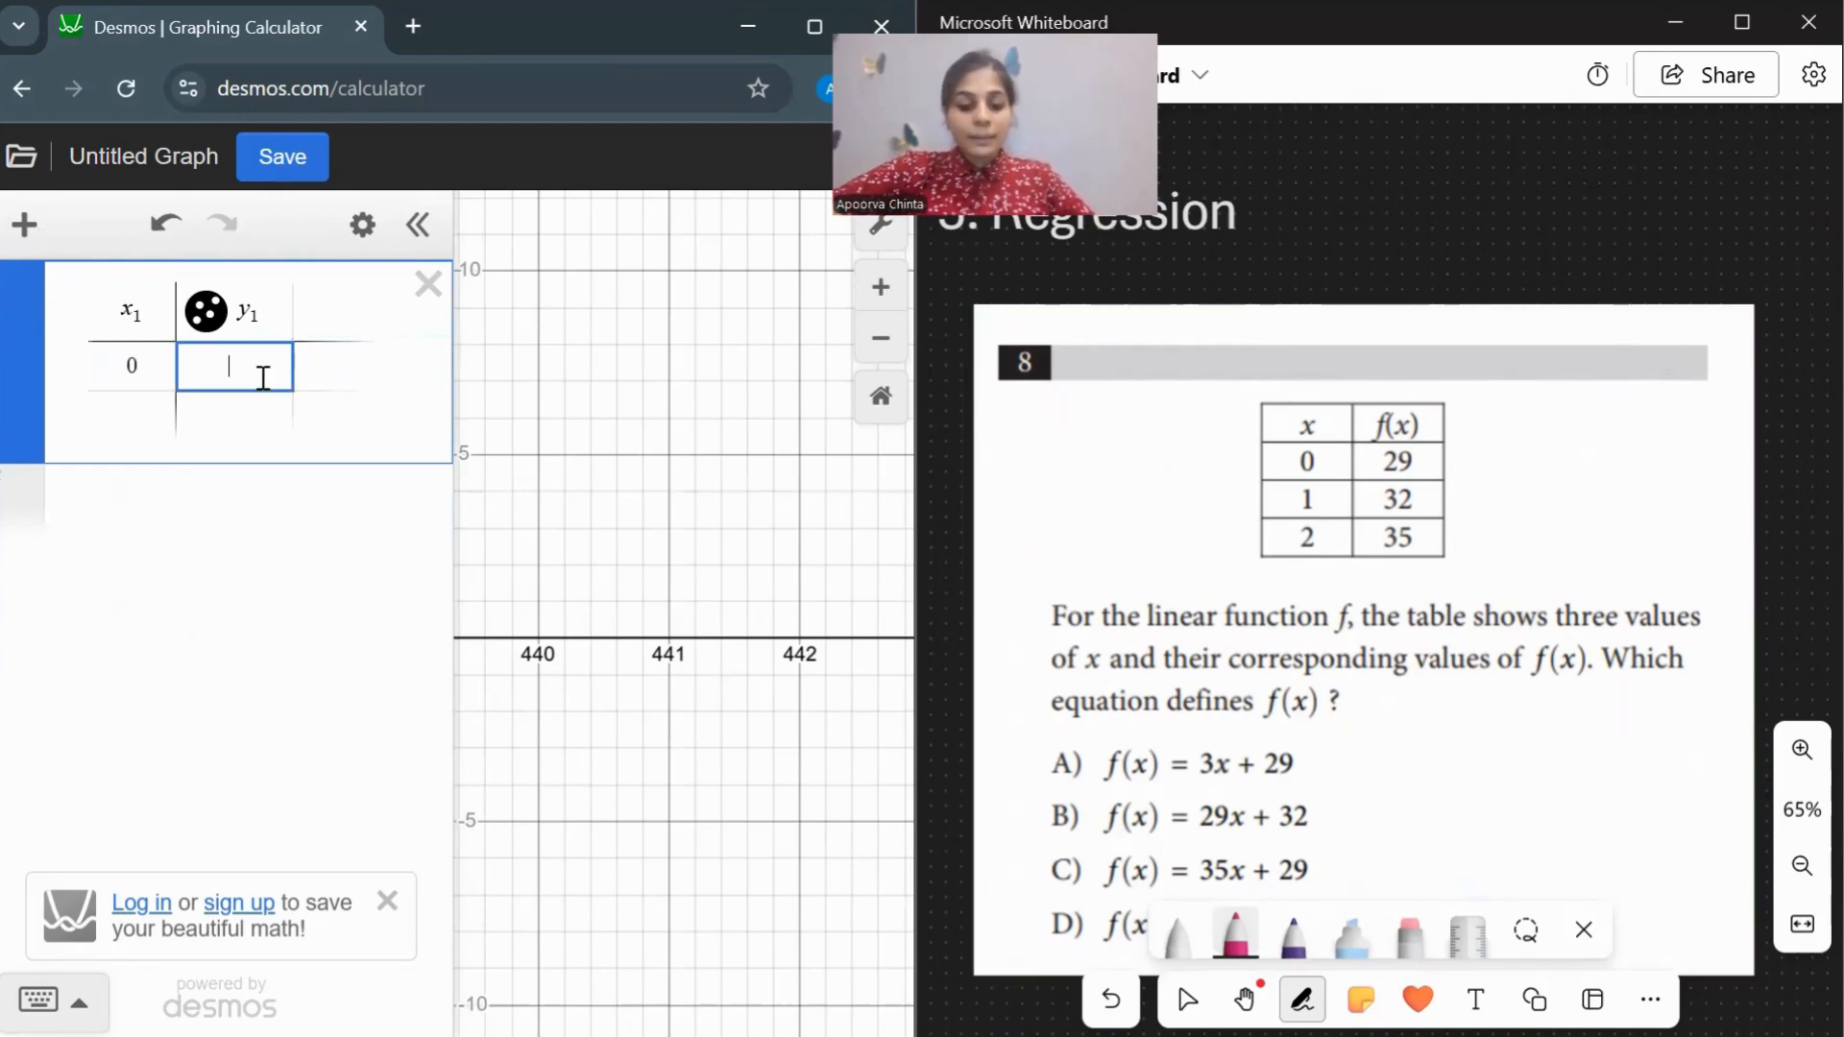
text(29)
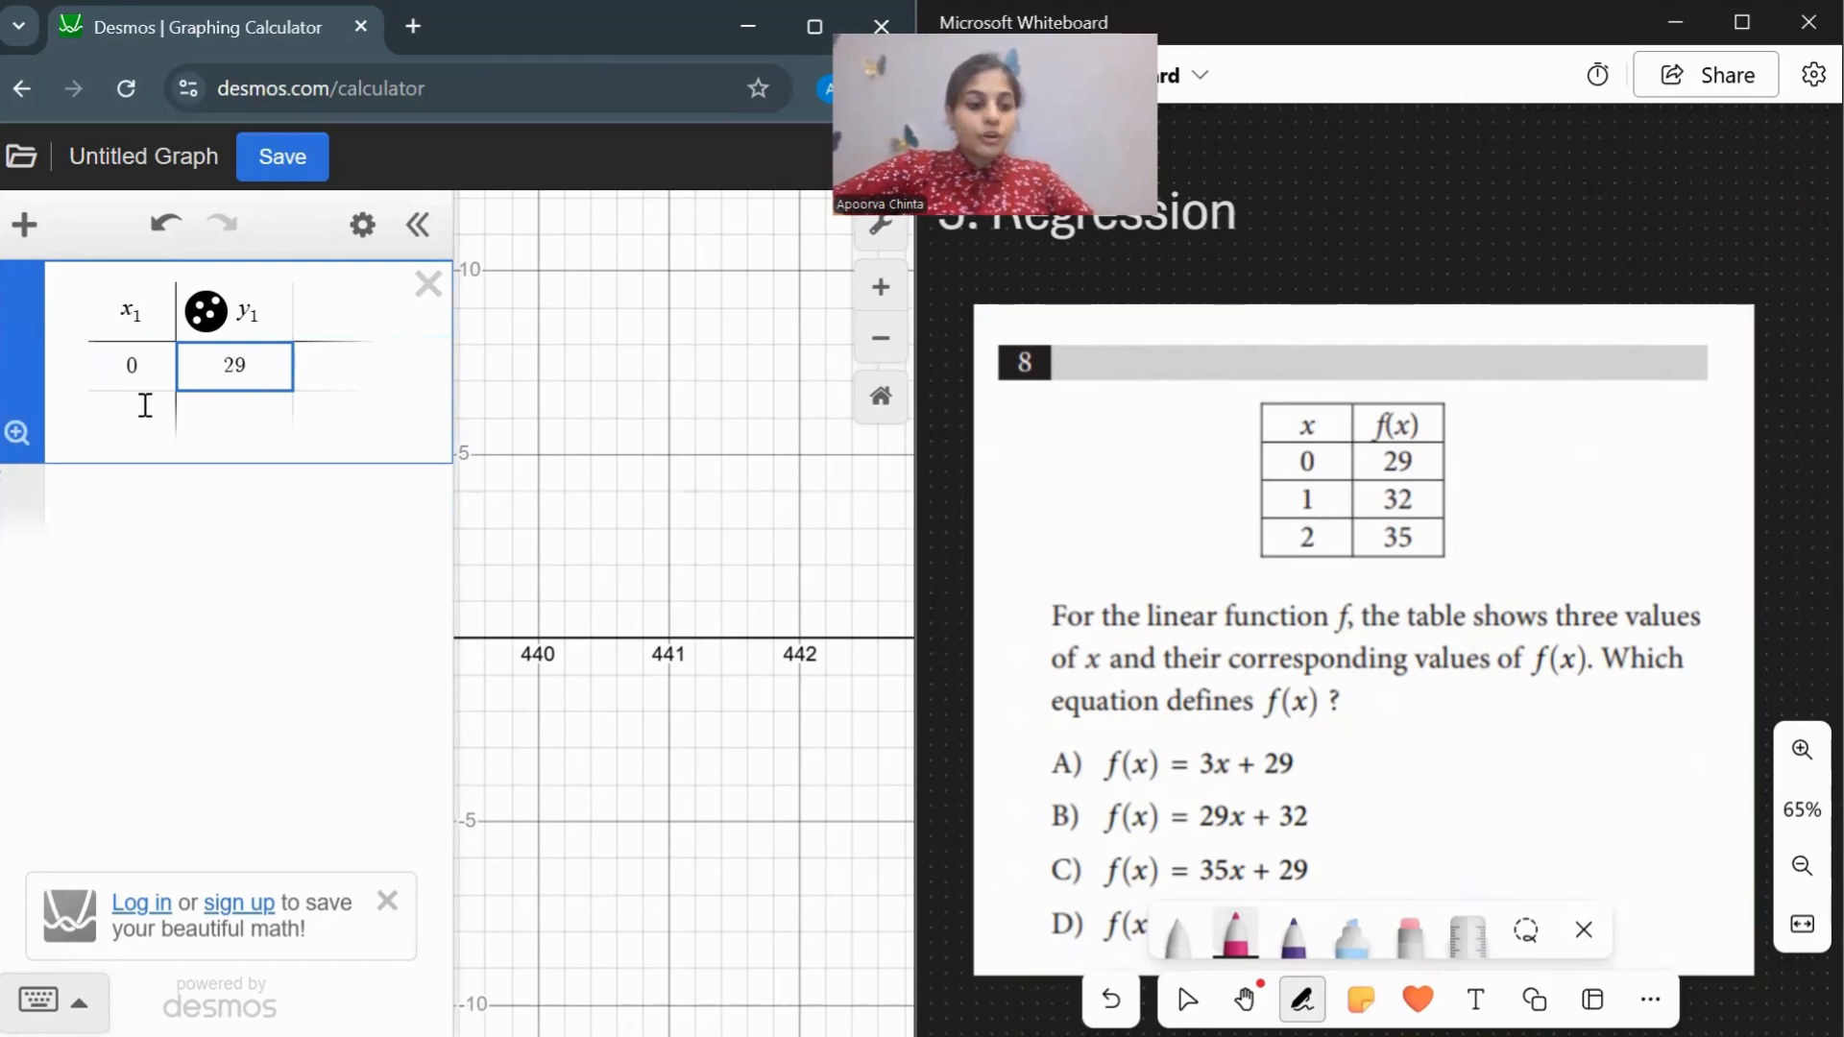
click(141, 405)
text(1)
click(269, 413)
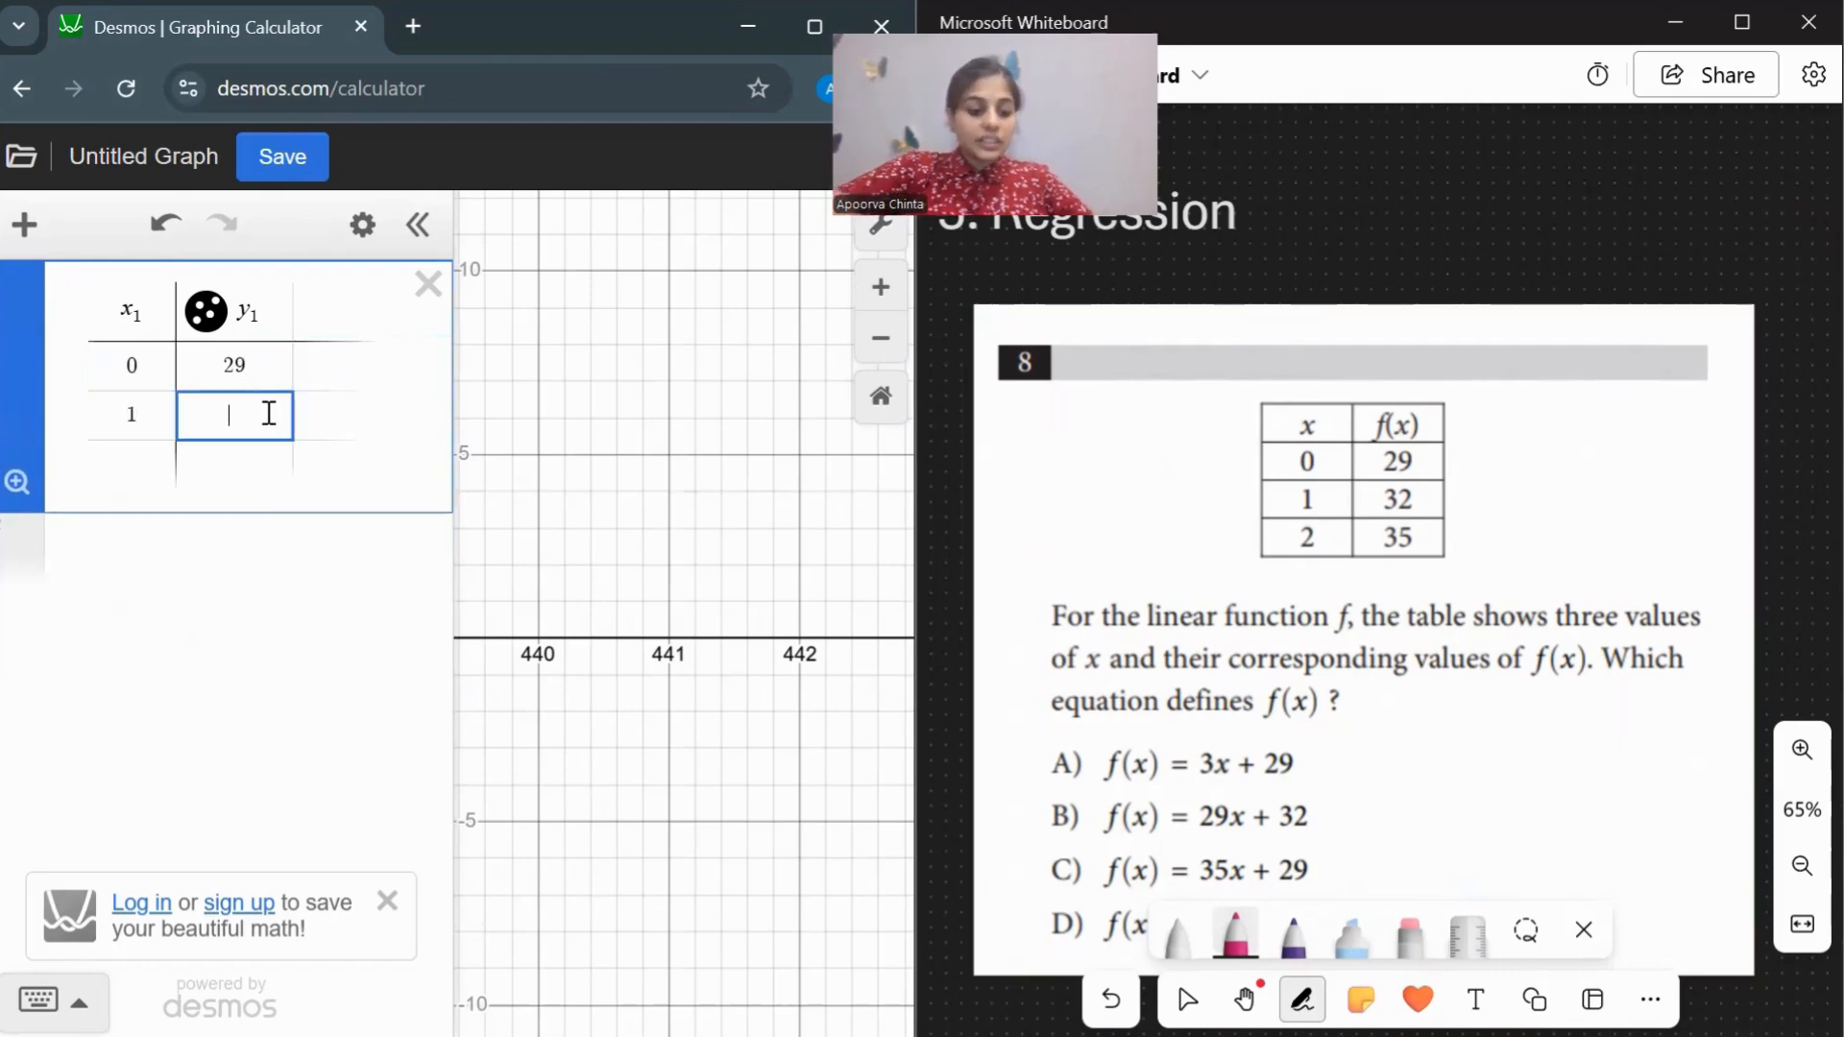
text(32)
click(146, 454)
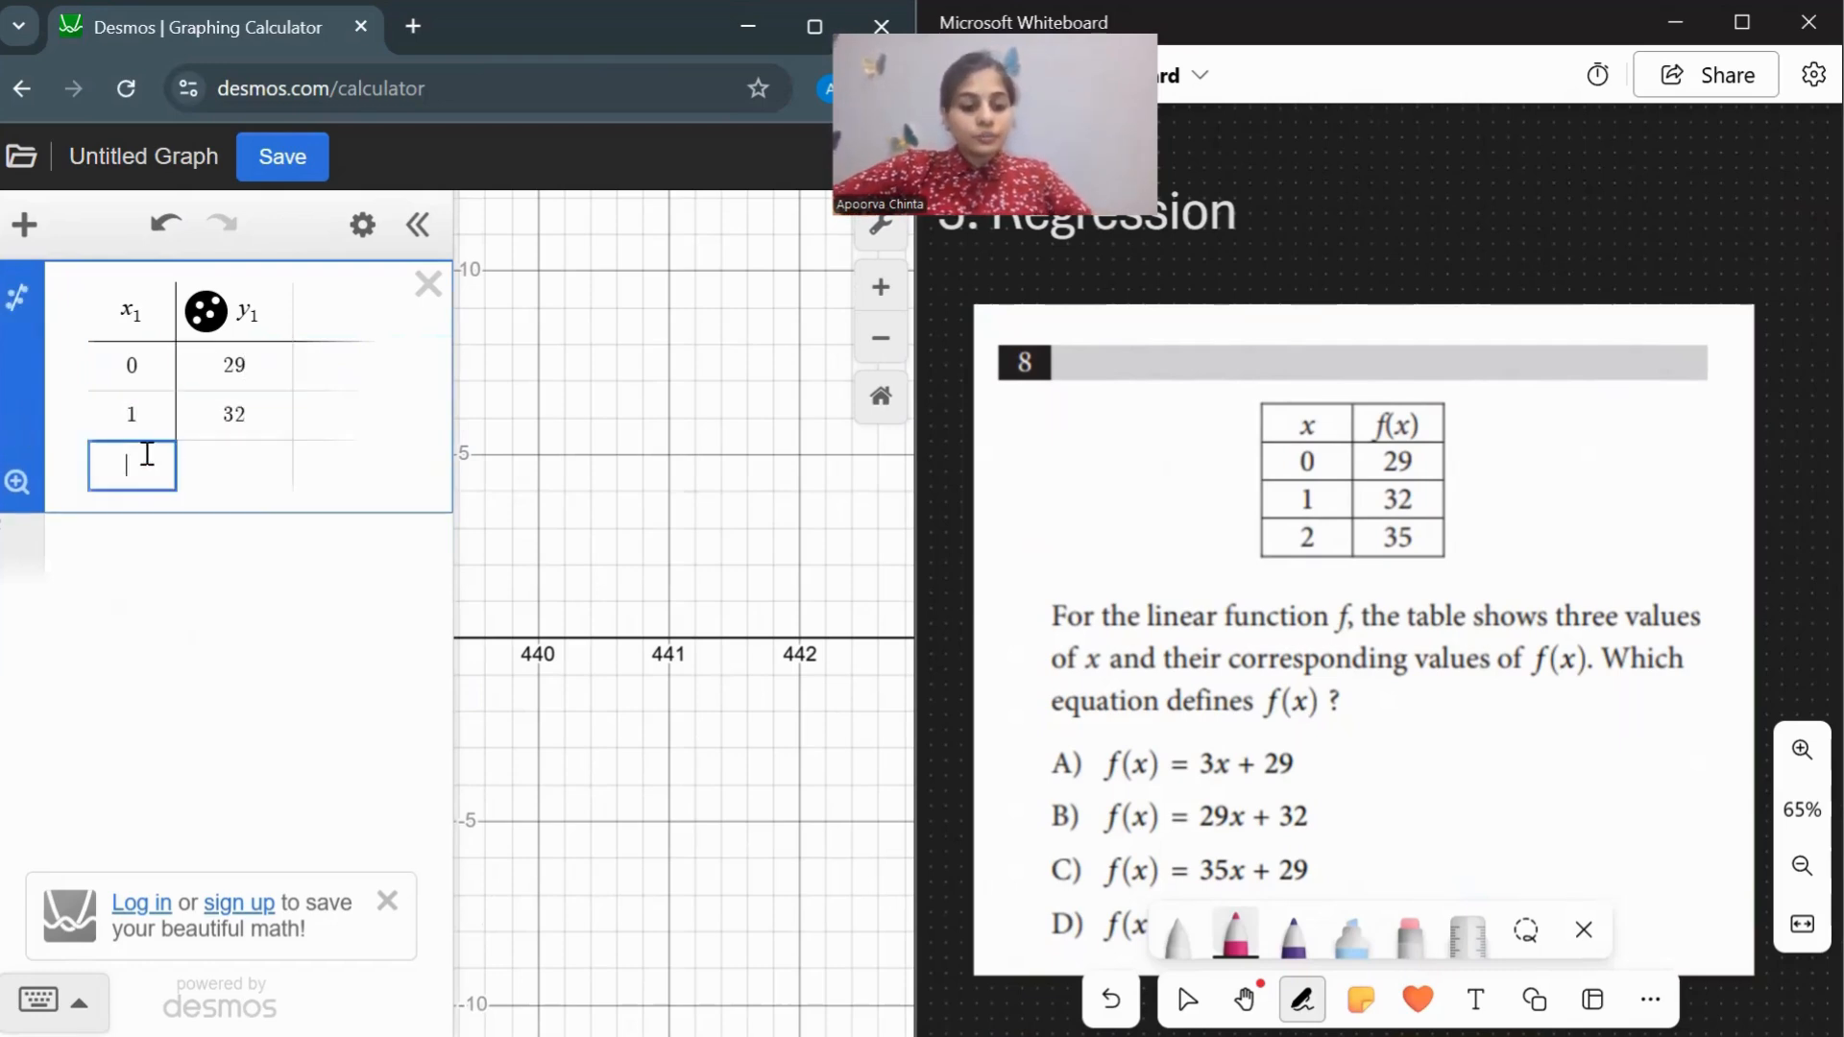
text(2)
click(251, 475)
text(35)
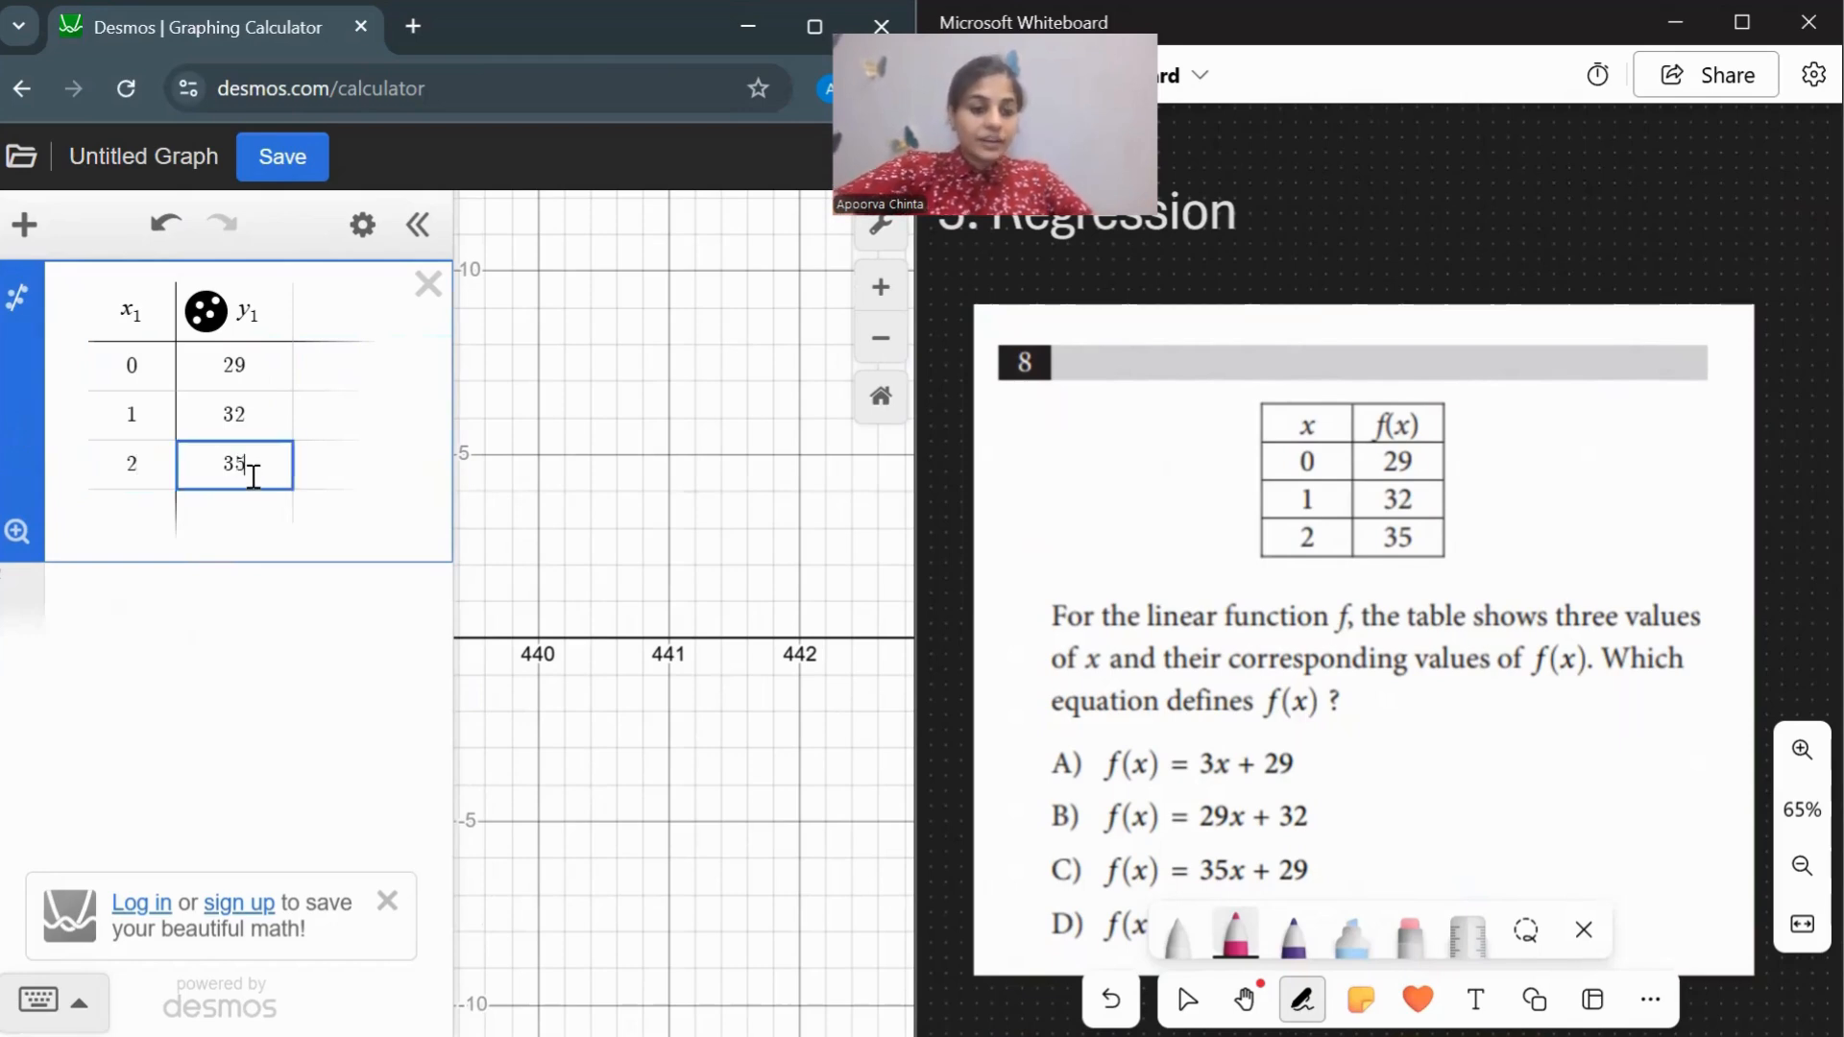
Run a linear regression on the table's data for comparison with question 8's answer options.
click(19, 309)
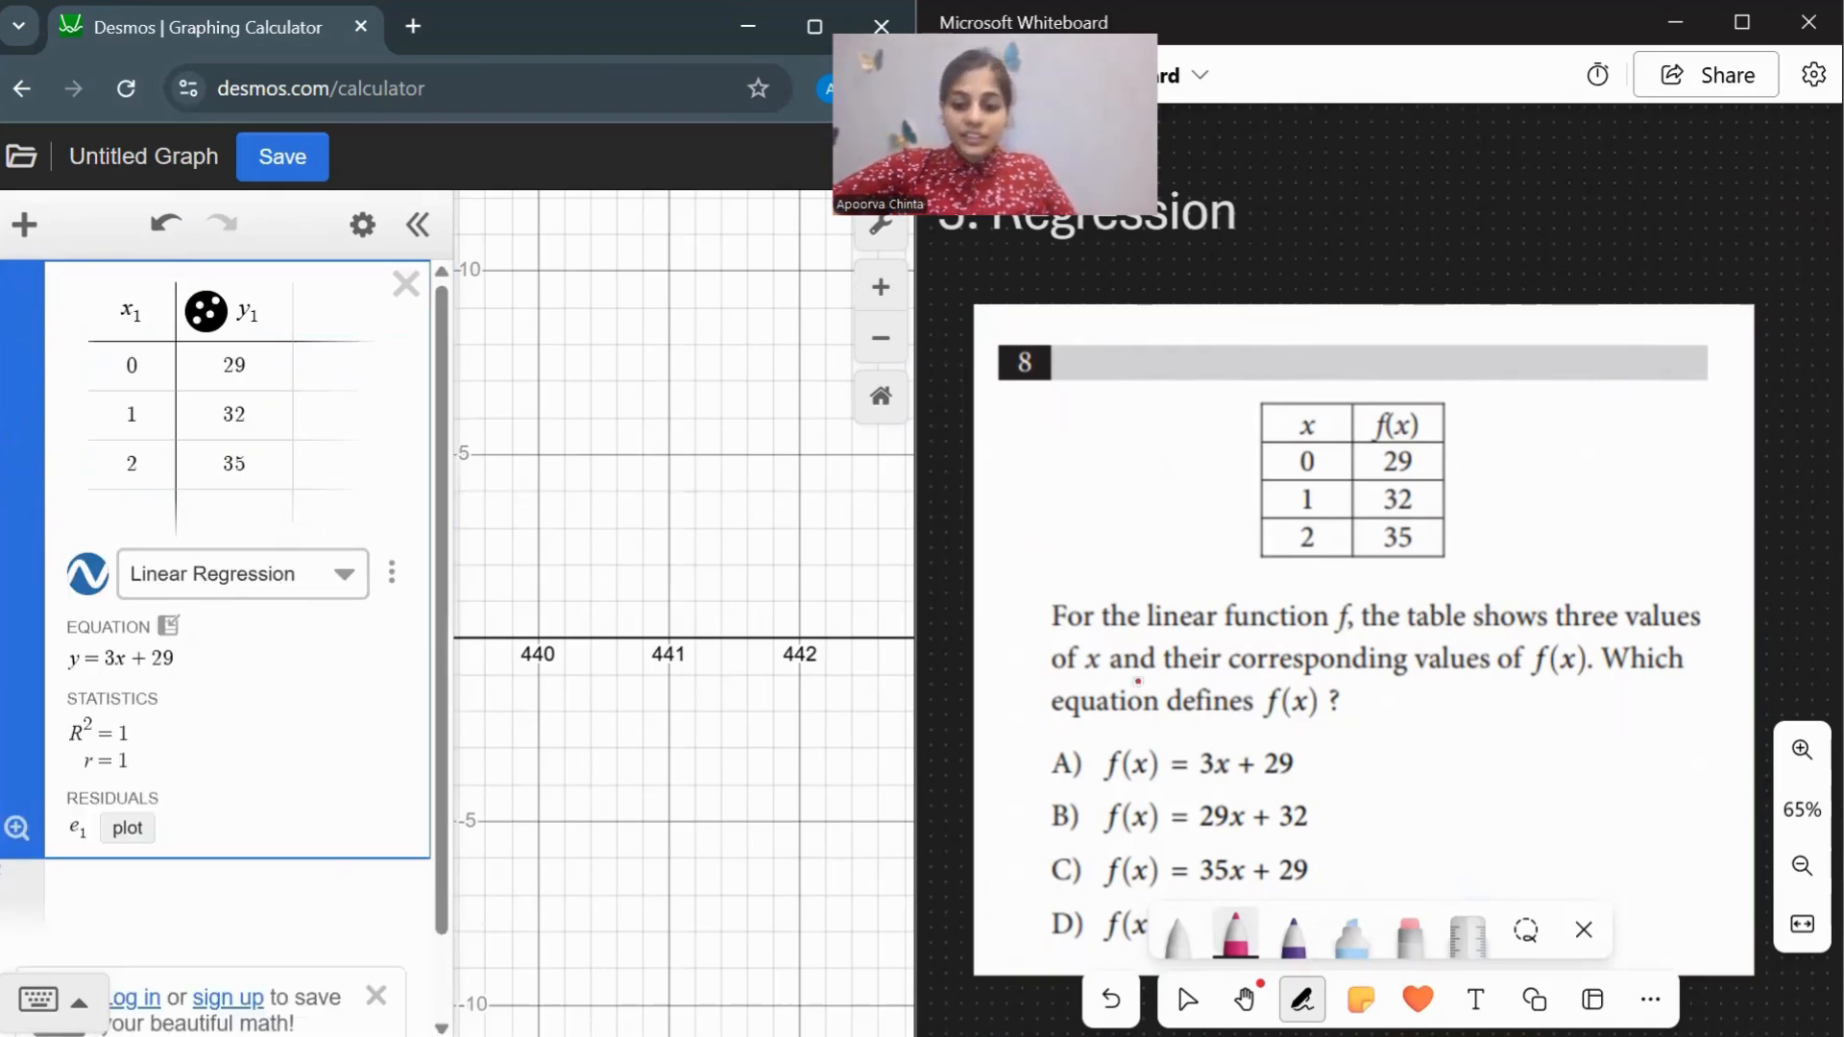
key(Escape)
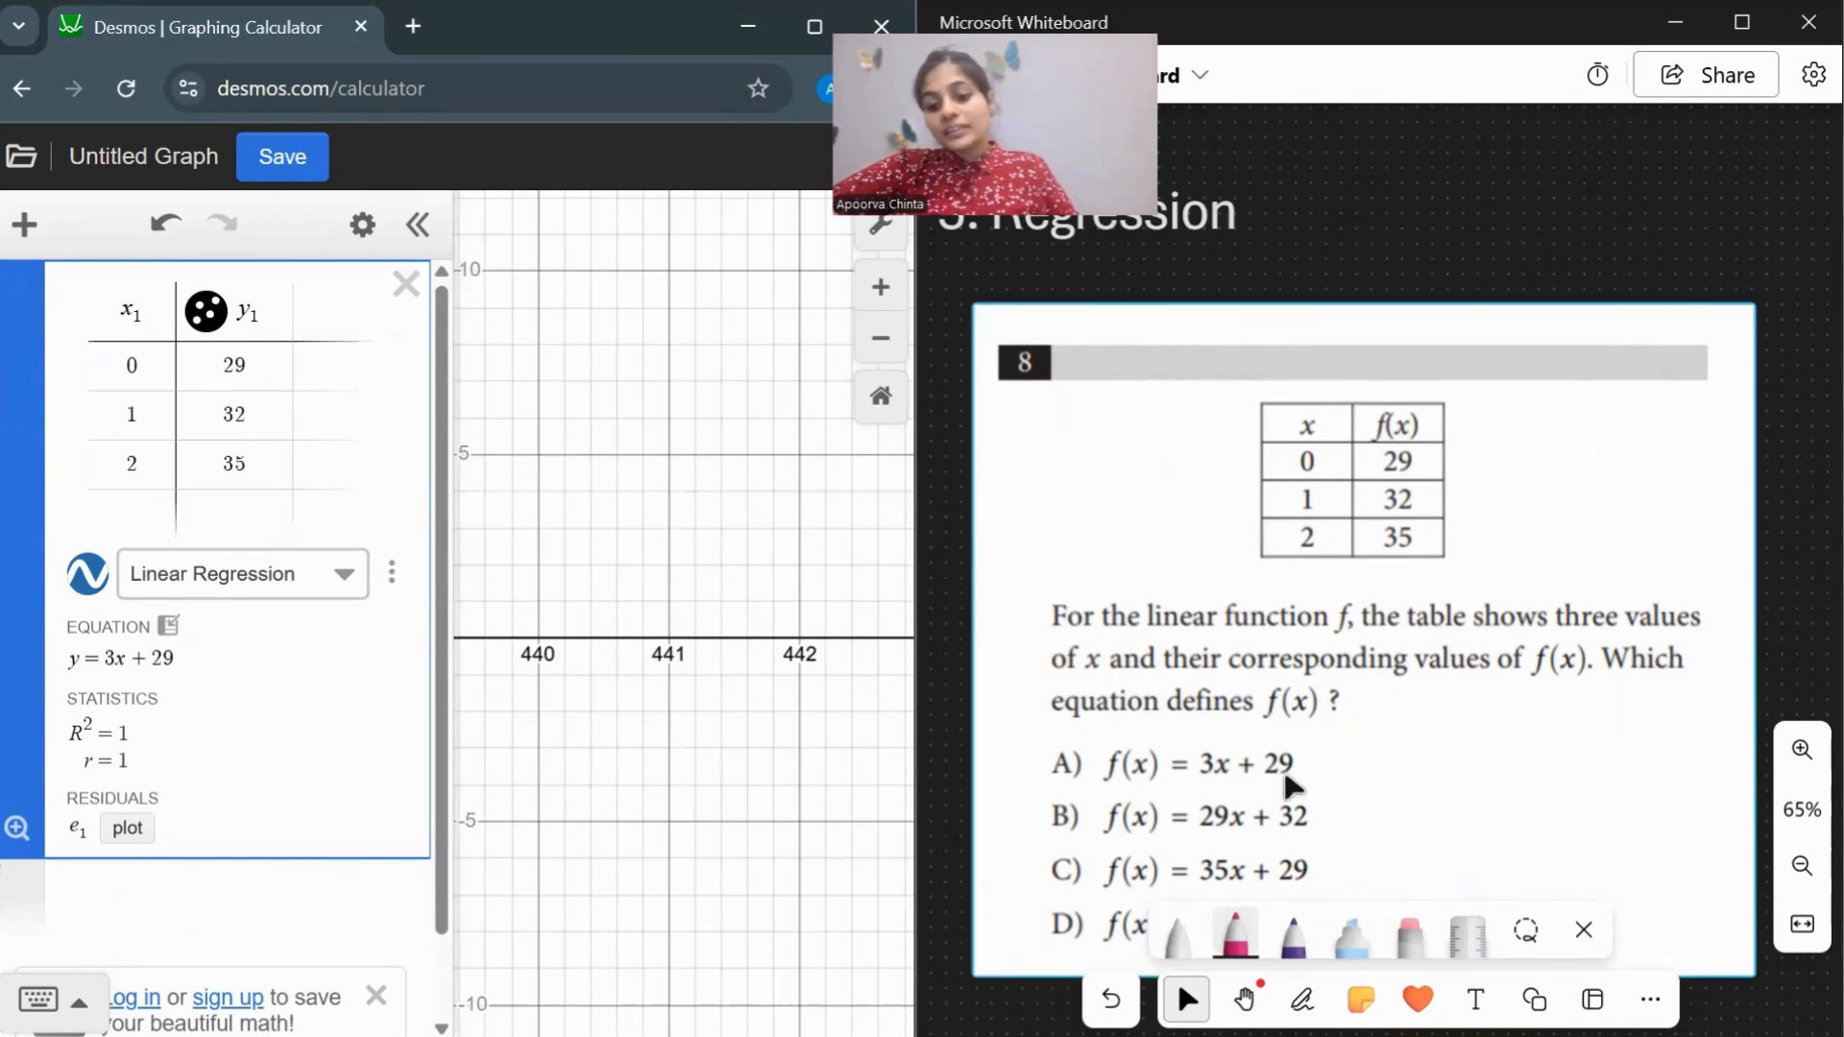
Compare the regression equation with question 8's answer options and put a pen check mark on option A in Whiteboard.
click(1302, 999)
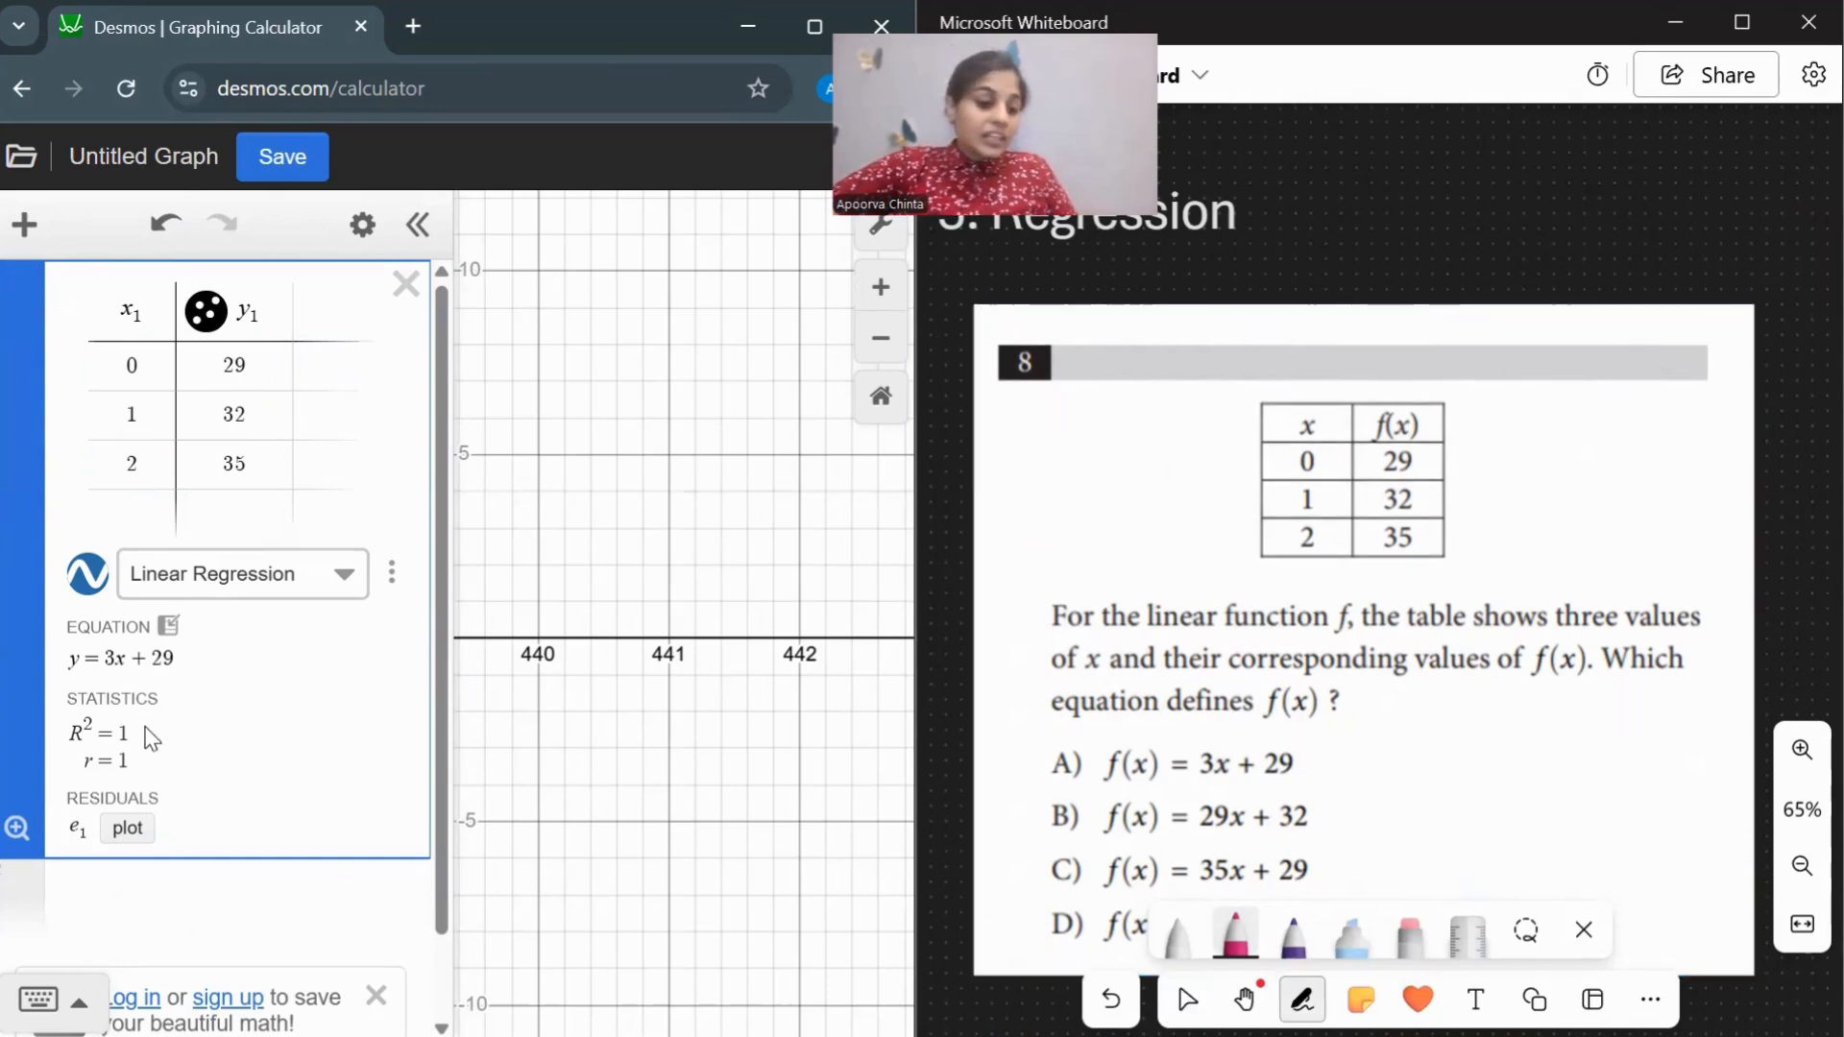
drag(172, 667, 67, 671)
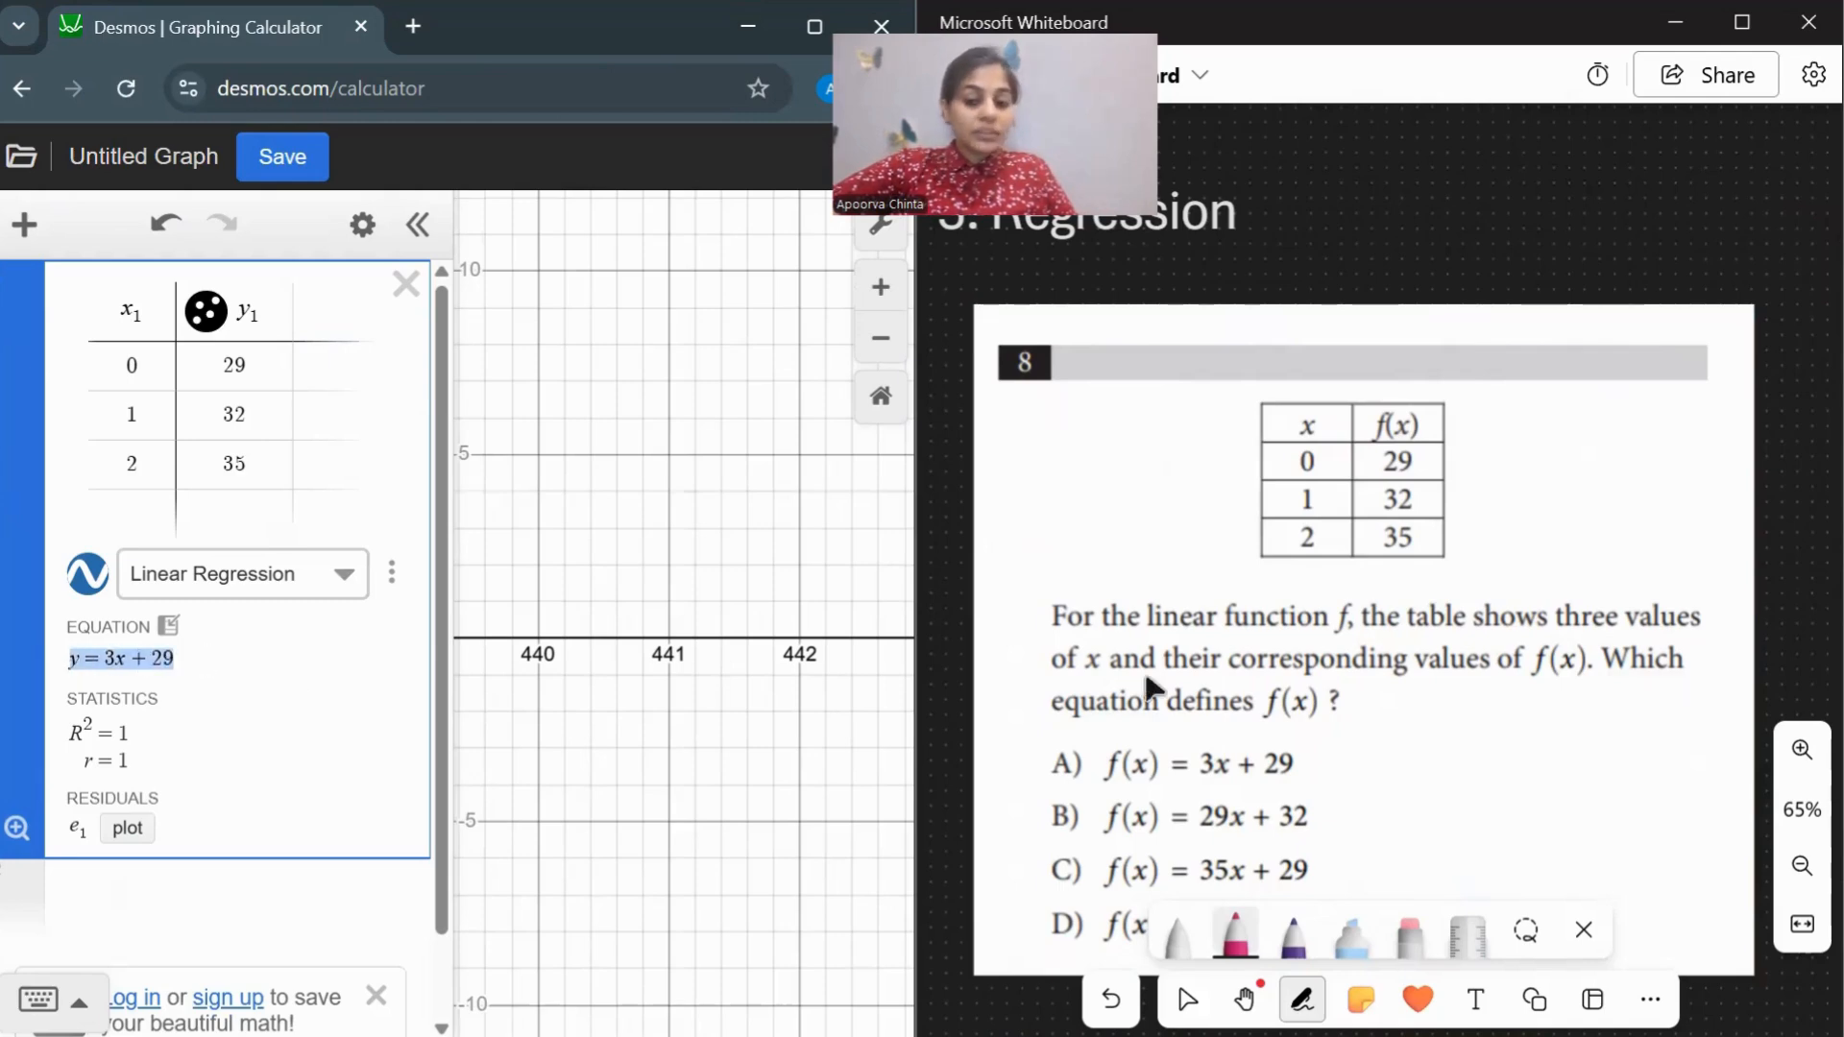
scroll(1161, 691, down, 1)
scroll(1159, 689, down, 1)
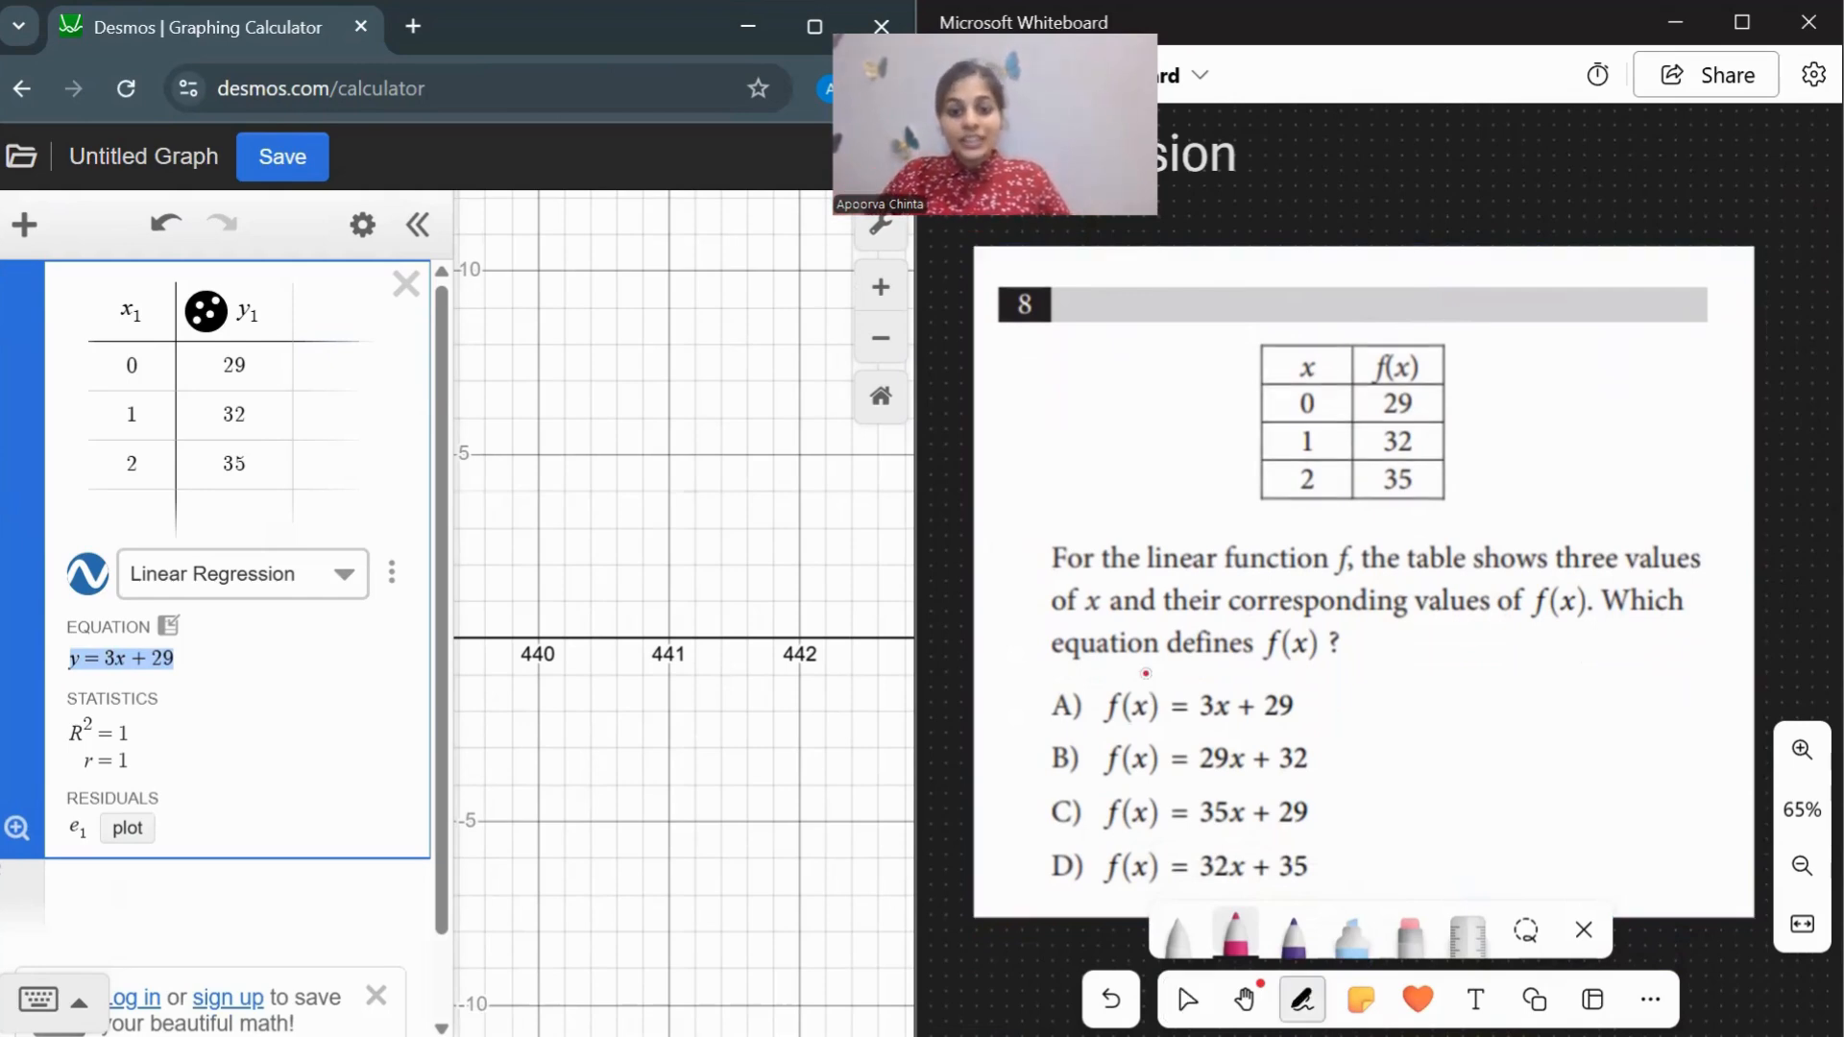
mouse_move(1044, 694)
mouse_down()
mouse_move(1060, 714)
mouse_move(1149, 677)
mouse_up()
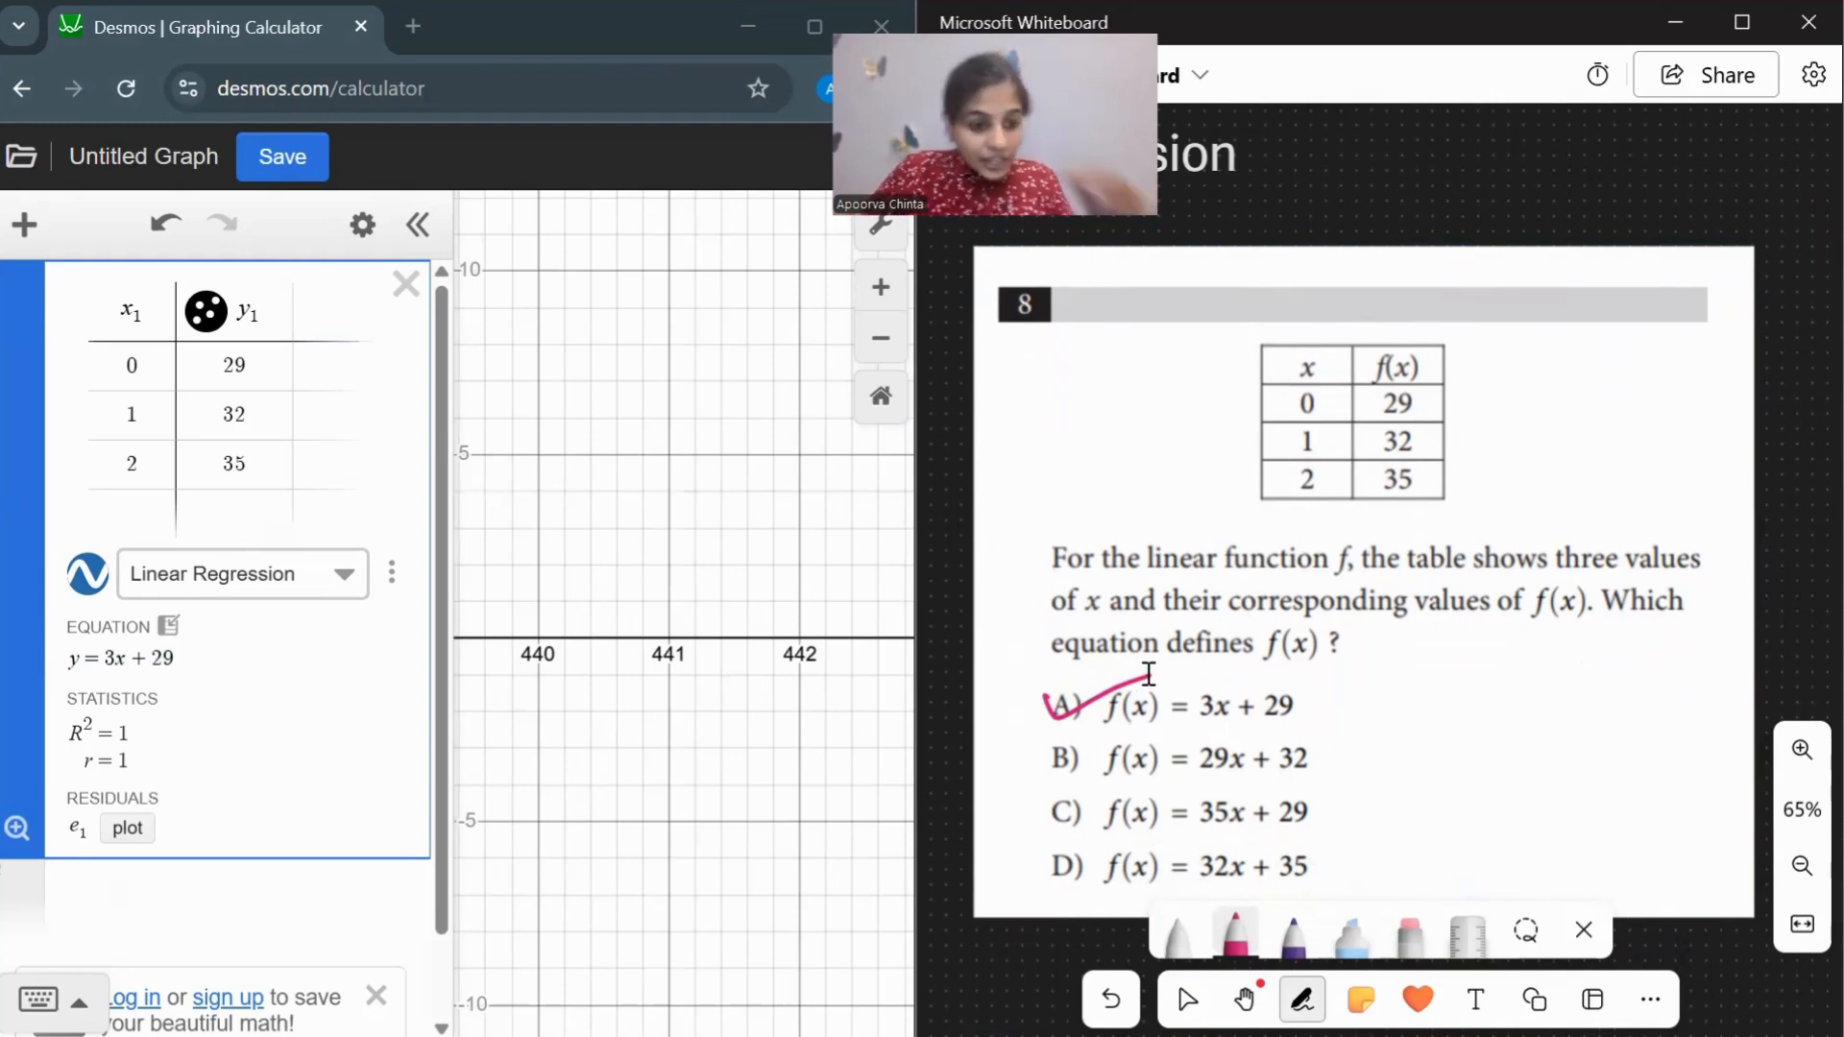
Switch the Desmos table's regression type to Quadratic Regression and review the other available regression types.
click(121, 659)
click(243, 574)
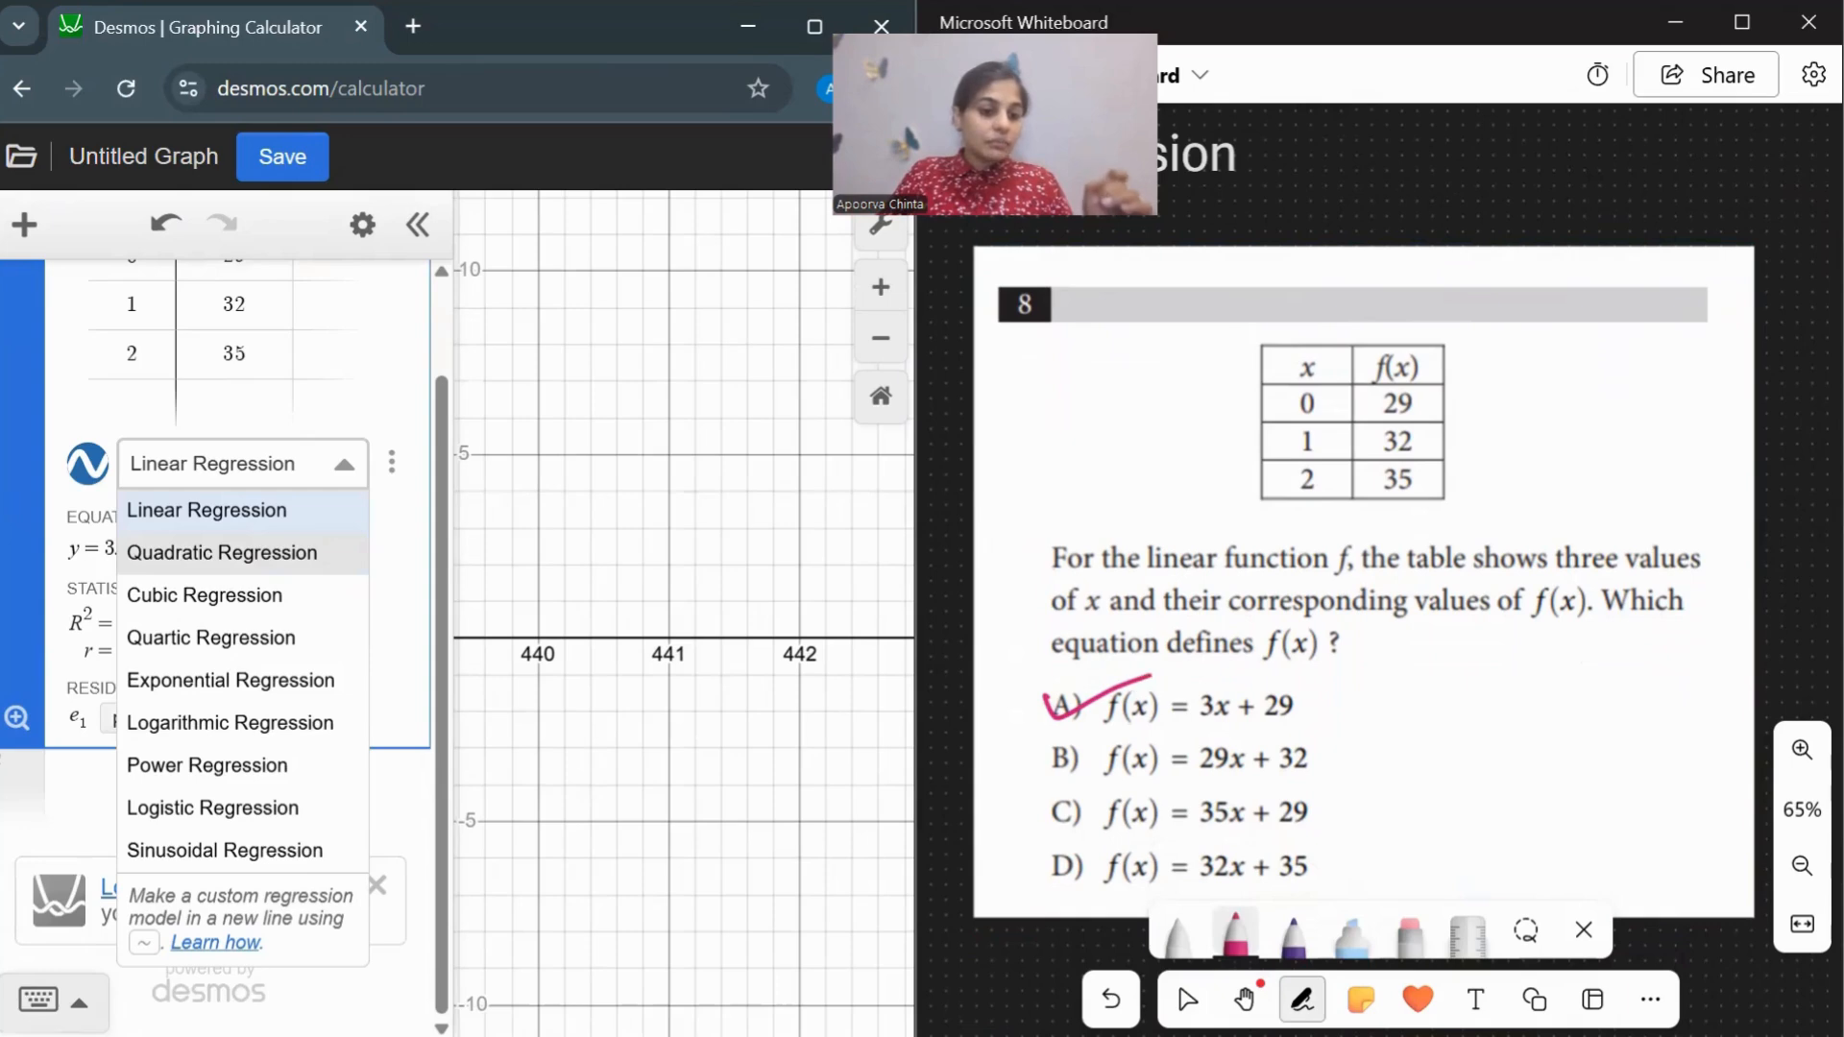
click(222, 553)
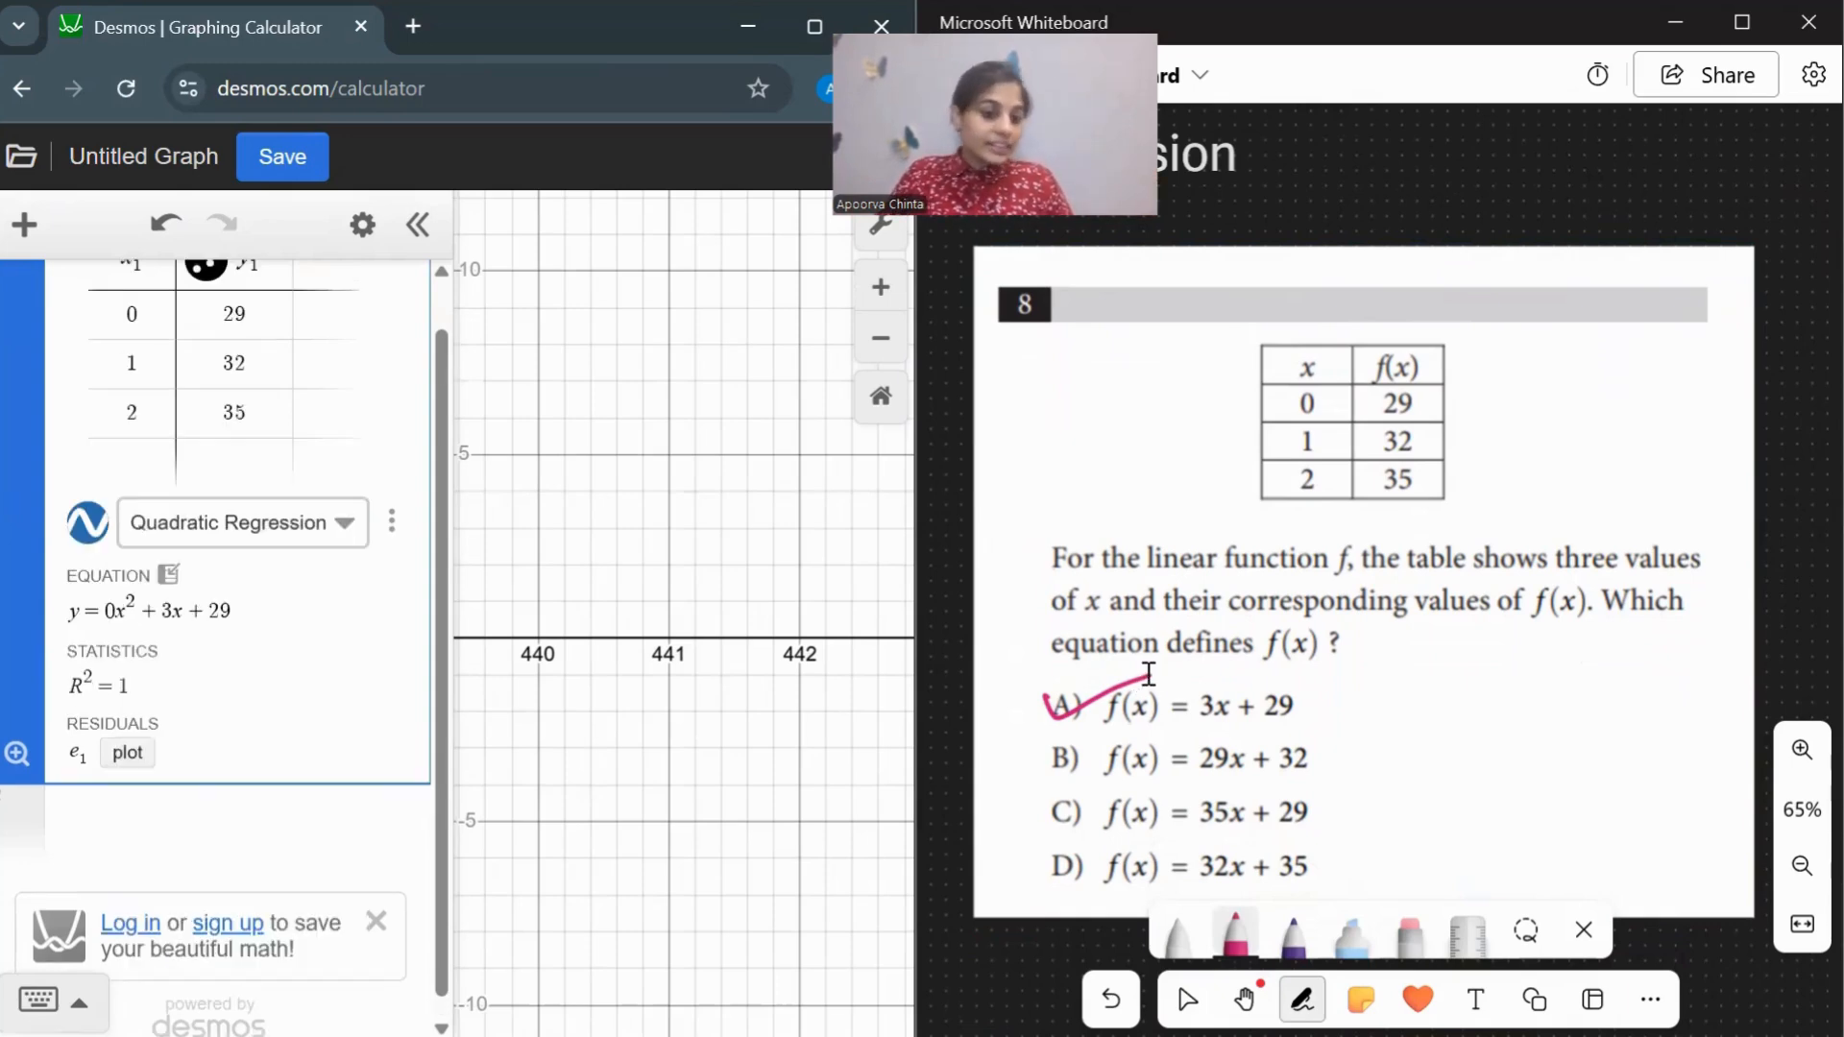
click(240, 522)
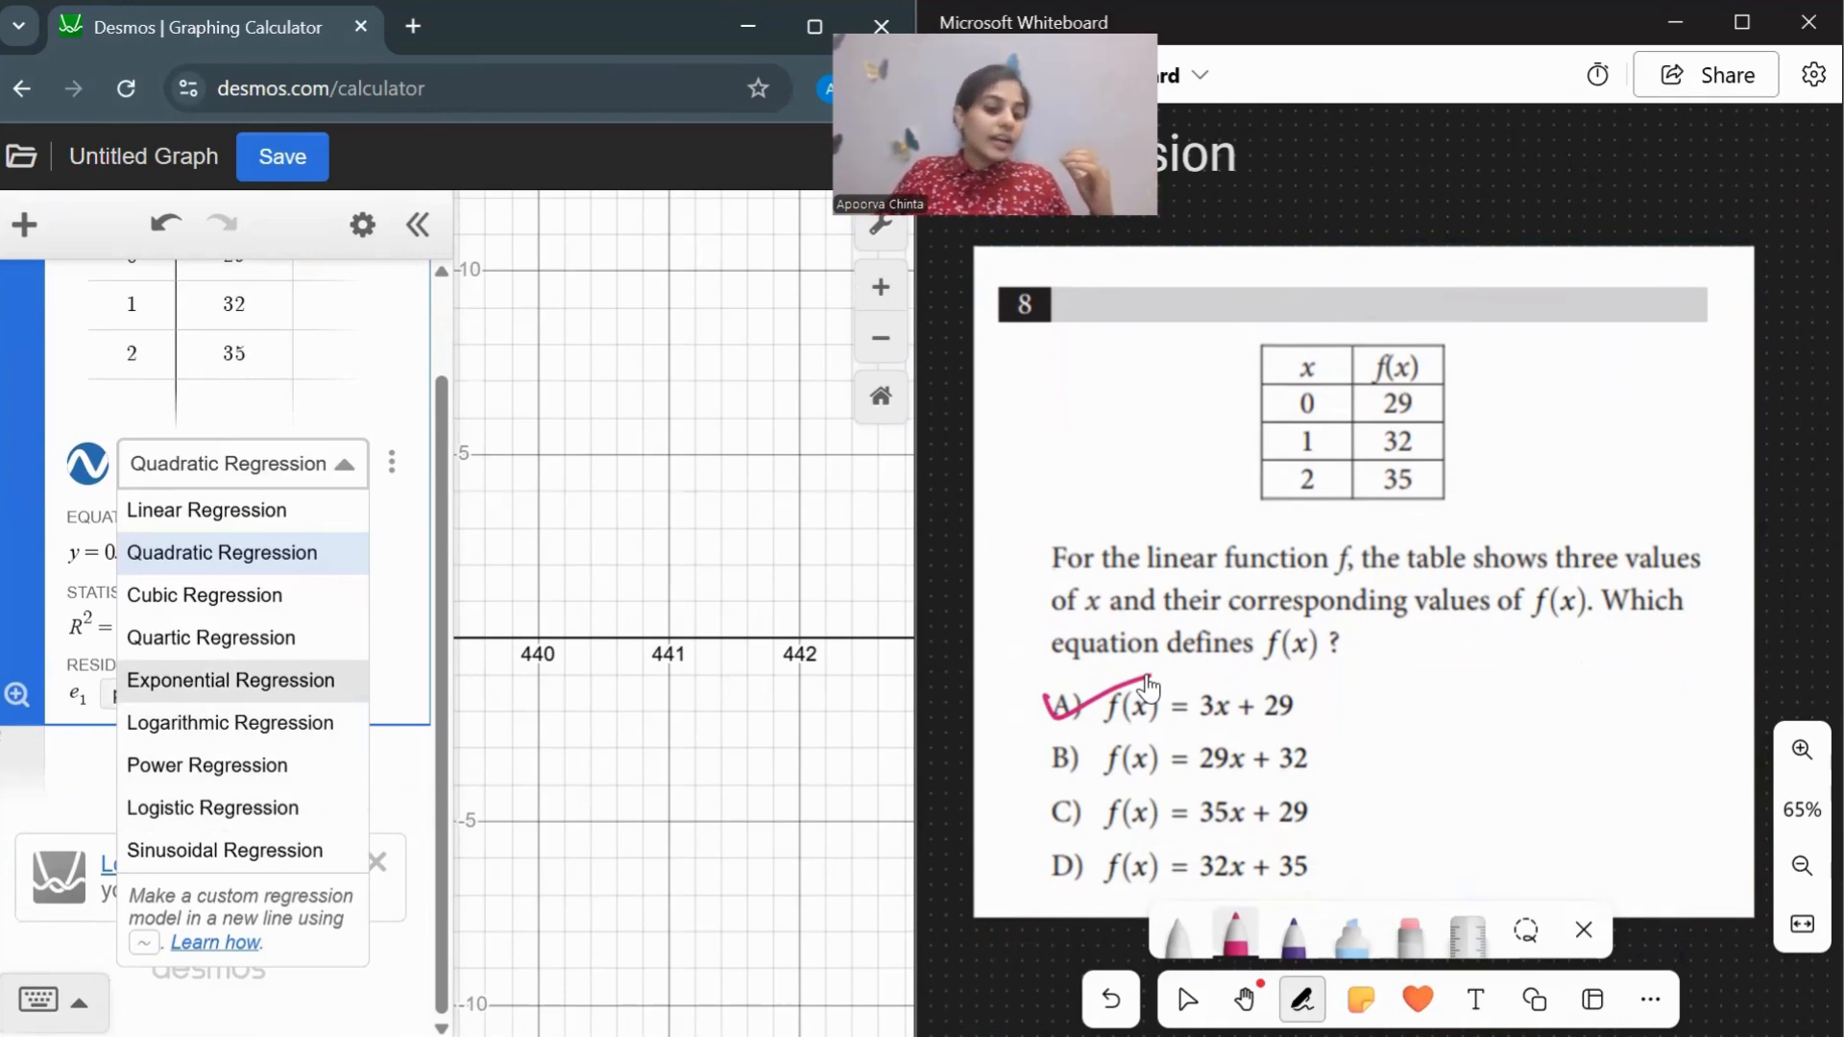
click(404, 672)
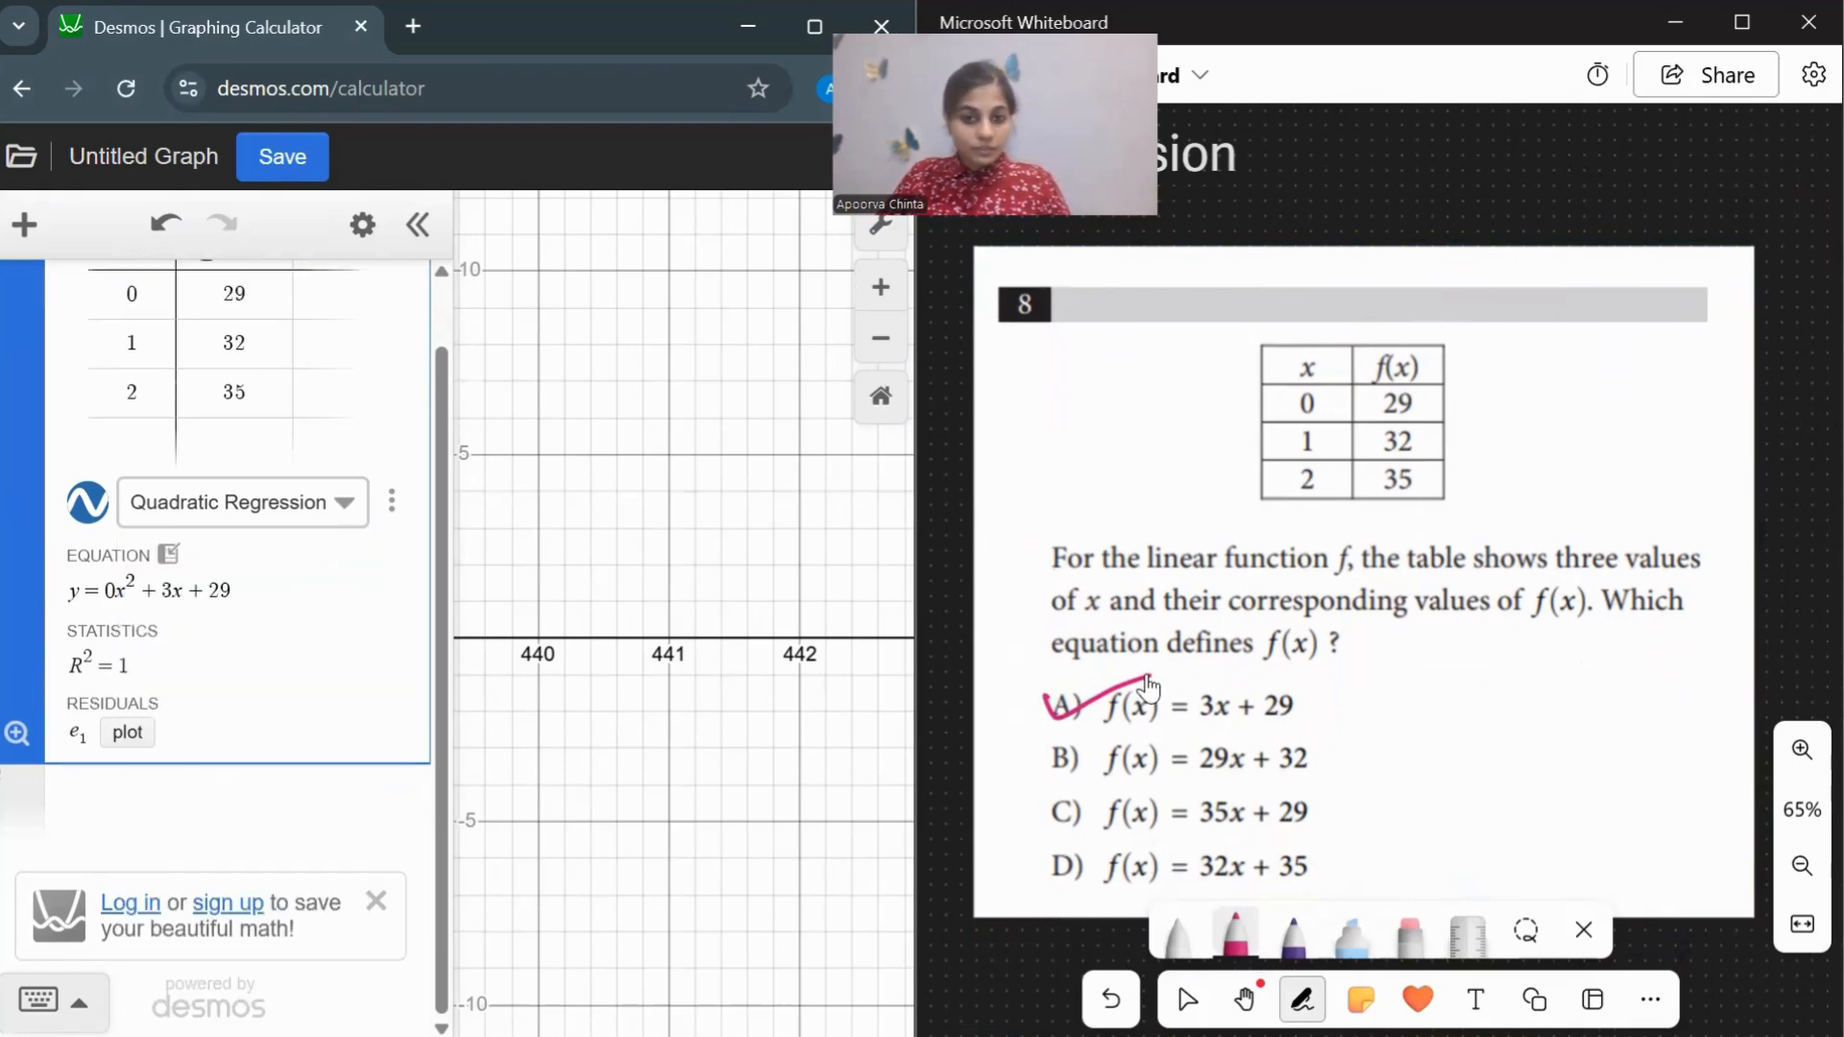
Go to section 6, How many solutions, in Whiteboard and delete the regression table from Desmos.
scroll(1444, 611, down, 8)
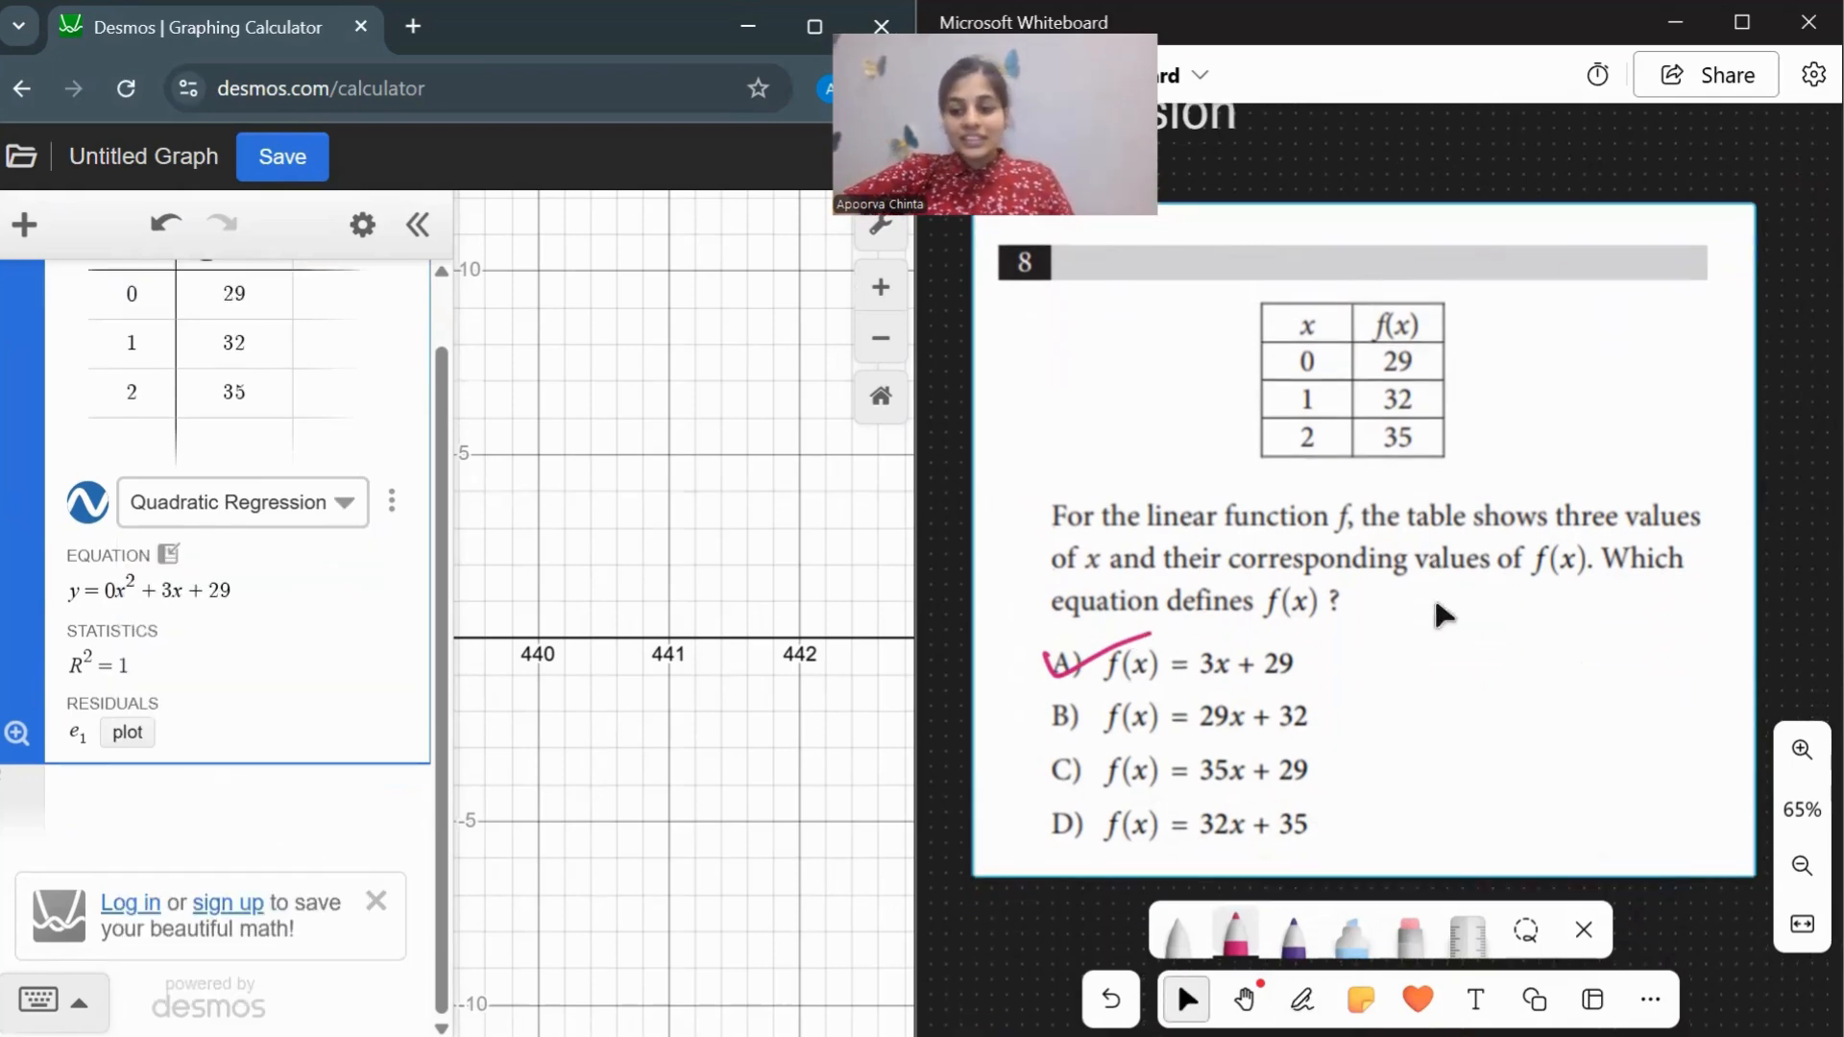
scroll(1444, 614, down, 1)
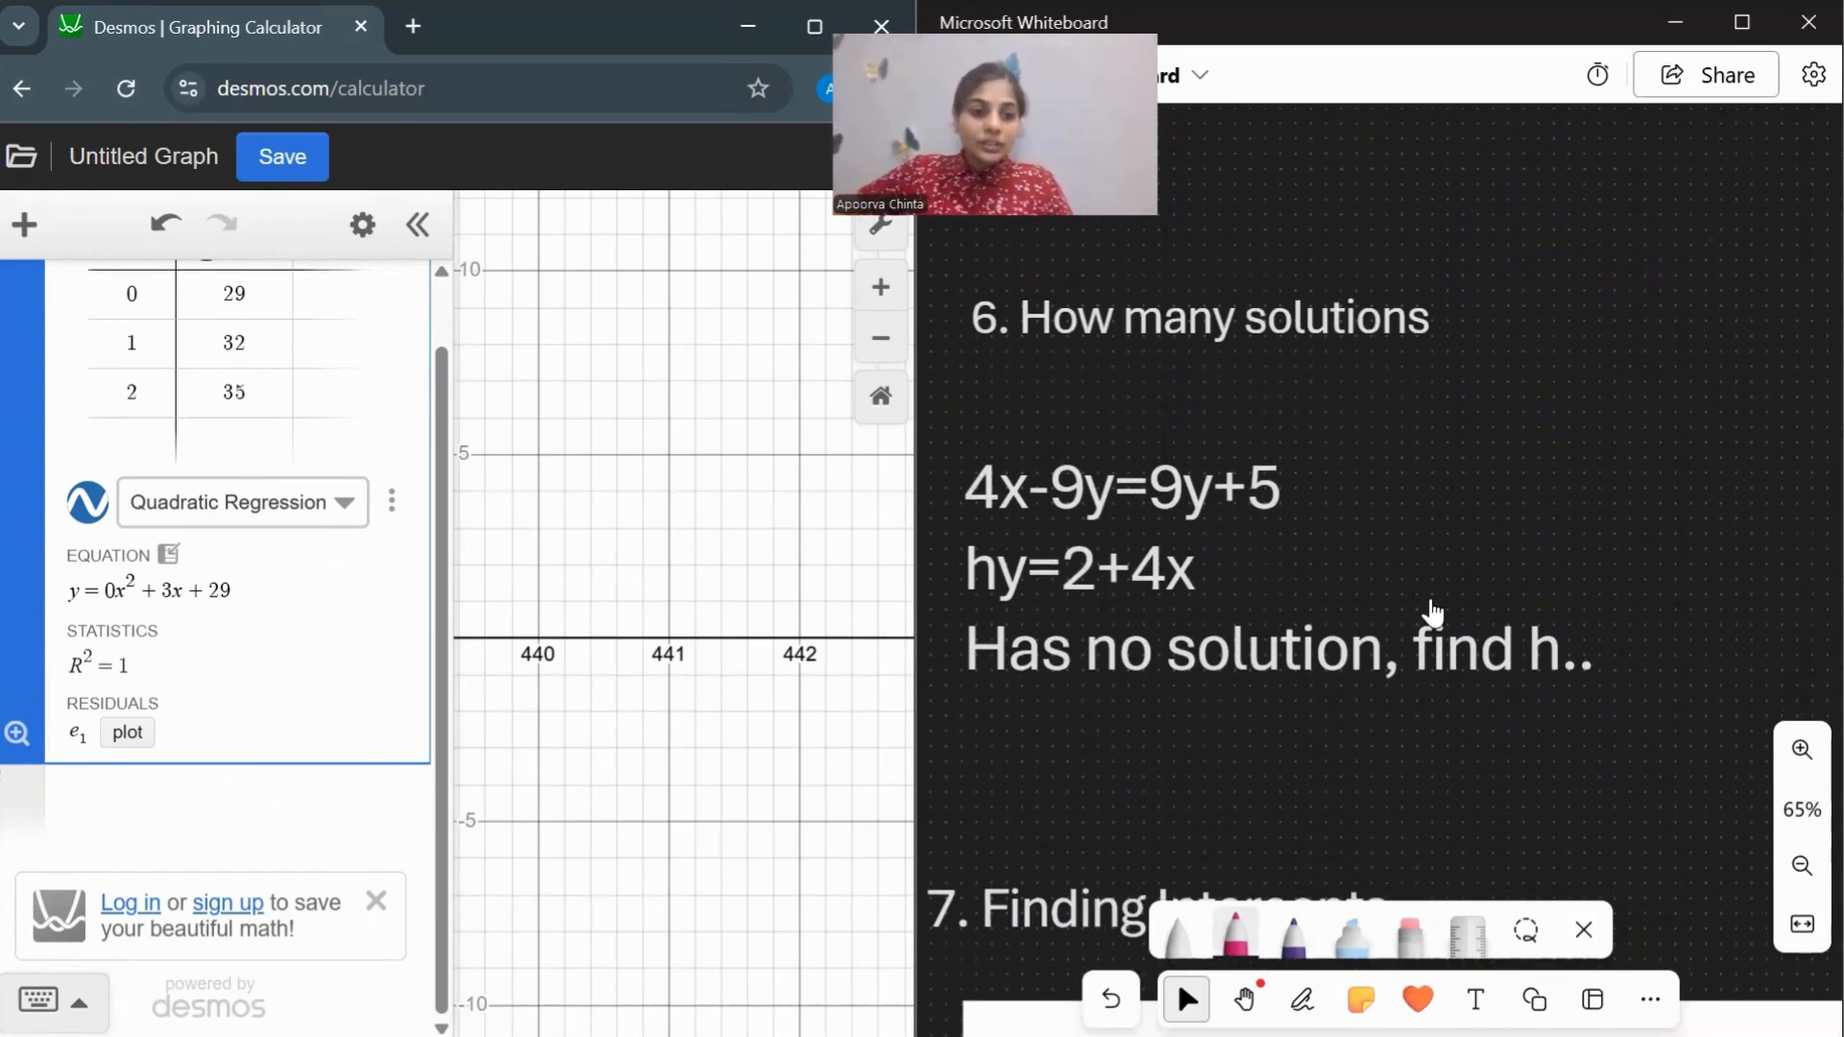
click(1259, 585)
scroll(92, 504, up, 1)
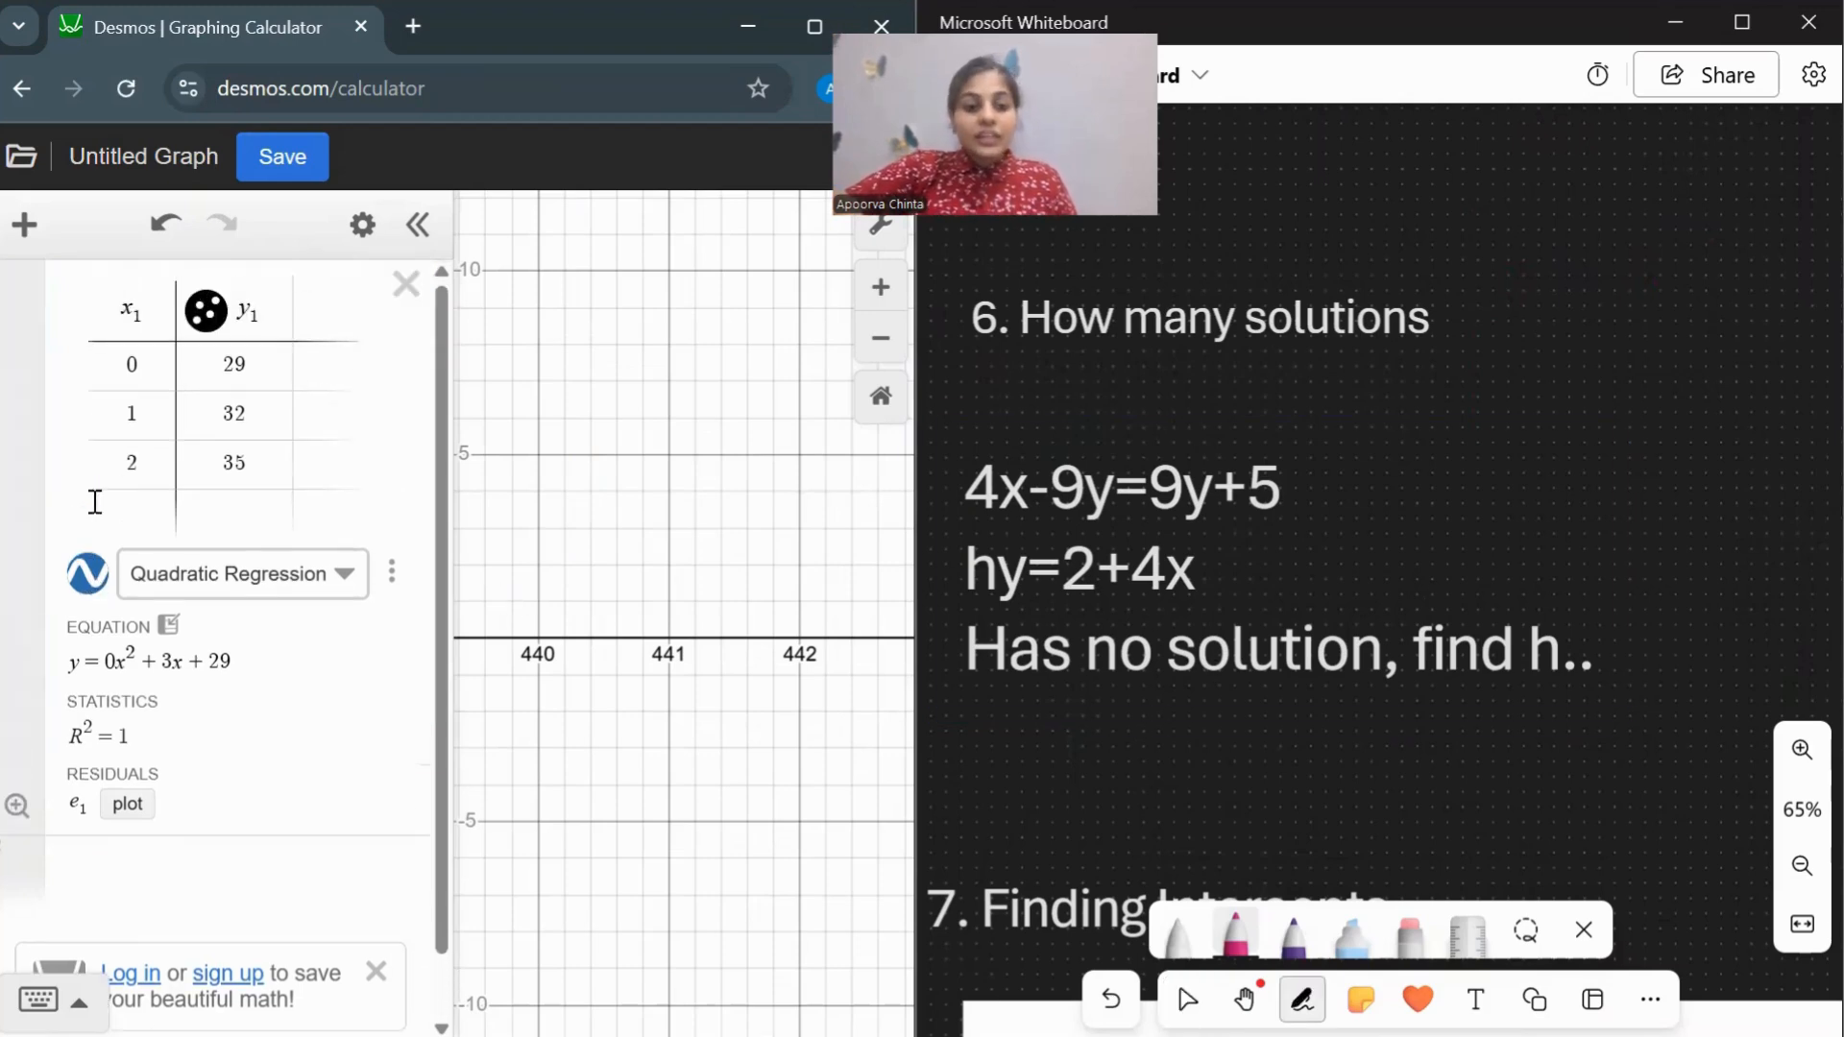
click(401, 287)
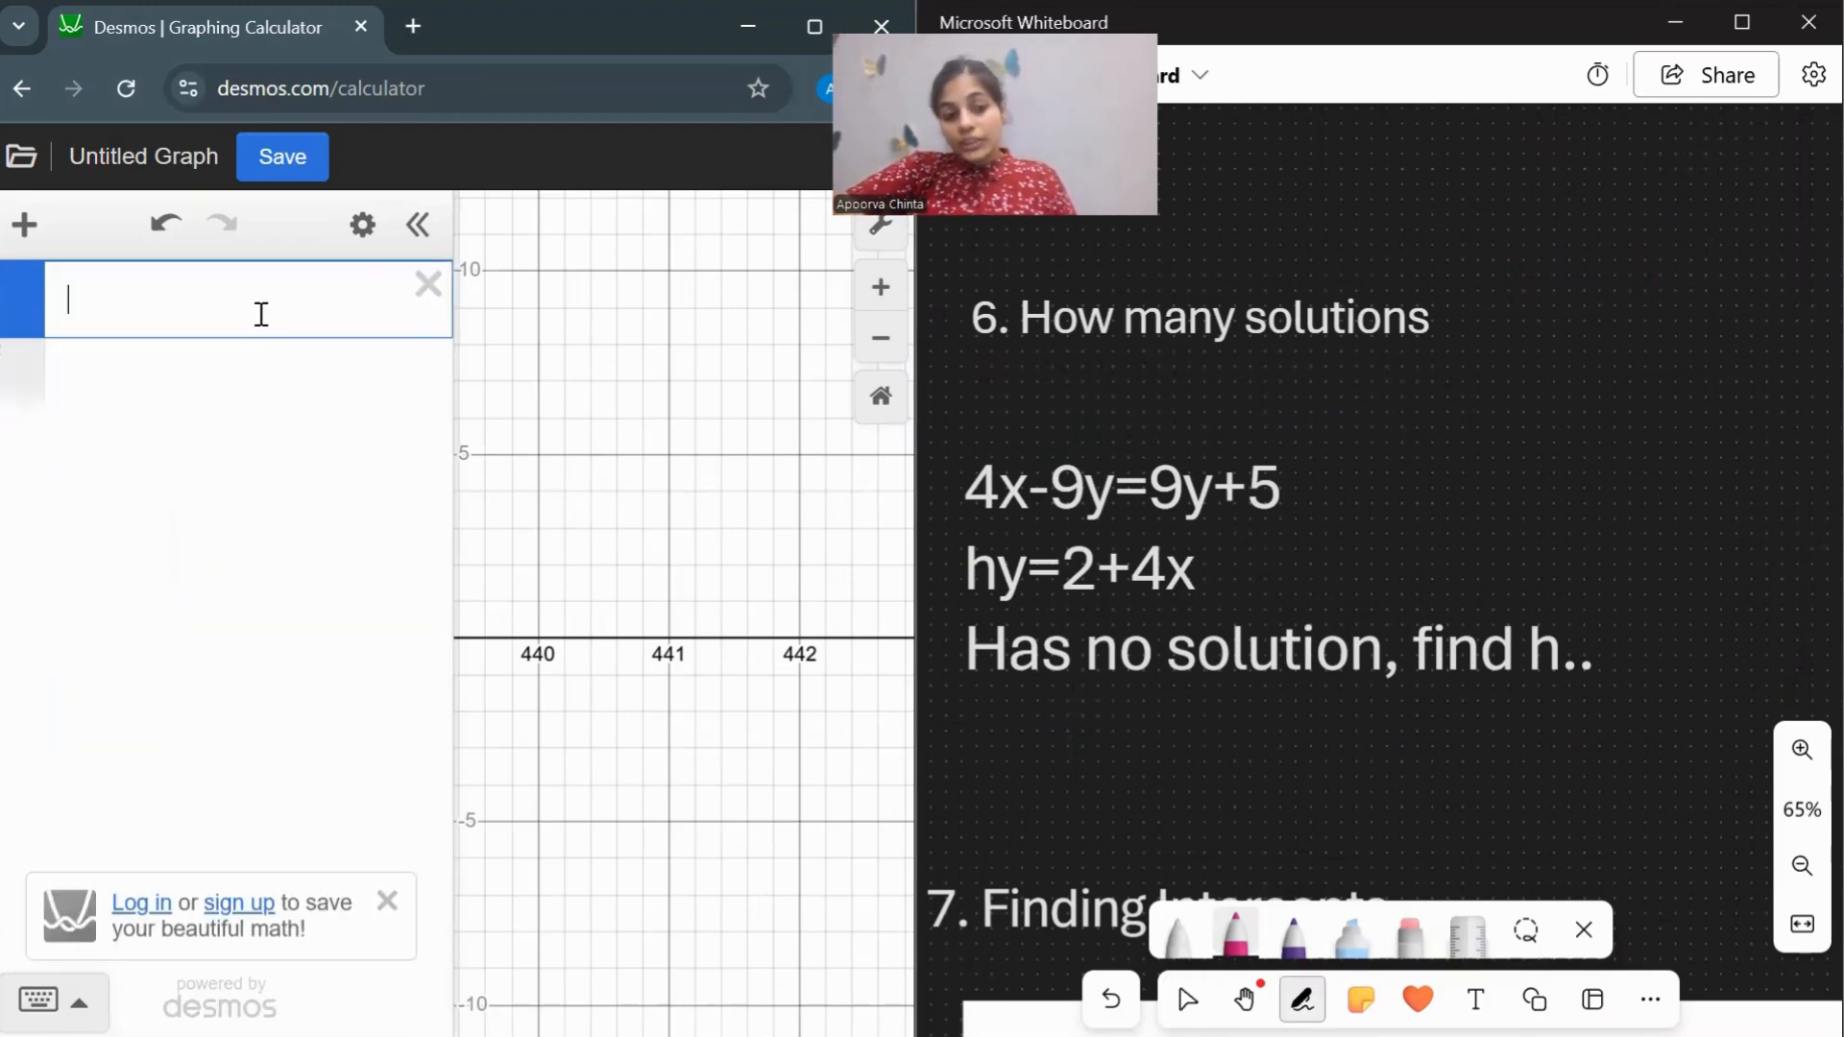
Sketch a pair of axes with two parallel lines beside the section 6 equations in Whiteboard.
mouse_move(916, 656)
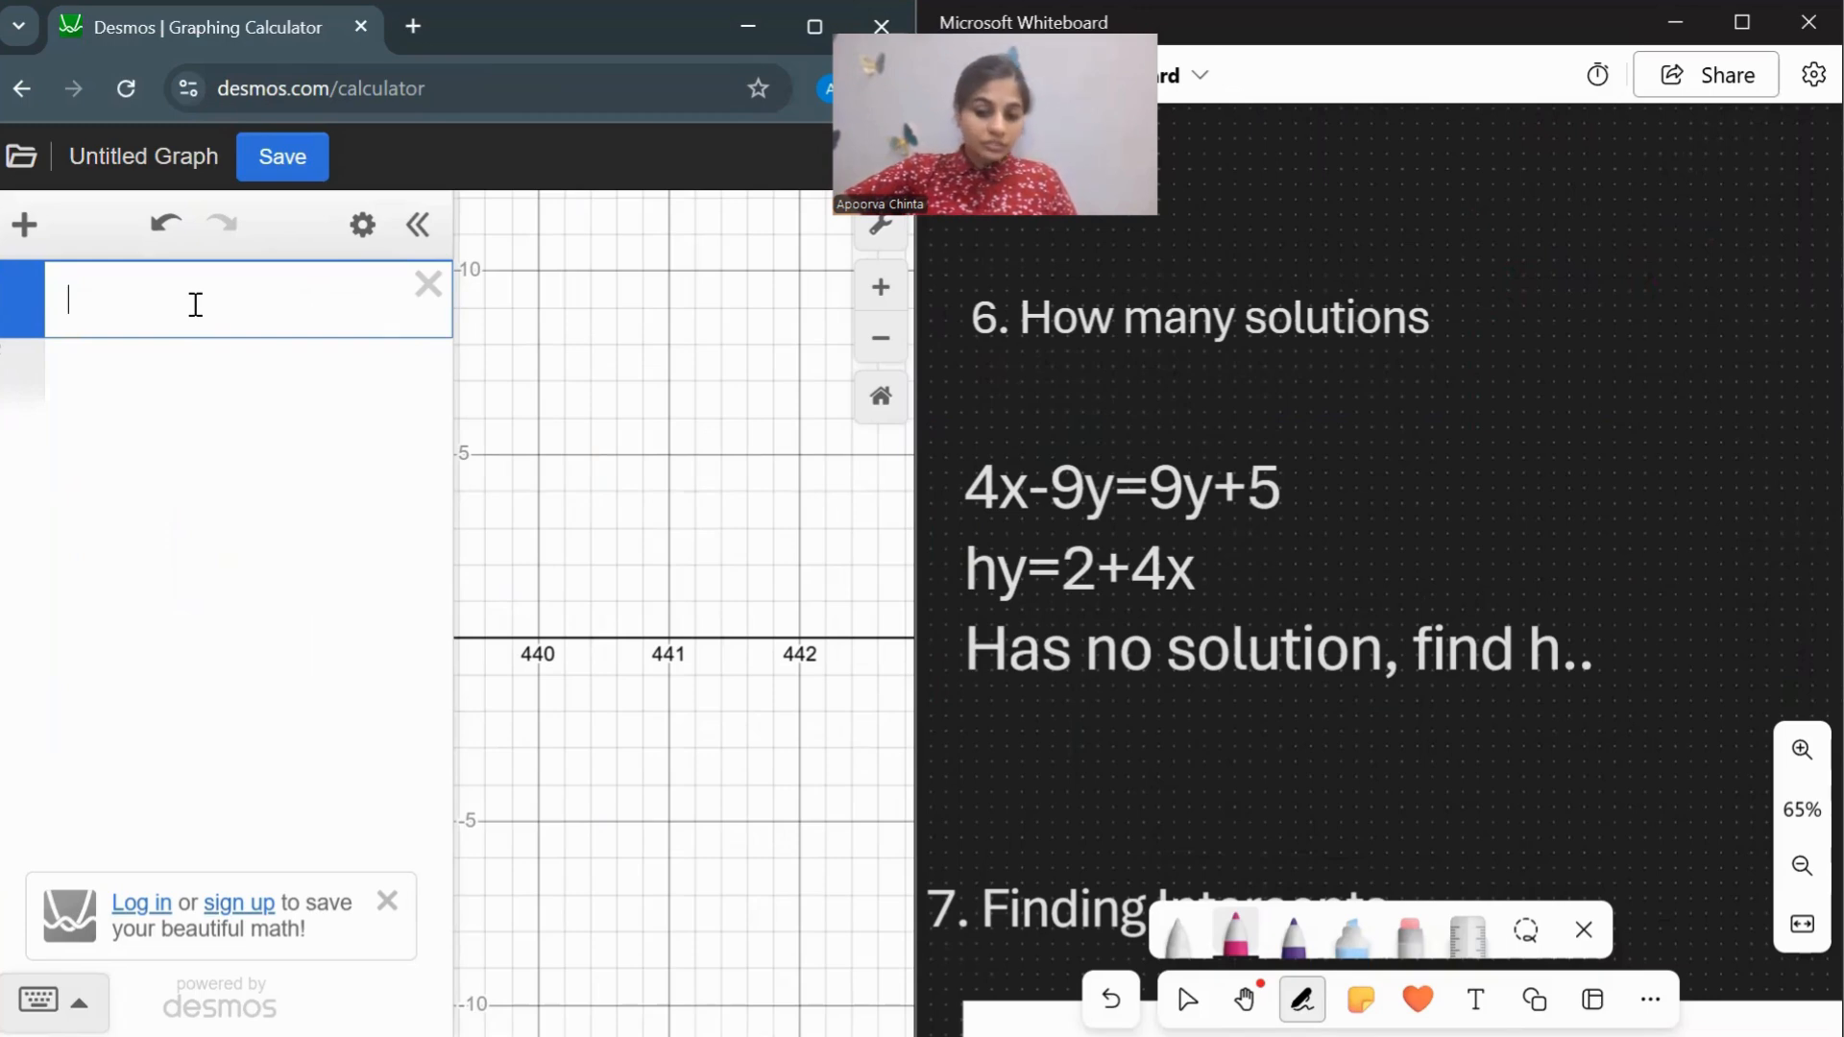
click(1187, 1000)
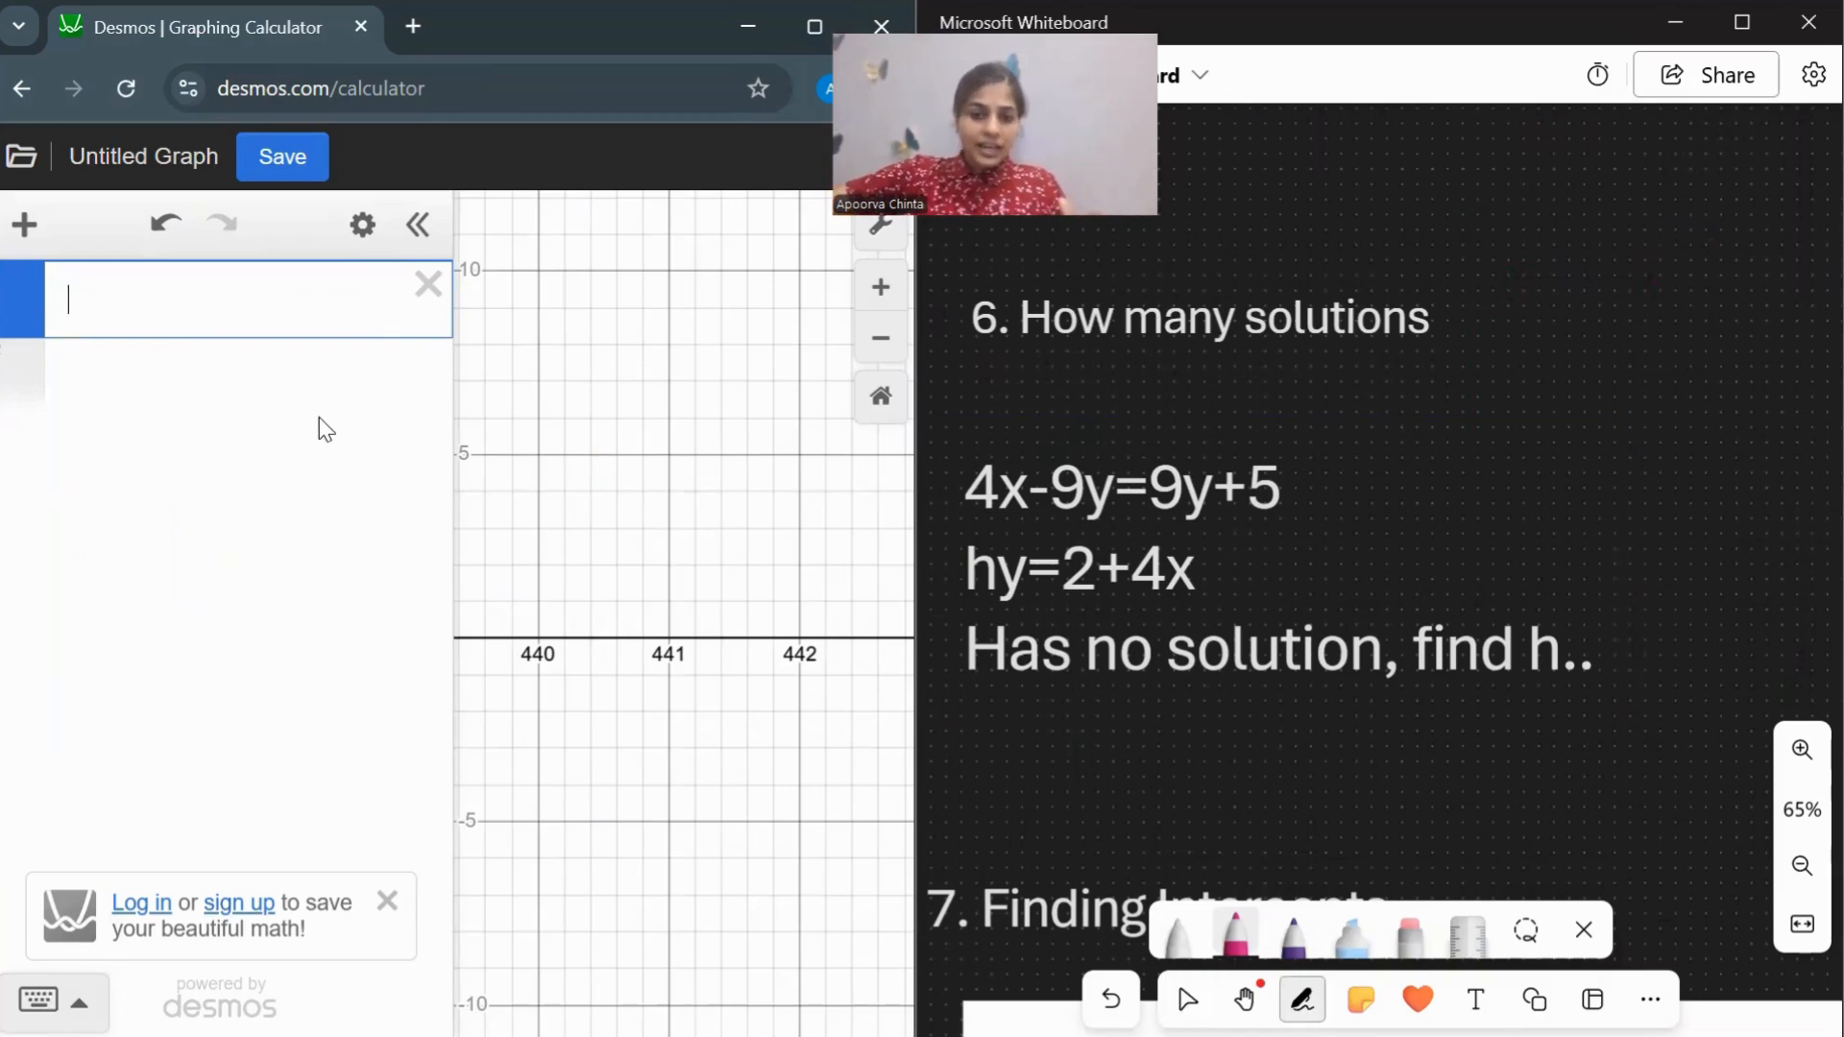
mouse_move(1398, 365)
mouse_down()
mouse_move(1407, 502)
mouse_move(1575, 471)
mouse_up()
mouse_move(1386, 415)
mouse_down()
mouse_move(1529, 352)
mouse_move(1301, 460)
mouse_move(1492, 430)
mouse_move(1582, 390)
mouse_up()
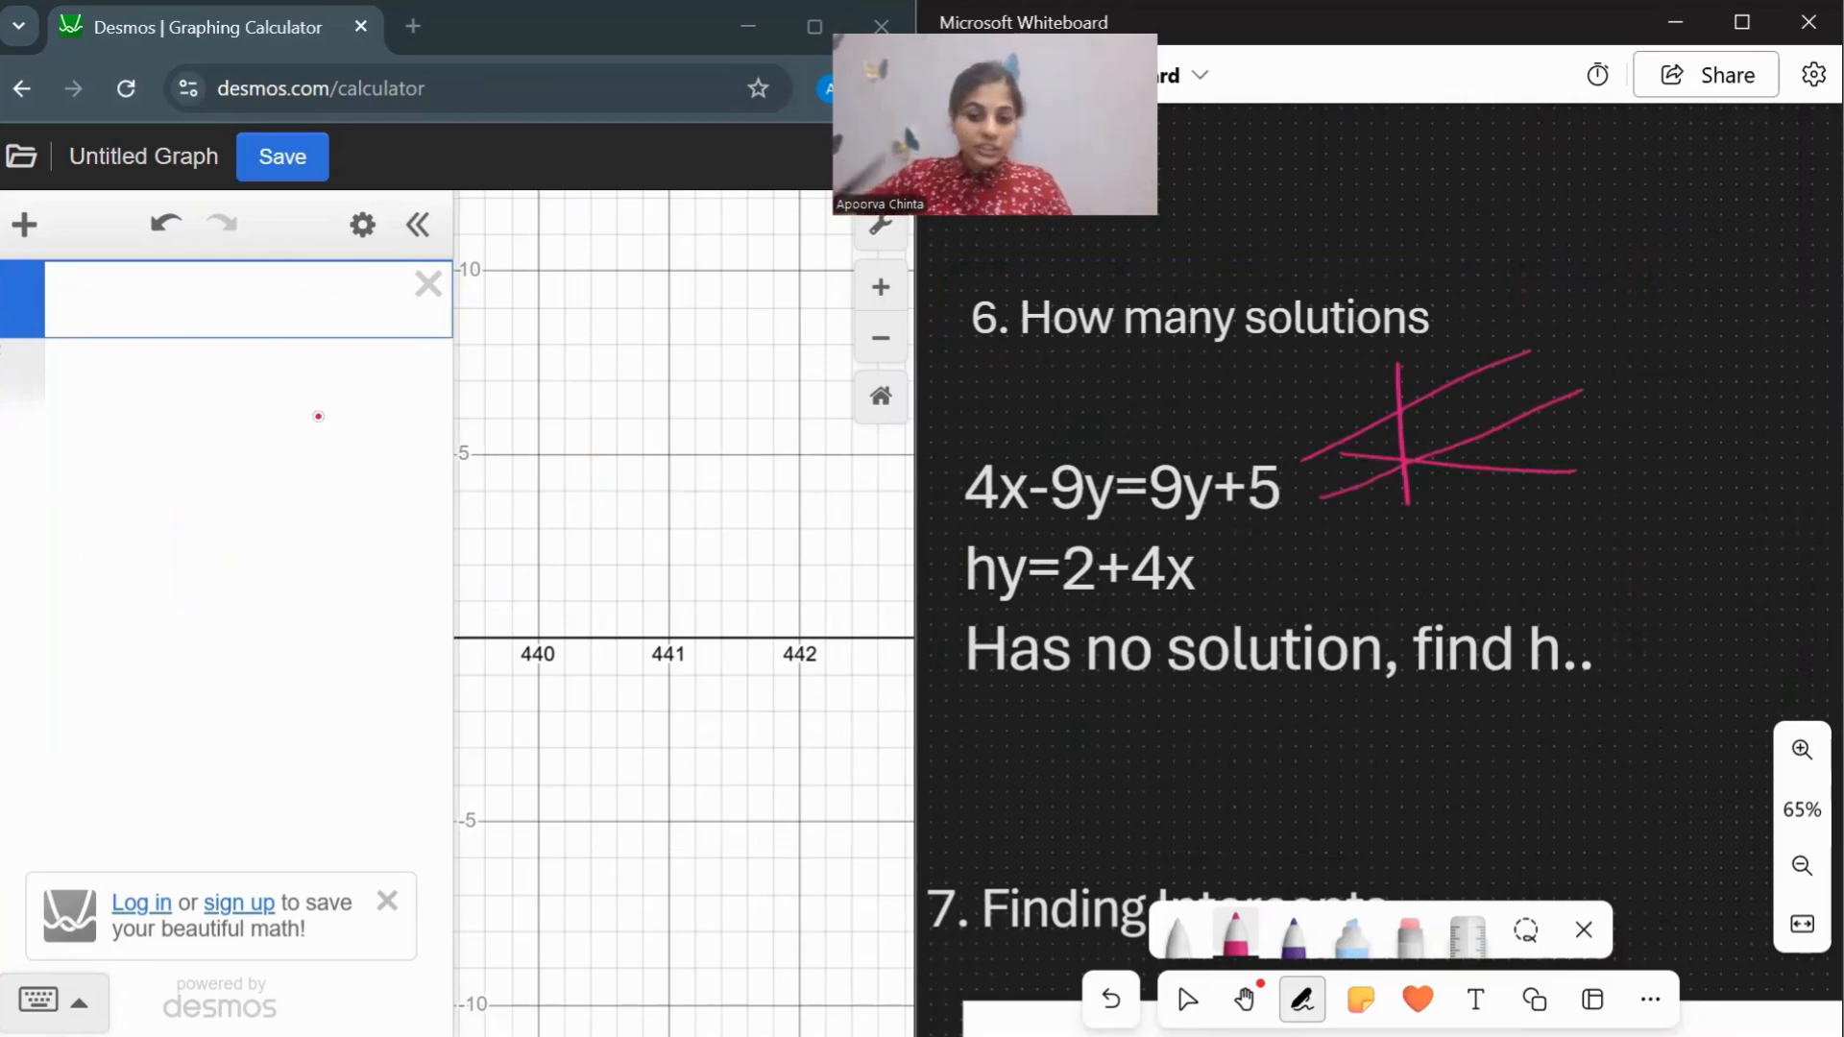
Enter the first equation, 4x − 9y = 9y + 5, in Desmos.
click(153, 299)
text(4)
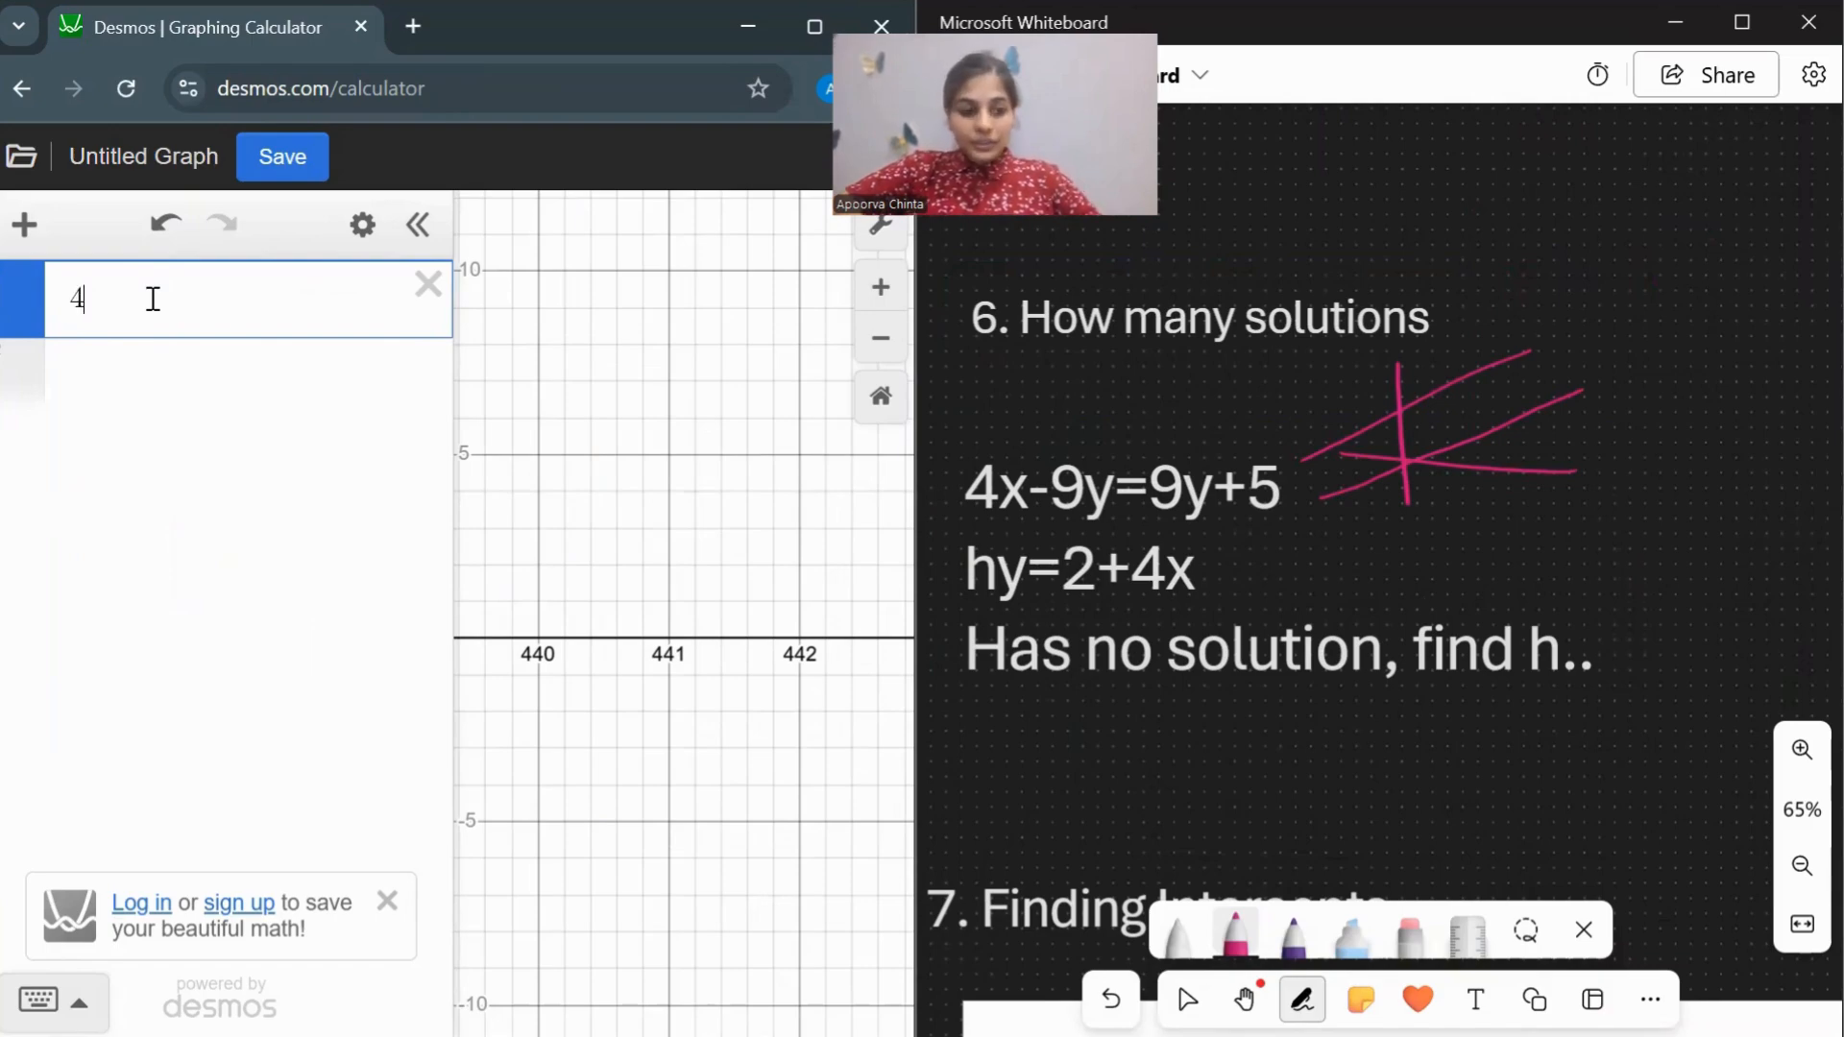
text(x-9)
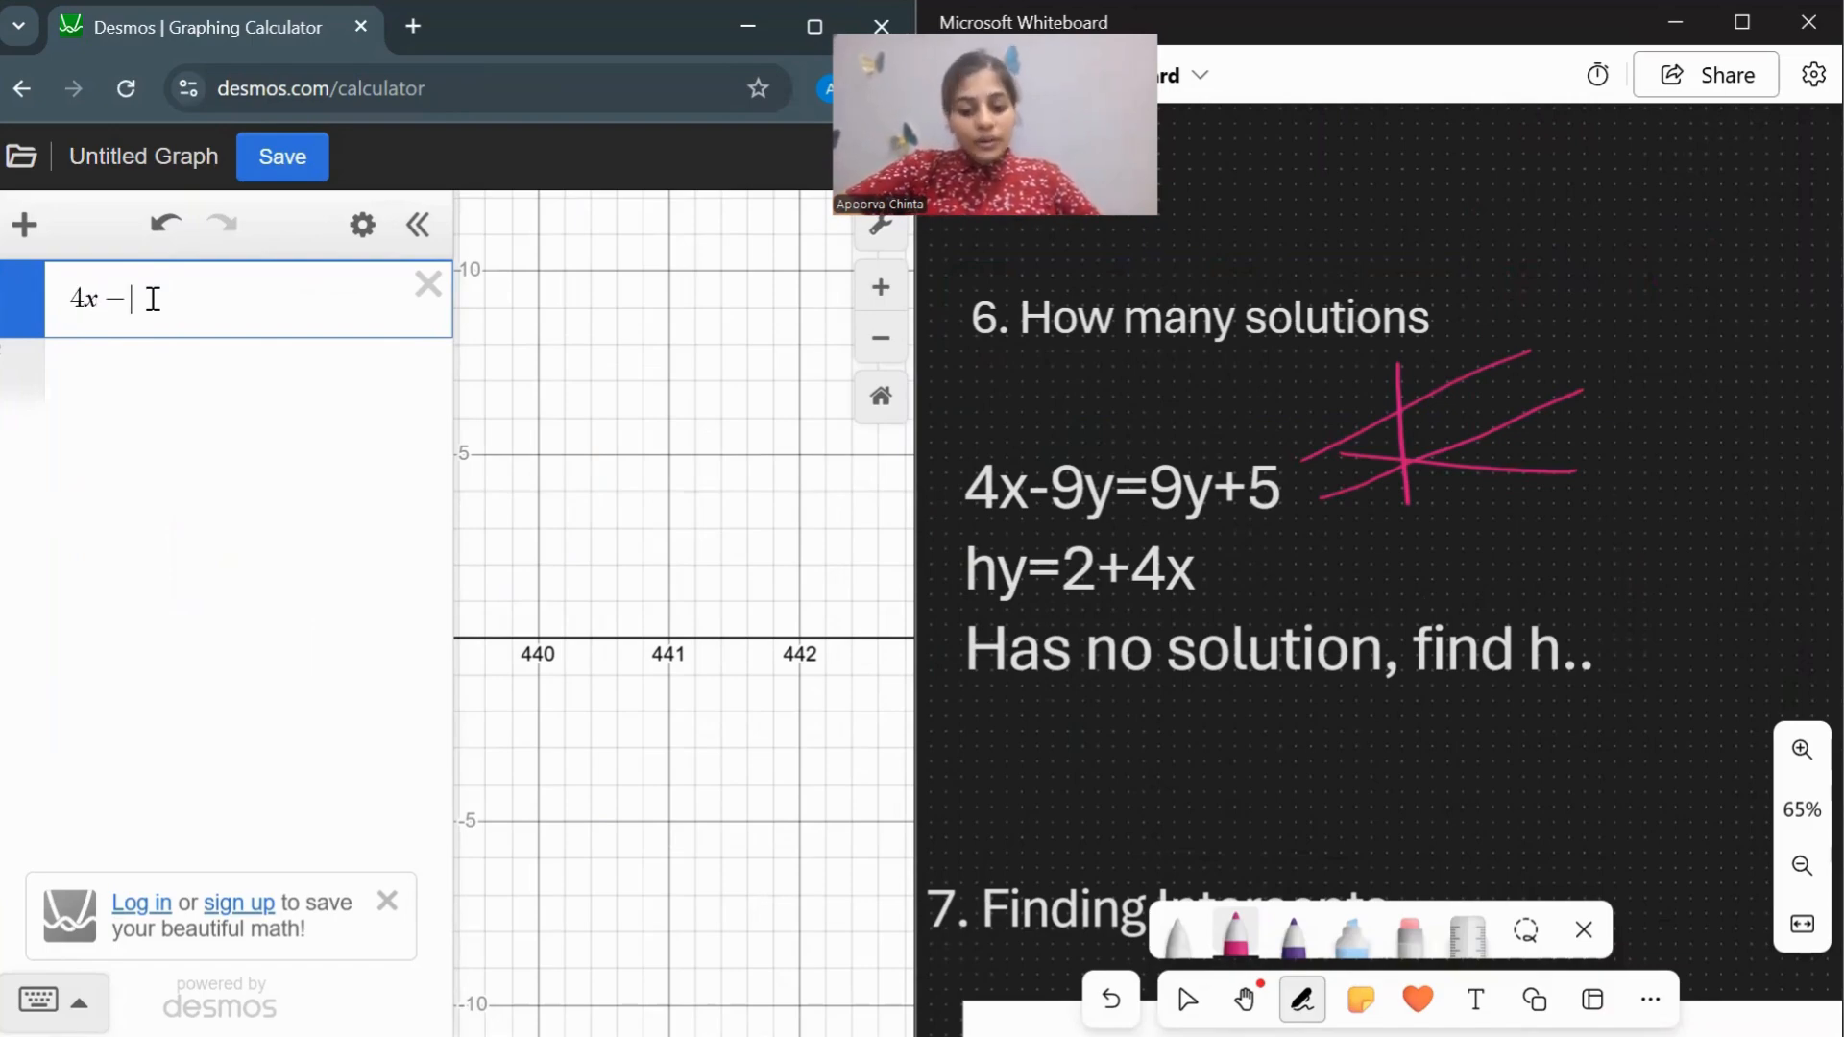
text(y=)
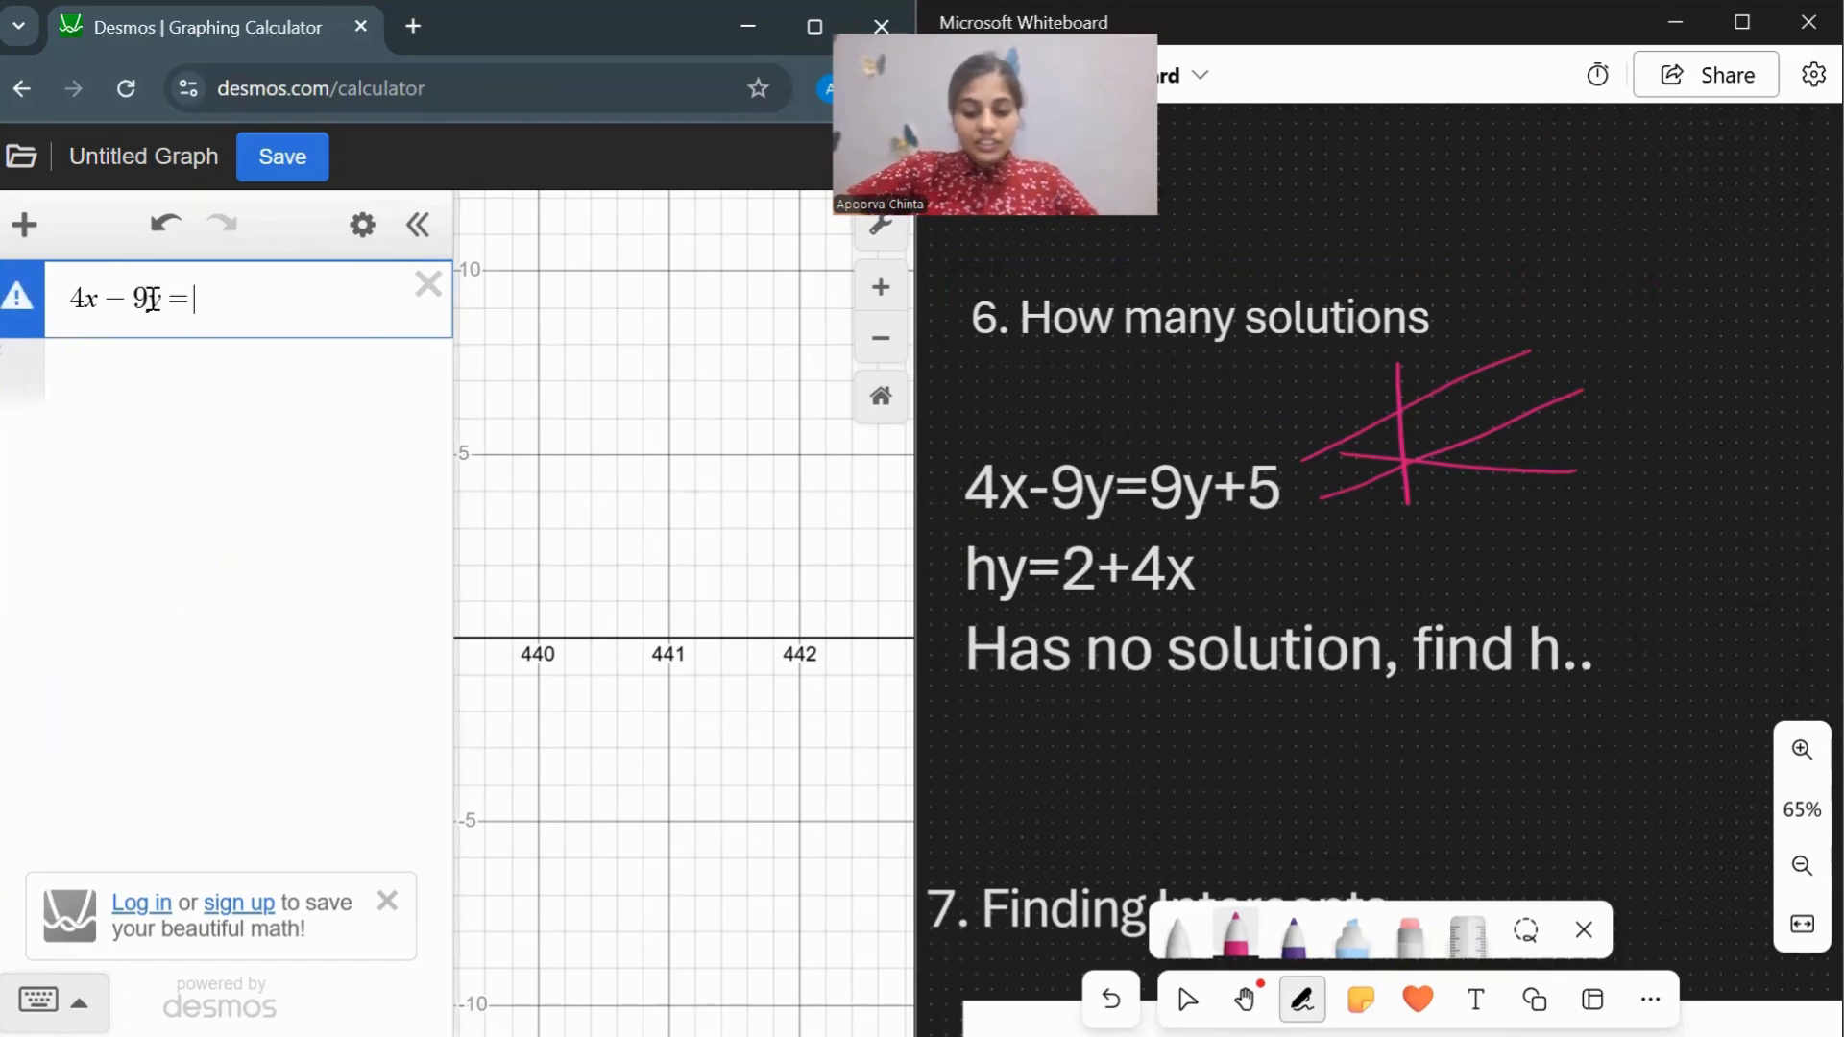
text(9y)
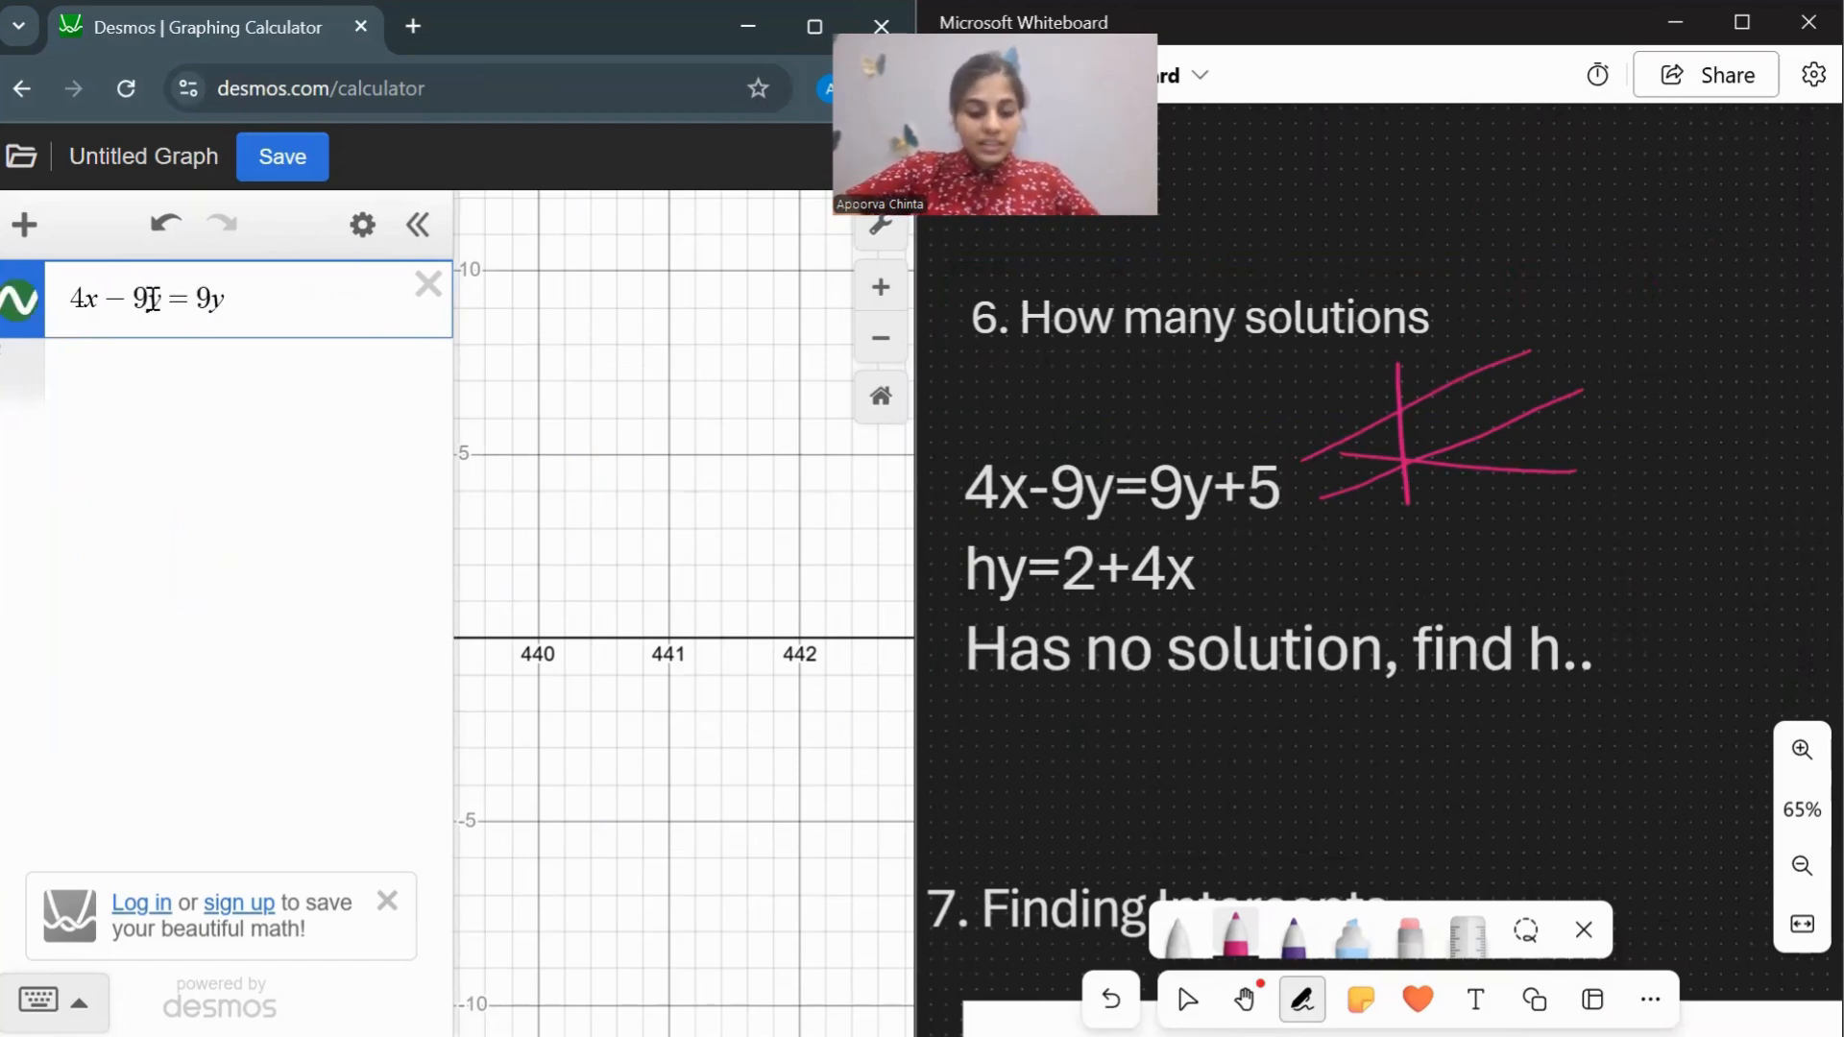
text(+5)
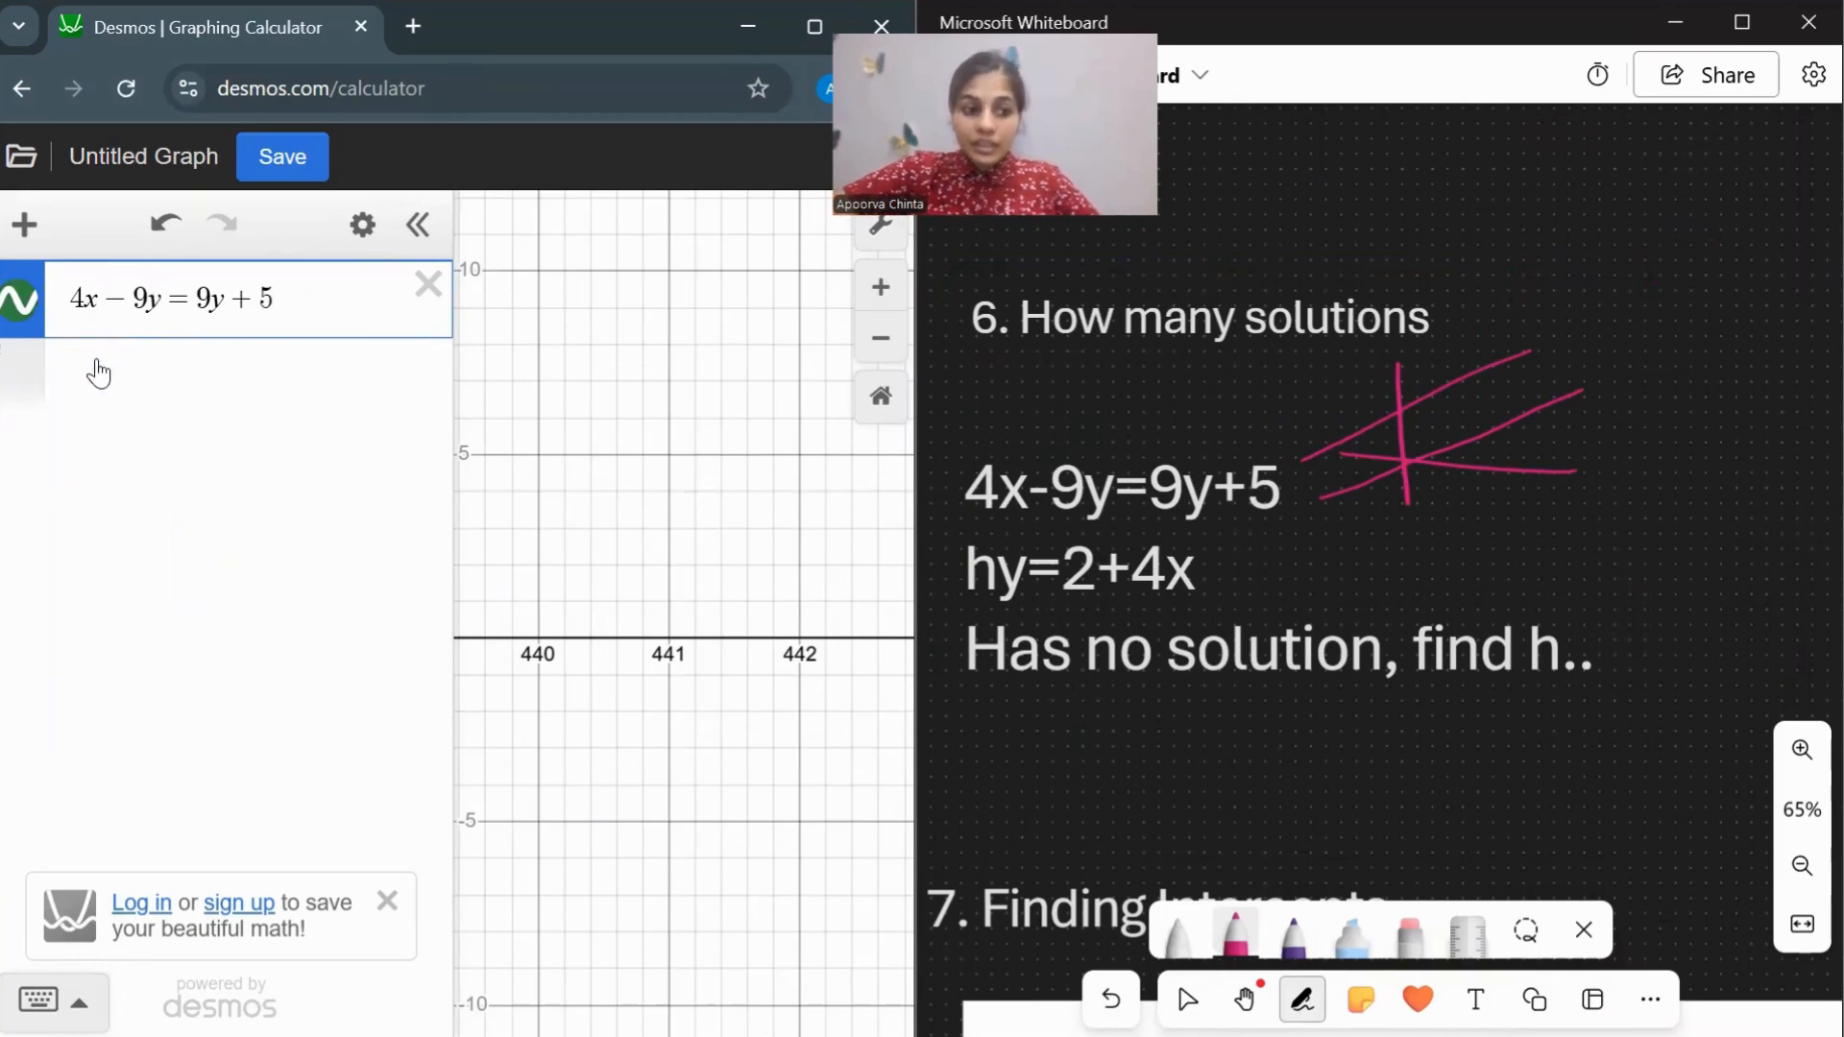
Locate the line 4x − 9y = 9y + 5 around the origin of the Desmos graph.
scroll(572, 528, left, 5)
scroll(572, 528, left, 5)
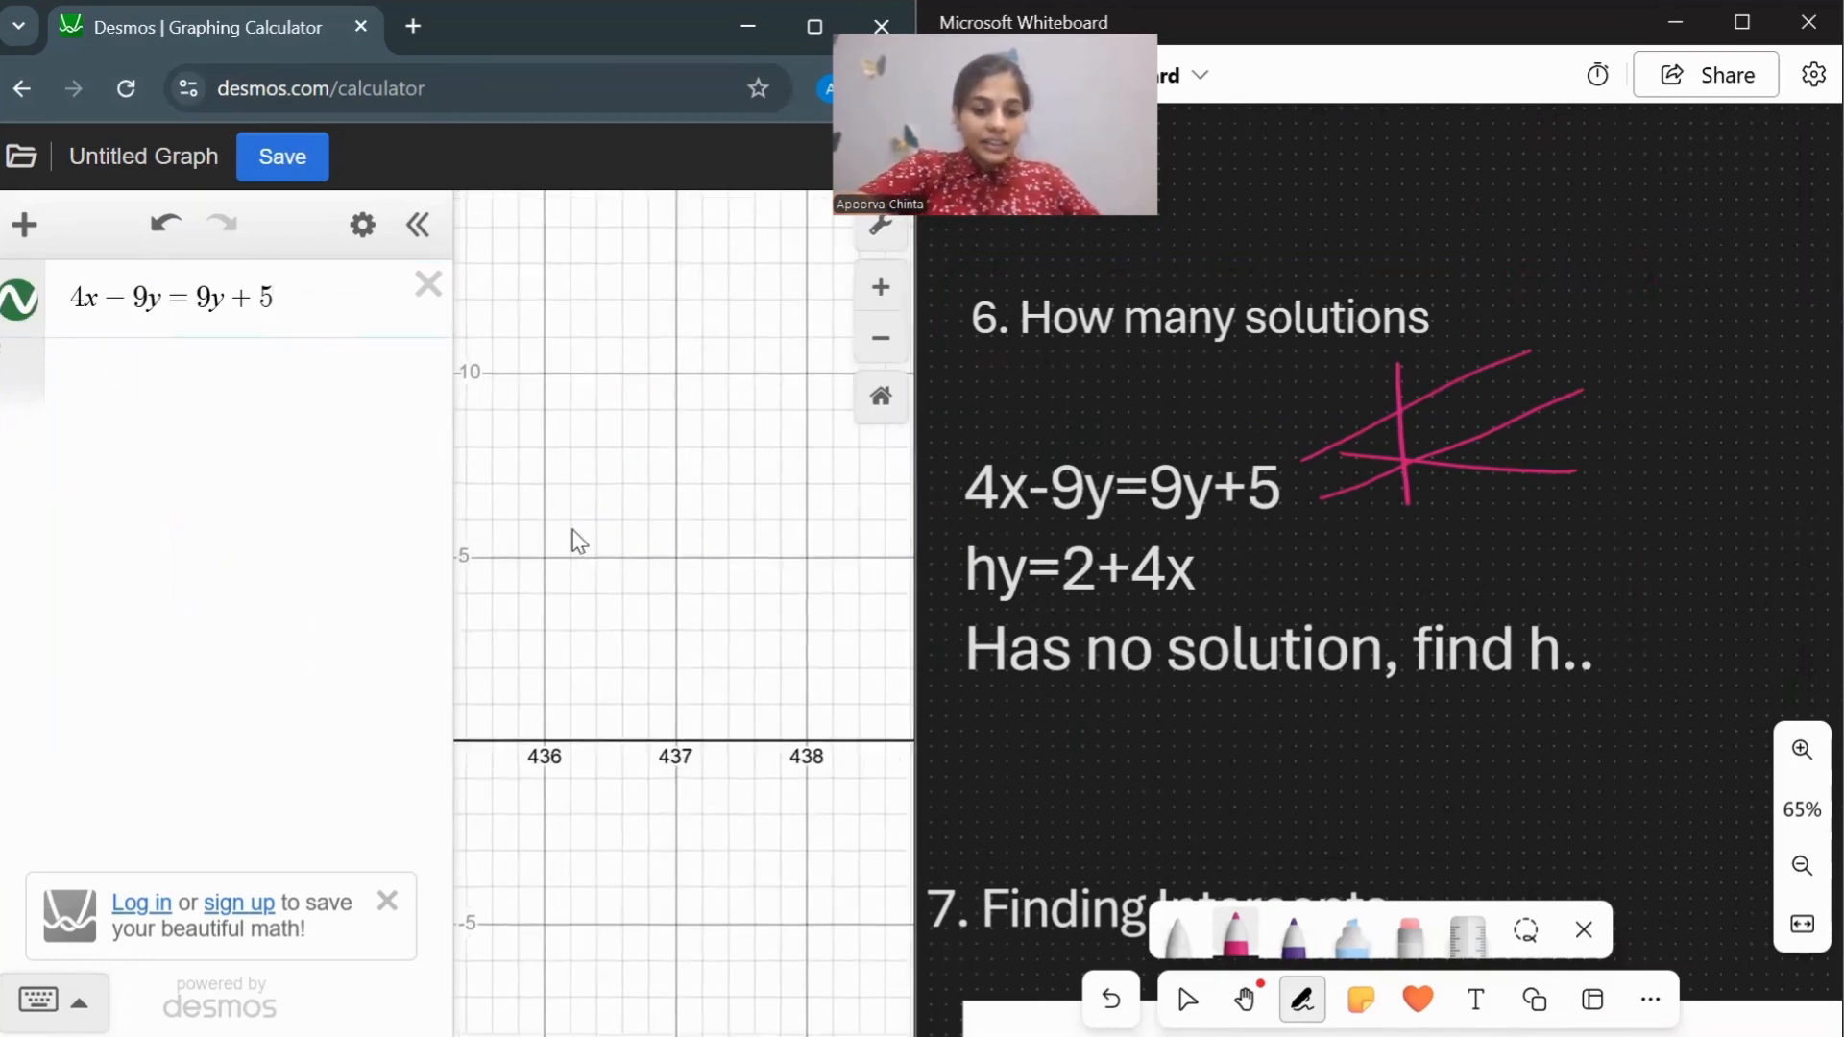
scroll(572, 528, down, 4)
scroll(572, 528, down, 3)
scroll(572, 528, left, 4)
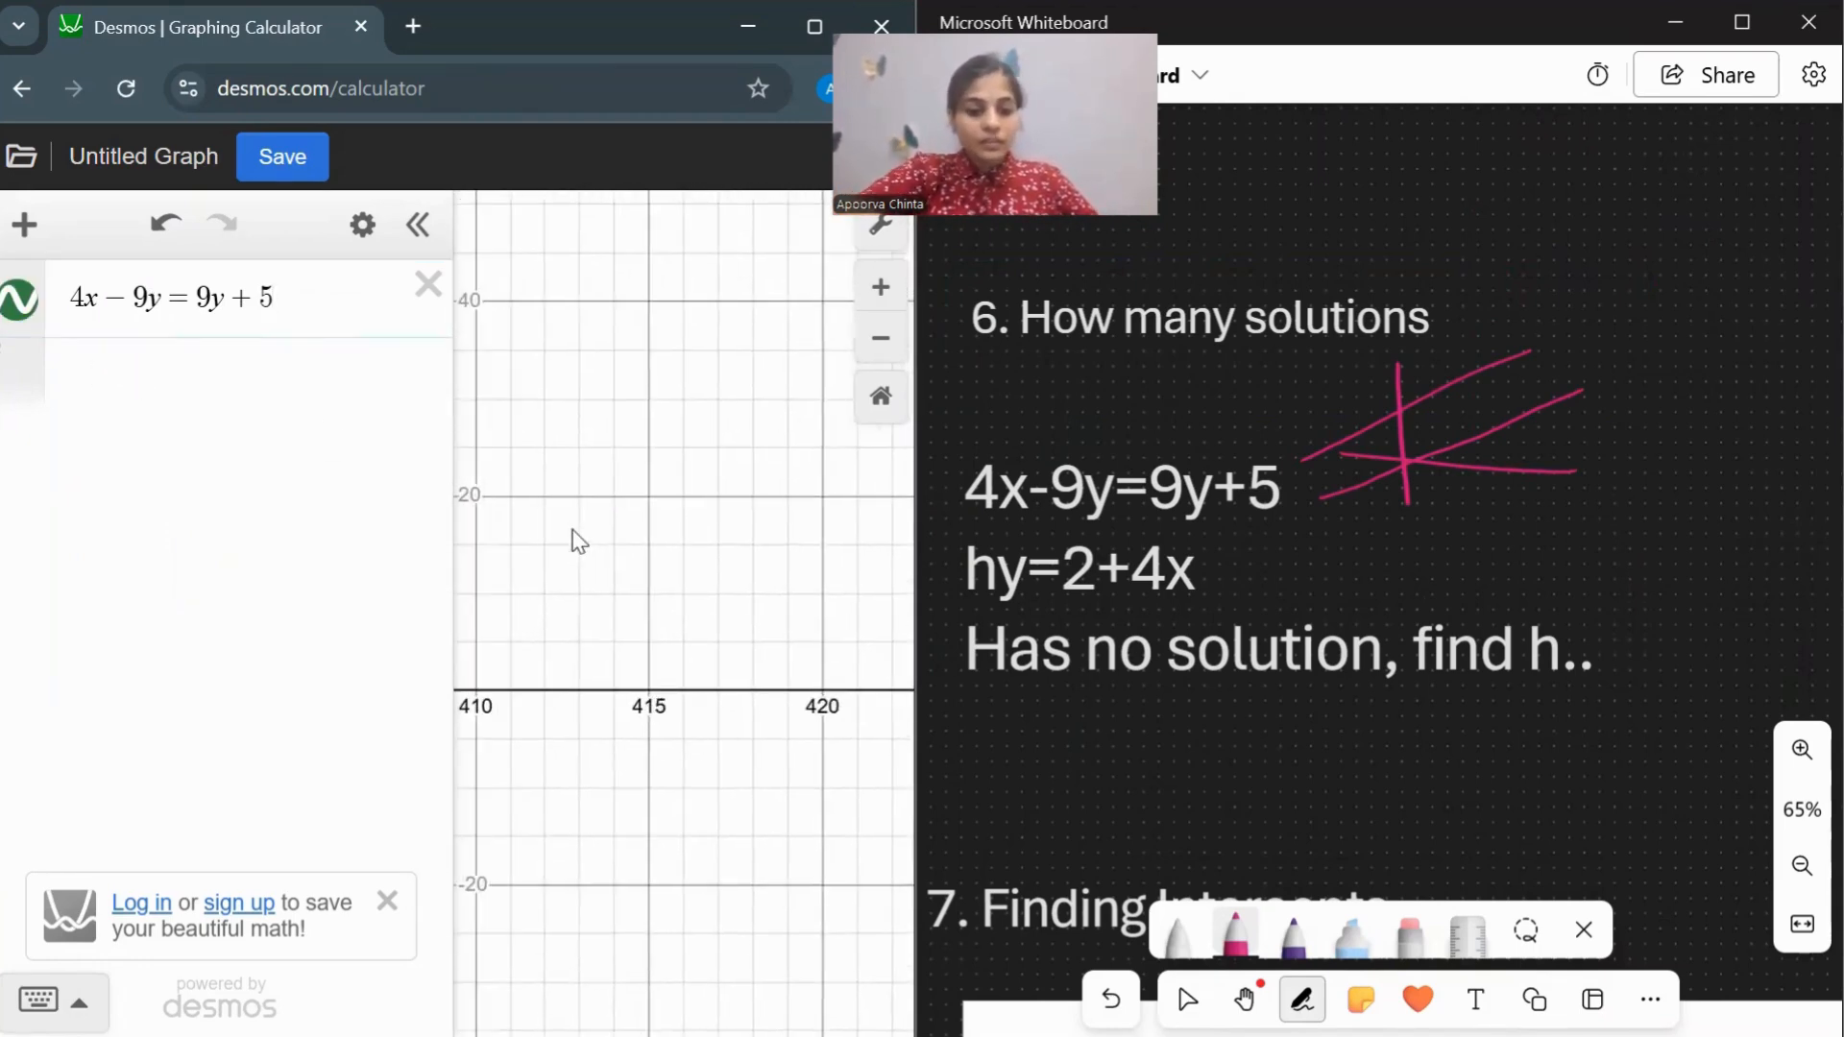
scroll(572, 528, down, 5)
click(708, 392)
scroll(573, 528, left, 4)
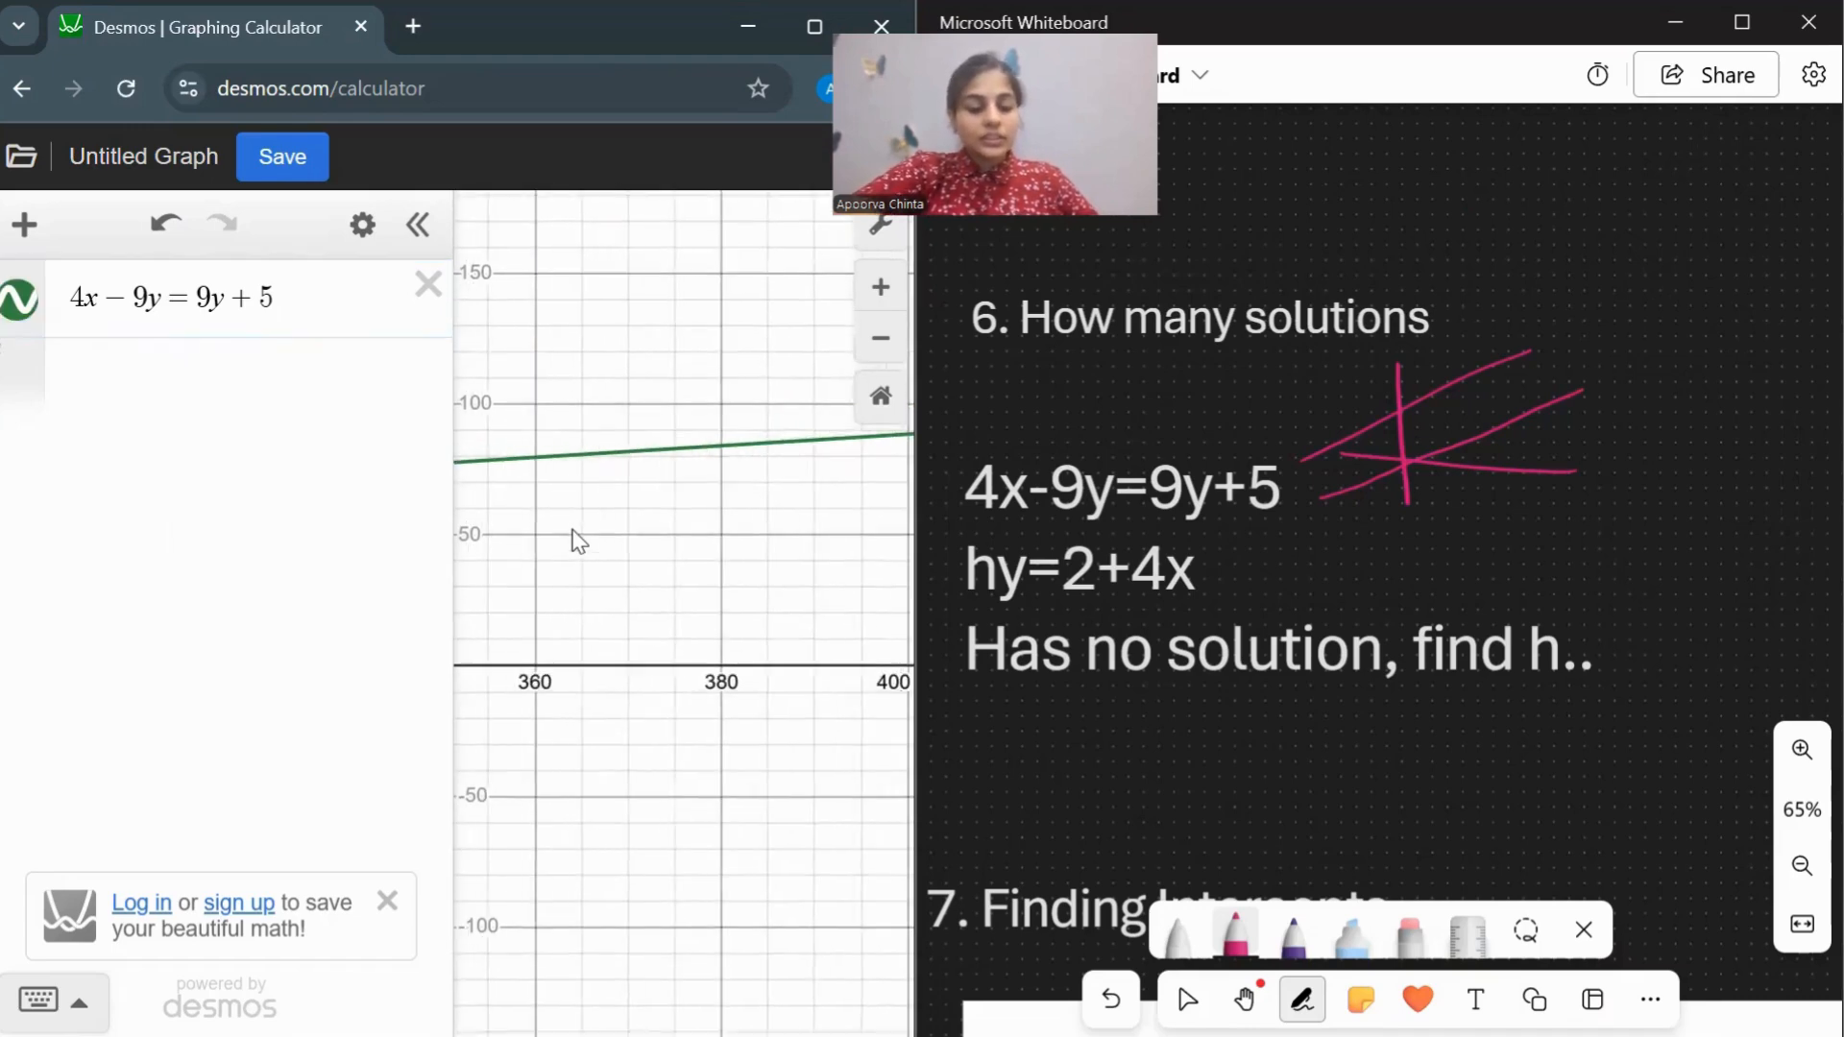
scroll(572, 529, down, 4)
scroll(574, 538, down, 4)
scroll(575, 537, left, 5)
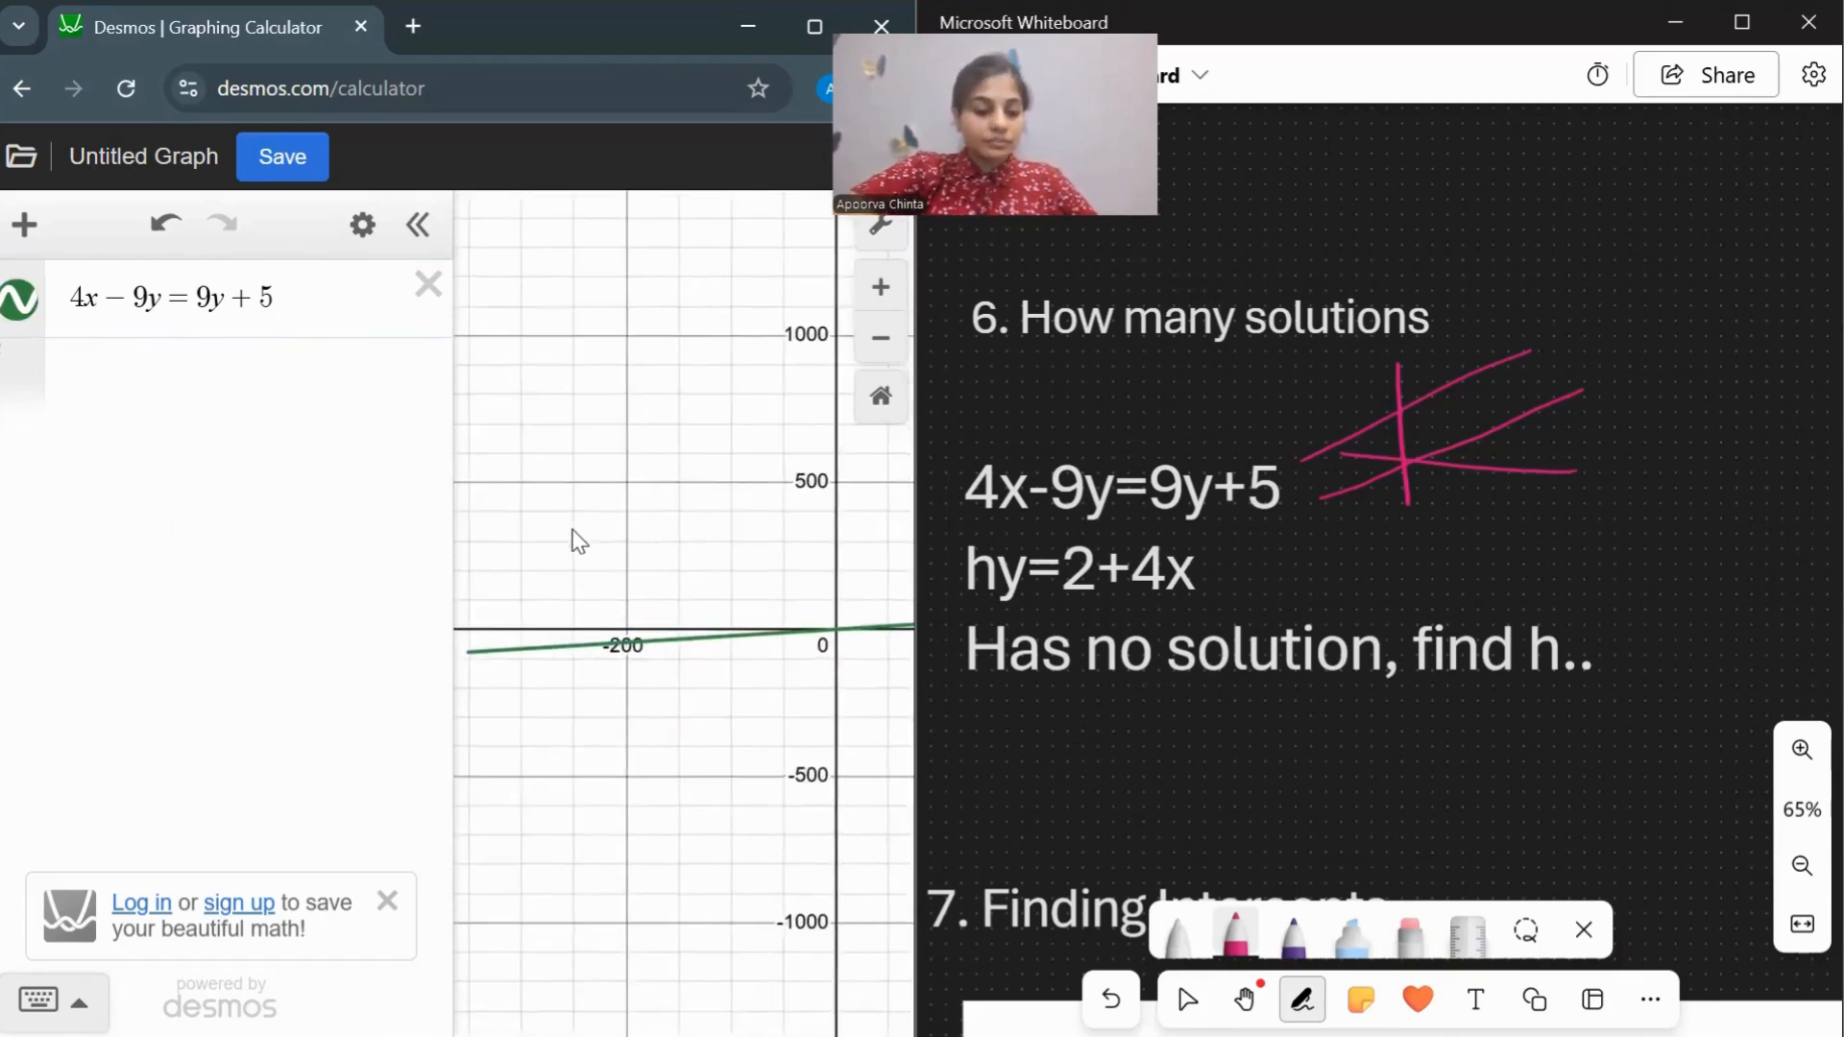
scroll(574, 538, up, 2)
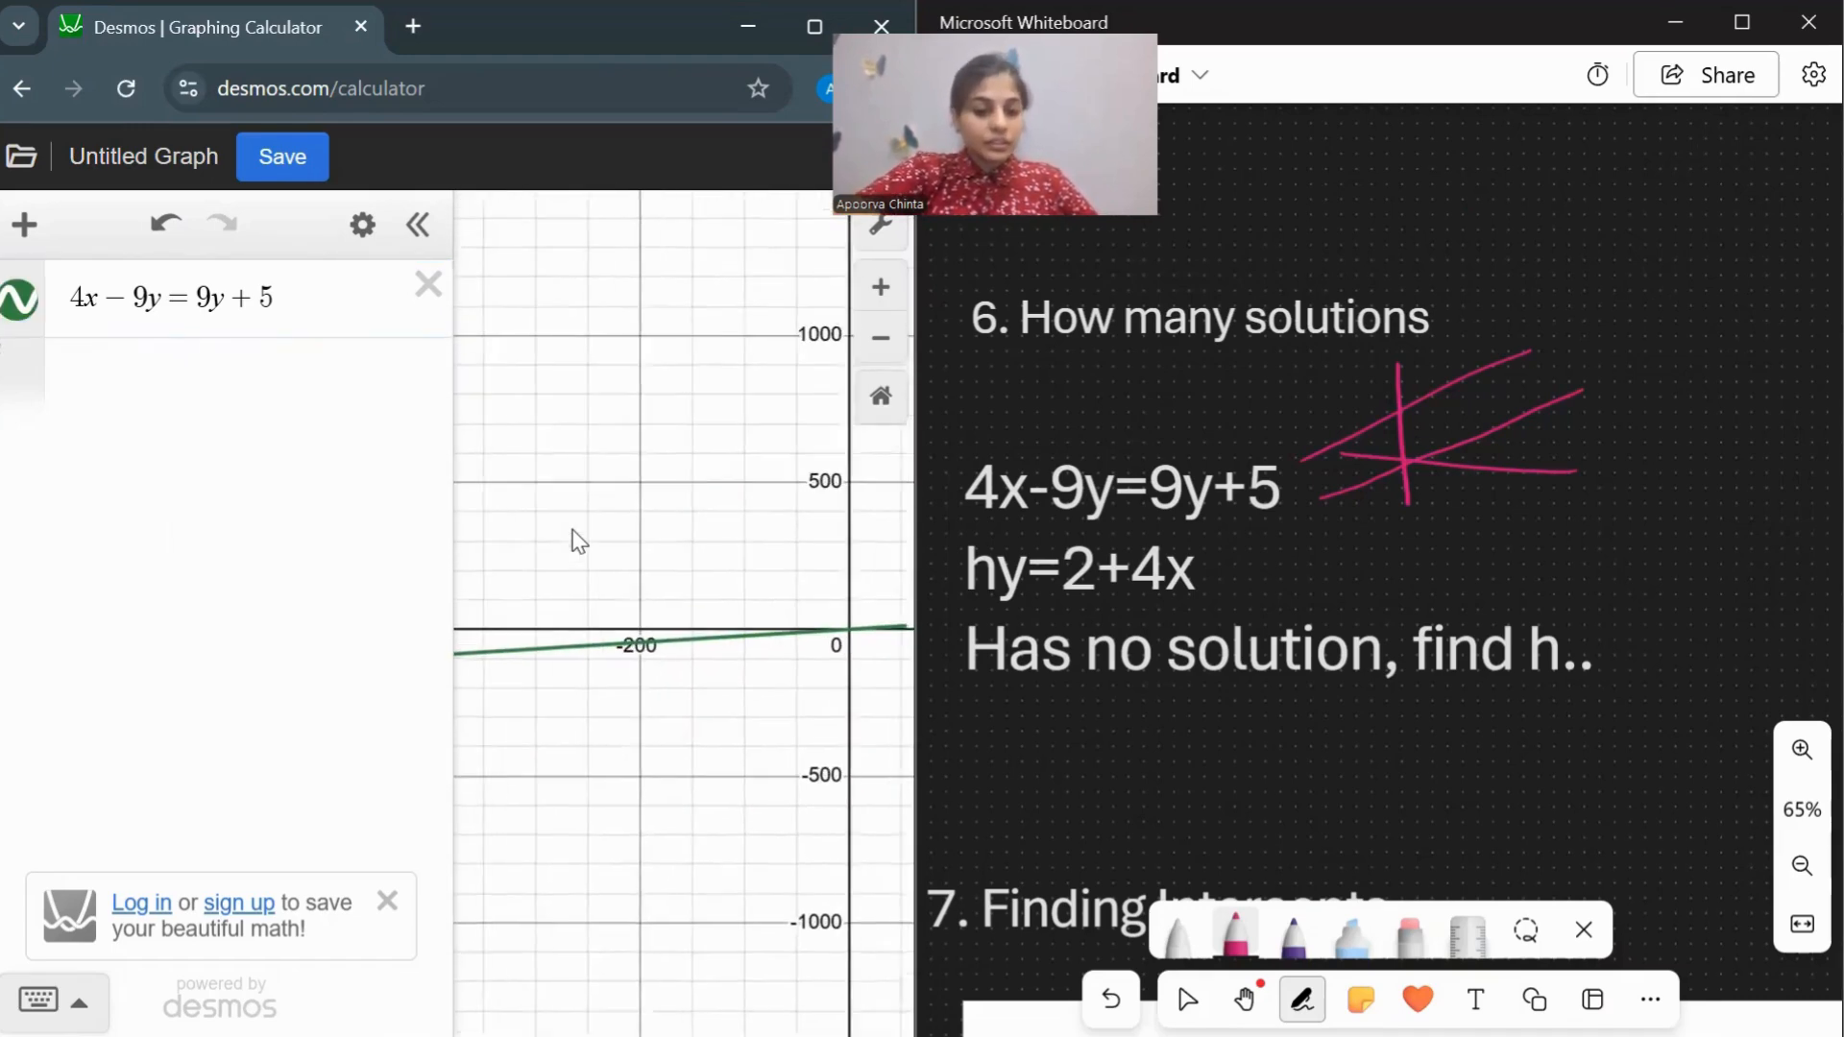
Enter the second equation, hy = 2 + 4x, in Desmos and add a slider for h.
click(192, 371)
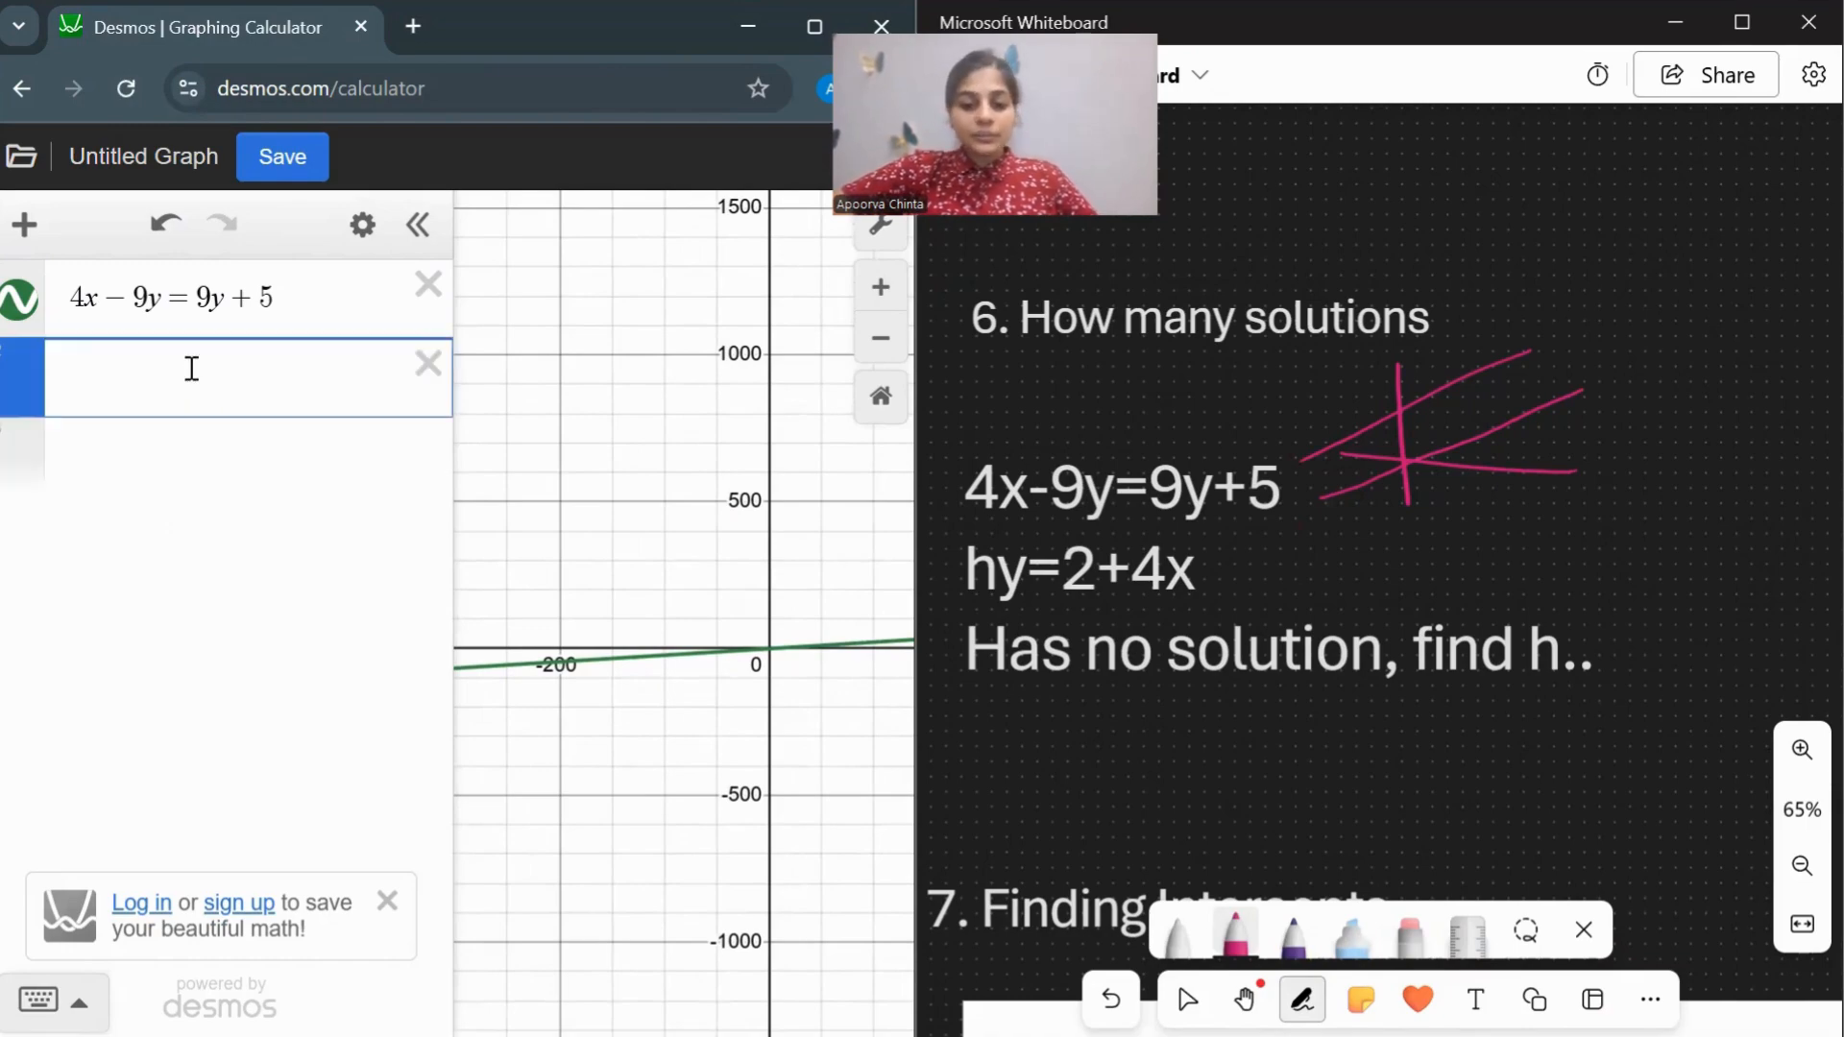
text(hy )
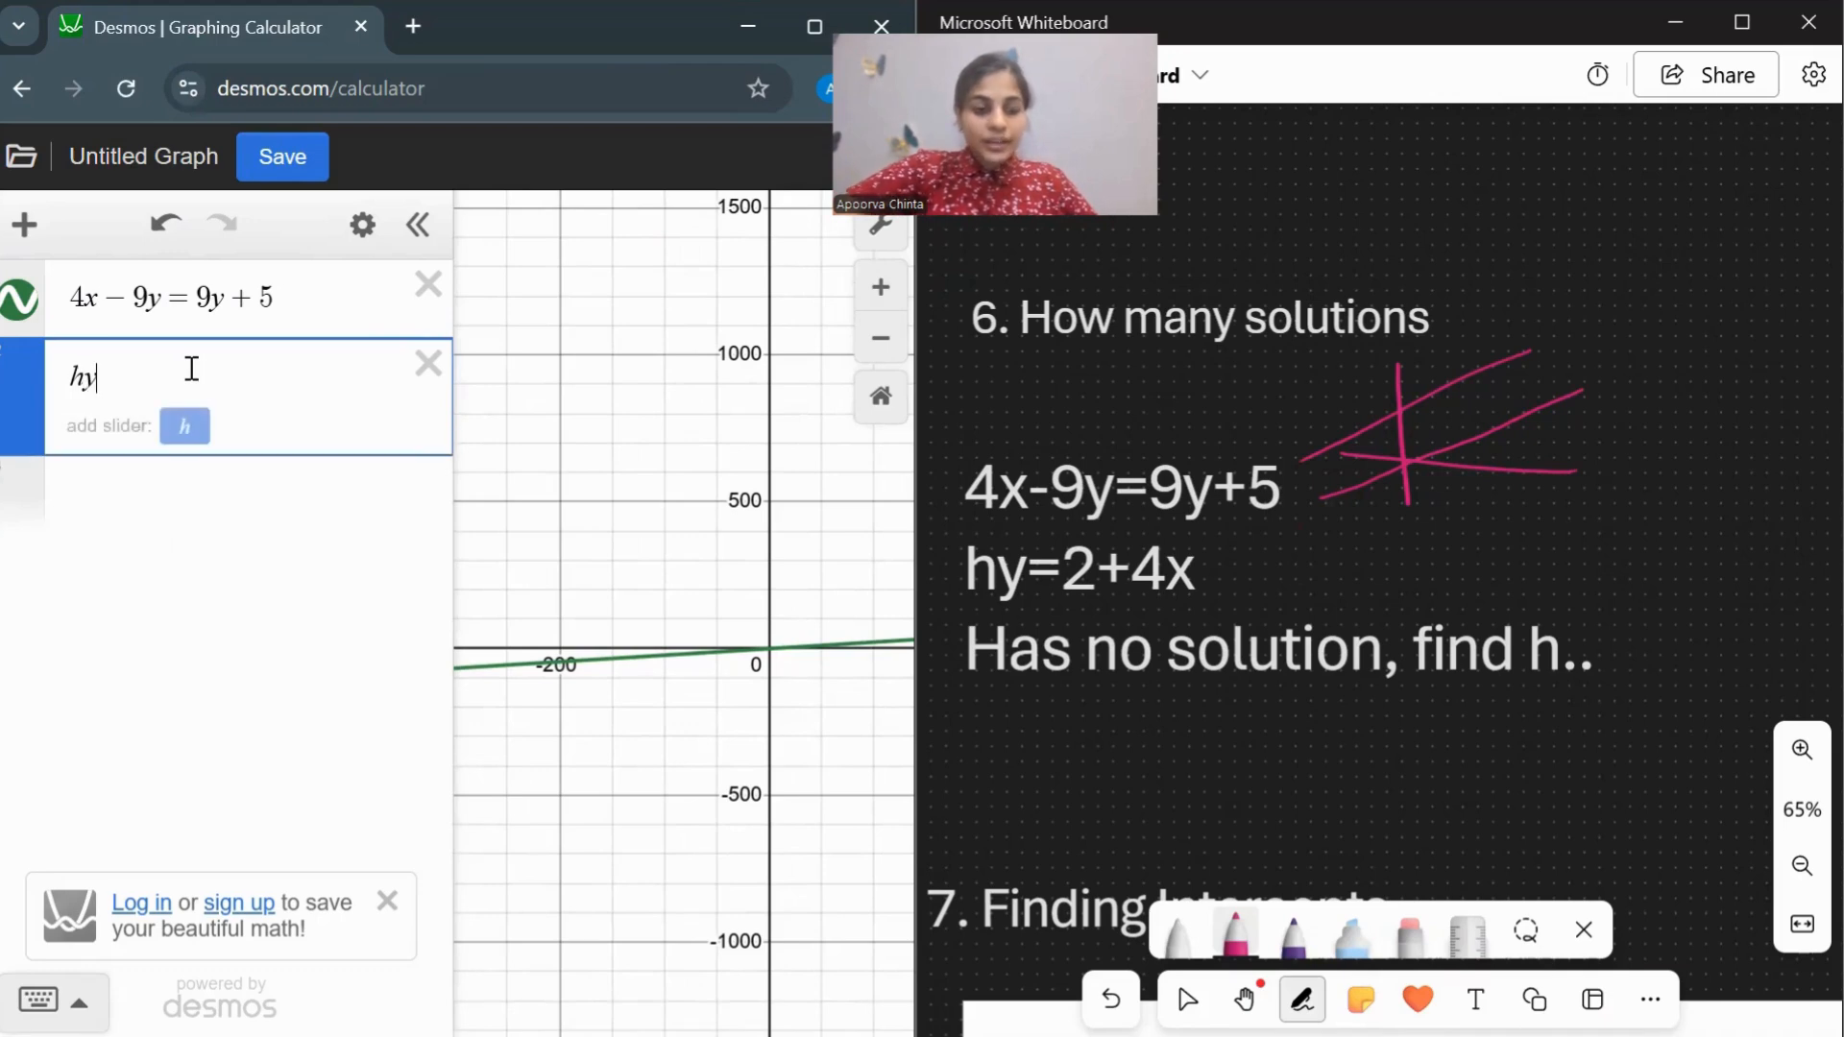
text(= 2 )
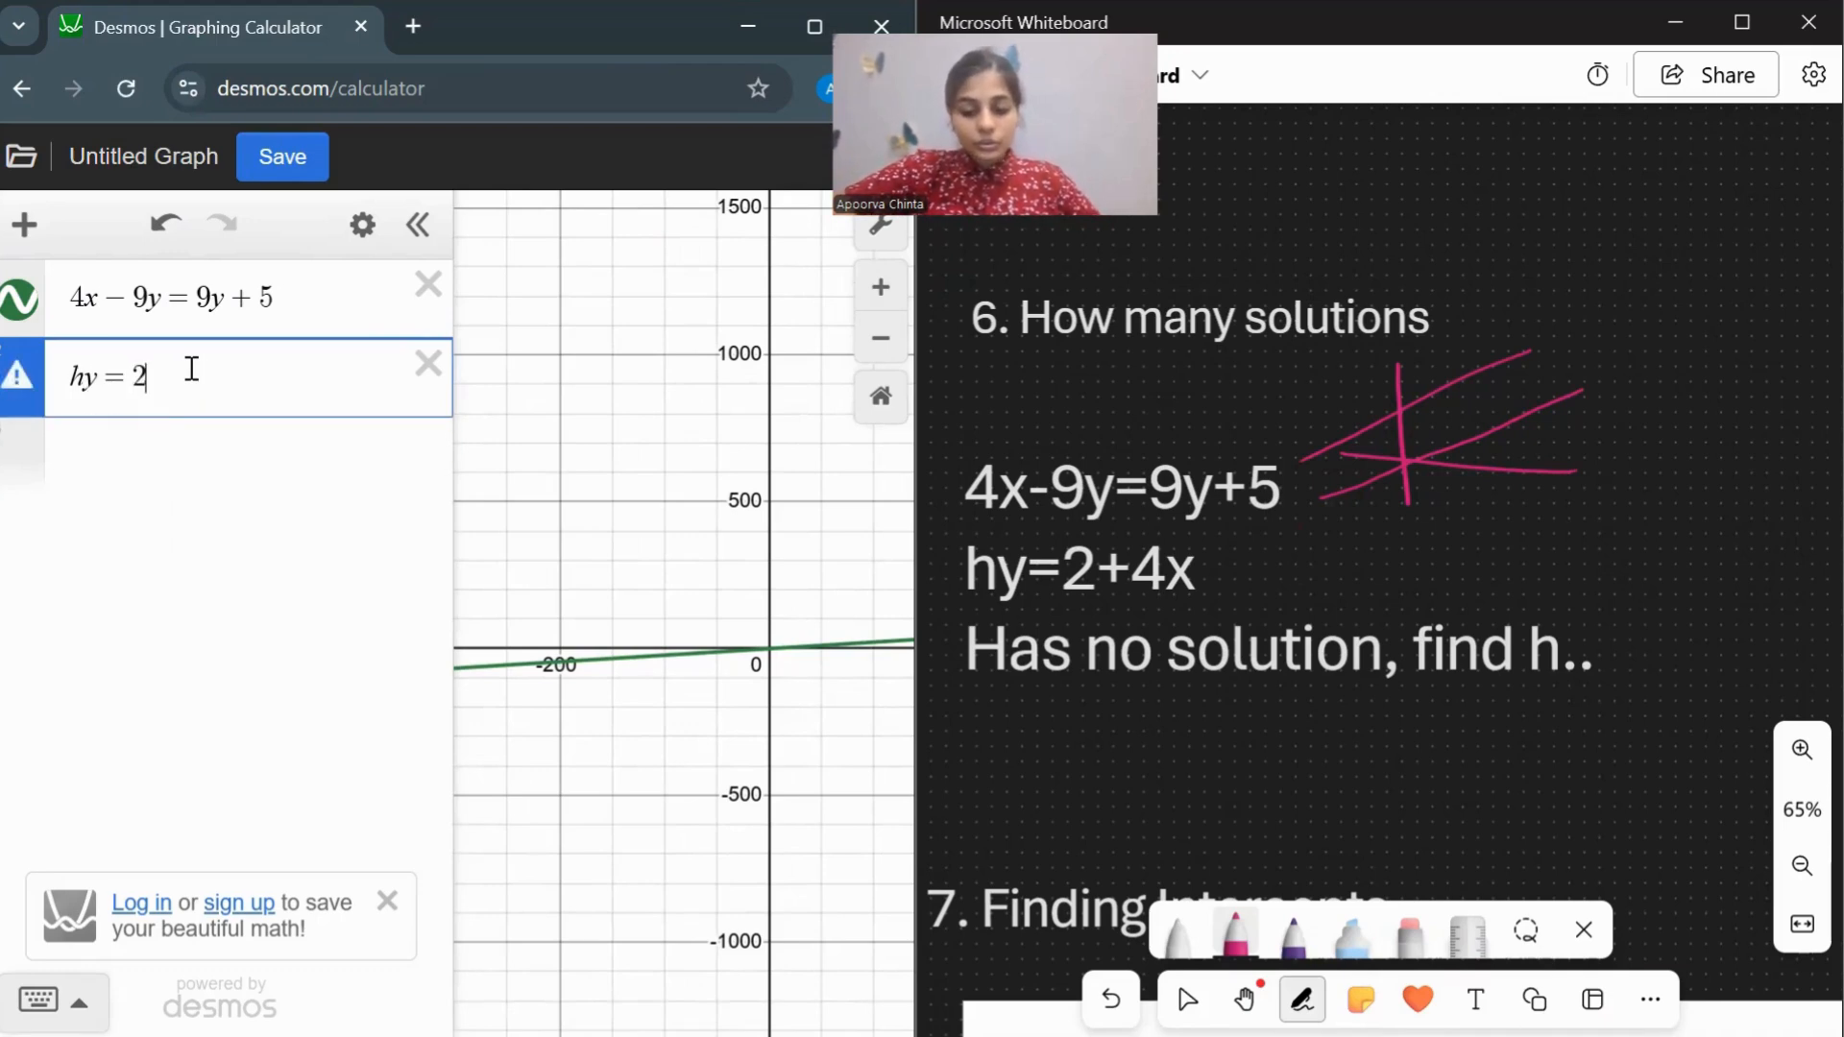
text(+ 4x)
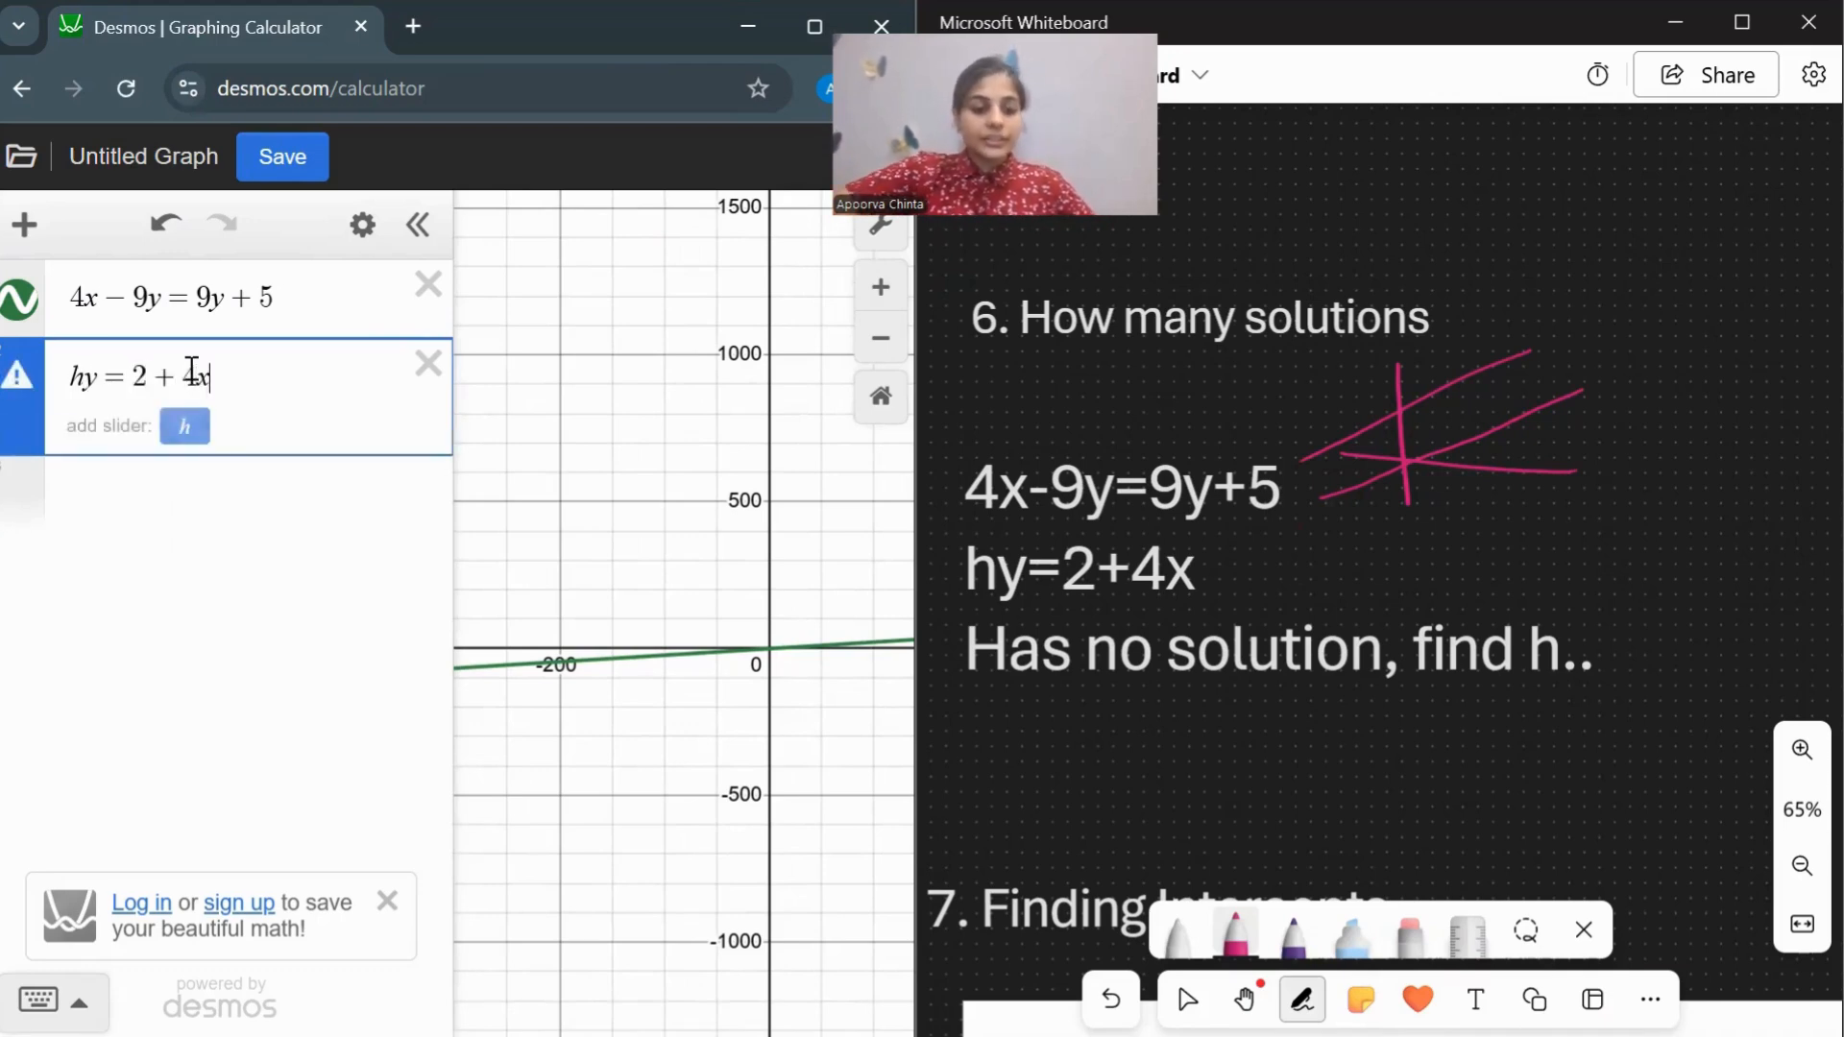
click(185, 426)
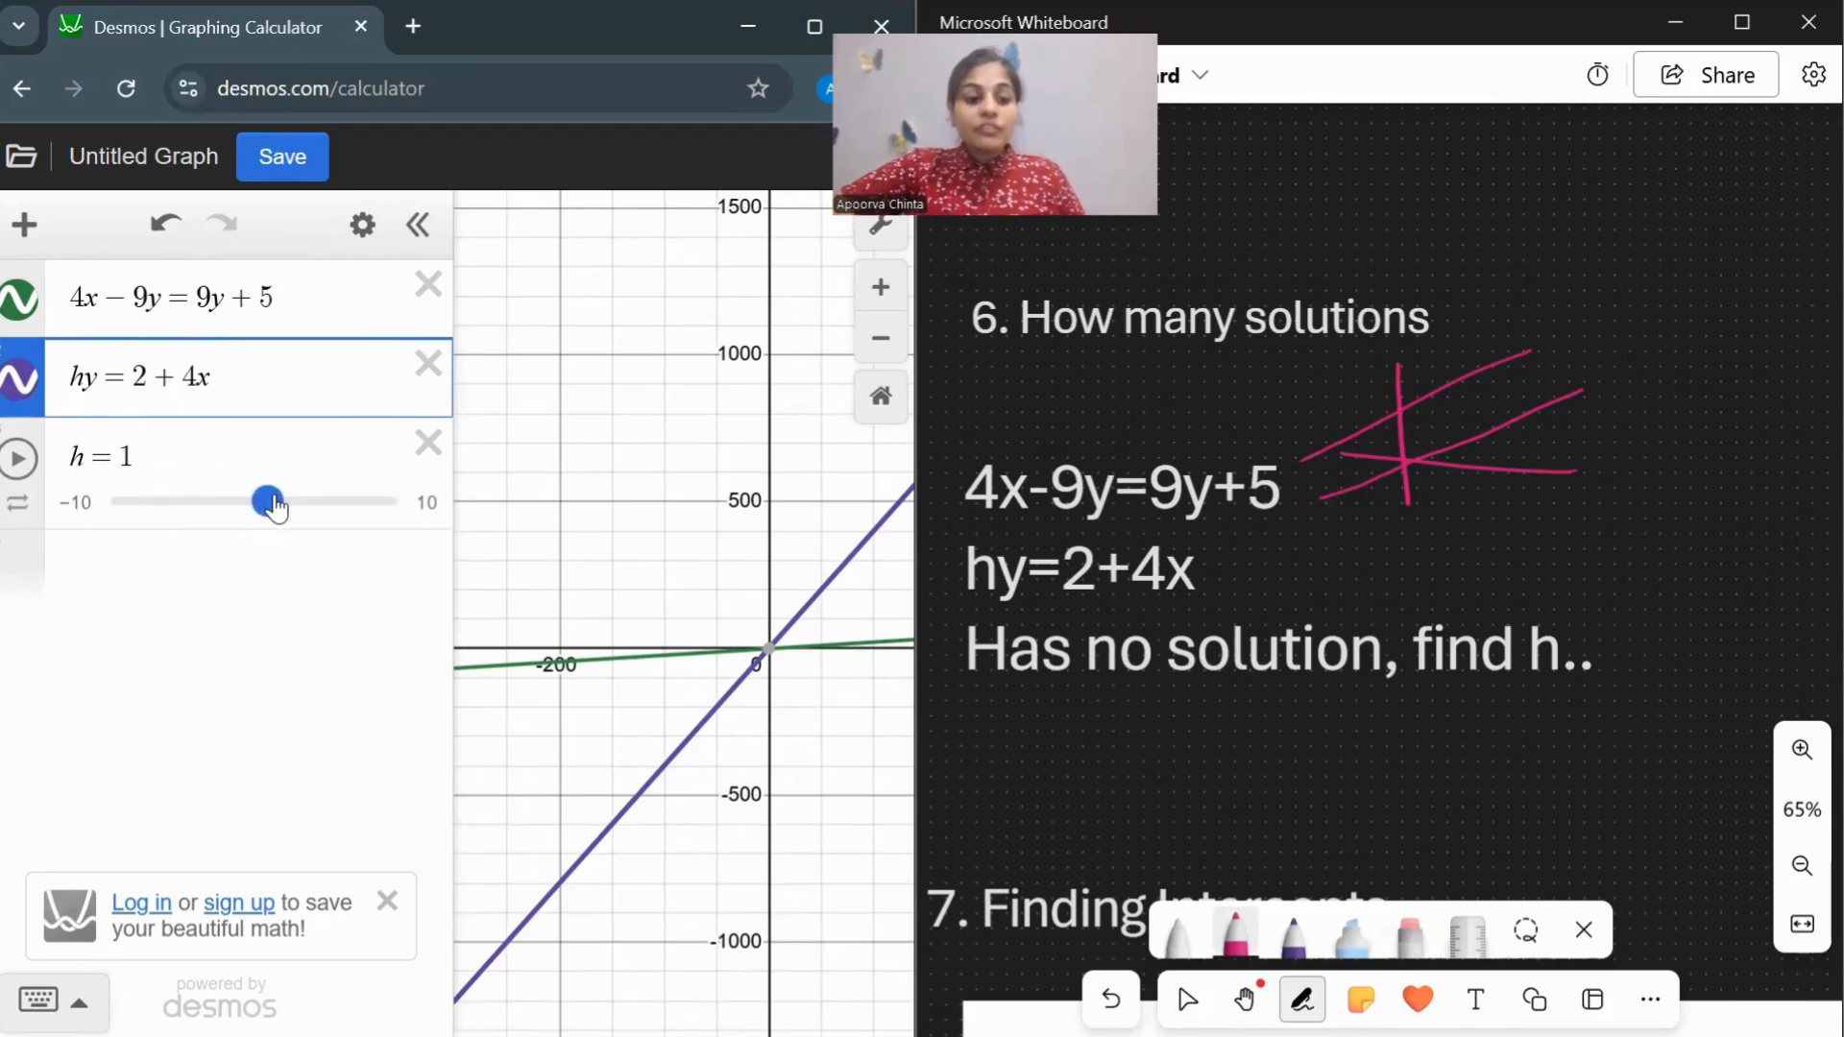
Set the h slider to 10 and check around the origin whether the two lines are parallel.
drag(274, 507, 430, 509)
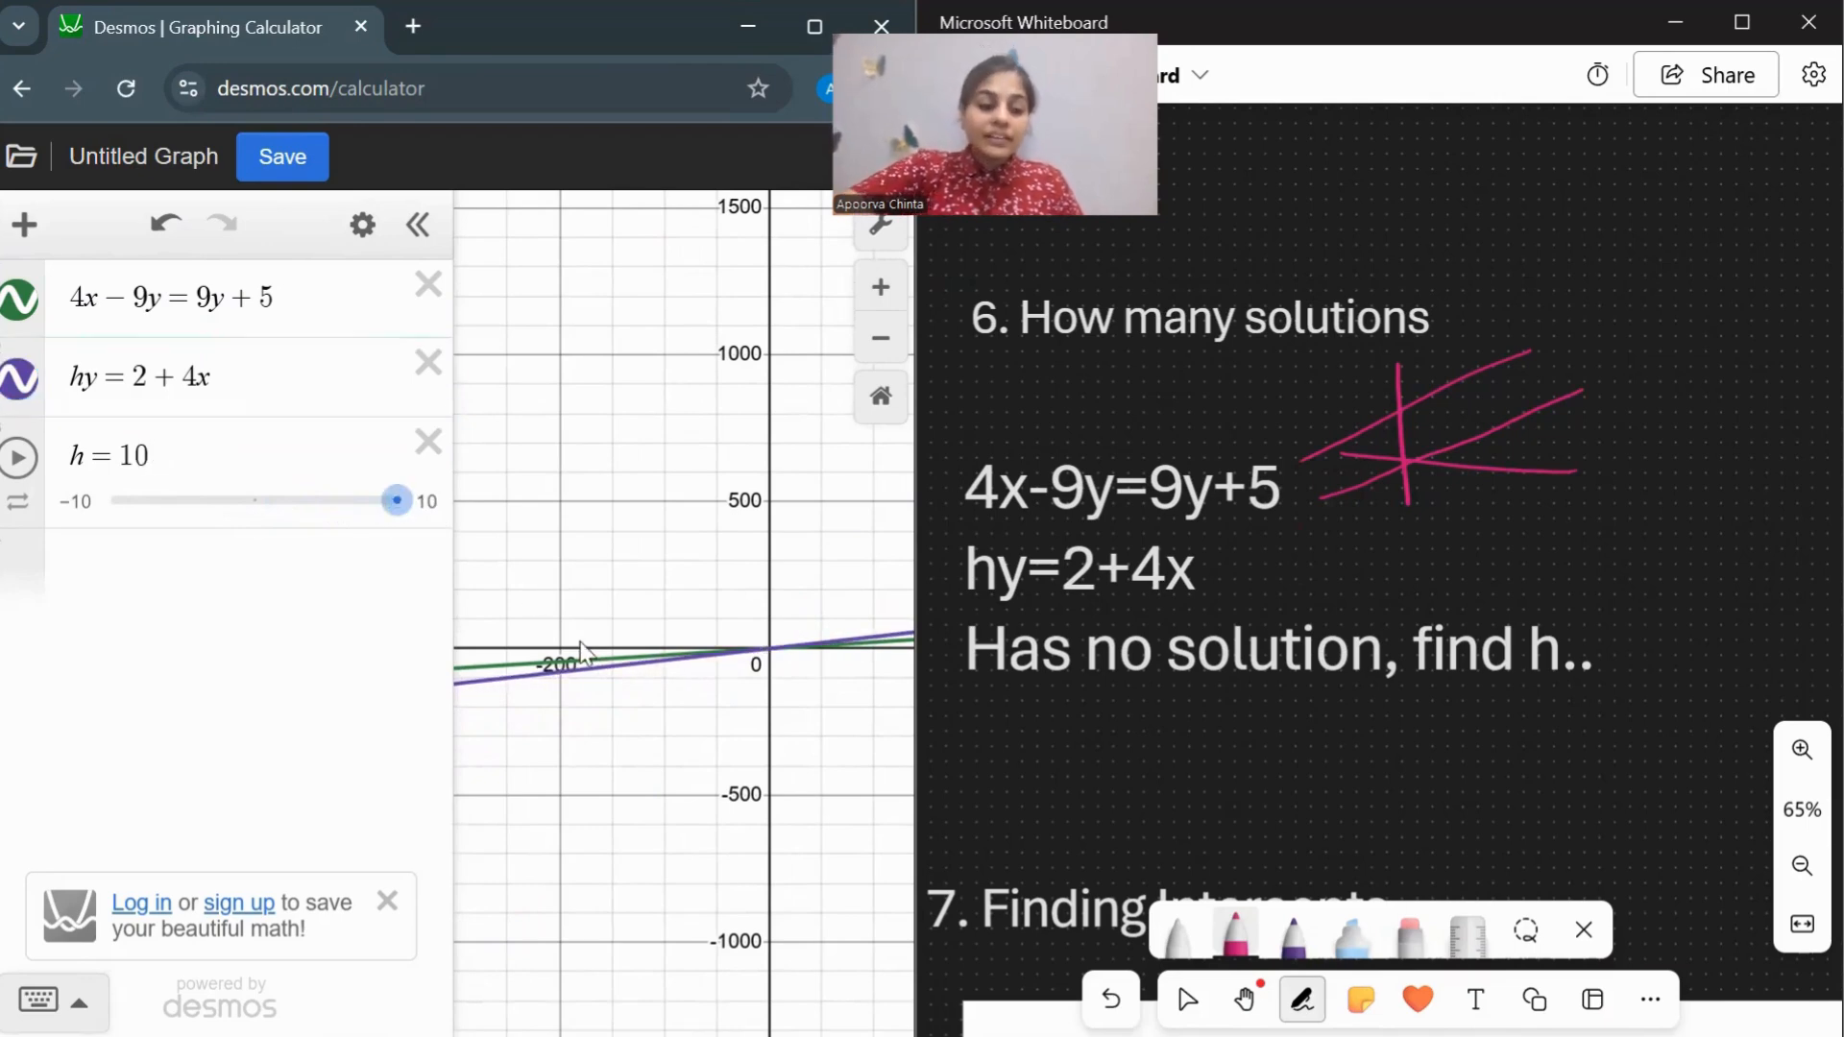
scroll(581, 653, up, 5)
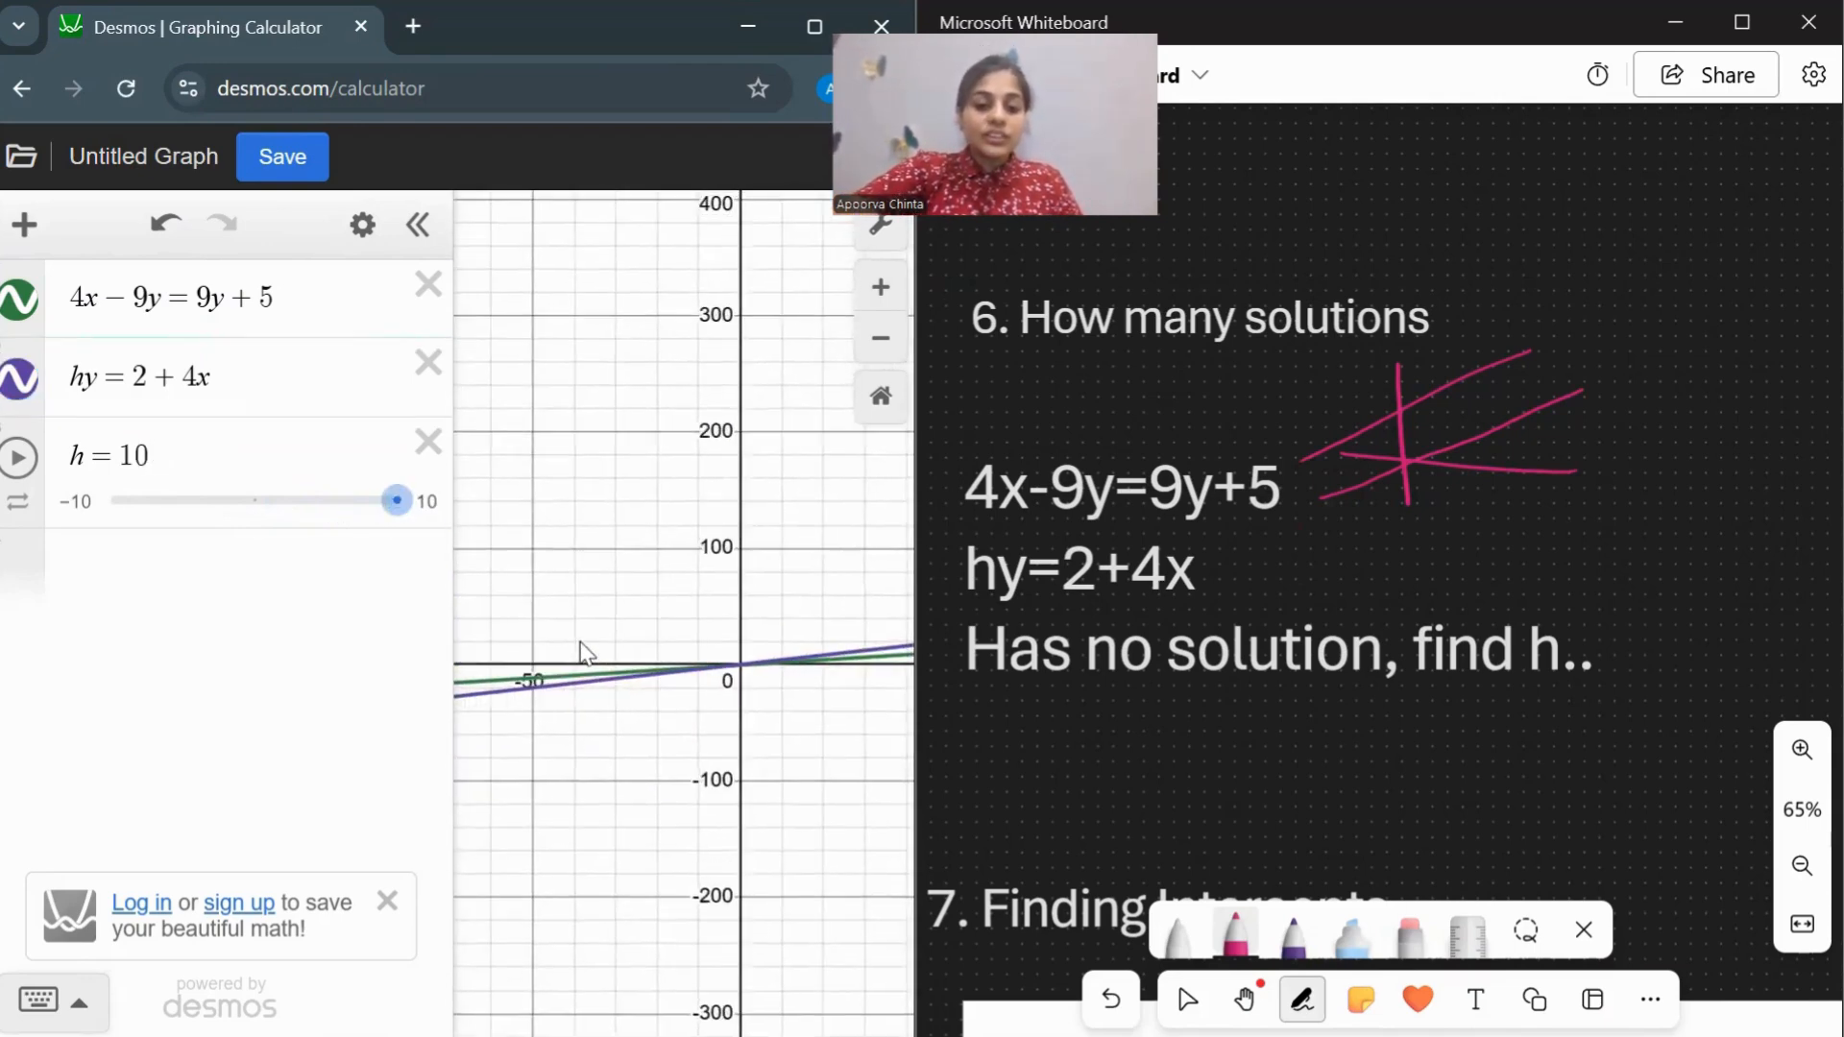
scroll(581, 653, up, 5)
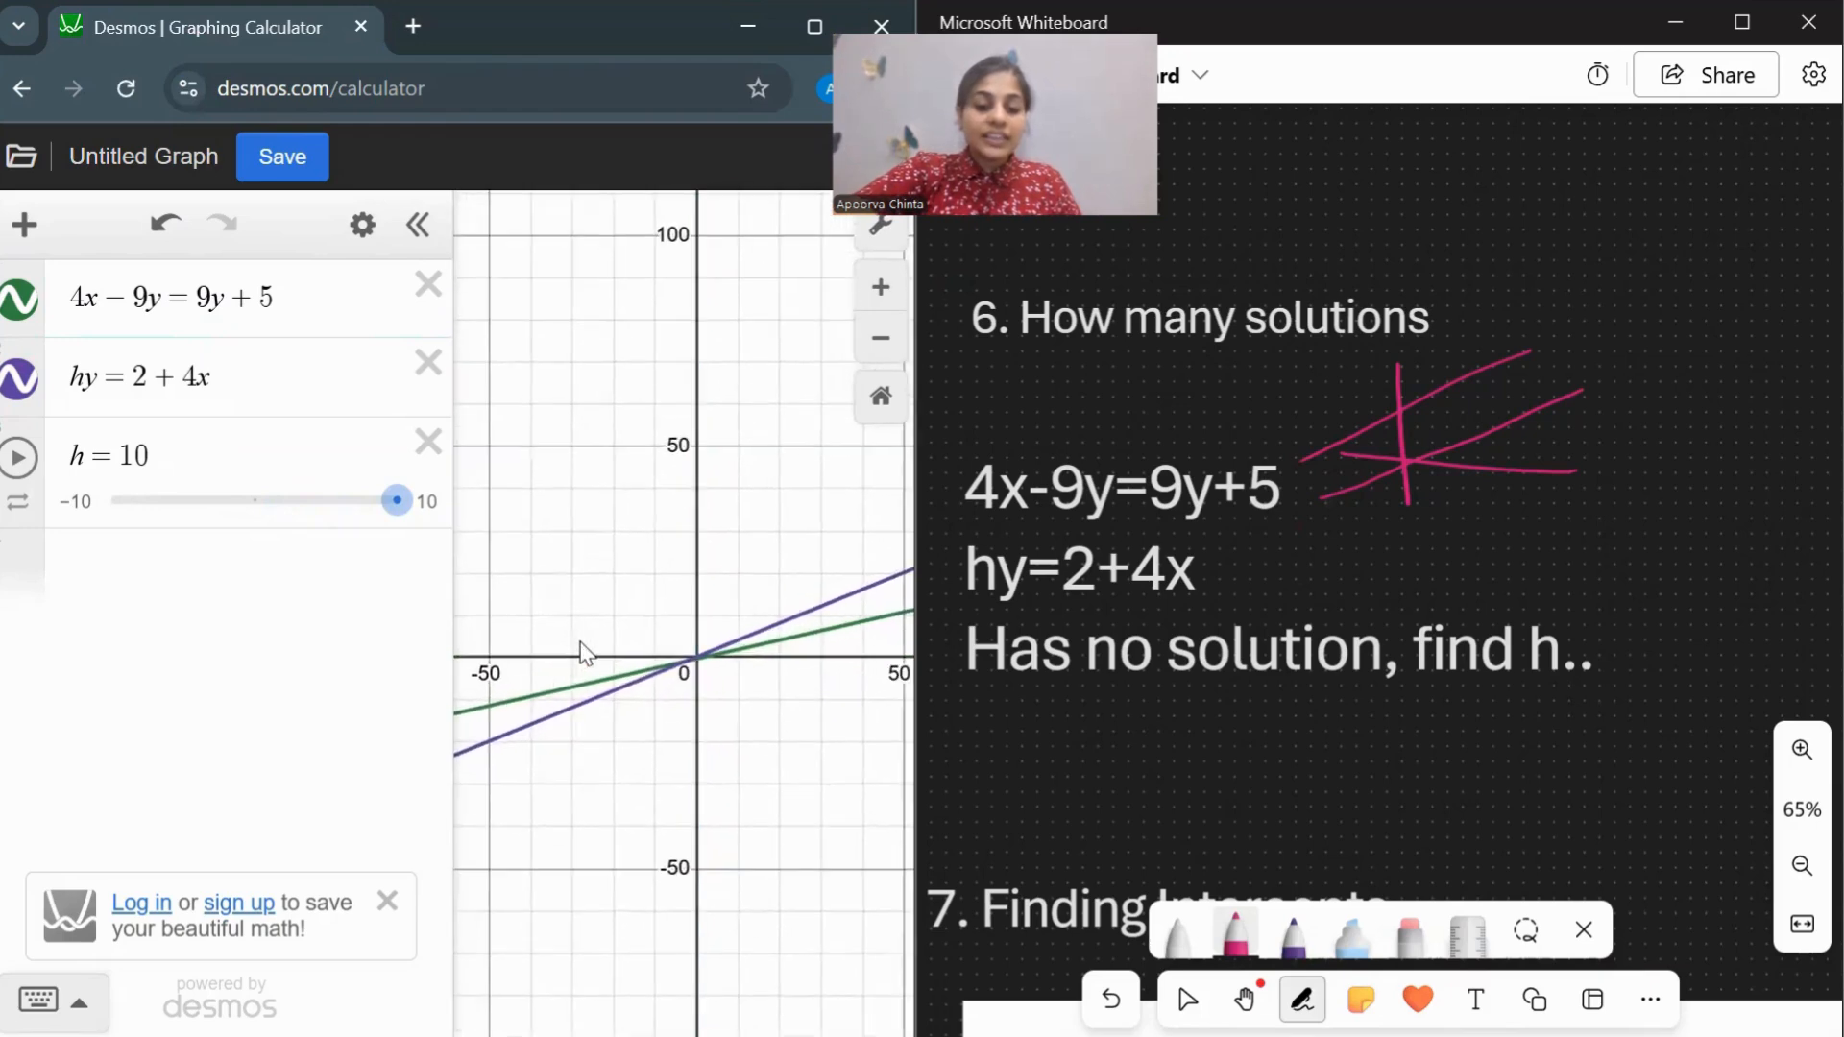
scroll(581, 653, up, 5)
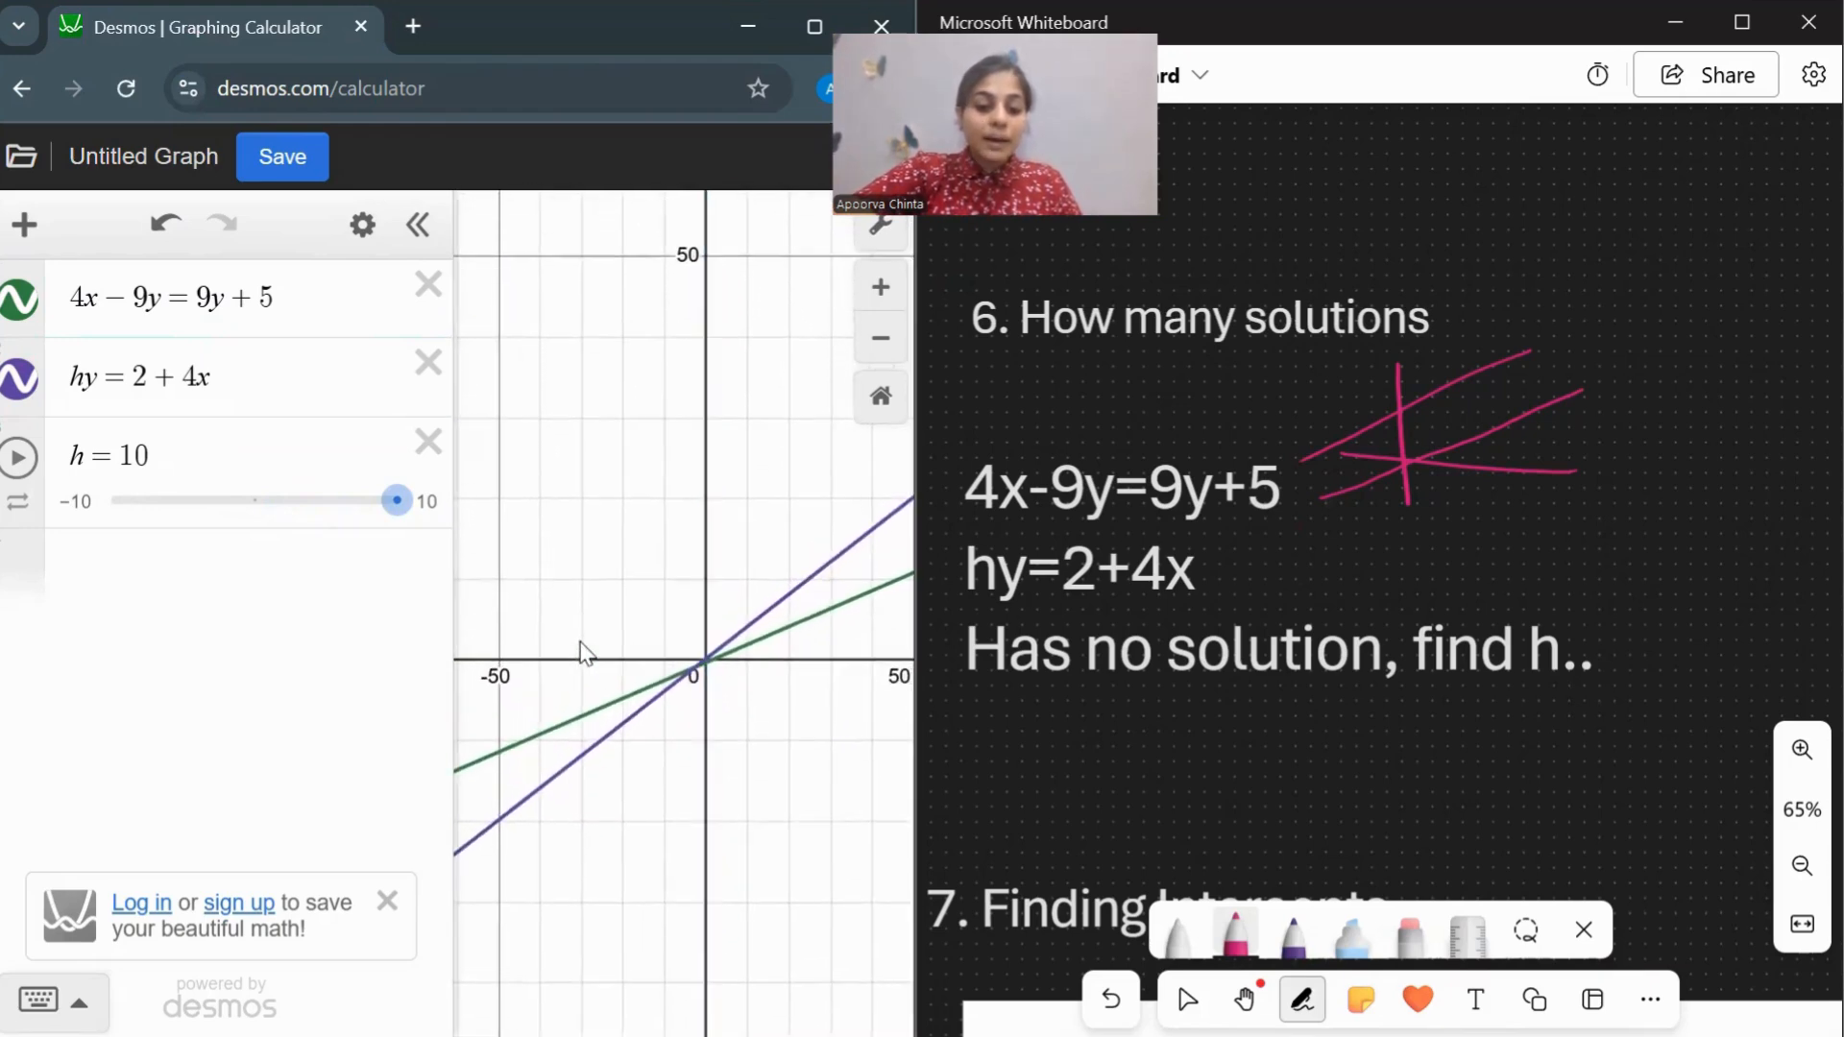
drag(581, 653, 607, 558)
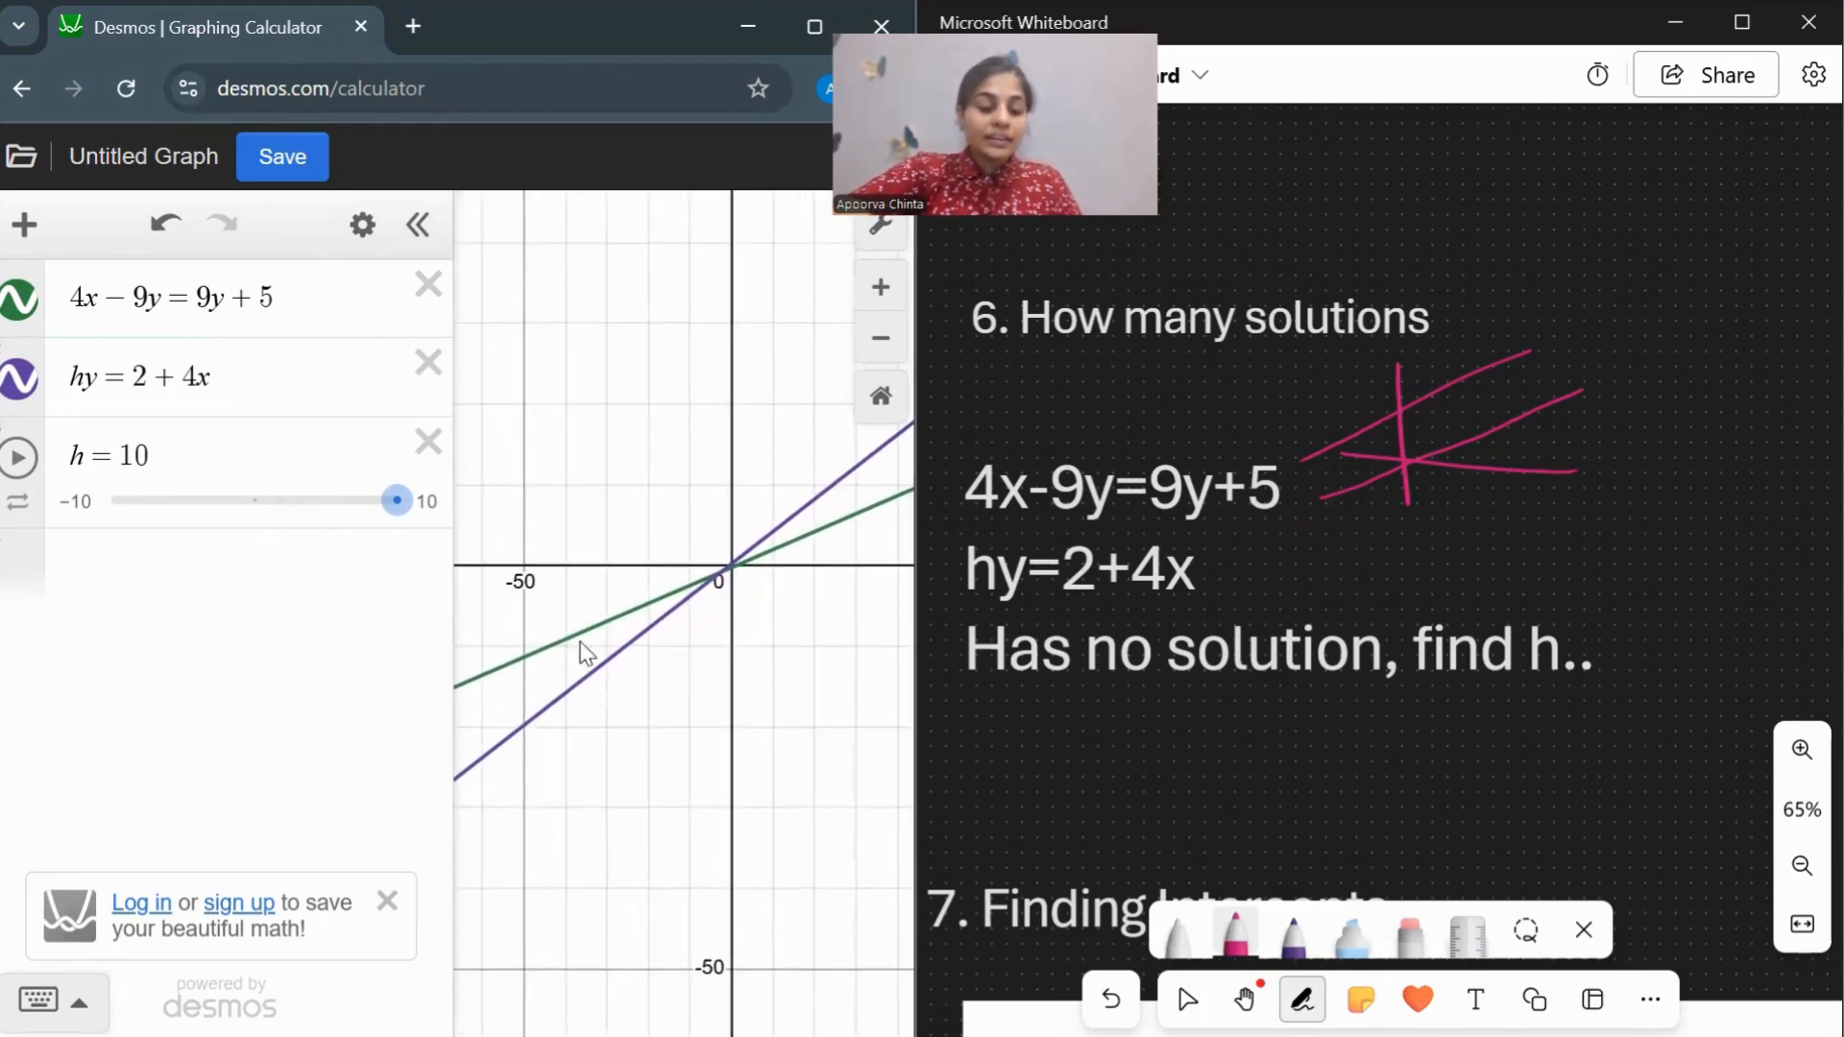
Set the range of the h slider in Desmos from −20 to 30.
click(81, 504)
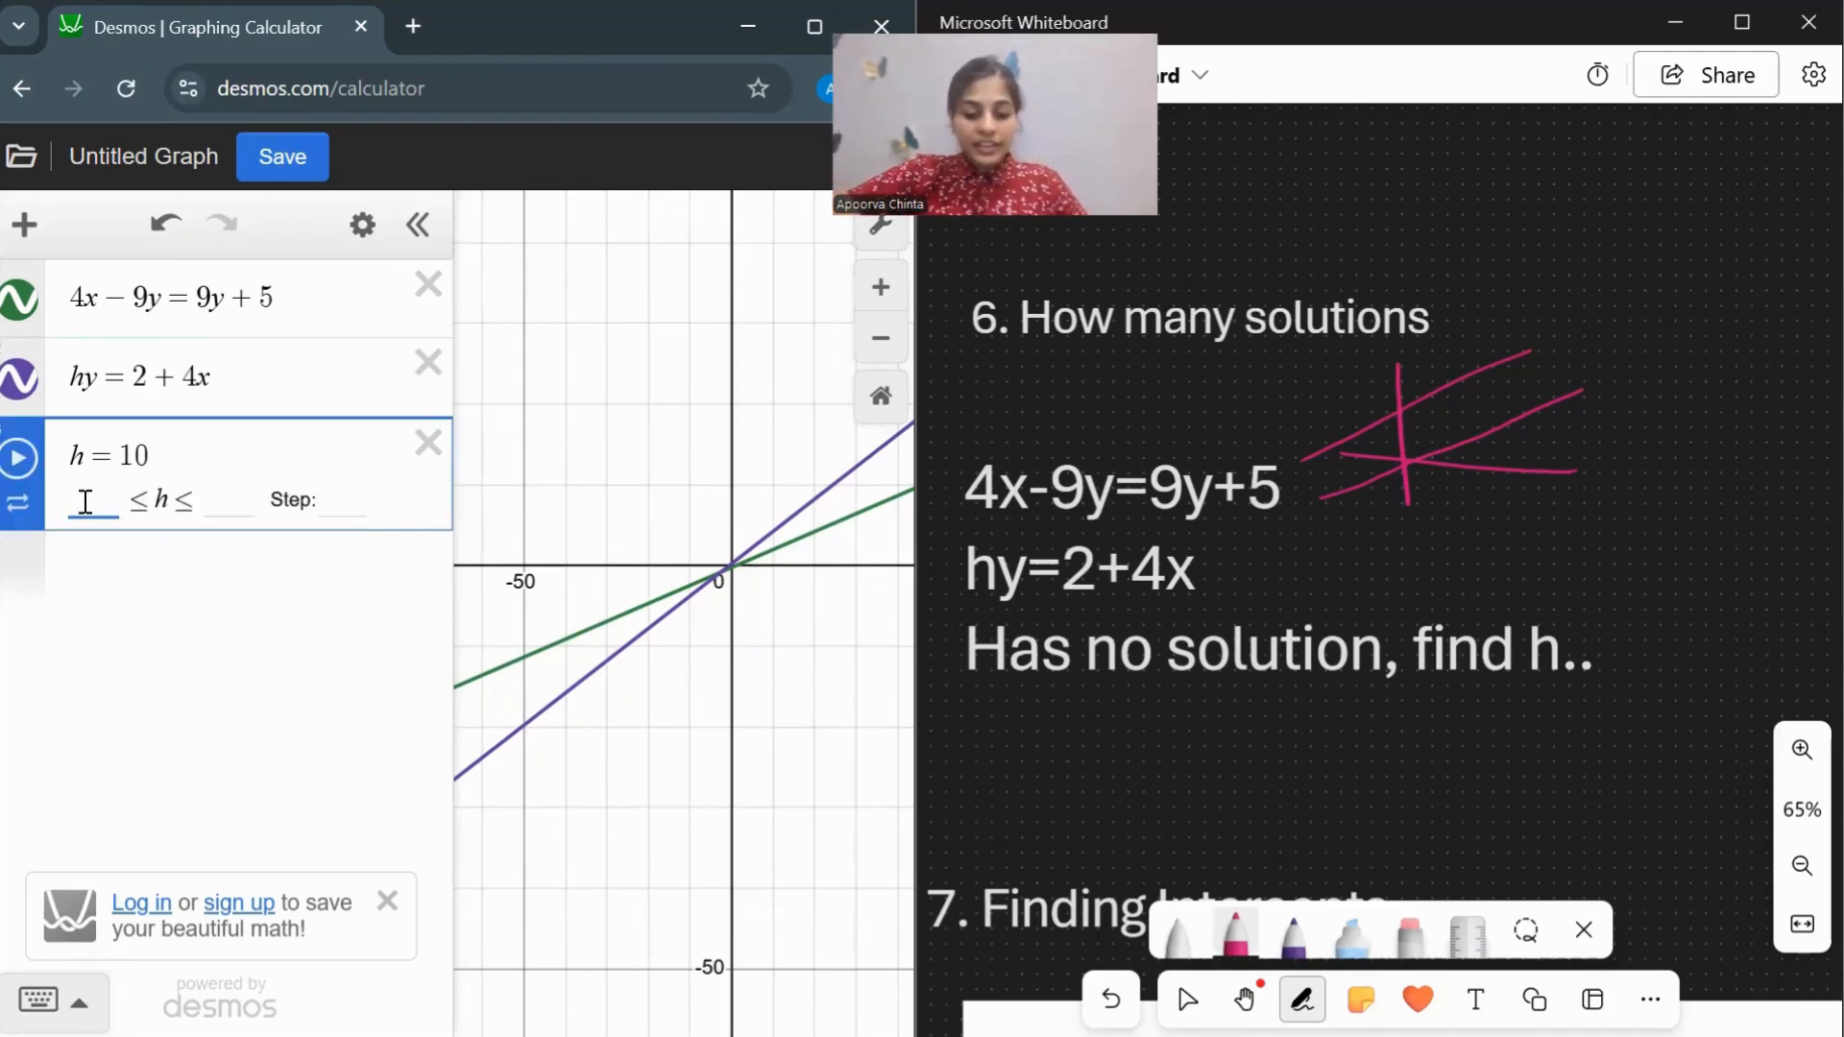
text(-20)
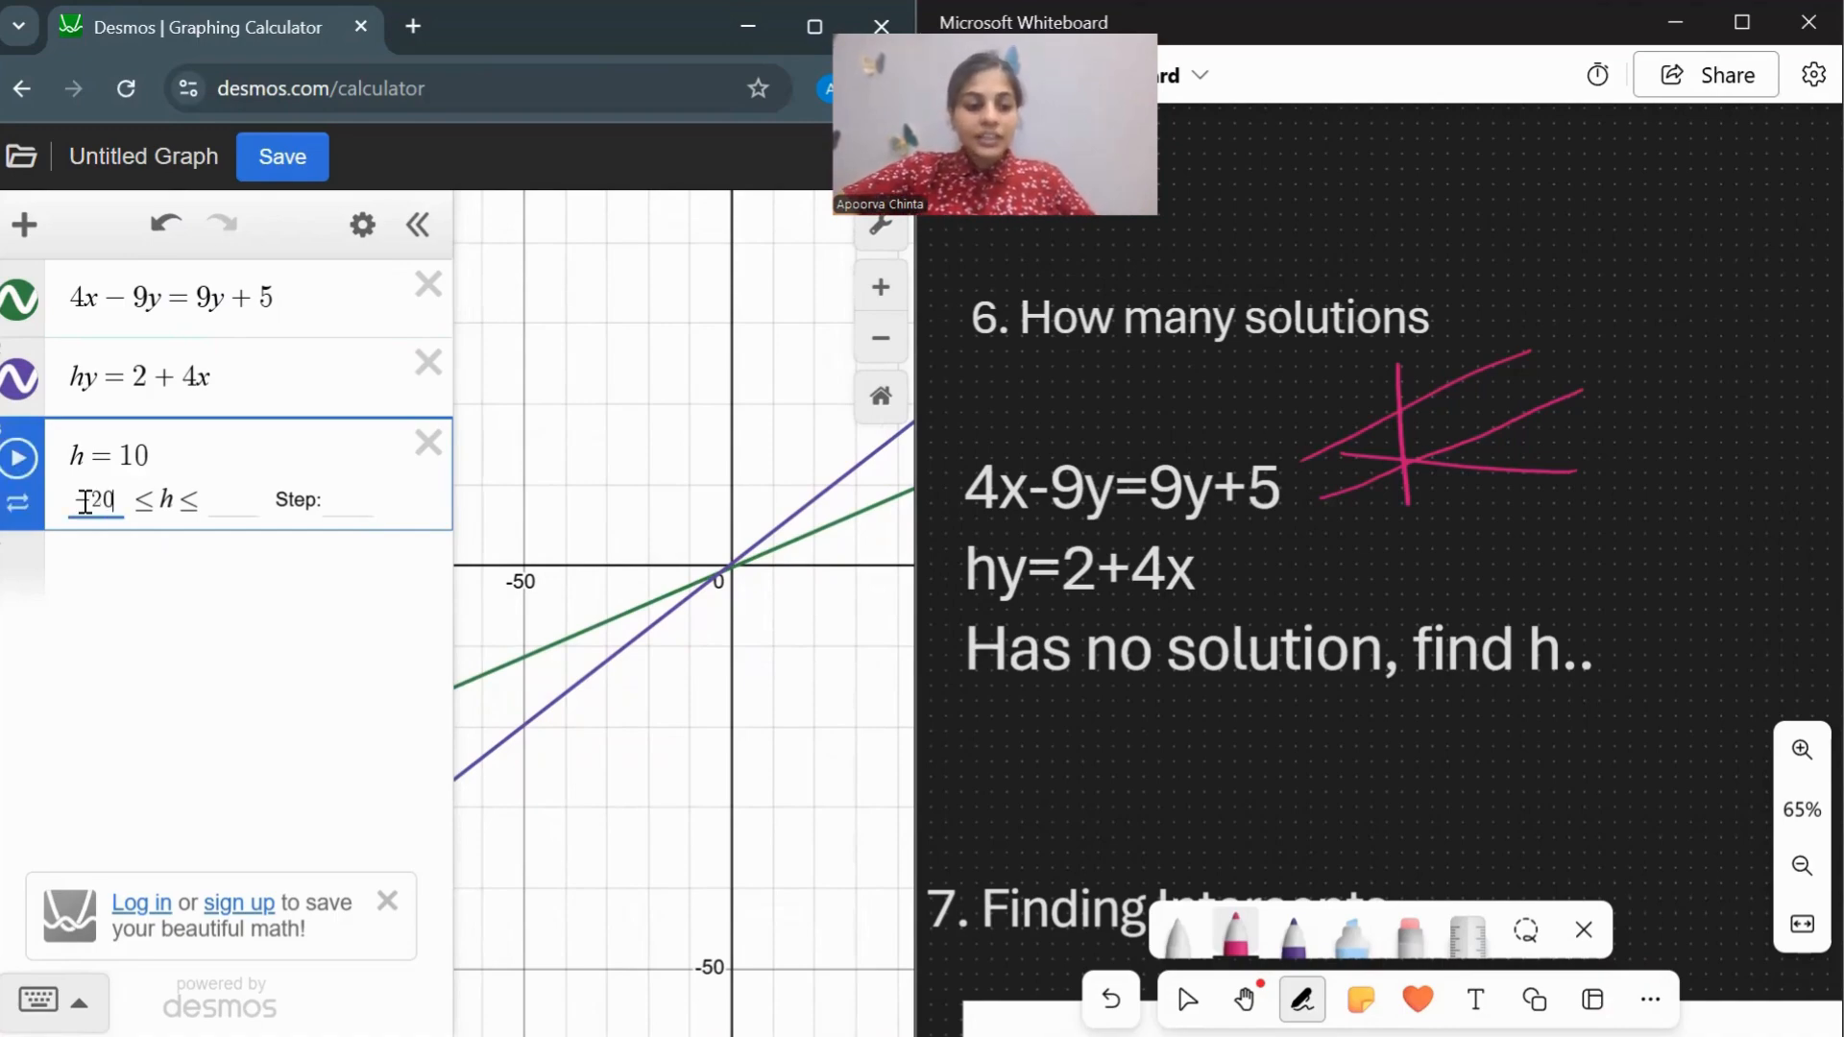
click(226, 495)
text(30)
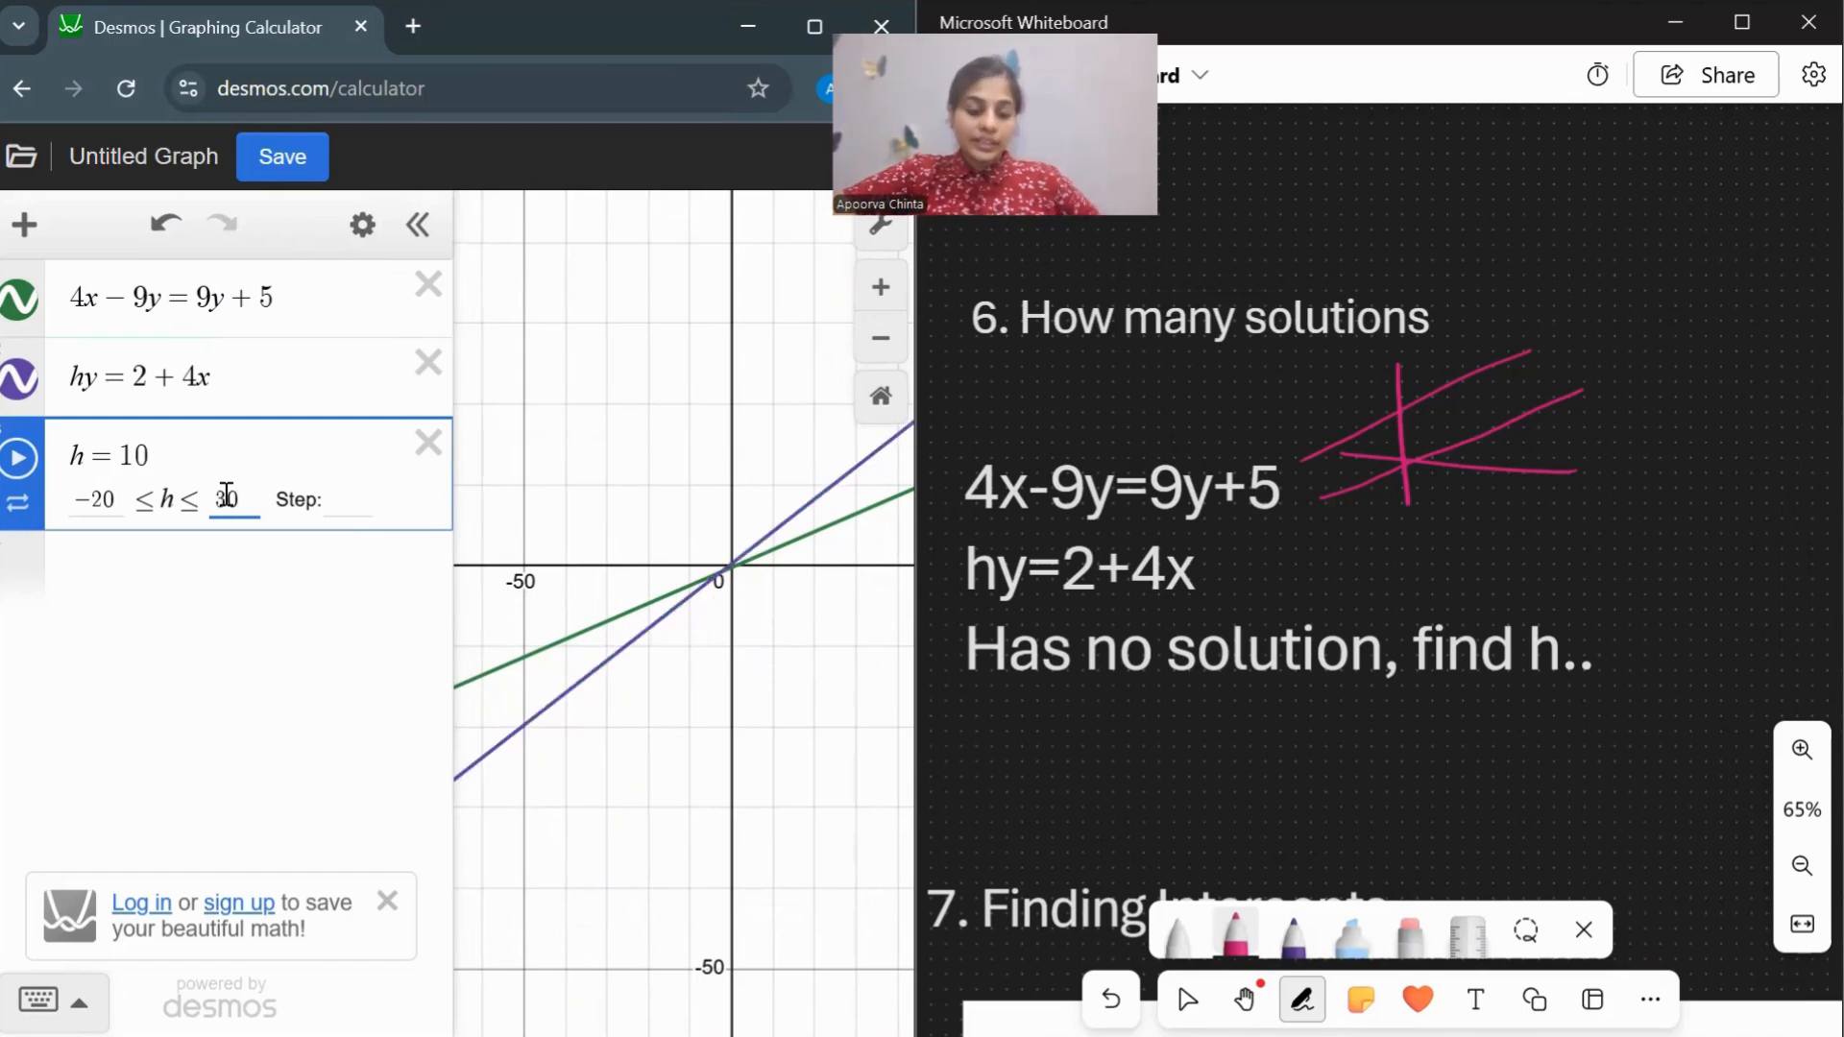
click(282, 688)
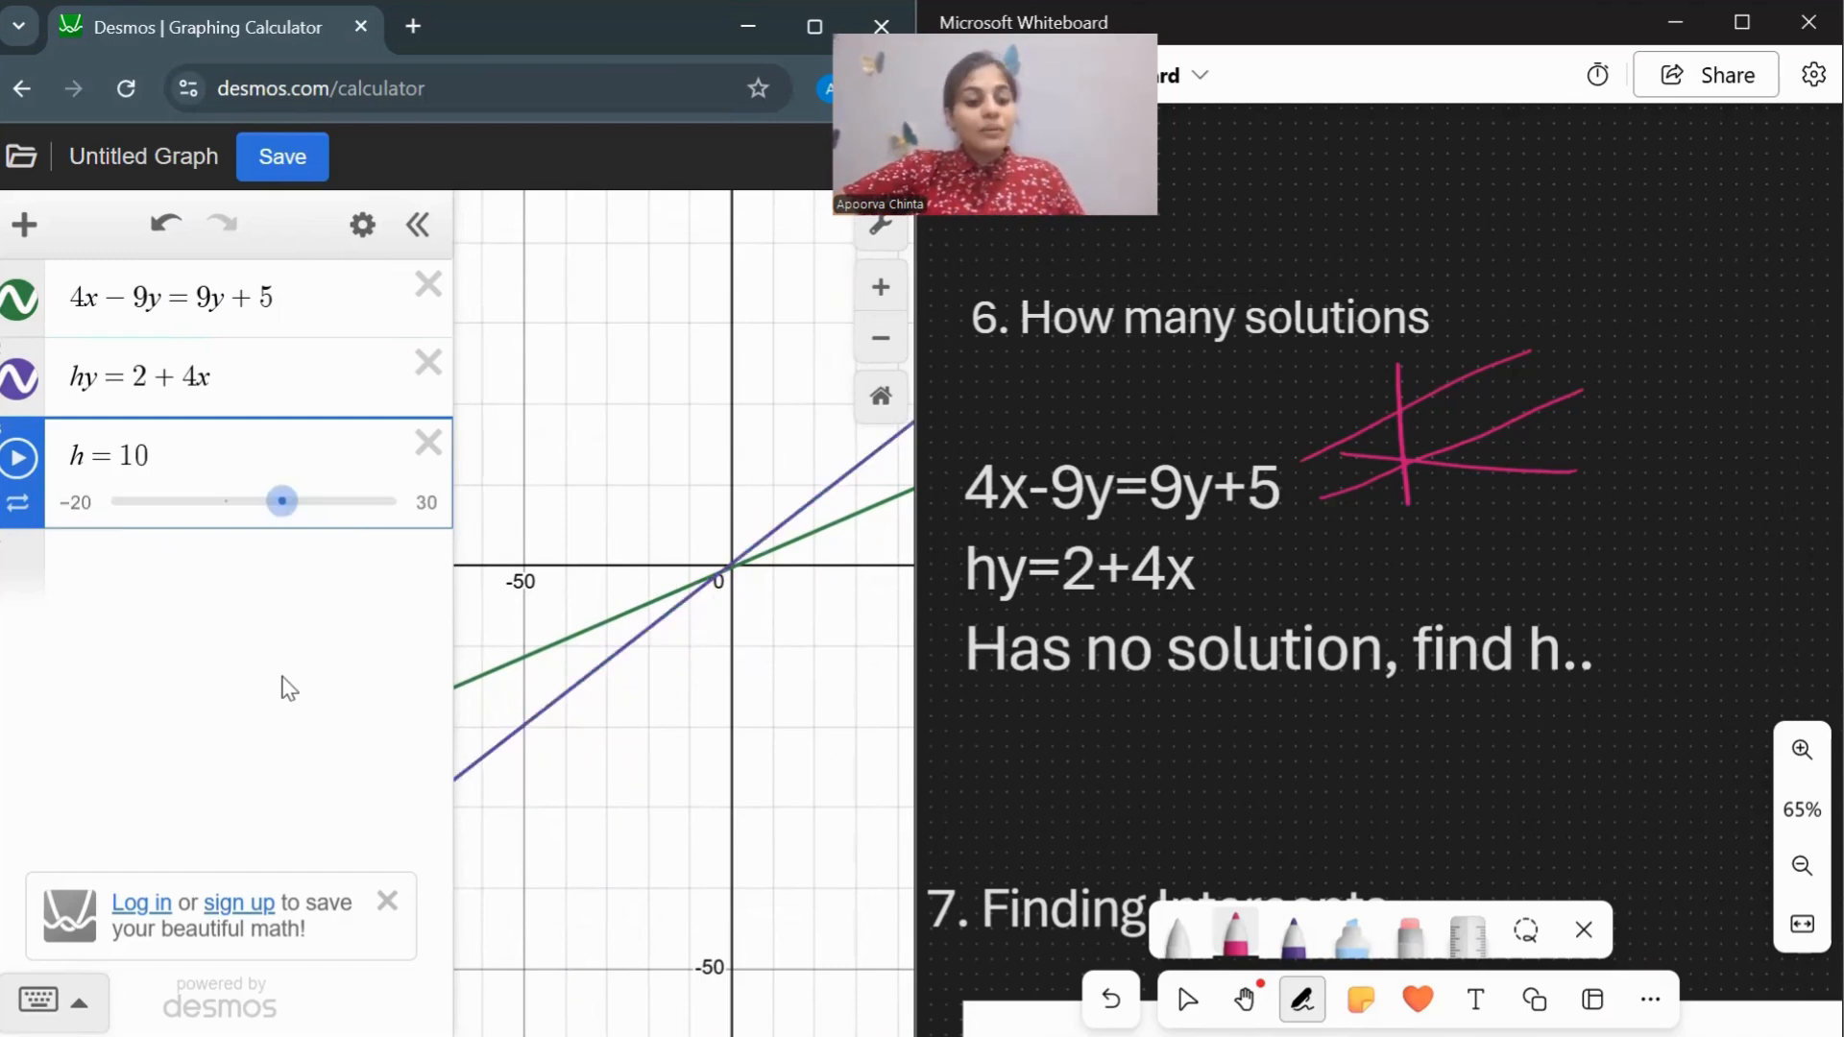
Set the h slider to 18 and check near the origin whether the two lines run parallel without meeting.
drag(289, 520, 330, 522)
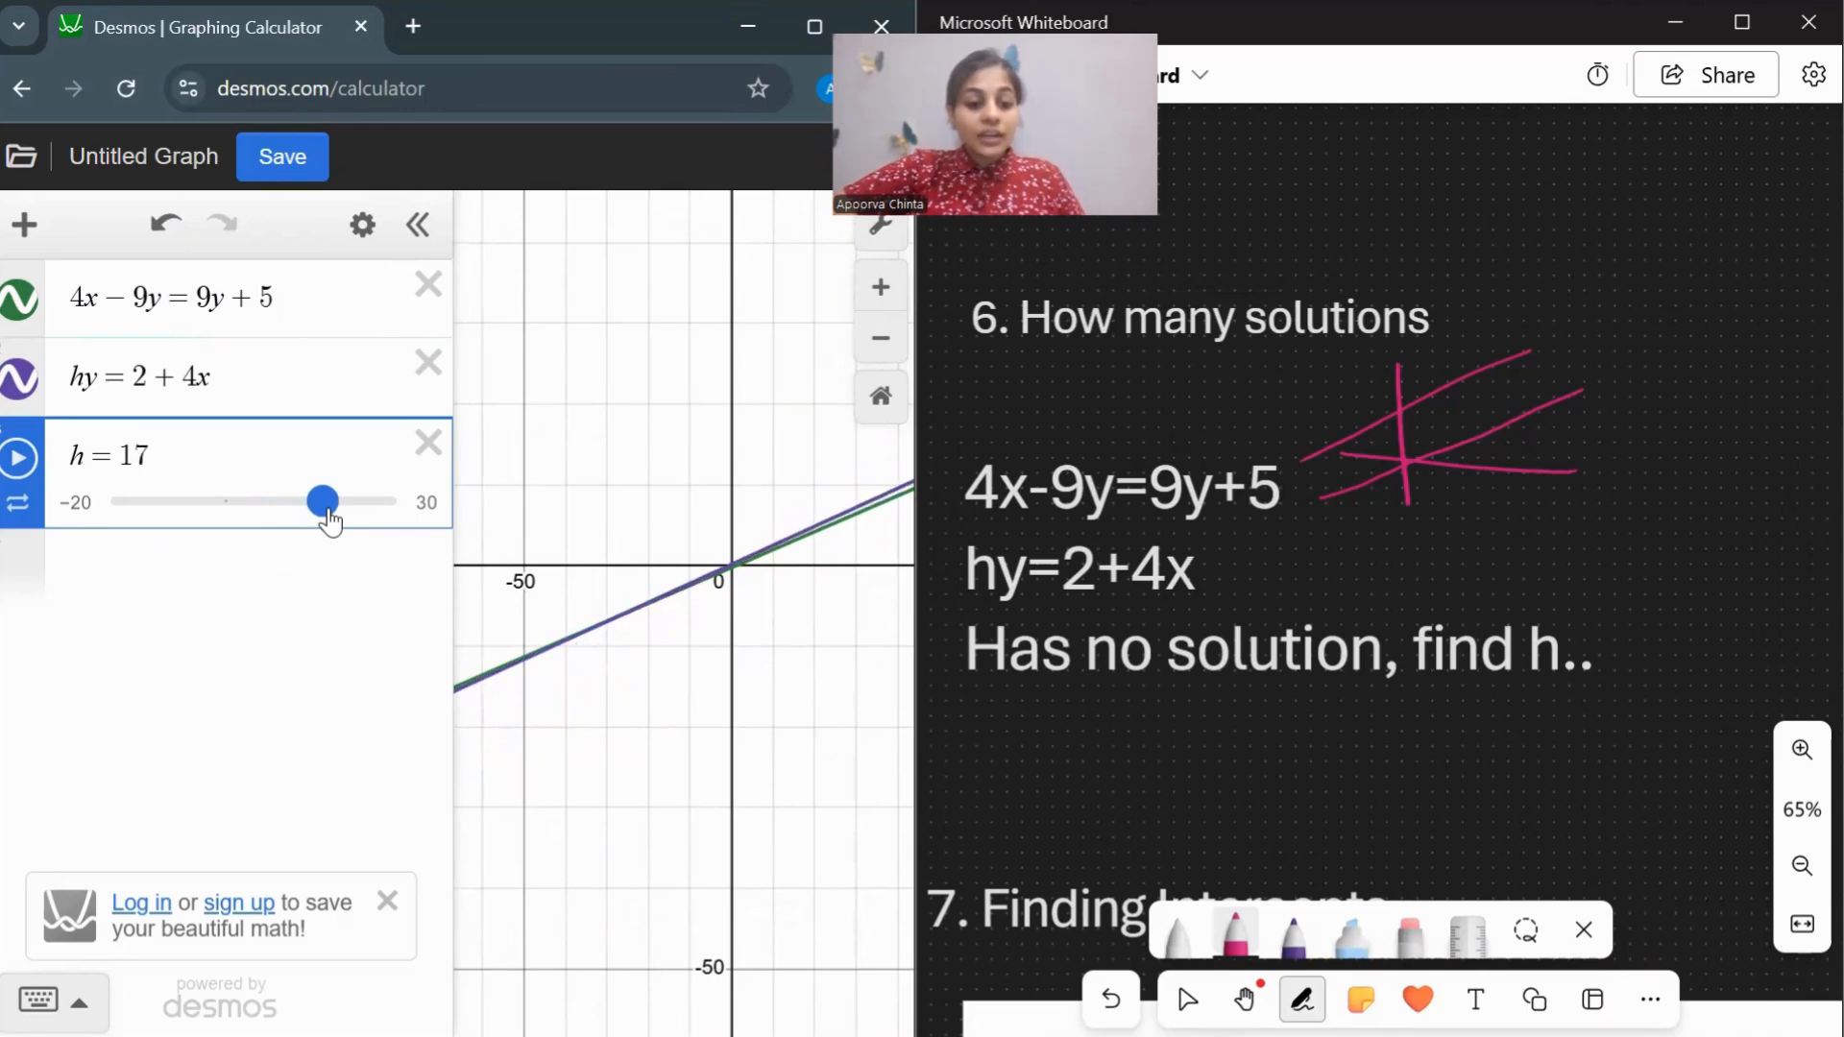
drag(330, 522, 335, 520)
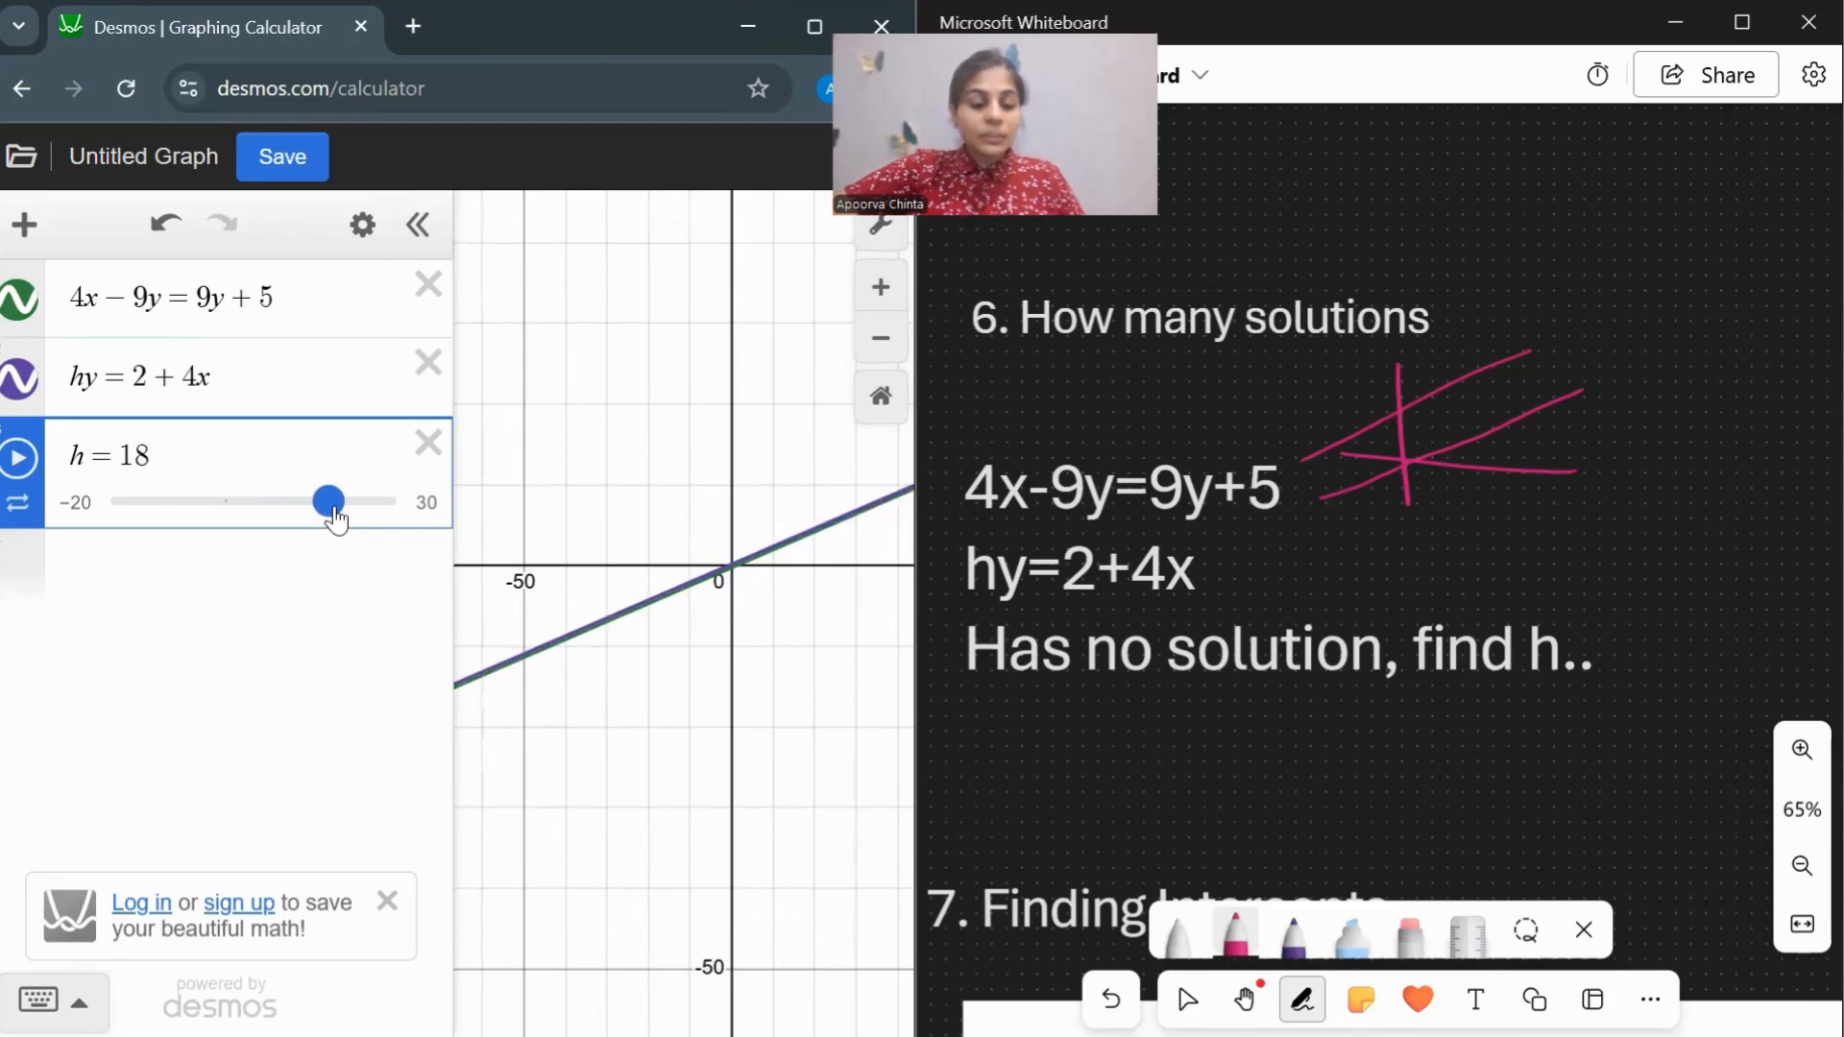
scroll(559, 708, up, 5)
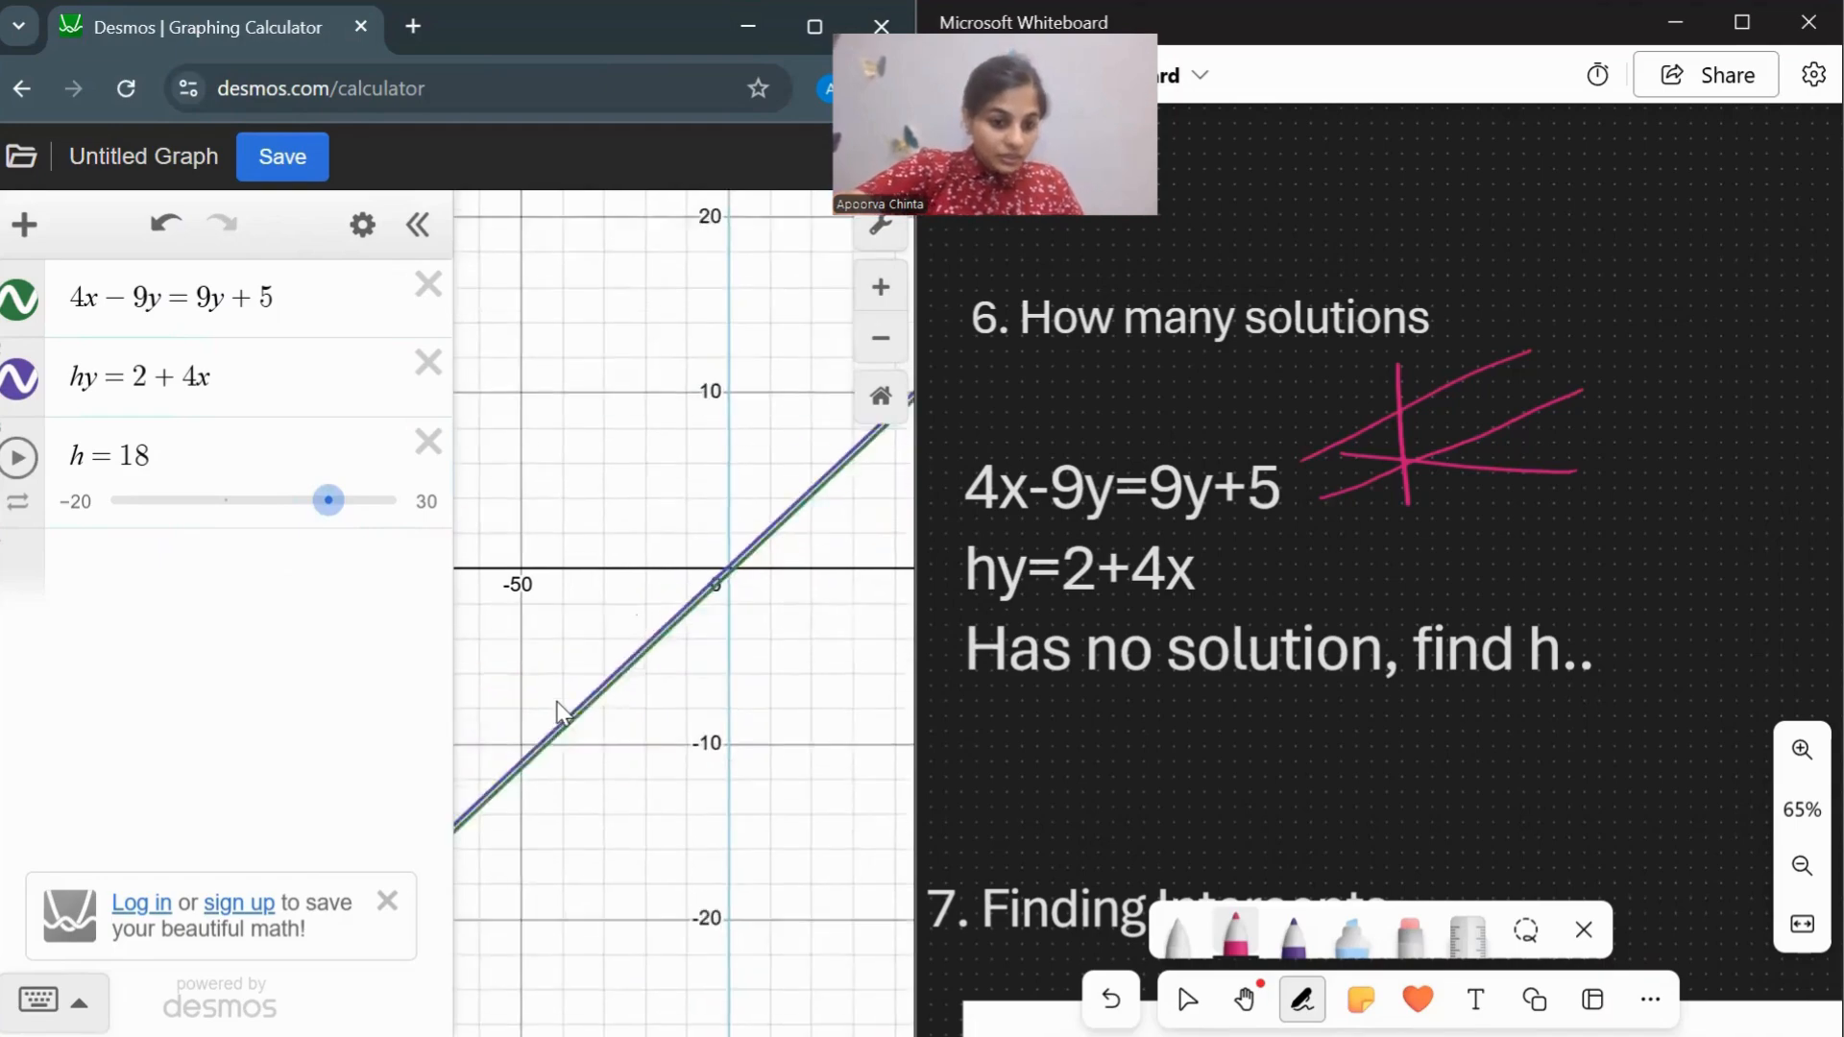
scroll(560, 708, up, 5)
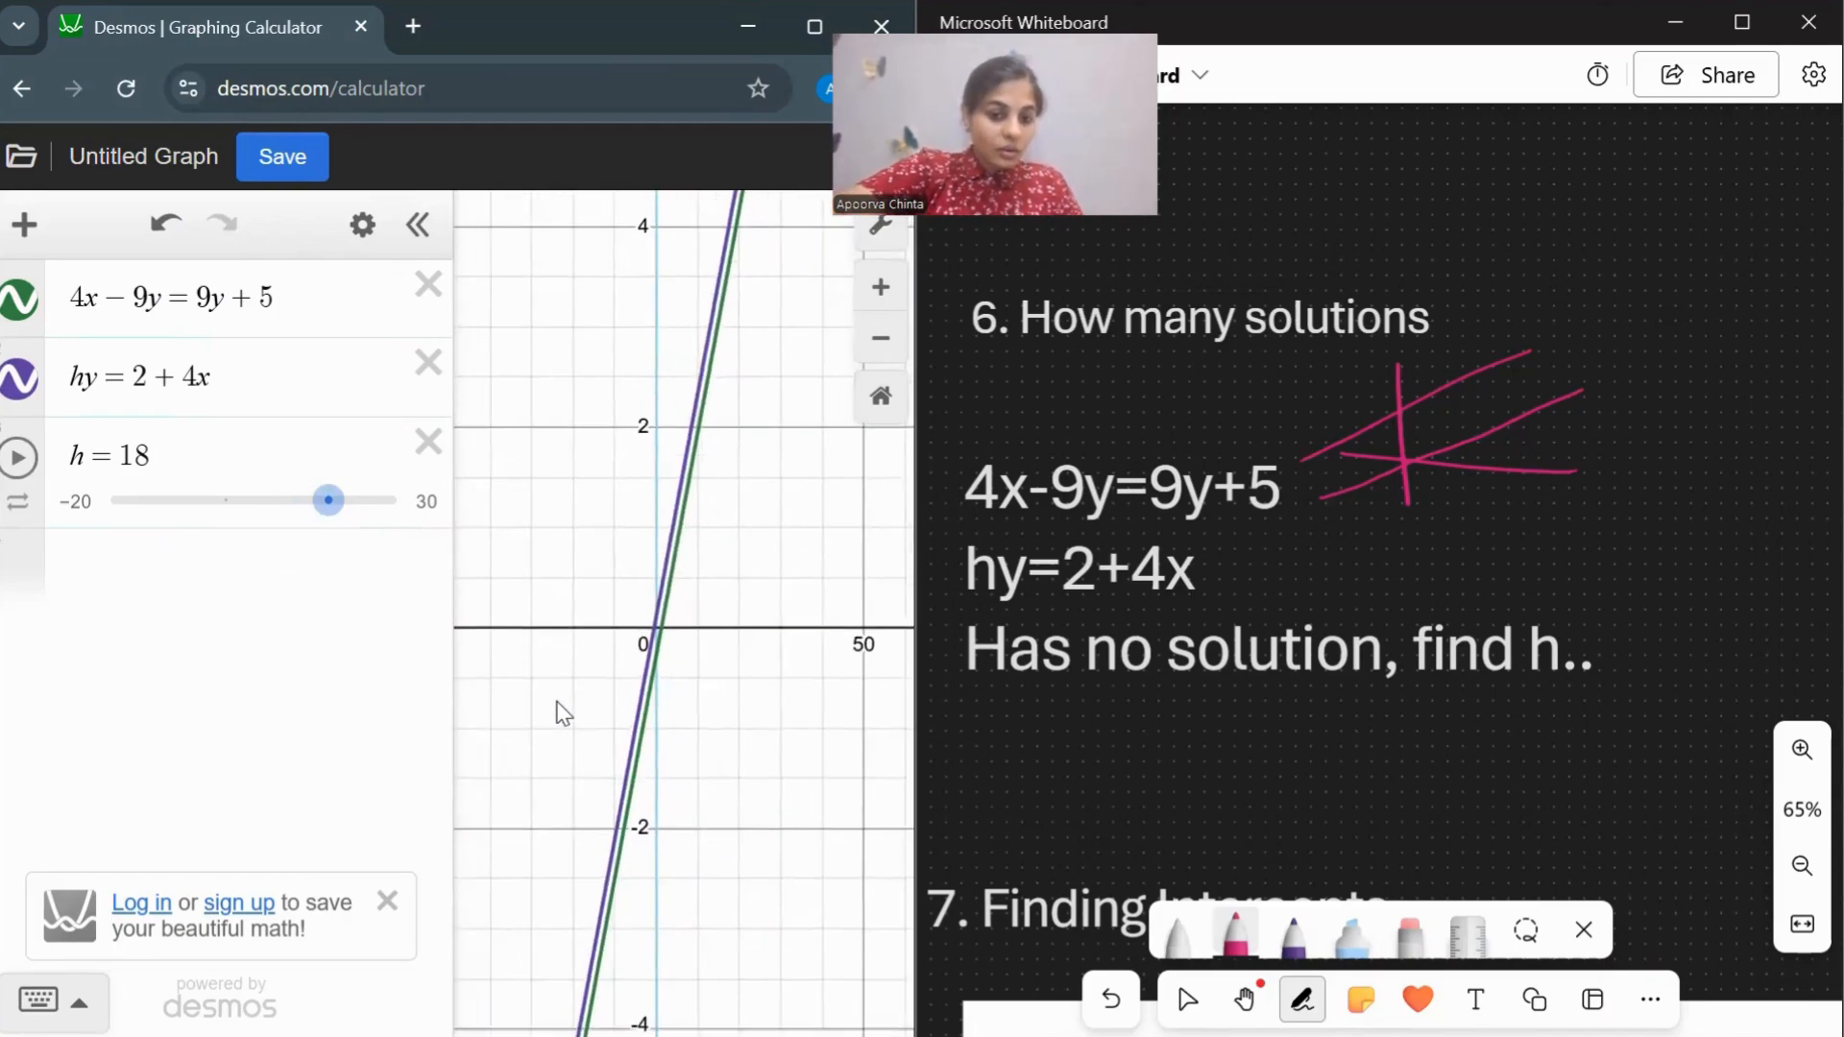
scroll(563, 712, up, 5)
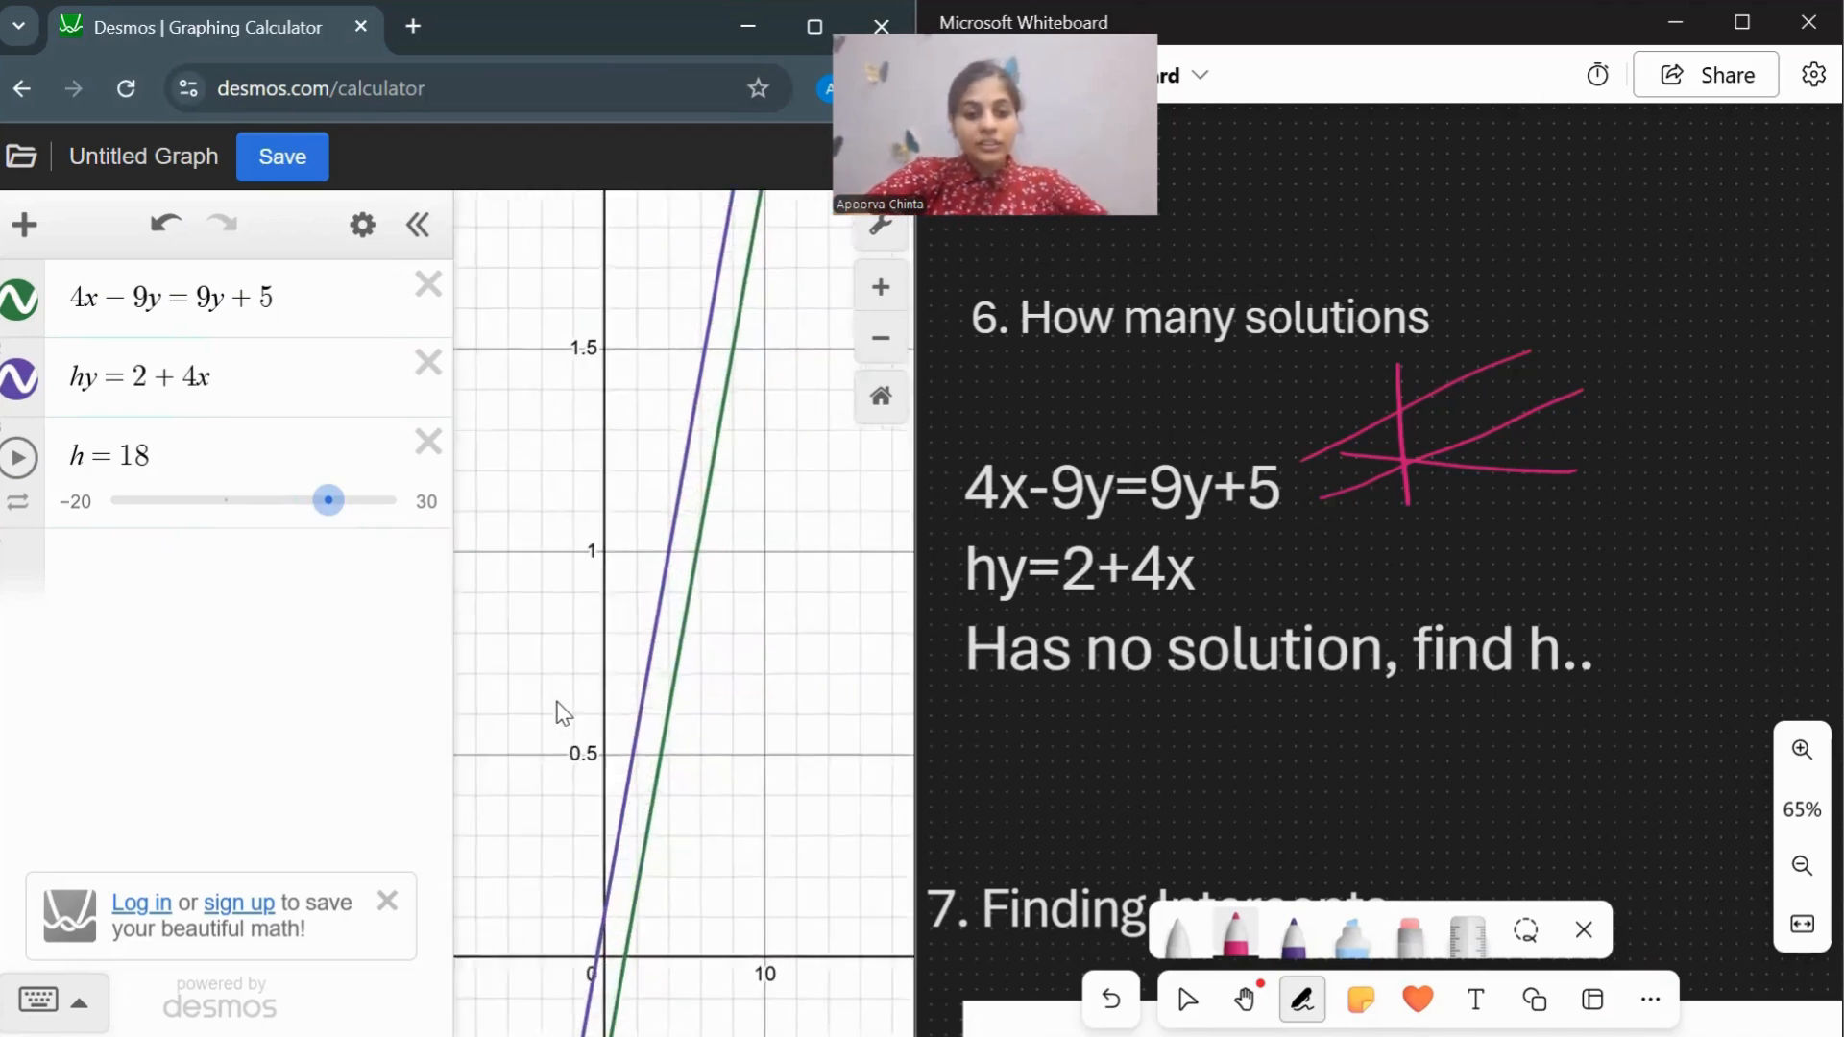
drag(564, 713, 672, 325)
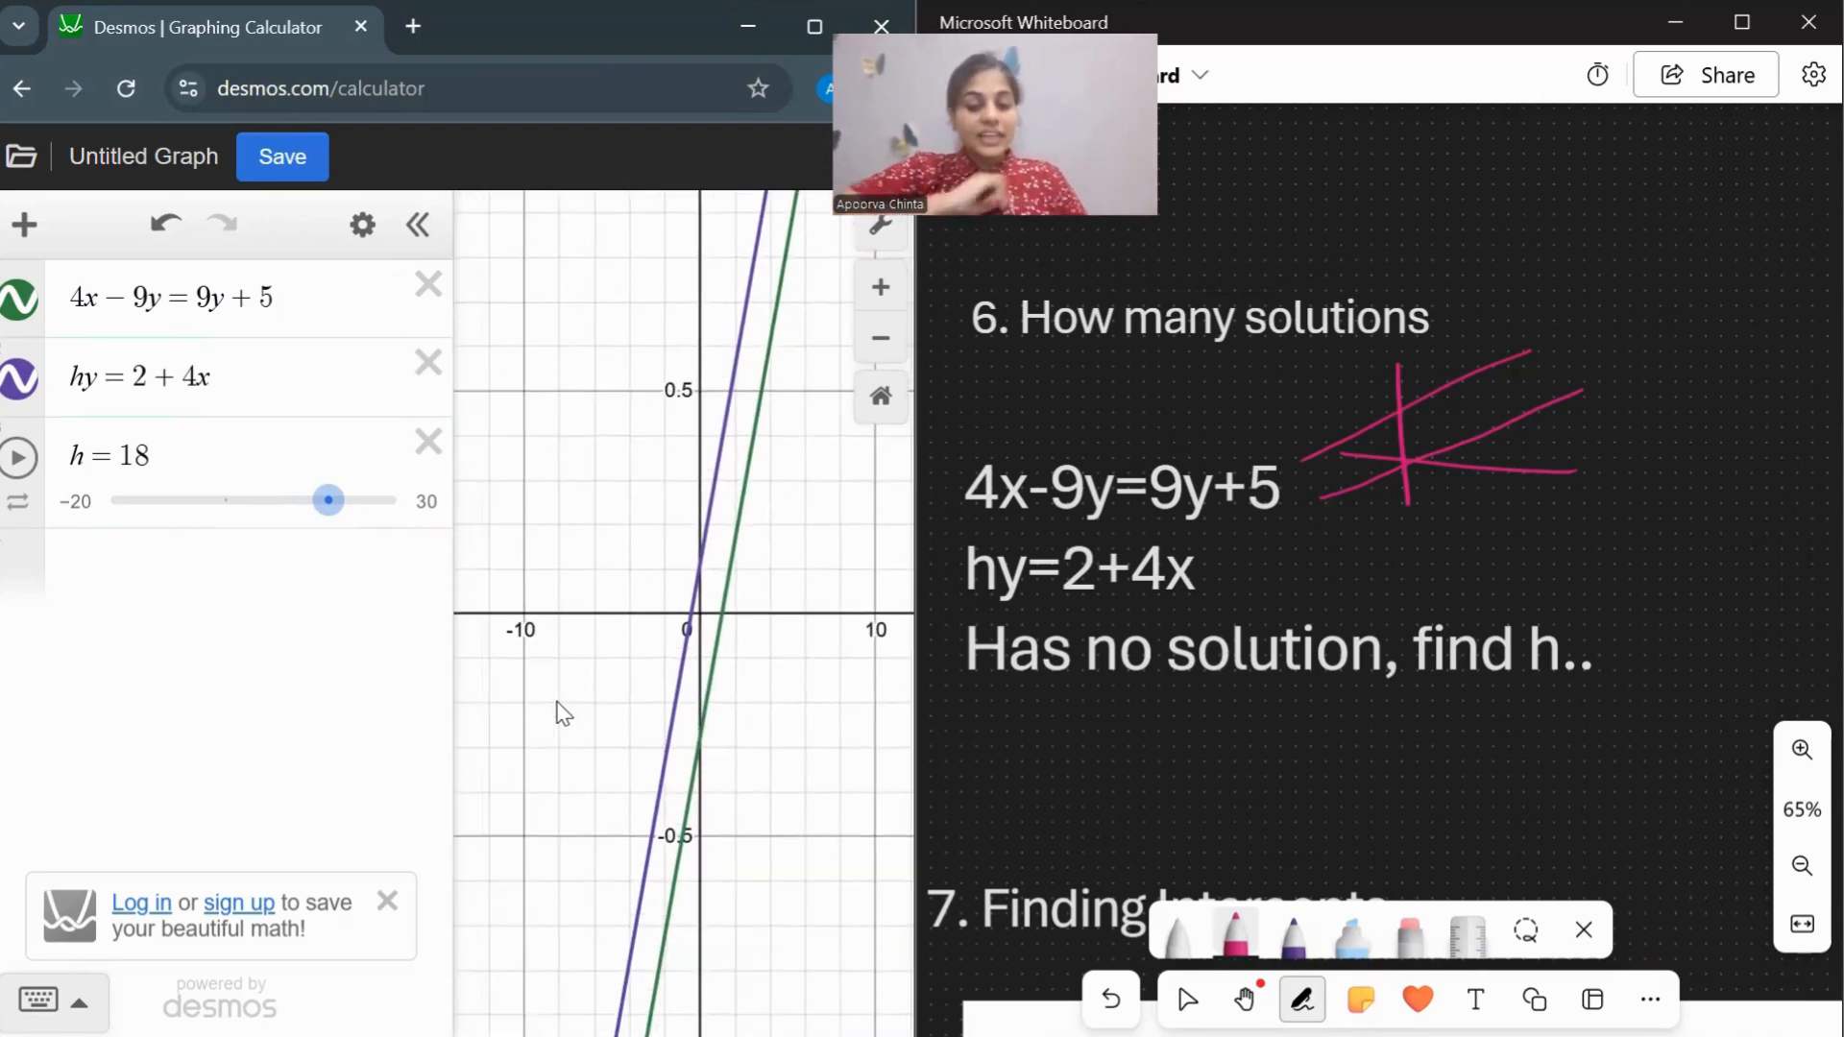
Read question 24 on the whiteboard, the system y = 2x² − 21x + 64 and y = 3x + a.
click(1187, 999)
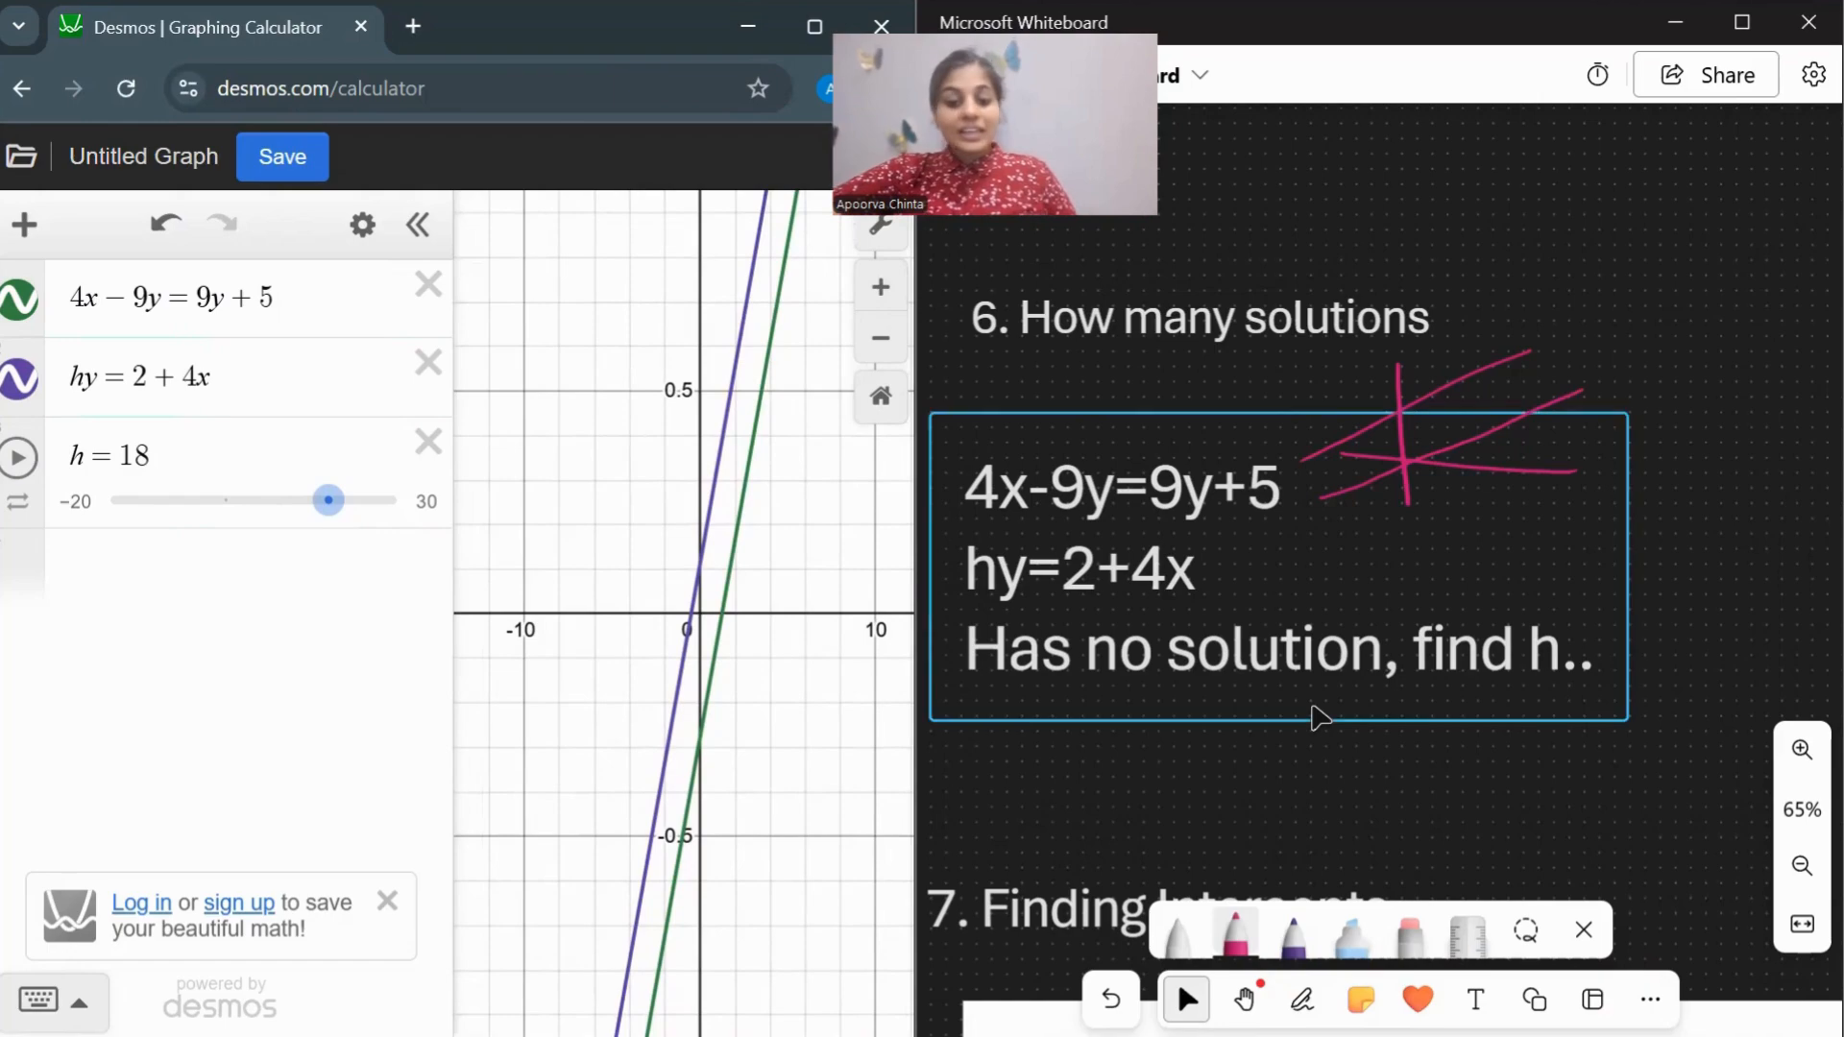
scroll(1633, 794, right, 8)
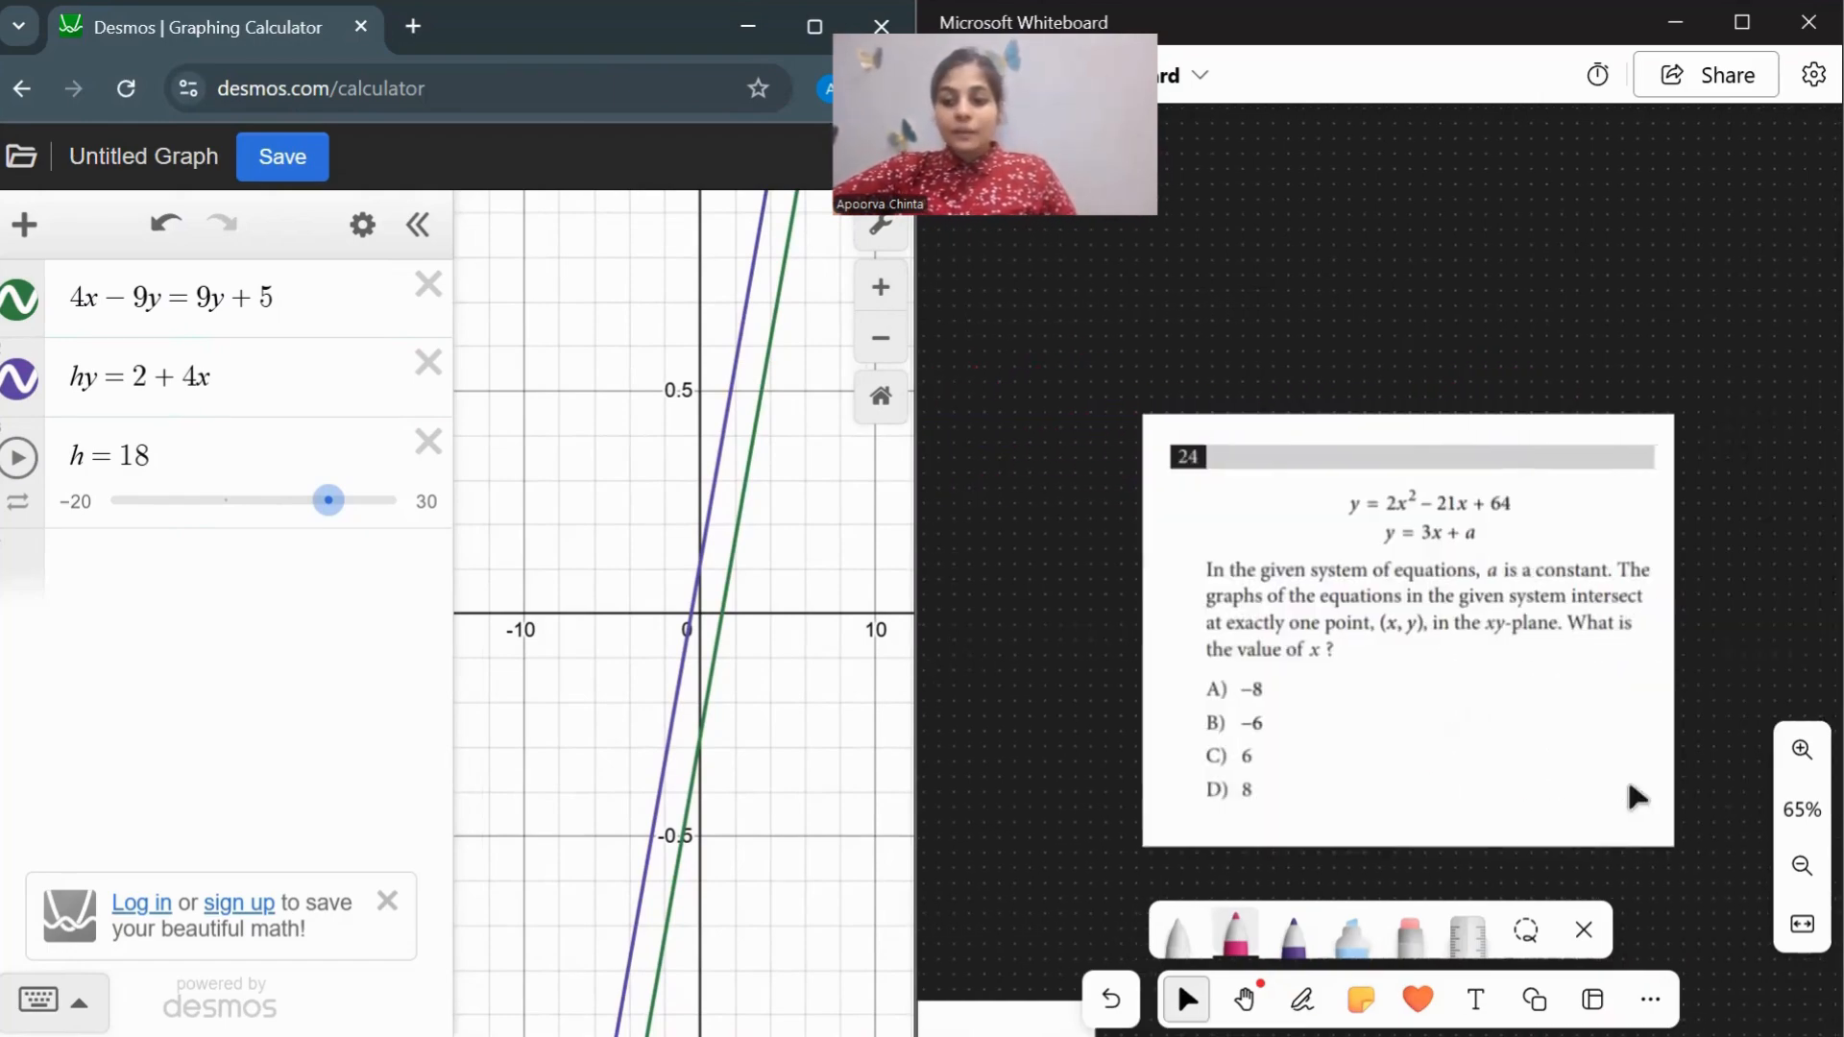
scroll(1632, 787, right, 1)
scroll(1637, 797, down, 3)
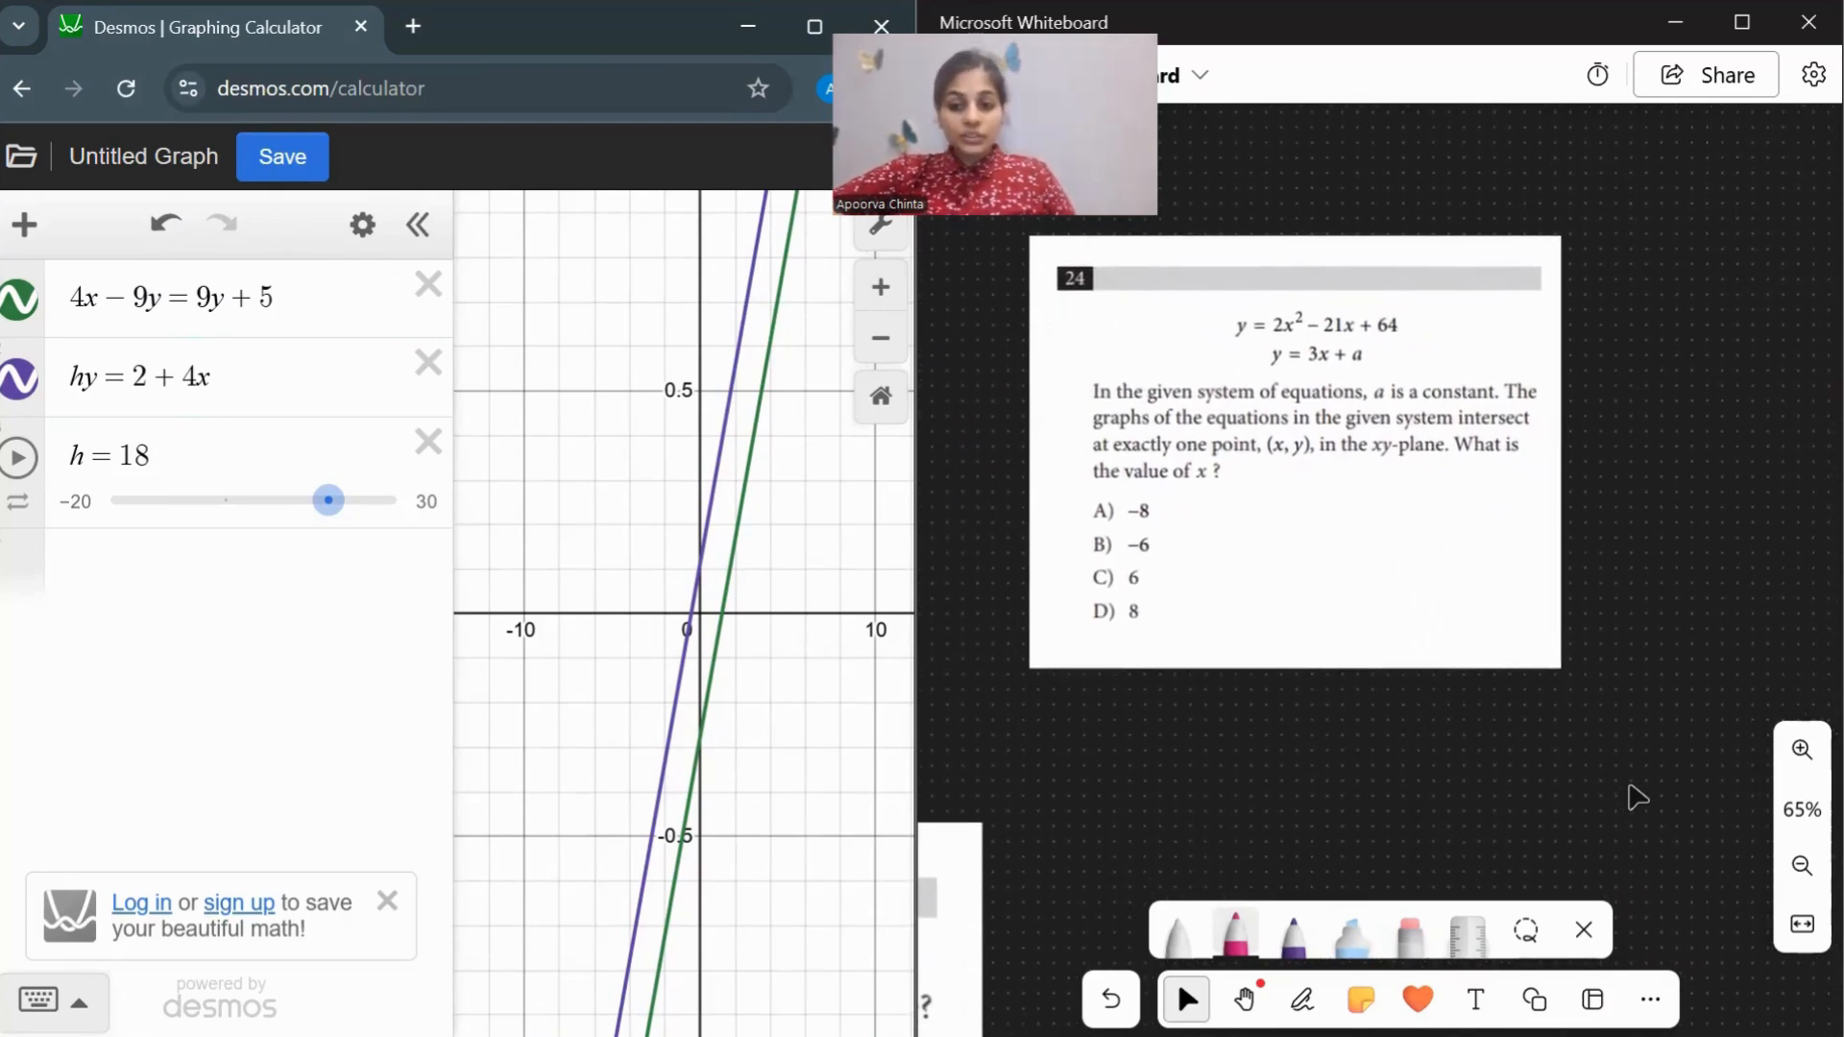
click(1386, 427)
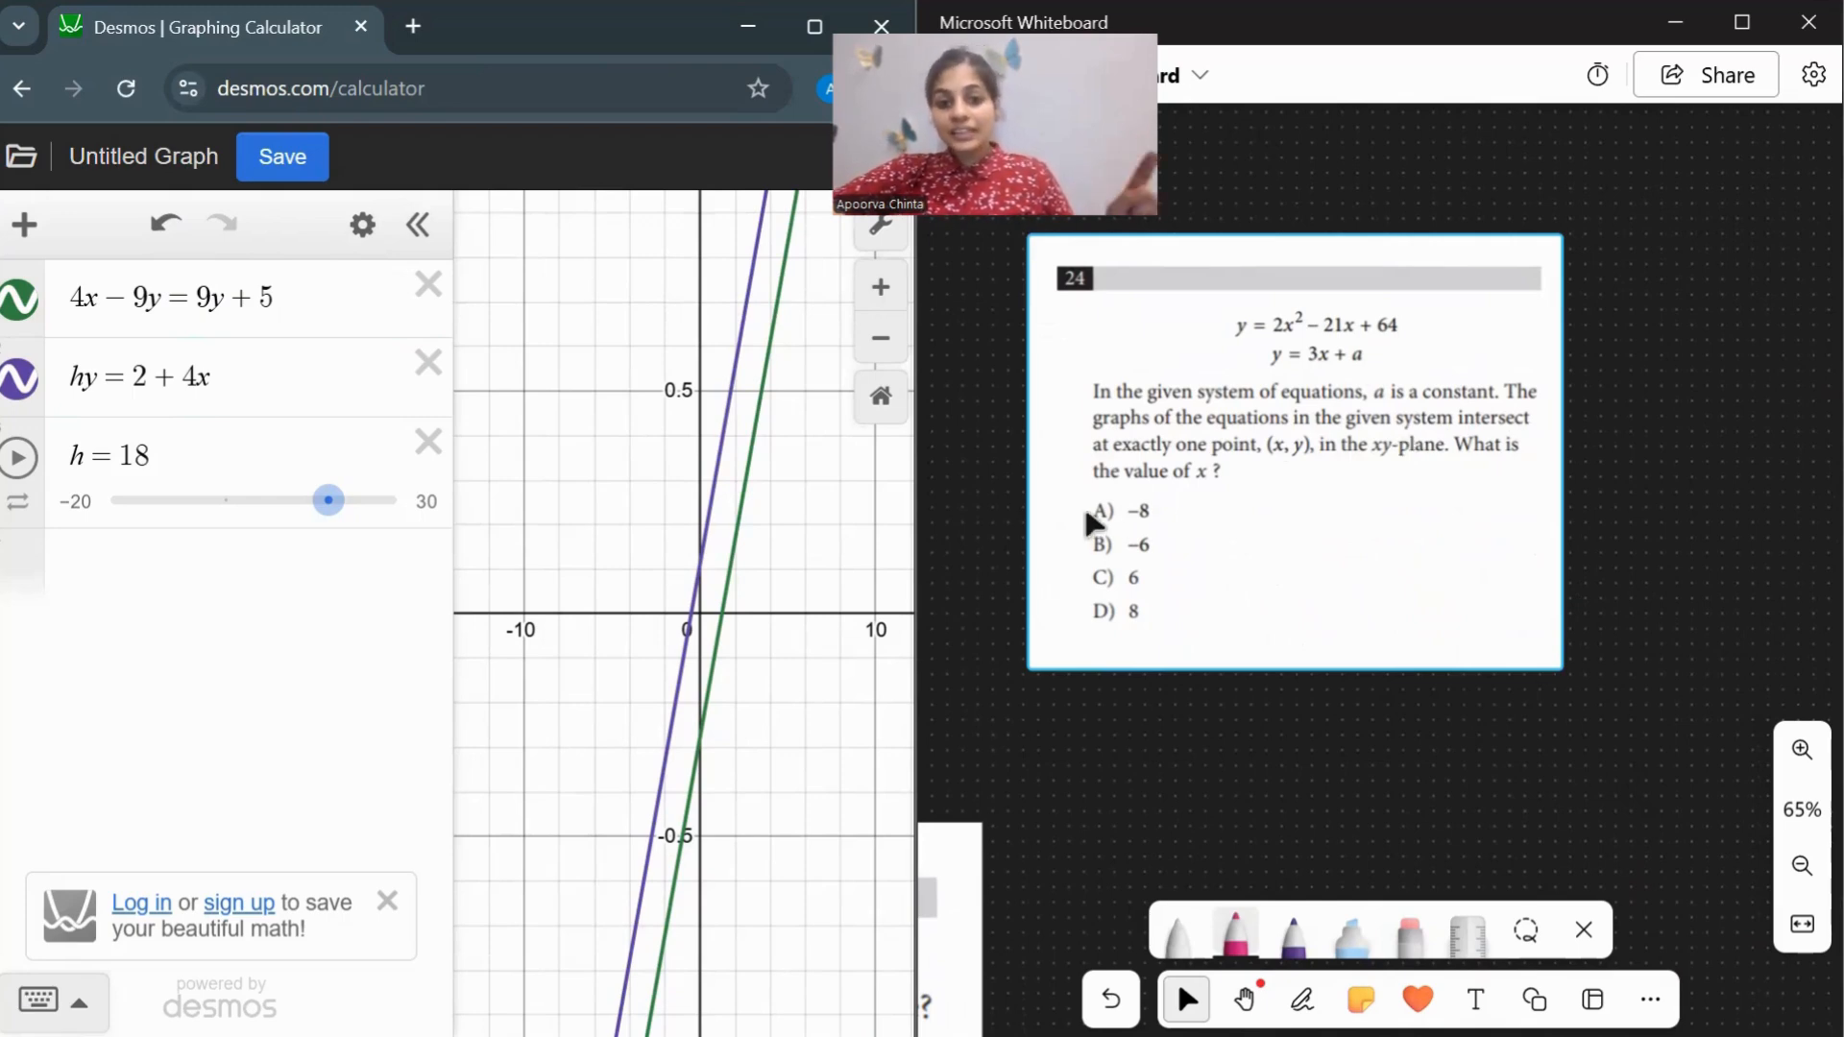
Delete the h slider and both equations from the Desmos expression list.
click(428, 445)
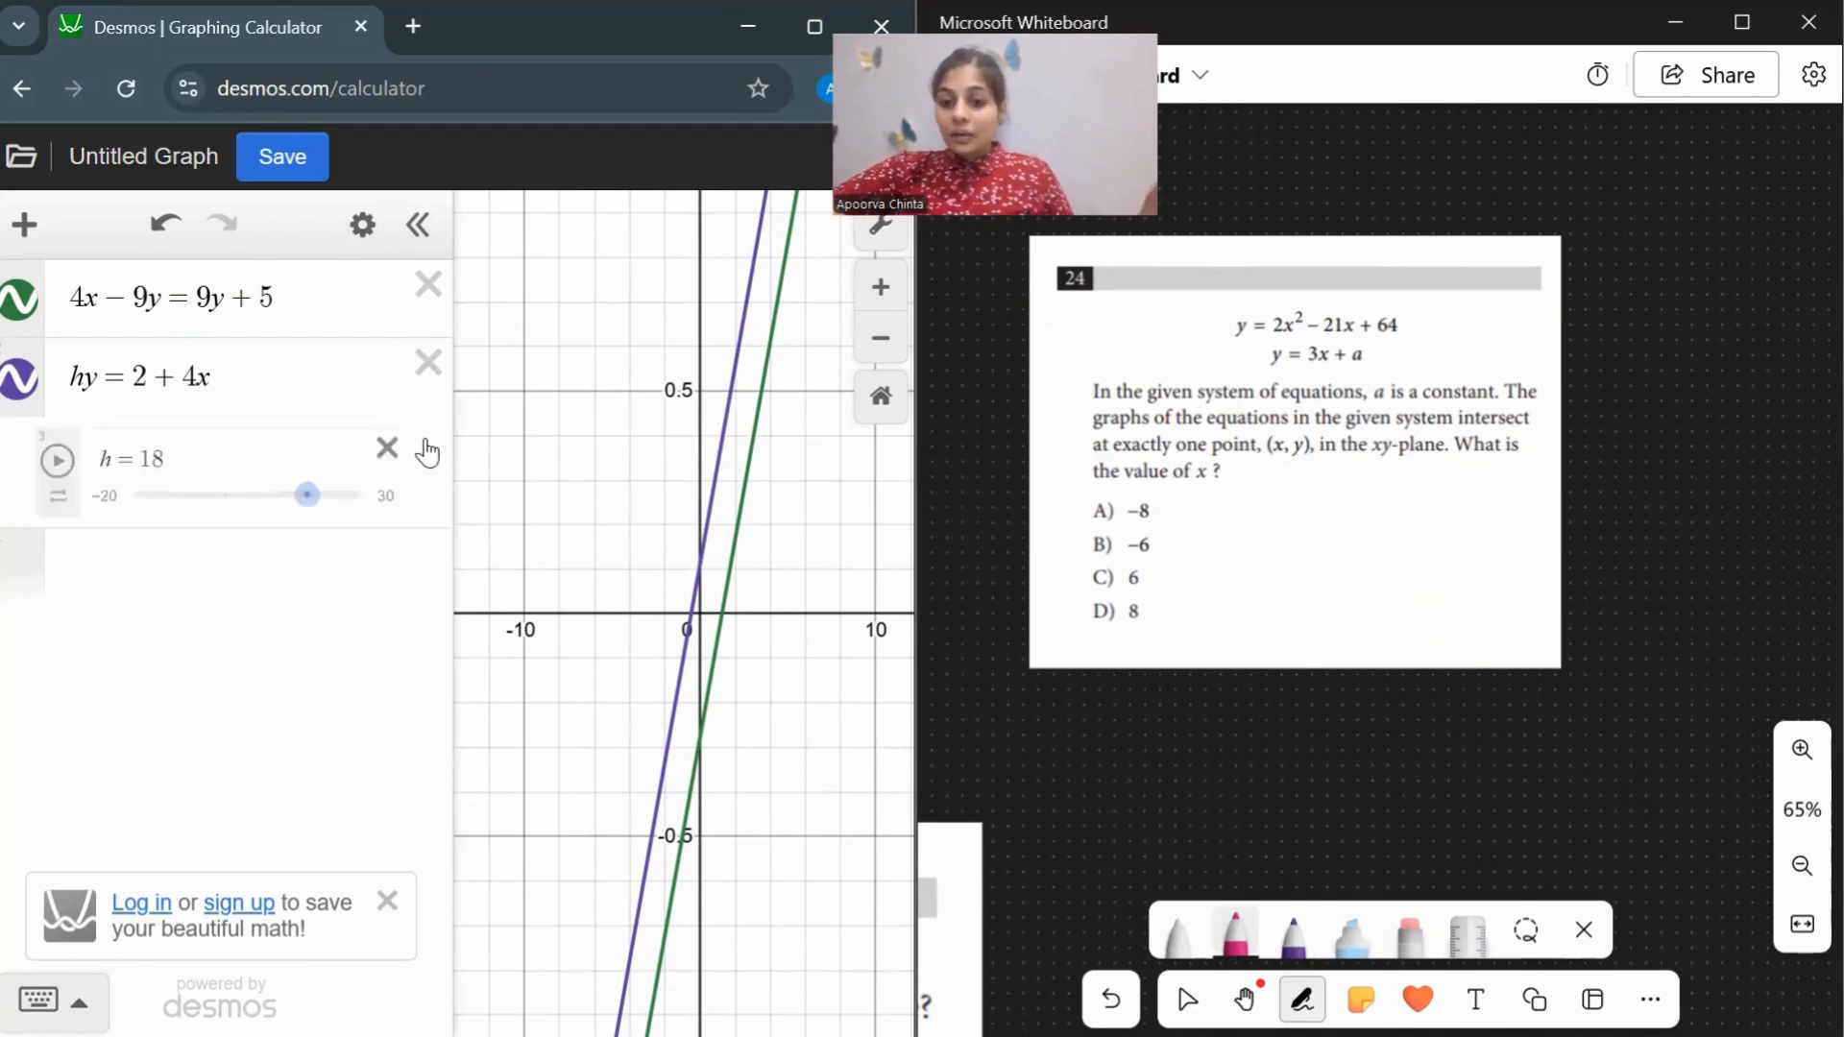
click(424, 369)
click(426, 288)
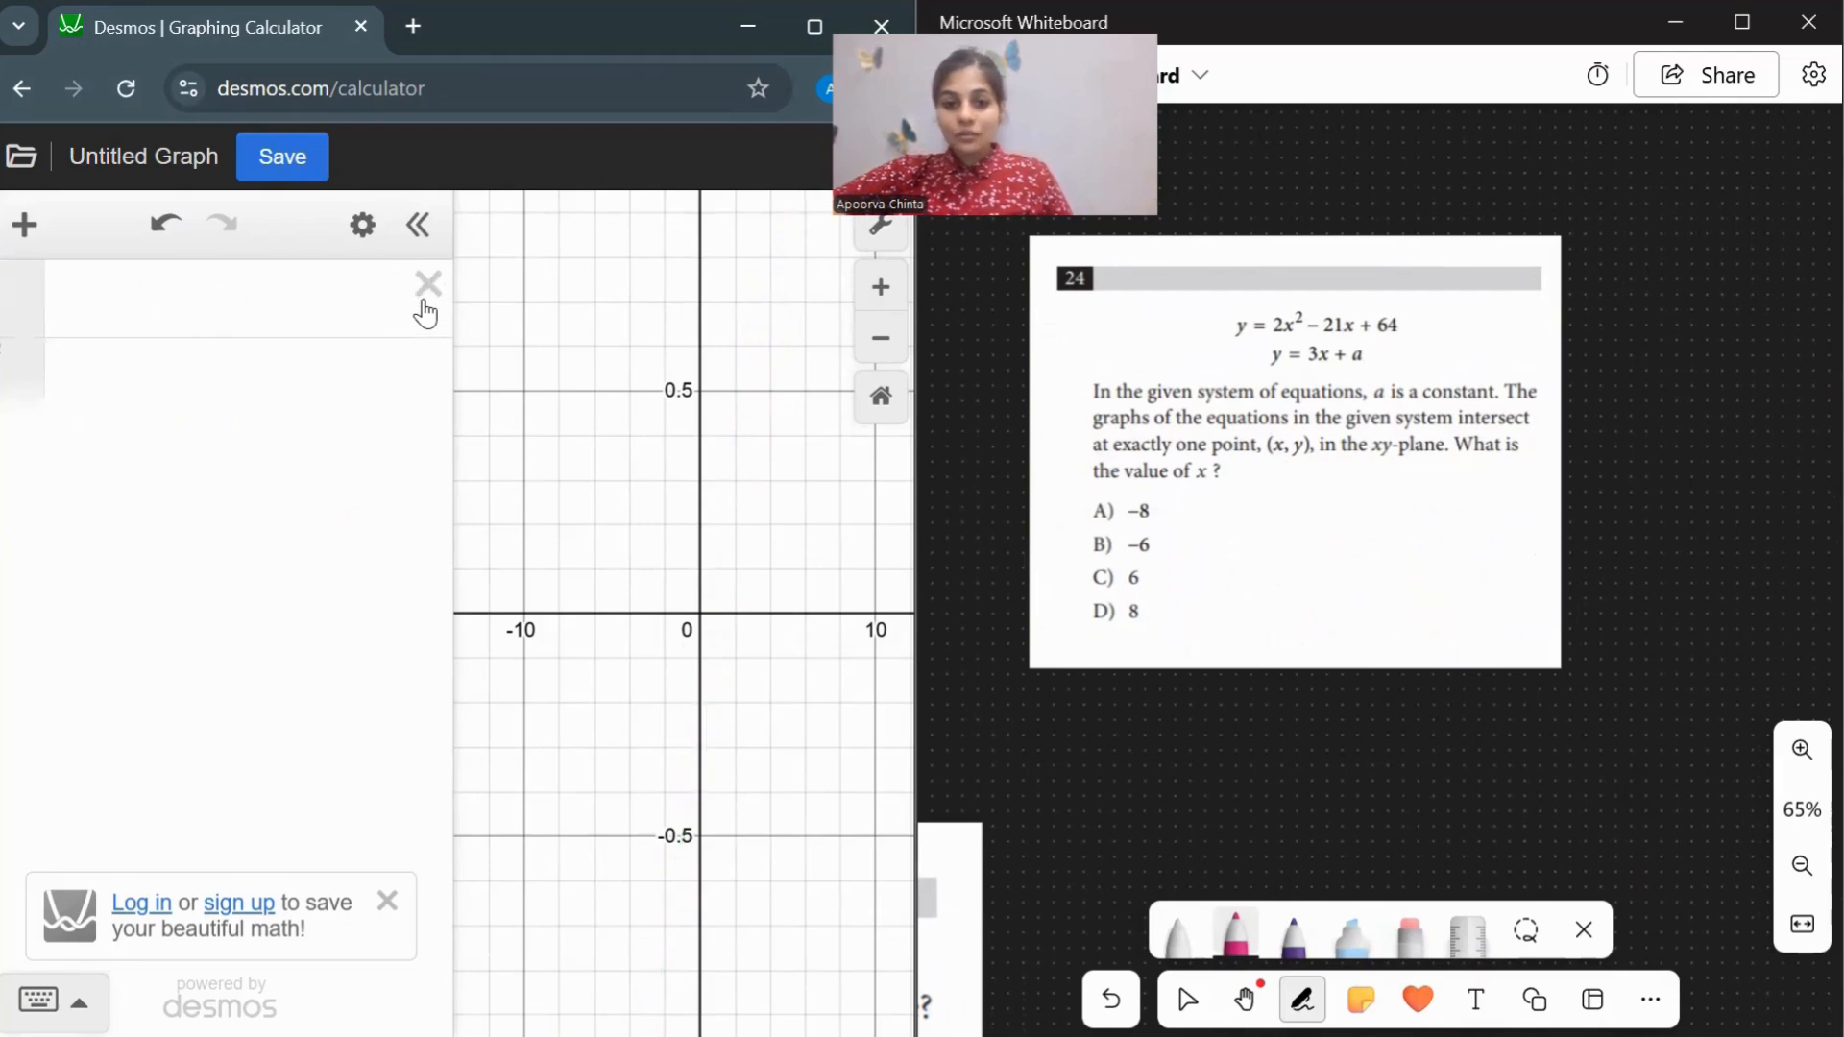
Find the section 7 Finding Intercepts on the whiteboard and read its question about the x-intercepts.
mouse_move(914, 434)
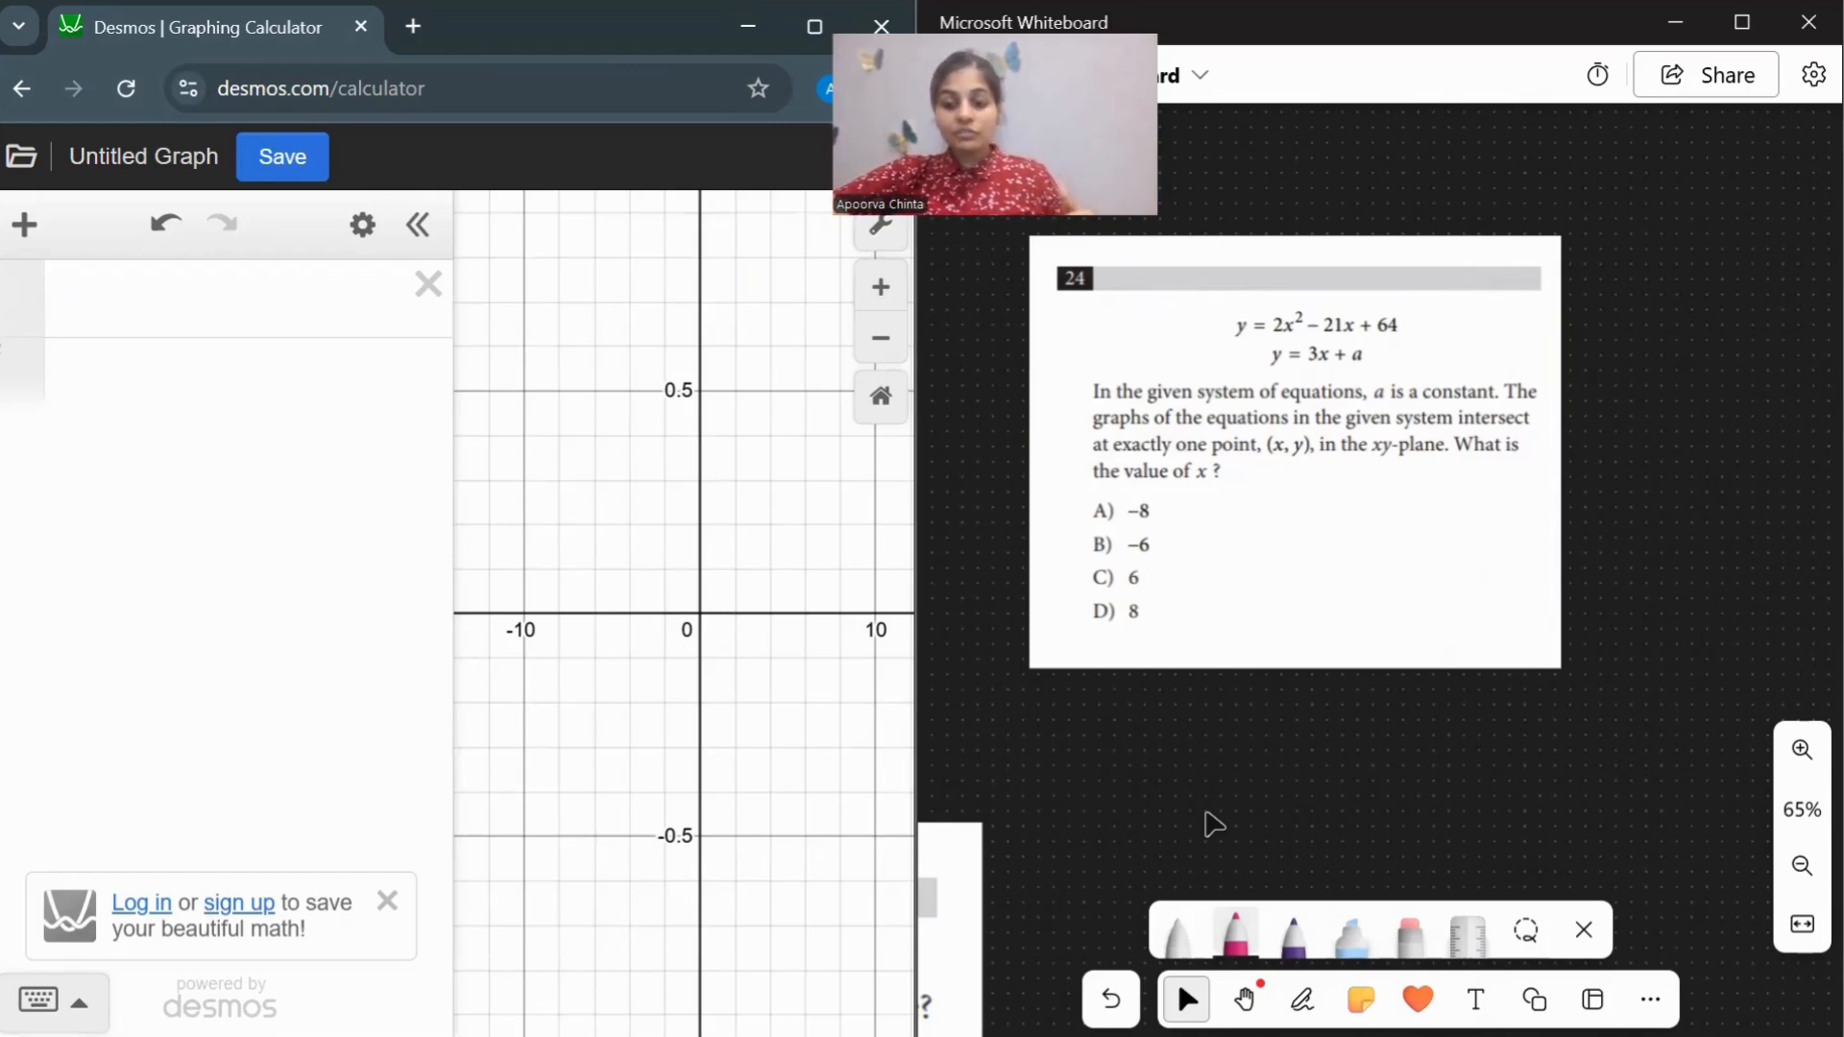
scroll(1215, 824, left, 10)
scroll(1215, 824, down, 3)
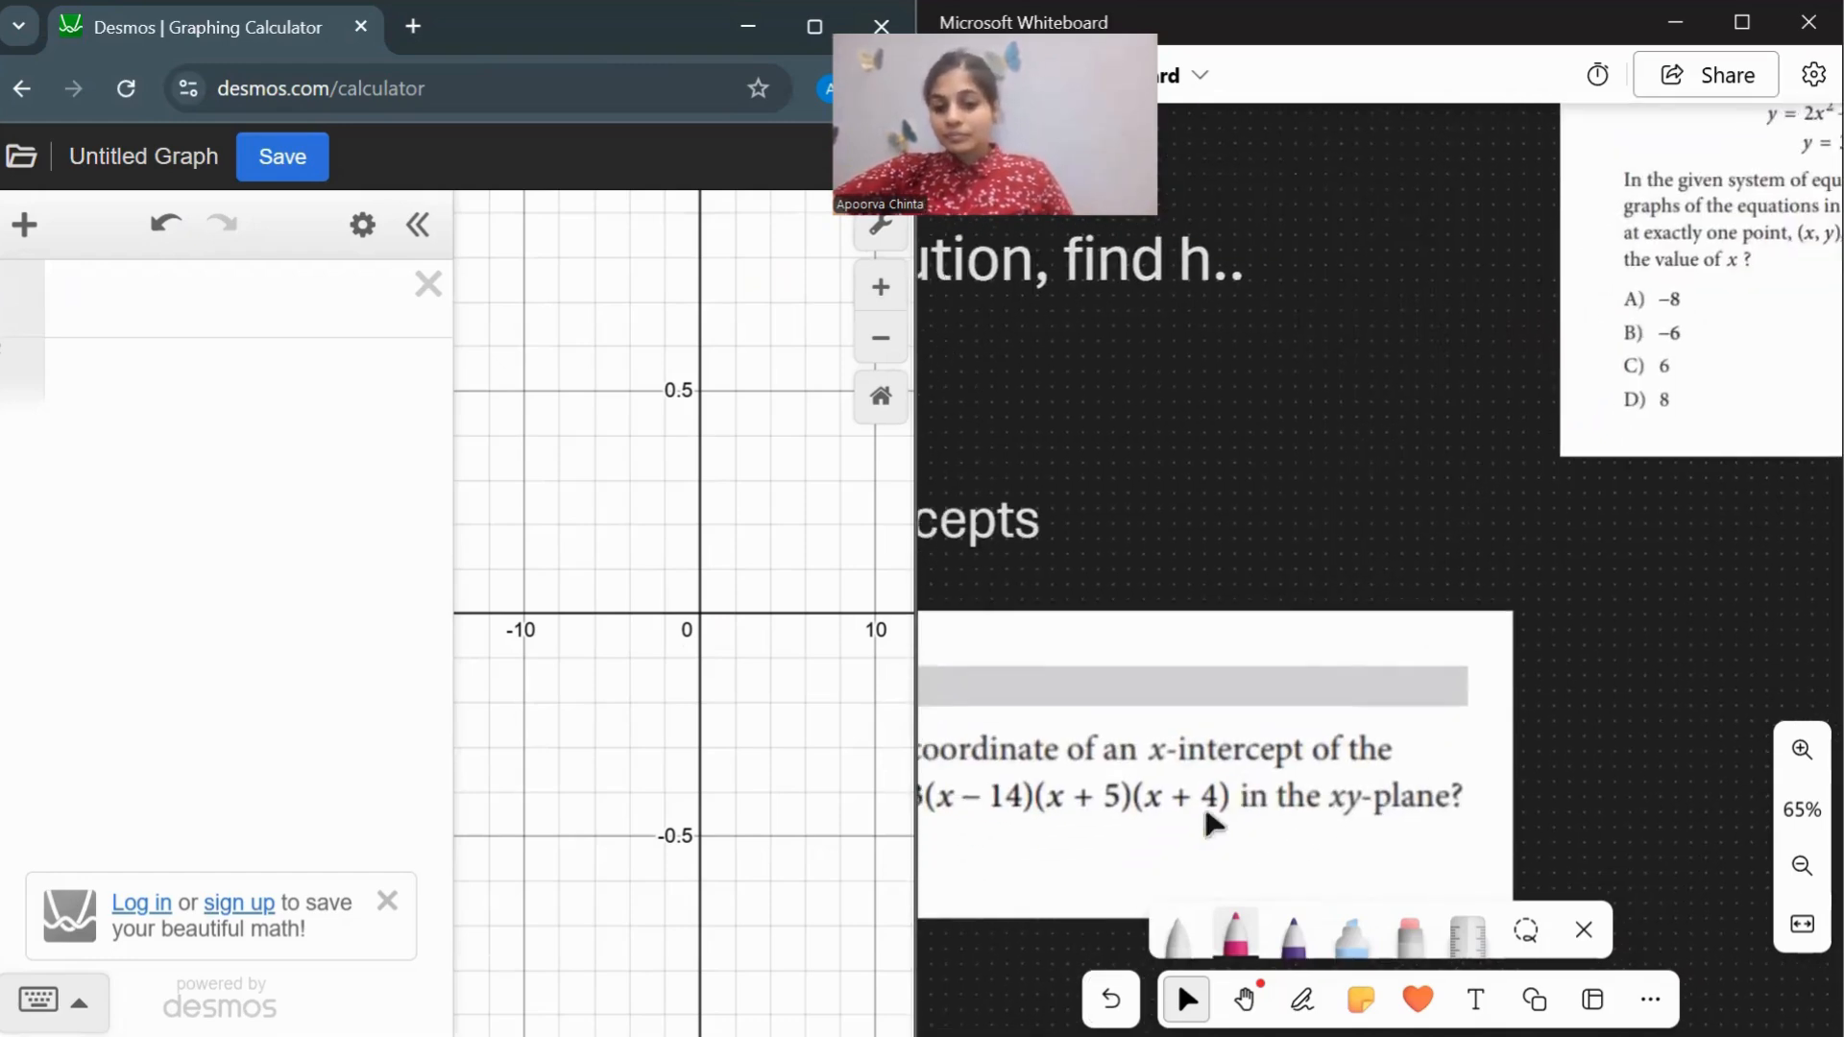
scroll(1207, 815, down, 3)
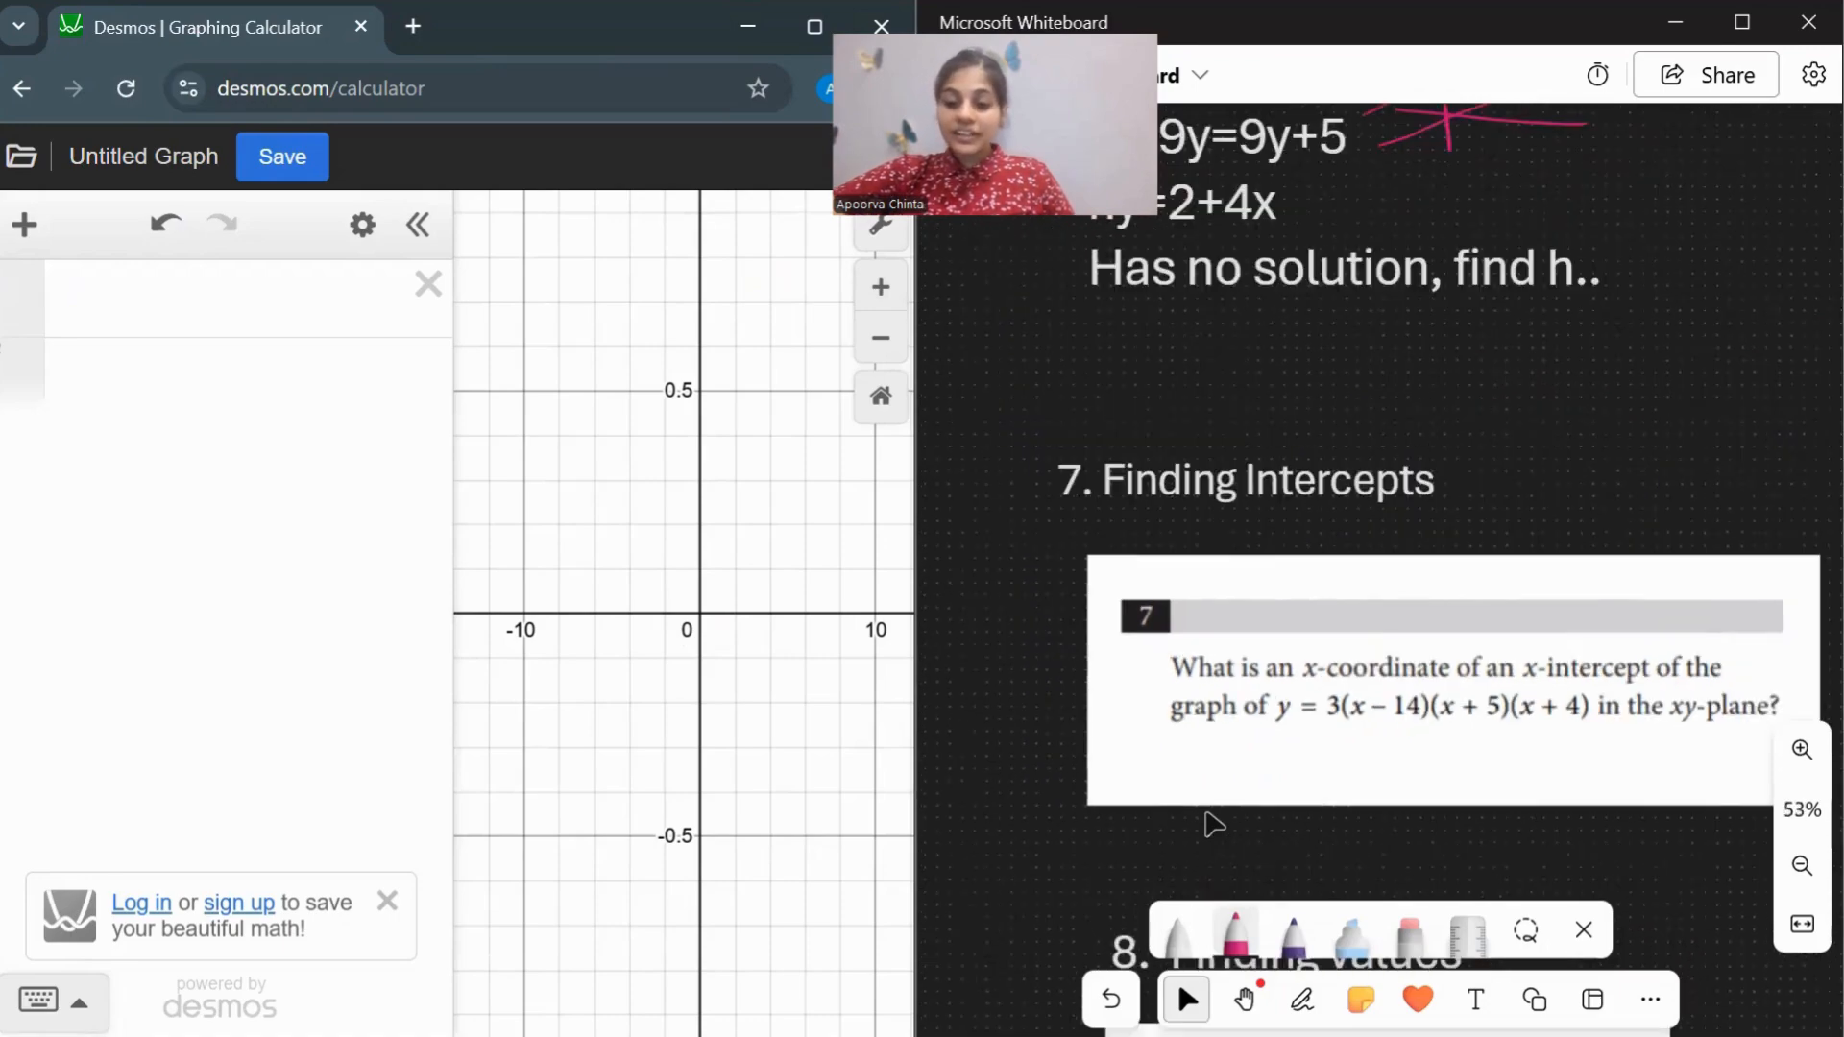
scroll(1196, 812, right, 3)
scroll(1196, 812, down, 2)
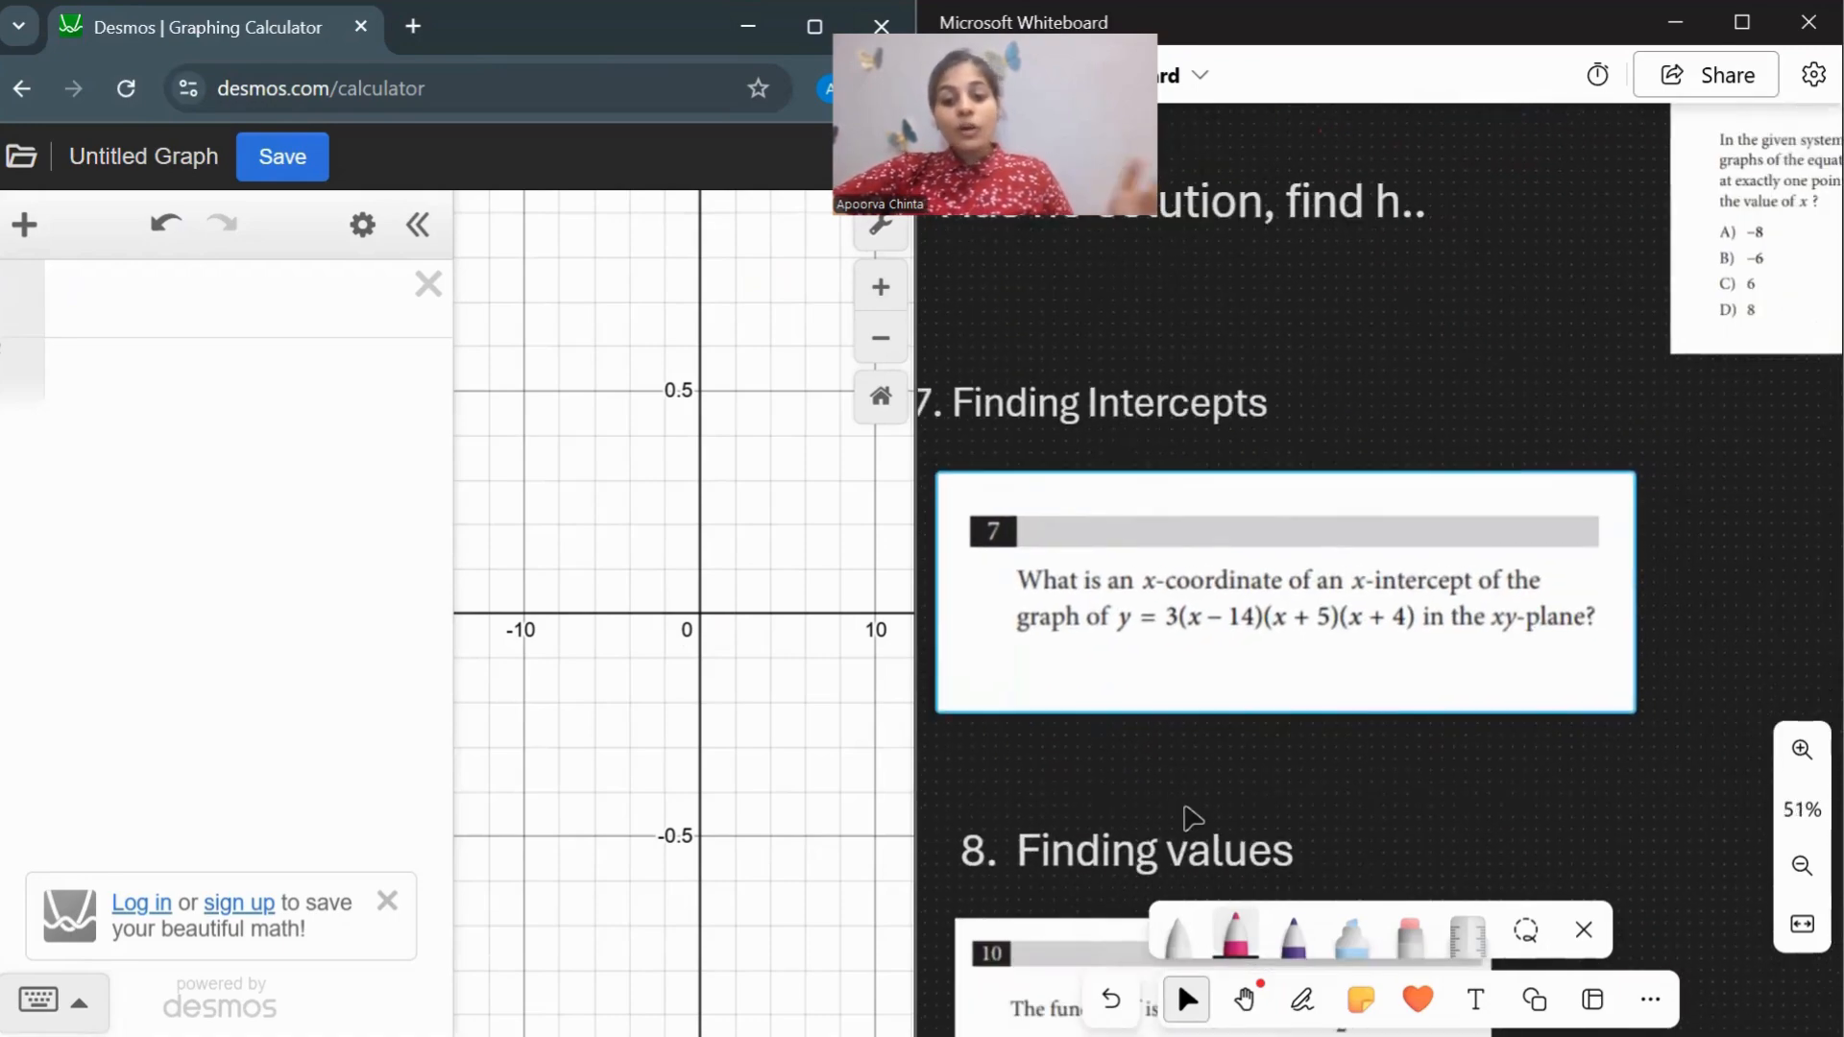
scroll(1185, 806, left, 1)
scroll(1185, 807, down, 1)
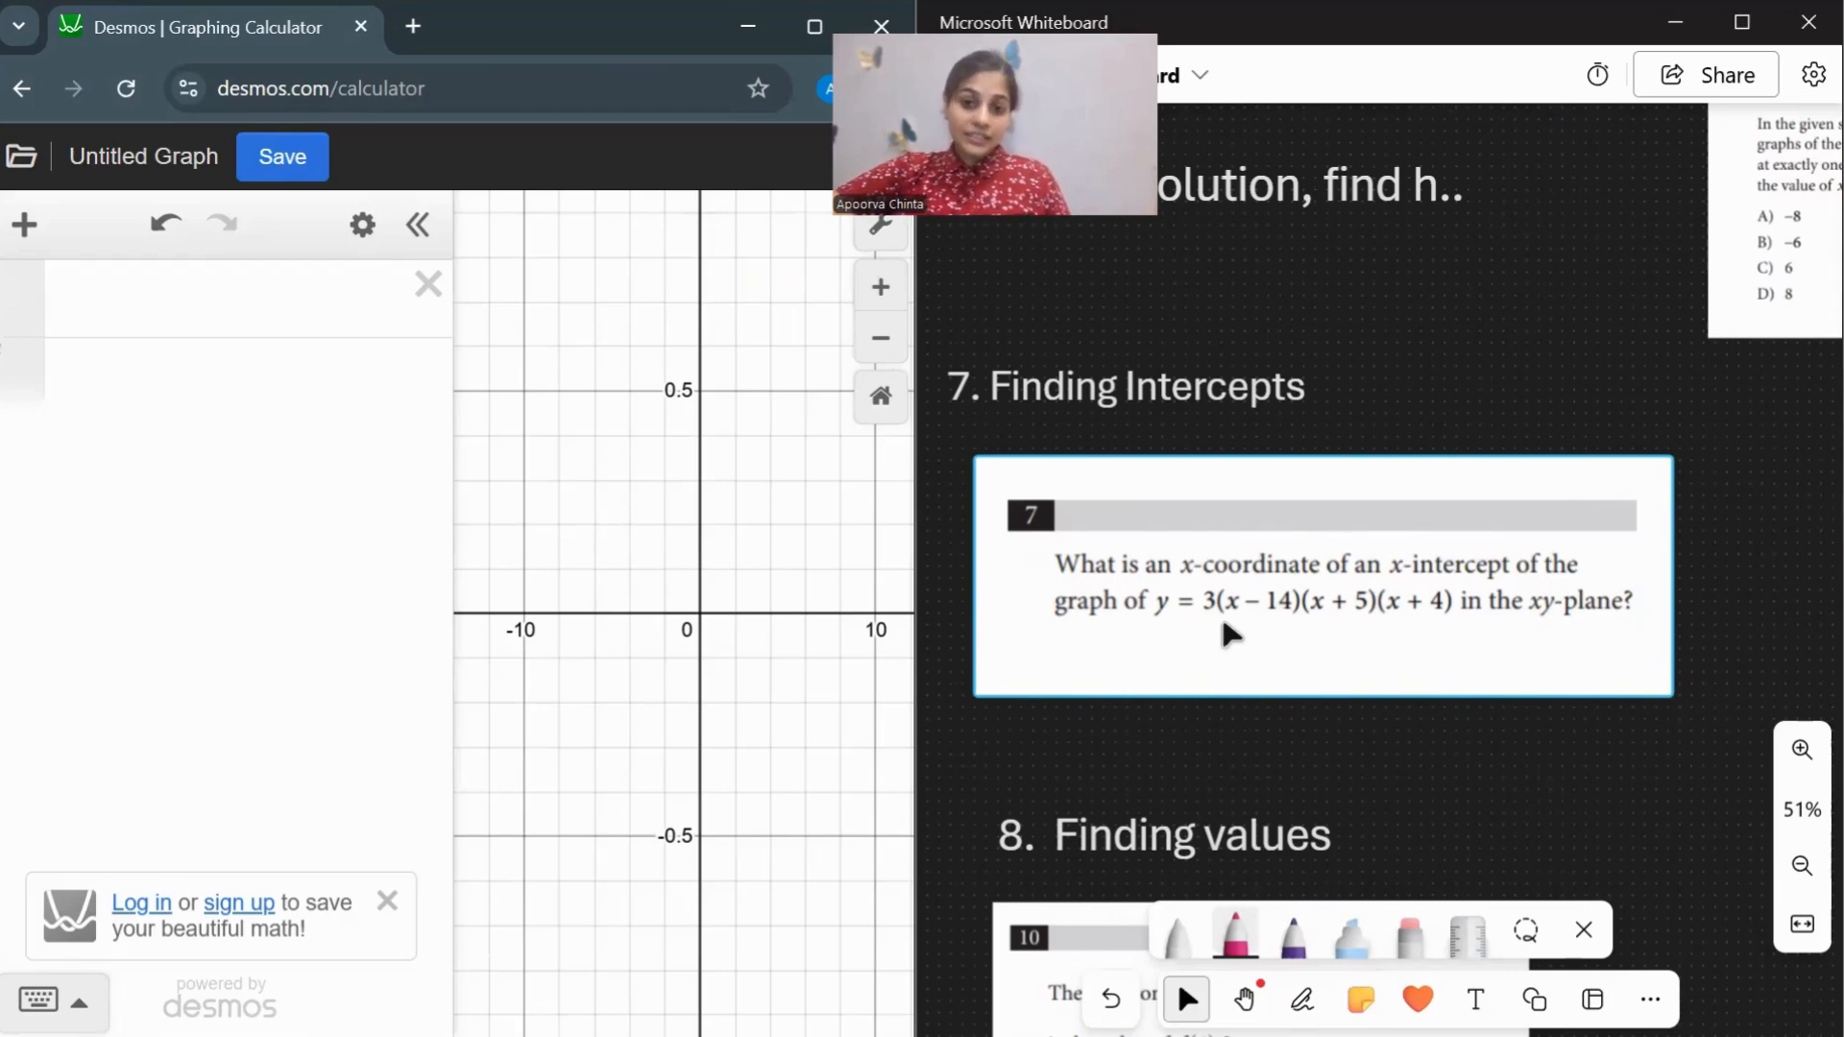
click(1302, 999)
key(Escape)
click(1085, 646)
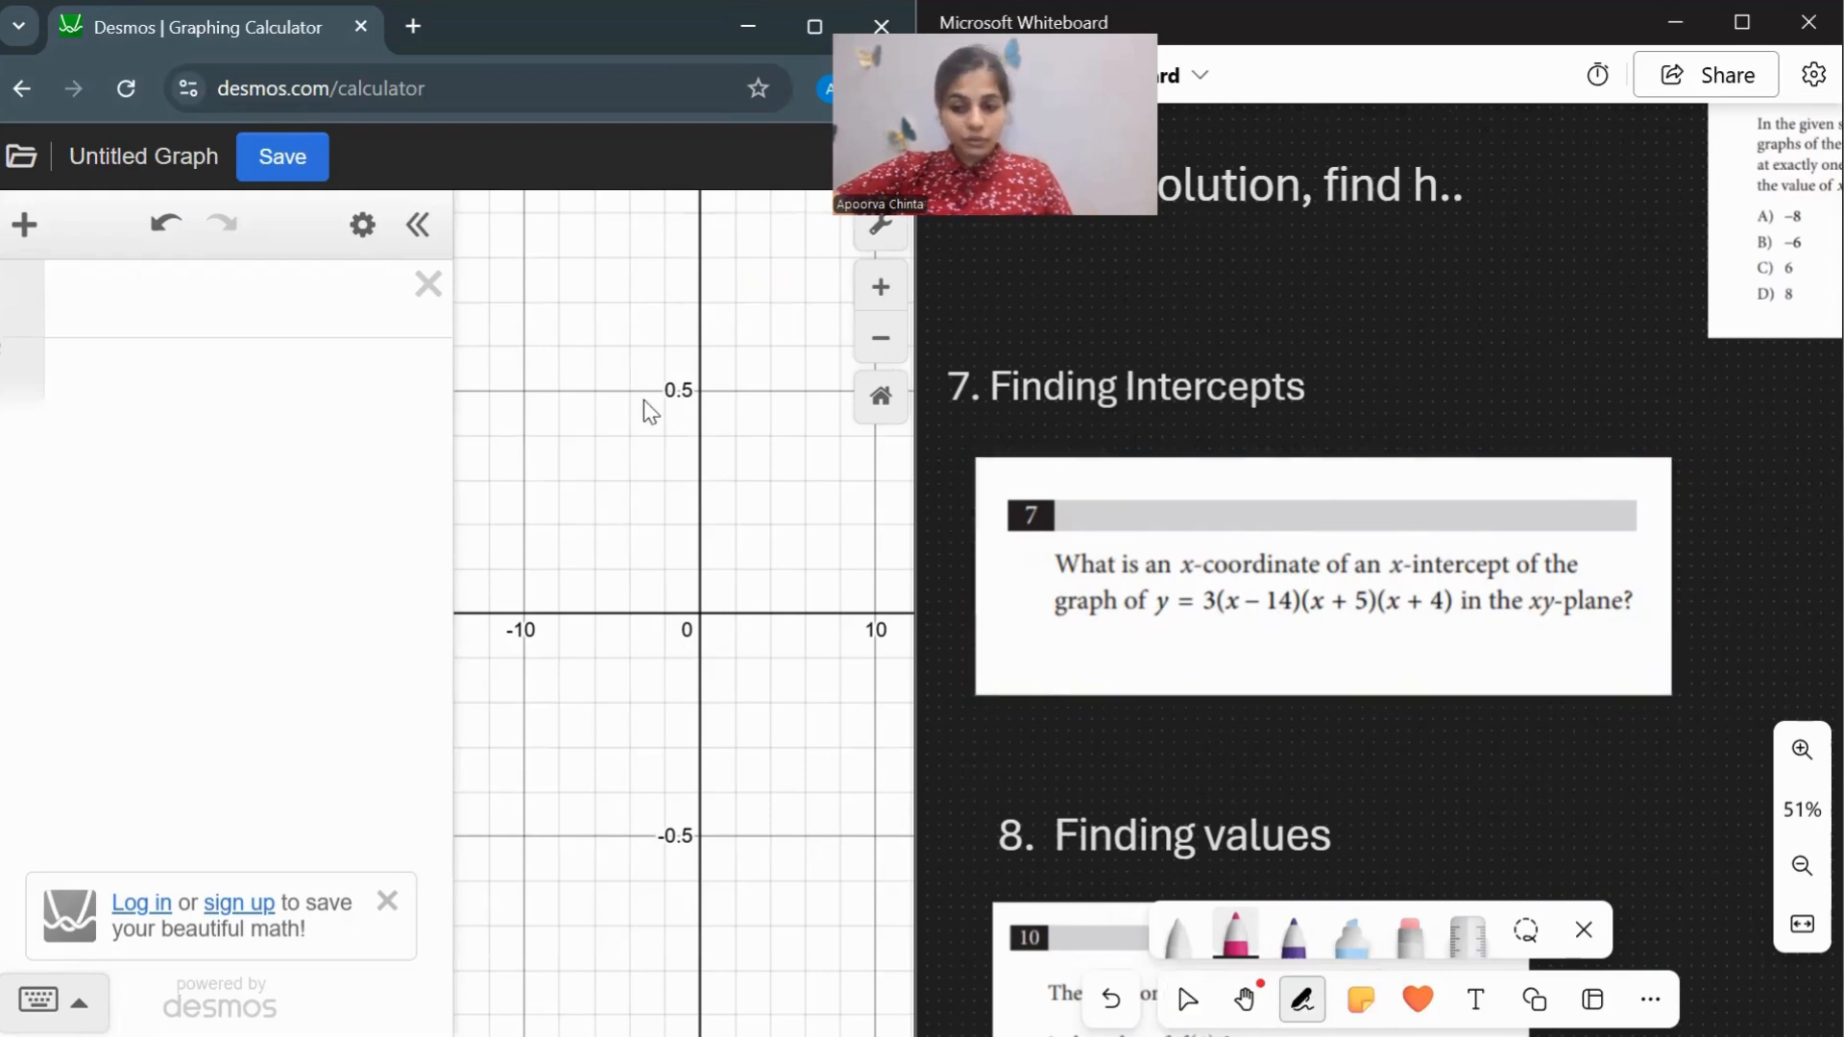
Enter the function 3(x − 14)(x + 5)(x + 4) in Desmos.
click(242, 298)
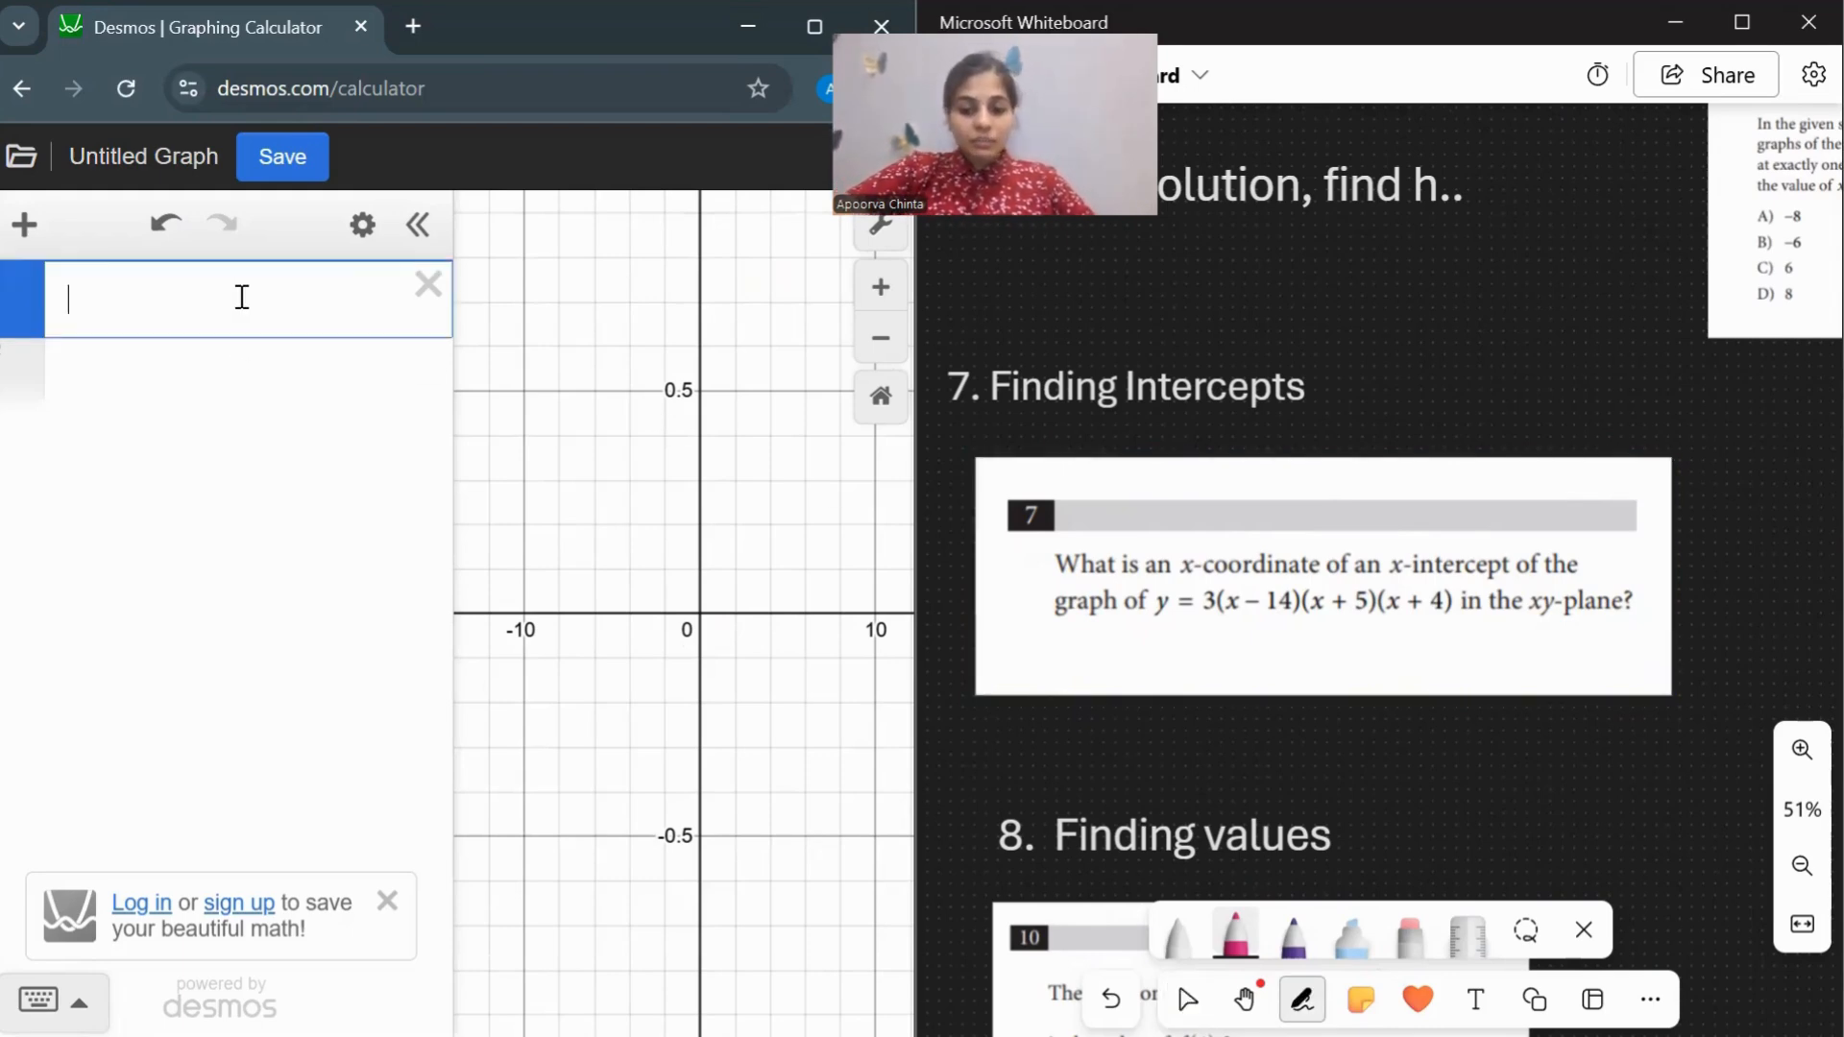
text(3(x-1)
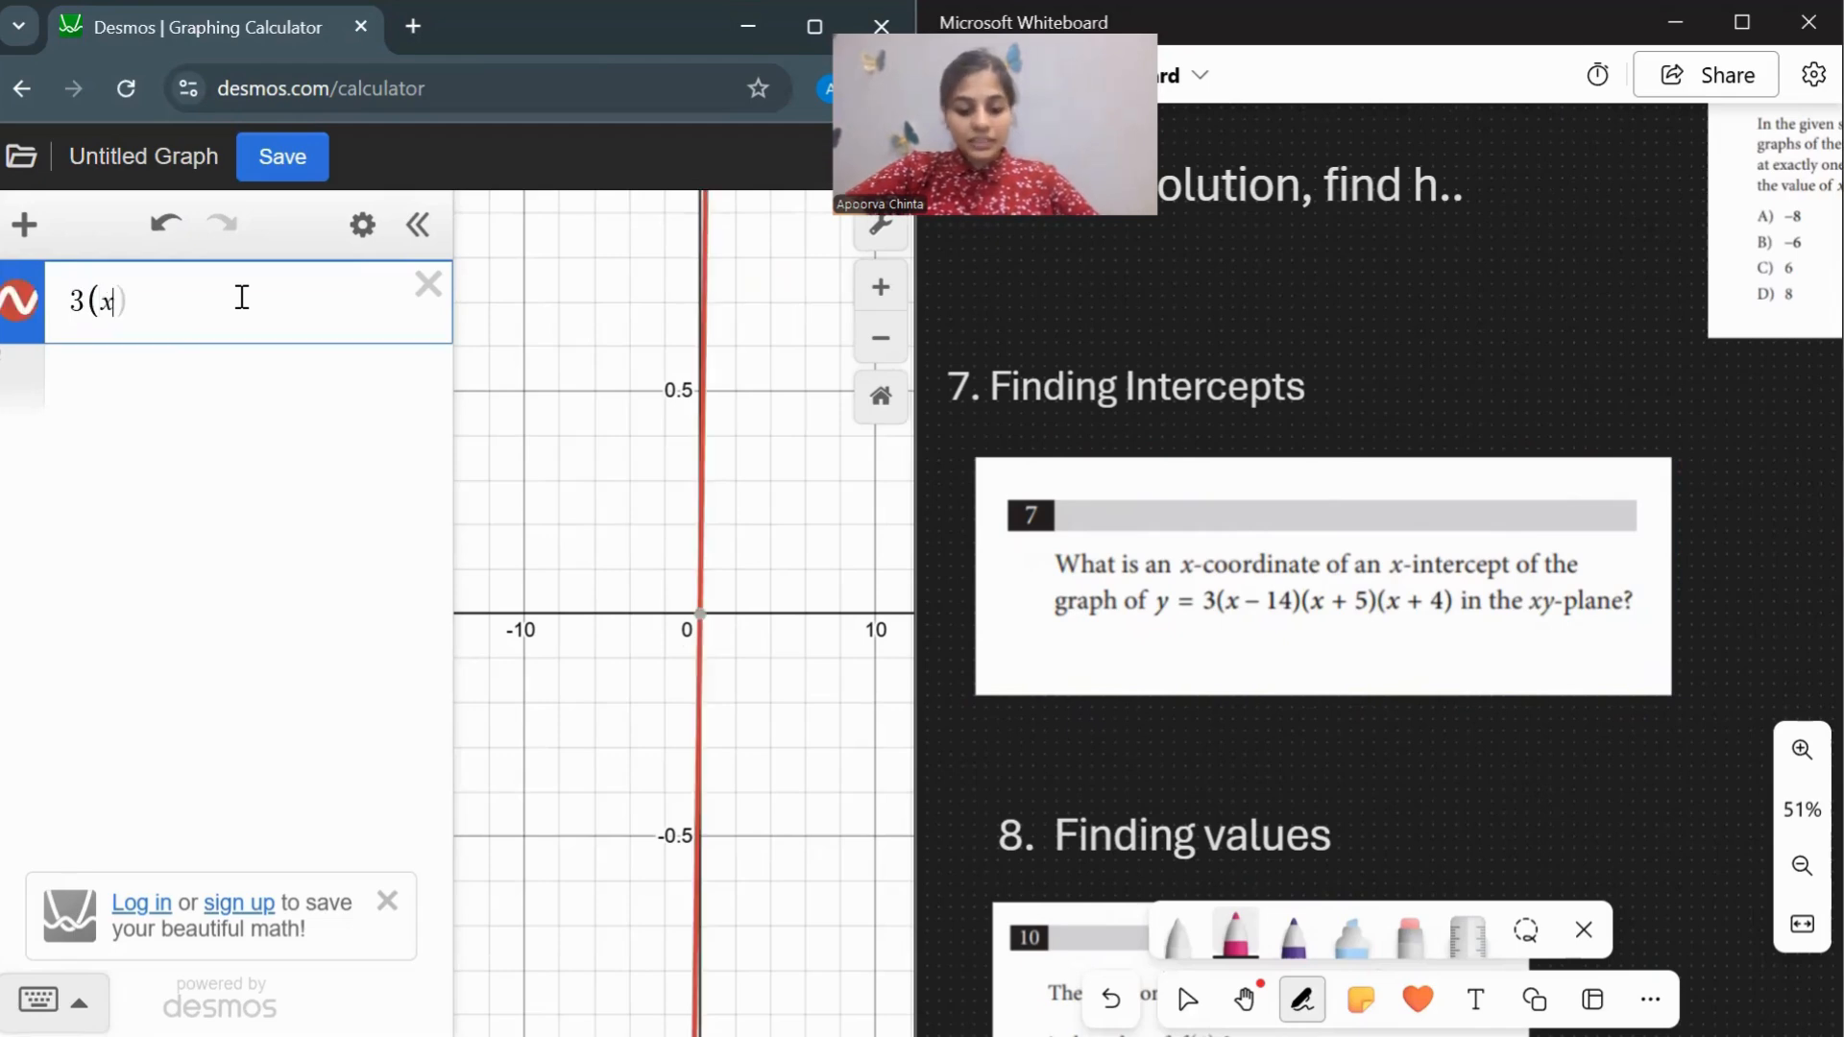
text(4)()
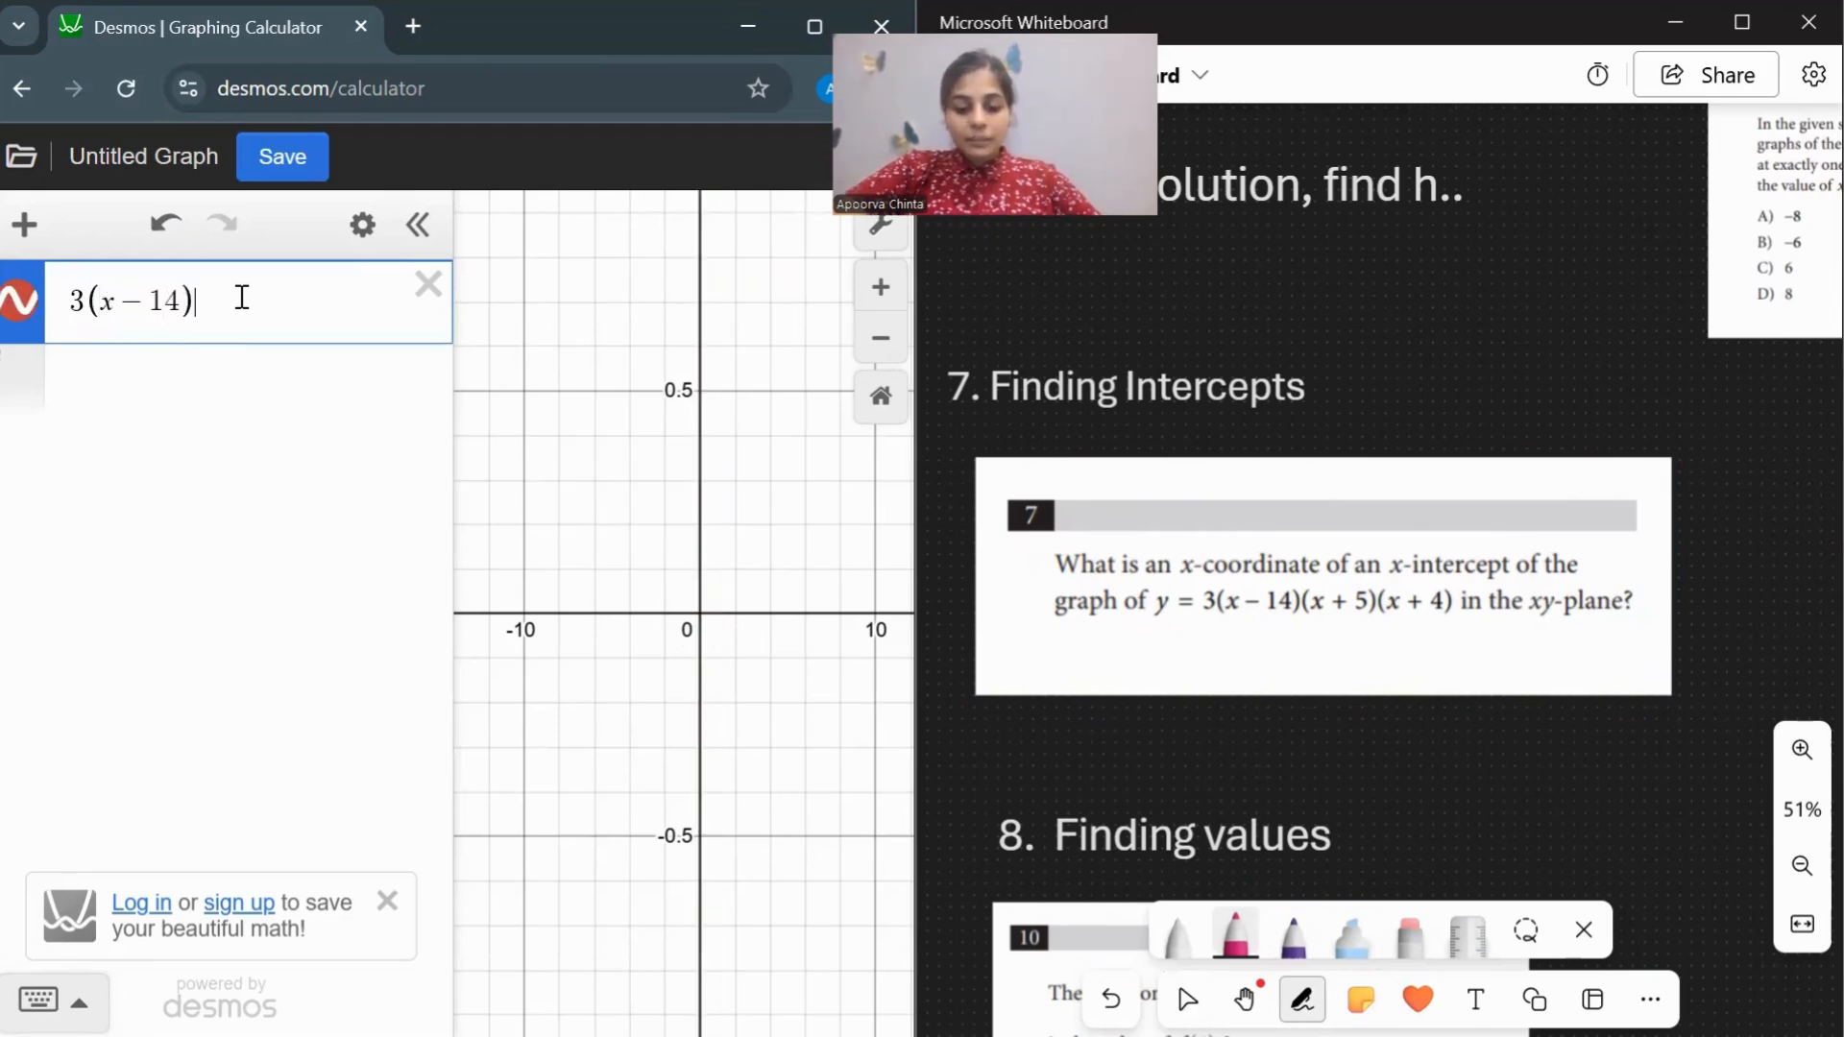
text(x)
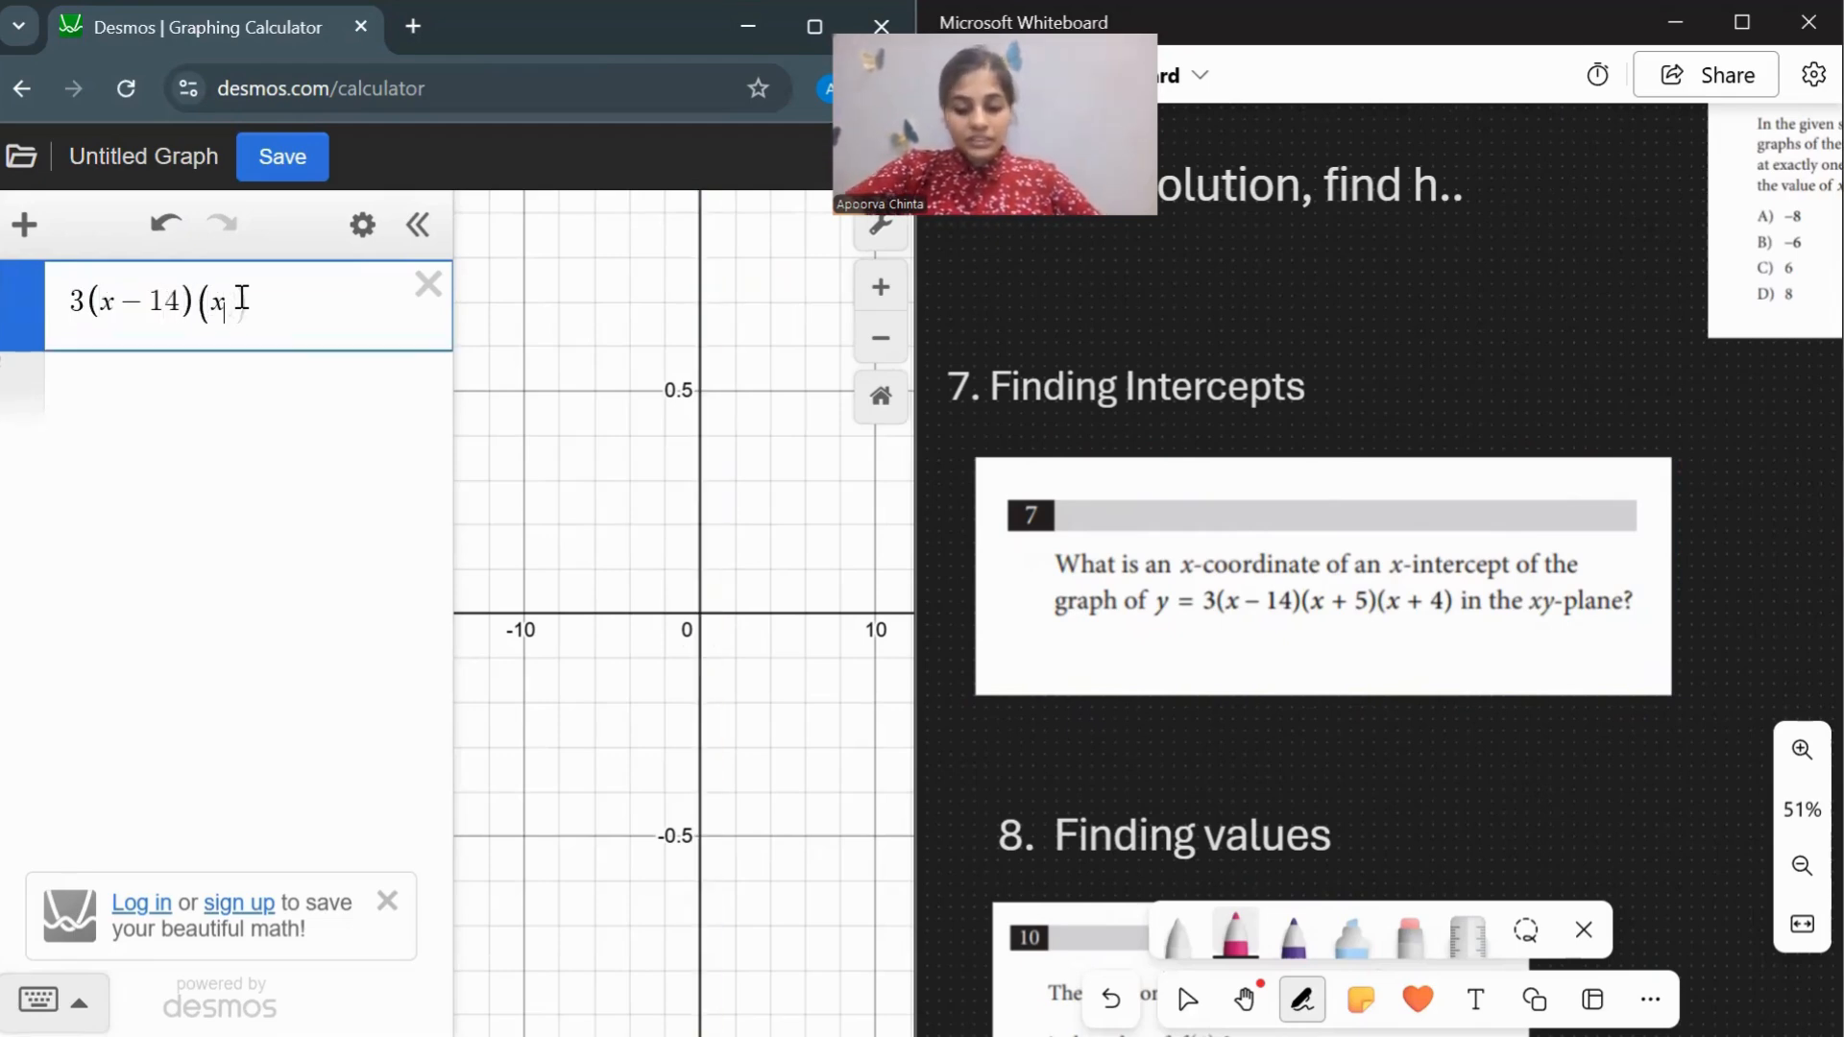
text(+5)()
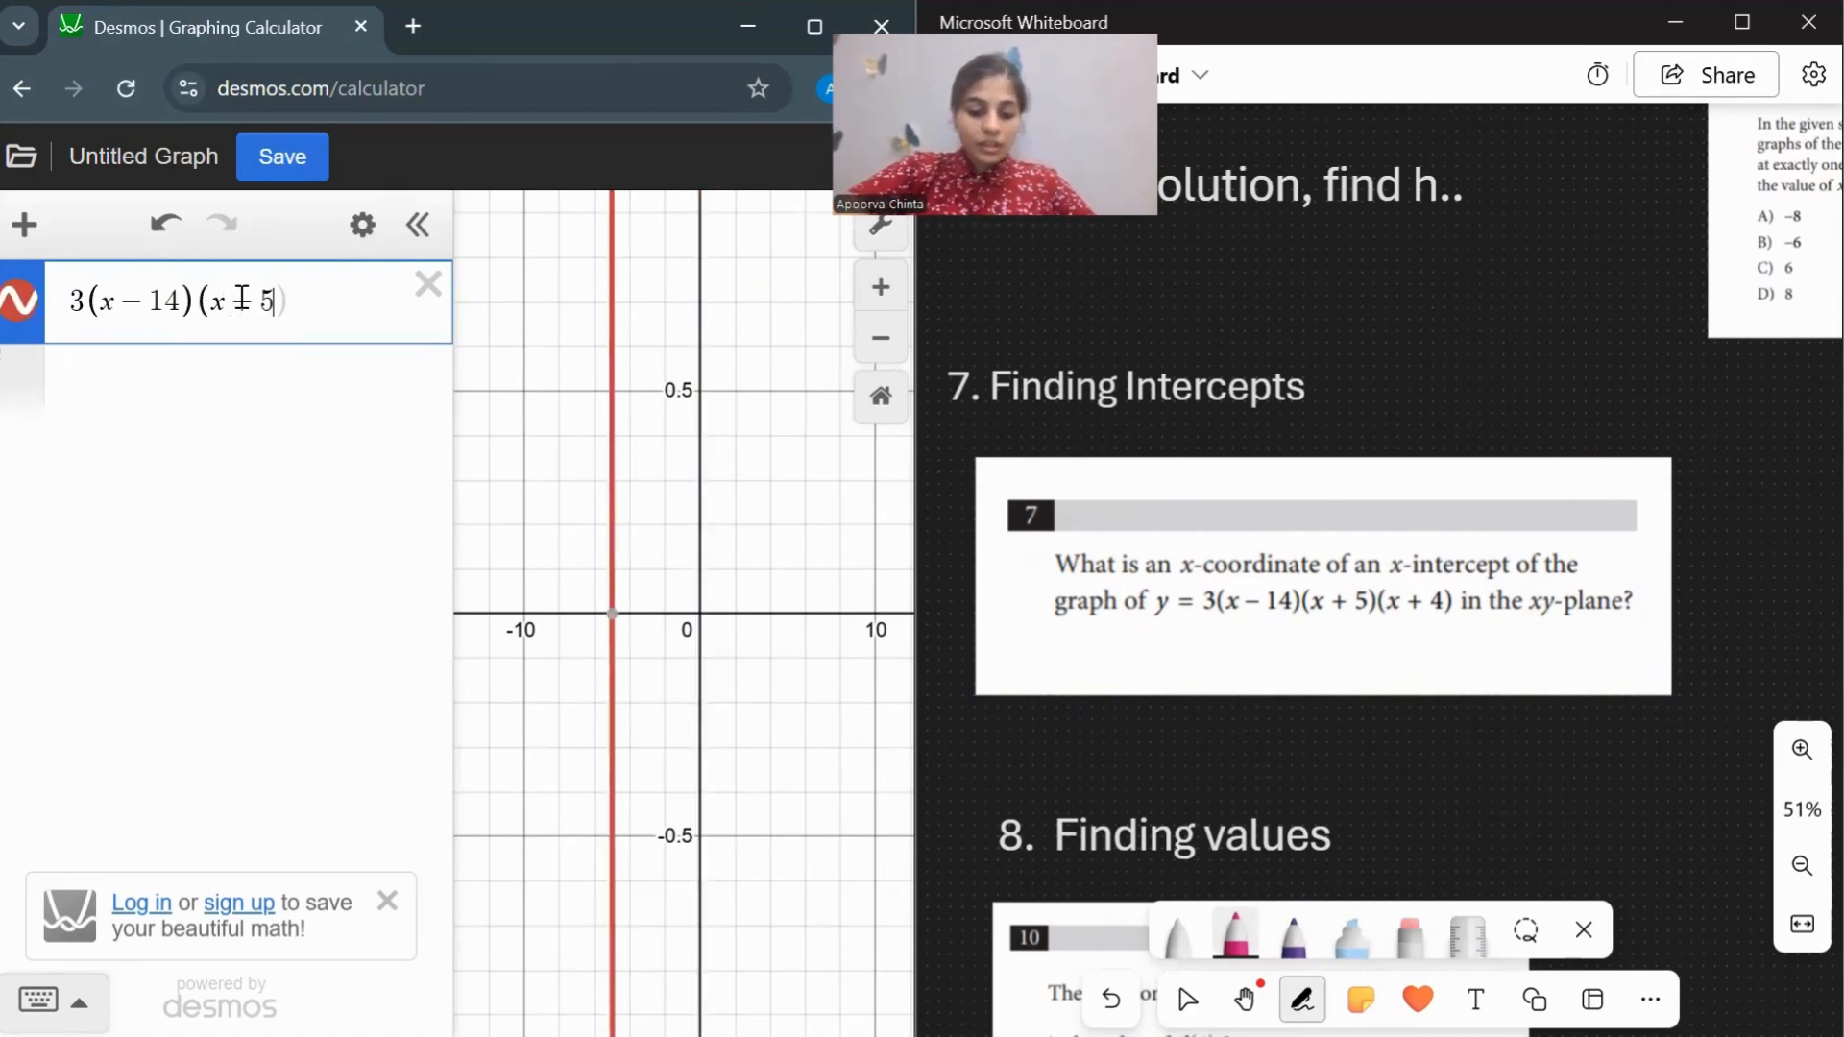
text(x+)
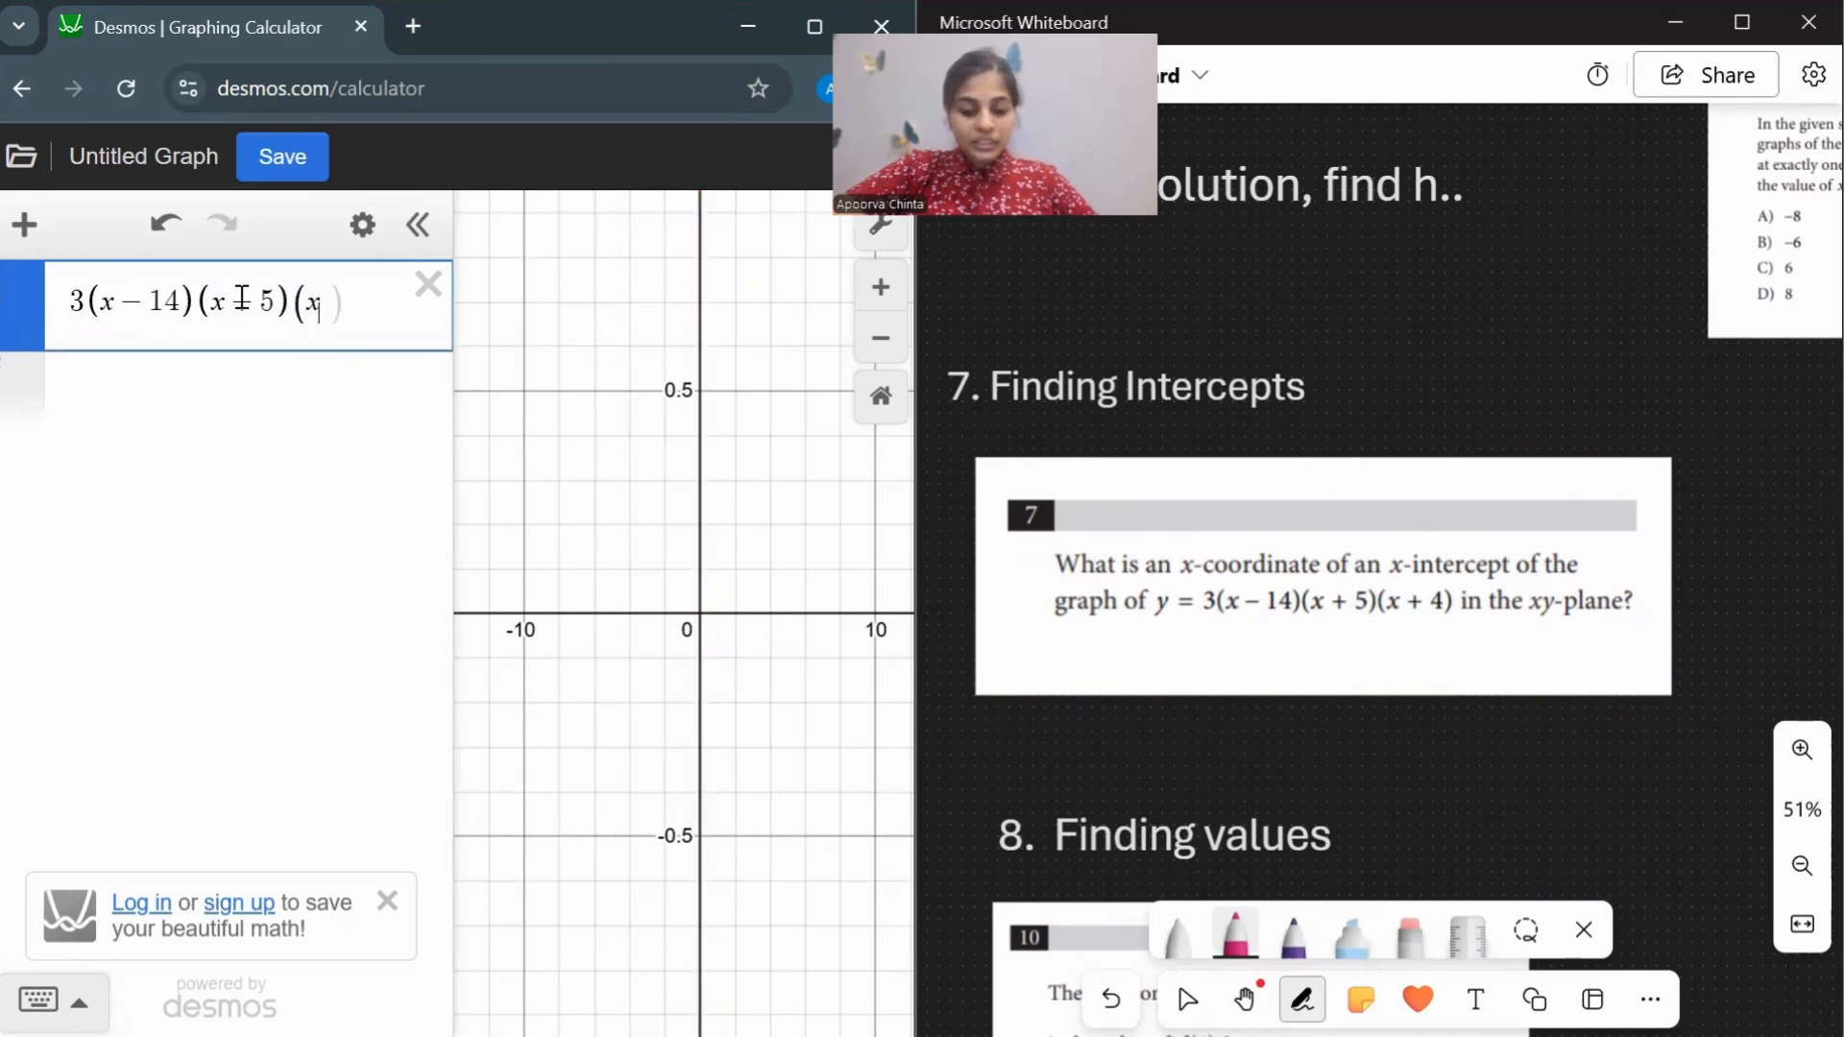
text(4))
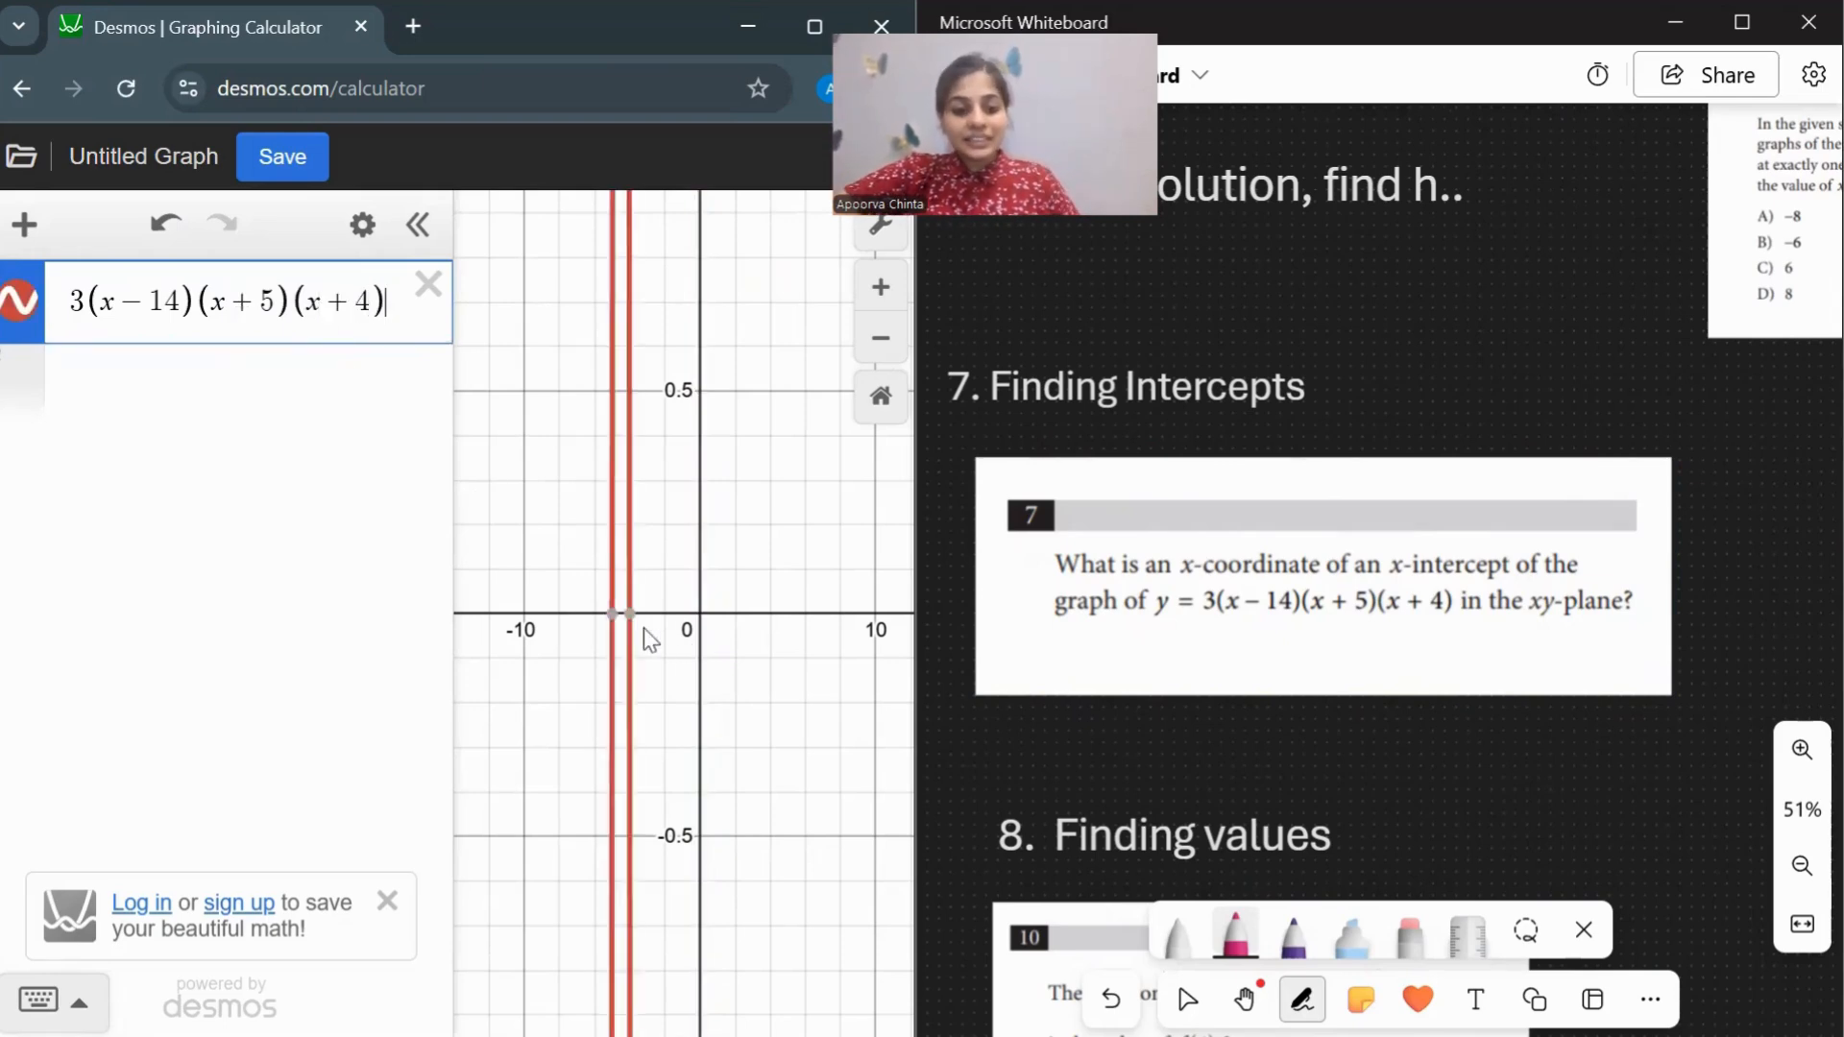
Show the coordinates of the two x-intercepts between x = −6 and x = −2 on the Desmos graph.
scroll(644, 630, up, 3)
scroll(643, 628, up, 2)
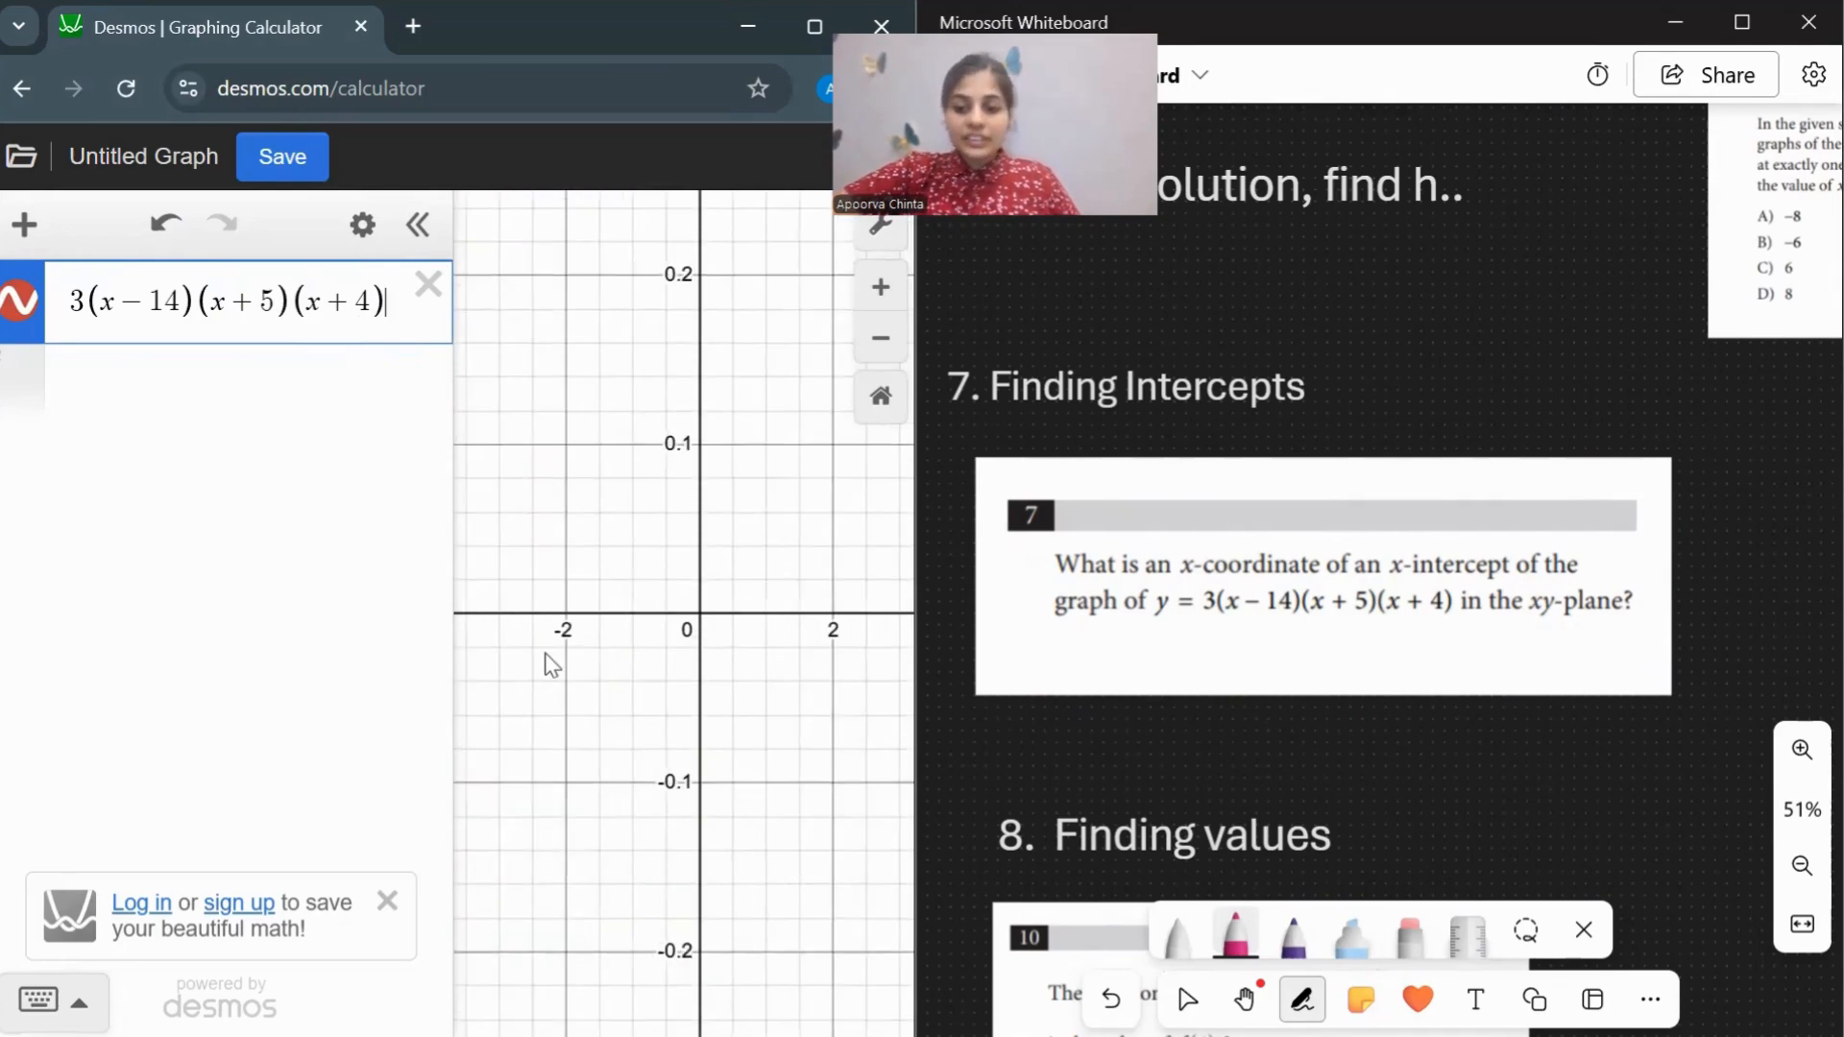
scroll(547, 660, up, 3)
drag(547, 663, 840, 650)
scroll(548, 663, down, 3)
scroll(547, 663, down, 1)
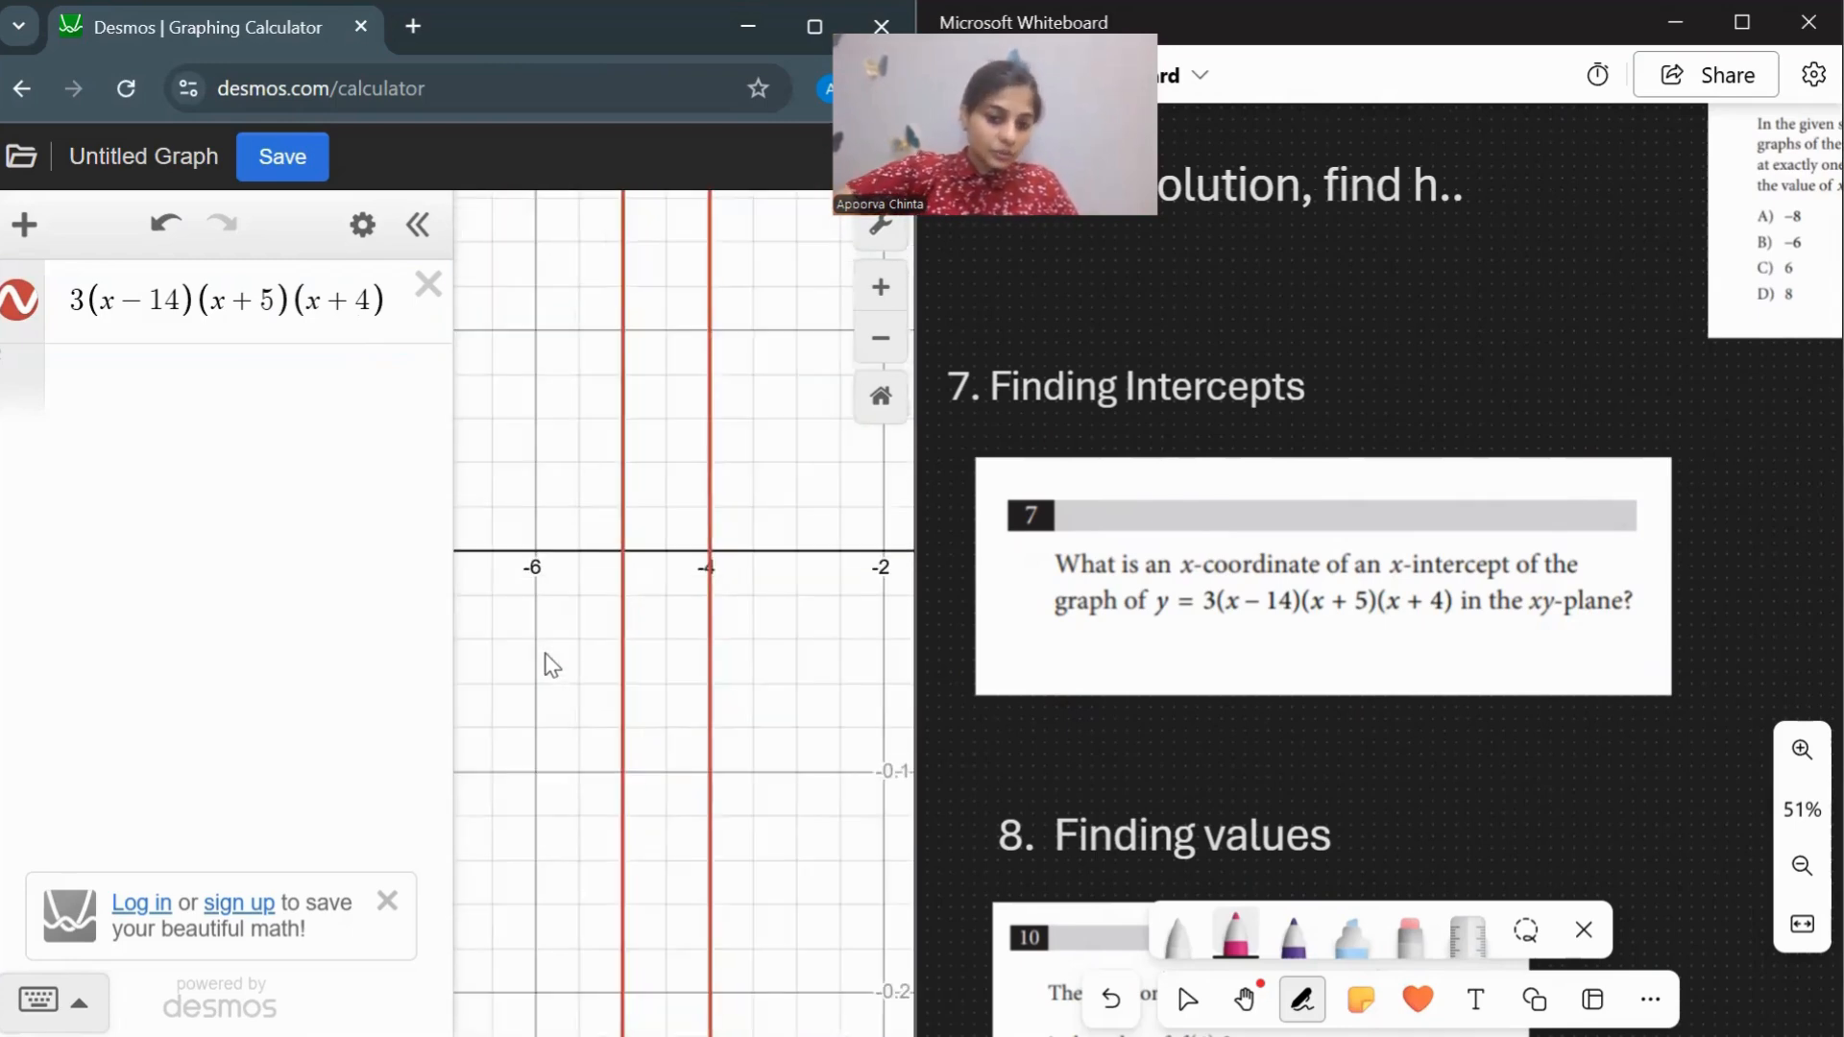
click(712, 555)
click(710, 552)
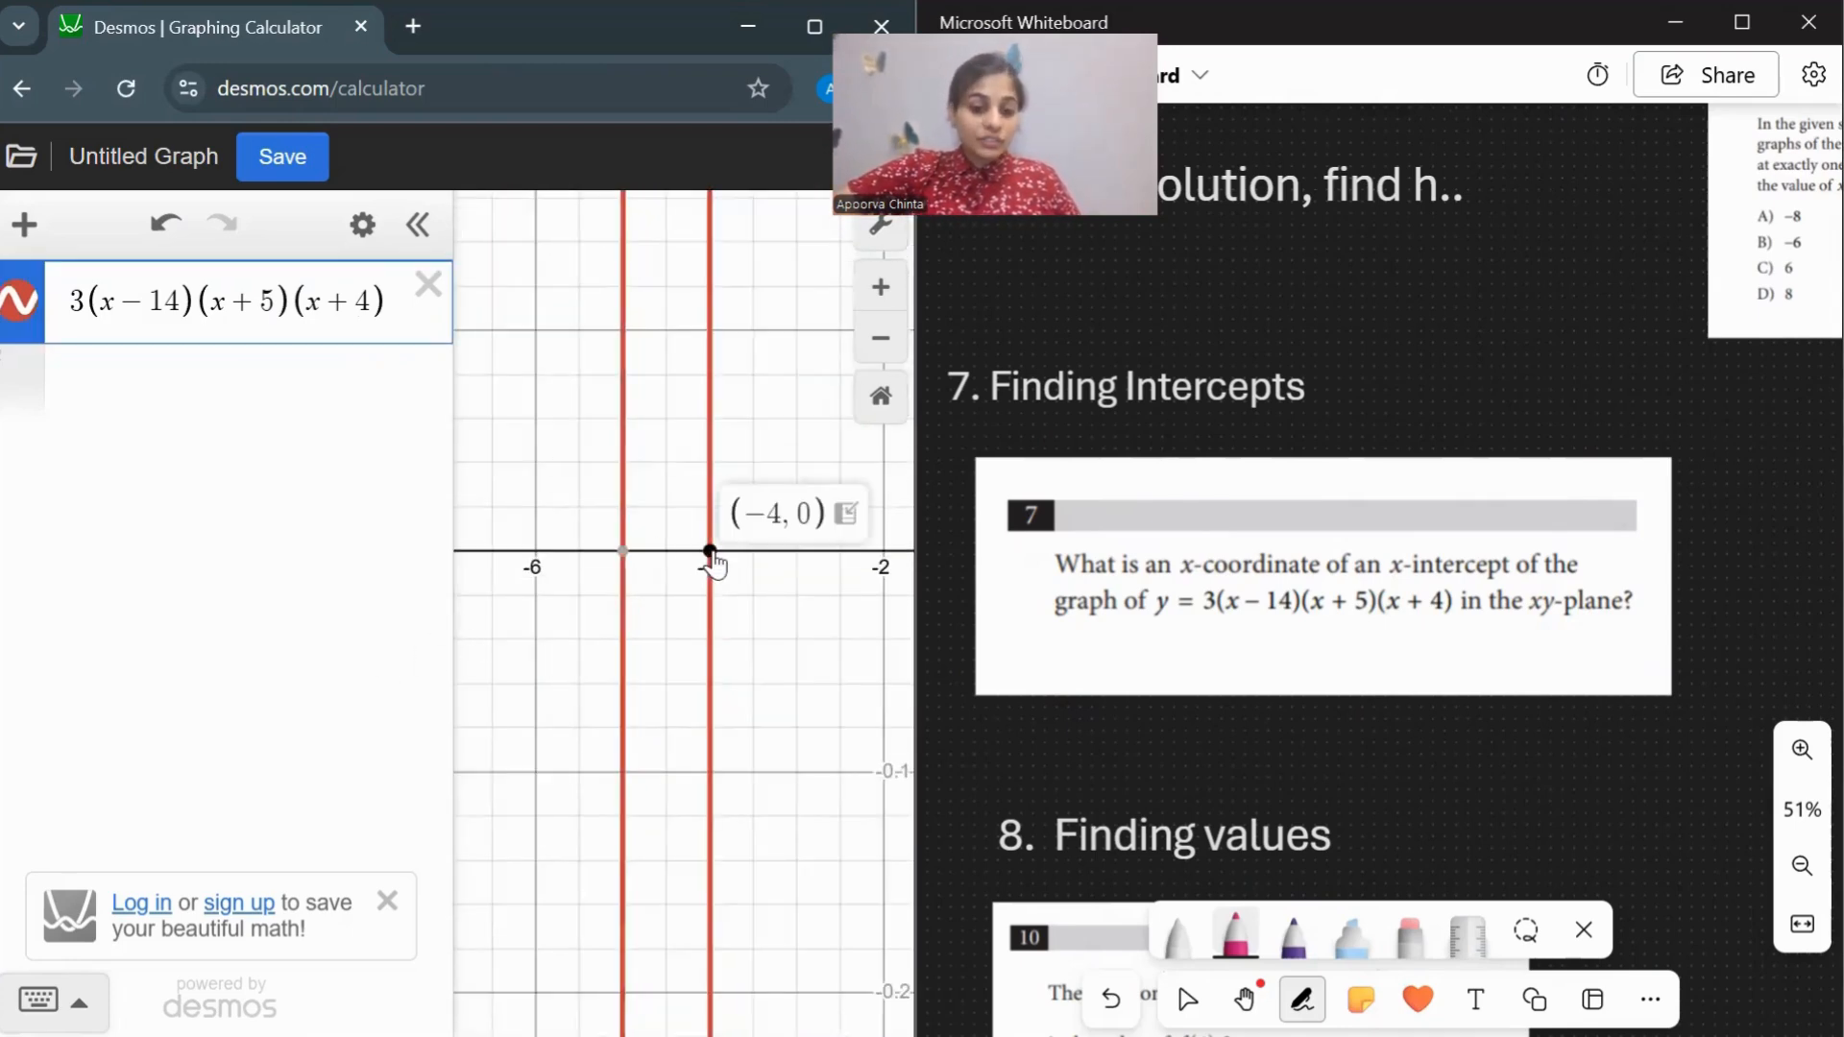
click(620, 553)
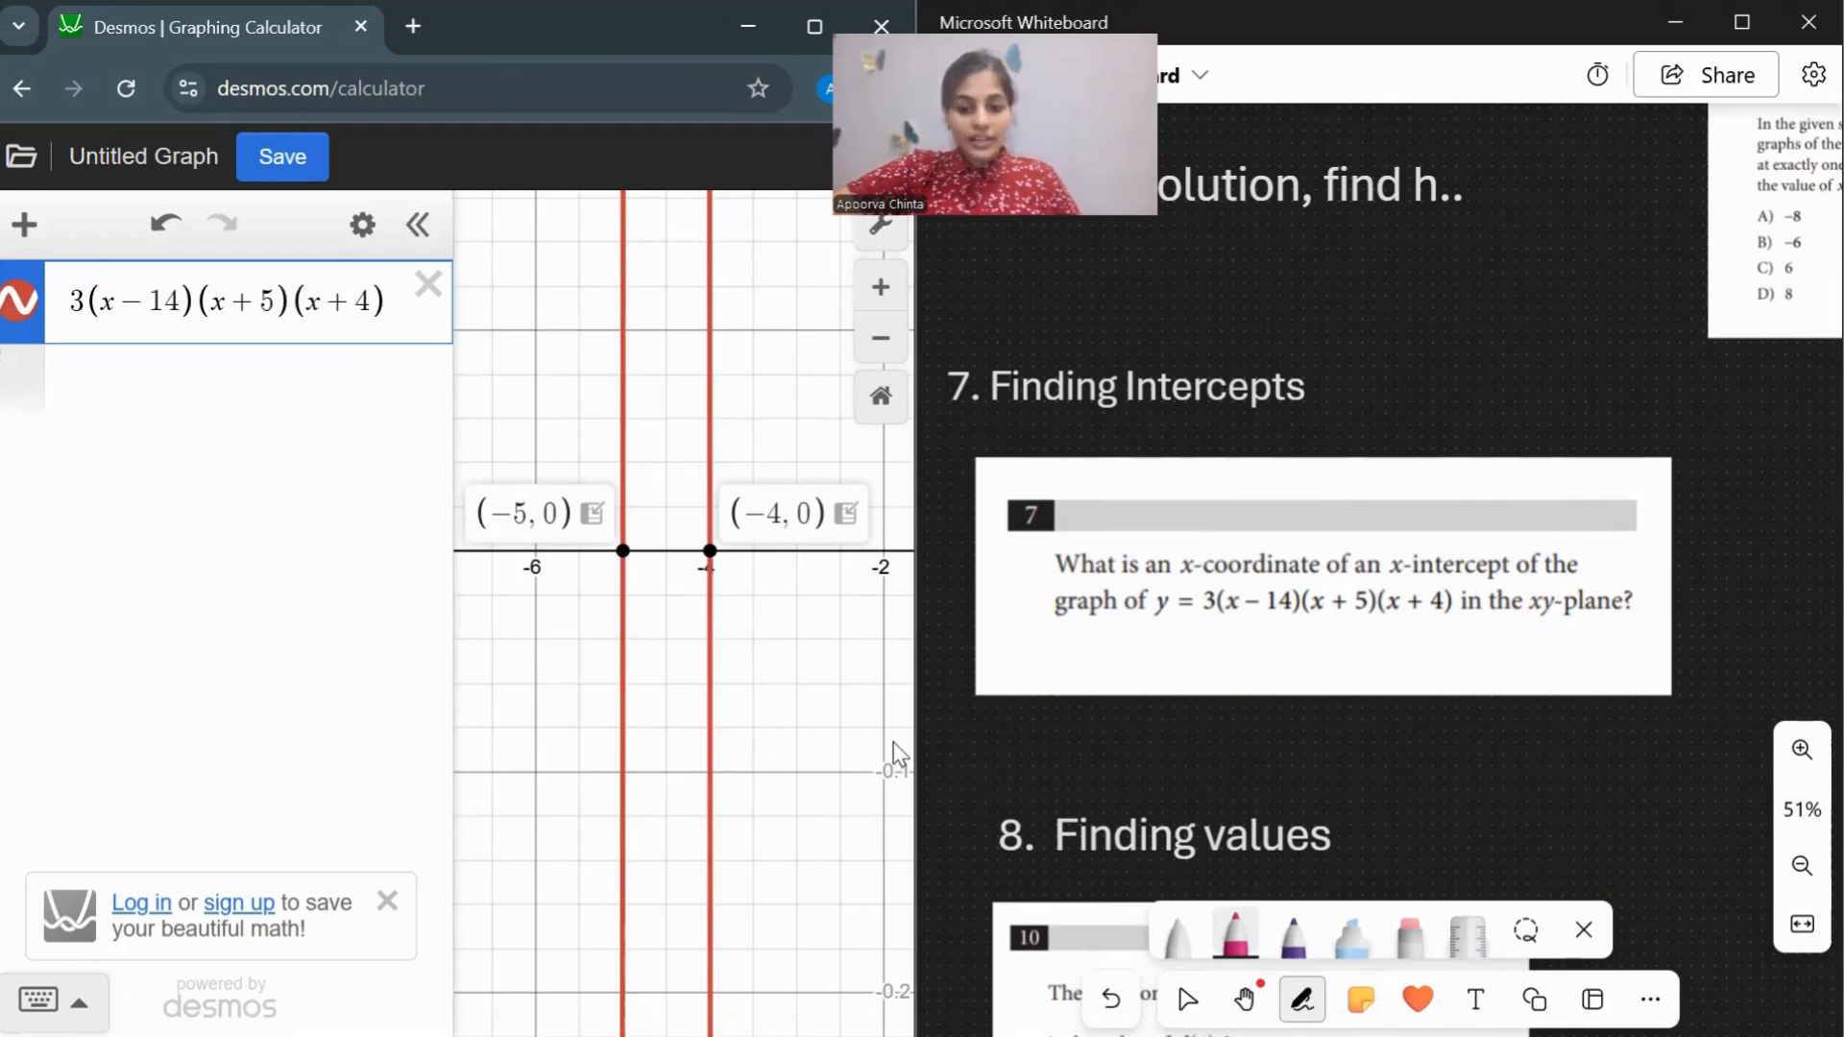
Switch the whiteboard from the pen to the selection tool and leave question 7 deselected.
click(1187, 999)
click(1390, 649)
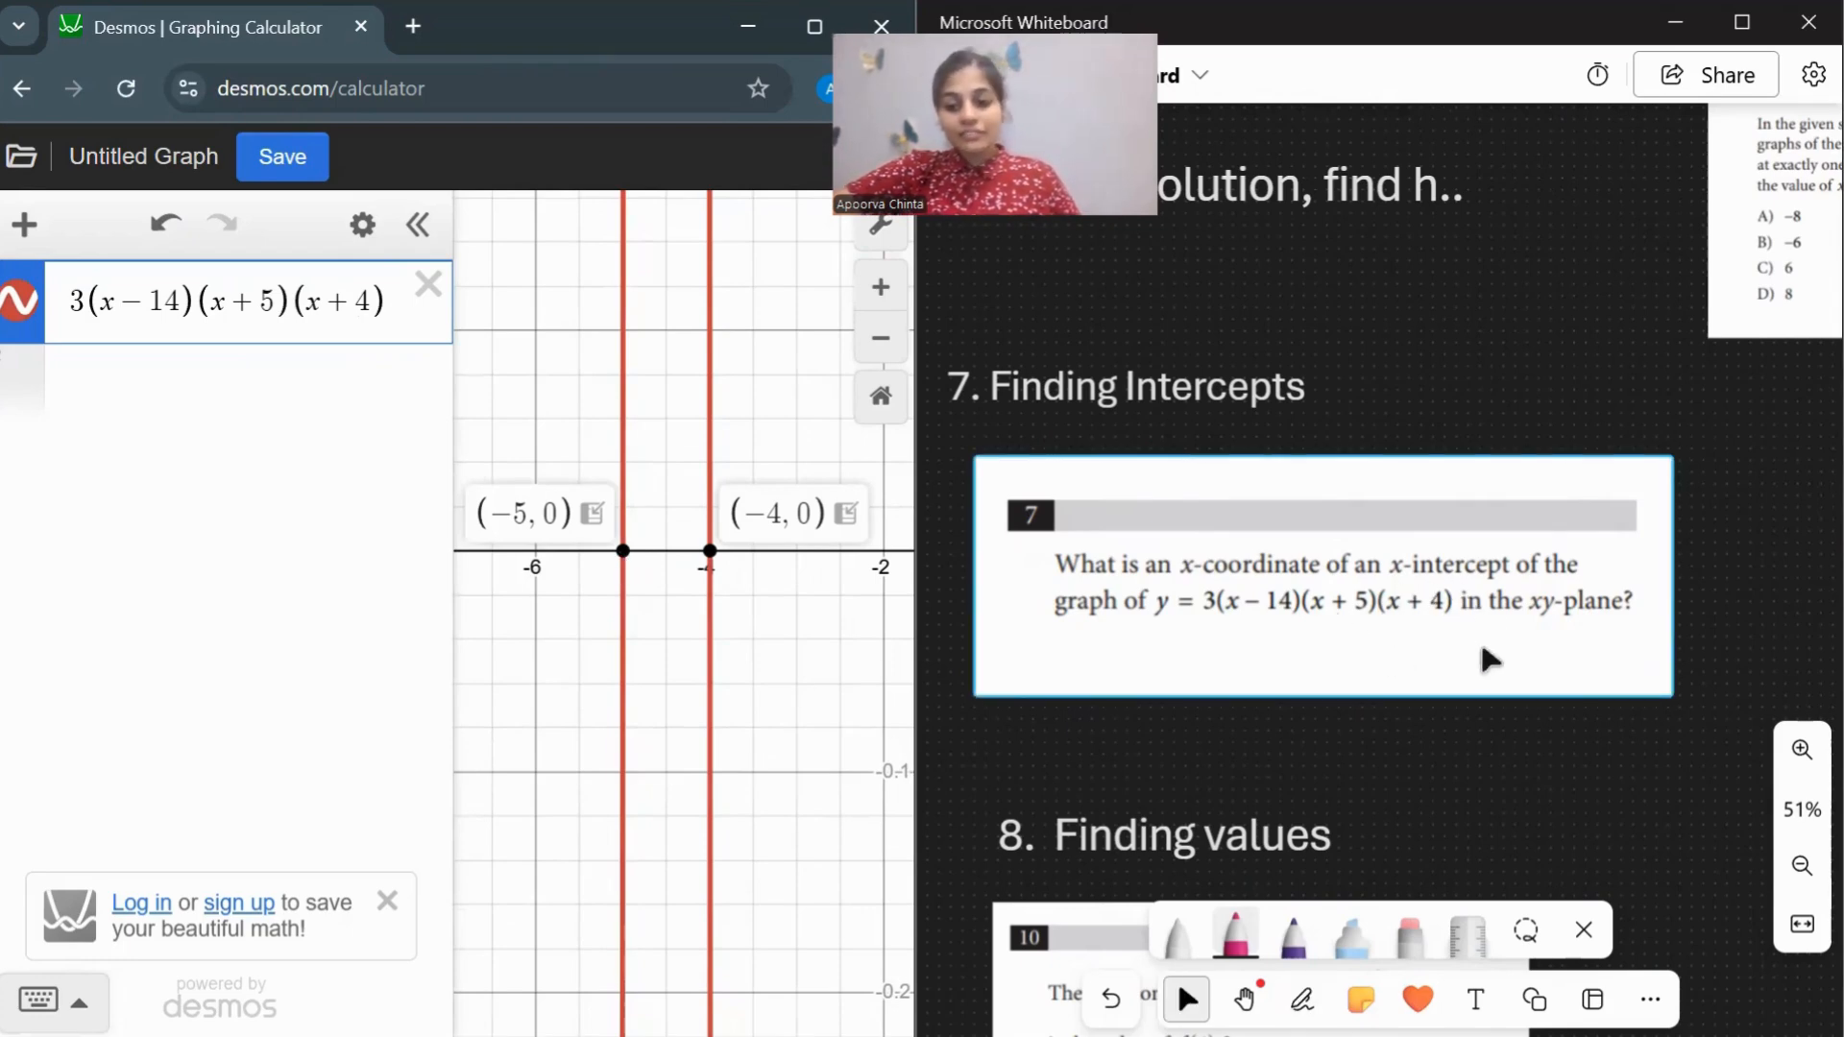
click(1477, 762)
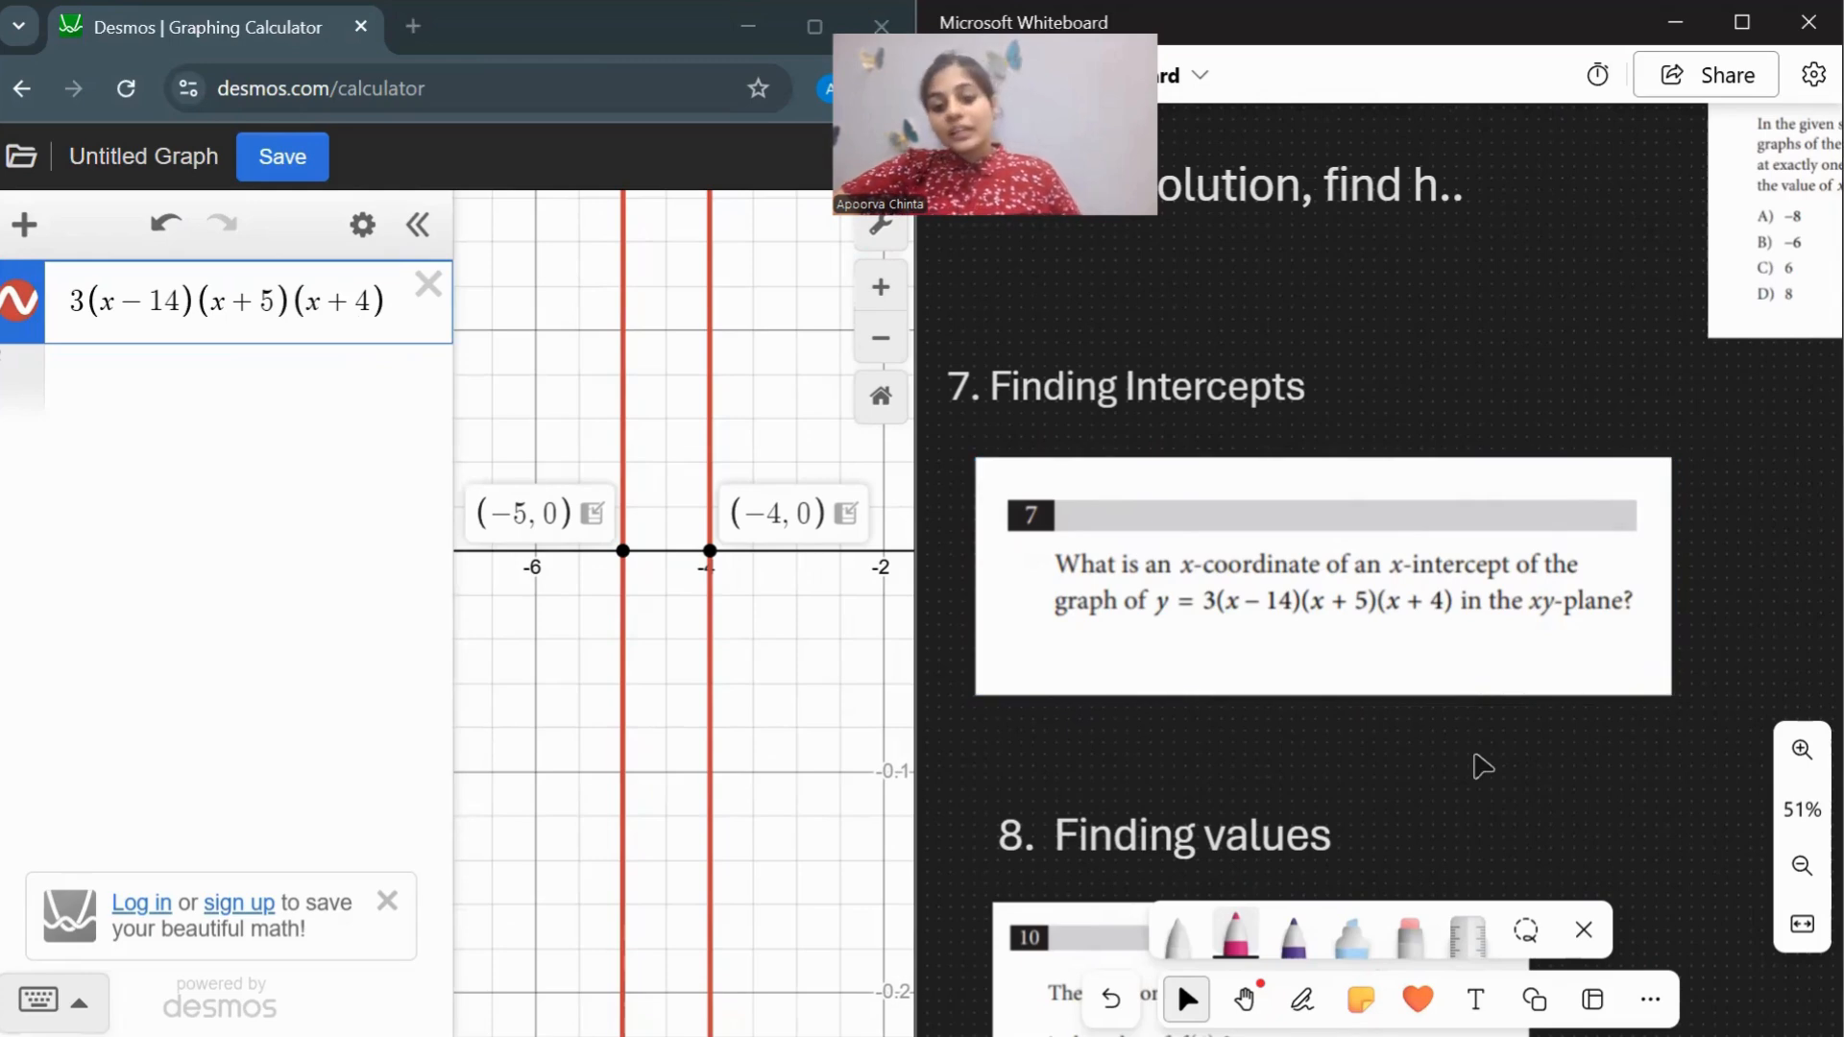
Bring question 8 under Finding values into view on the whiteboard and delete the intercepts function from Desmos.
scroll(1479, 764, down, 3)
scroll(1479, 764, right, 2)
scroll(1482, 766, right, 4)
scroll(1483, 767, down, 3)
scroll(1482, 766, left, 5)
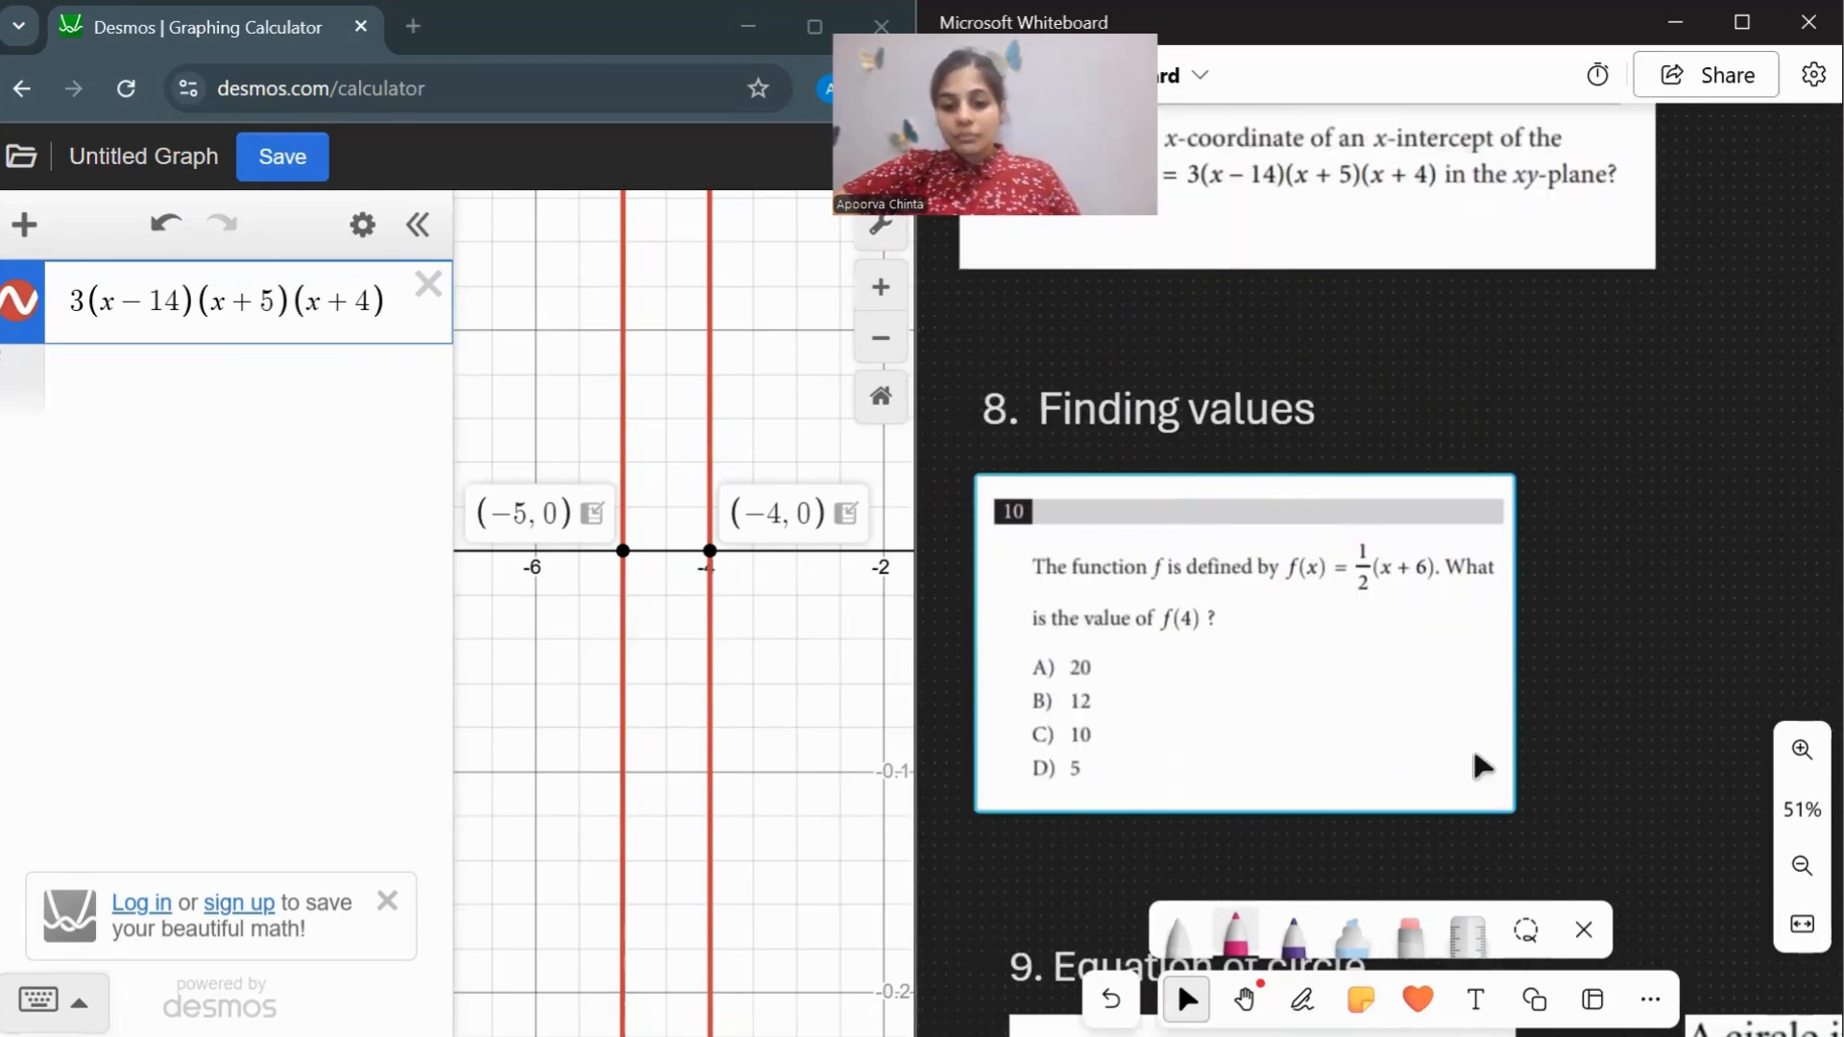
click(430, 300)
click(429, 300)
click(1202, 568)
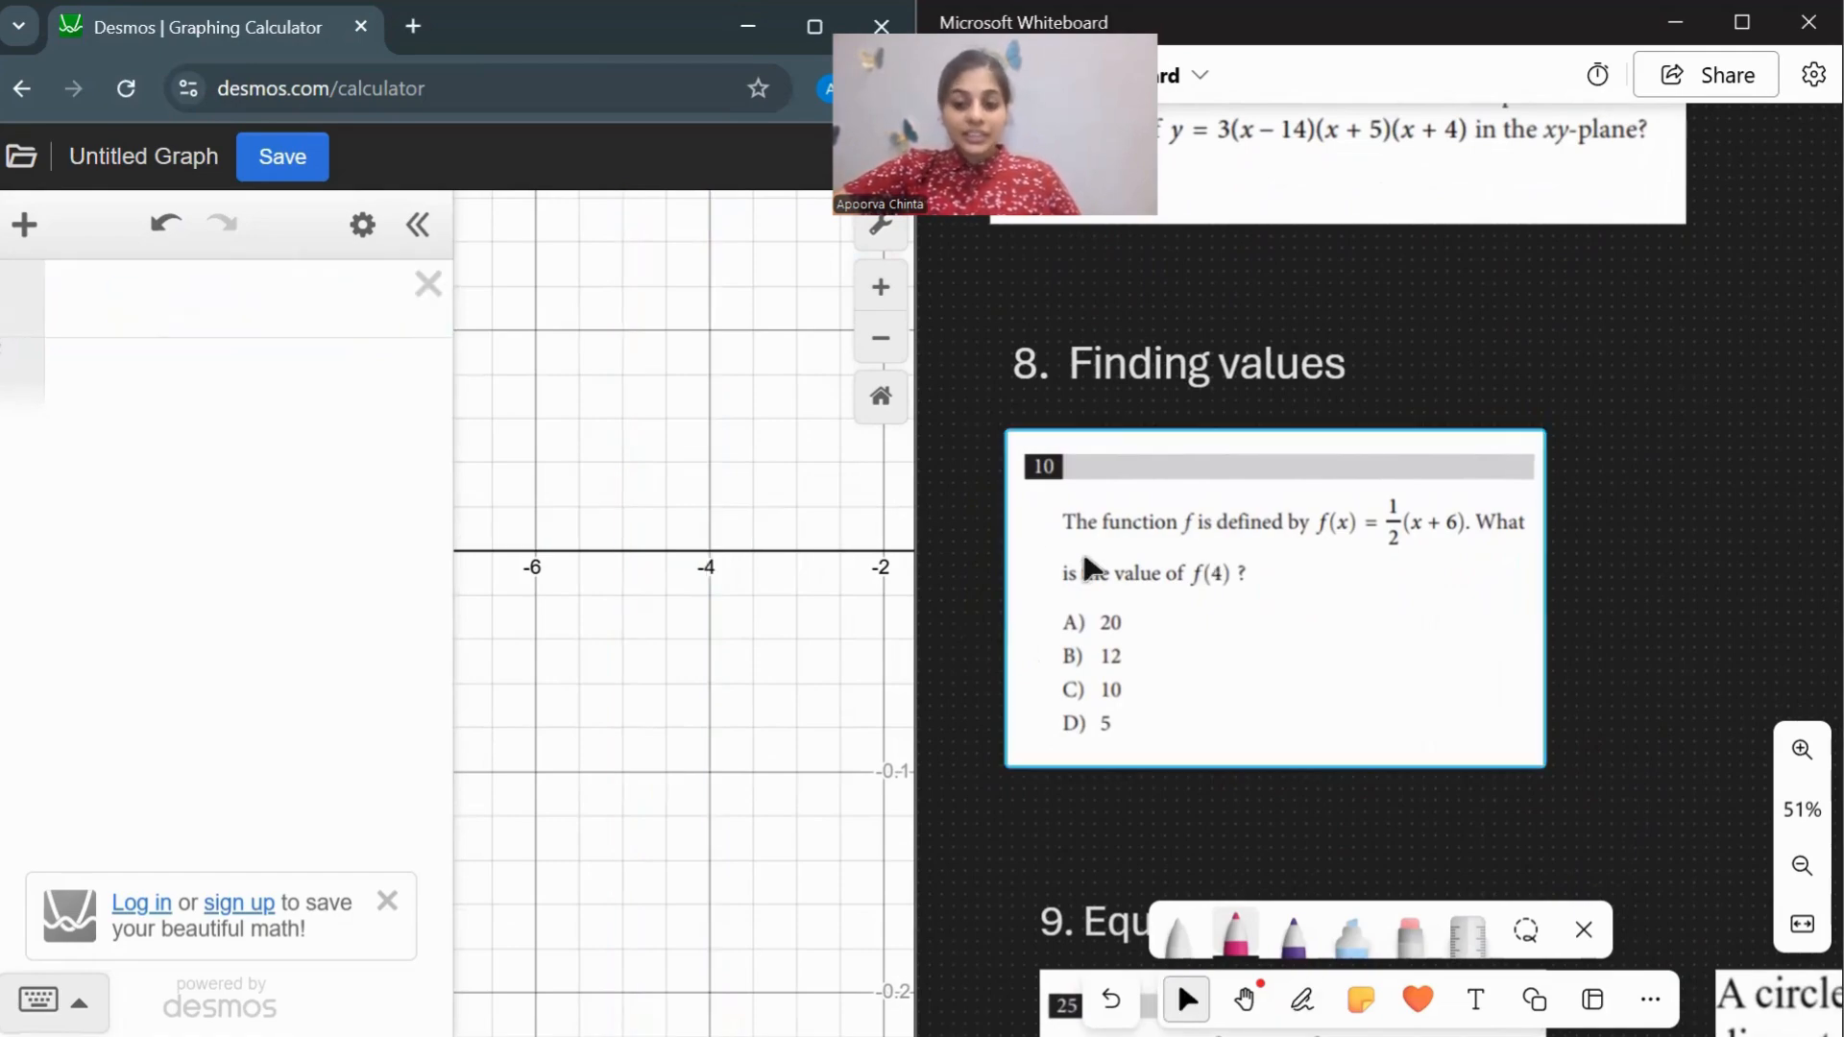
Enter the function f(x) = 1/2(x + 6) in Desmos.
click(242, 310)
text(f(x)=)
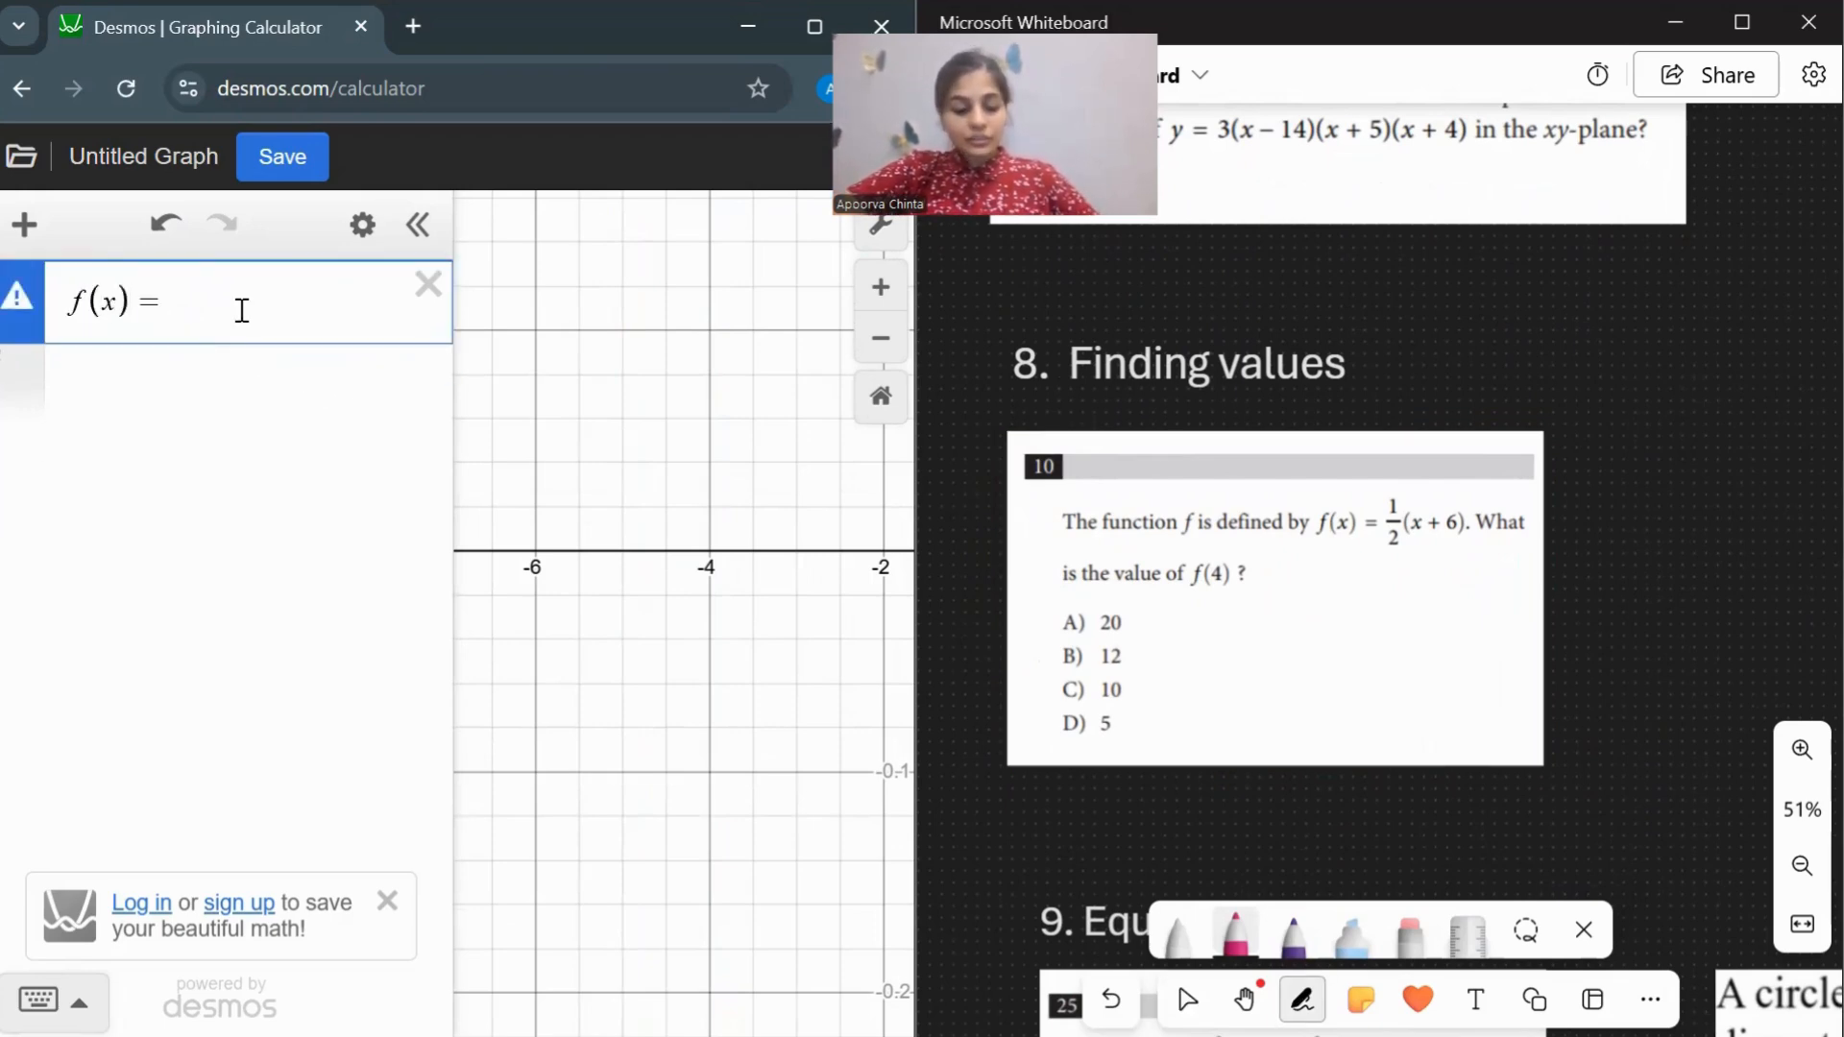
text(1/2)
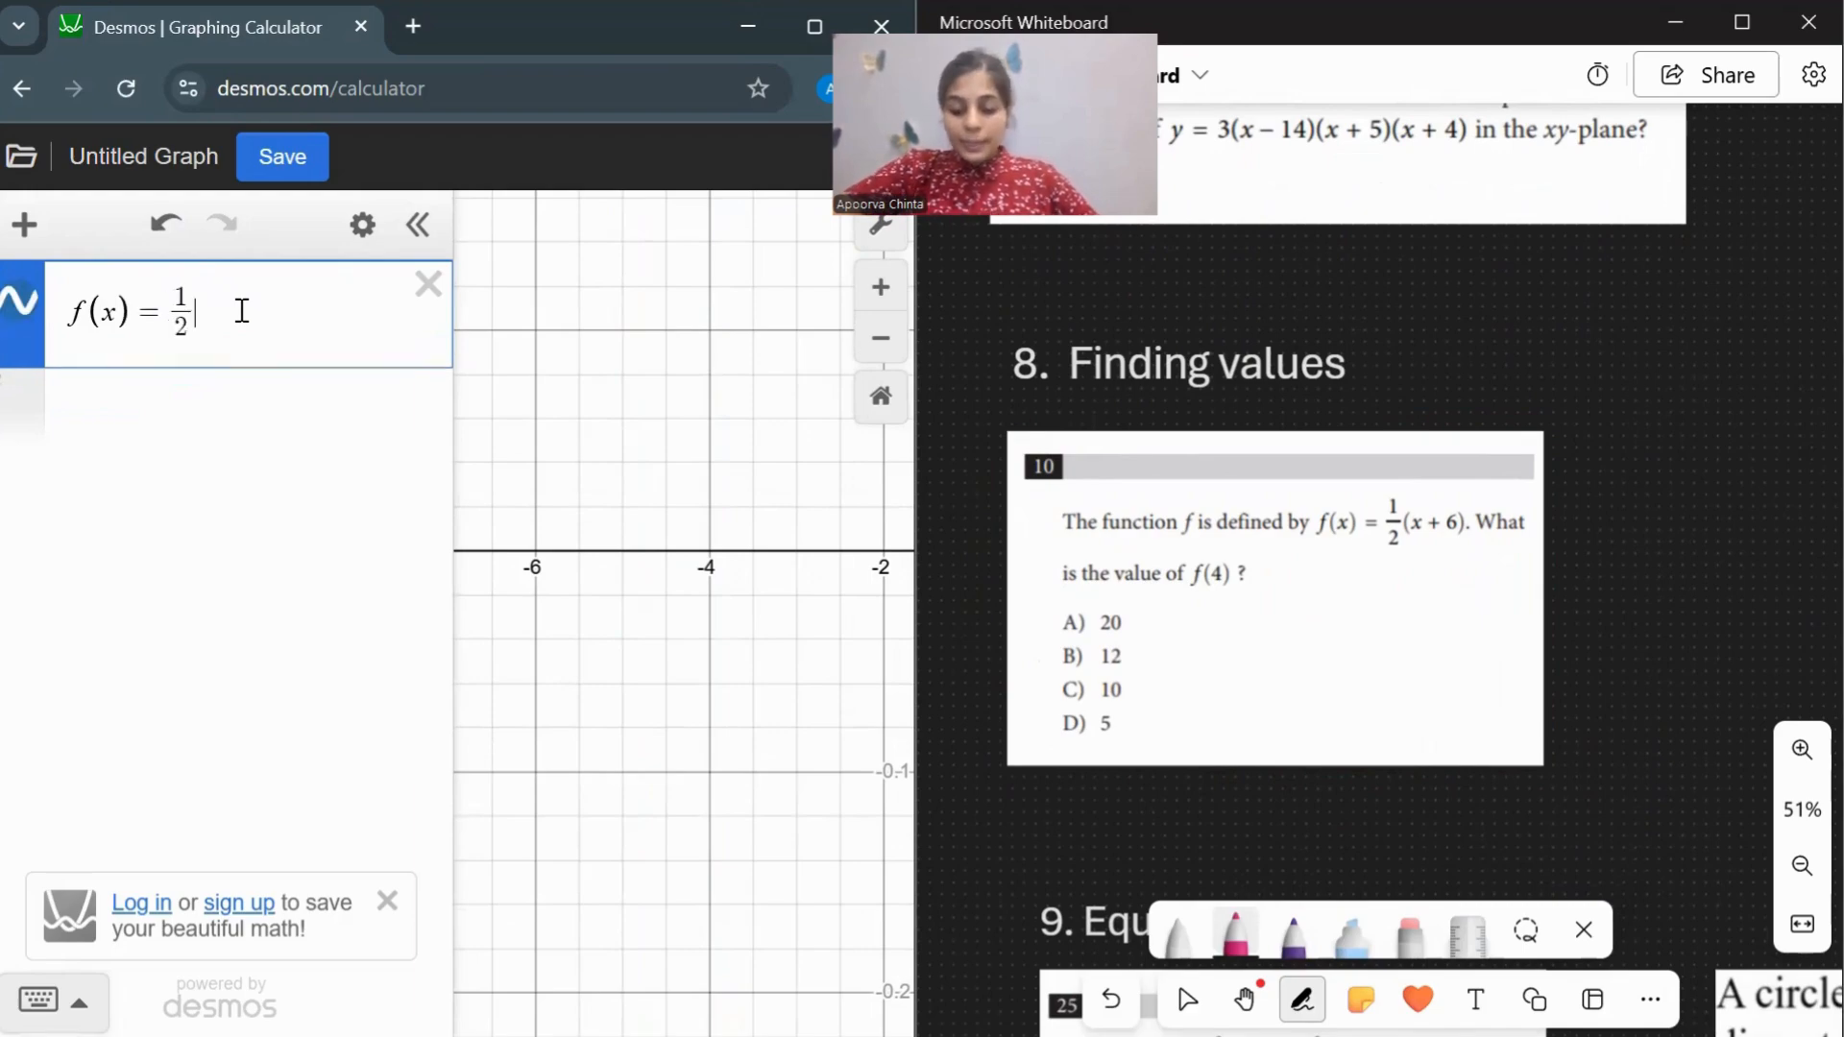
key(Right)
text((x )
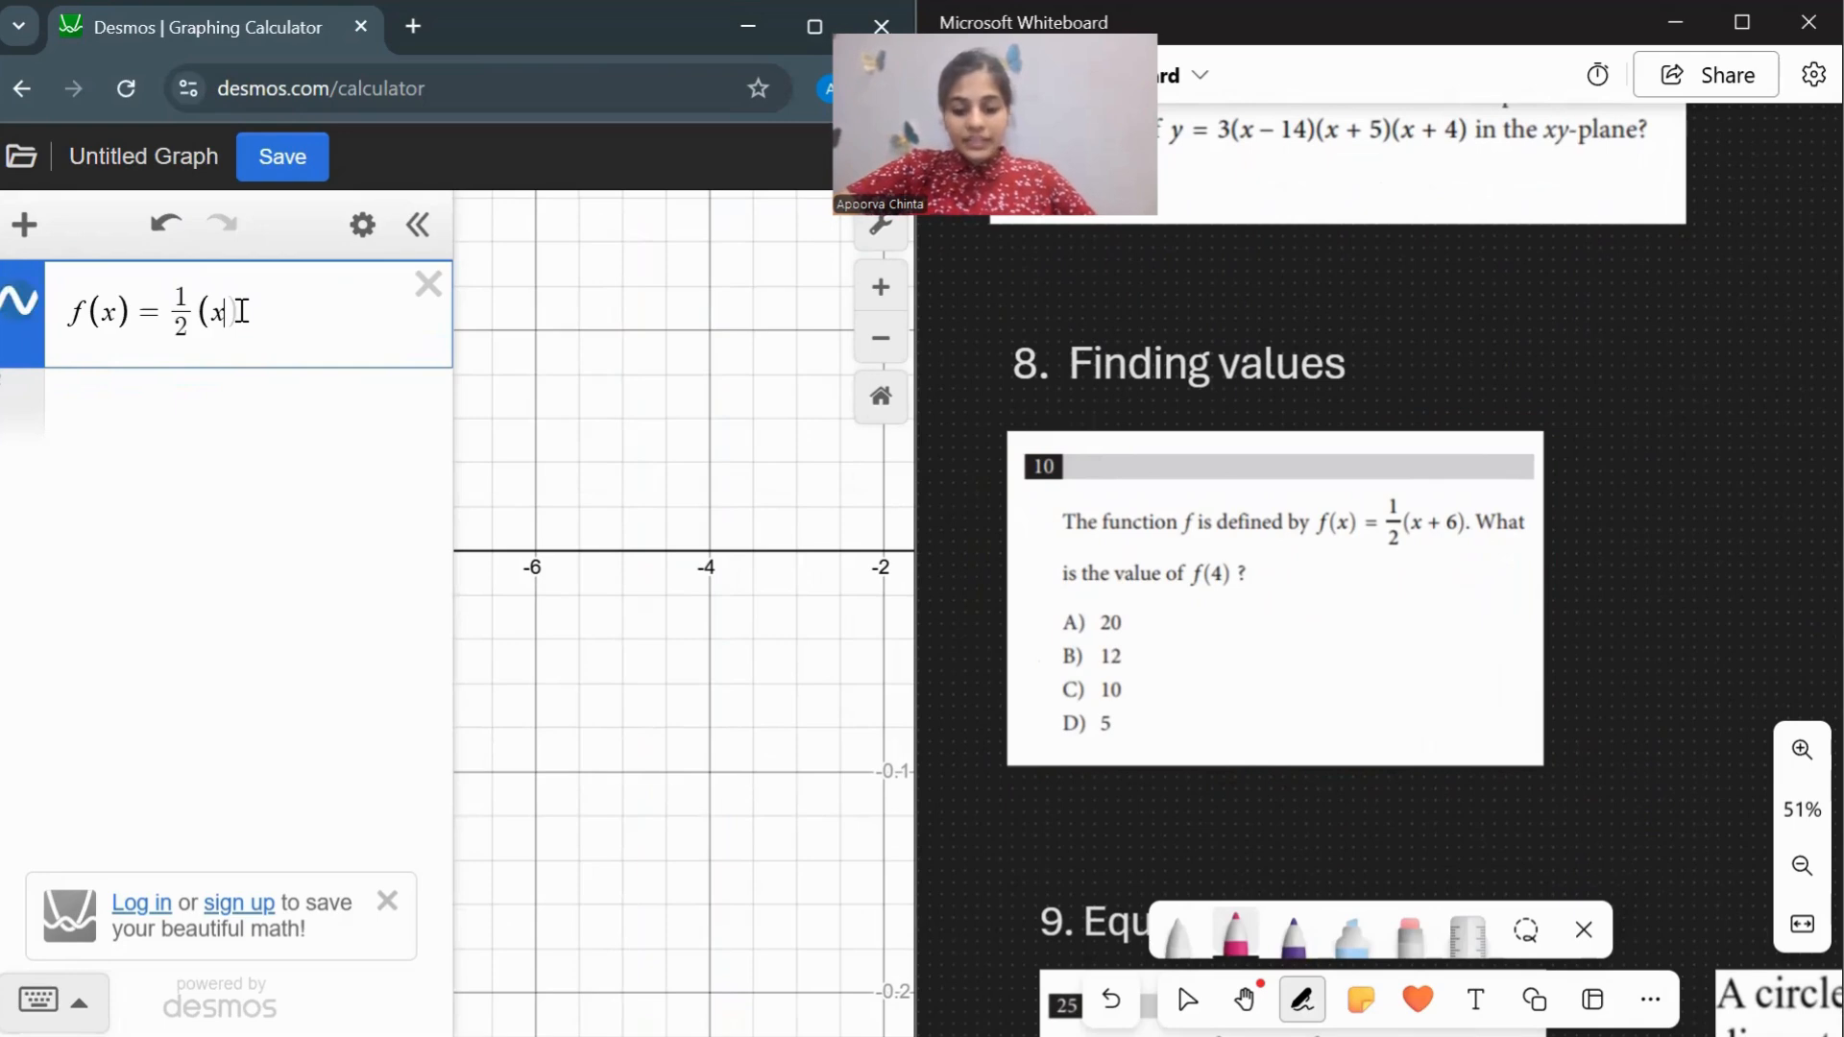
text(+ 6))
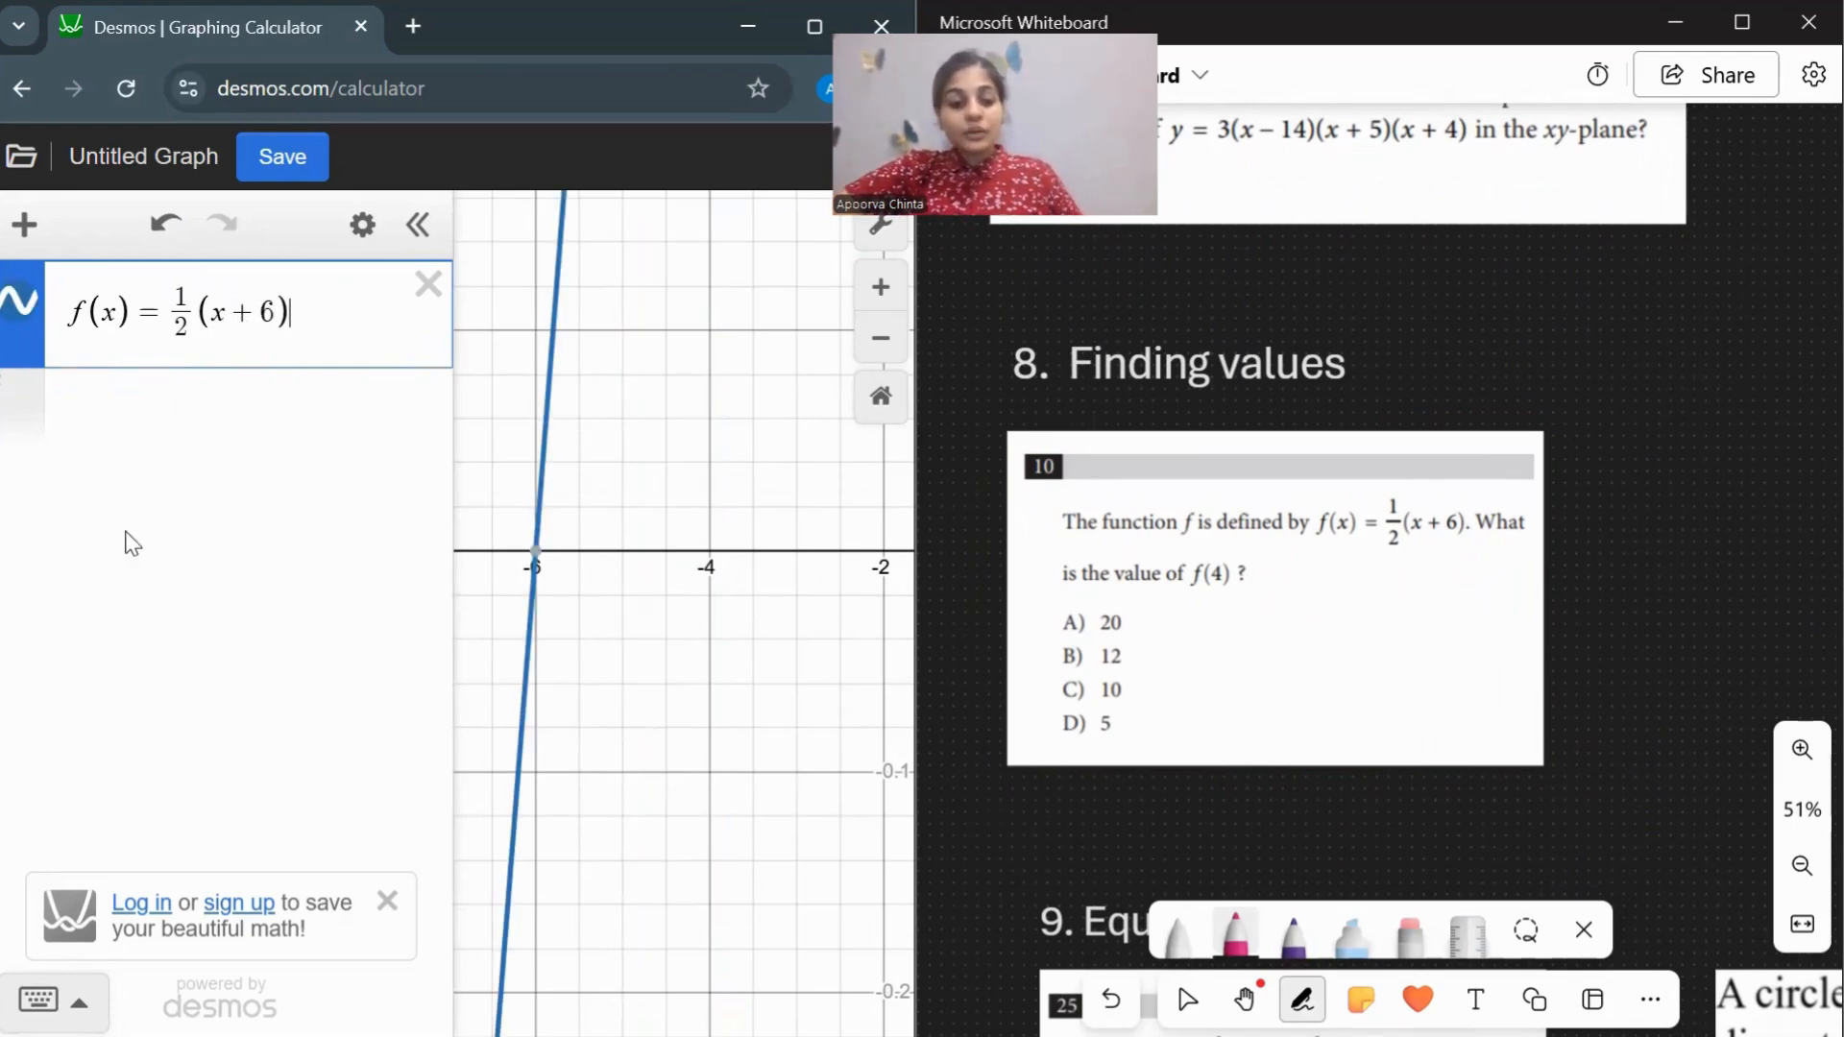
Evaluate f(4) on a new expression line in Desmos to answer question 8.
click(193, 403)
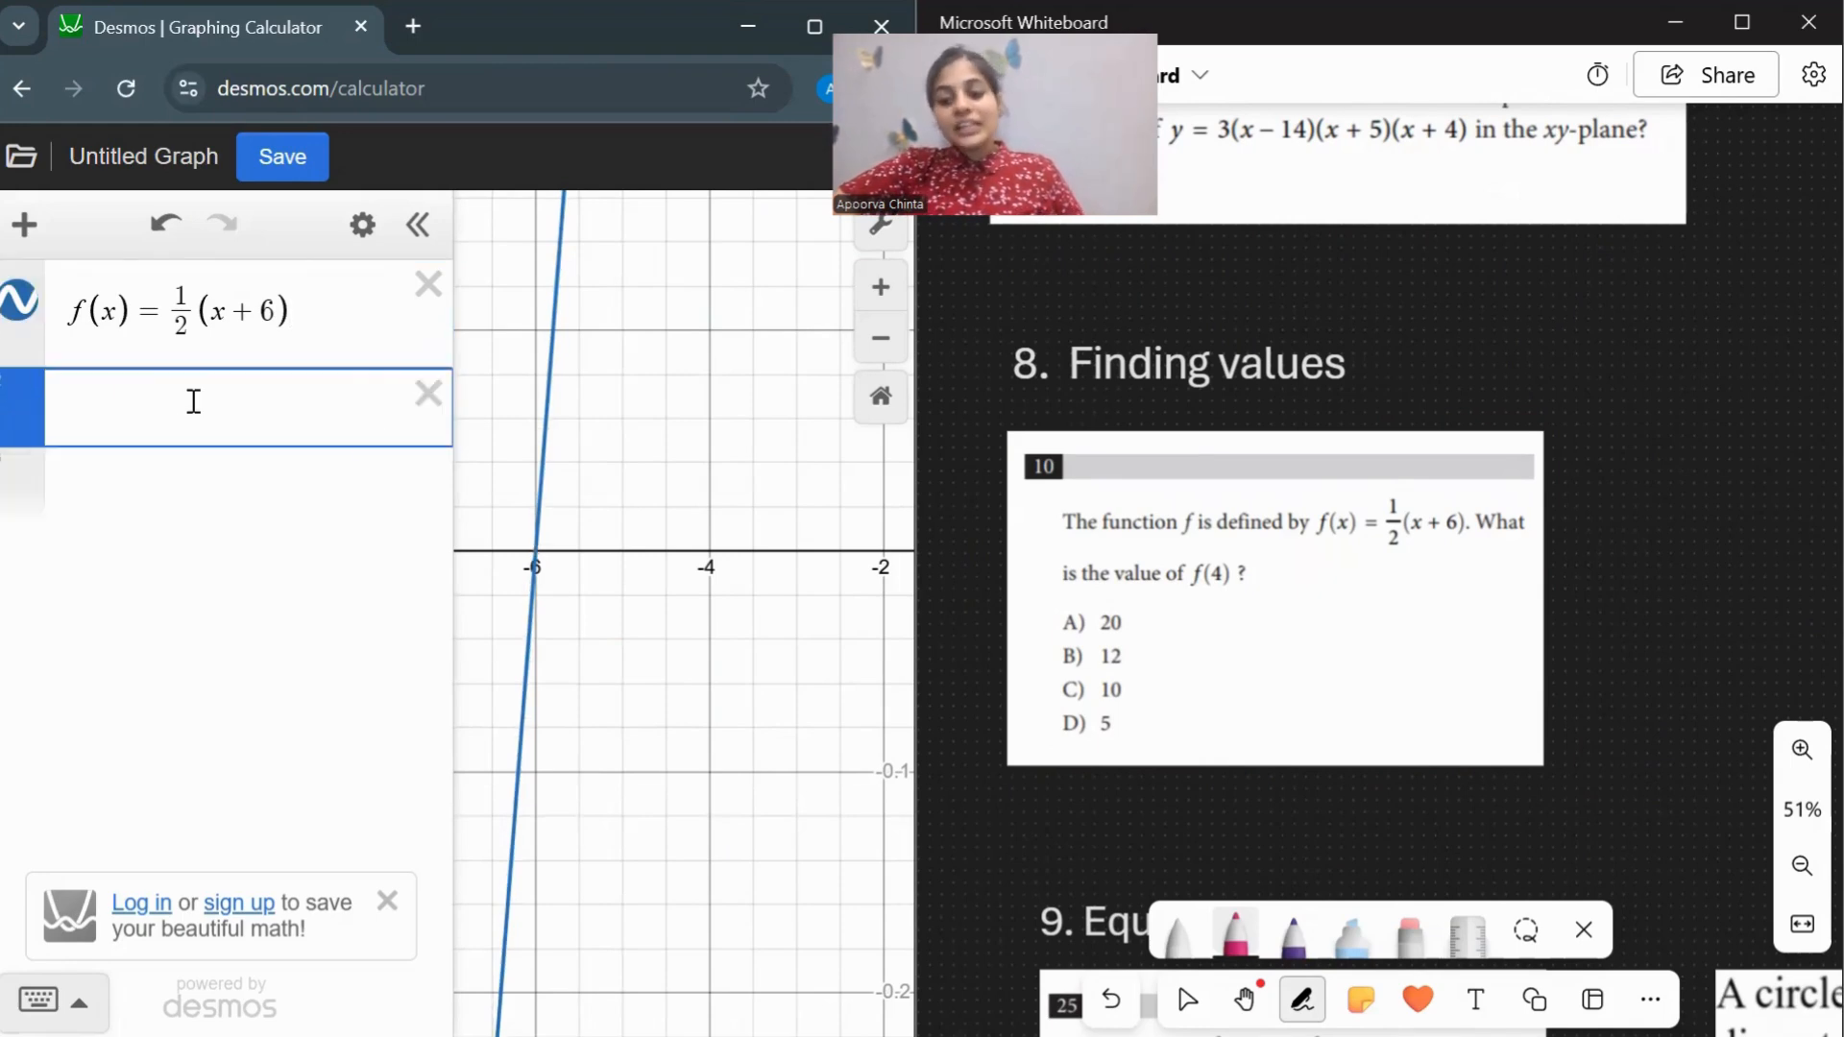
click(1187, 998)
click(1220, 609)
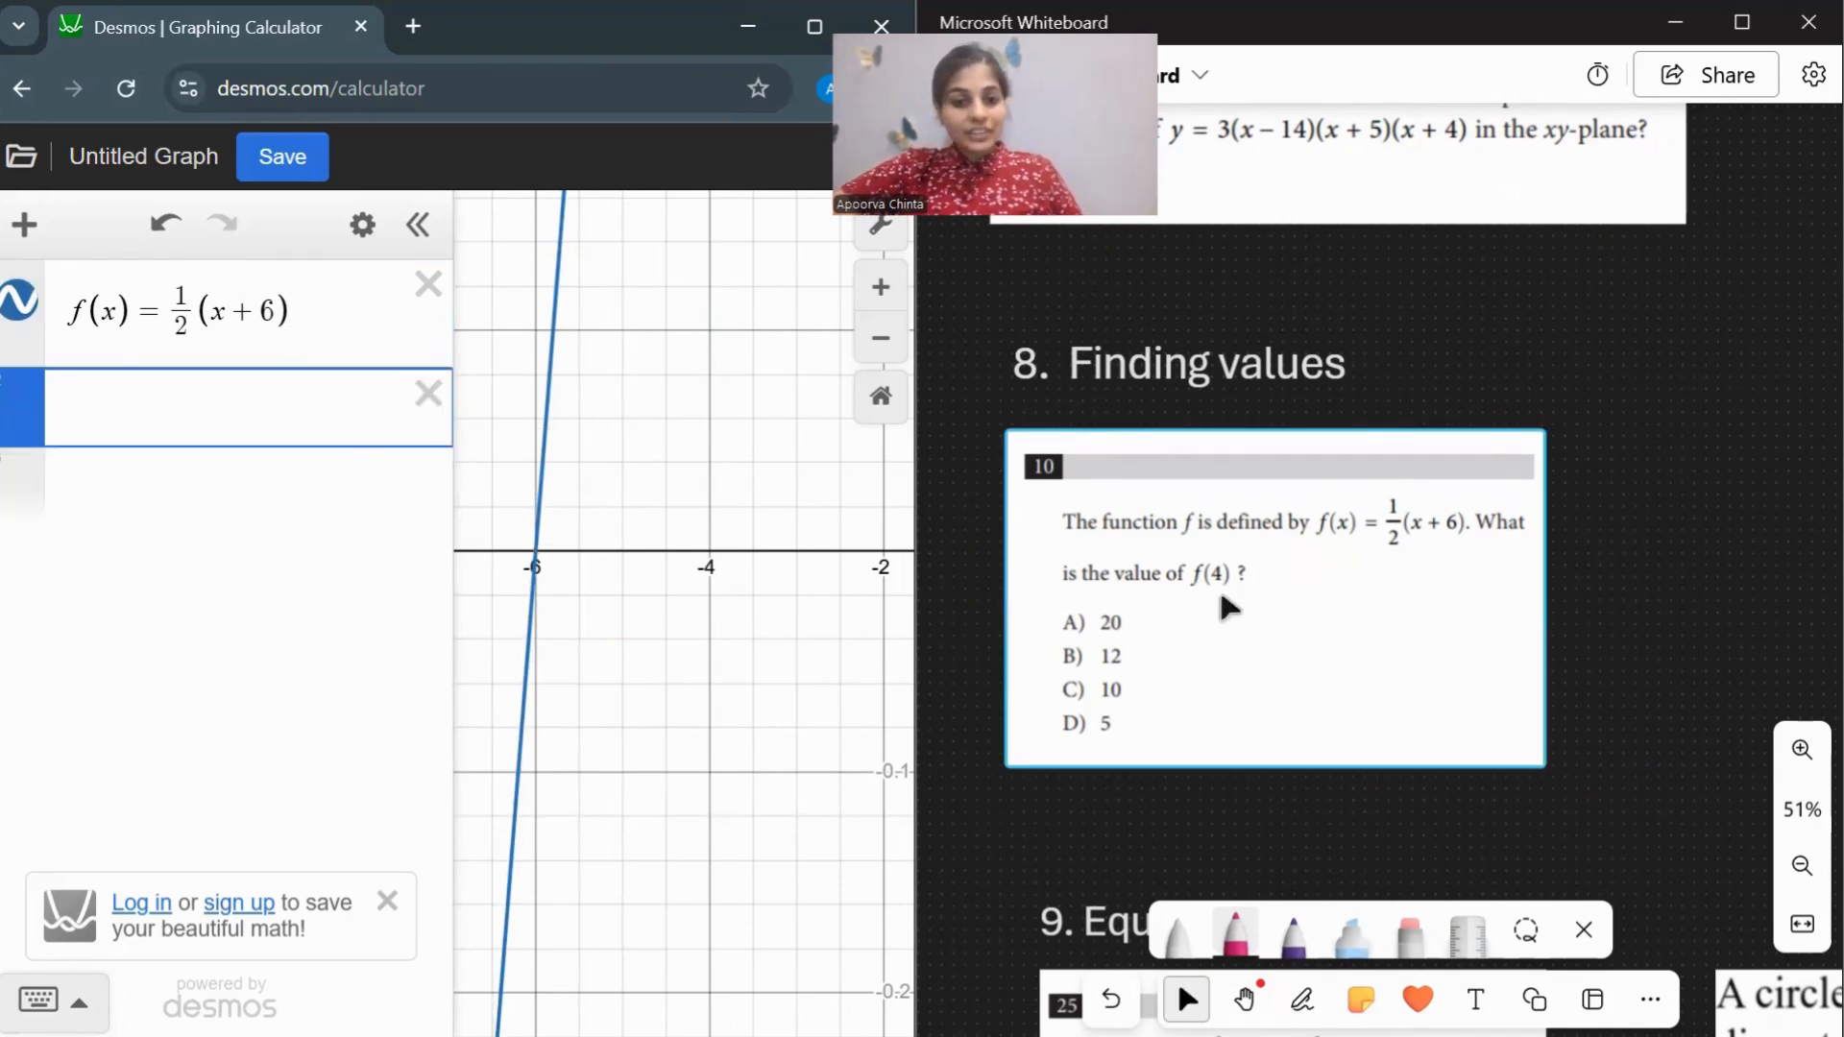
click(482, 455)
text(f(4))
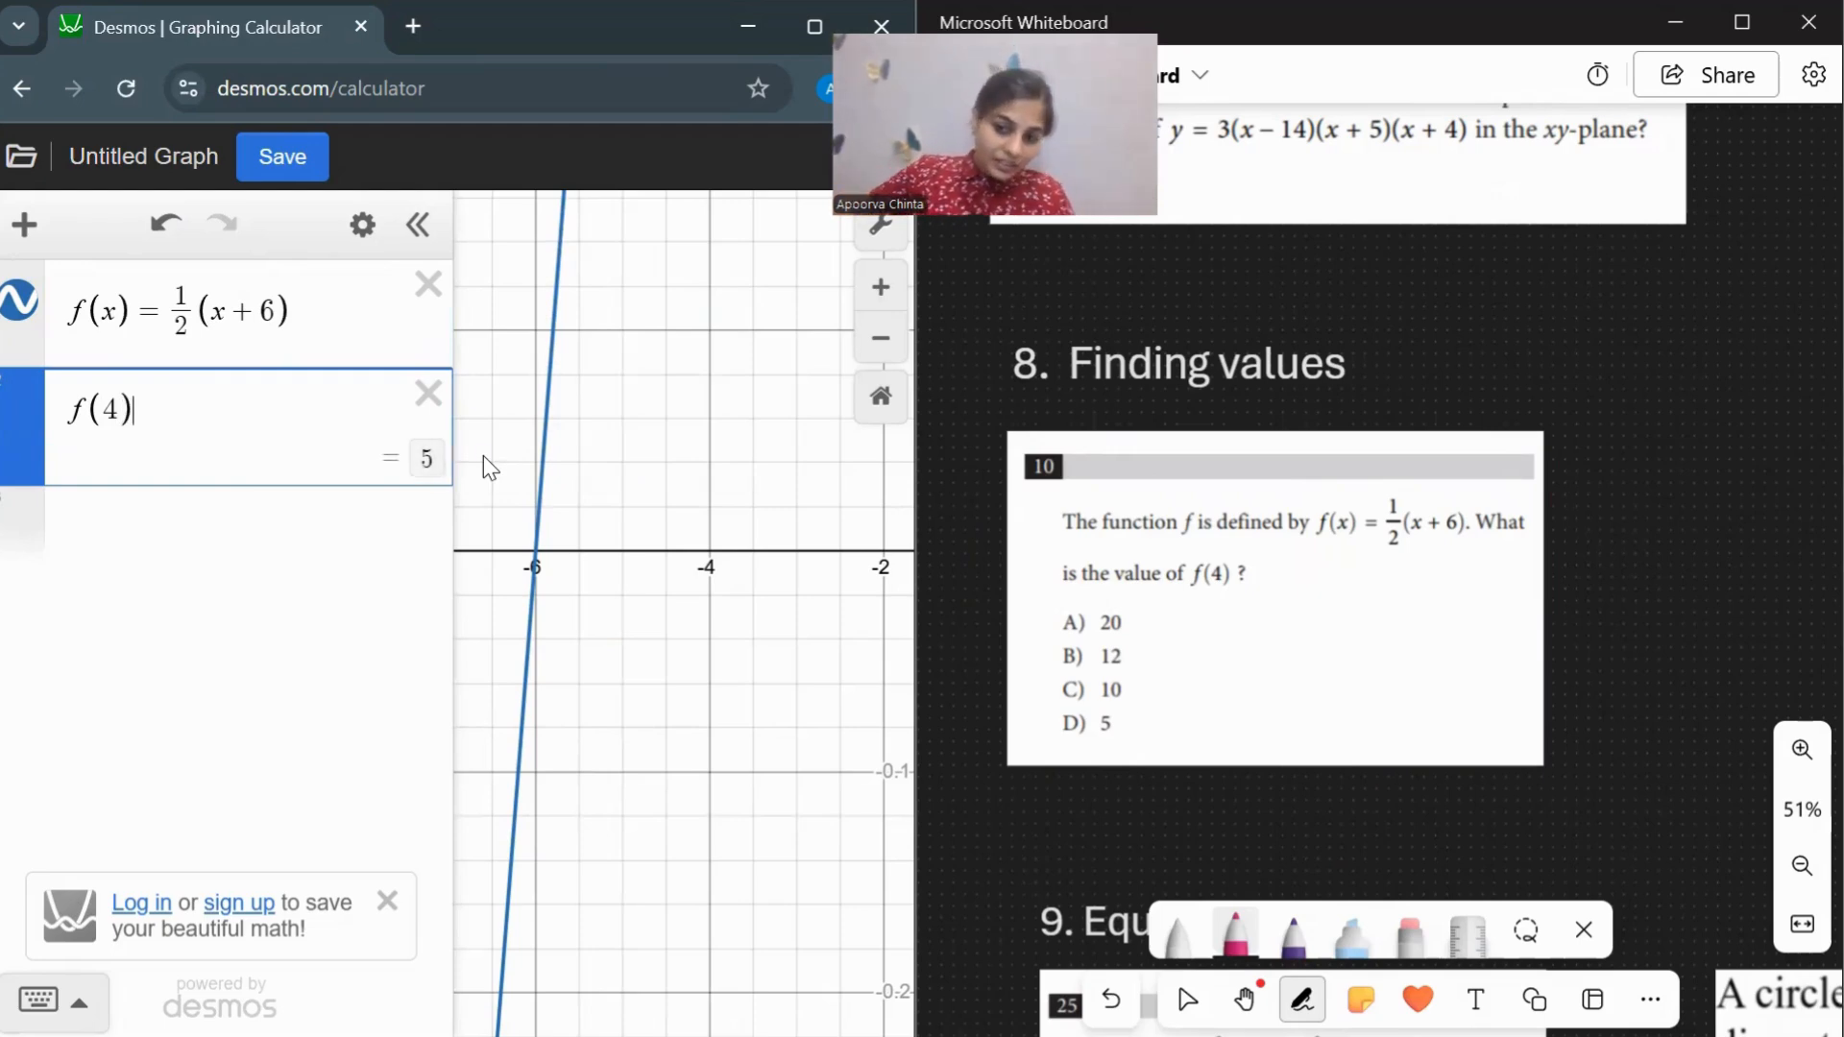
Handwrite the check x = 4, 1/2(4 + 6) = 10/2 = 5 beside question 8 and tick answer D.
drag(1523, 401, 1548, 416)
mouse_move(1547, 401)
mouse_down()
mouse_move(1527, 418)
mouse_move(1574, 408)
mouse_up()
mouse_move(1566, 414)
mouse_down()
mouse_move(1606, 407)
mouse_move(1624, 485)
mouse_up()
drag(1607, 501, 1624, 518)
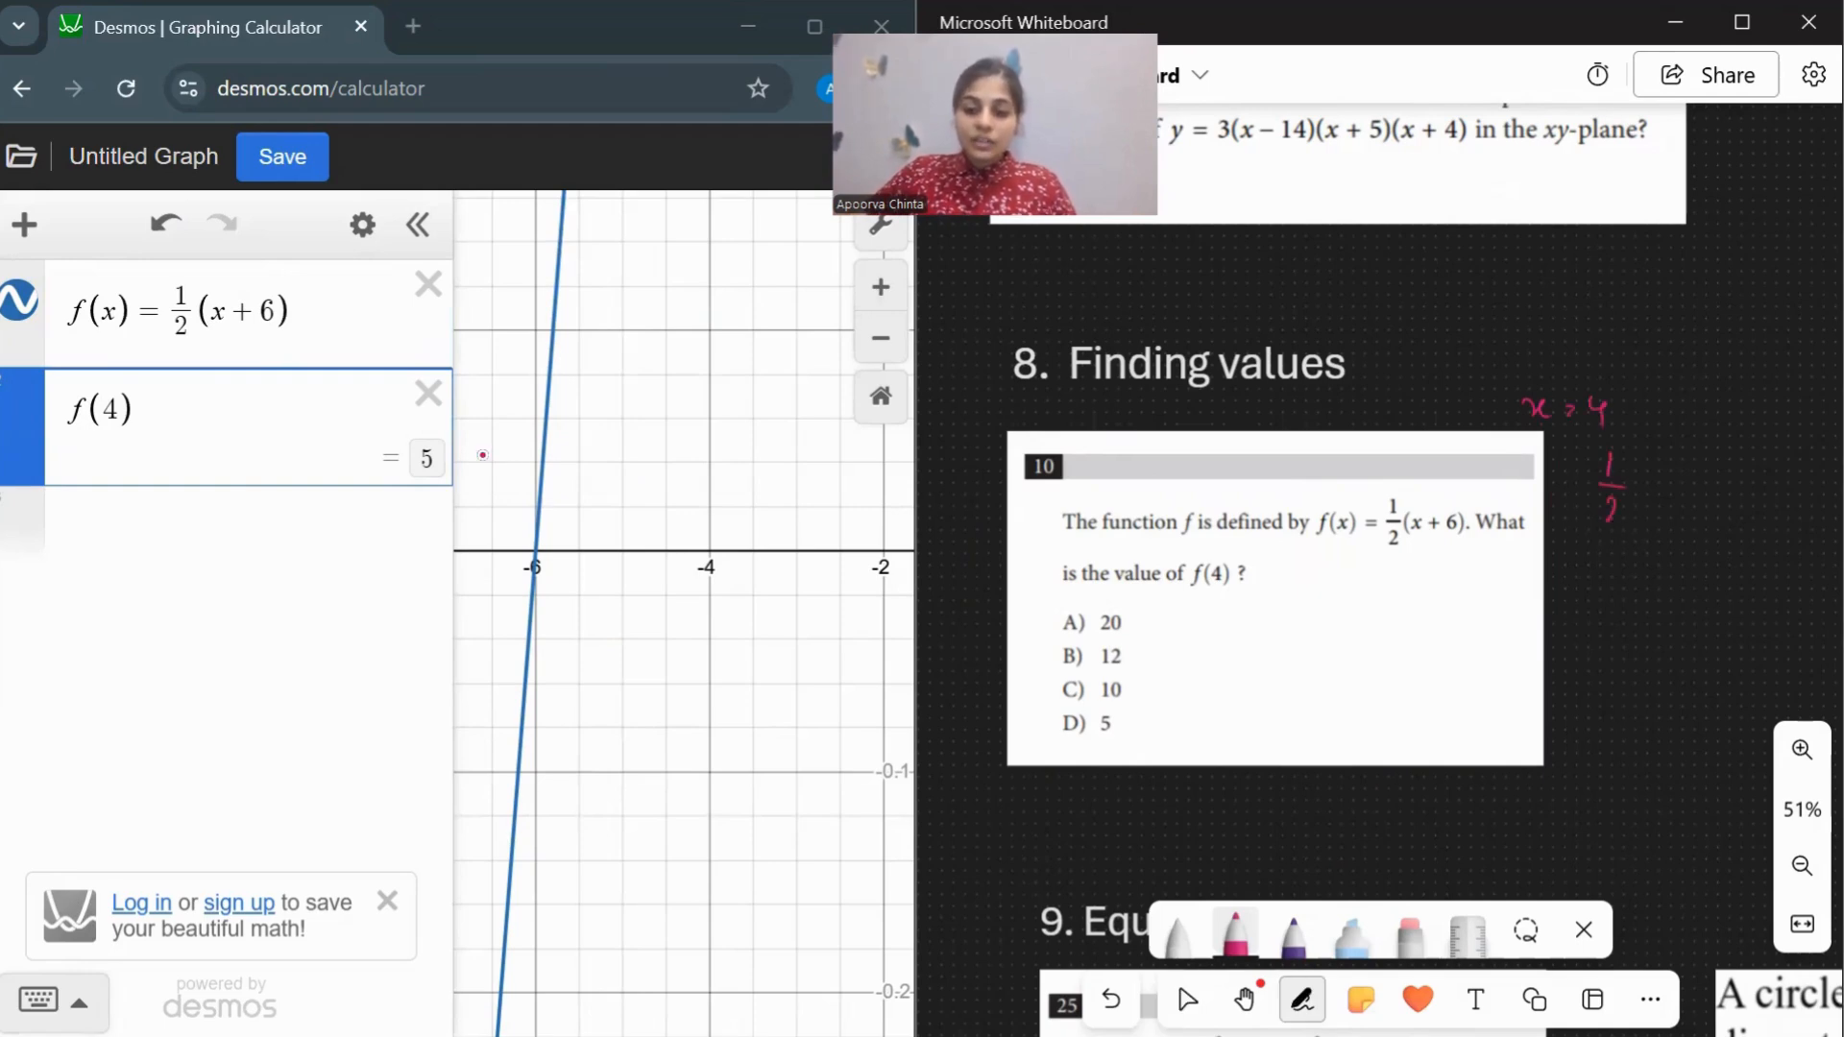
mouse_move(1649, 457)
mouse_down()
mouse_move(1648, 496)
mouse_move(1673, 477)
mouse_move(1693, 495)
mouse_up()
mouse_move(1728, 468)
mouse_down()
mouse_move(1745, 503)
mouse_move(1772, 479)
mouse_up()
drag(1764, 488, 1771, 488)
drag(1806, 473, 1784, 563)
drag(1801, 555, 1792, 573)
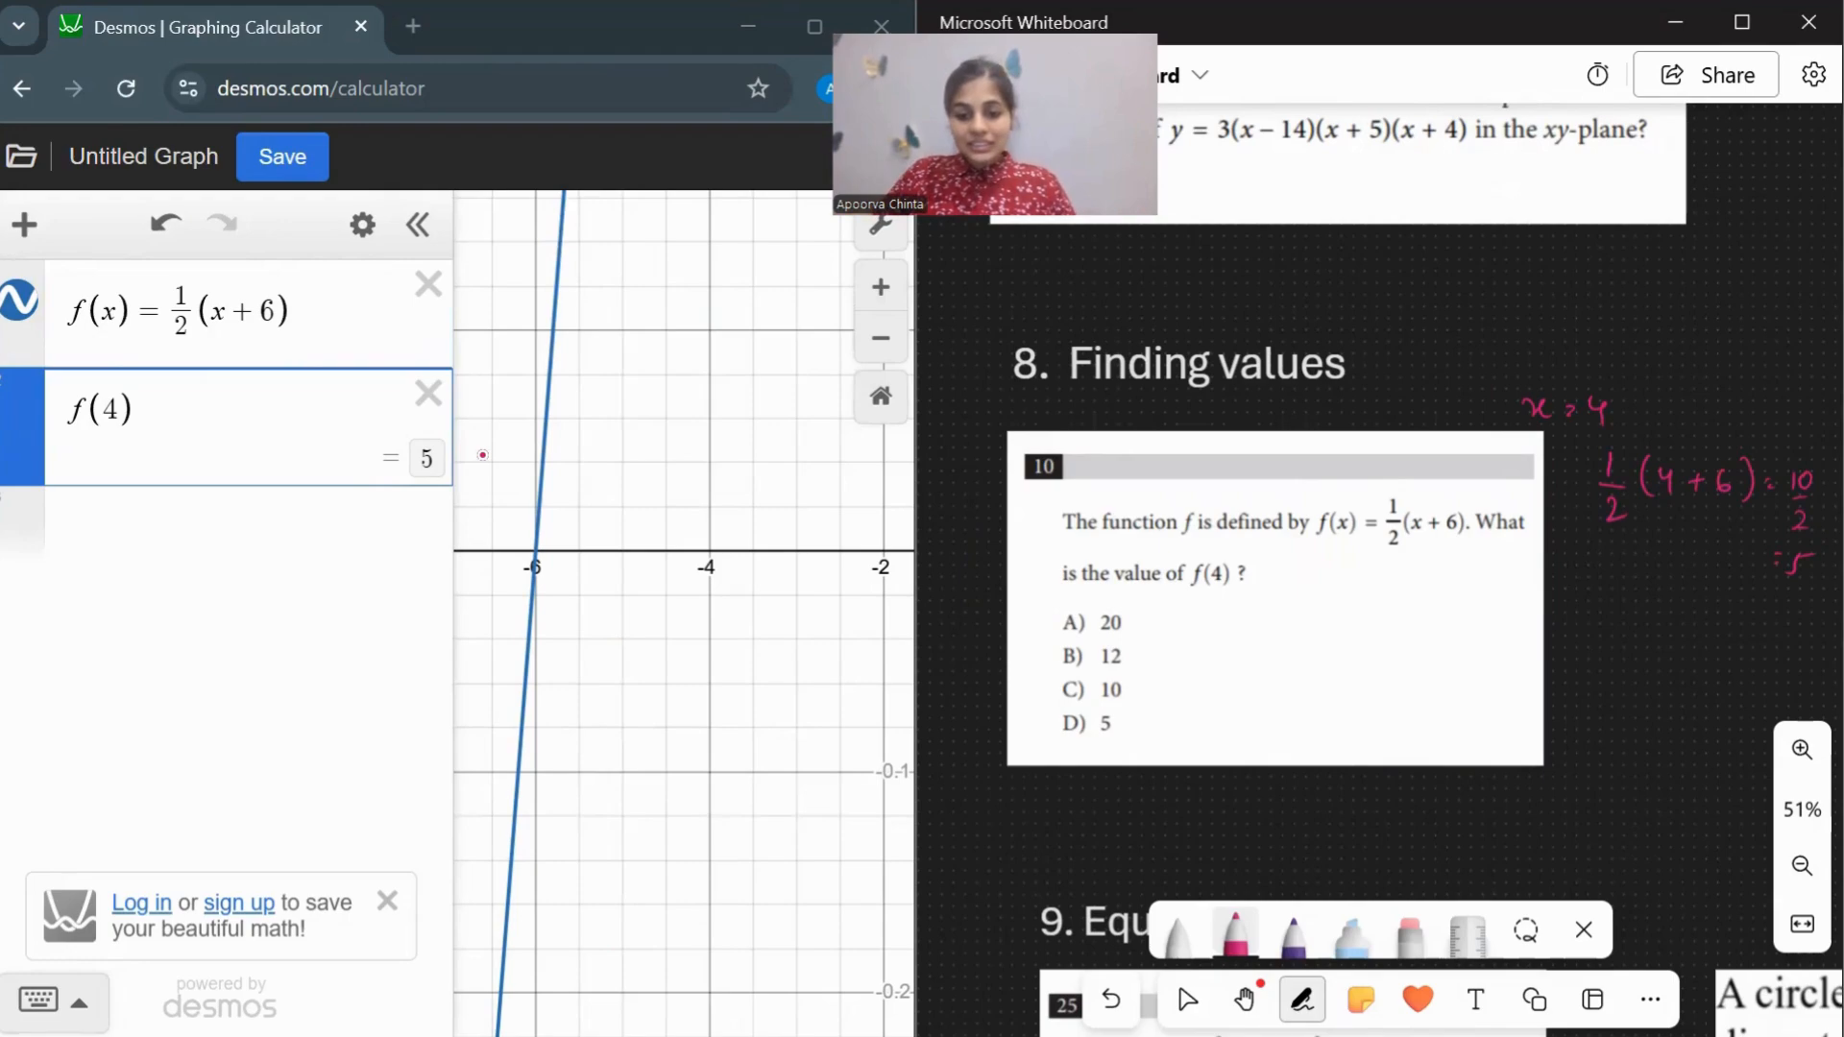
drag(1046, 727, 1108, 702)
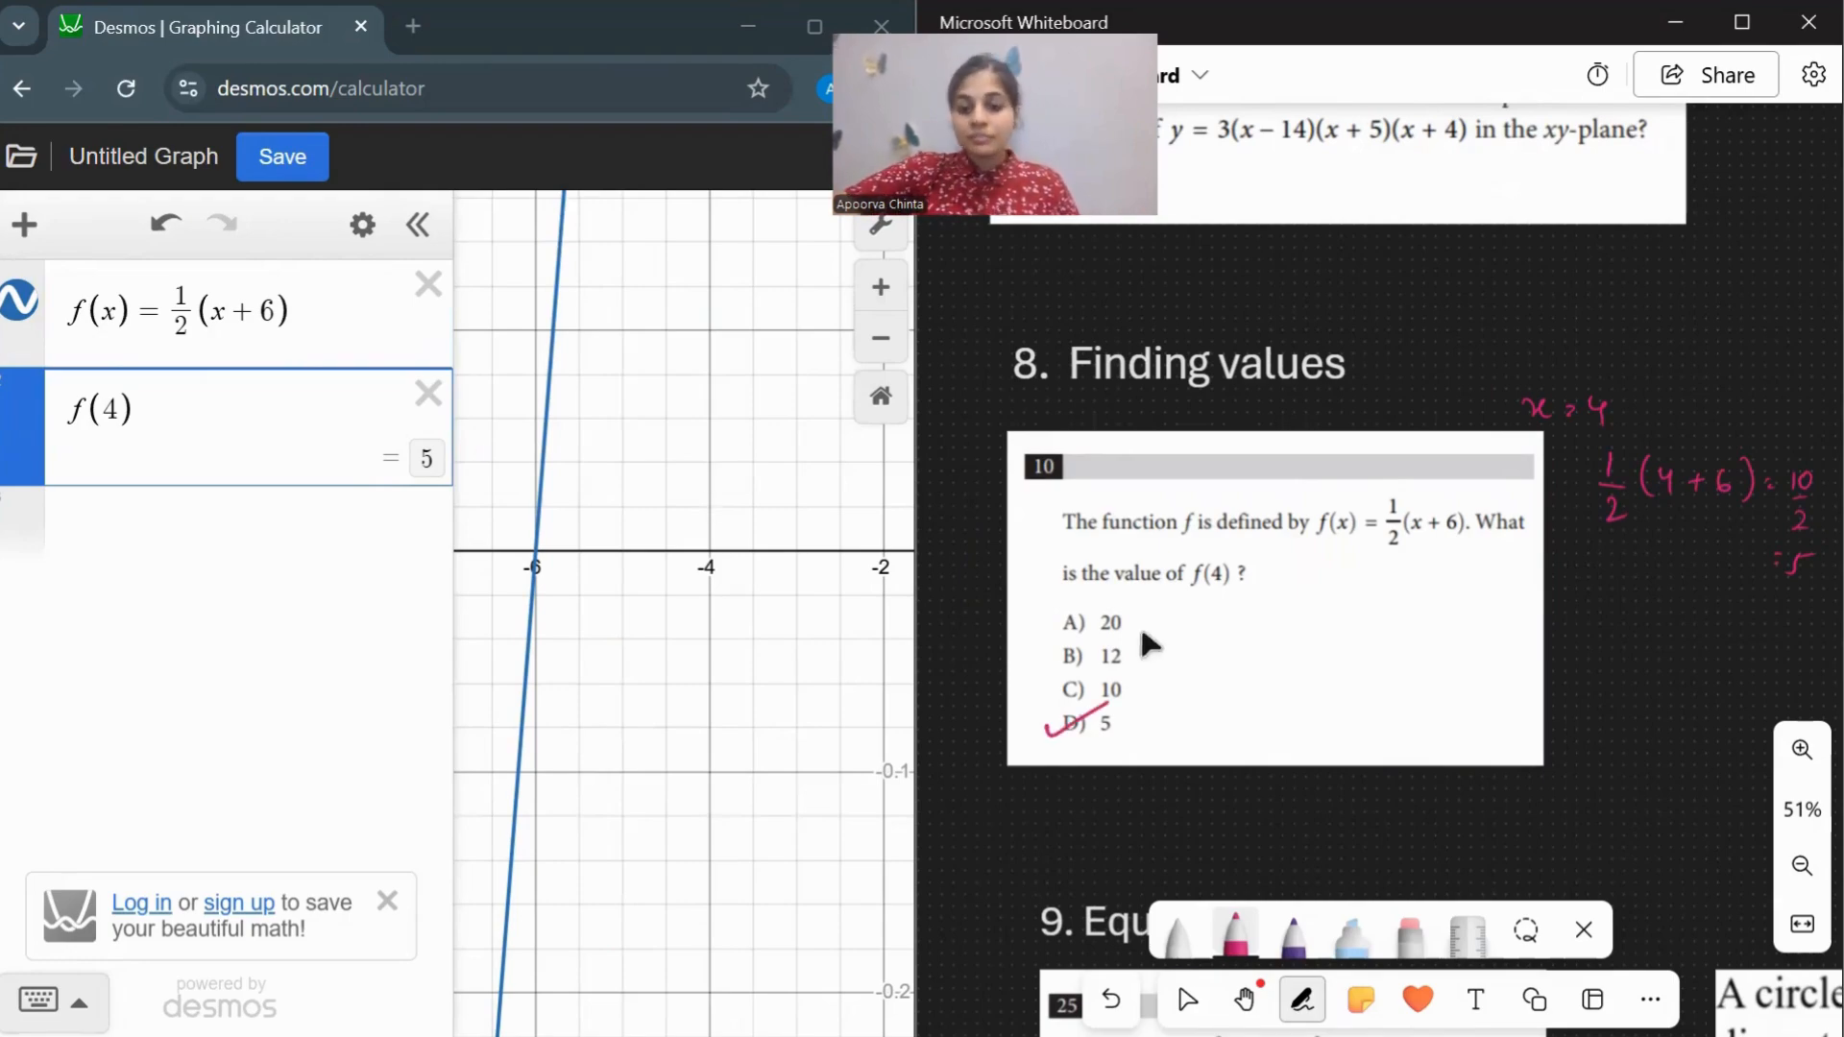
Find section 9 Equation of circle on the whiteboard and read its question about the circle's radius.
key(Escape)
scroll(1154, 632, down, 3)
scroll(1154, 632, down, 3)
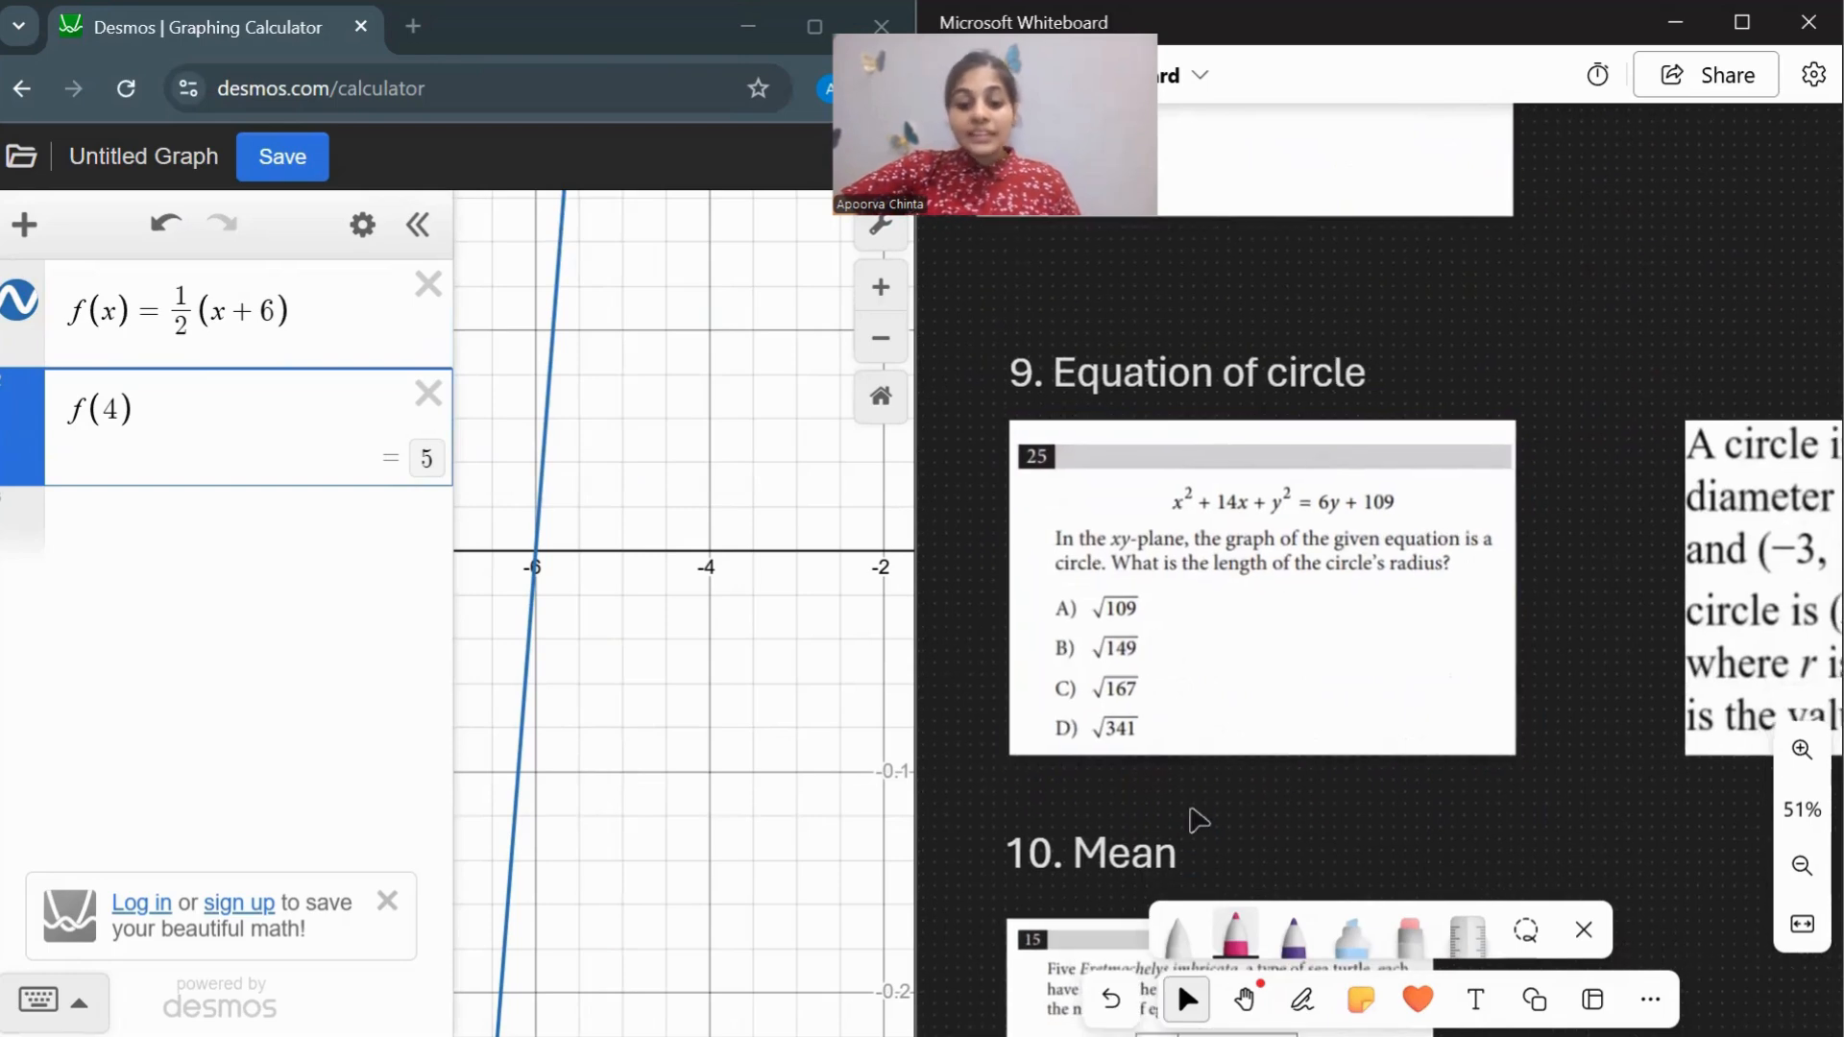
click(1190, 818)
click(1386, 866)
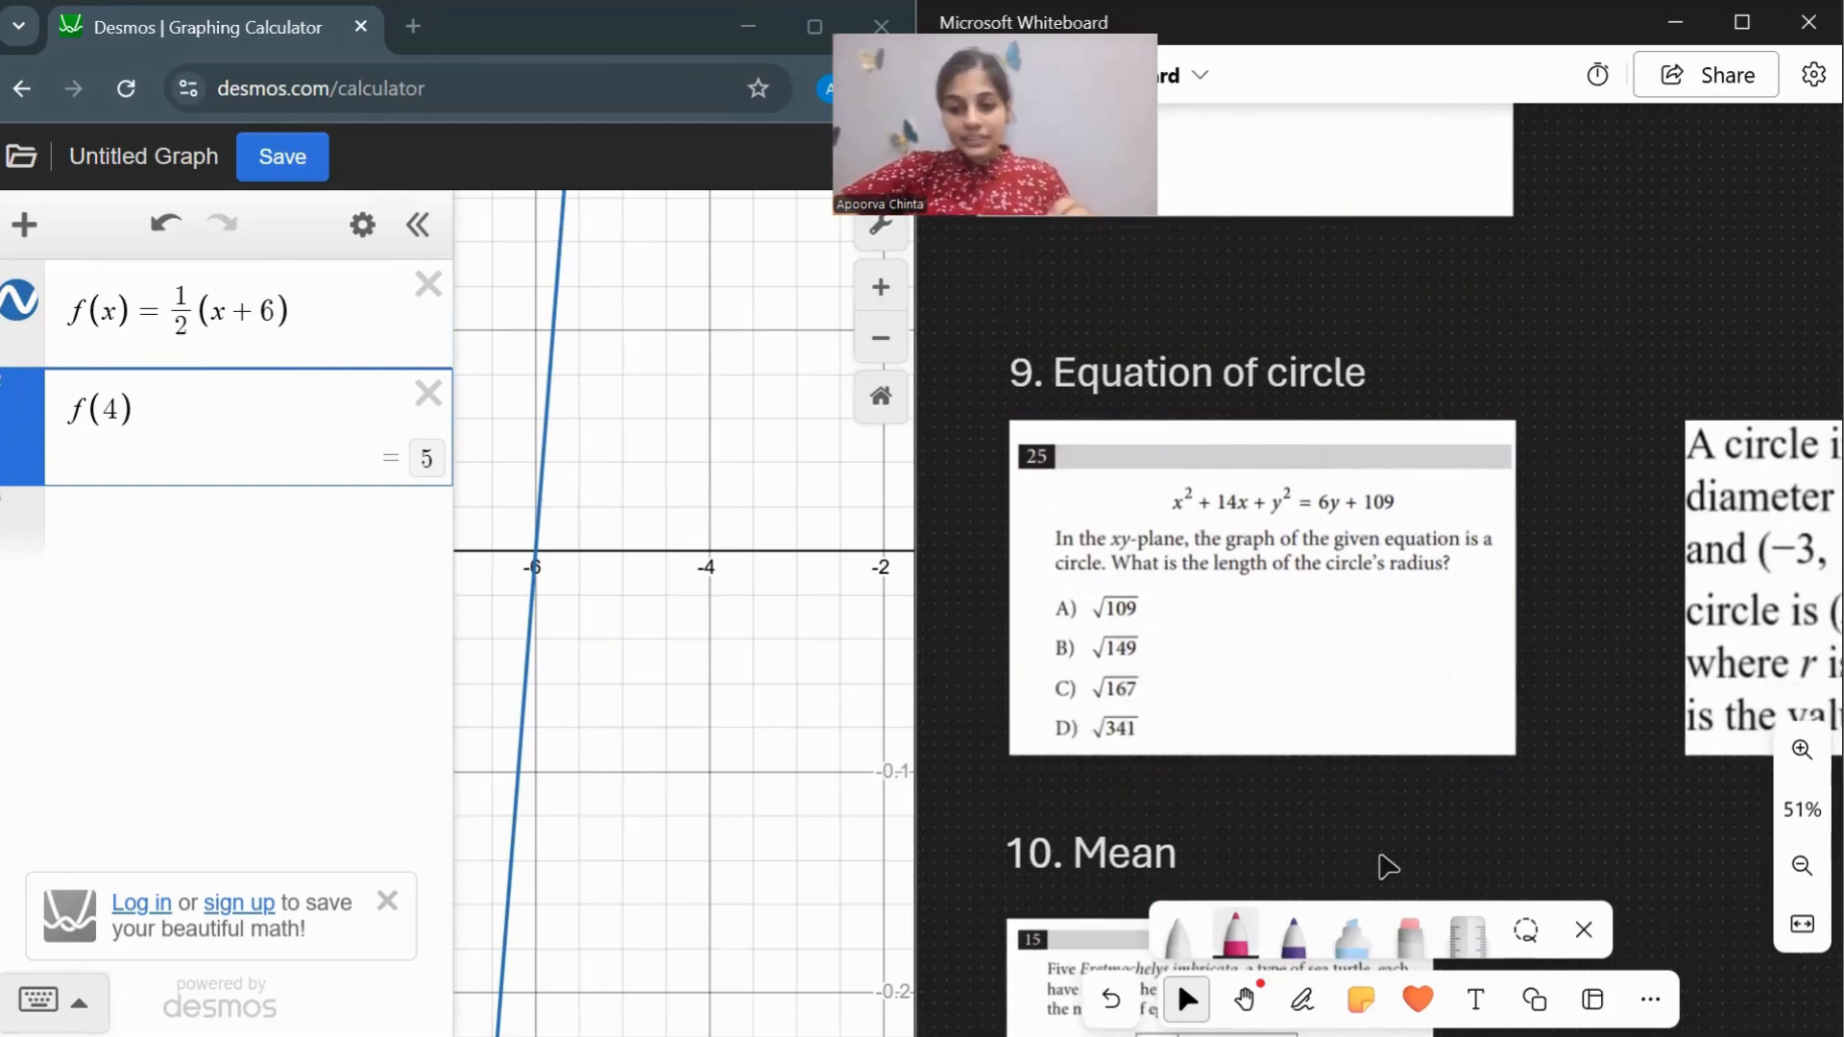
scroll(1380, 855, down, 1)
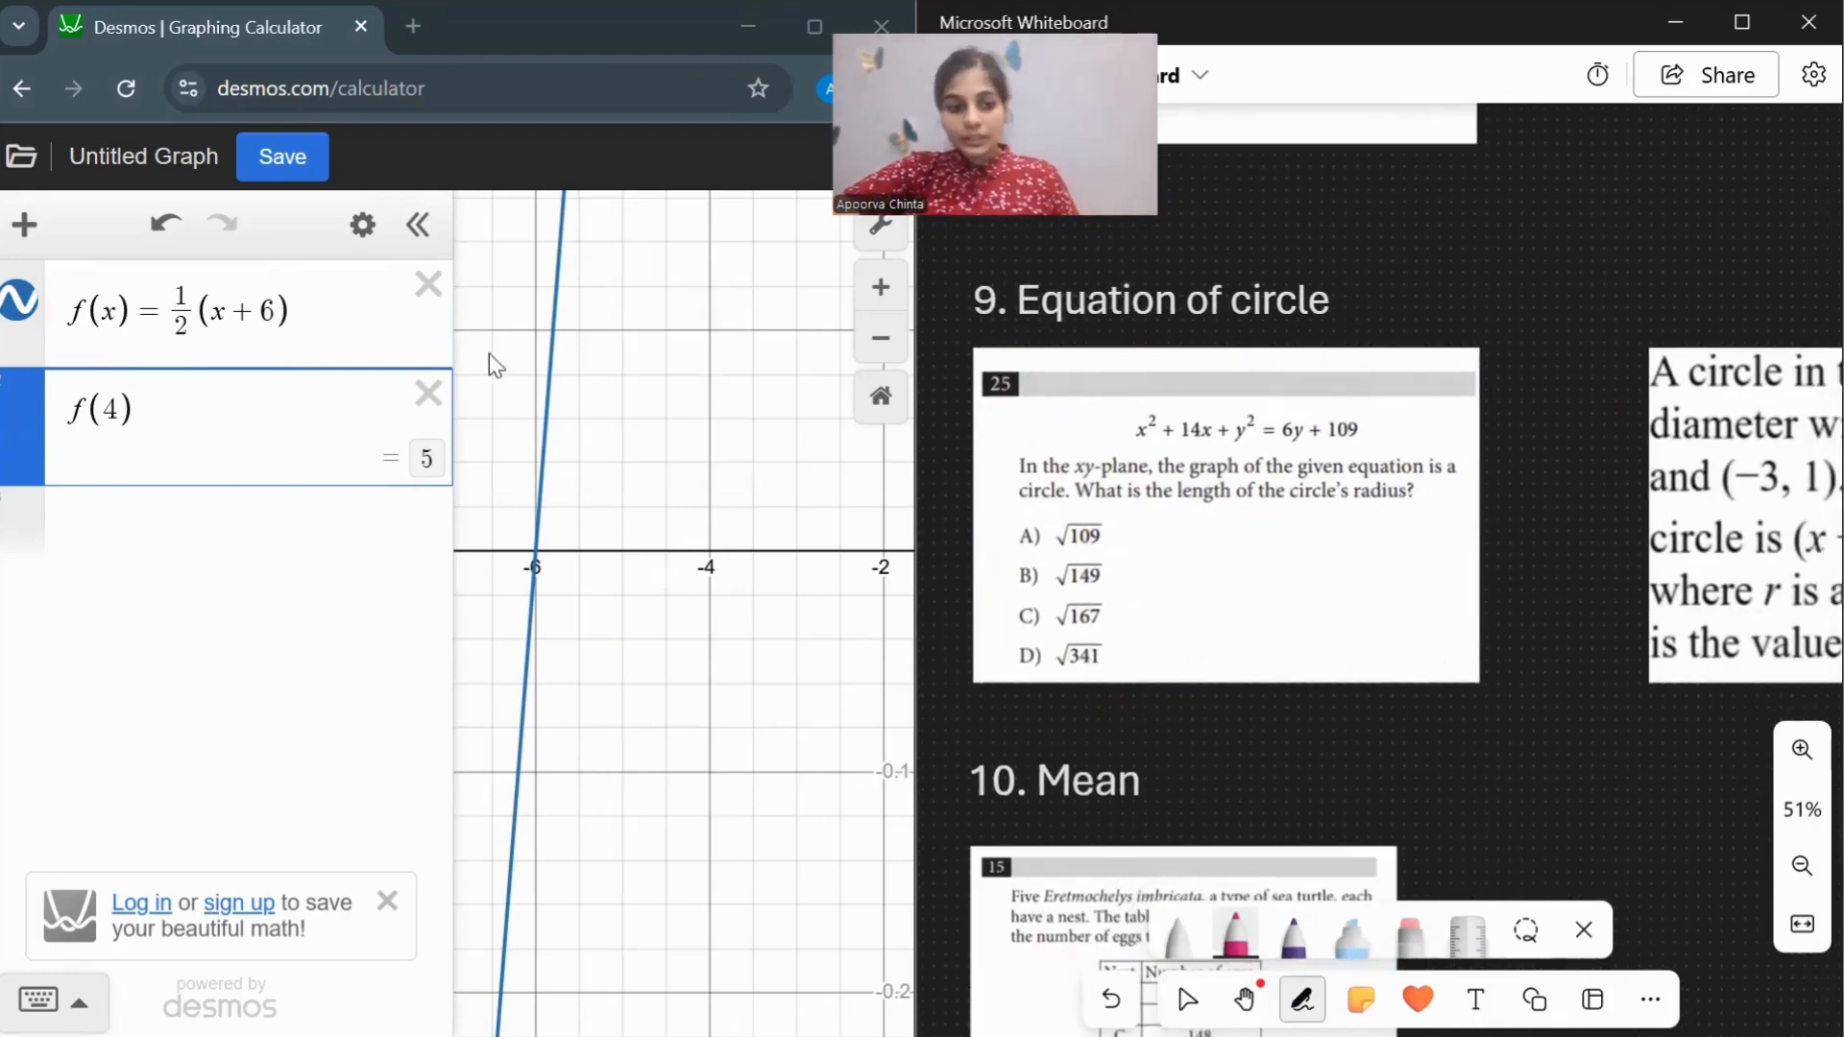
Delete both expressions for question 8 from Desmos and bring the graph's origin into view with x from about −20 to 20.
click(429, 285)
click(429, 285)
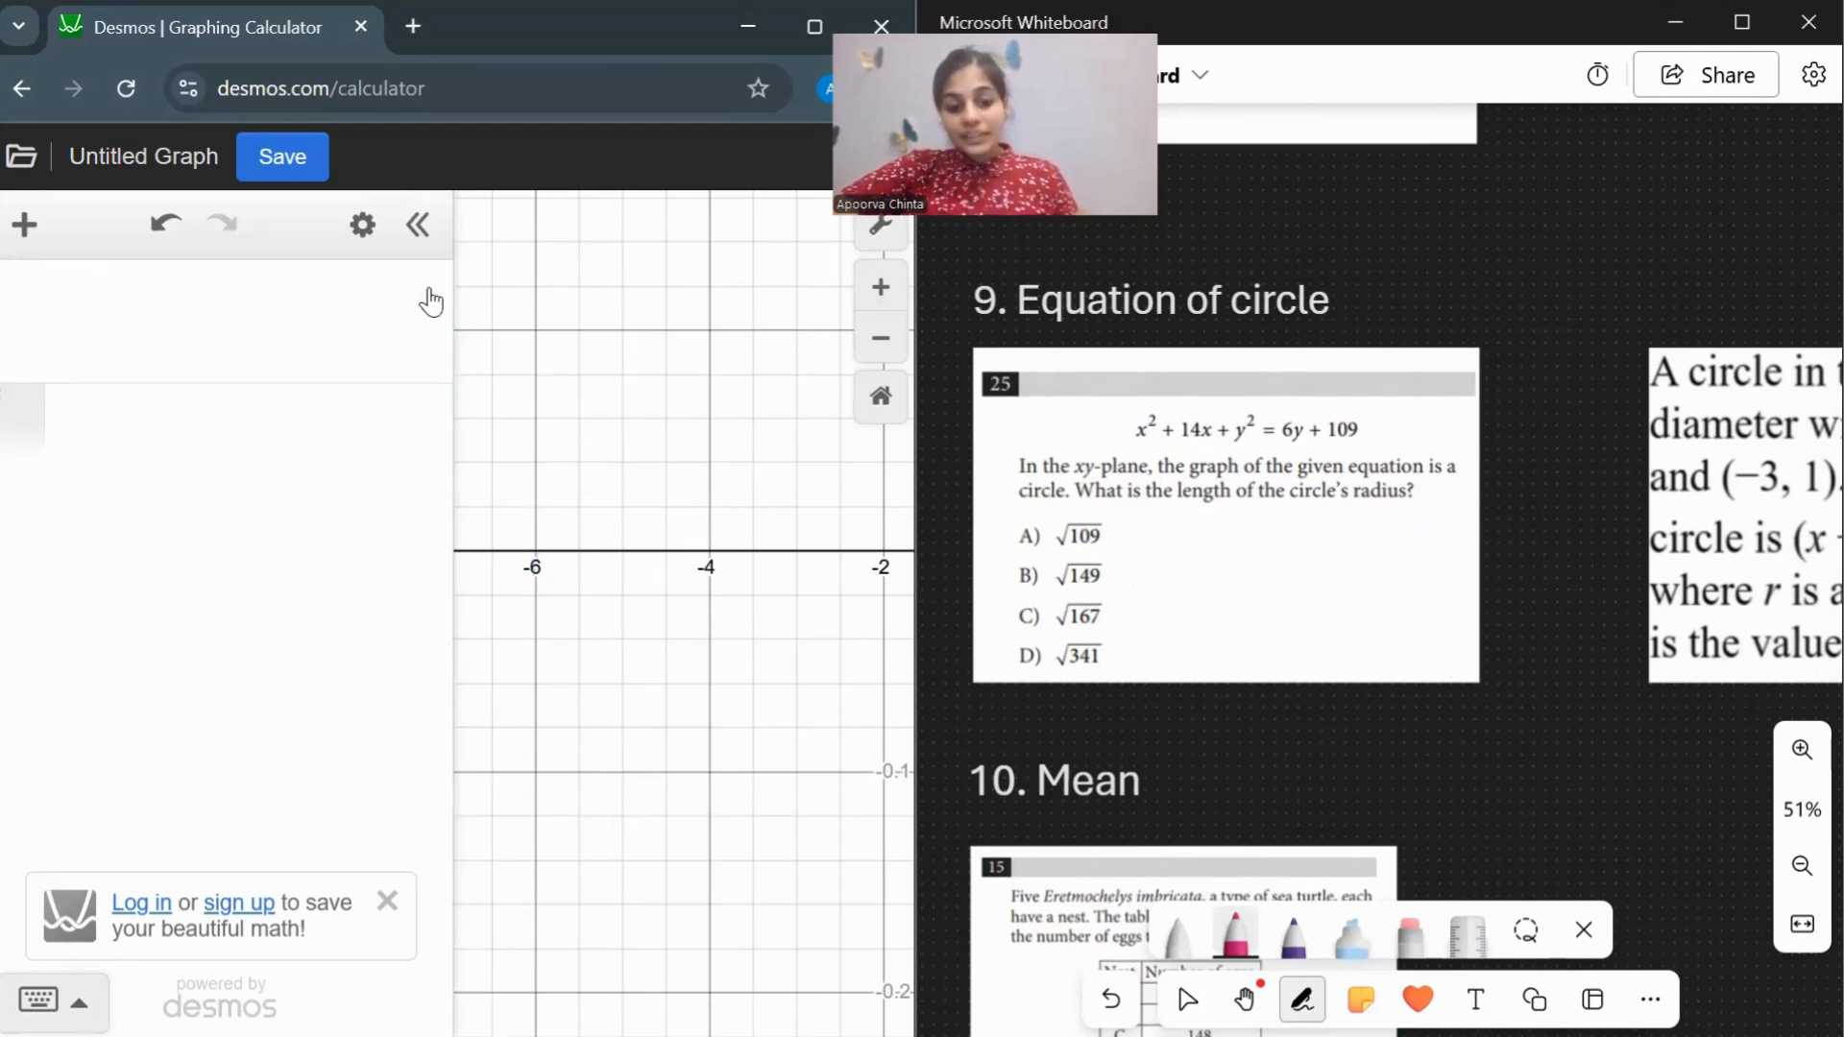
scroll(630, 493, up, 5)
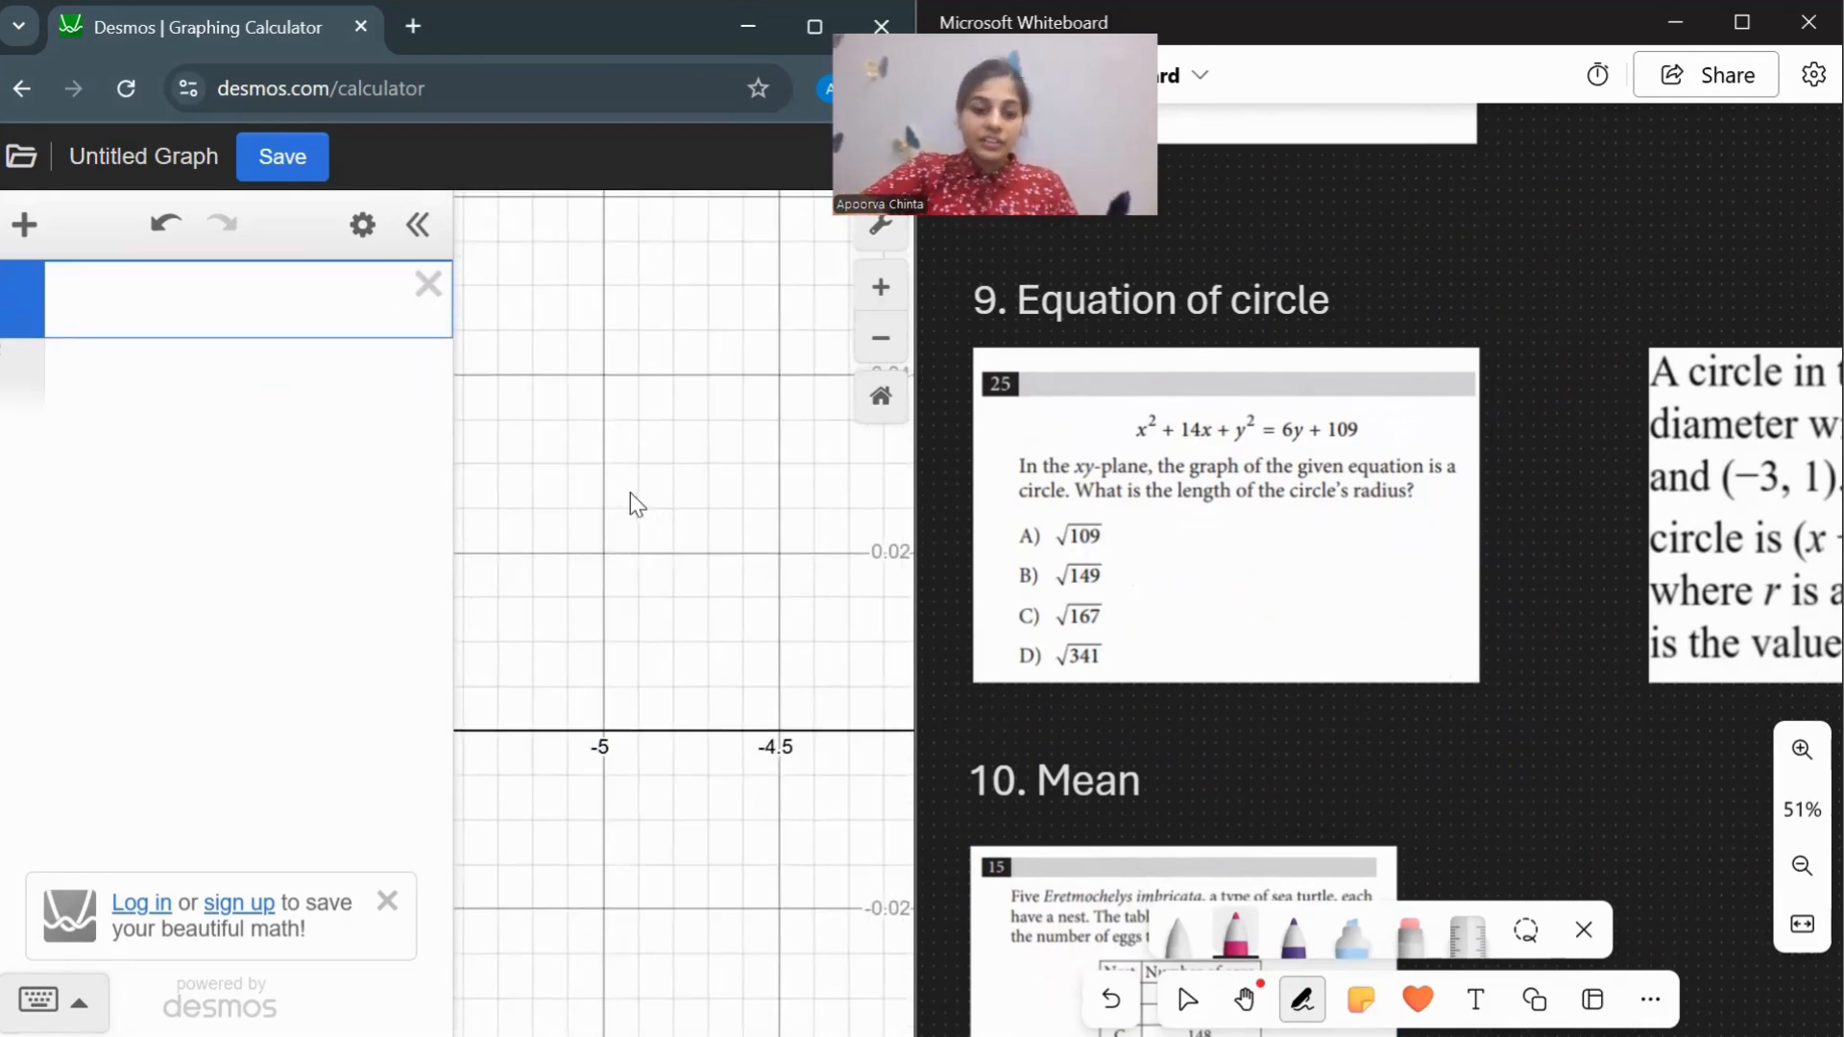
scroll(630, 493, down, 4)
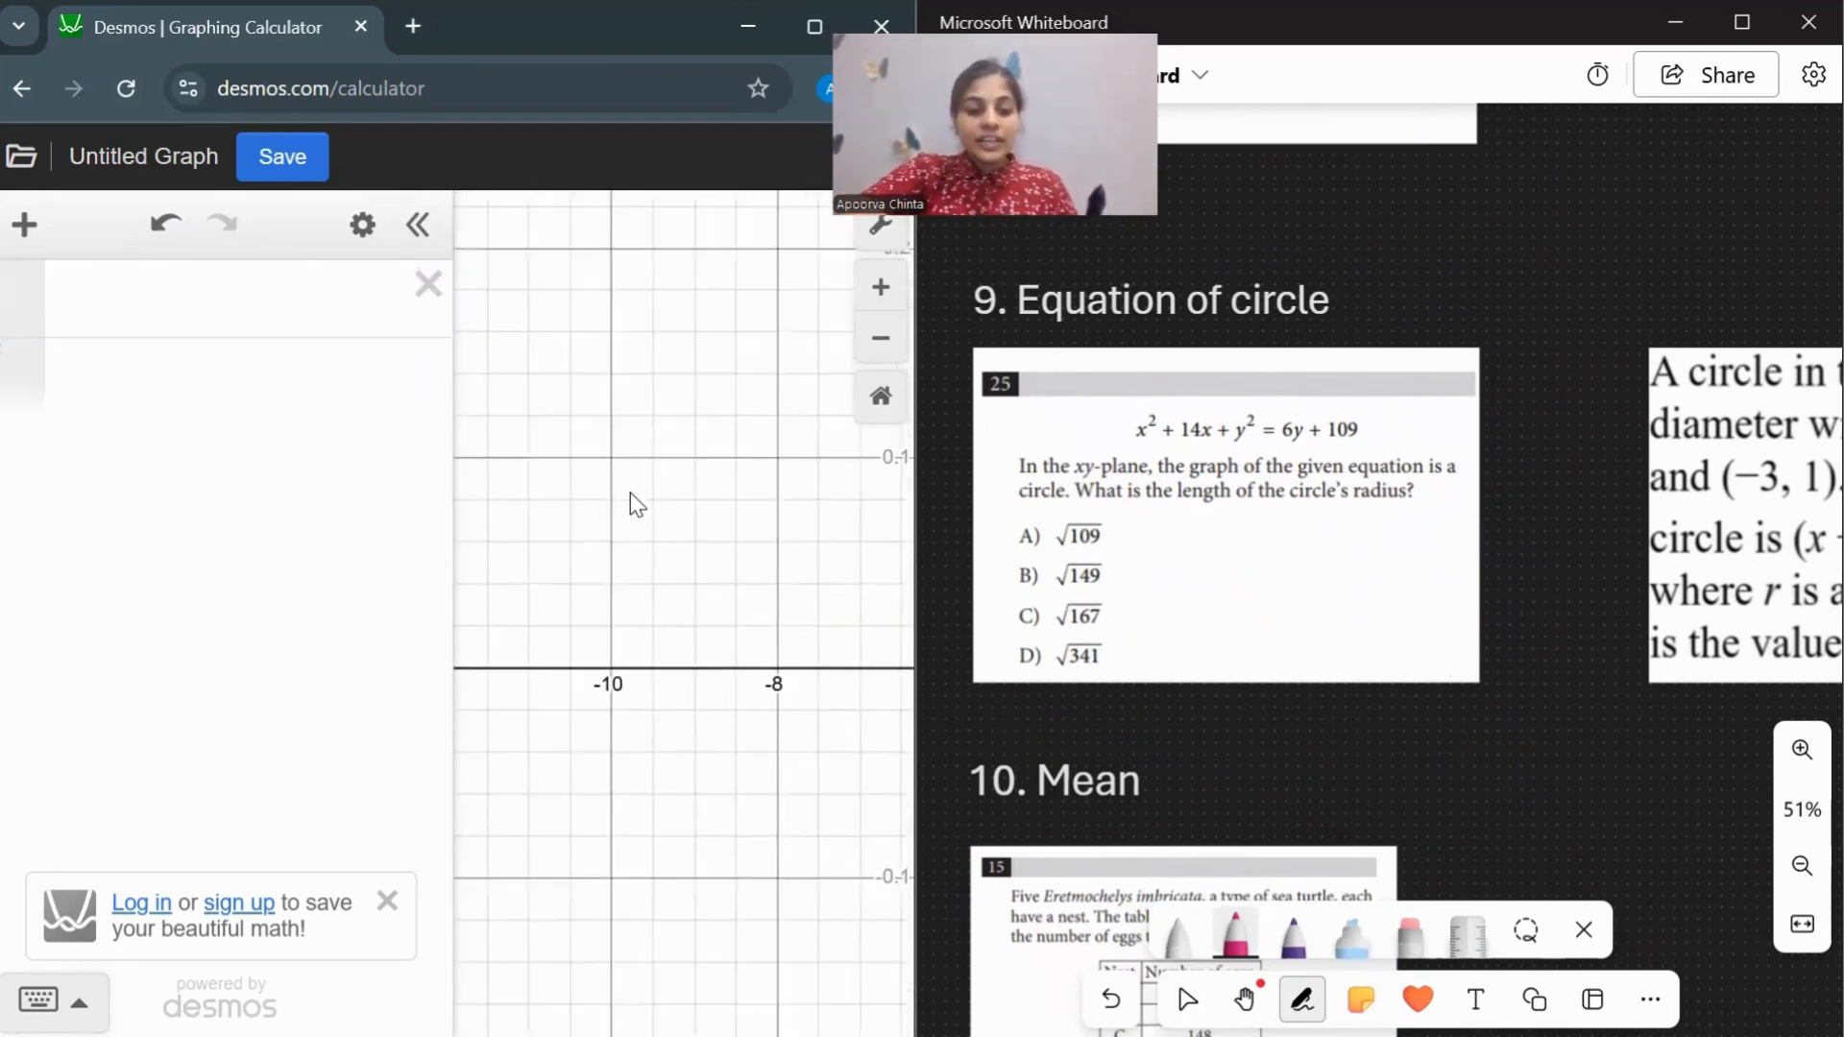
scroll(630, 493, down, 5)
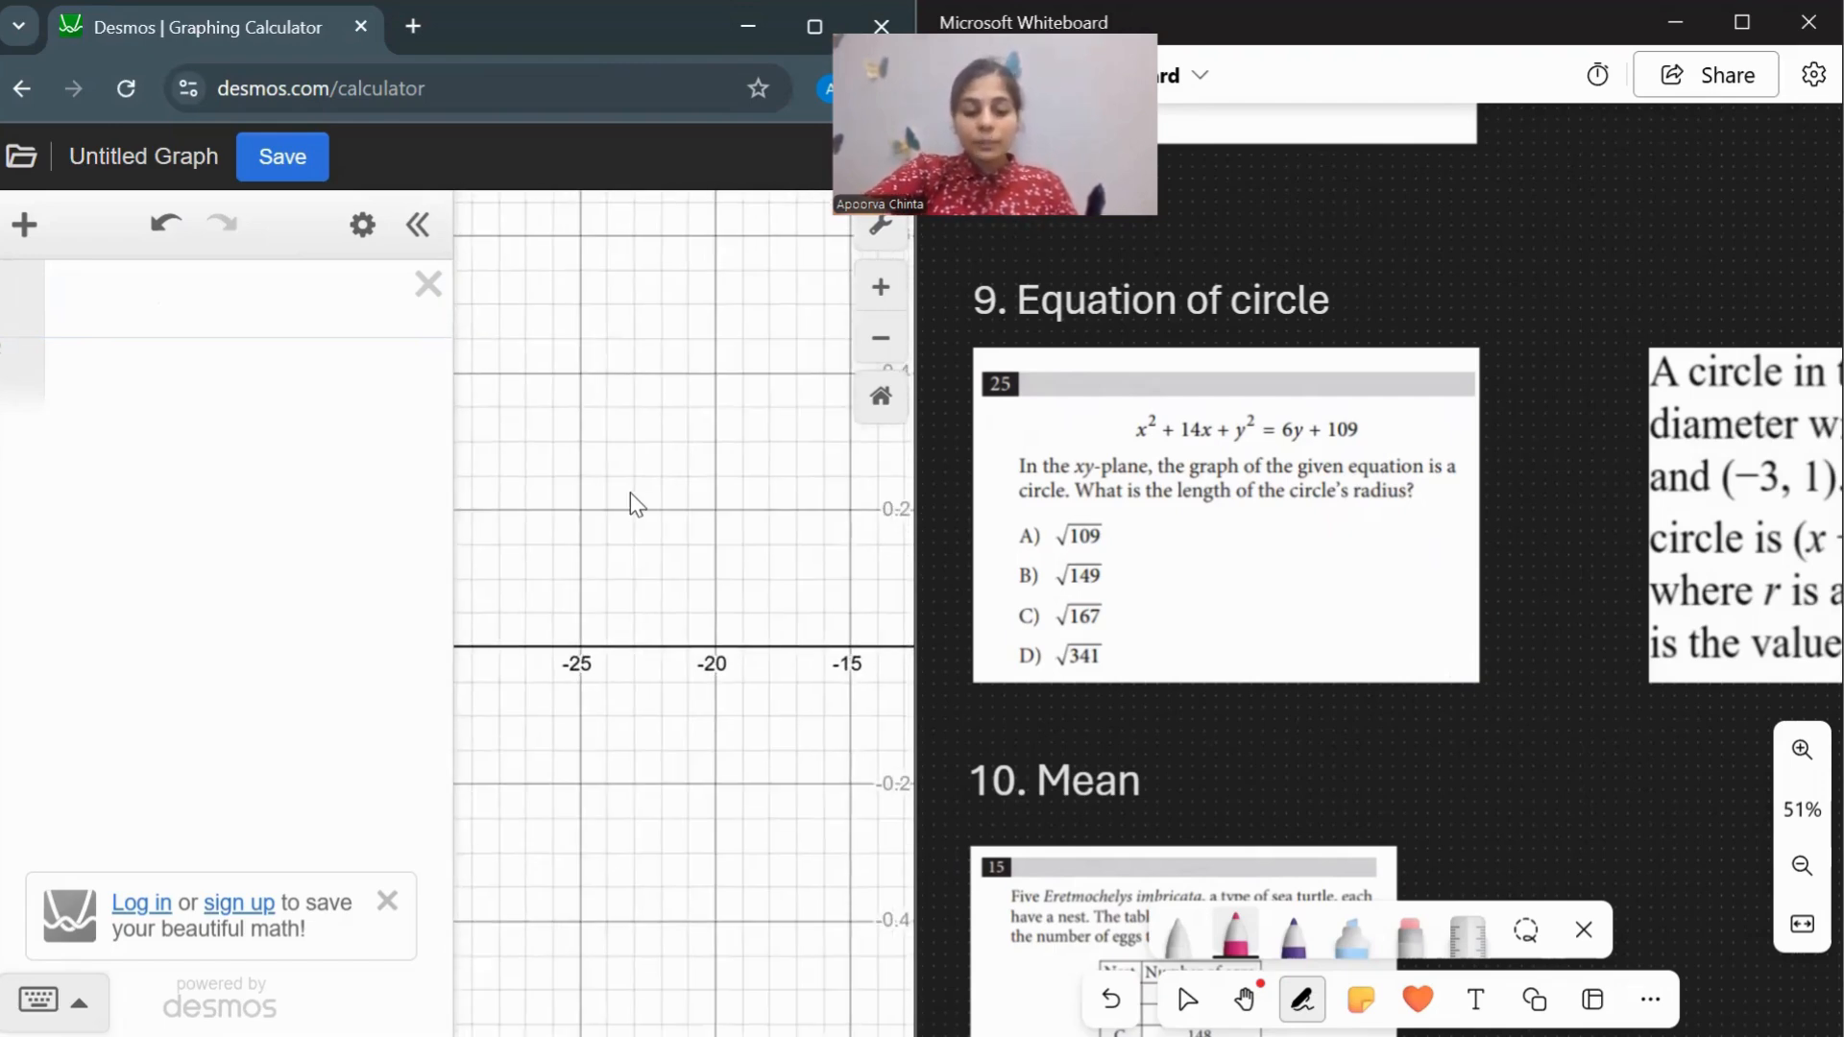
scroll(630, 493, down, 5)
scroll(630, 493, right, 4)
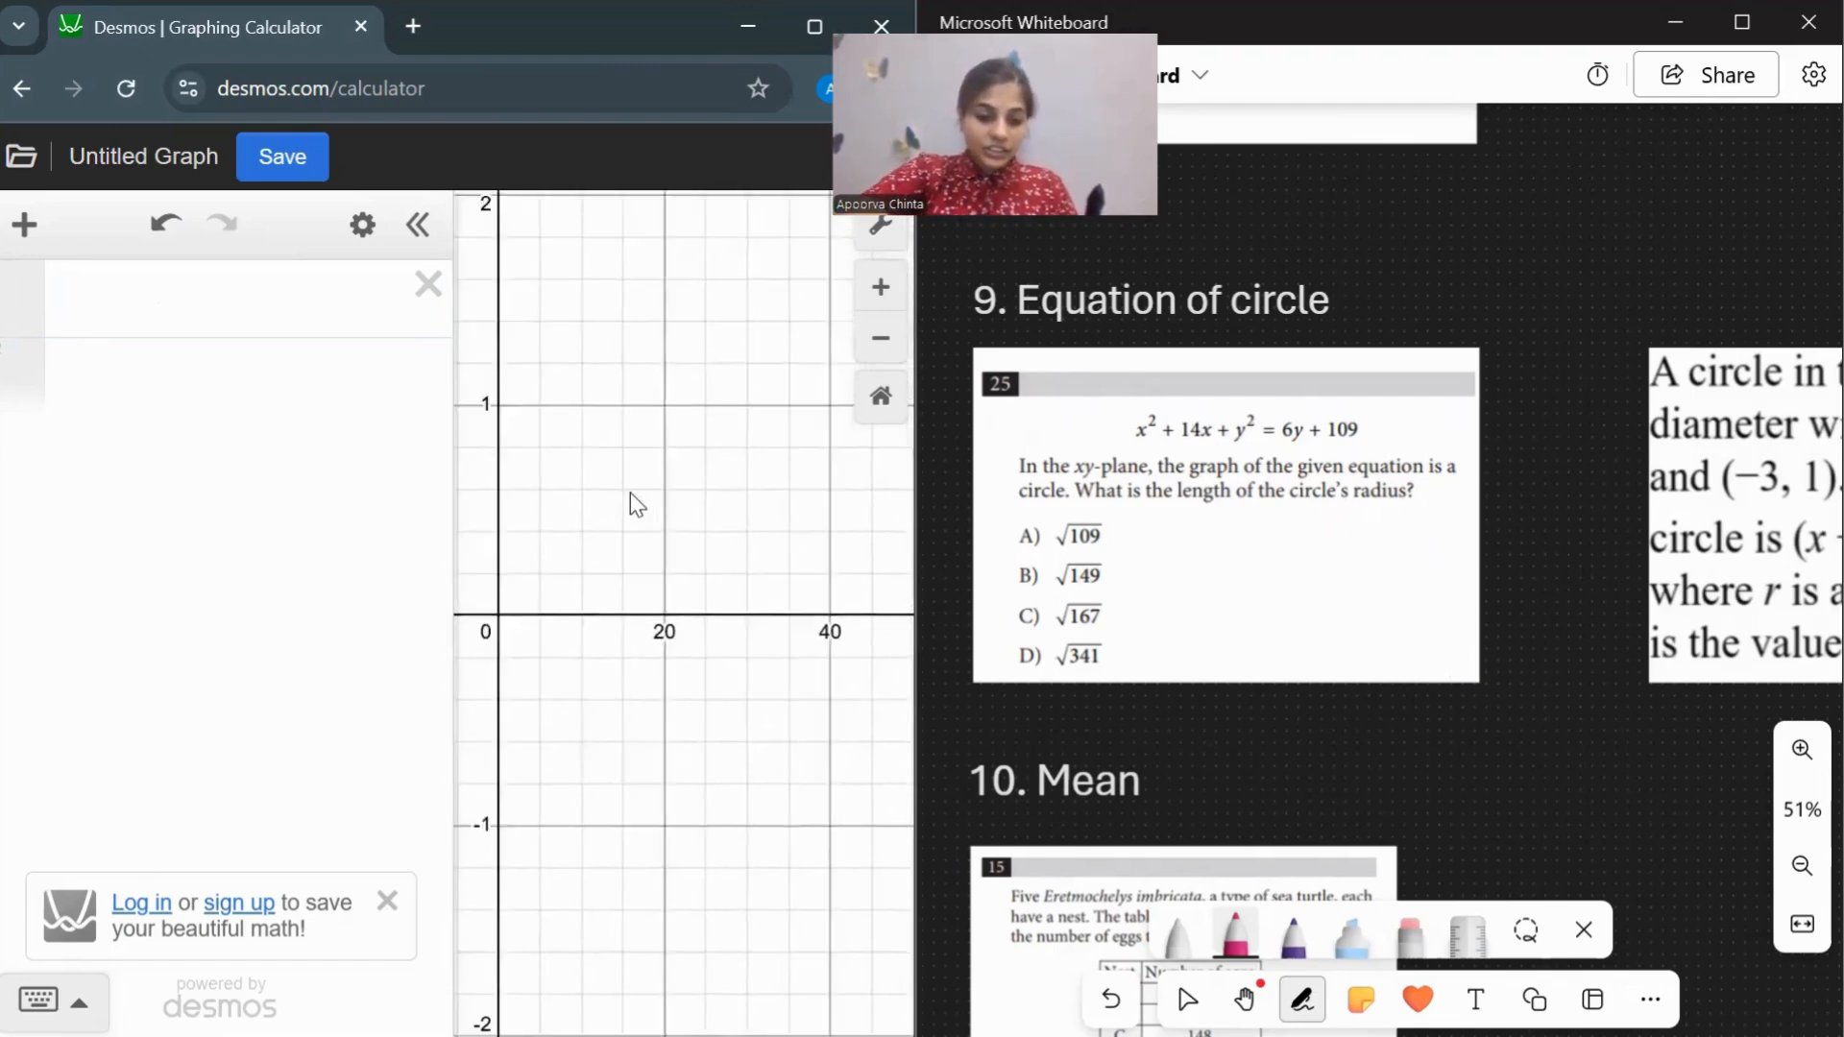
scroll(630, 493, left, 3)
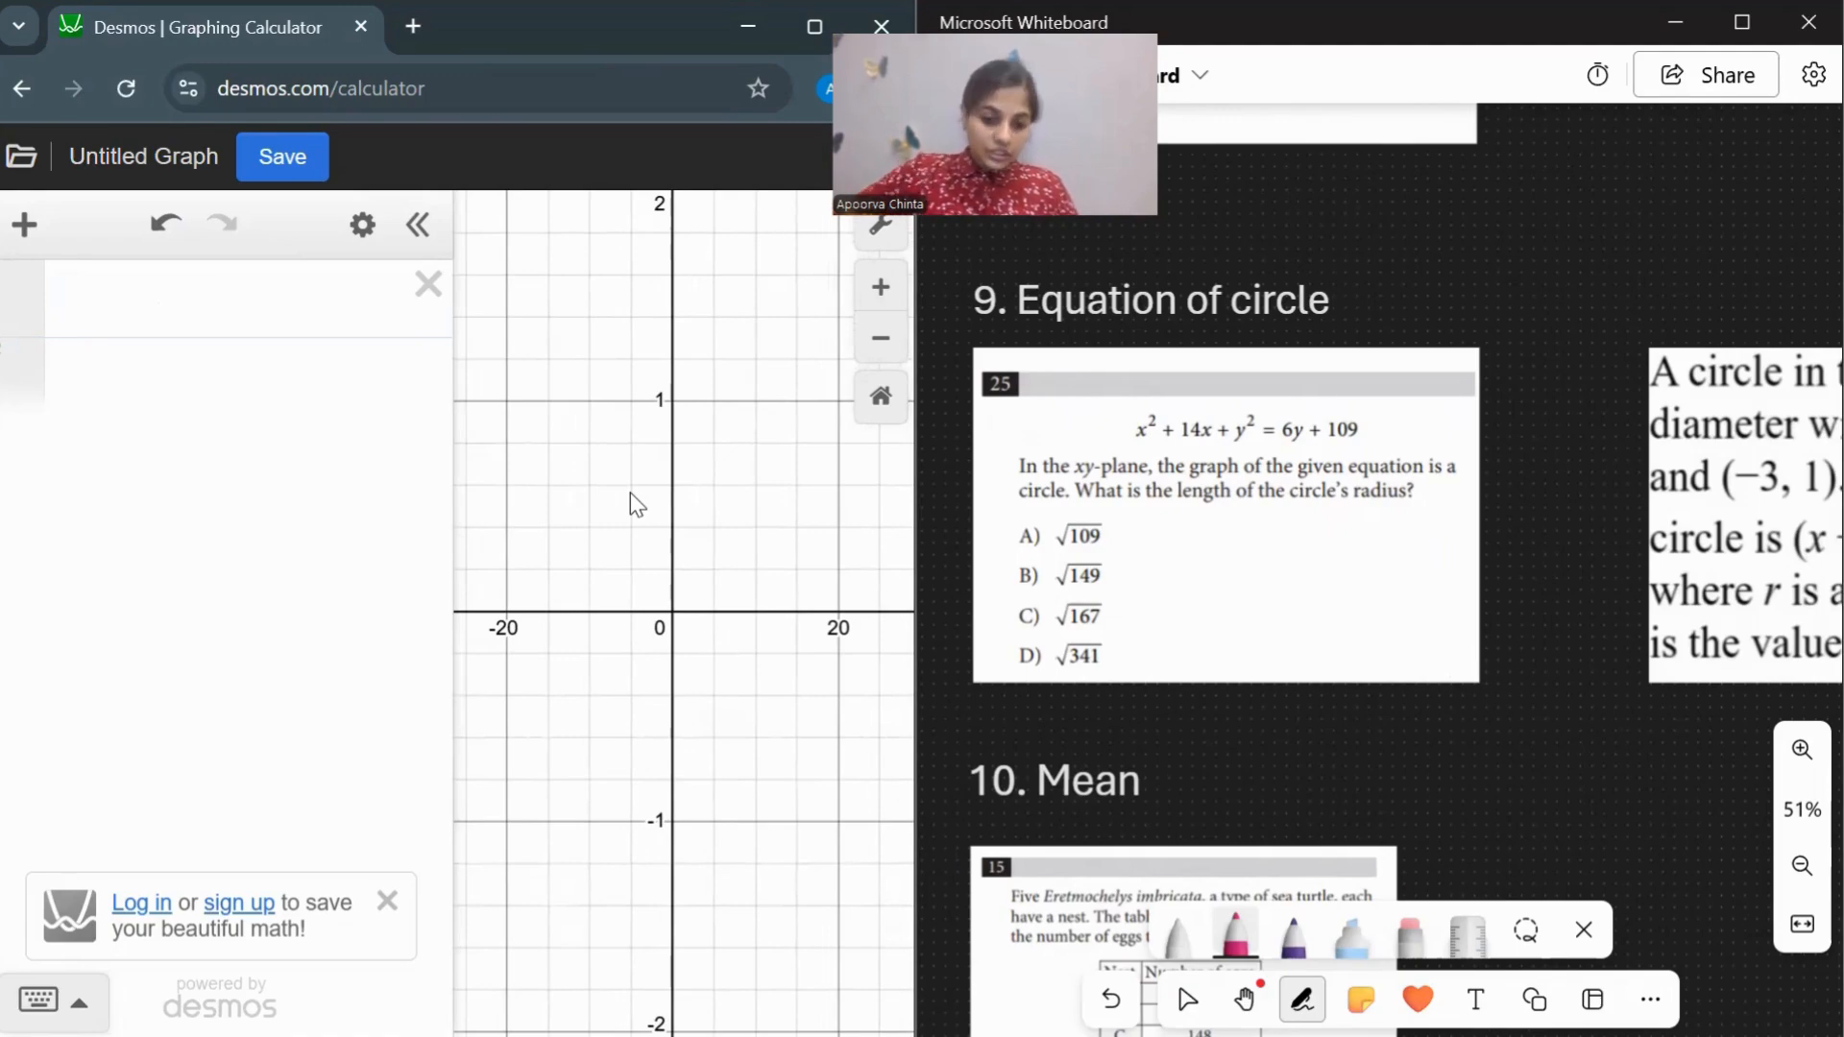
Underline the terms of the circle equation and the word "radius" in question 9 with the red pen.
drag(1134, 446, 1354, 446)
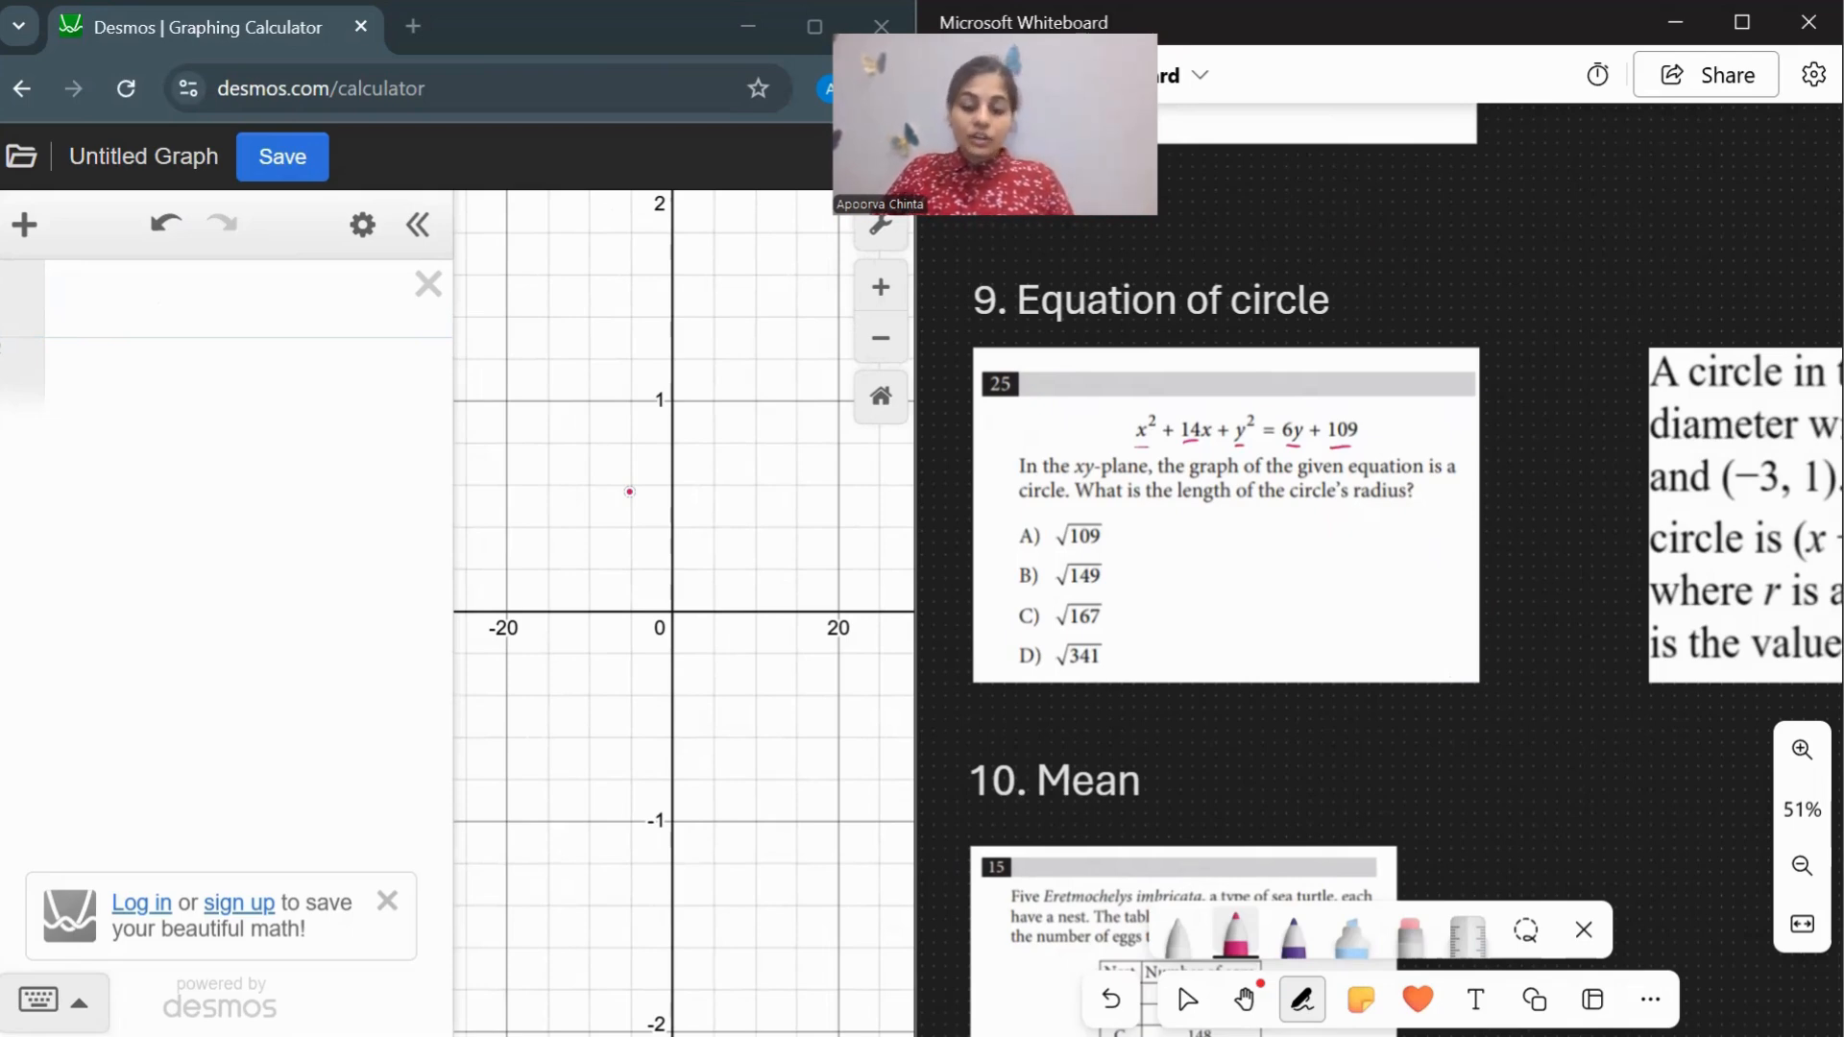
drag(1377, 513, 1402, 517)
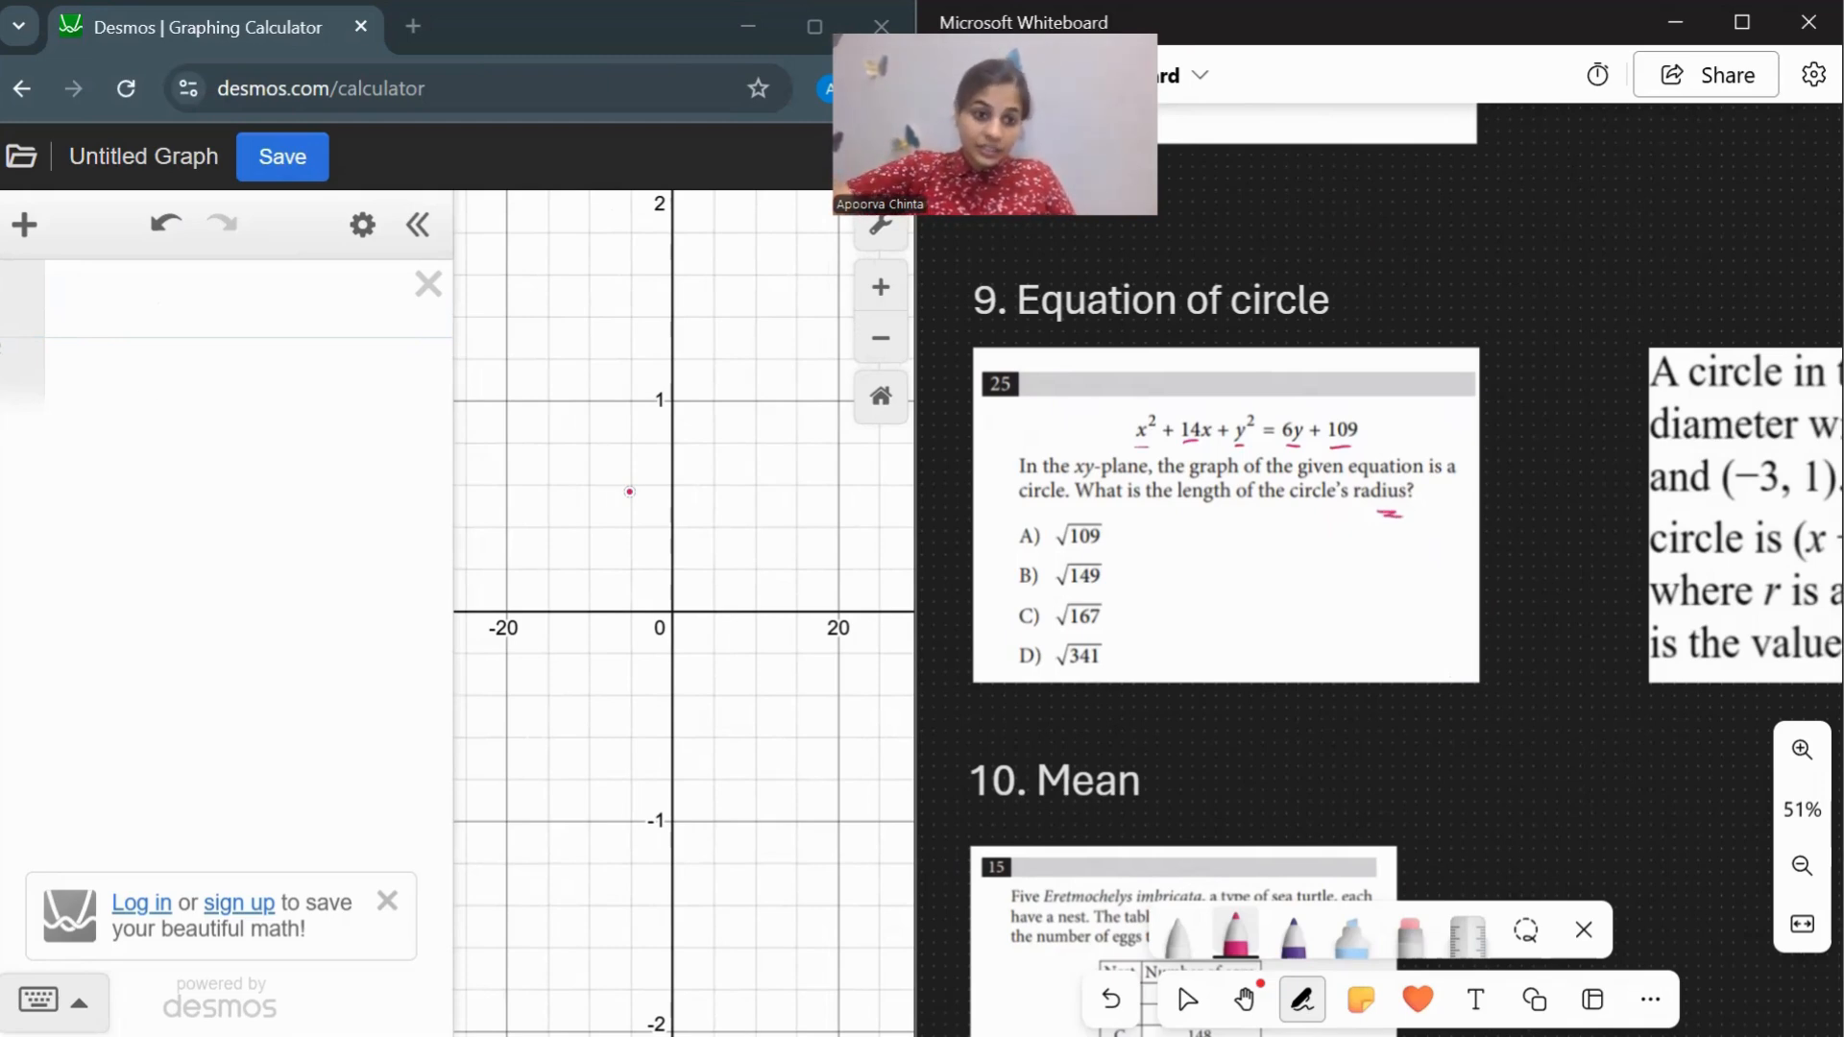
Try to graph the circle of question 9 in Desmos from the expression x² + 14x + y² − 6y − 109.
click(105, 299)
text(x)
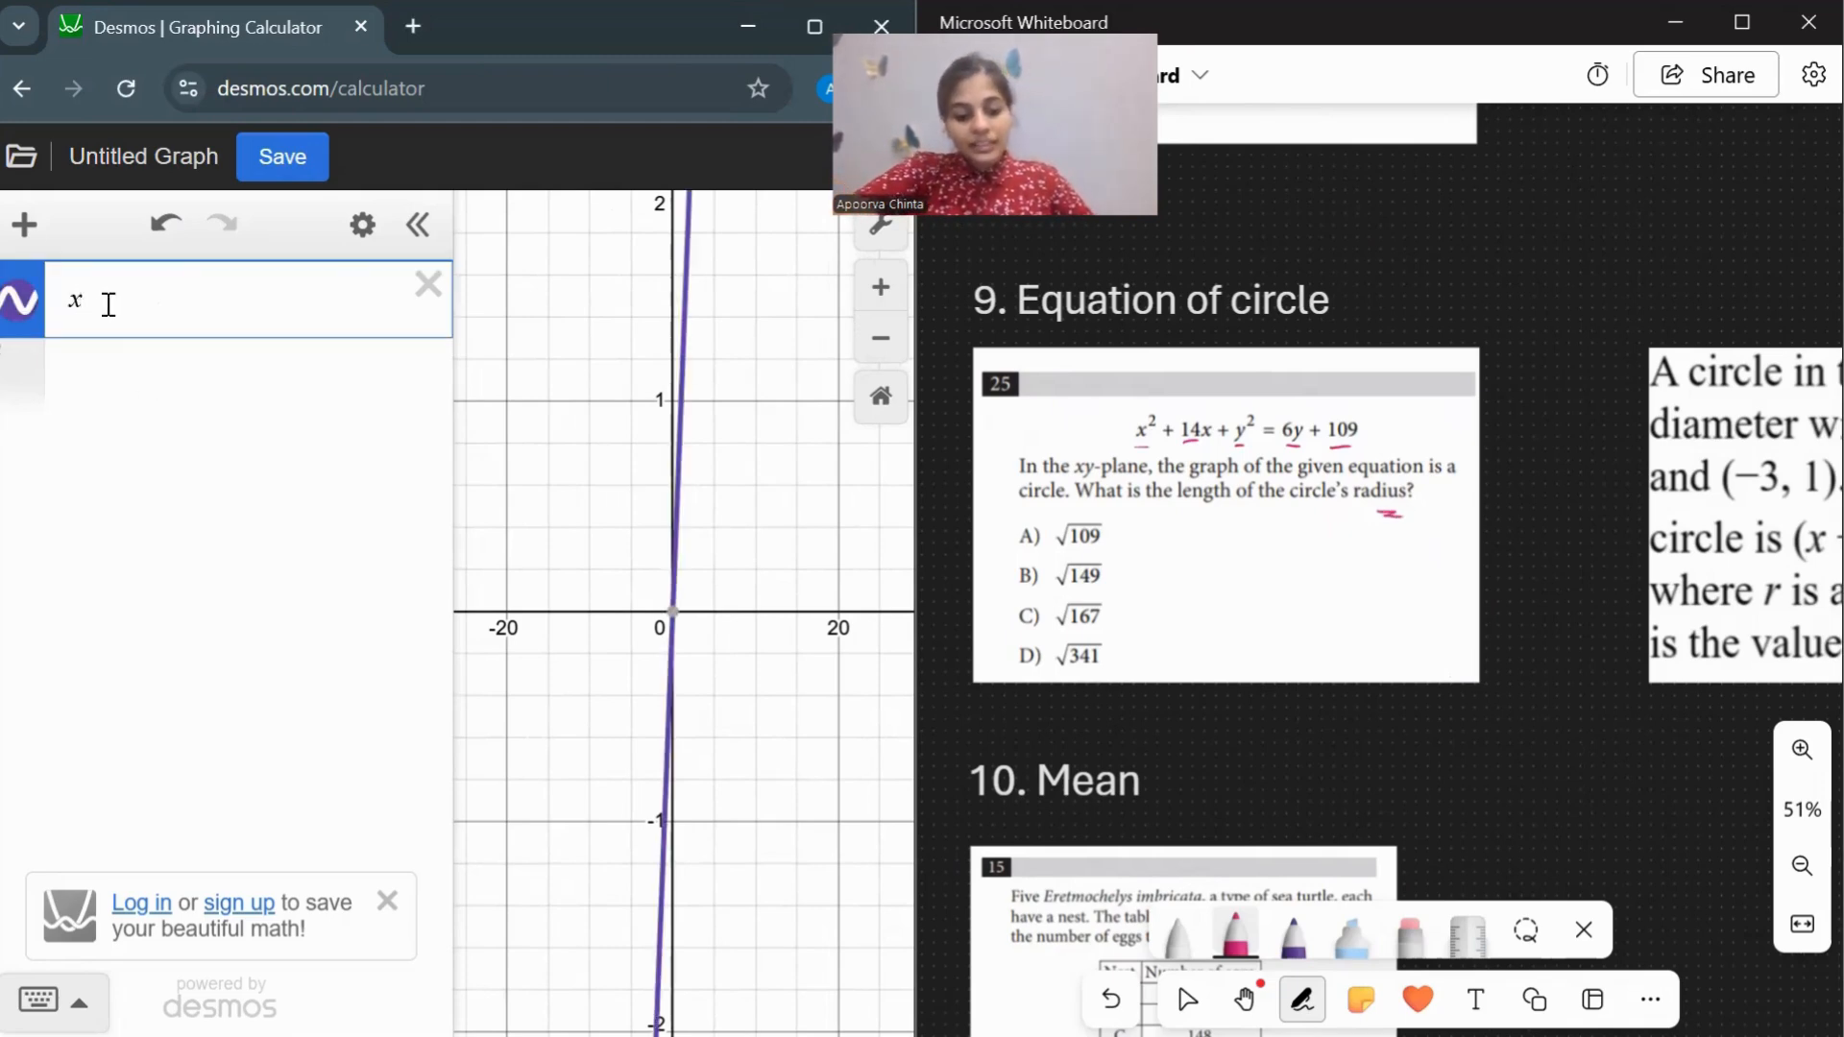
text(^2)
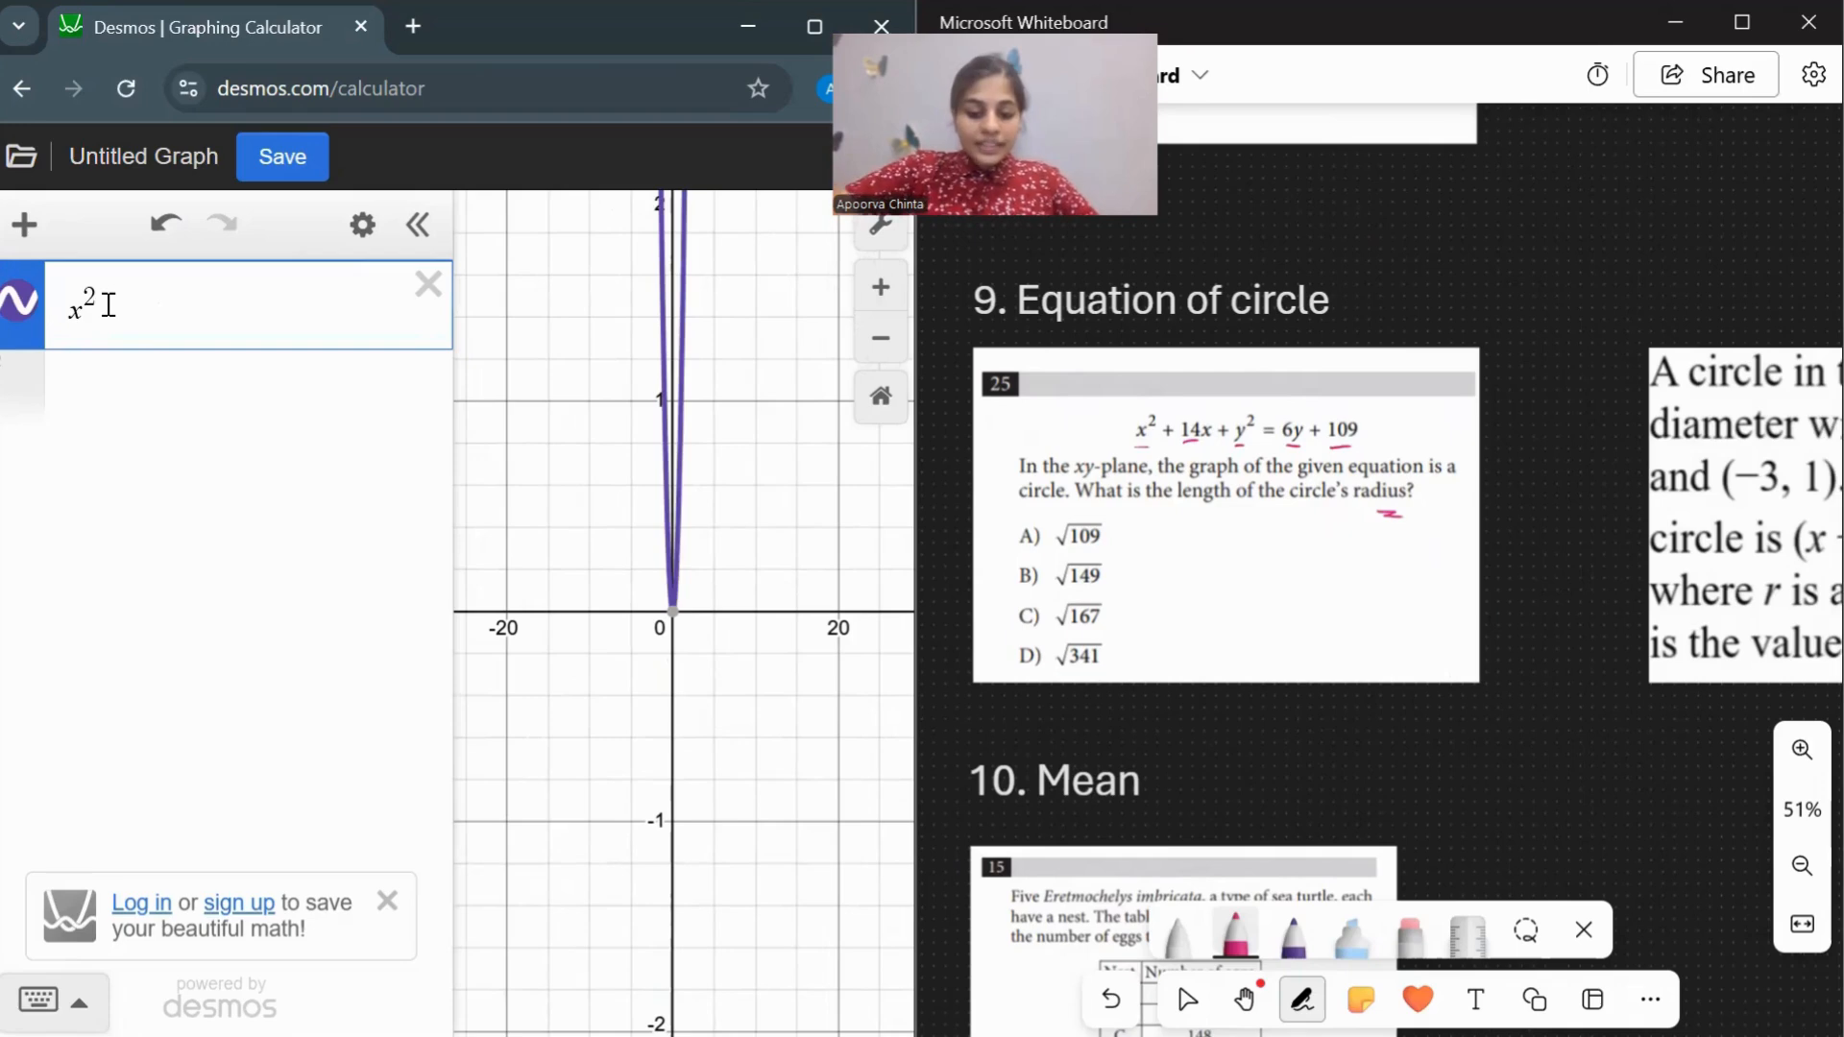
text(+14x)
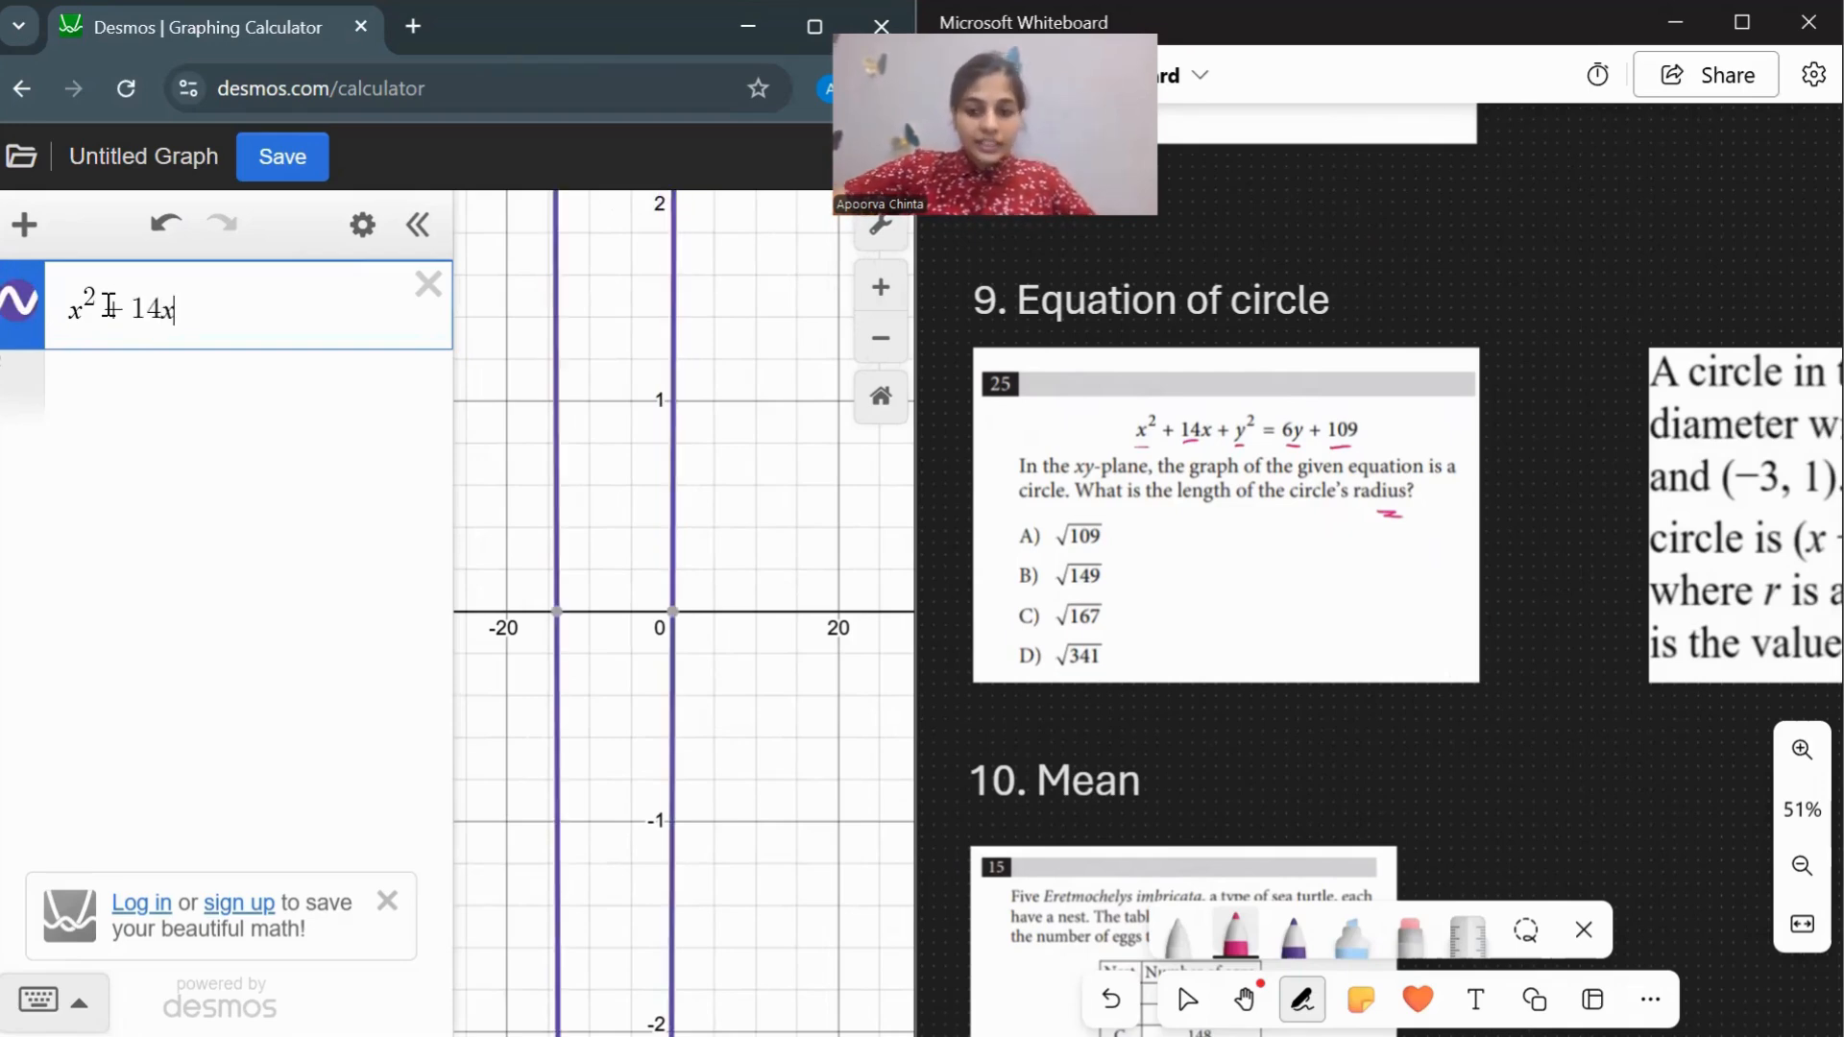
text(+y^2)
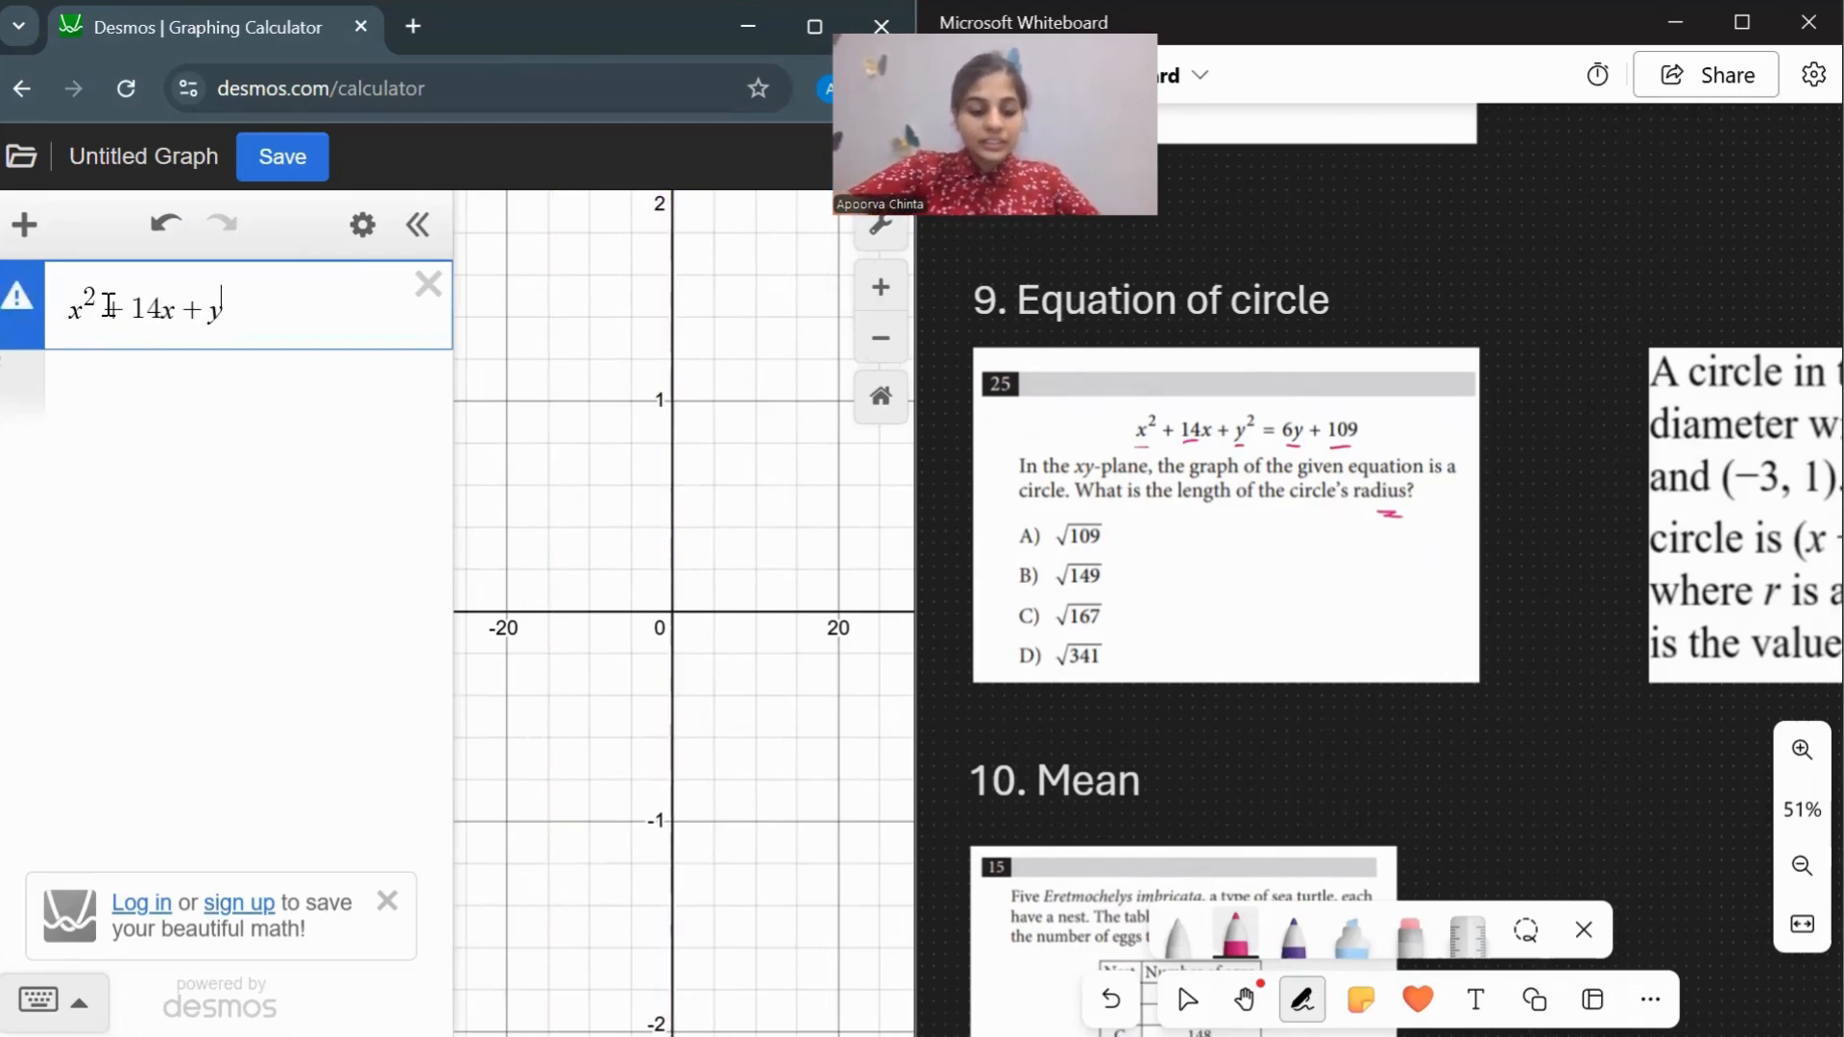
text(-)
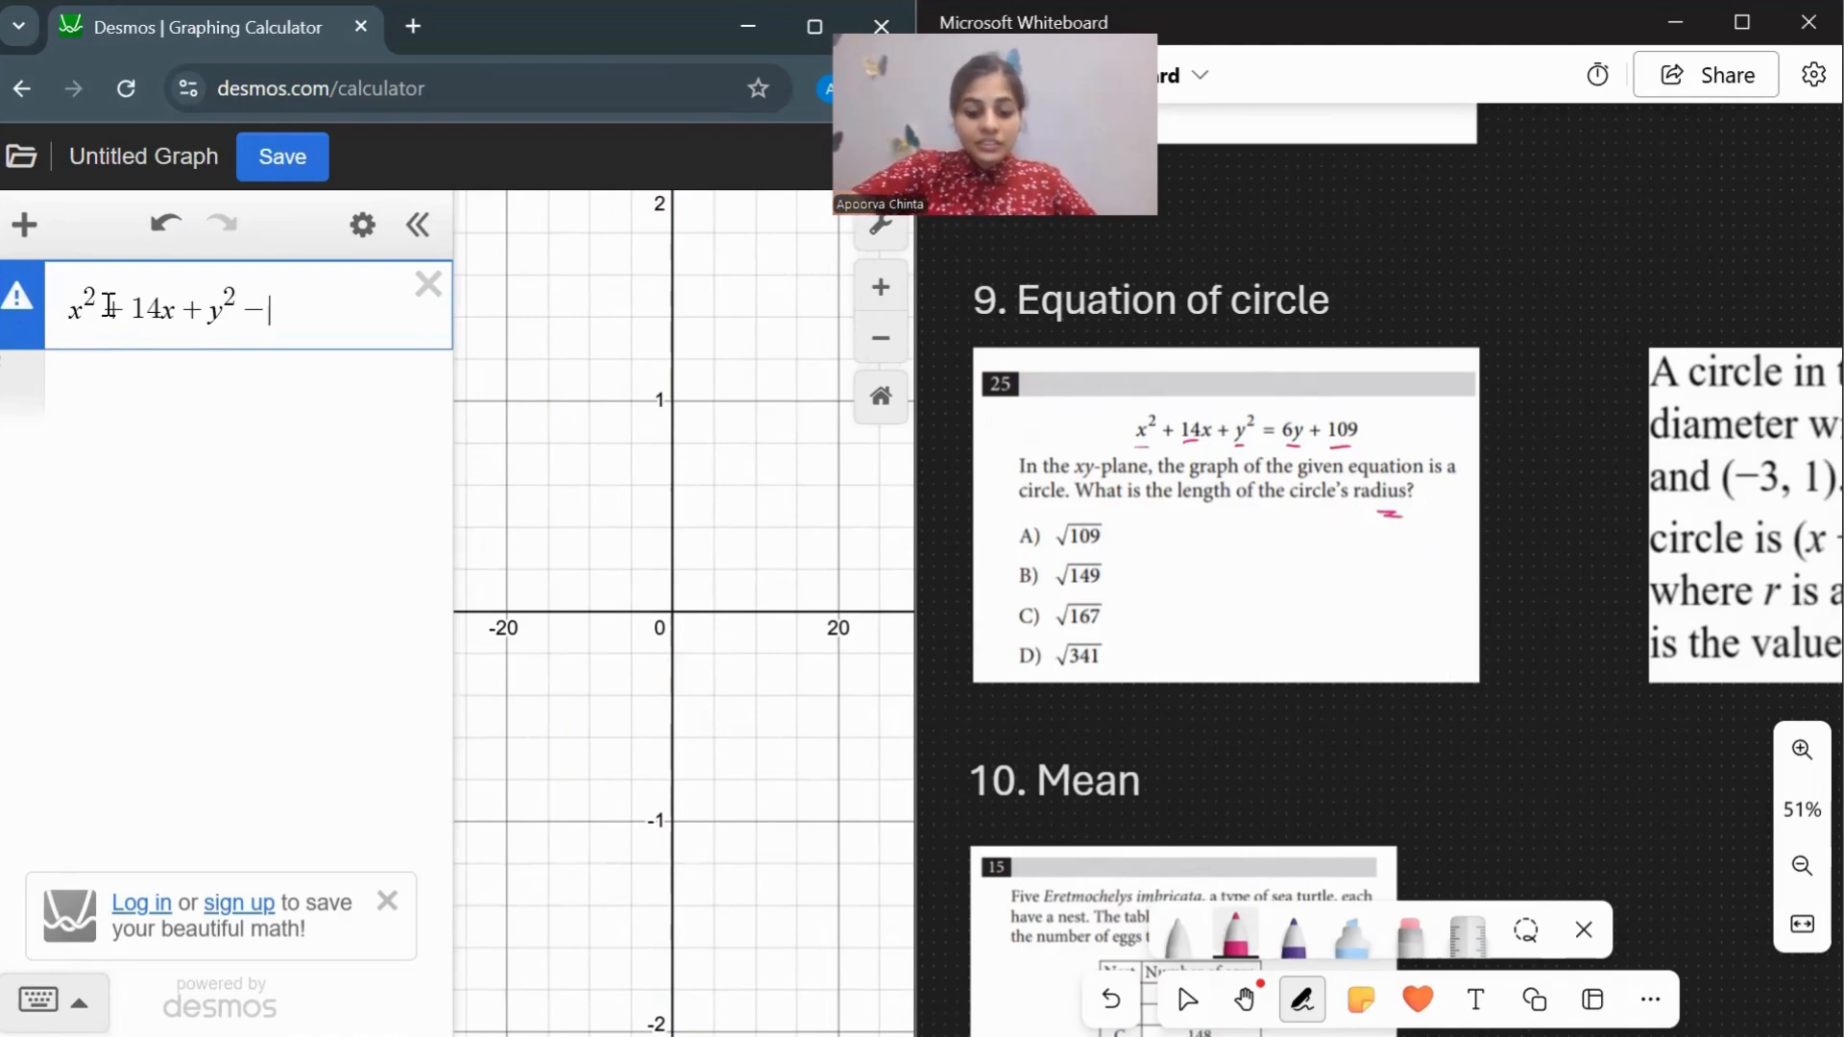
text(6y)
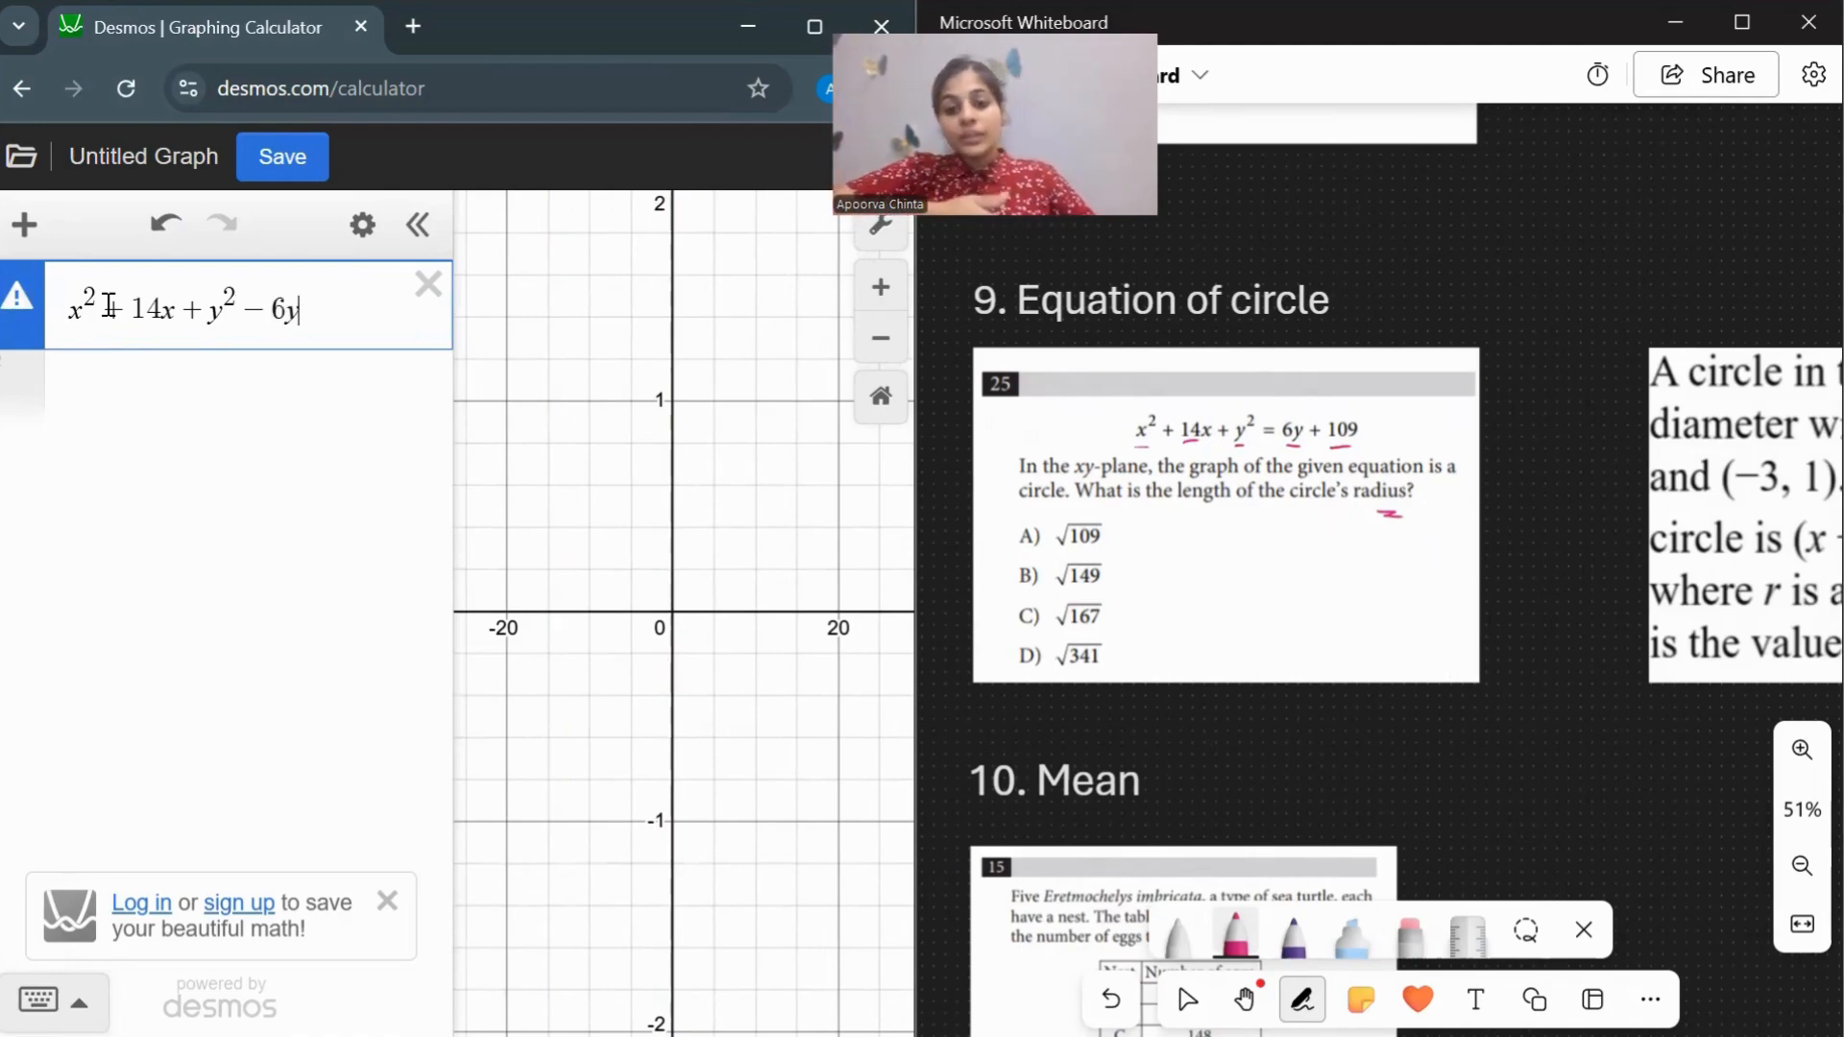
text(-109)
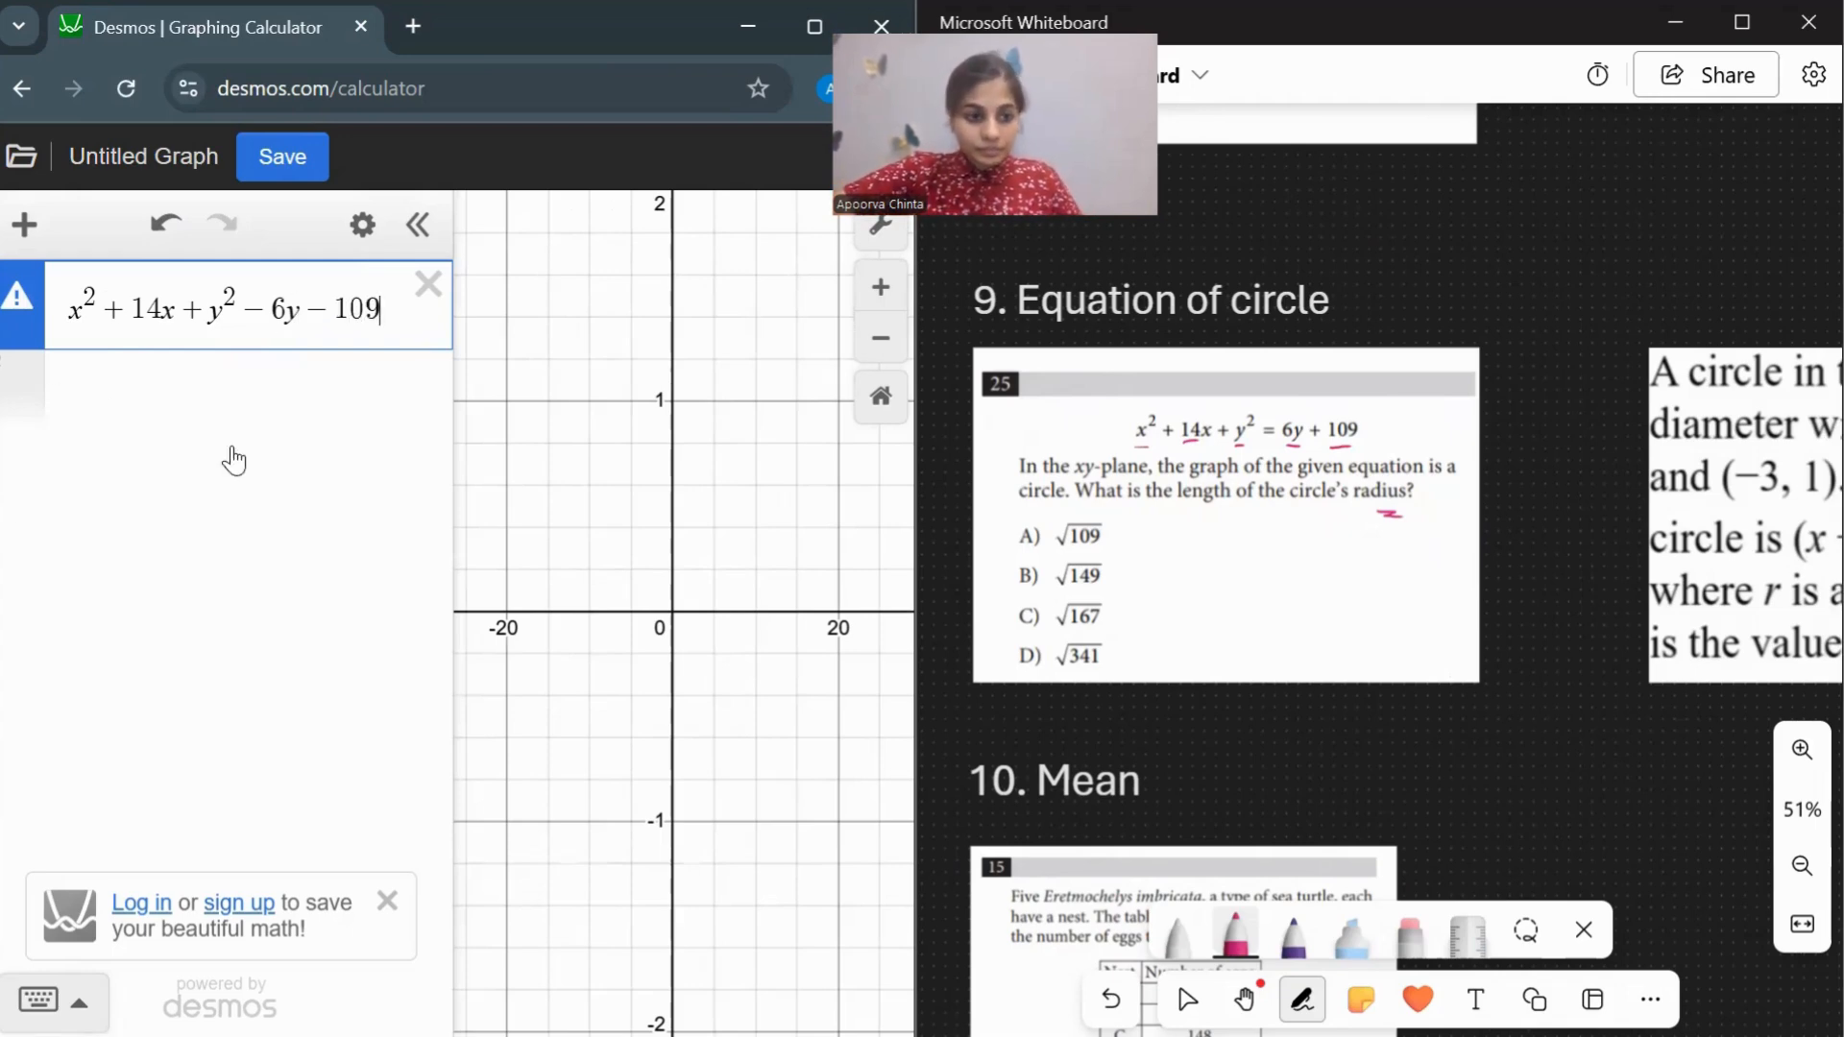
click(222, 502)
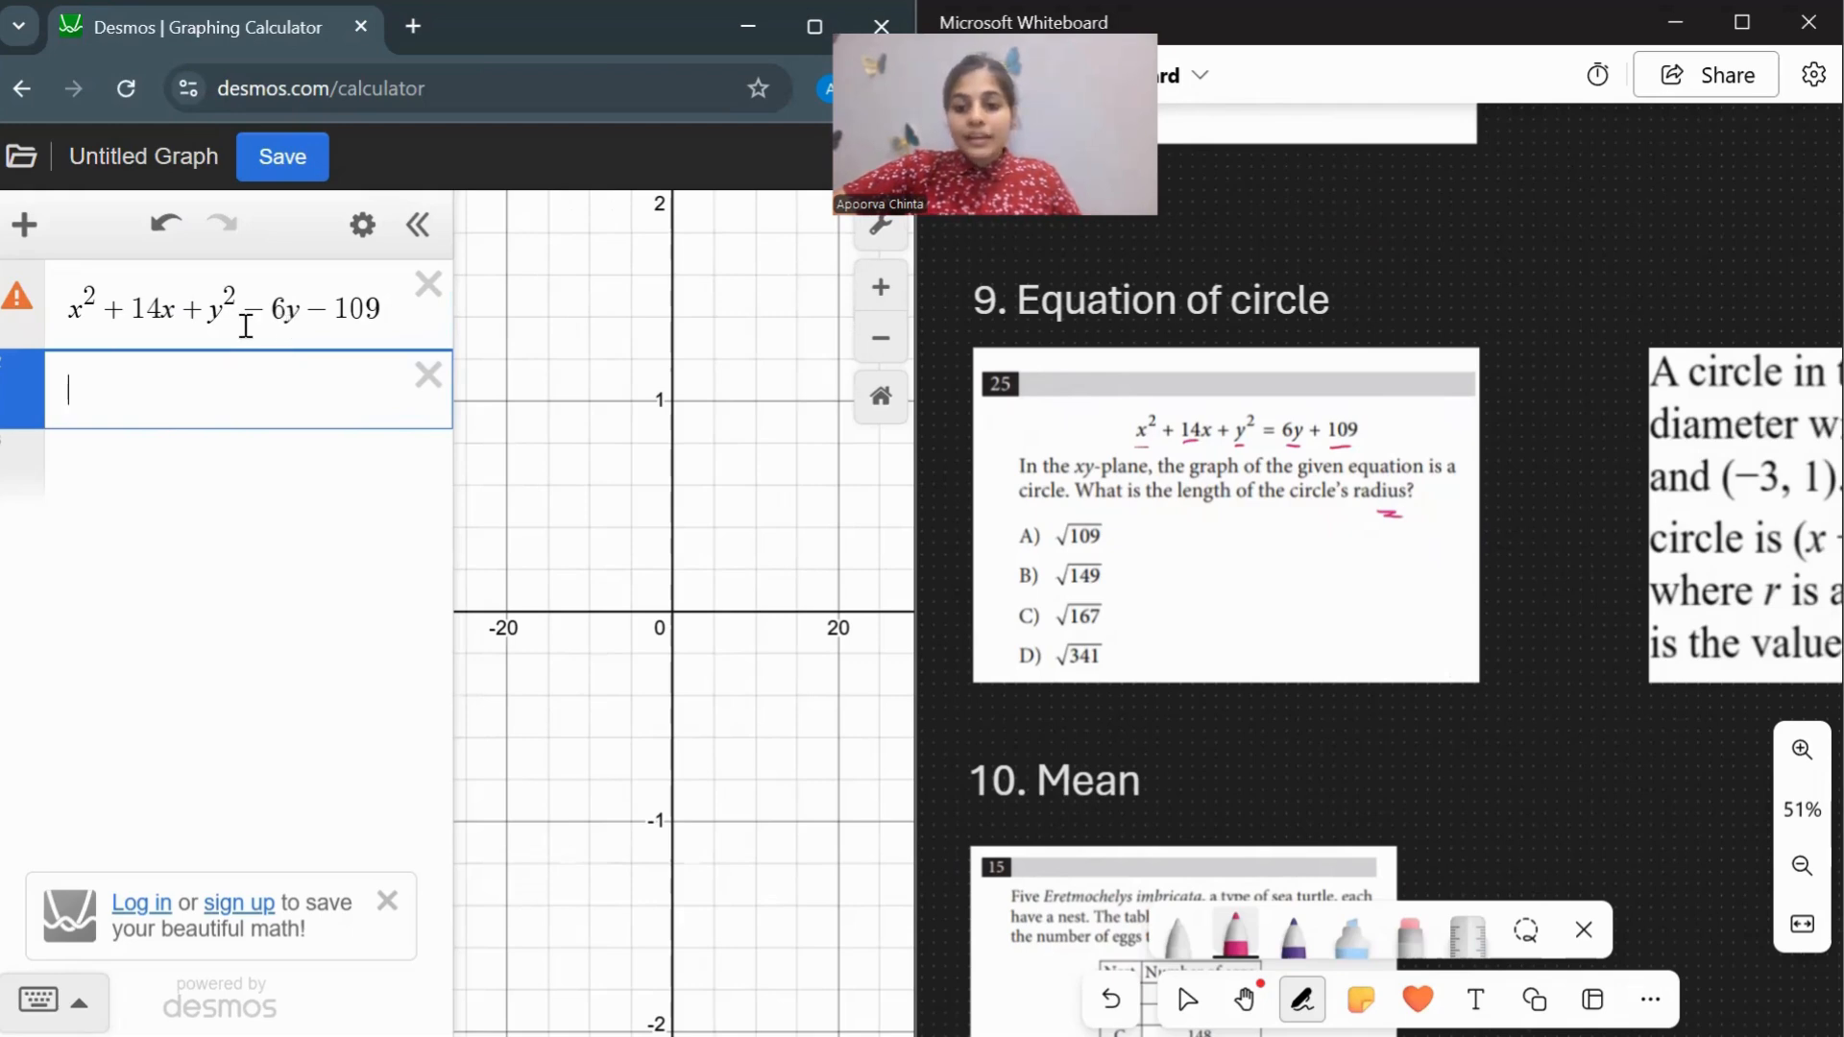
click(425, 288)
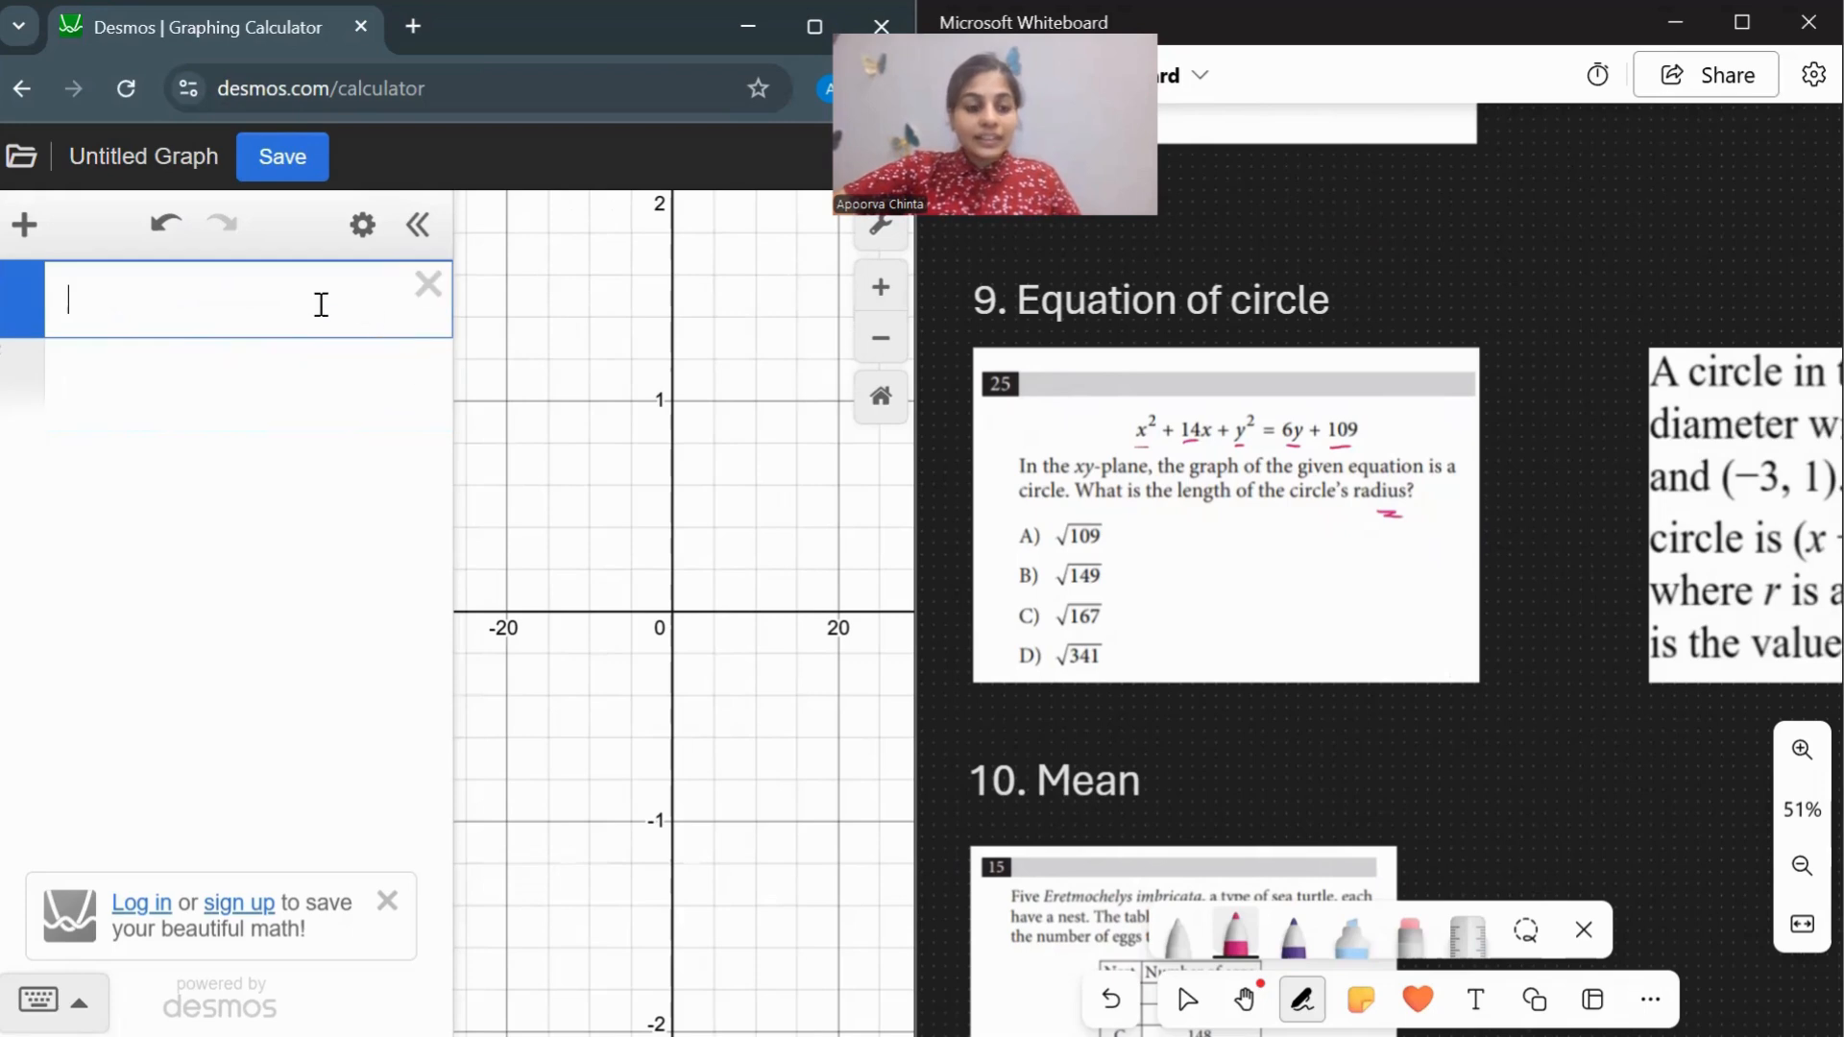
Graph the circle of question 9 in Desmos by entering the equation x² + 14x + y² − 6y − 109 = 0.
text(x^2)
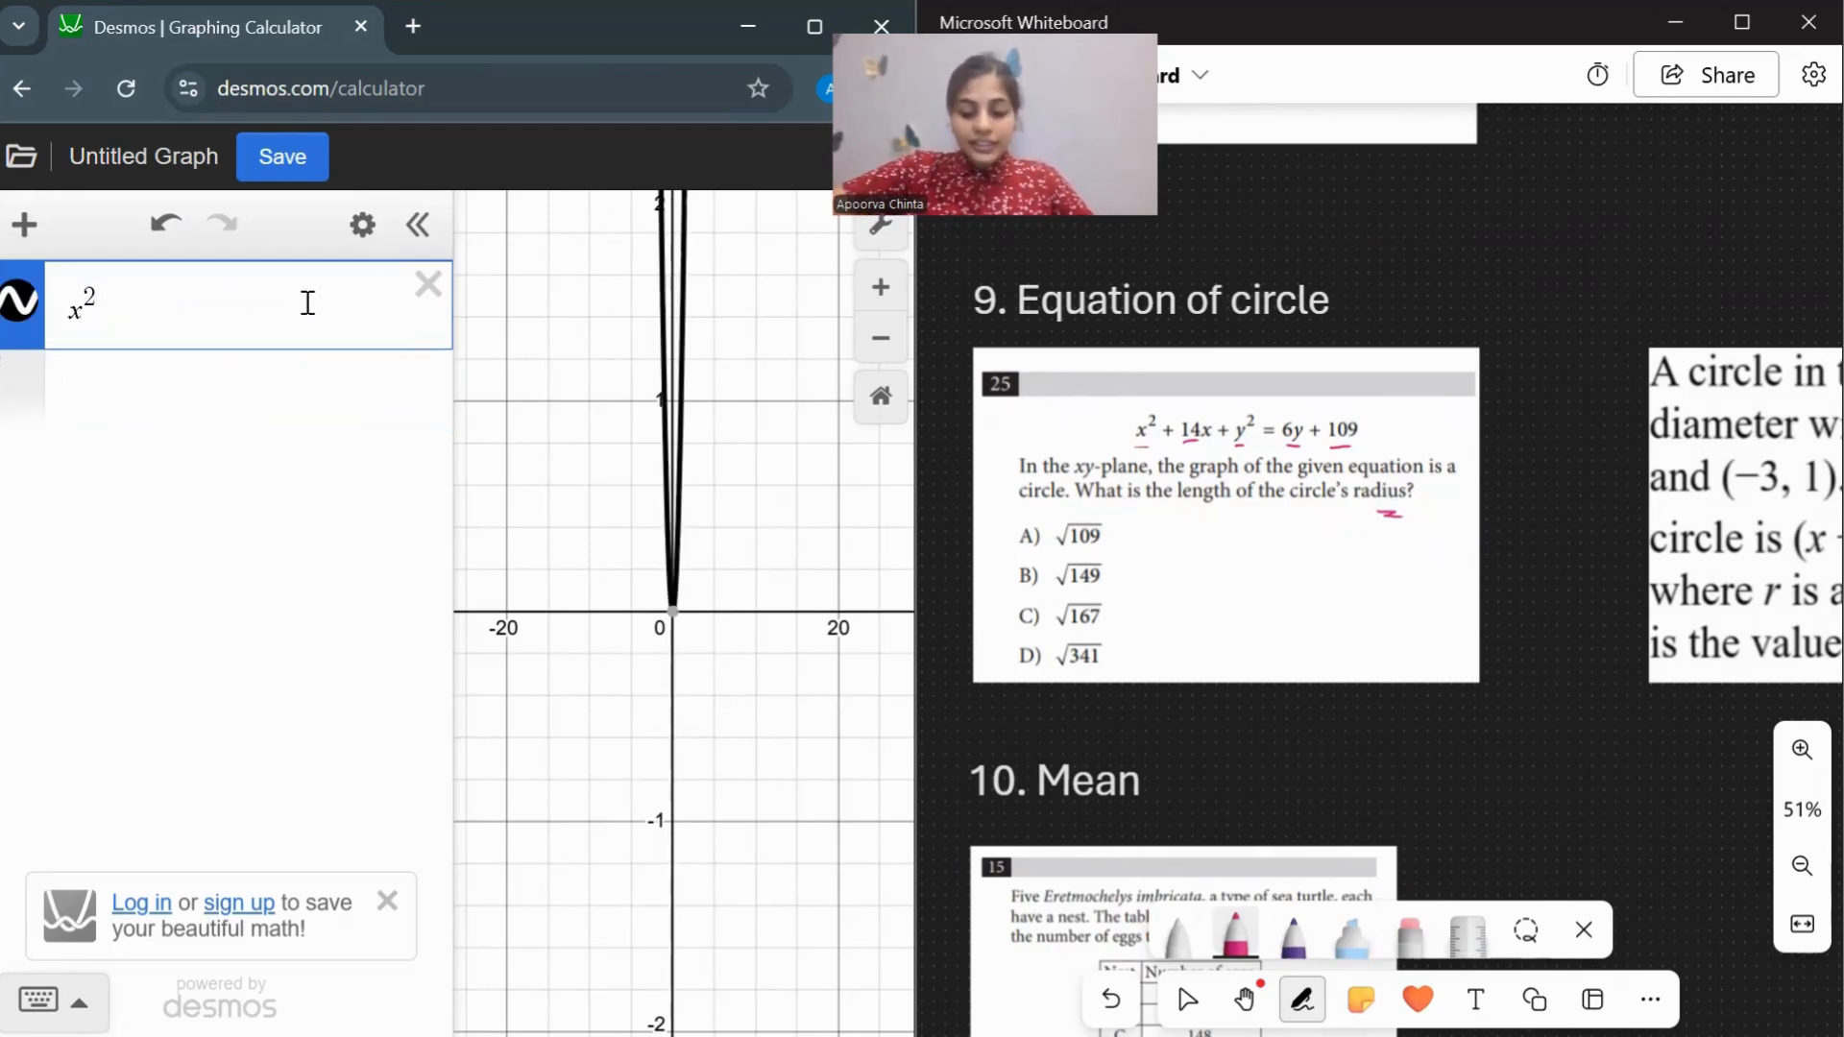
text(+14x)
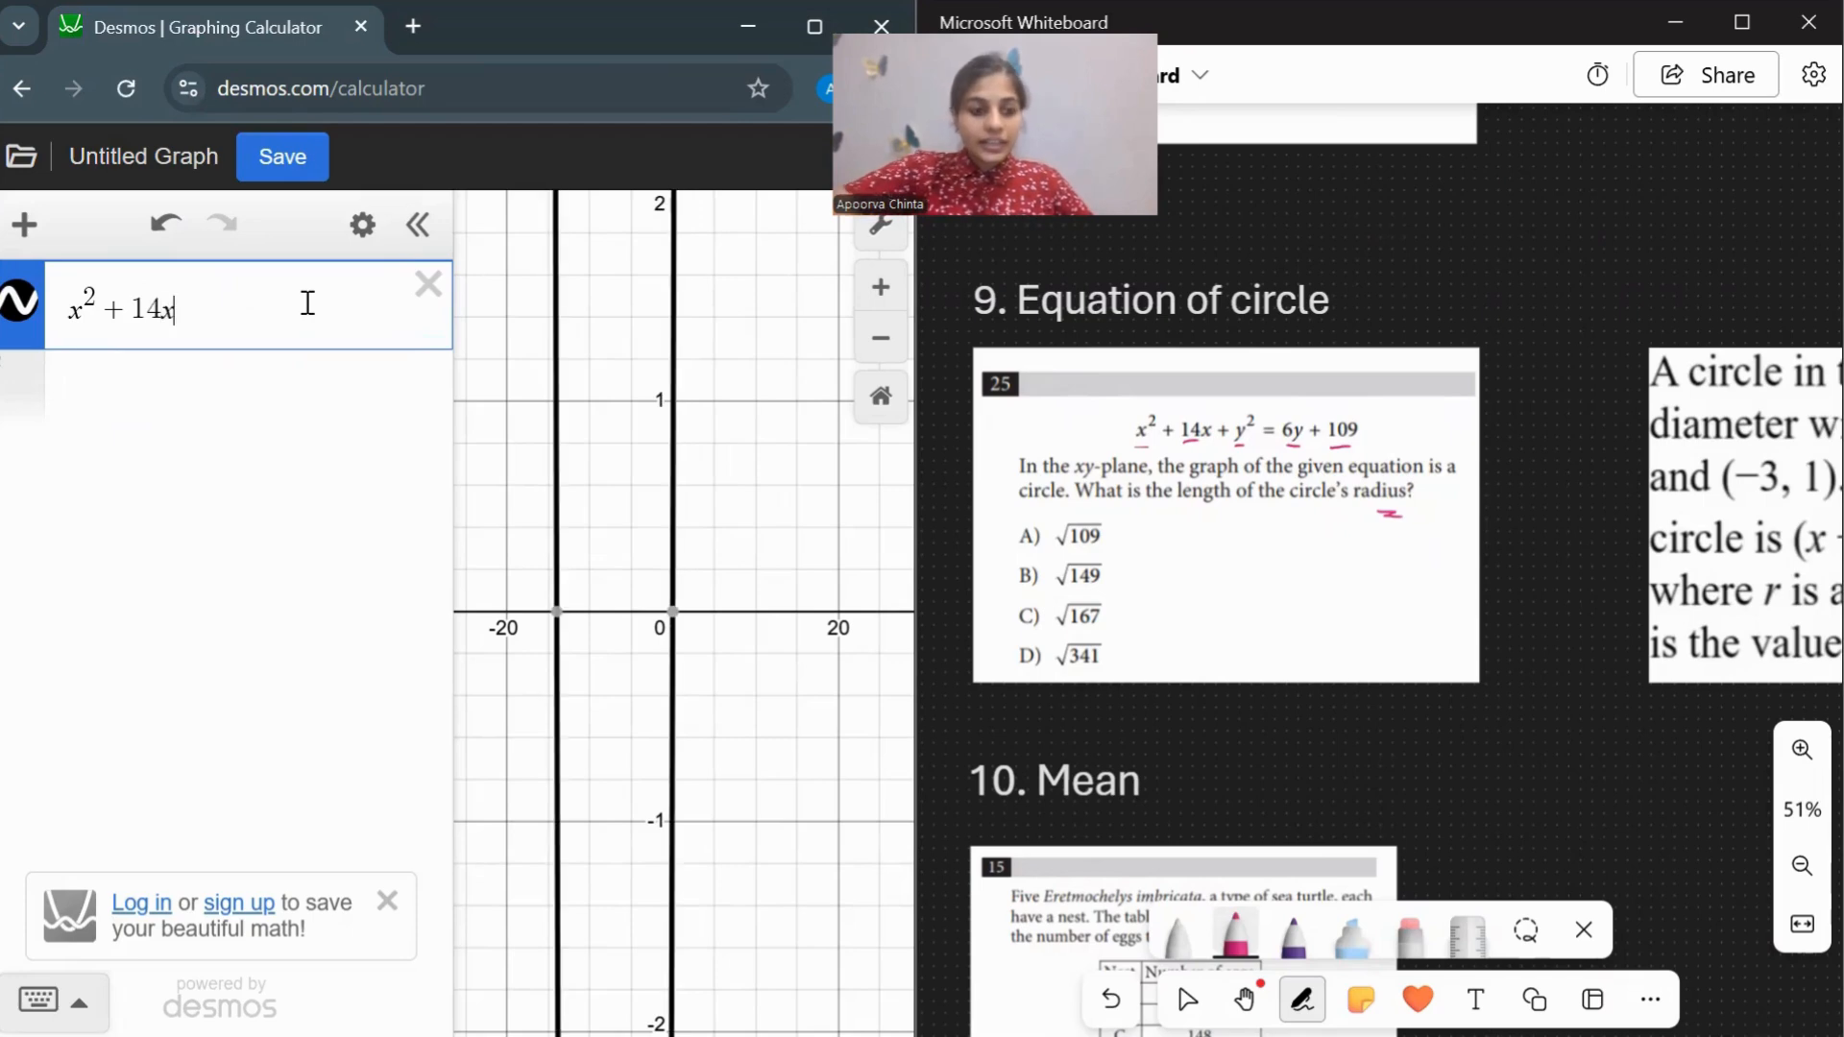
text(+y^2)
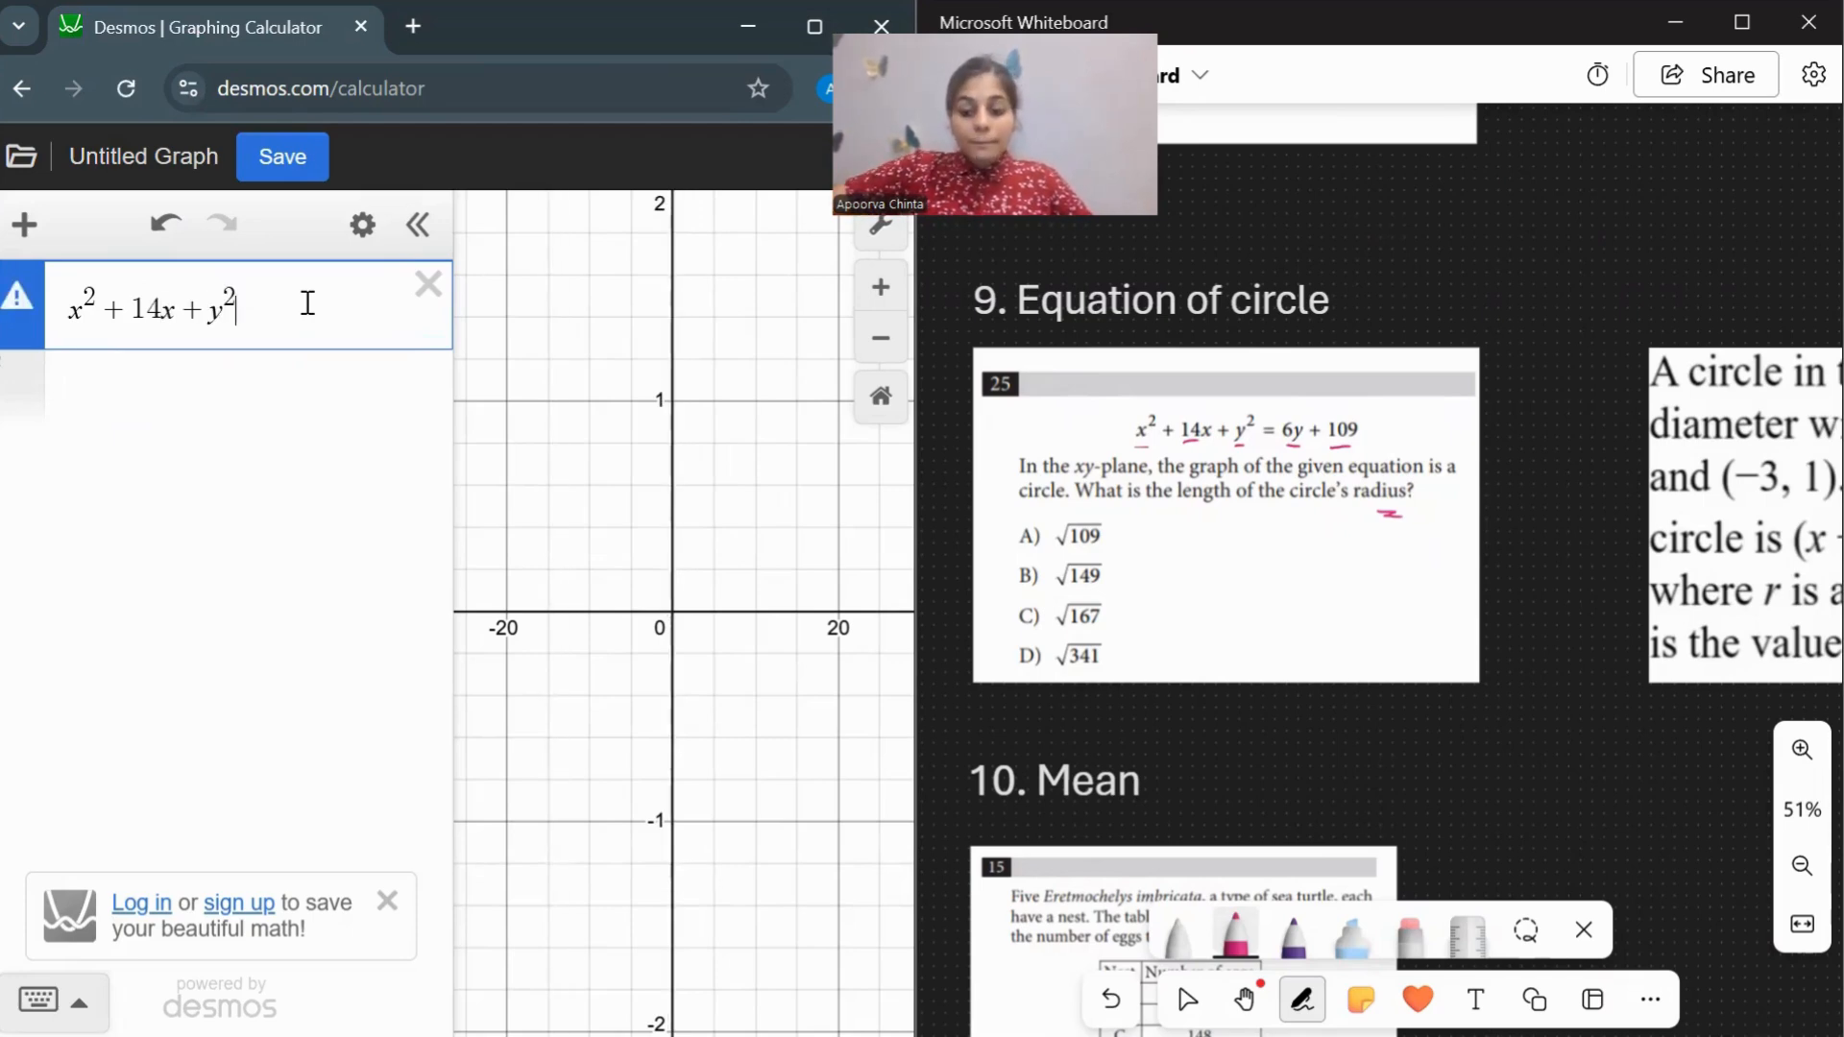
key(Right)
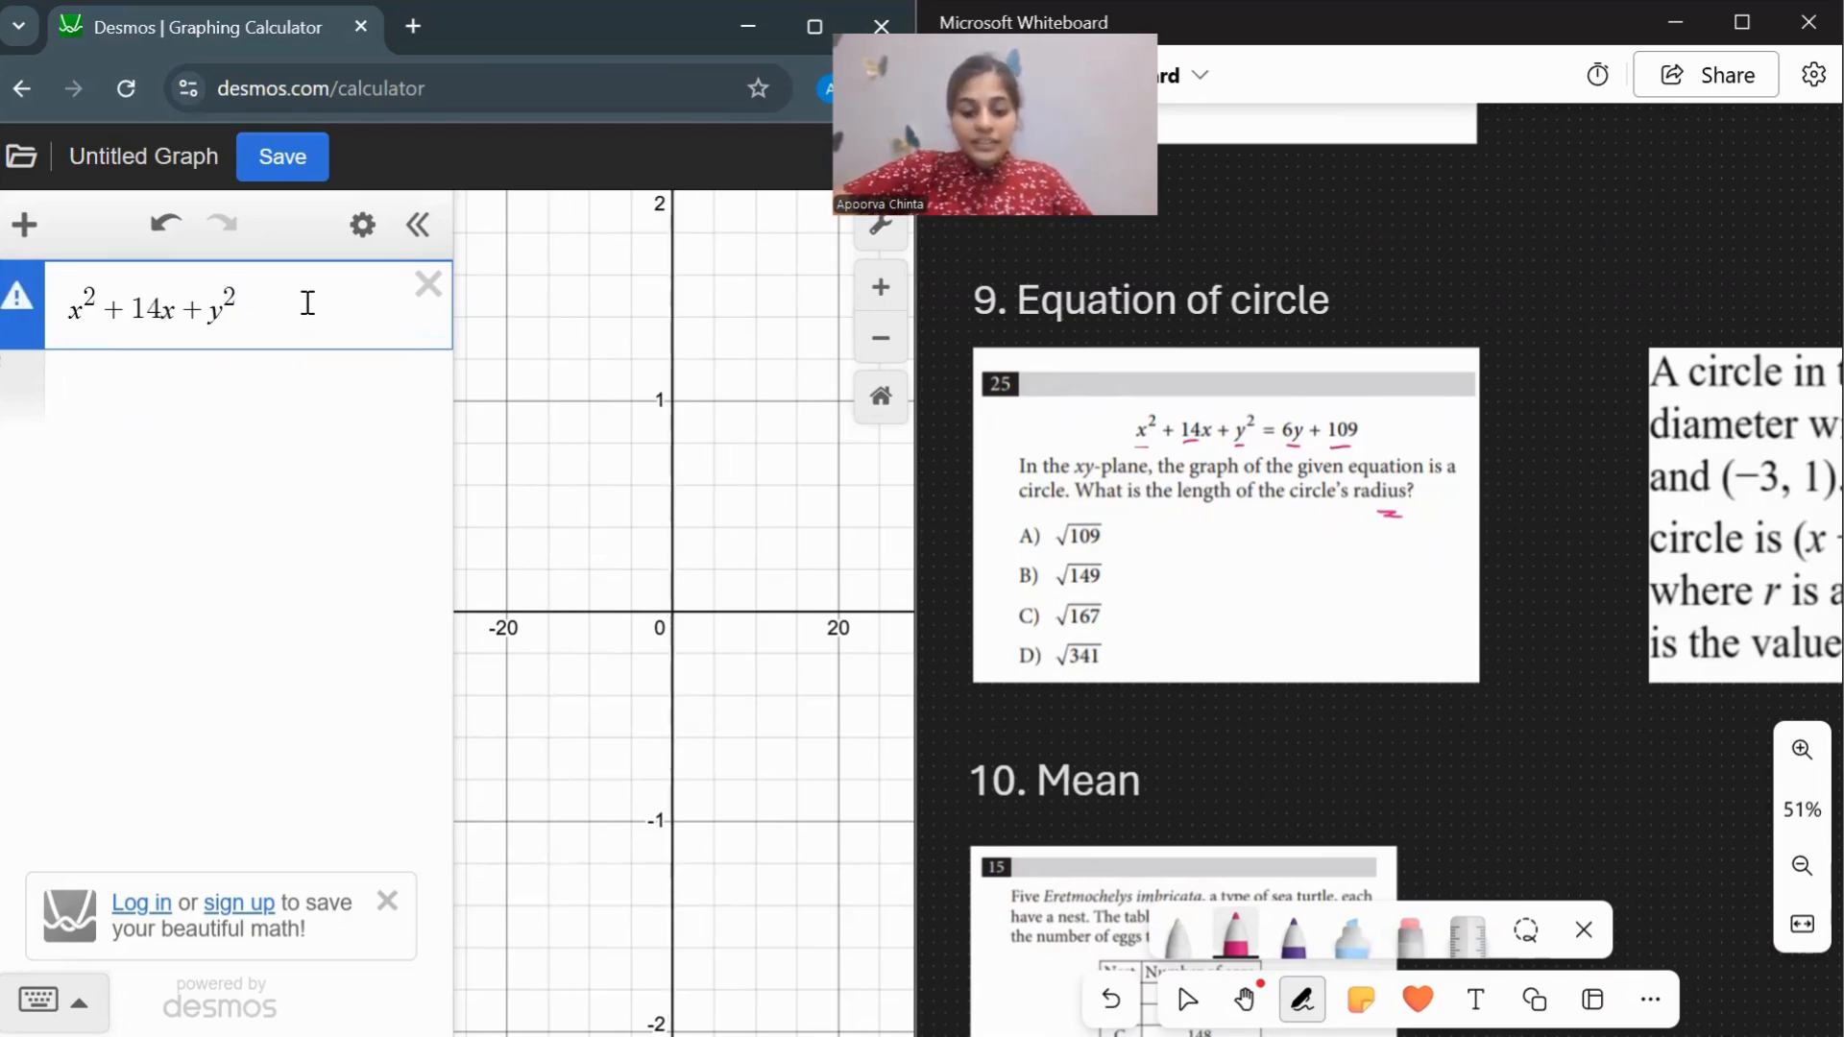
text(-6y)
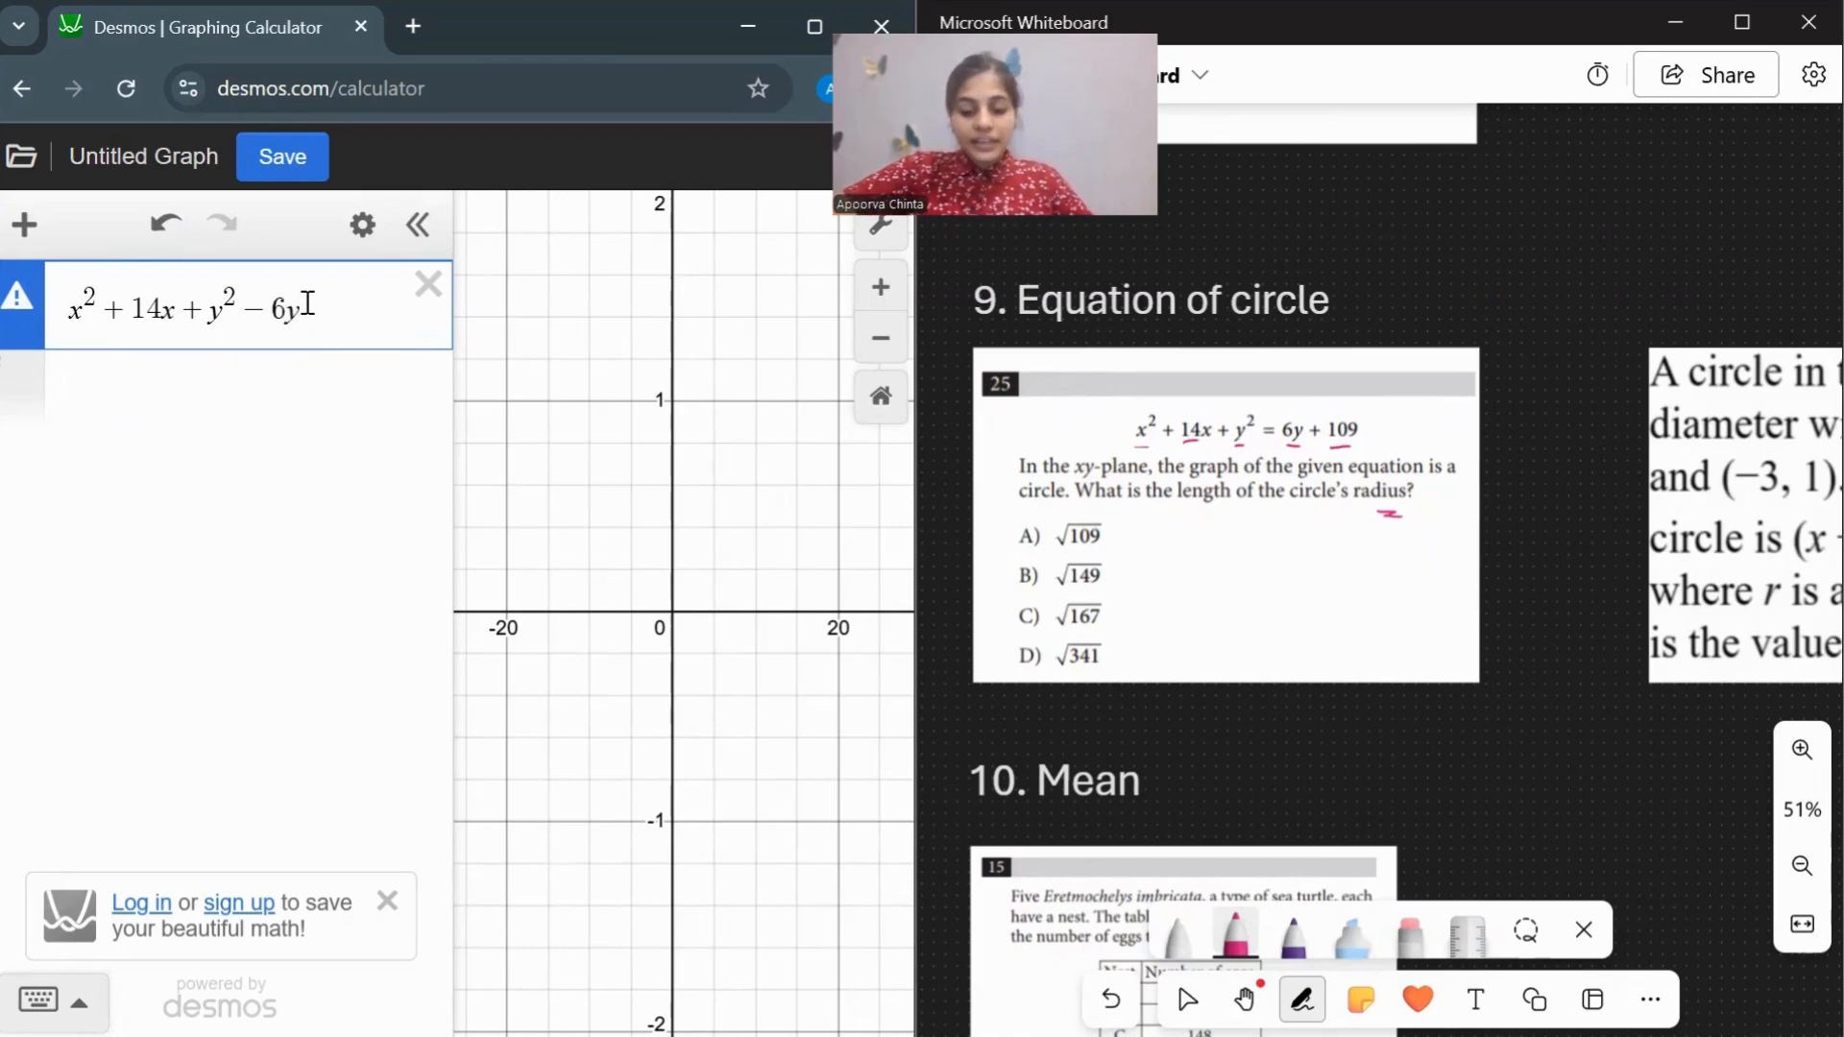
text(-109=)
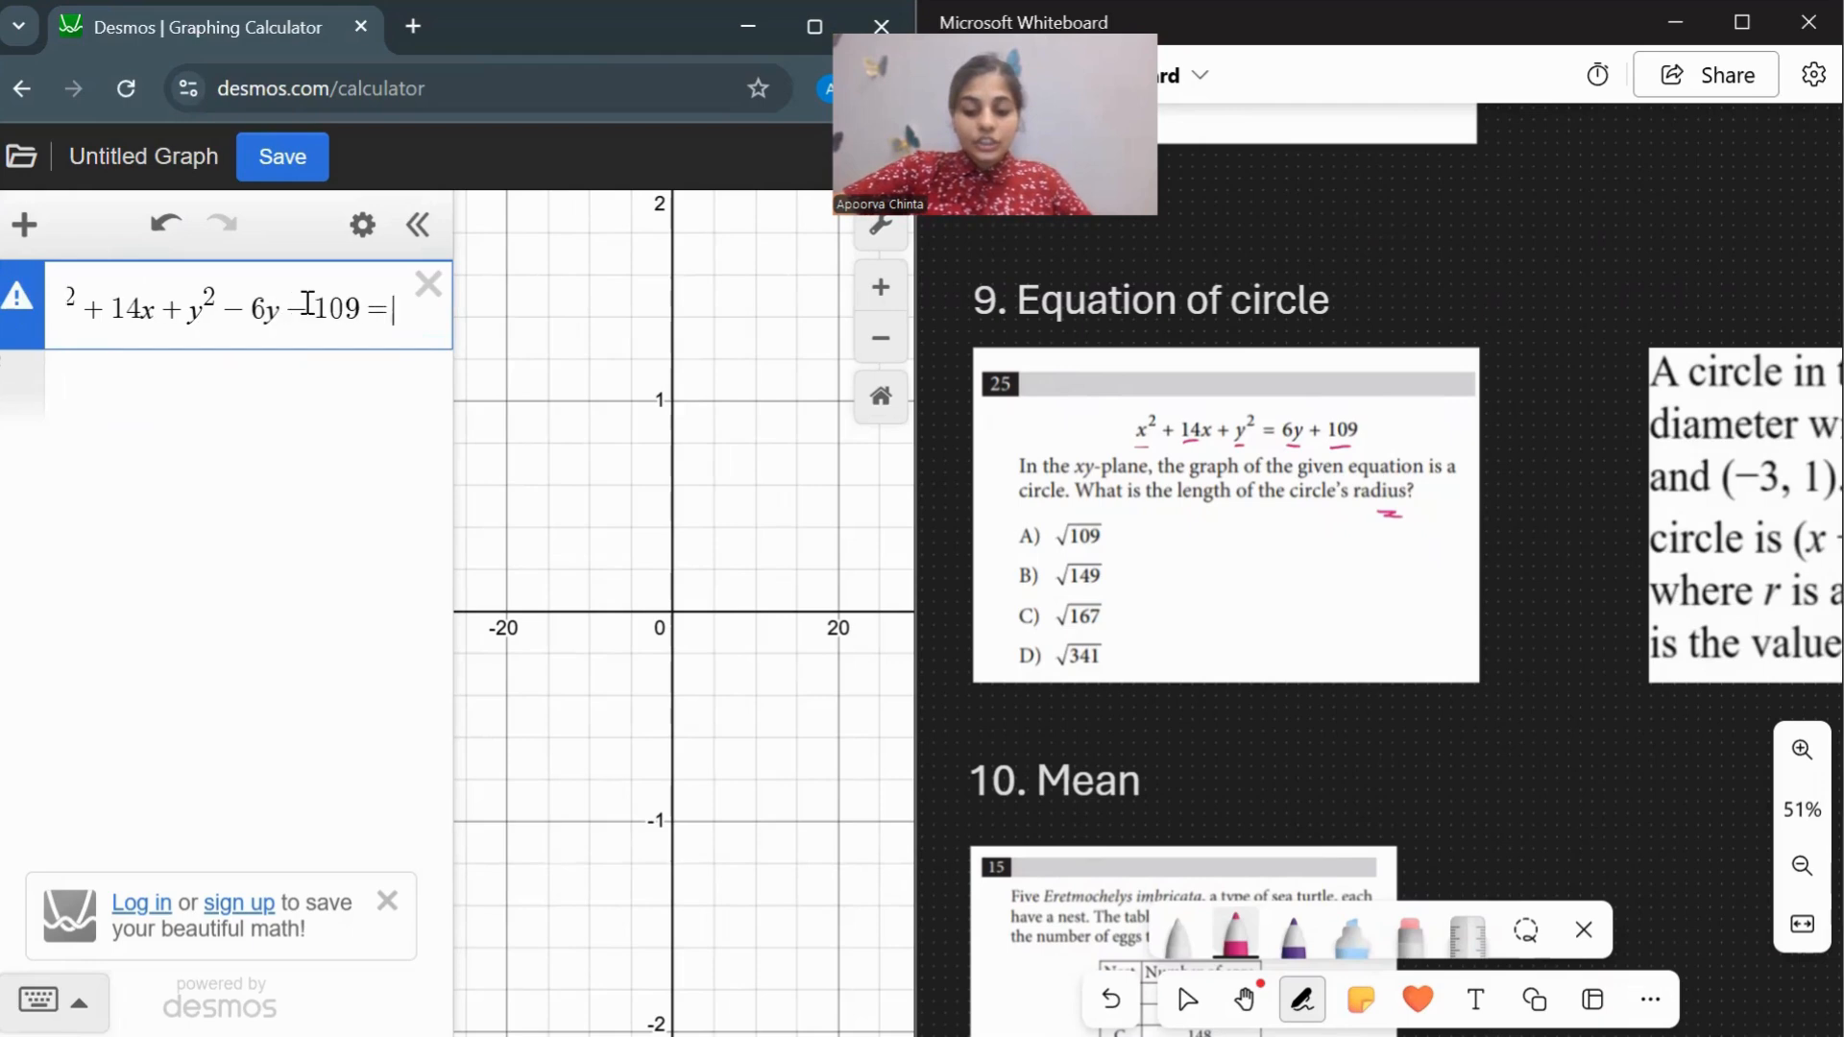
text(0)
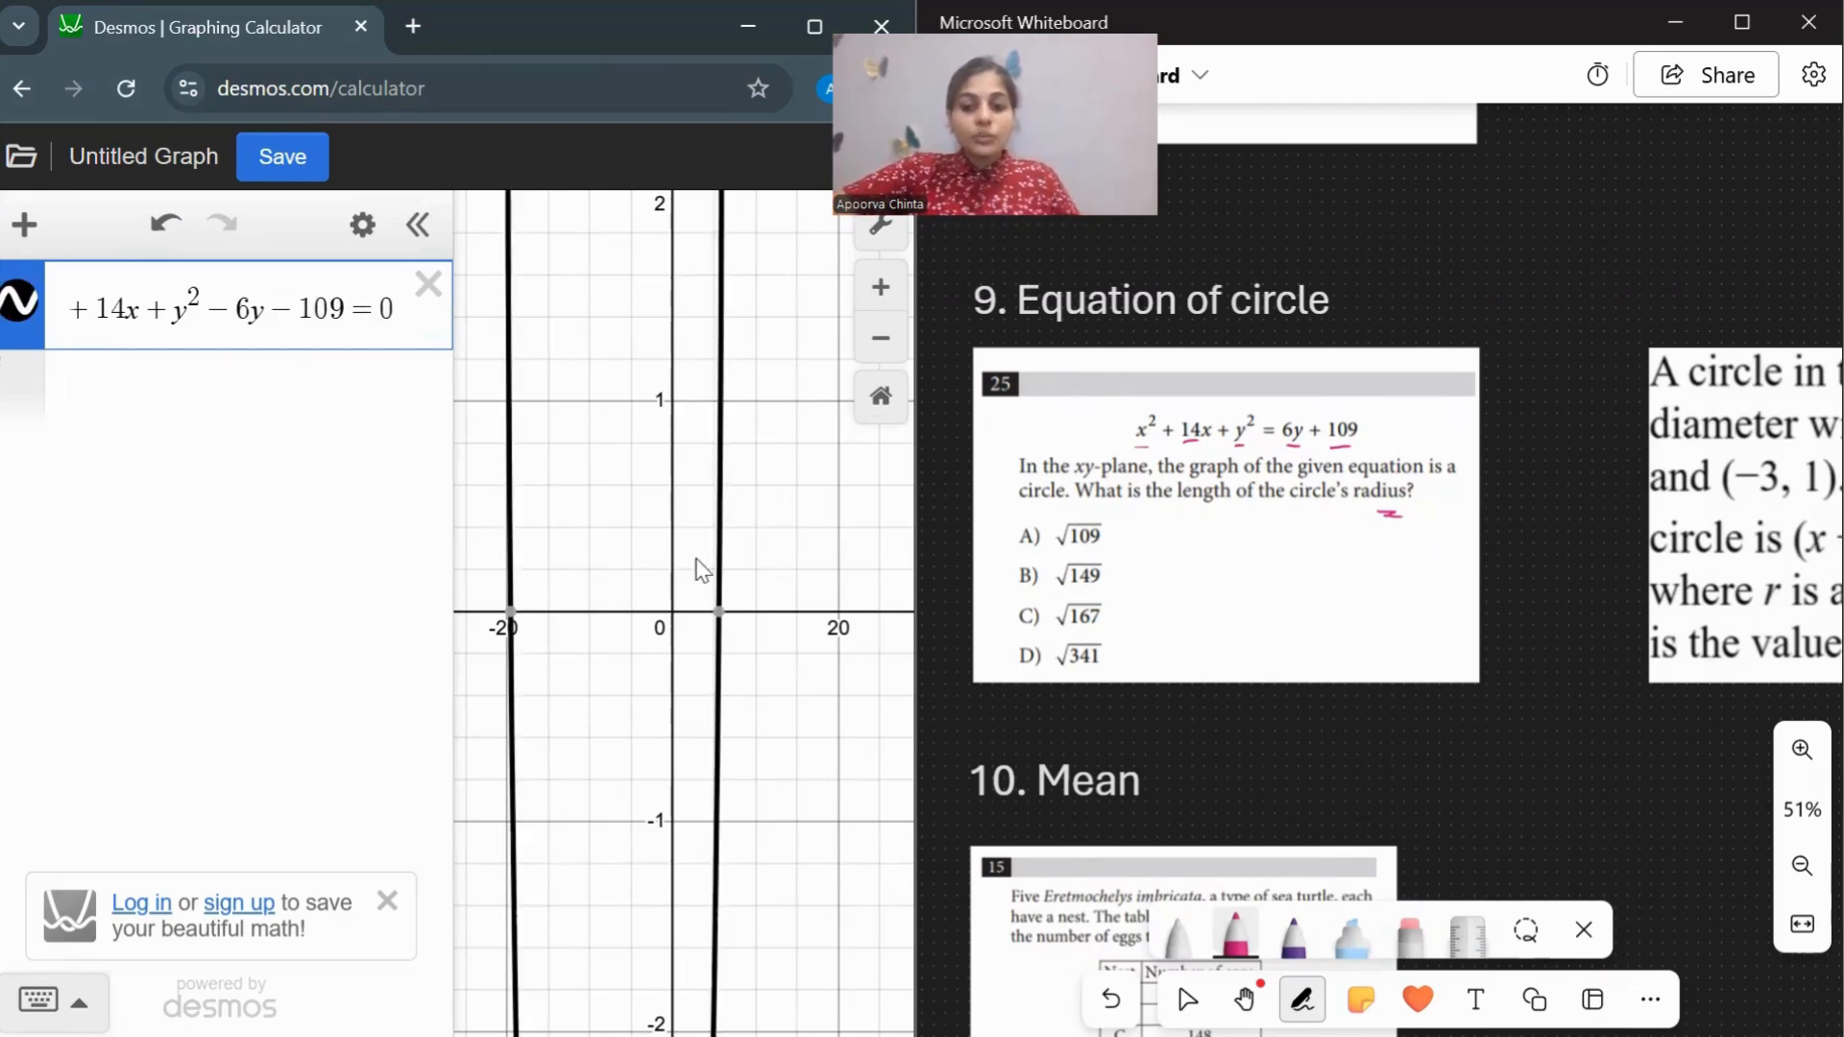
Rescale the graph's axes until the whole circle fits in view with a nearly round shape.
scroll(698, 570, down, 3)
scroll(698, 570, down, 3)
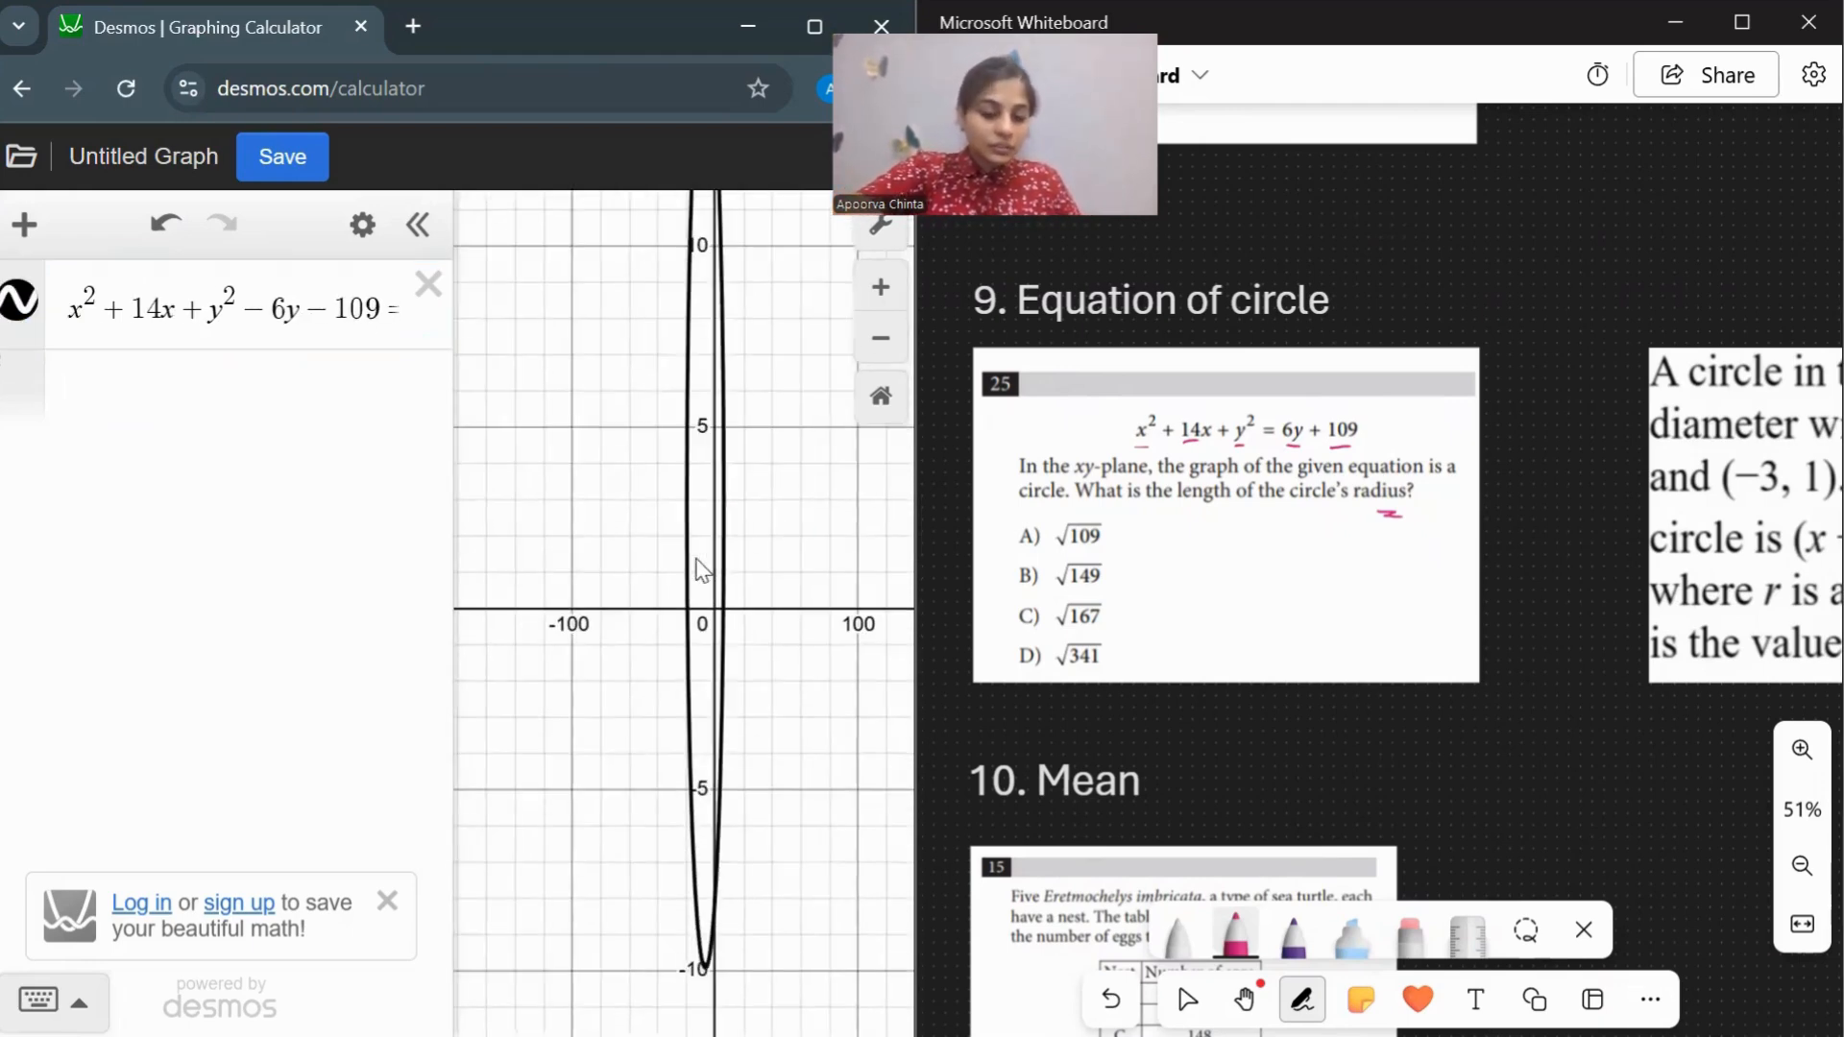
scroll(696, 560, up, 5)
scroll(697, 559, down, 4)
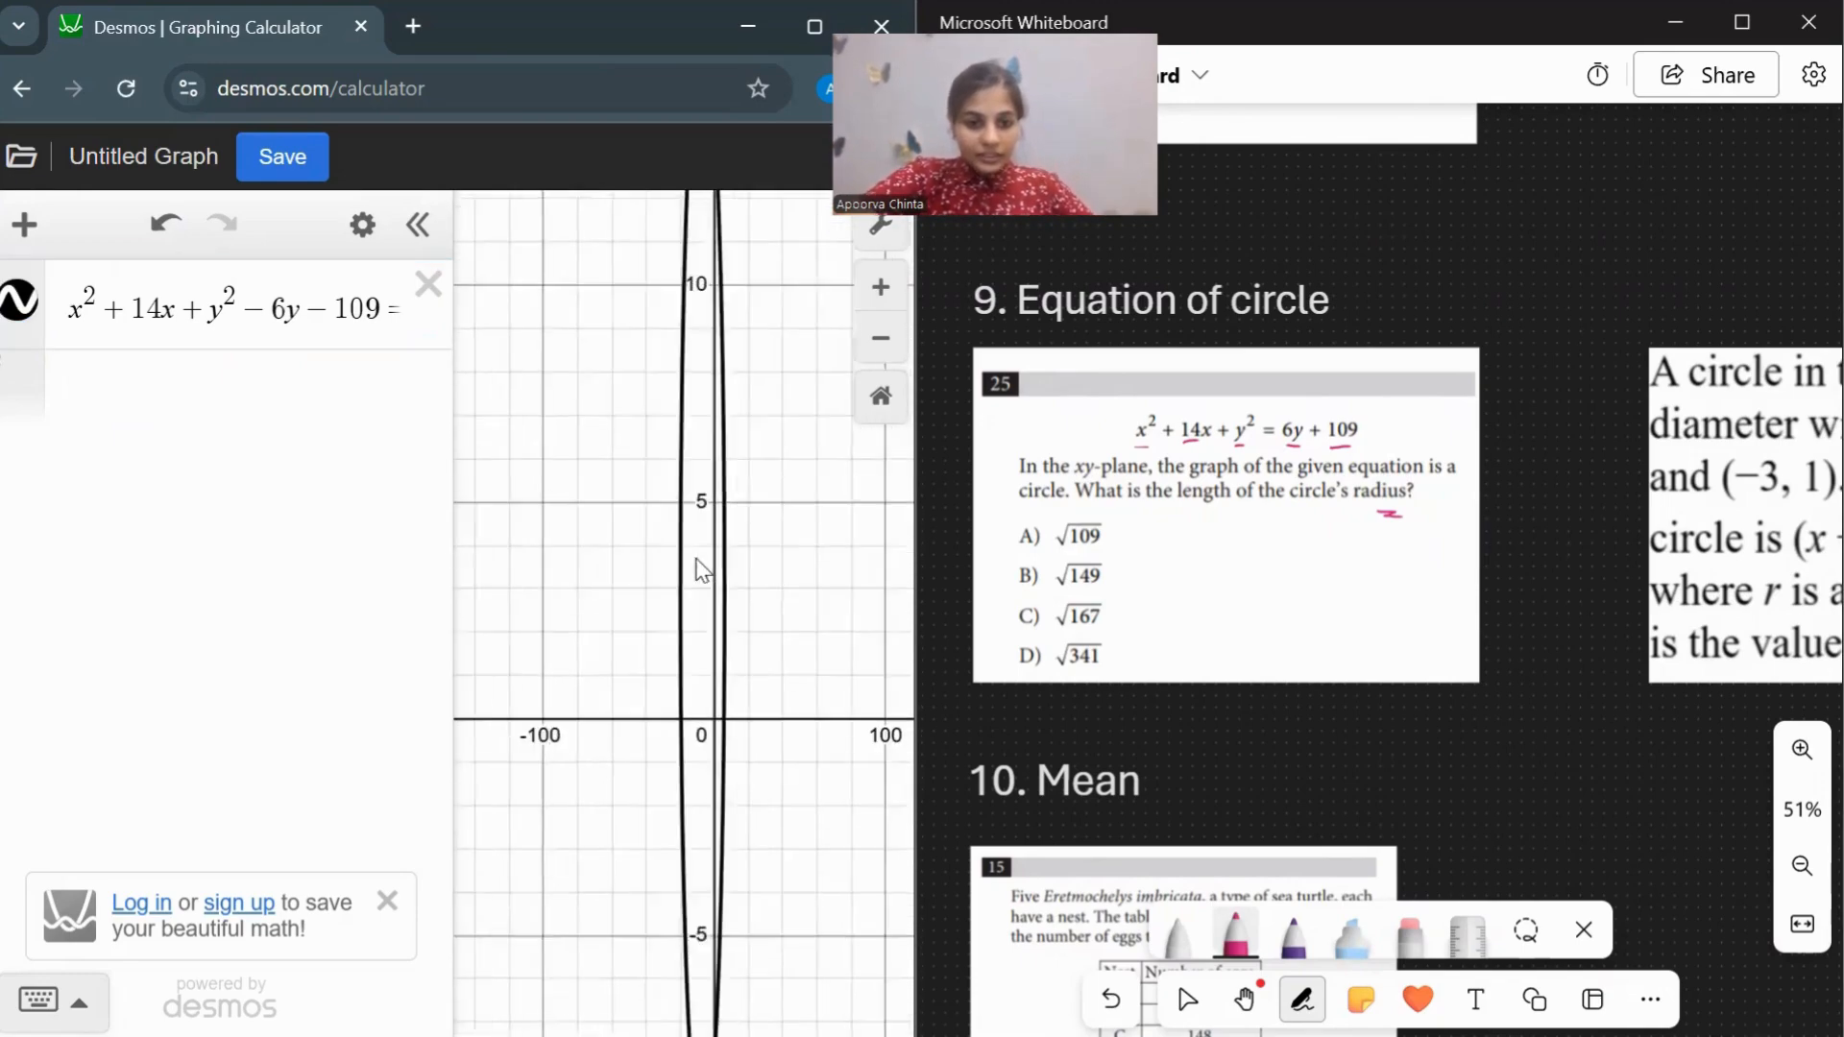
scroll(696, 560, down, 6)
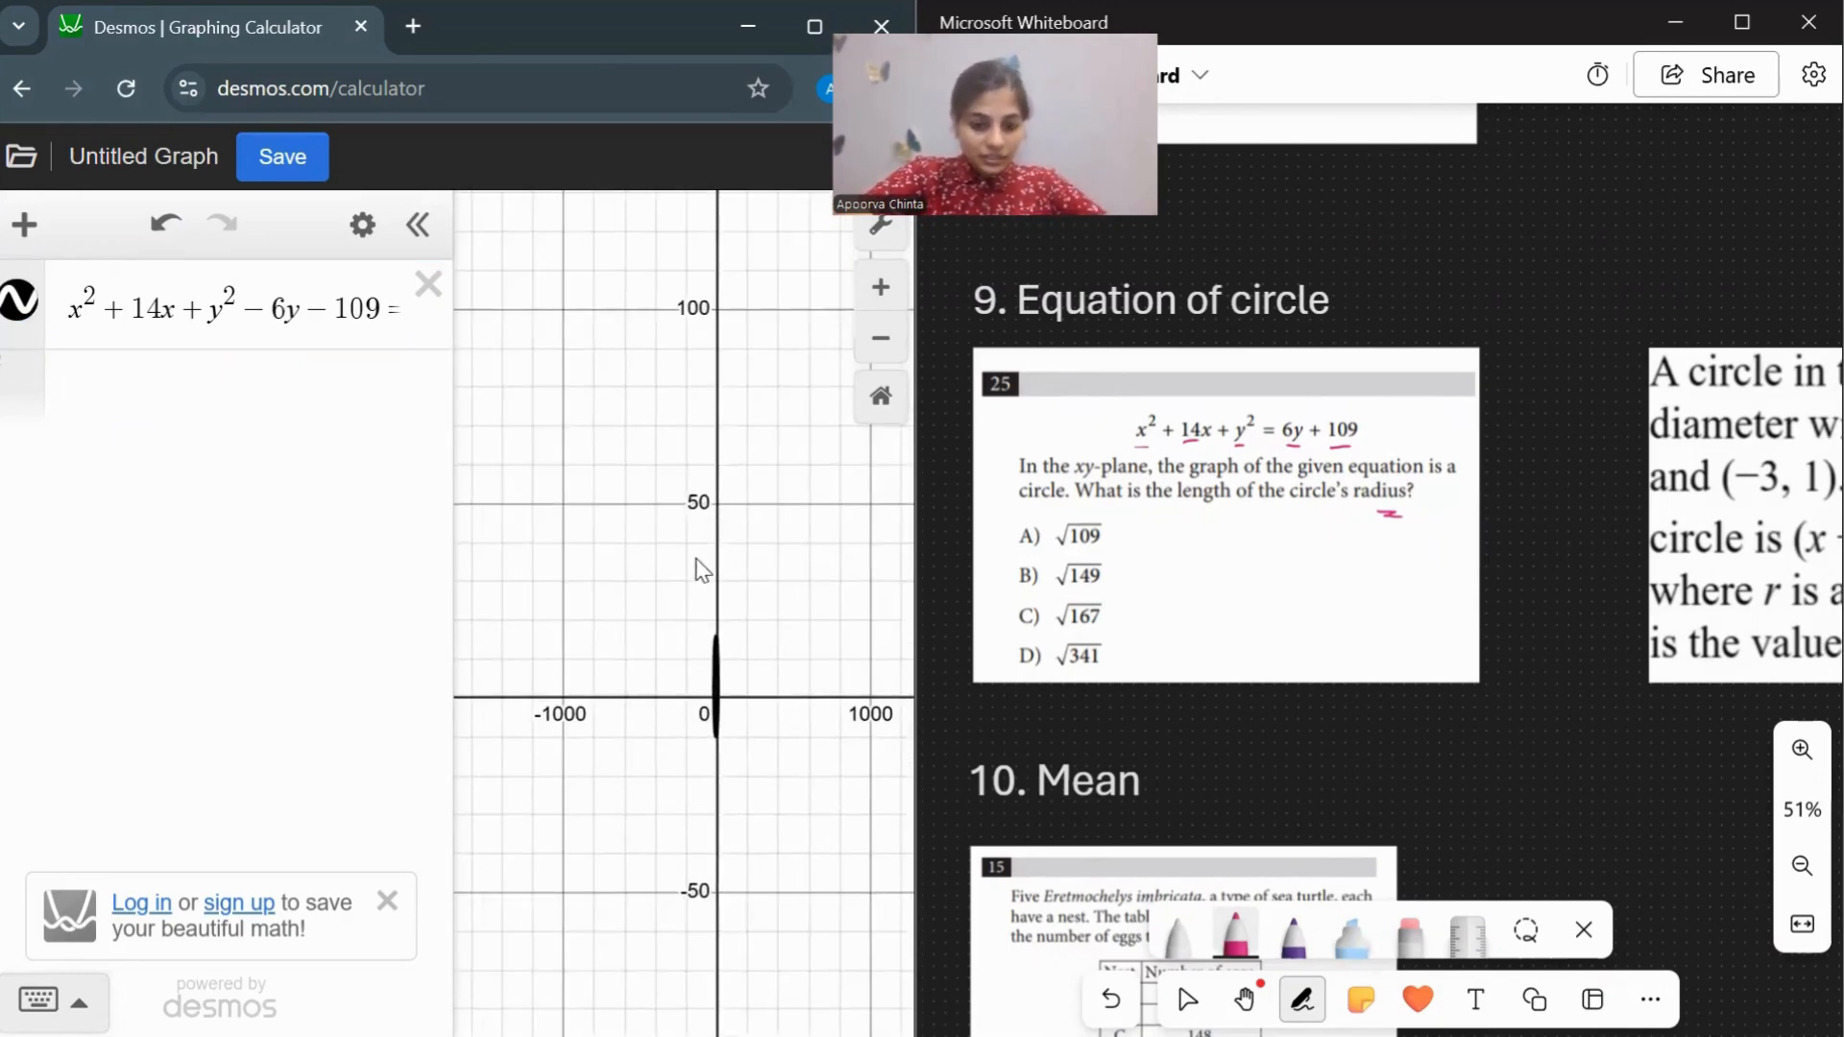
scroll(696, 561, up, 8)
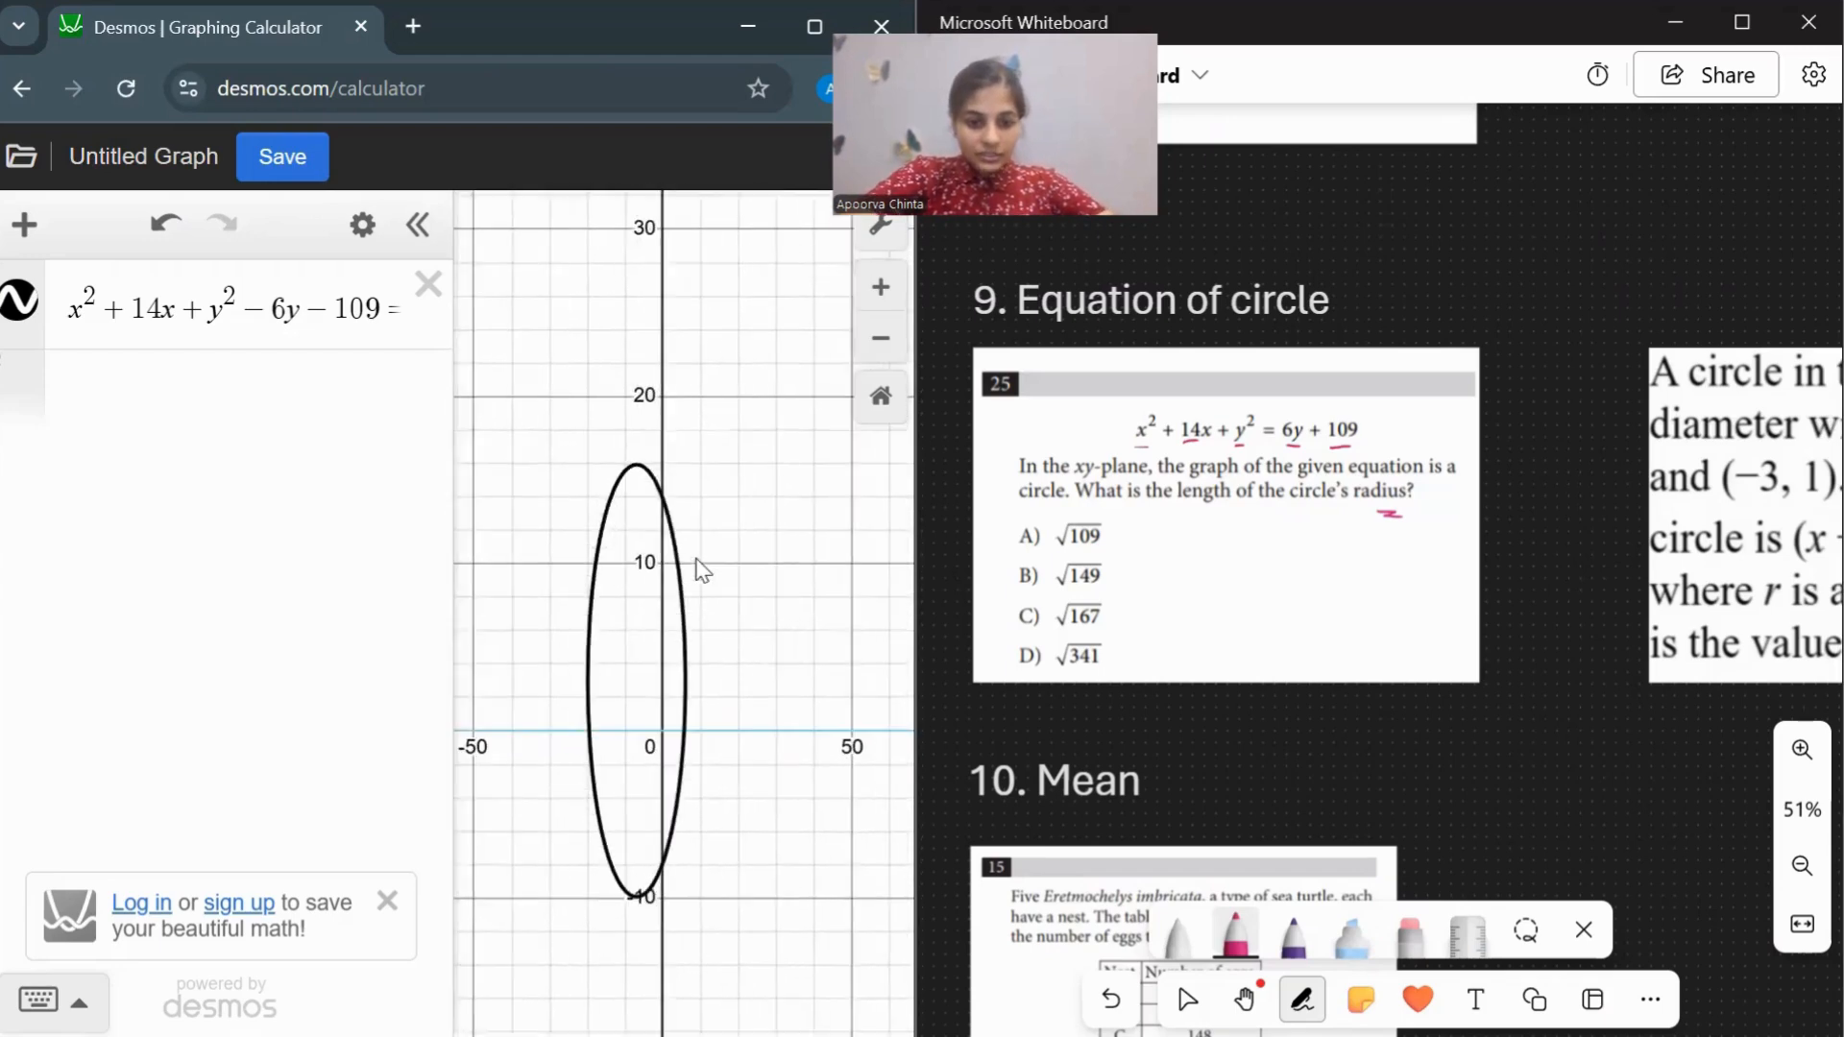
scroll(699, 569, up, 3)
scroll(699, 569, up, 2)
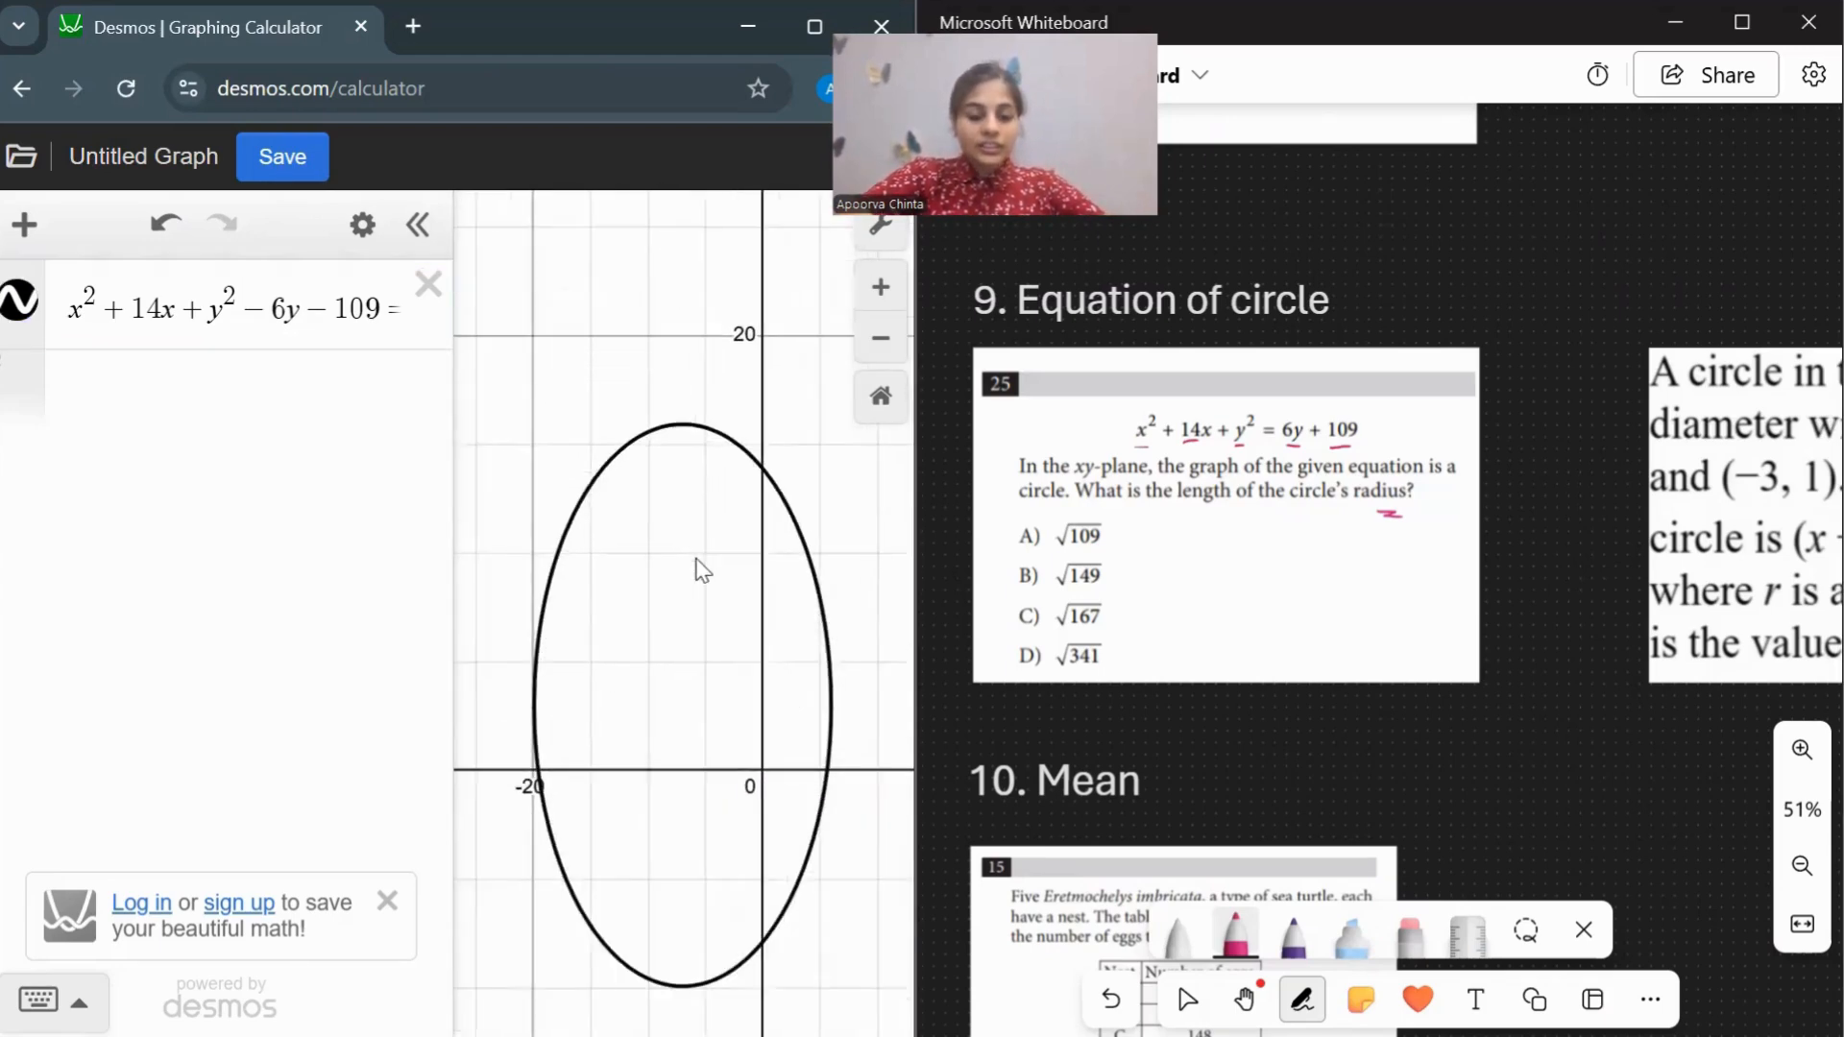
scroll(702, 571, up, 2)
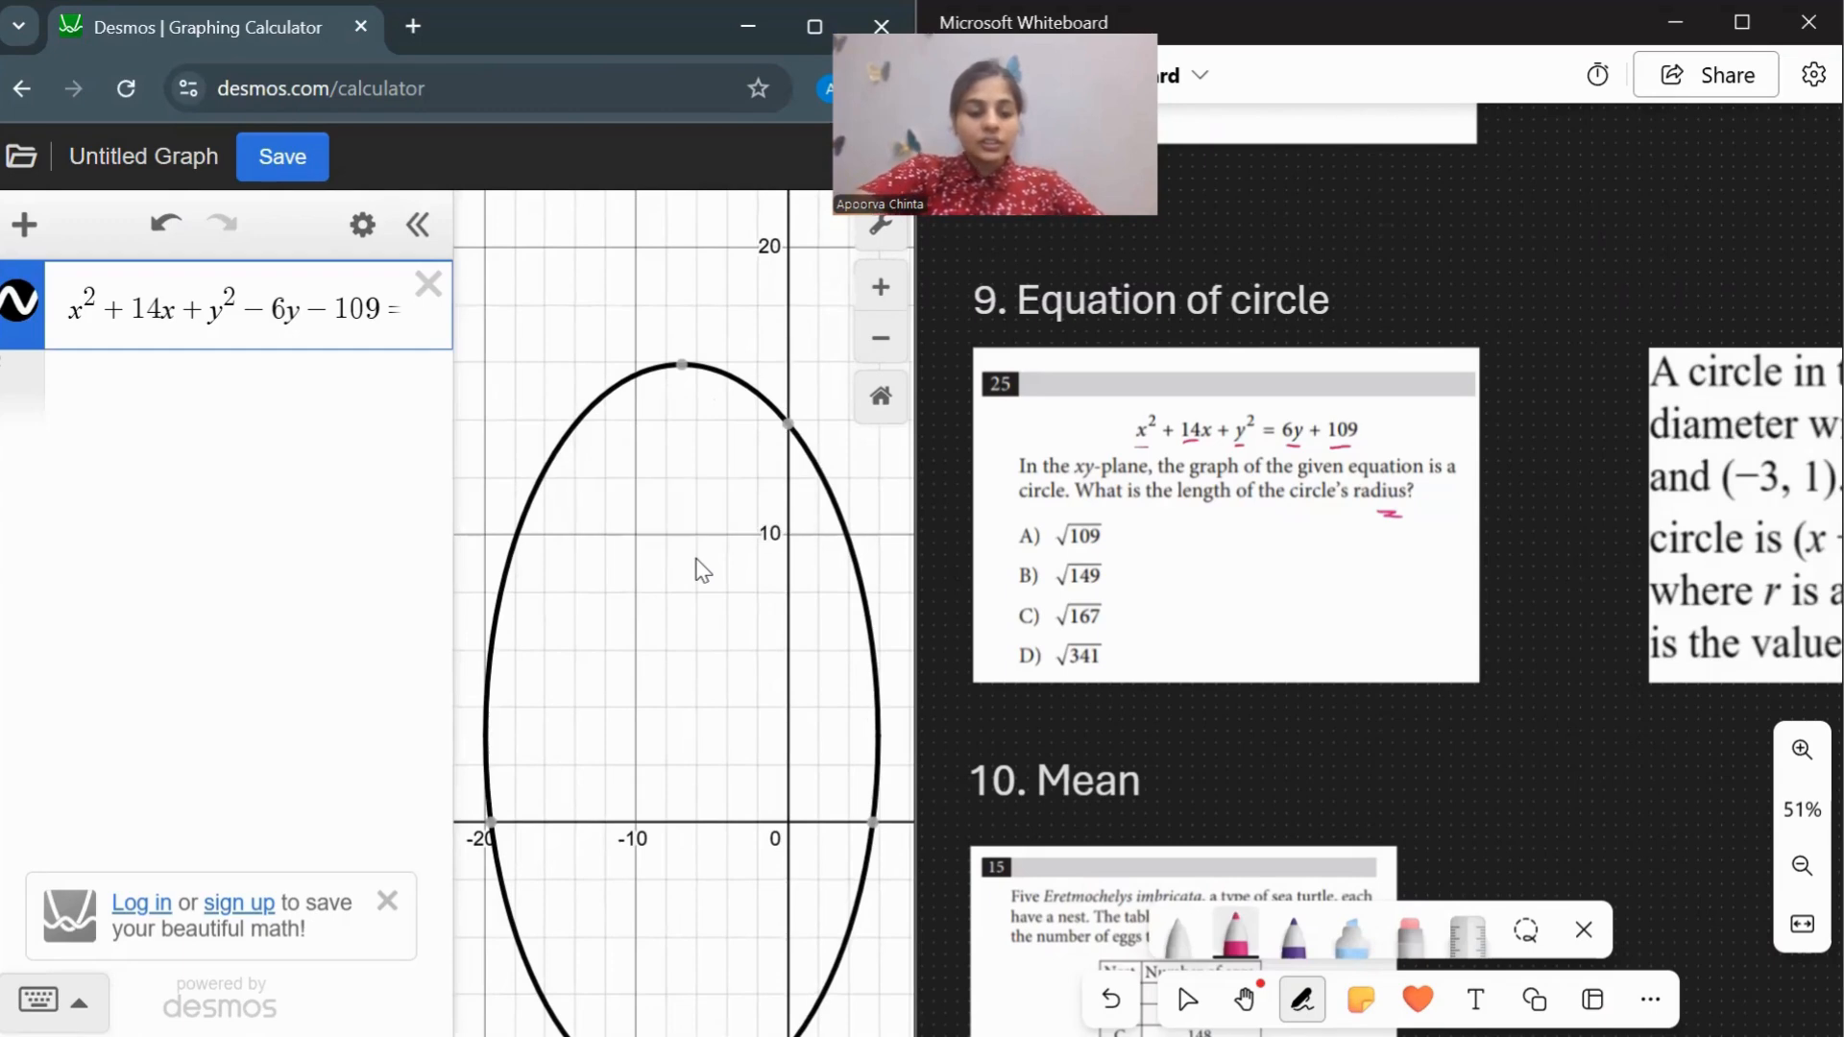
scroll(702, 571, down, 3)
scroll(703, 570, up, 4)
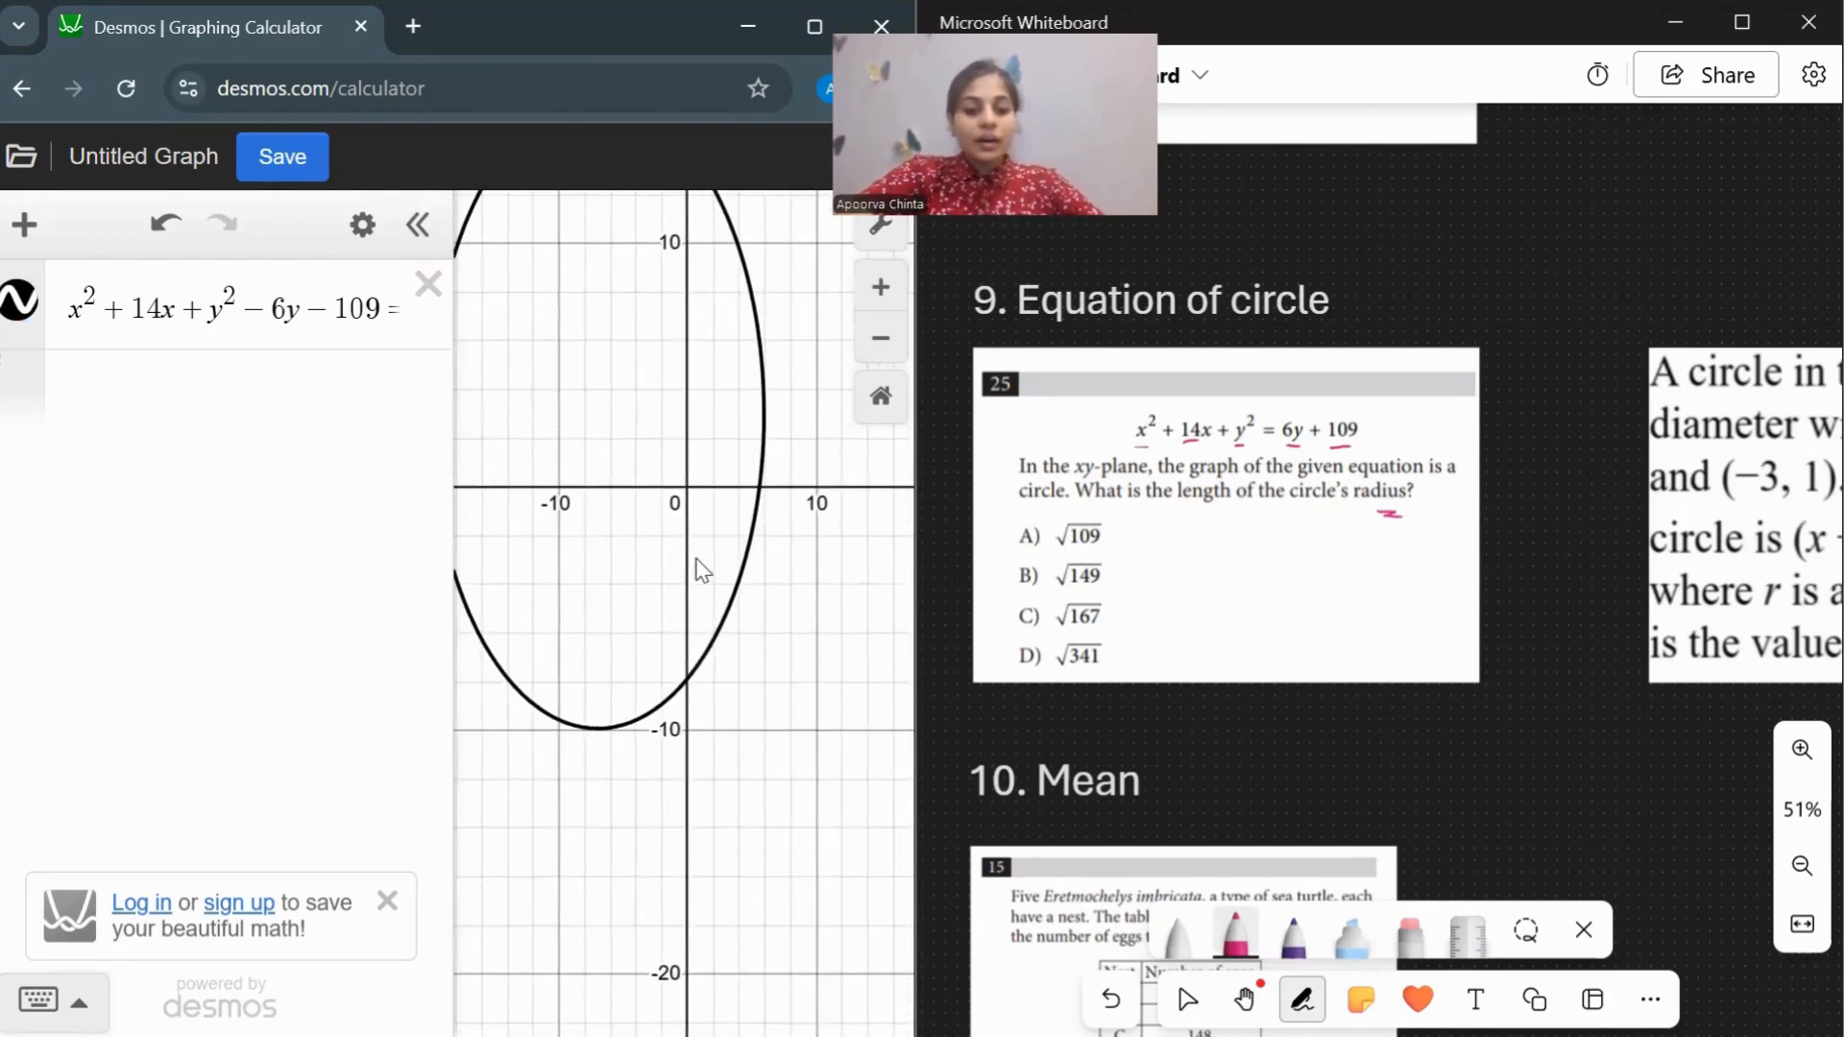
scroll(703, 570, down, 4)
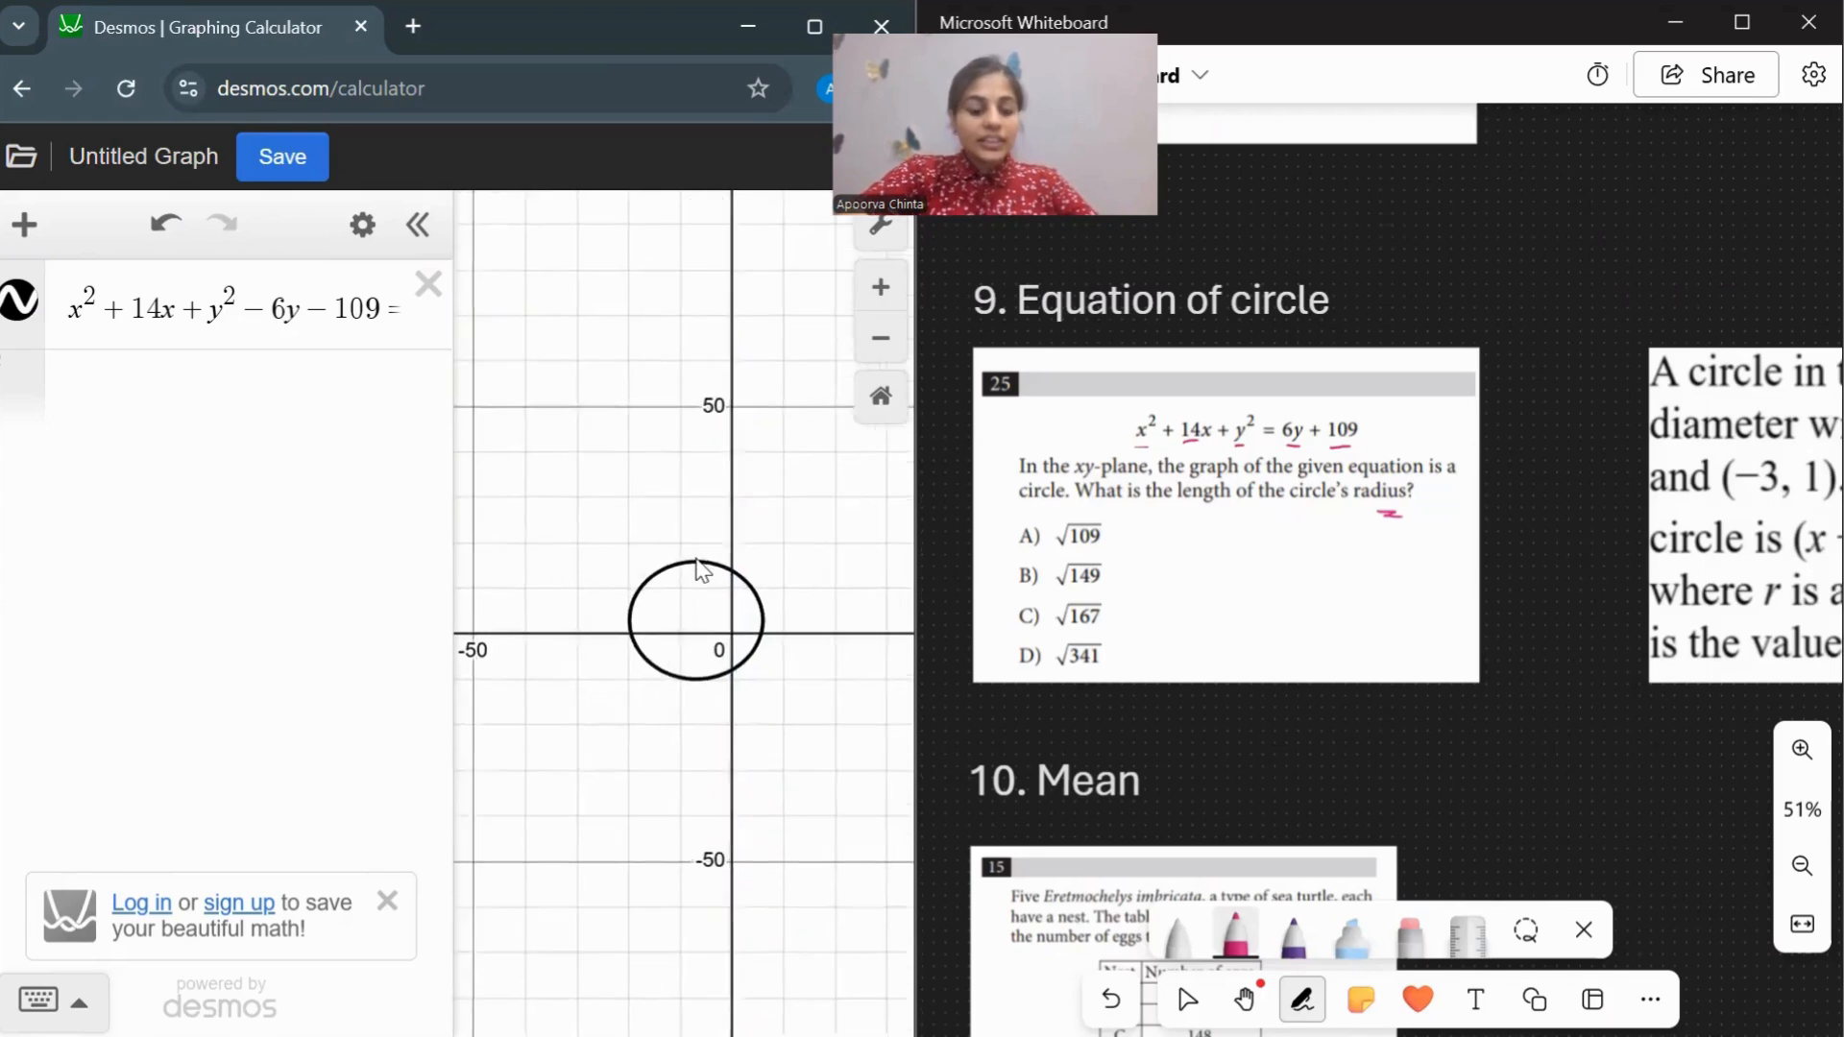
scroll(703, 571, up, 3)
scroll(703, 570, up, 2)
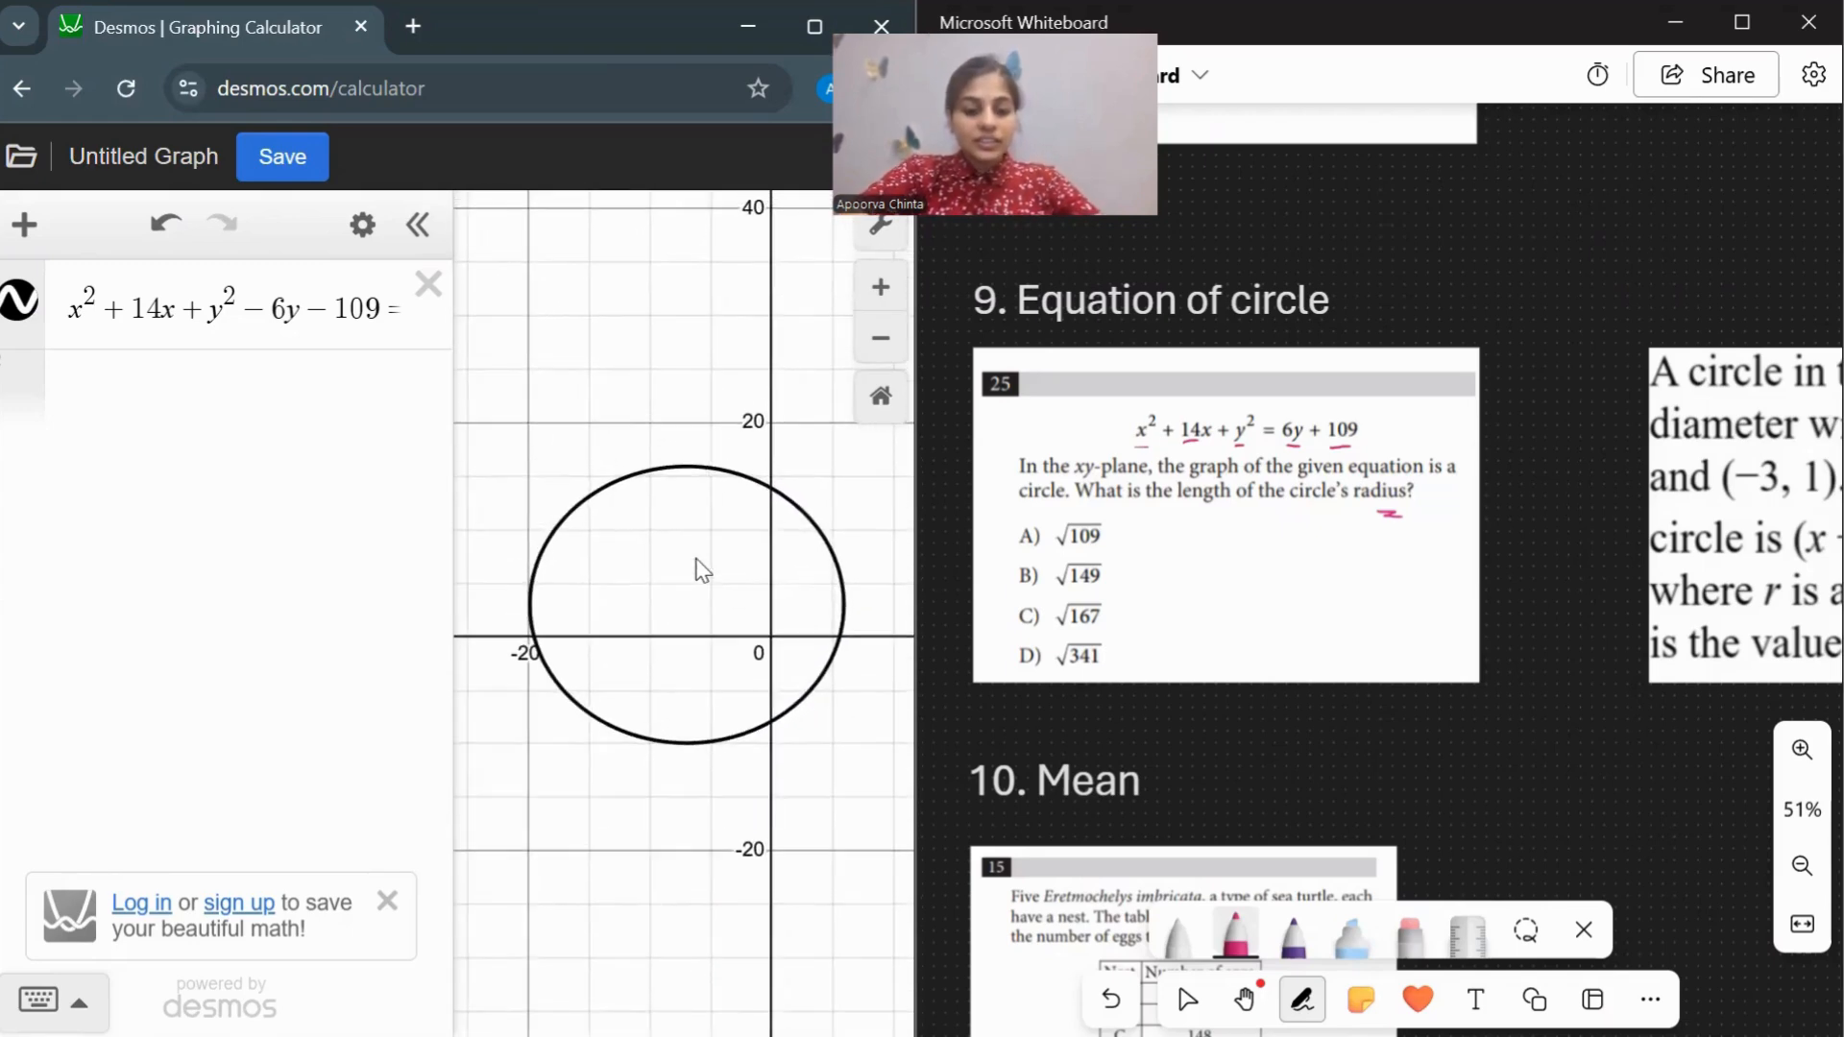
scroll(703, 571, up, 3)
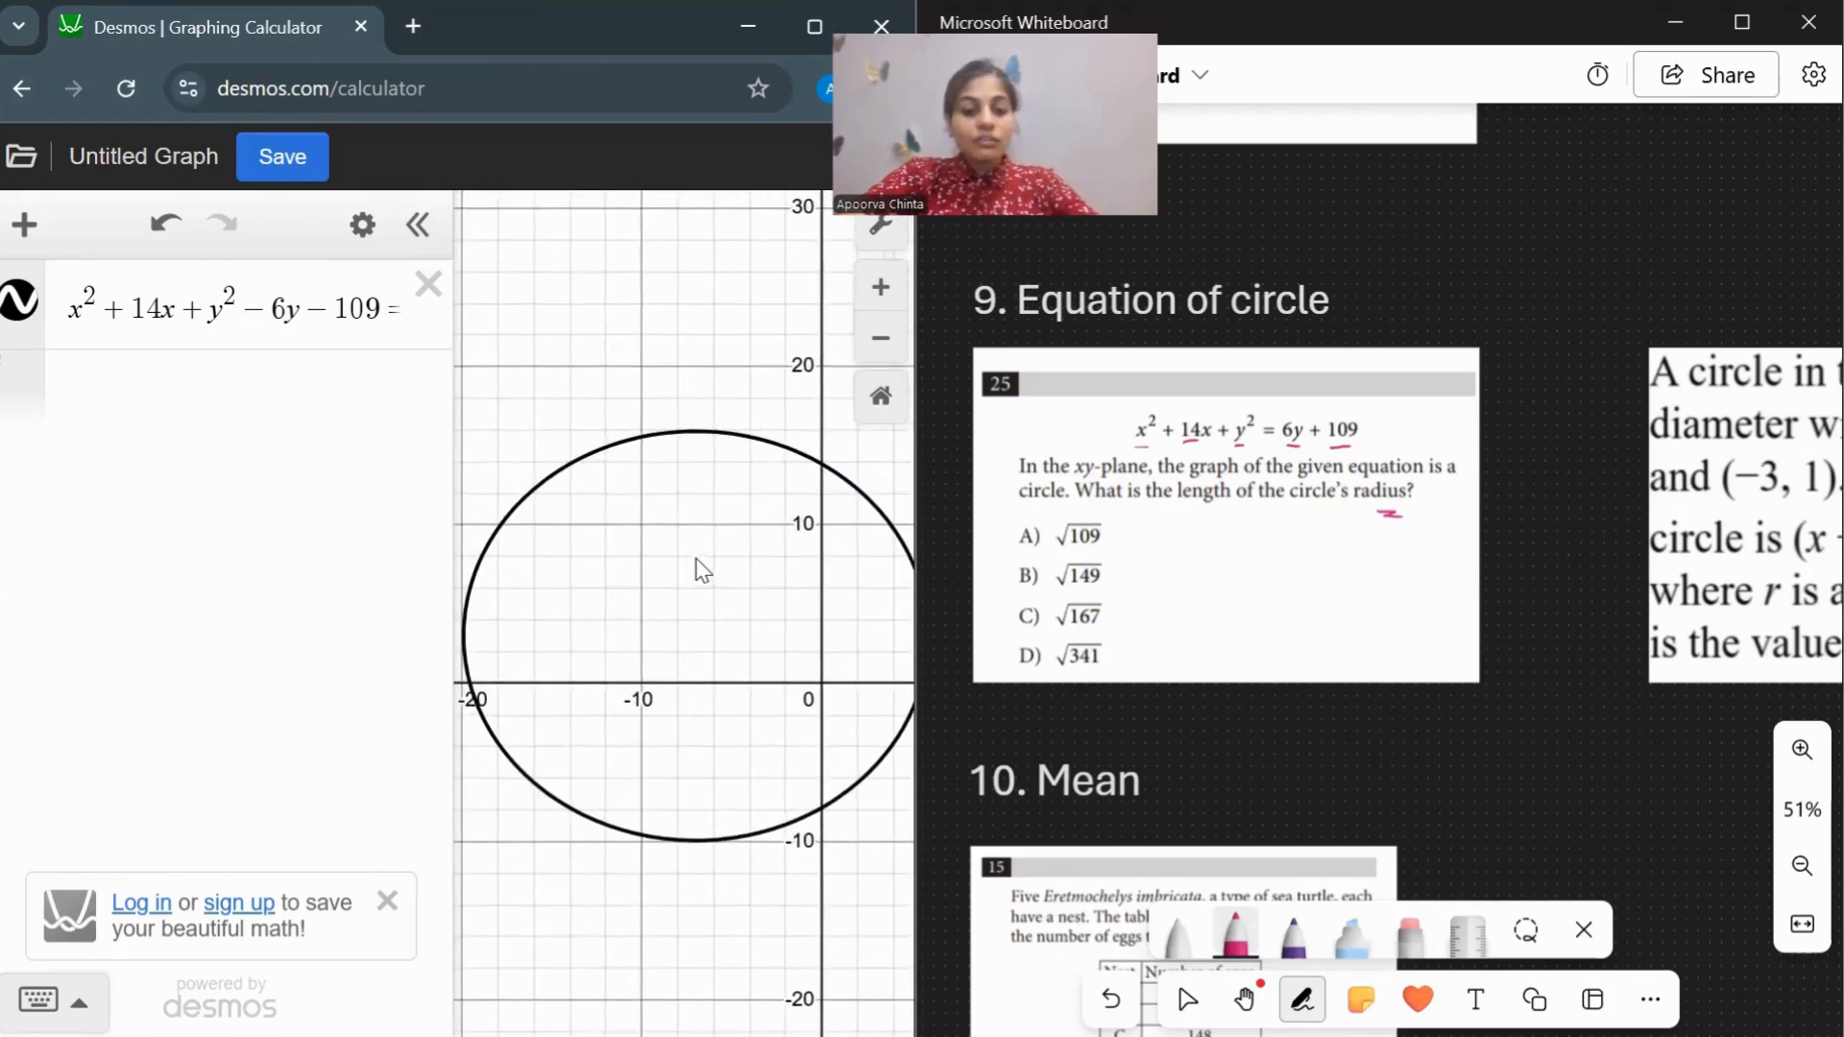
scroll(703, 570, down, 1)
scroll(703, 571, down, 1)
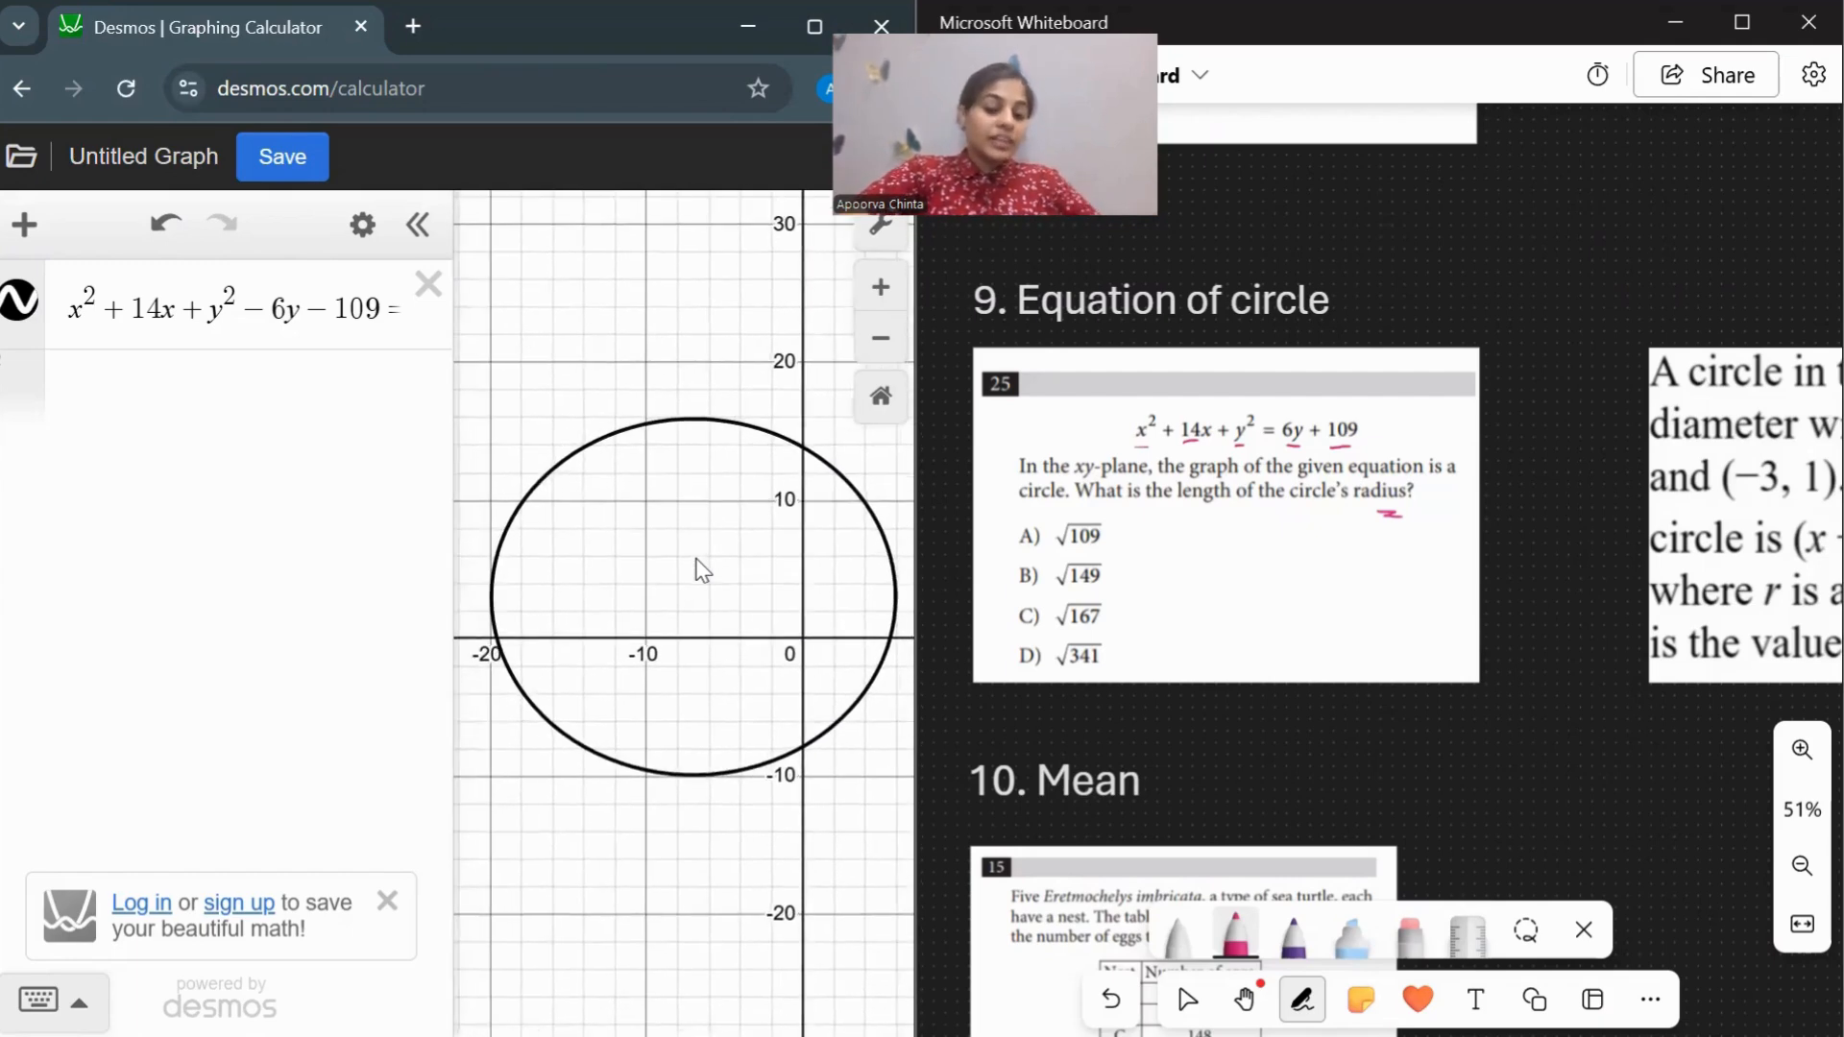
scroll(703, 570, down, 2)
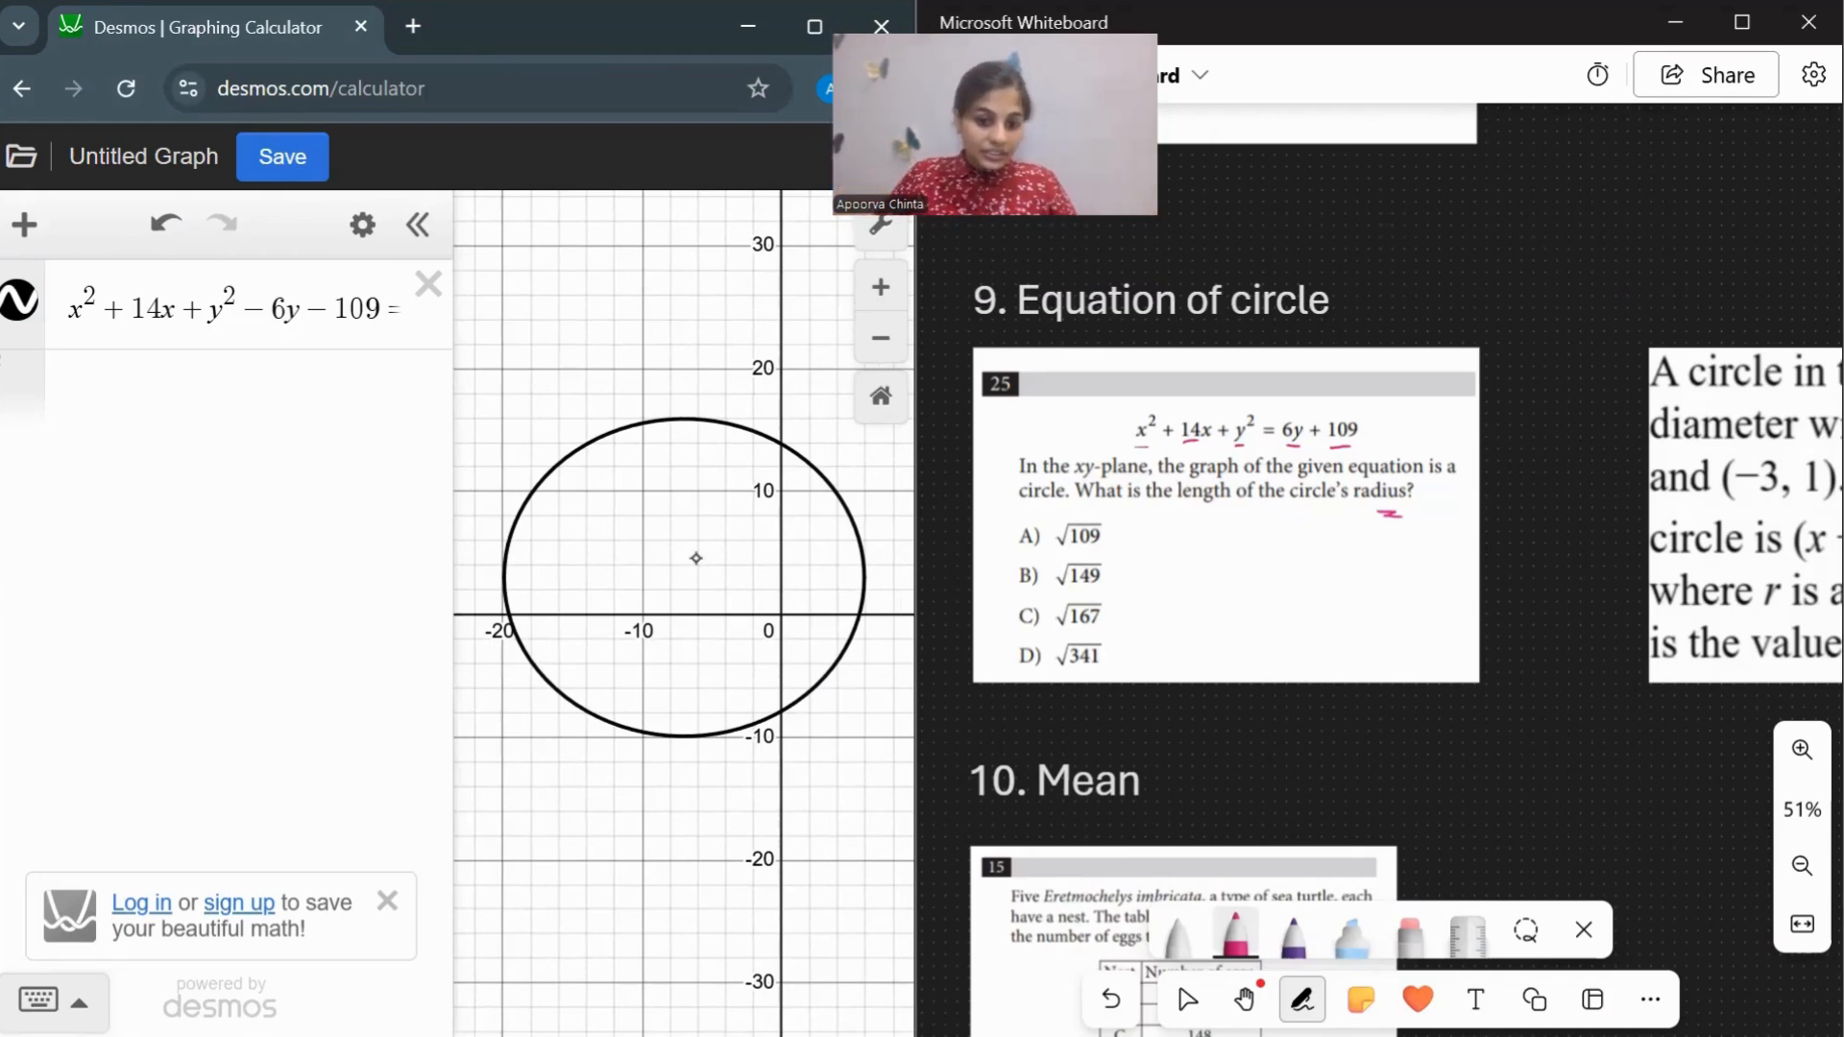
Show the coordinates of the circle's lowest and highest points on the graph.
click(696, 558)
click(683, 737)
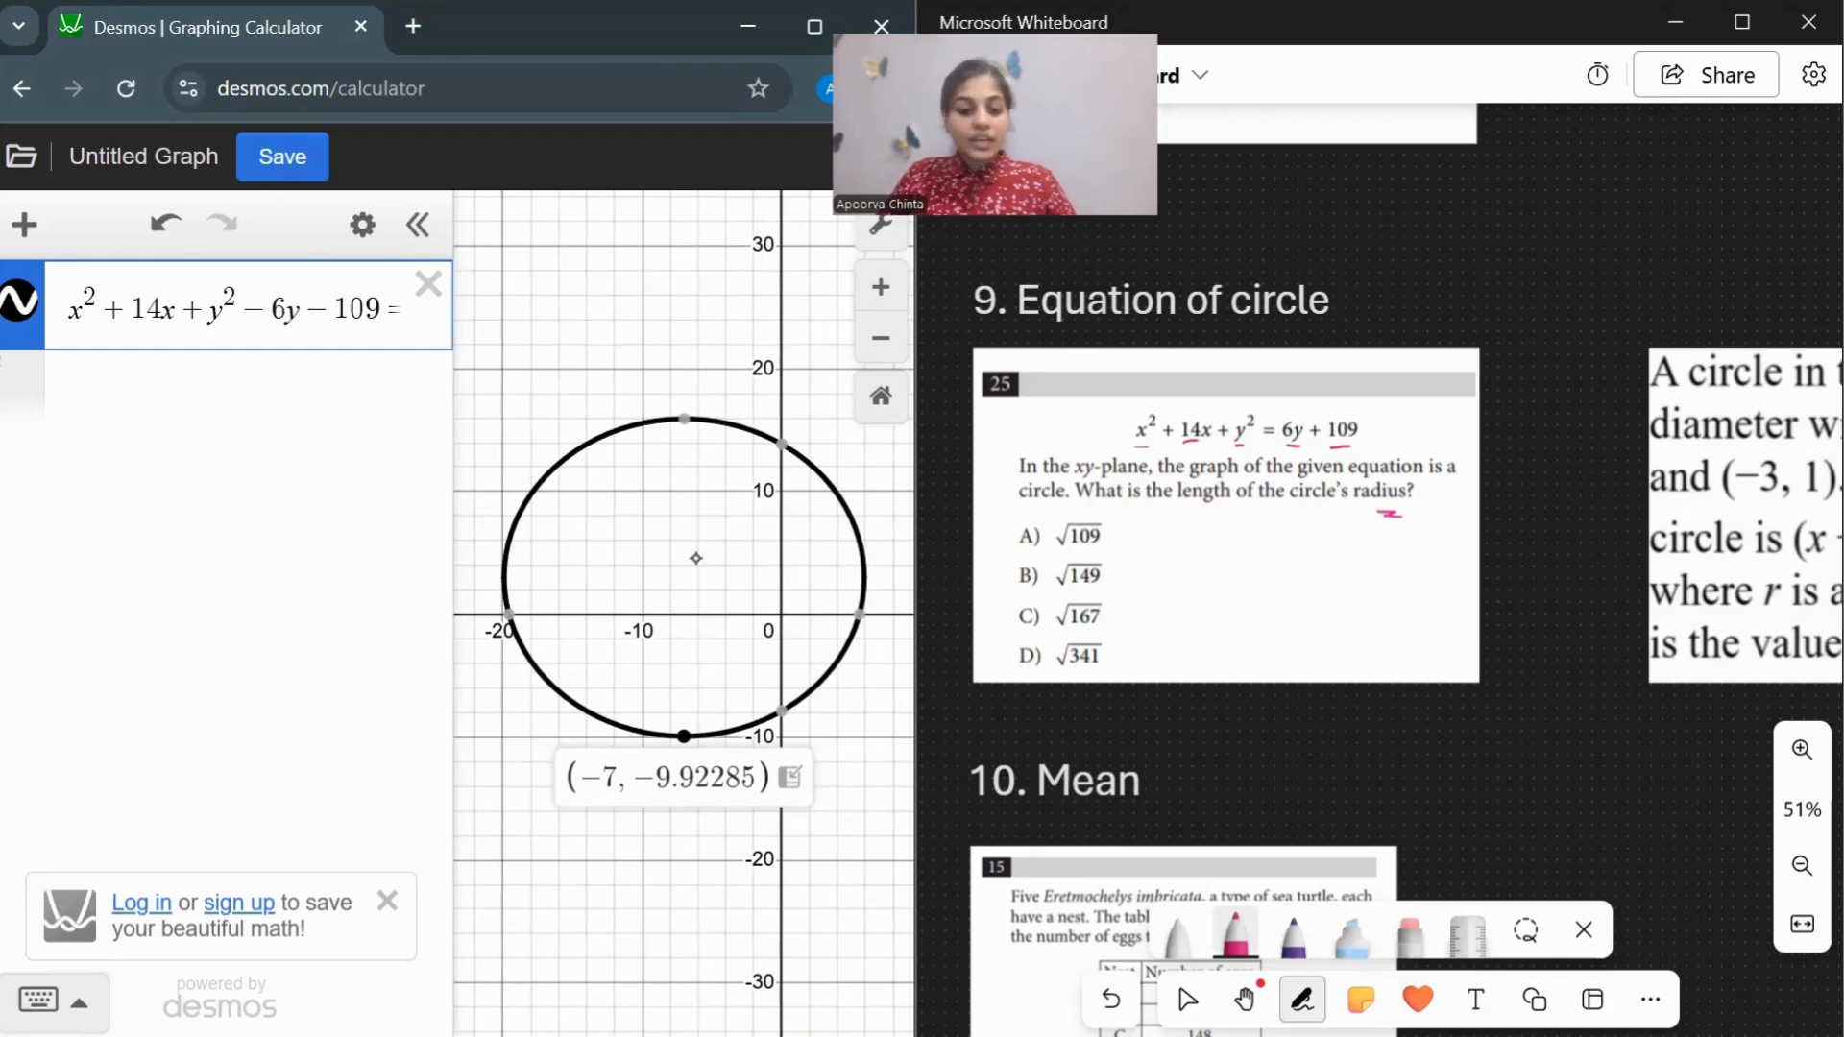
mouse_move(684, 418)
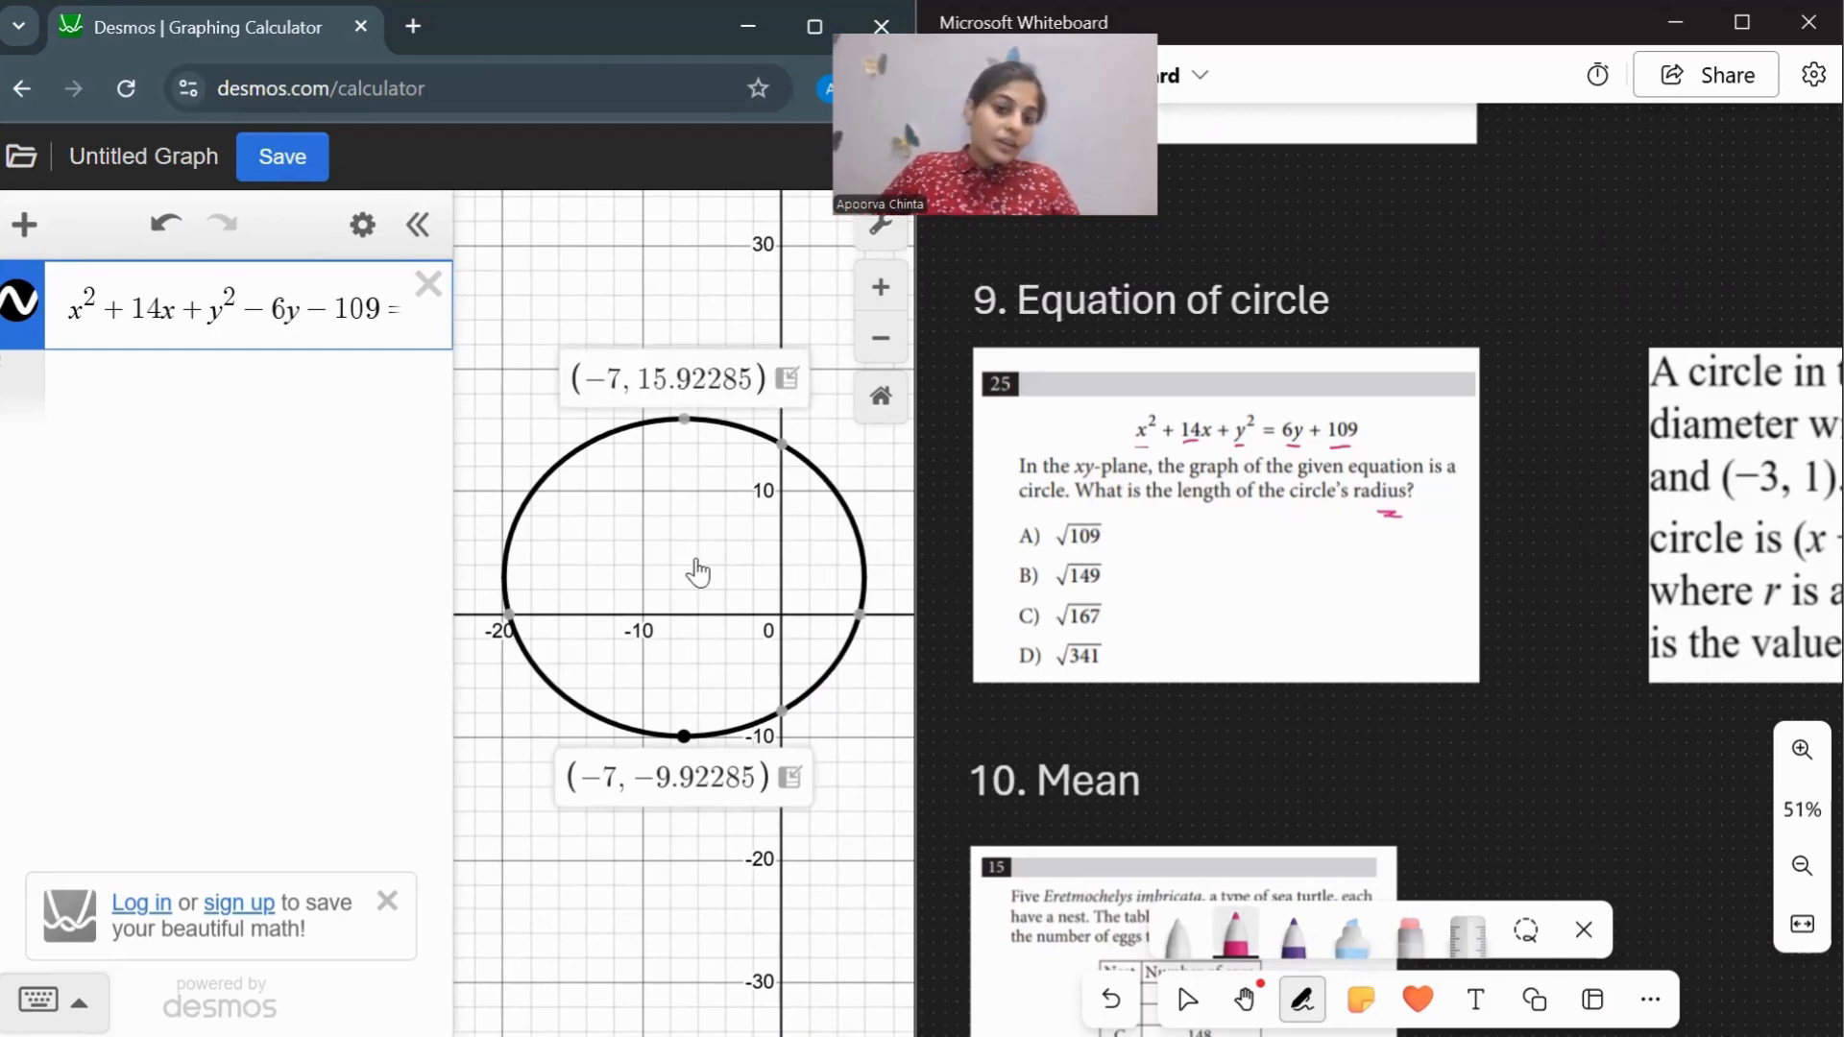
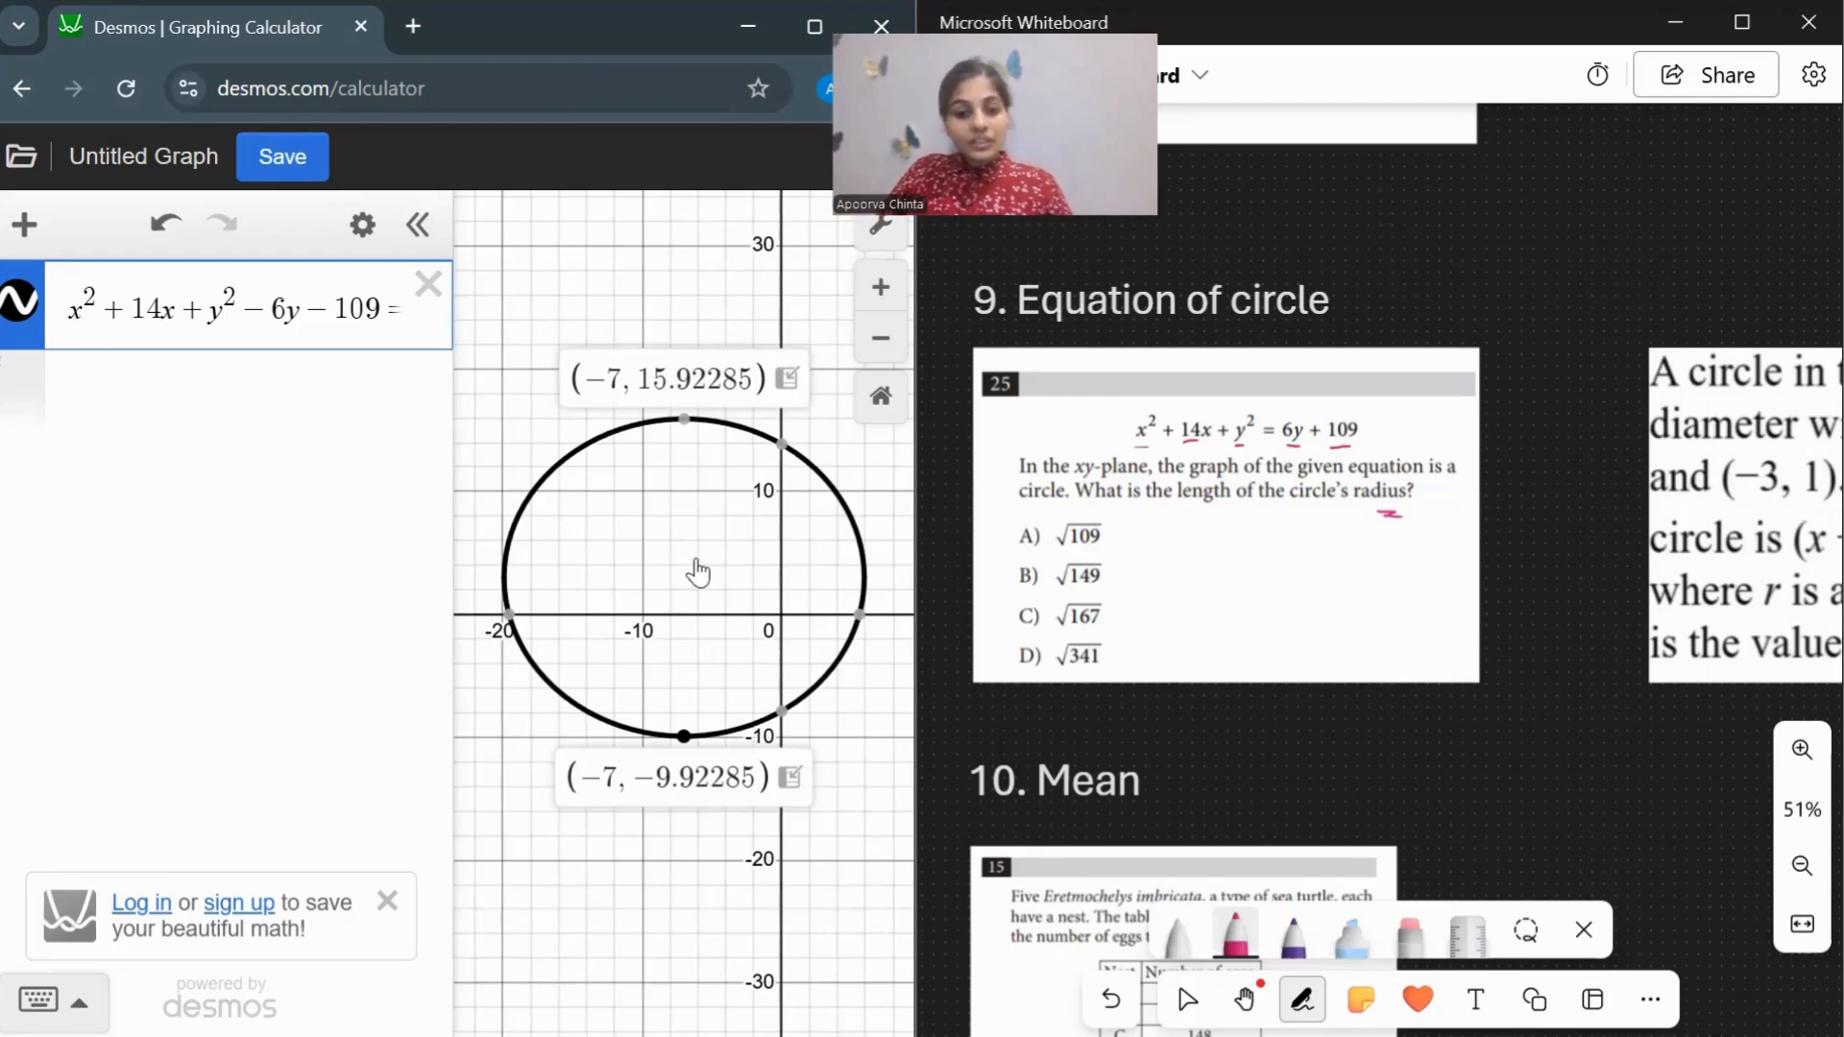
Start a midpoint expression below the circle equation with the copied lowest point (−7, −9.92285) as its first argument.
key(Return)
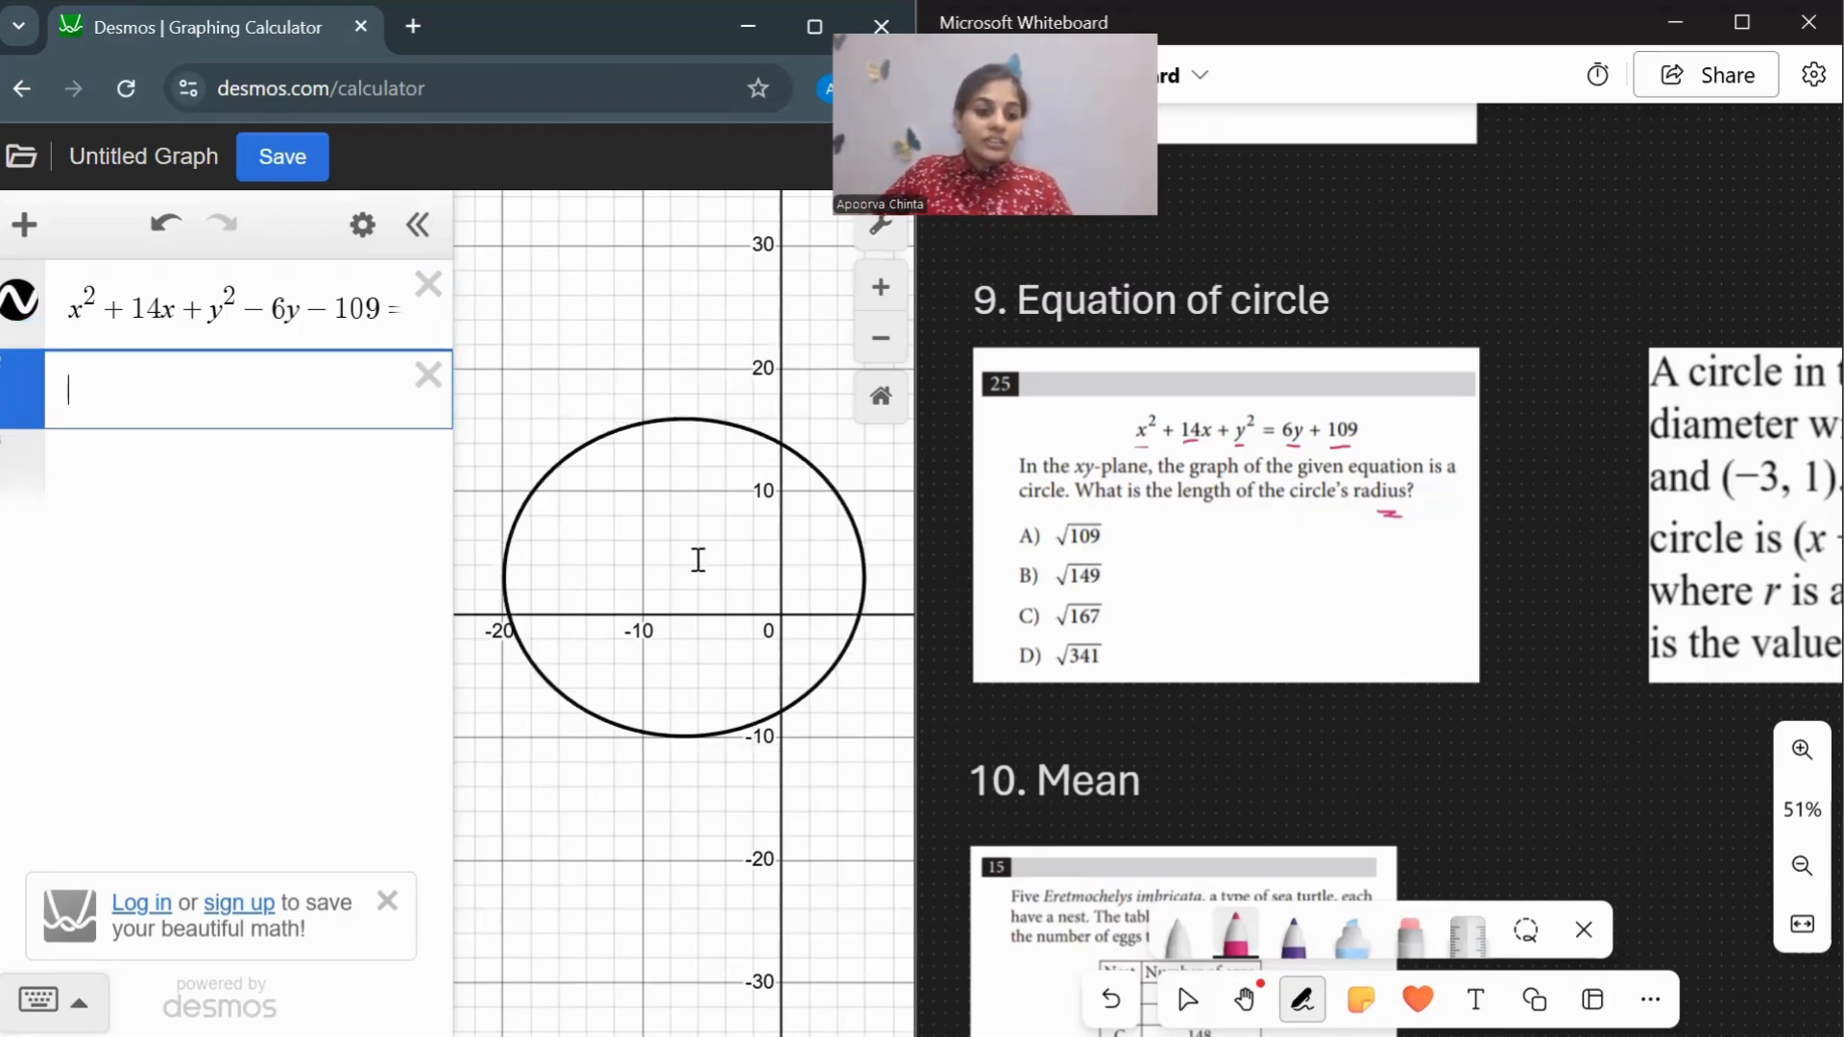
text(m)
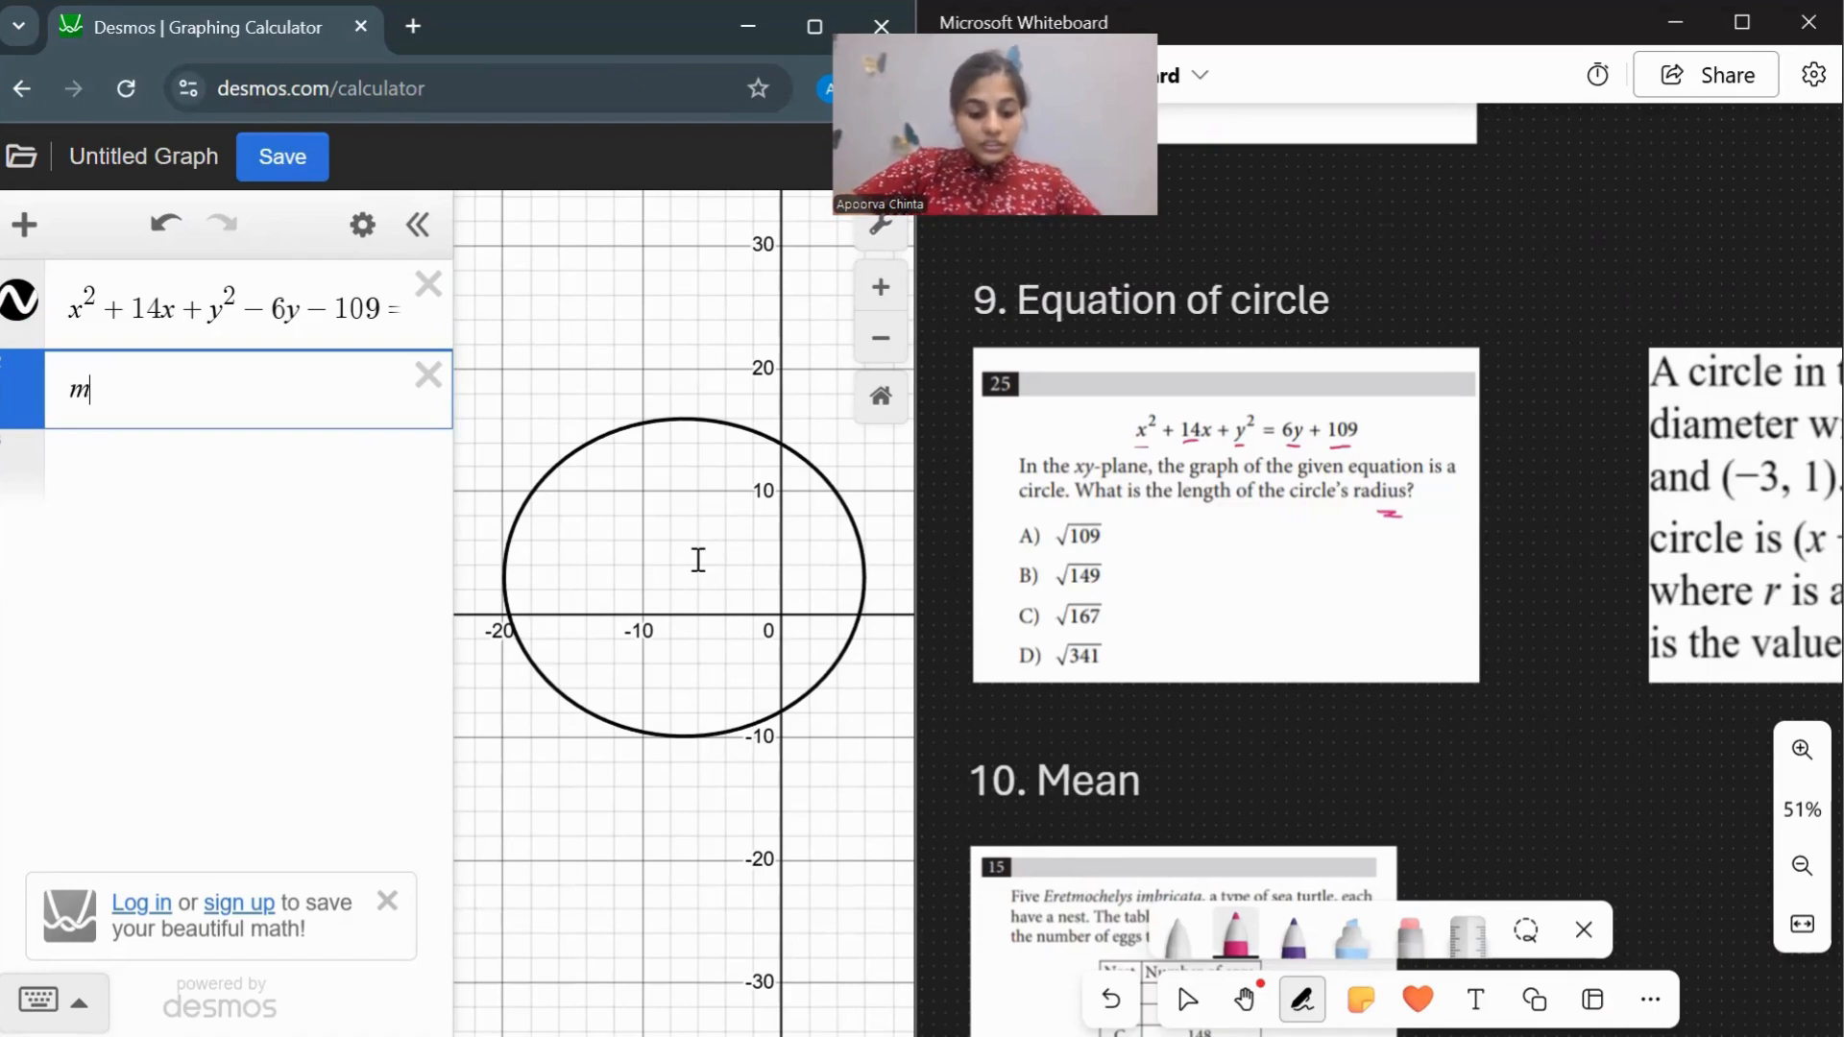
text(idpoi)
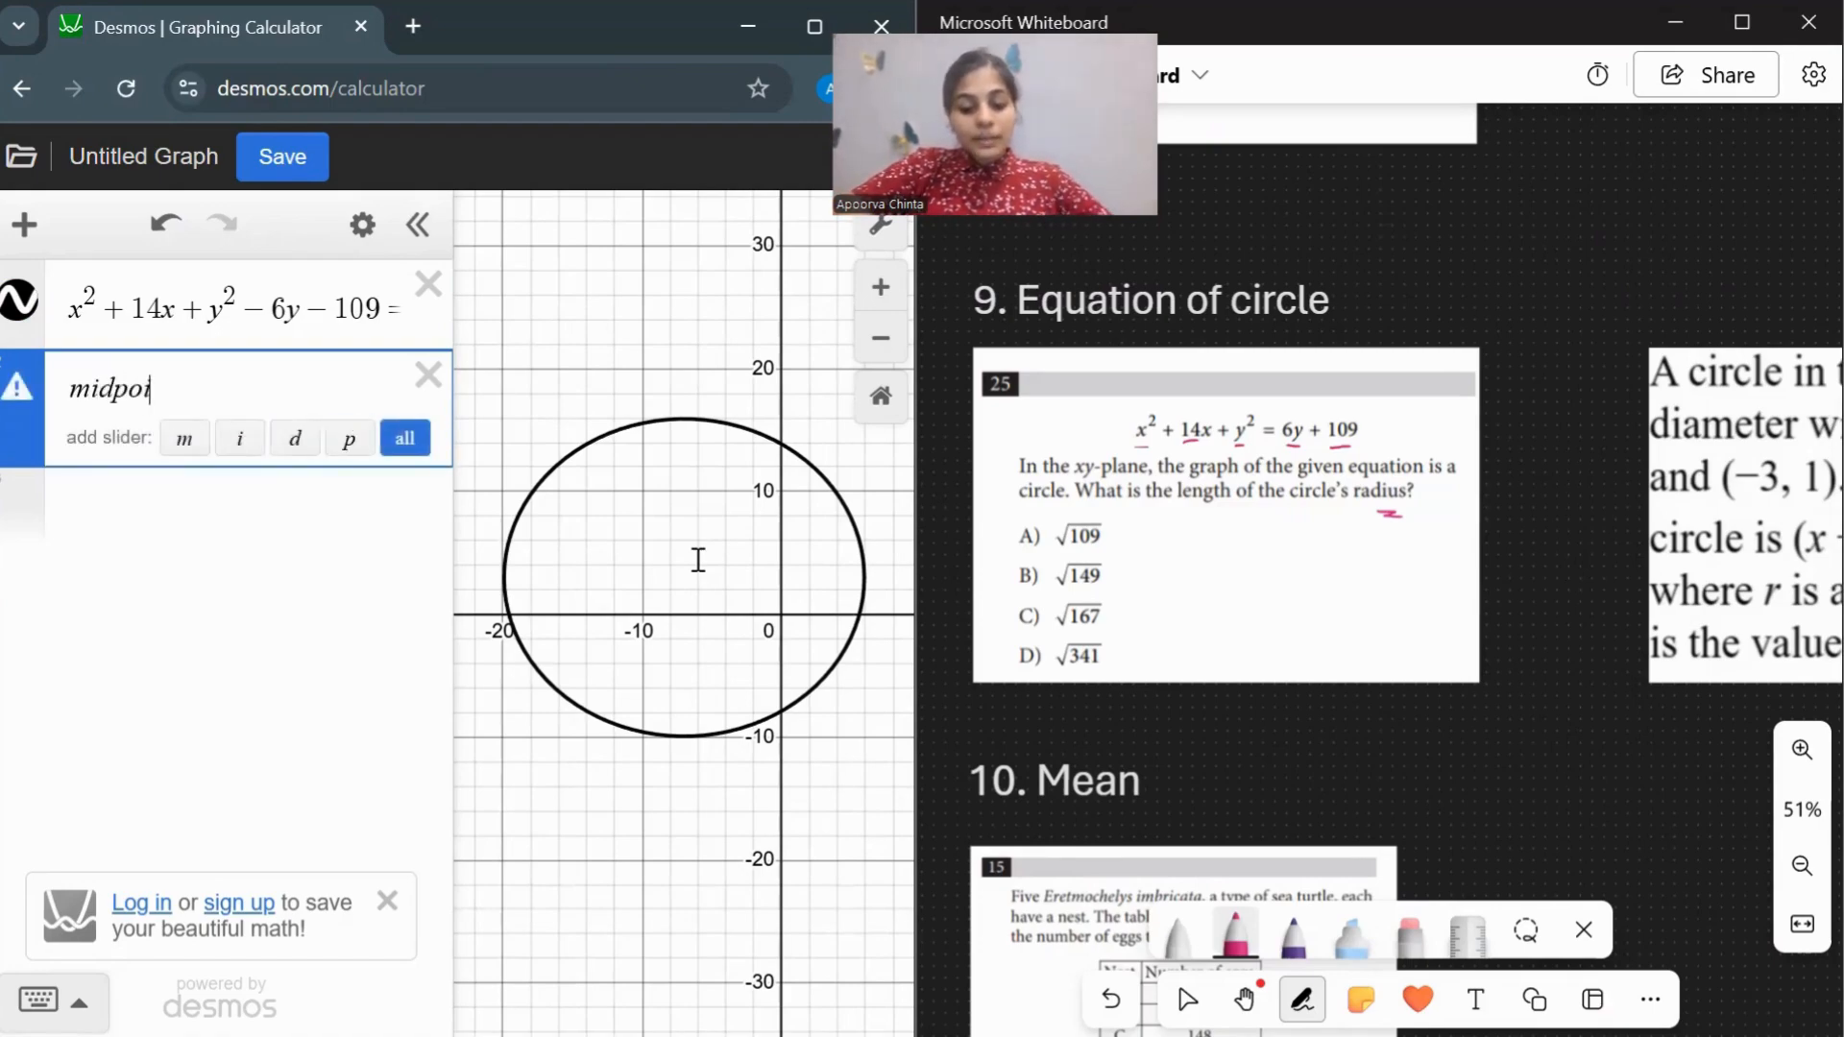
text(nt()
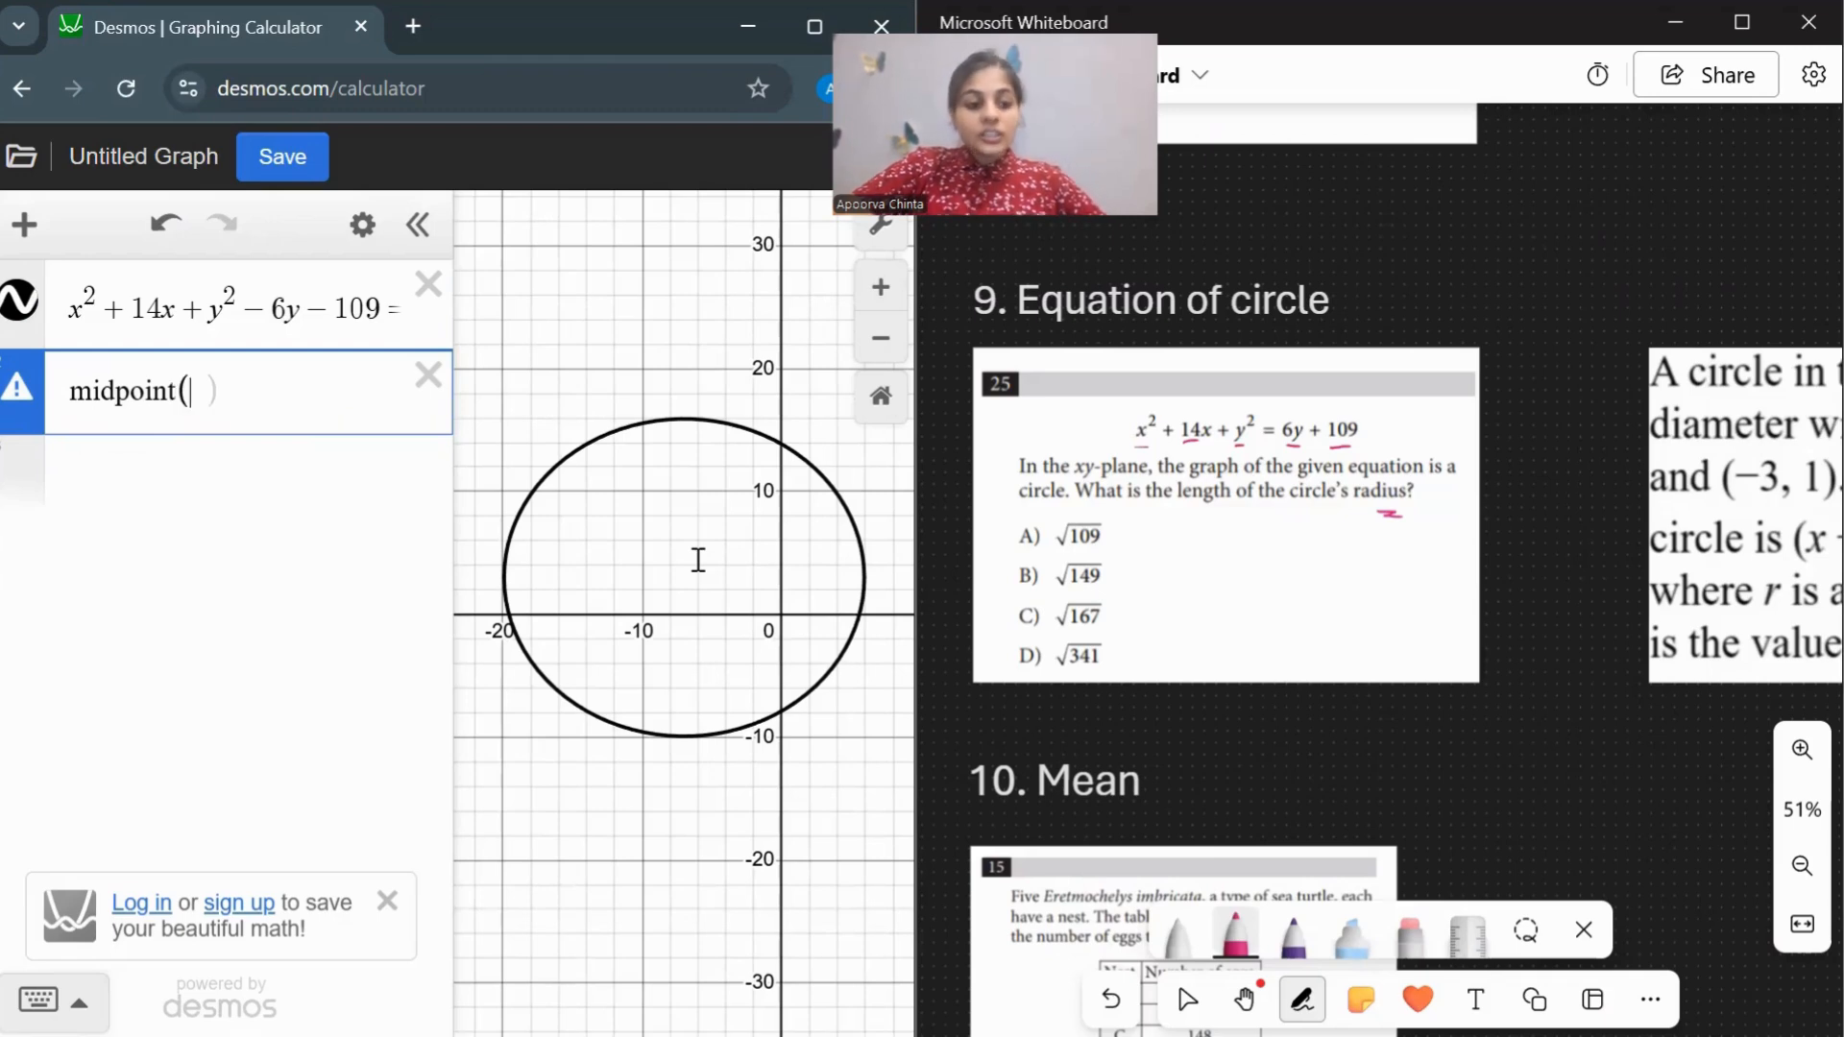
click(699, 735)
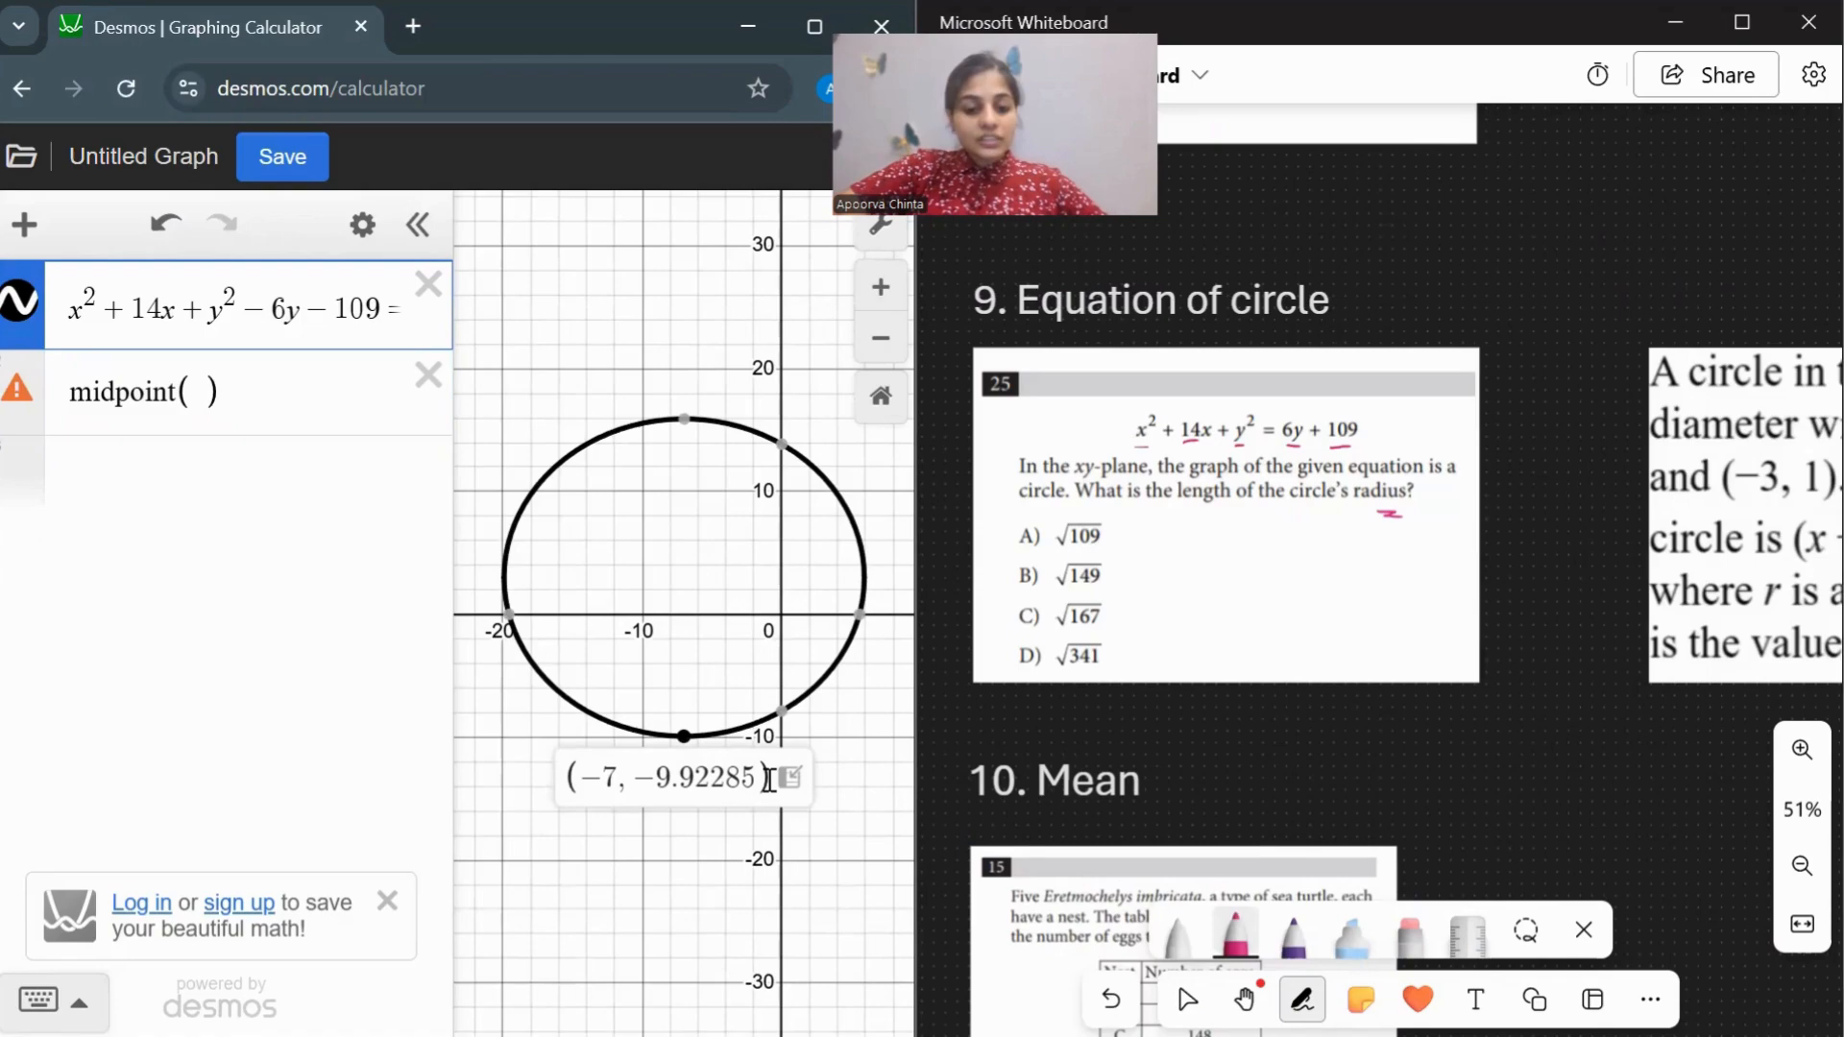
drag(772, 777, 589, 785)
key(ctrl+c)
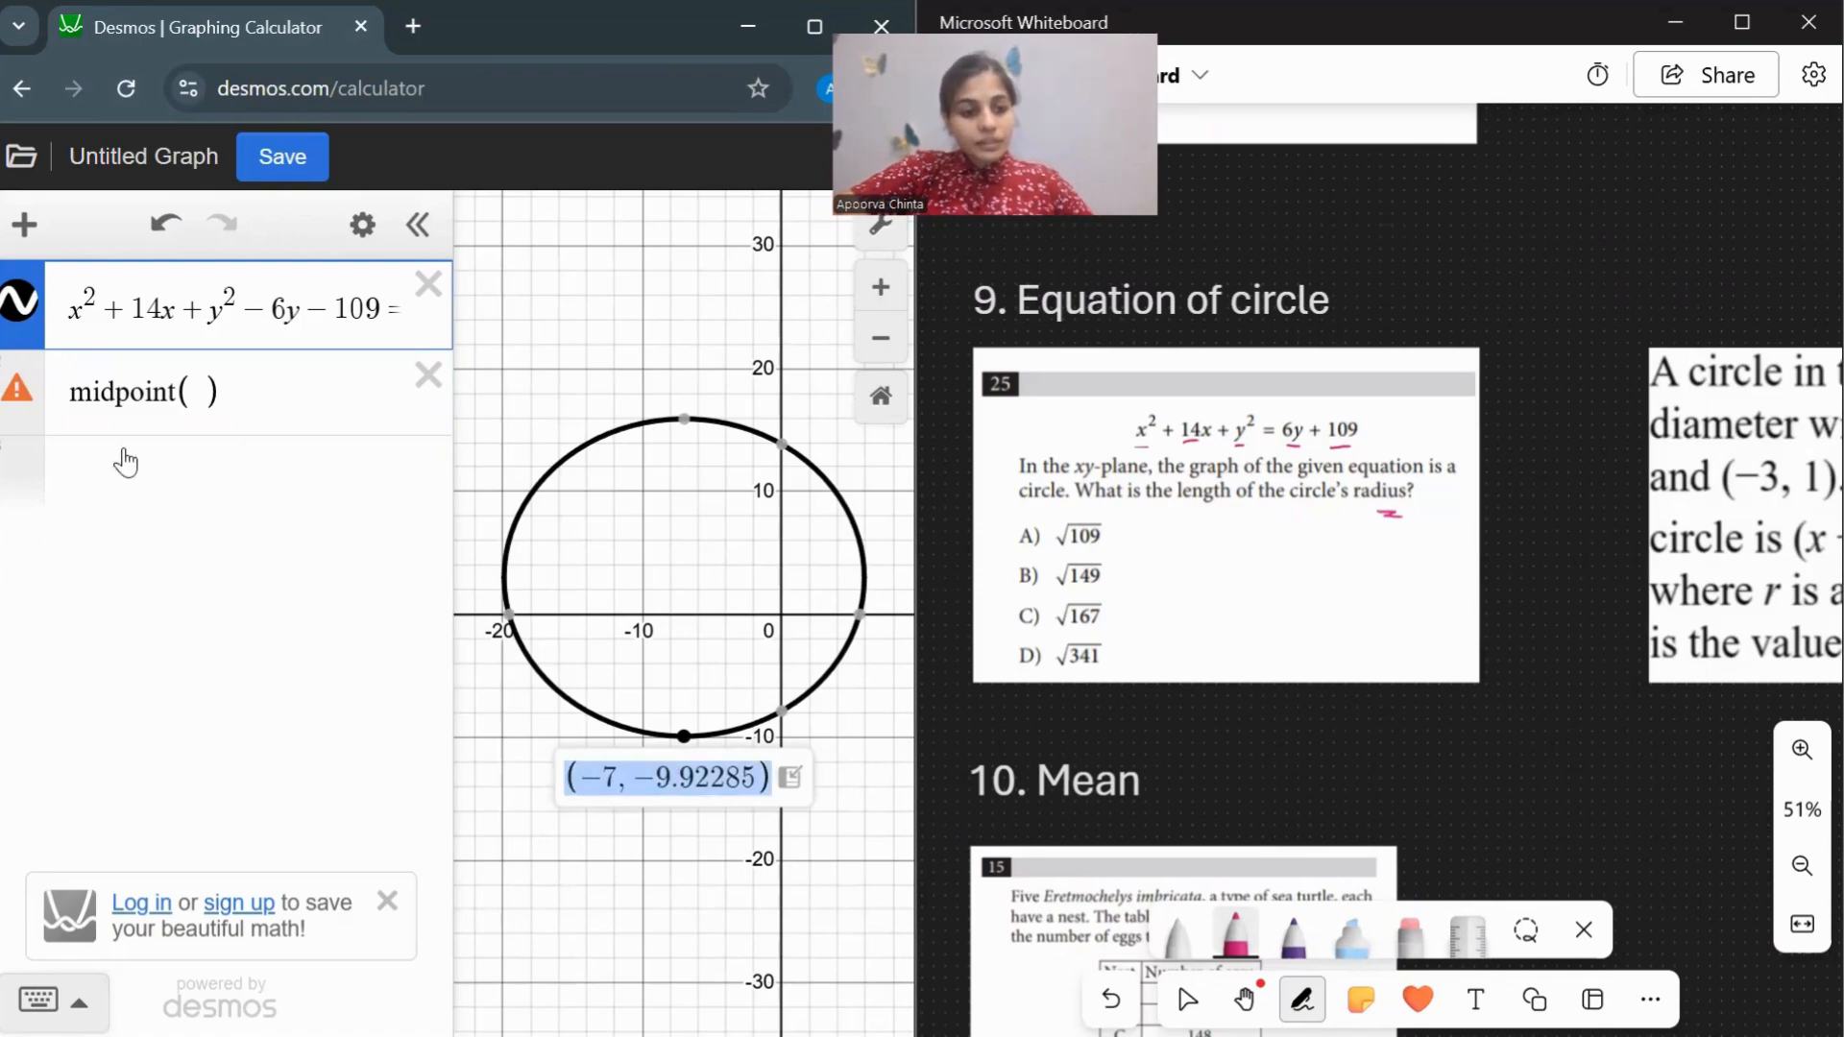
click(207, 389)
key(ctrl+v)
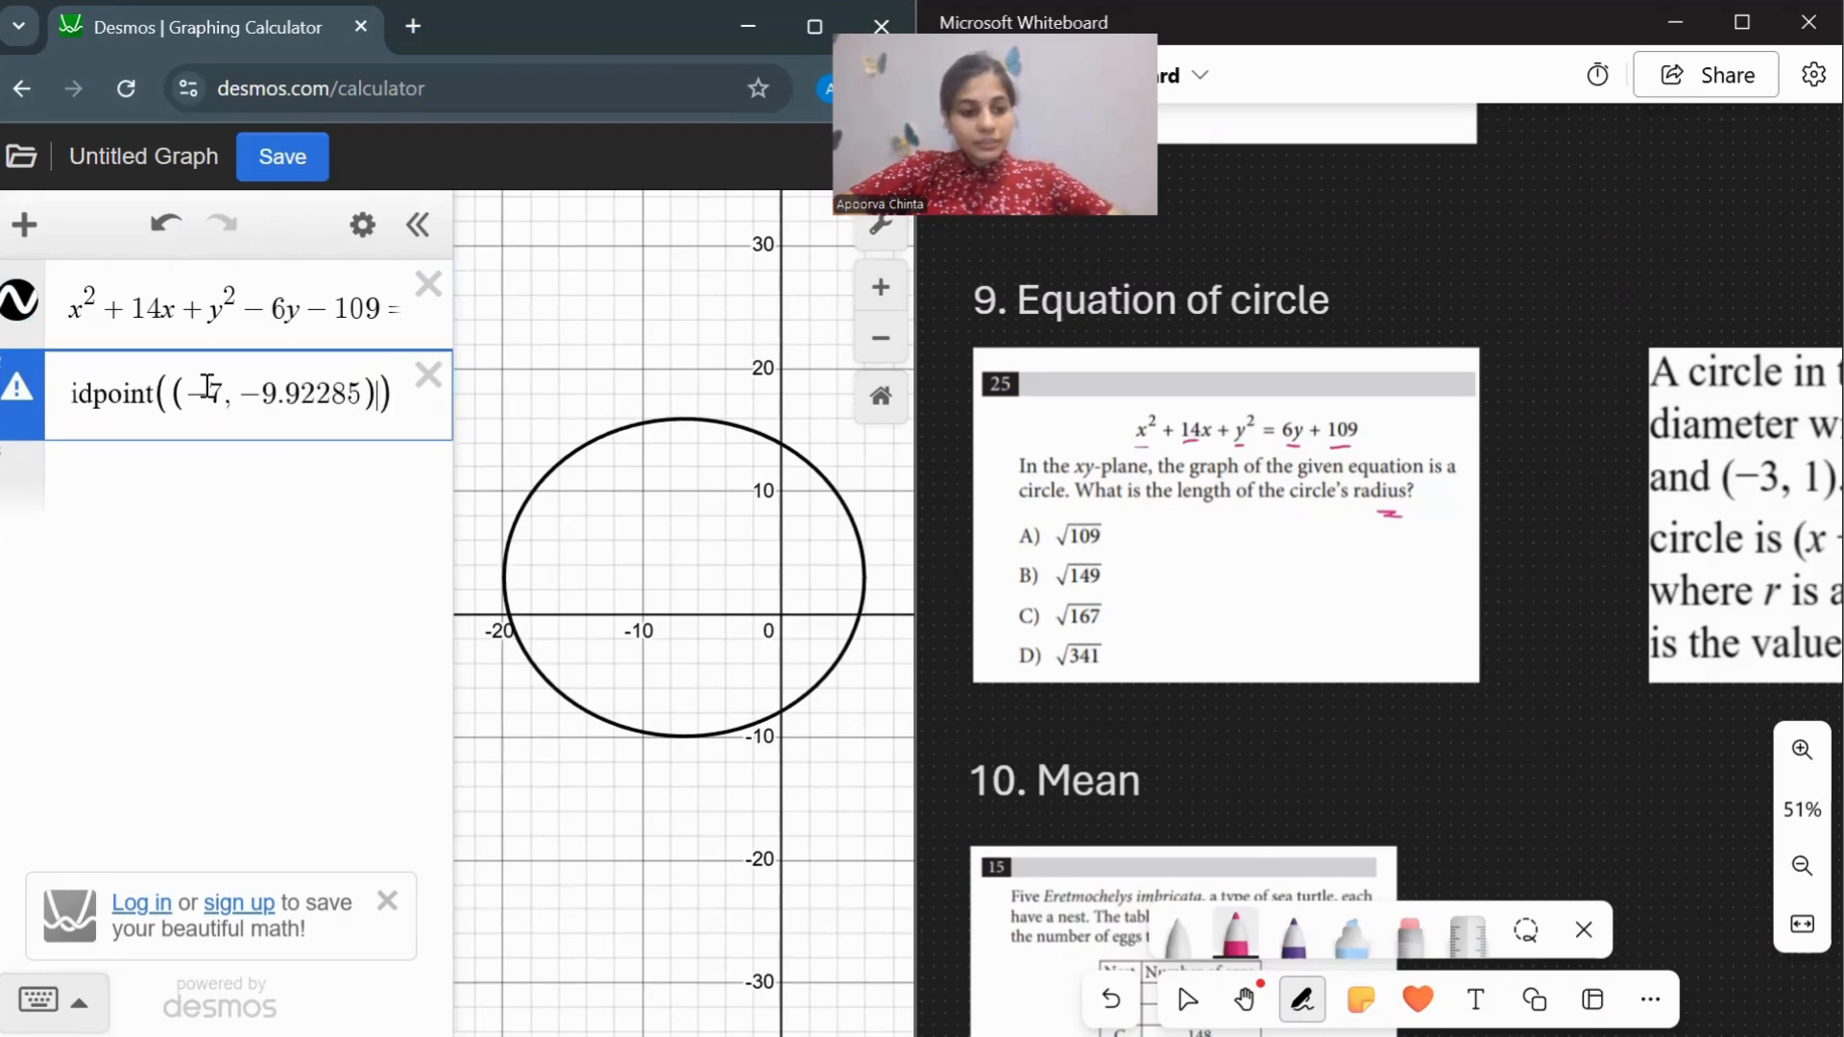
Complete the midpoint expression with the circle's copied highest point (−7, 15.92285) as its second argument.
text(,)
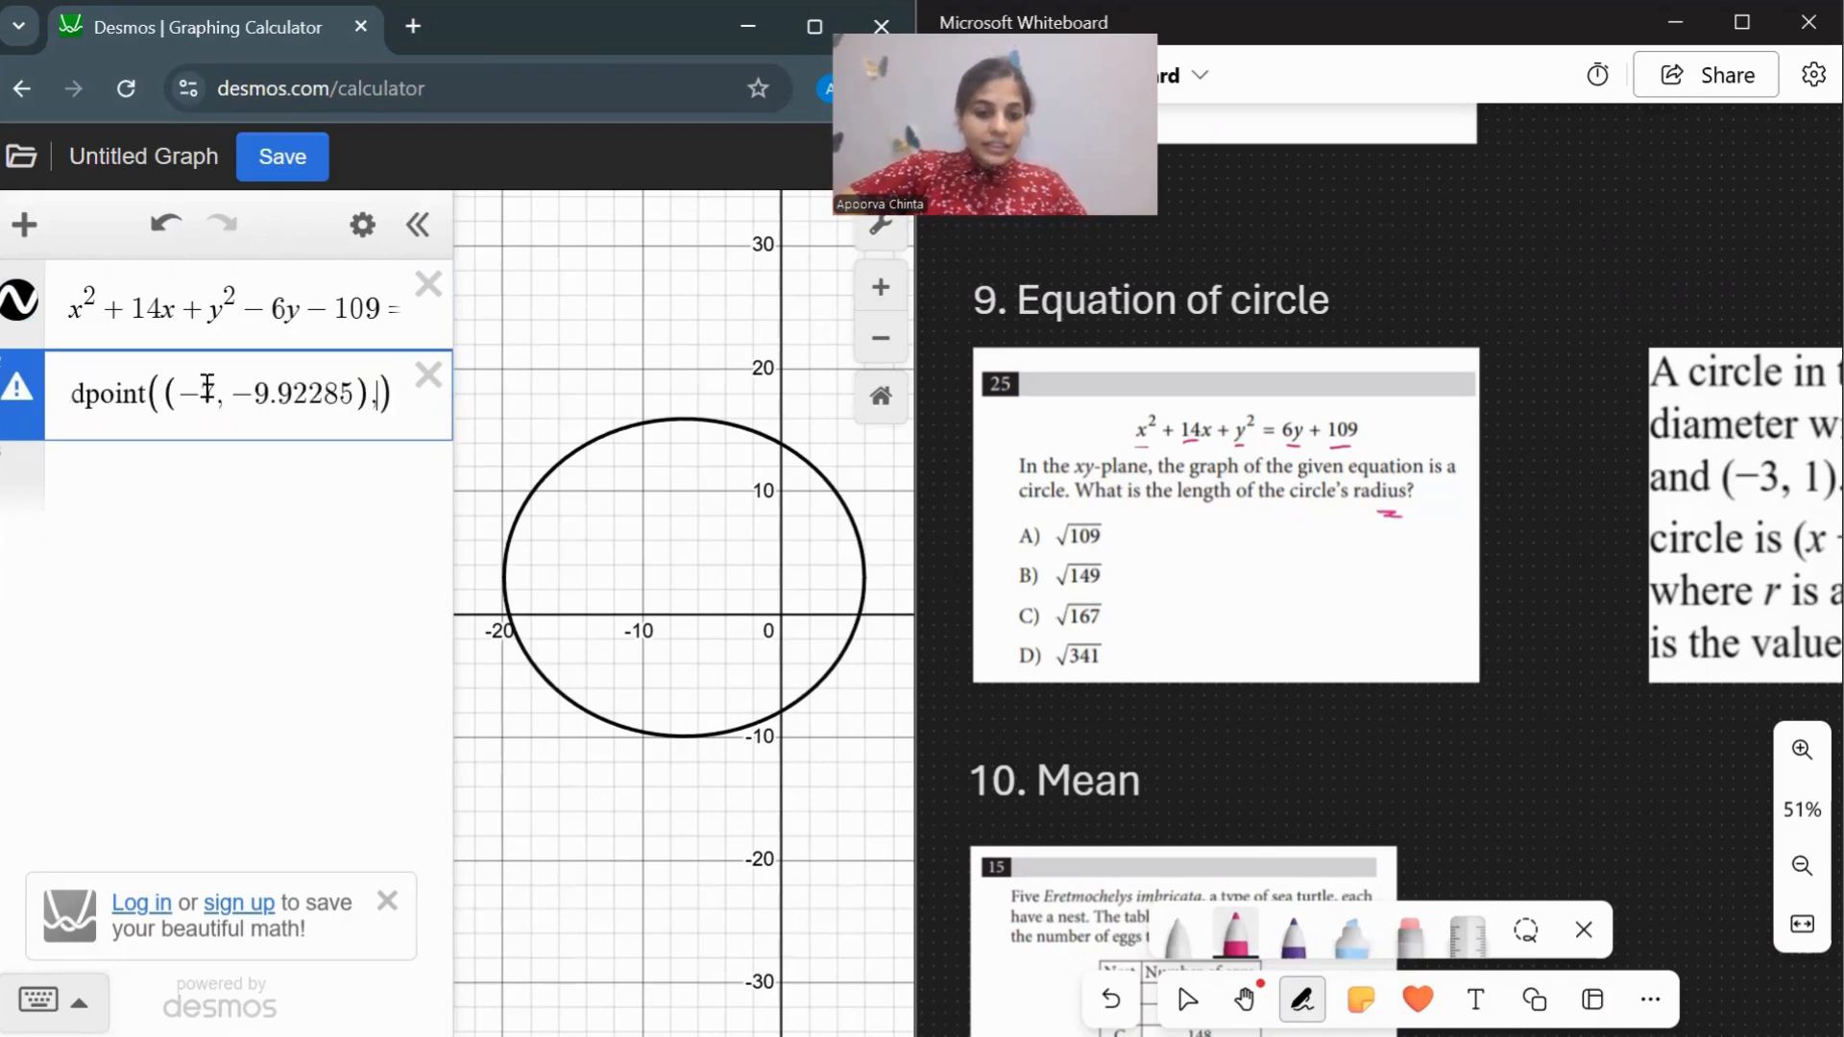
click(692, 433)
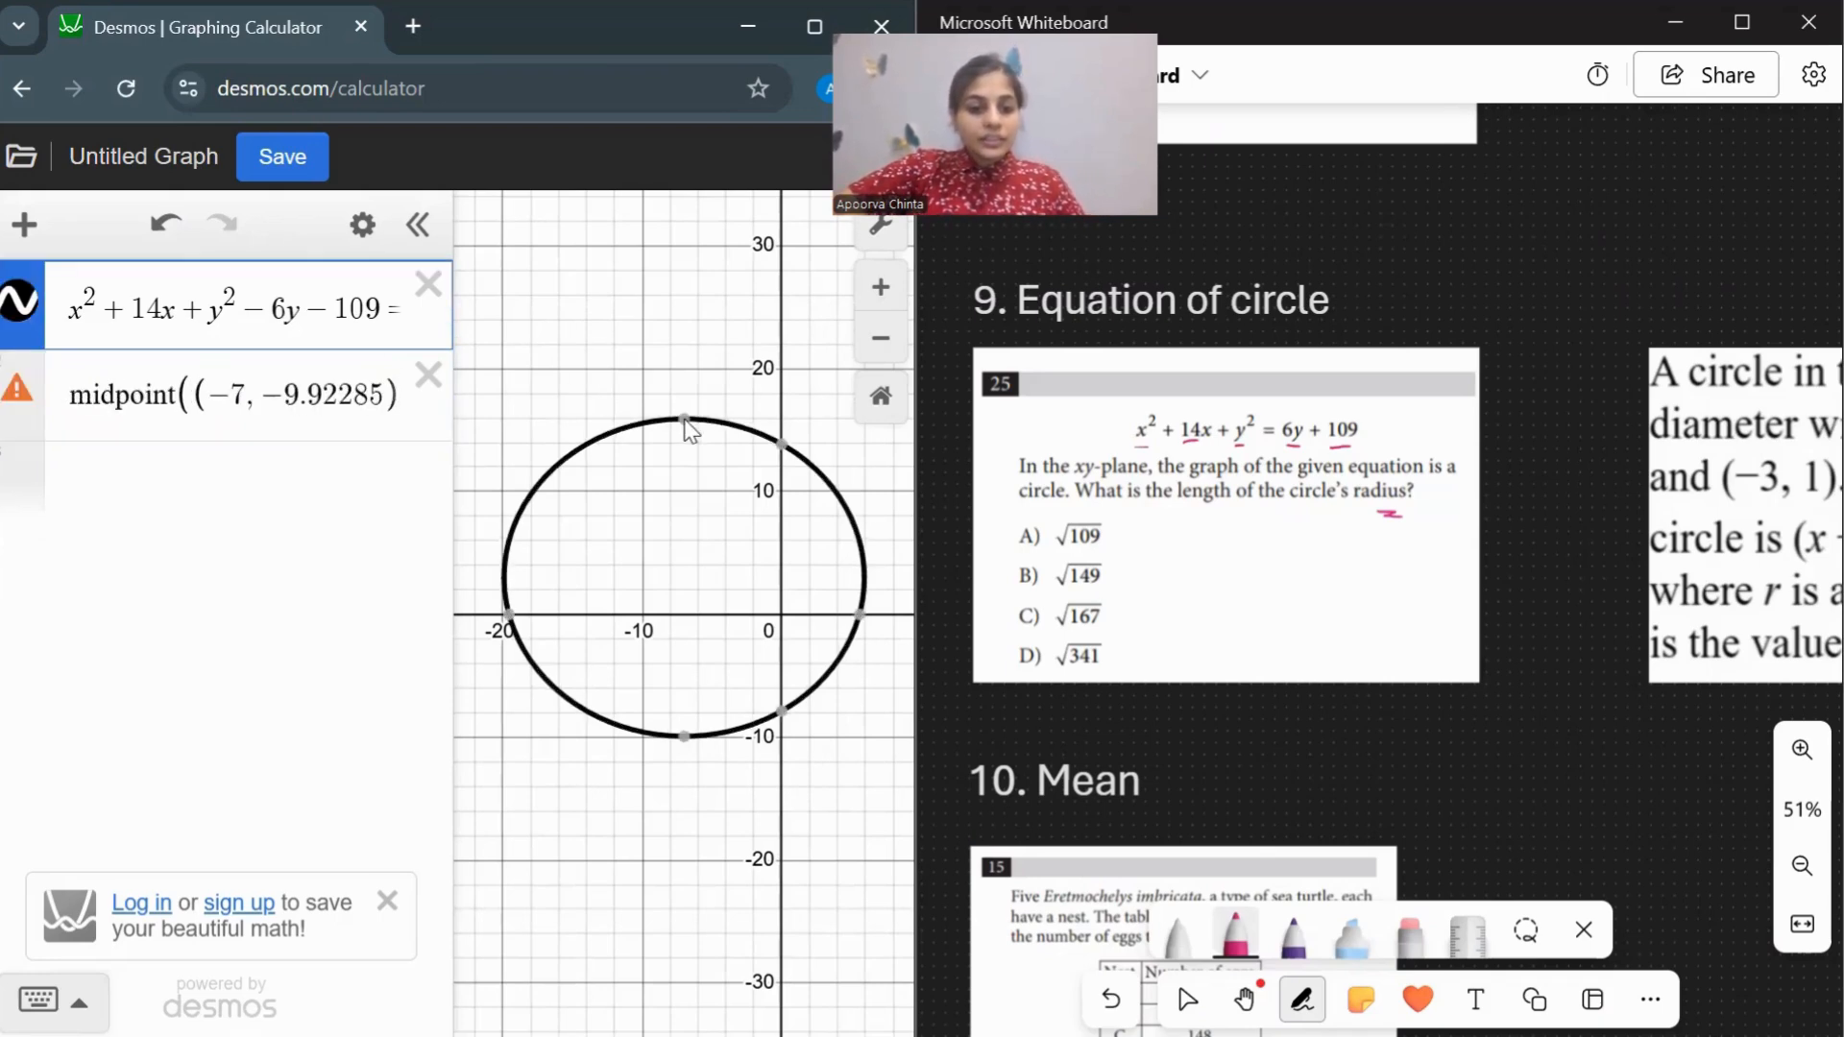
click(683, 423)
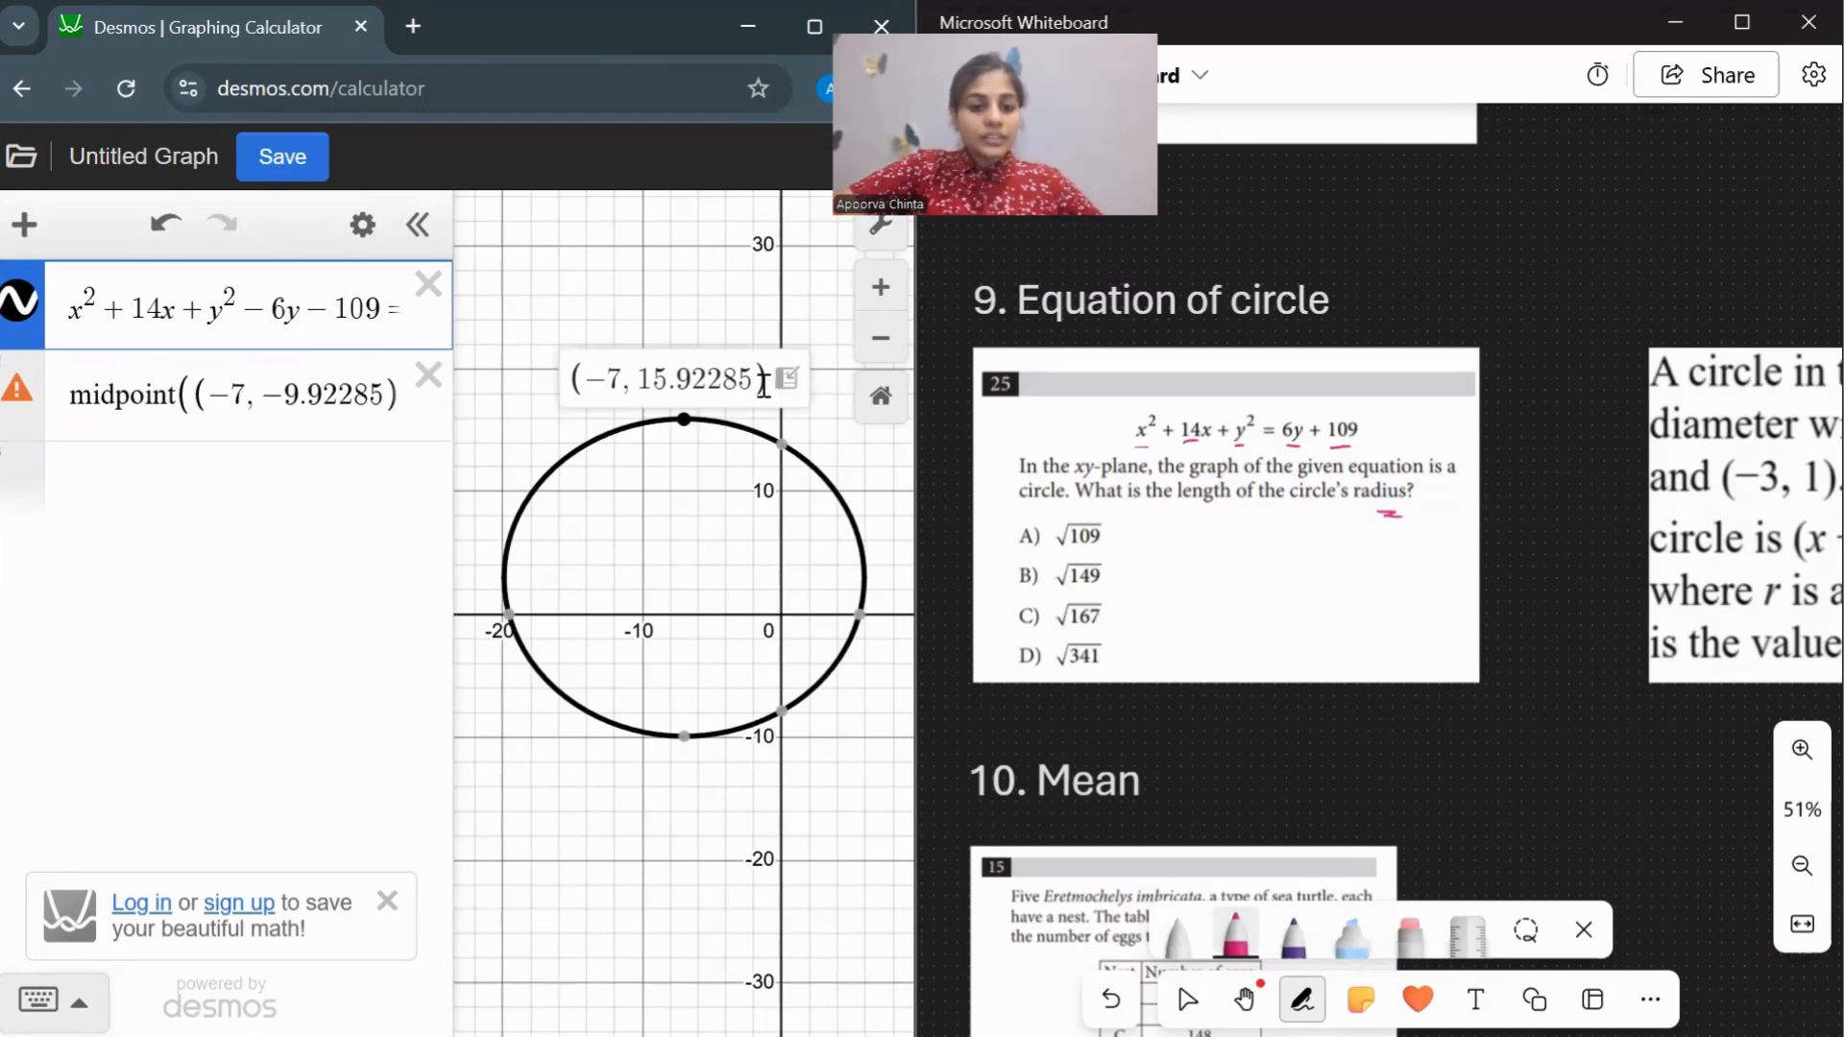
drag(763, 384, 570, 398)
key(ctrl+c)
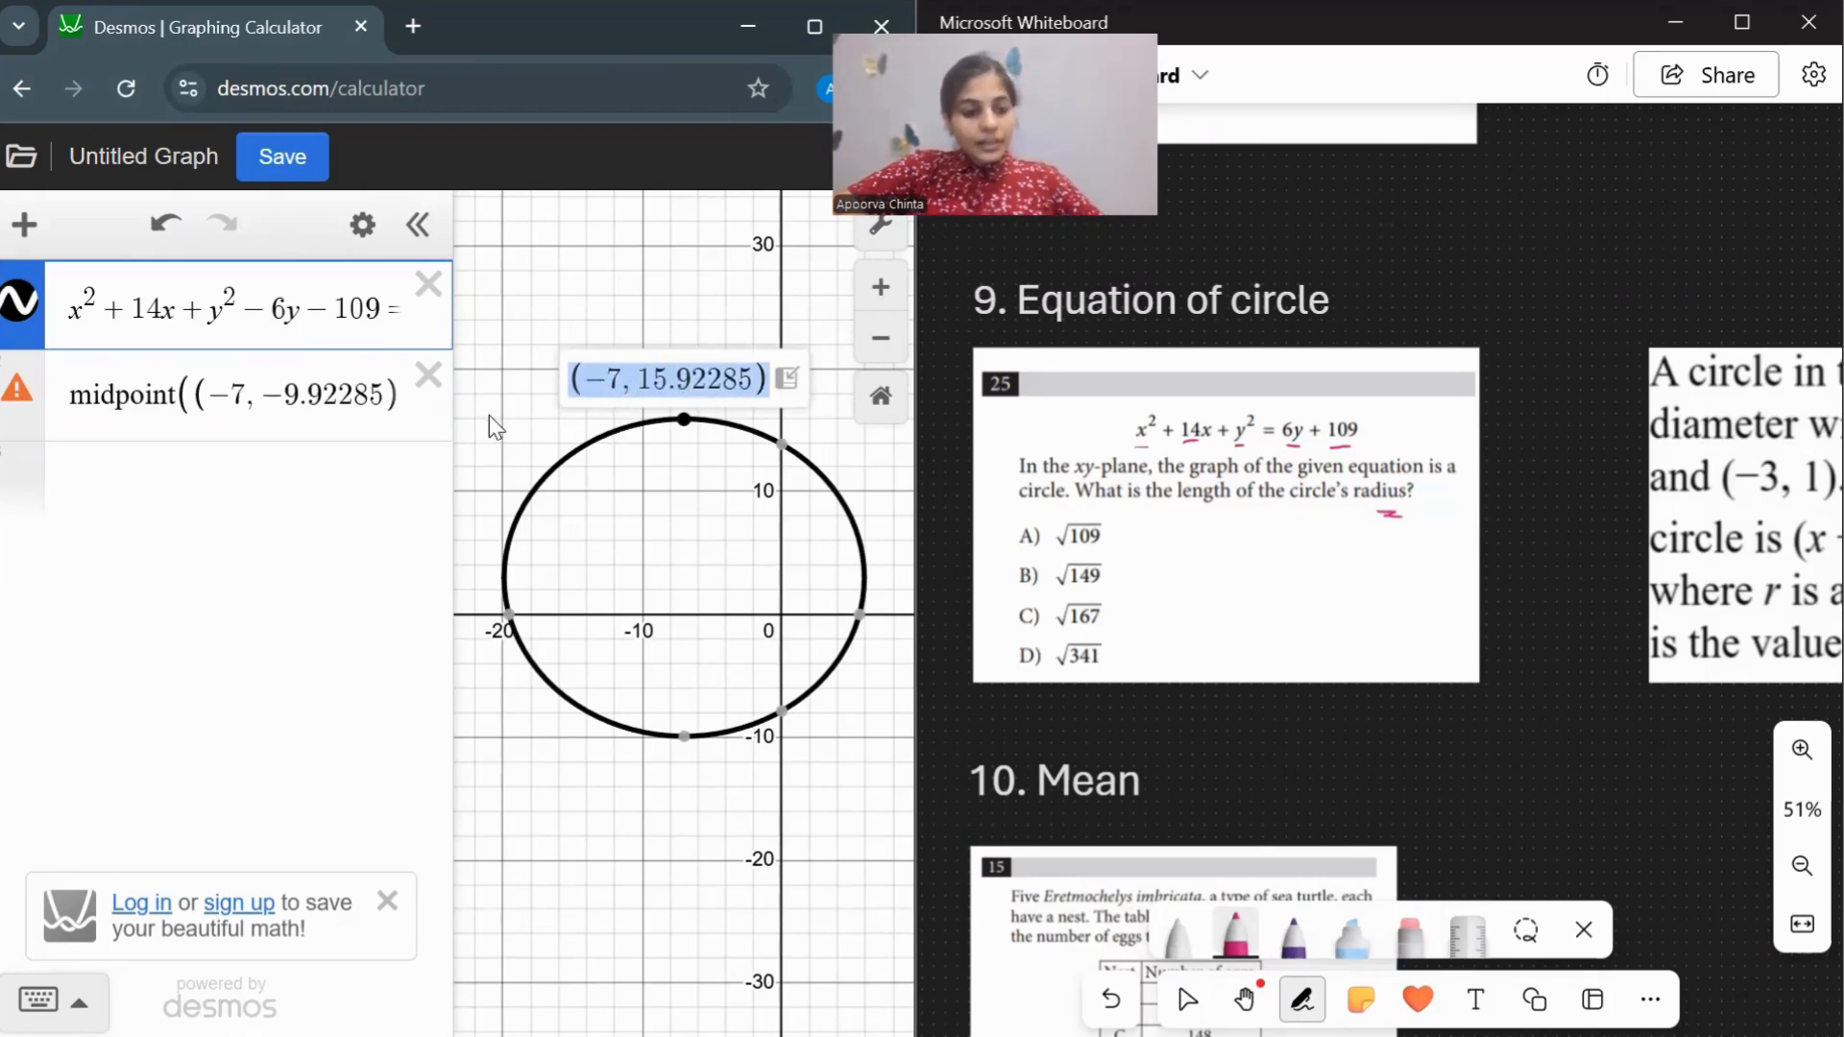
click(383, 396)
text())
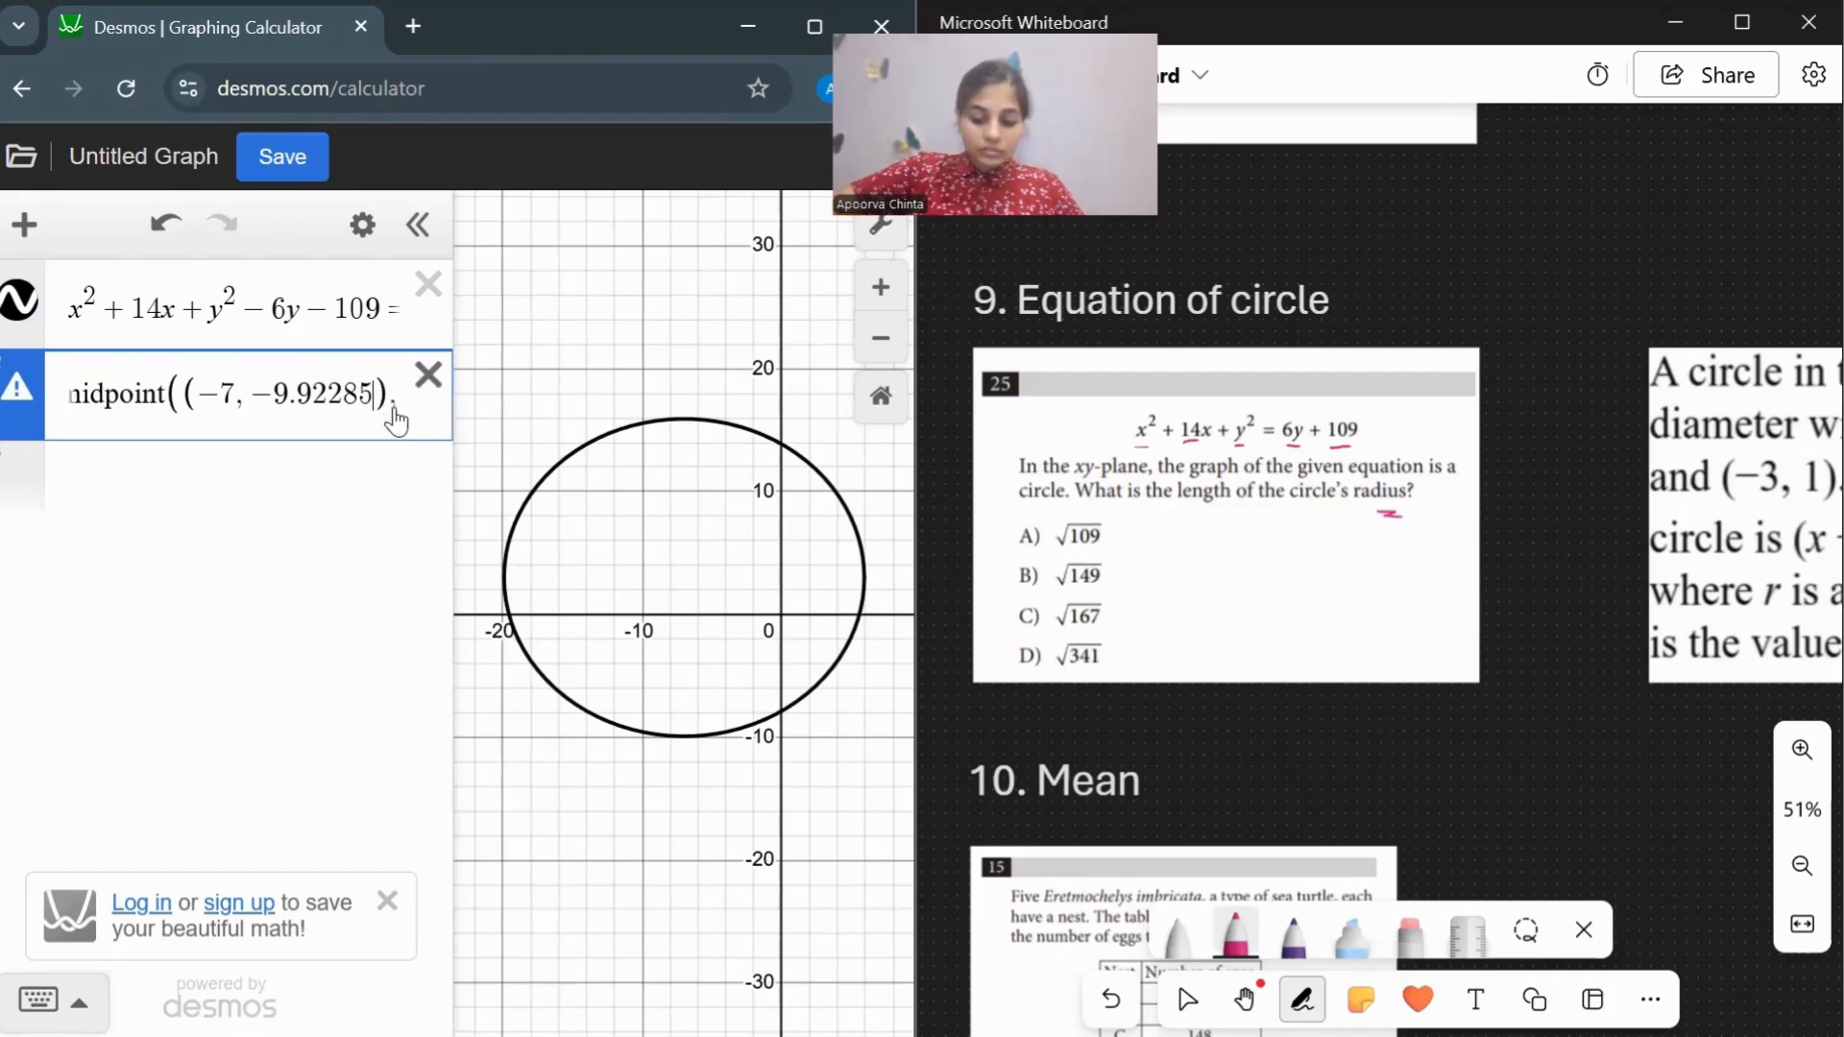
text(,)
key(ctrl+v)
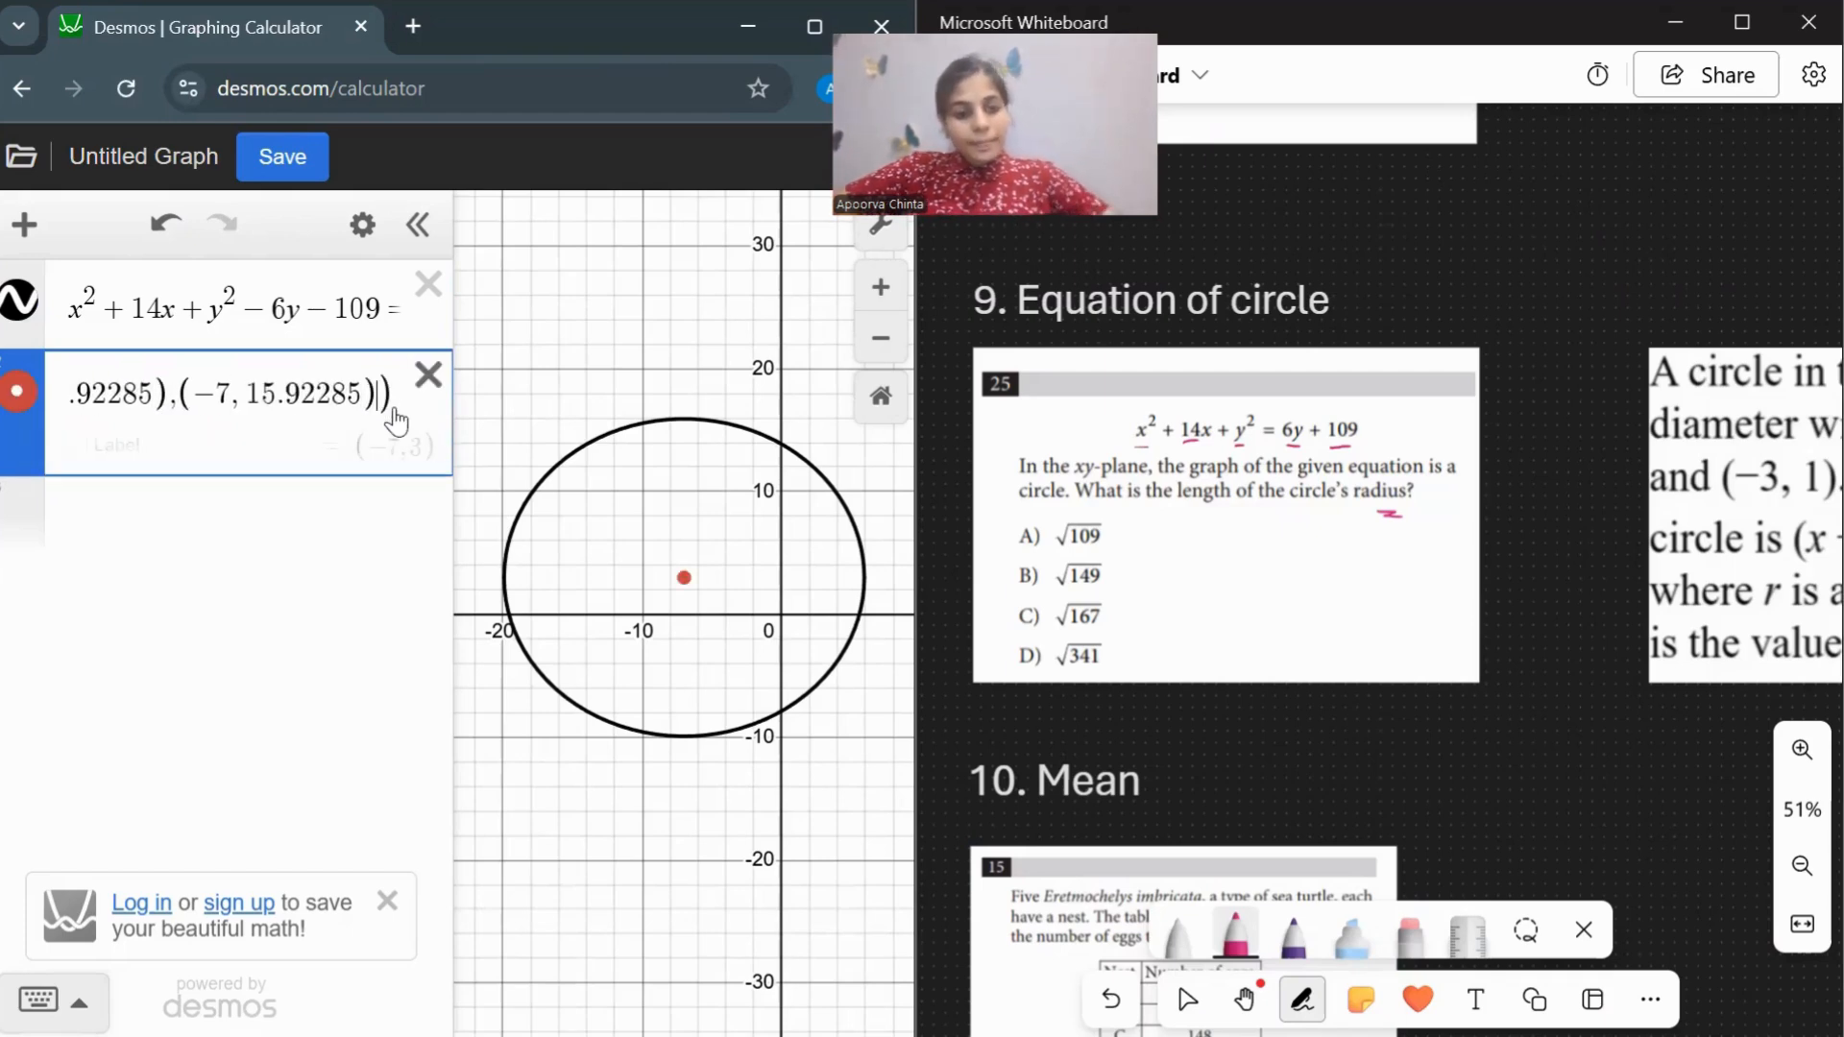
Start an empty expression below the midpoint and show the coordinates of the circle's centre and highest point on the graph.
click(415, 464)
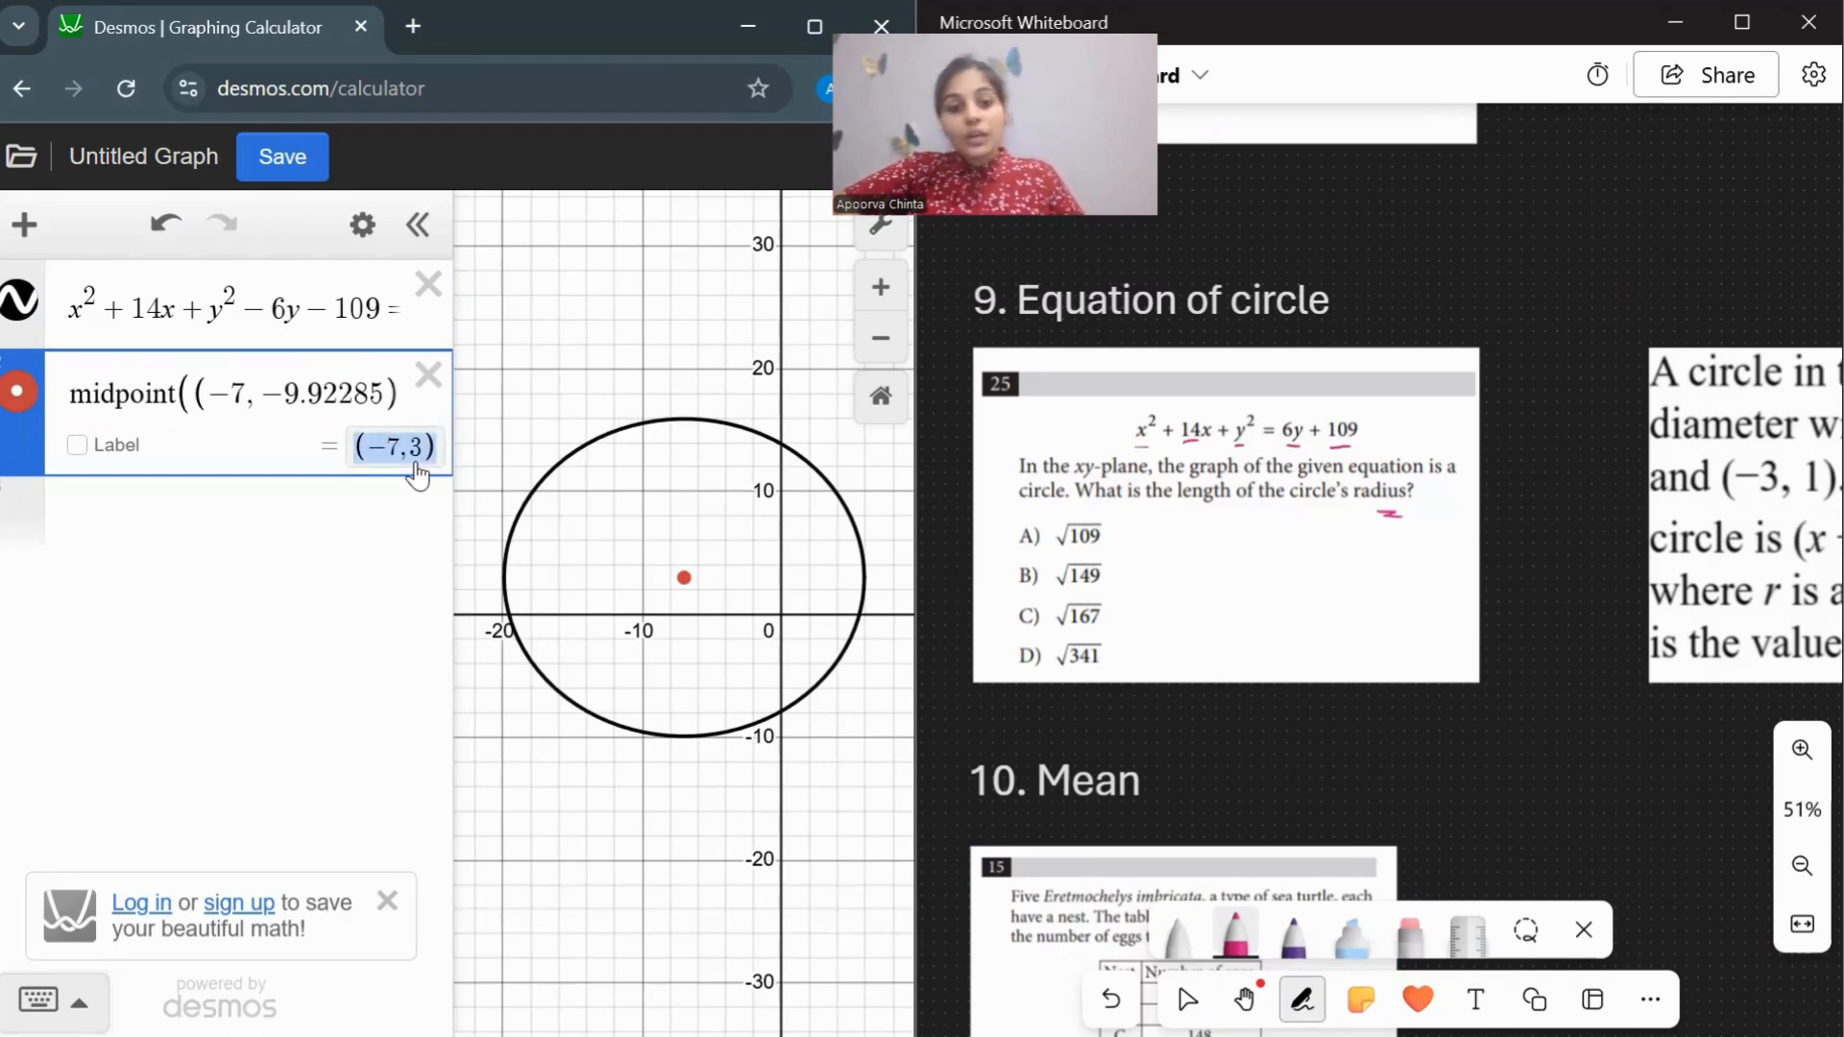
click(278, 509)
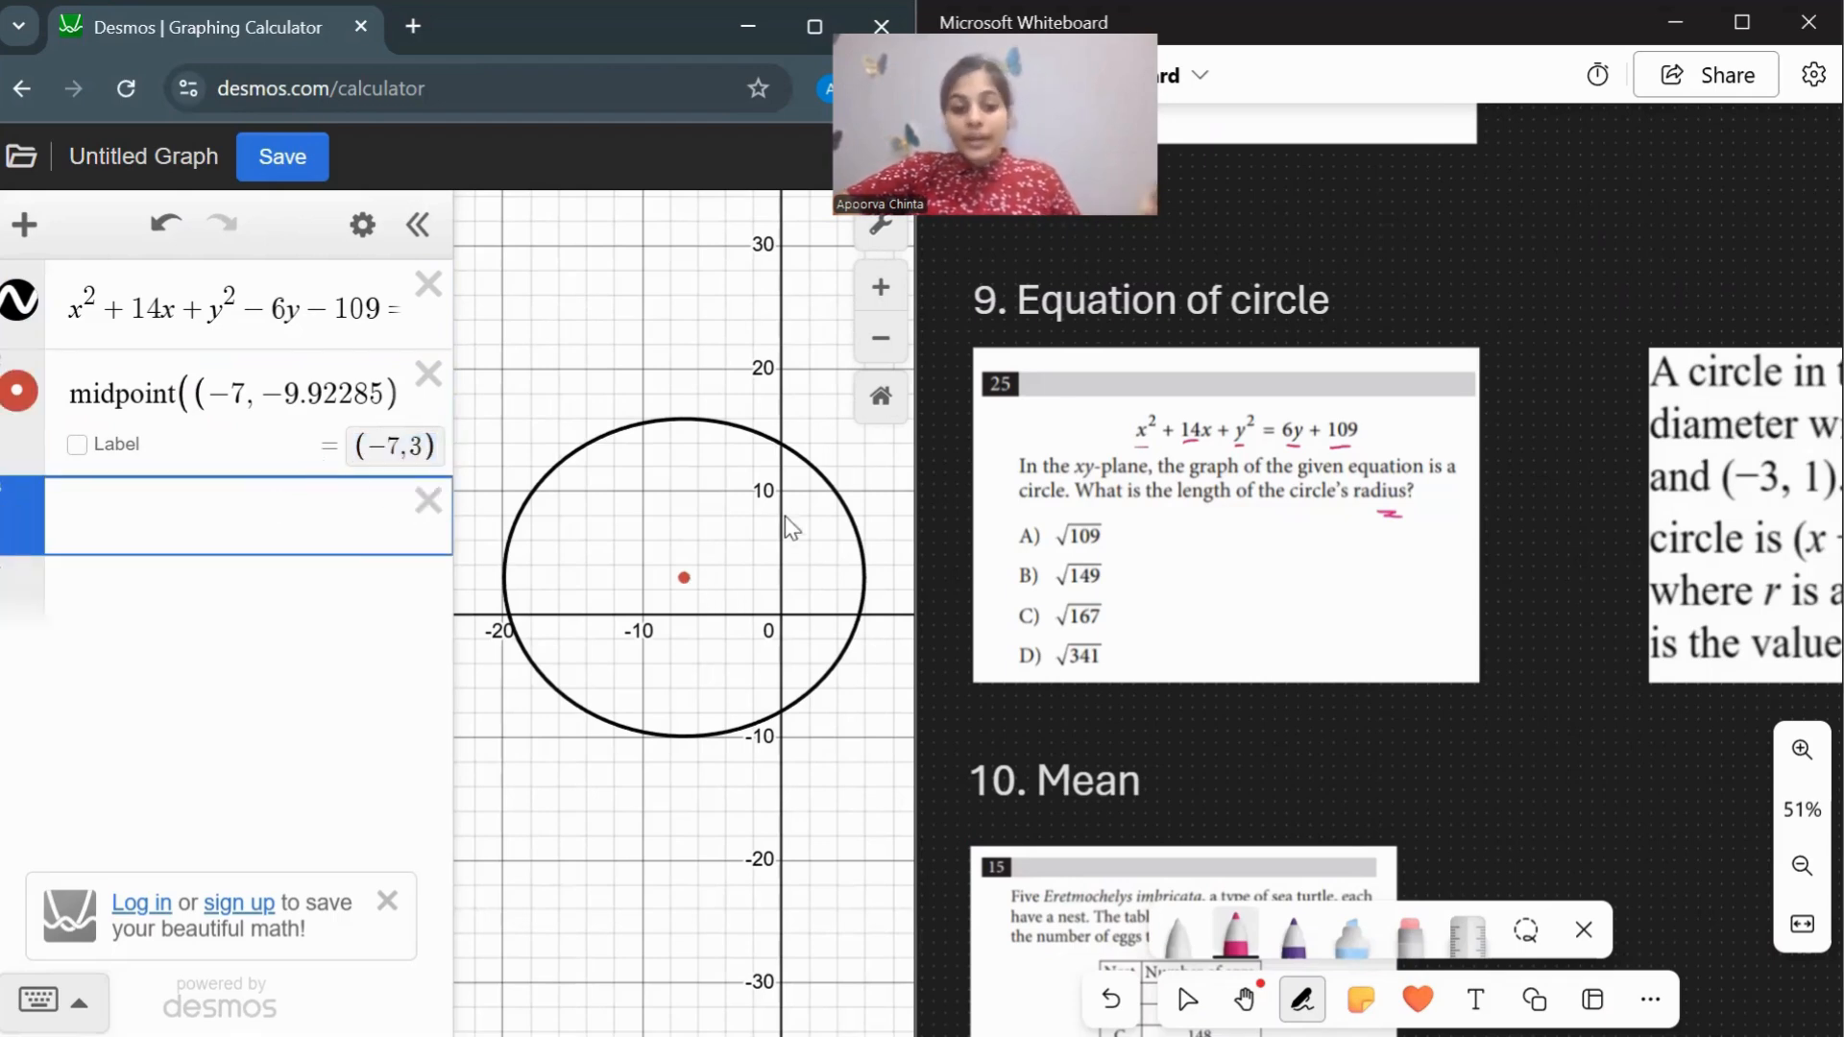
click(685, 577)
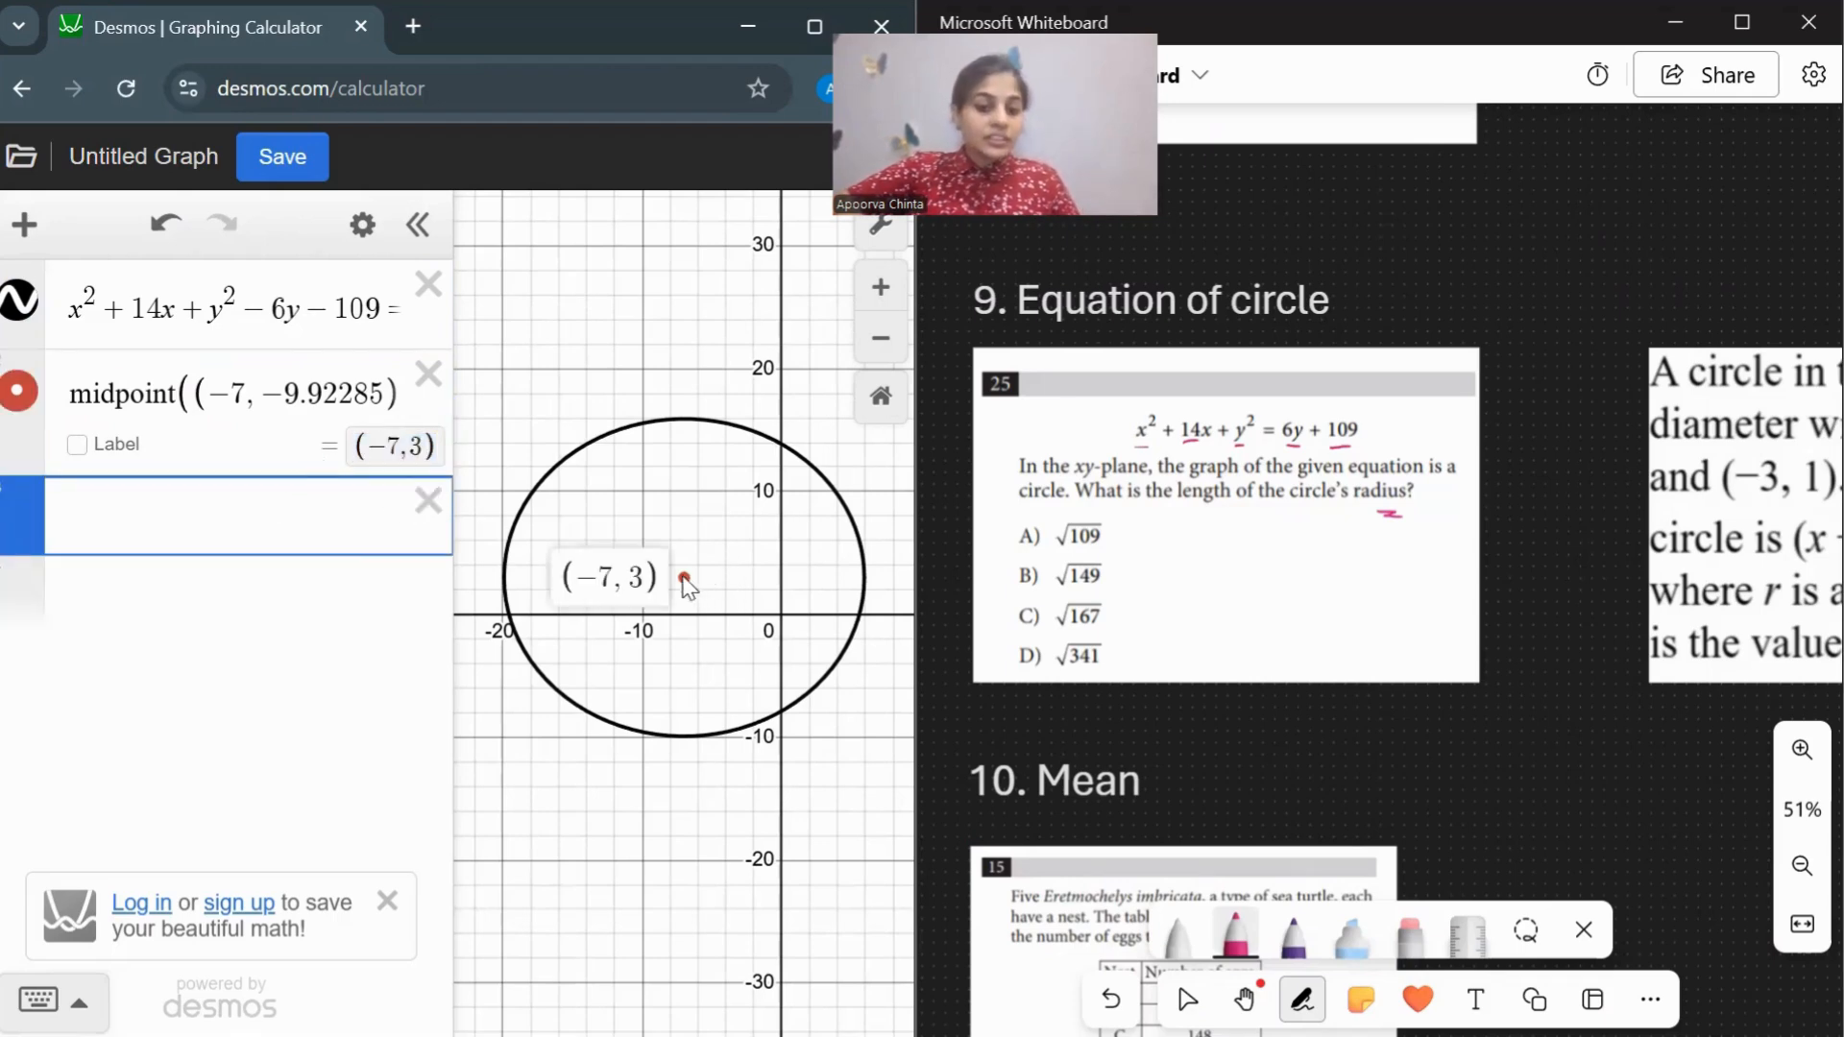
click(684, 419)
mouse_move(682, 429)
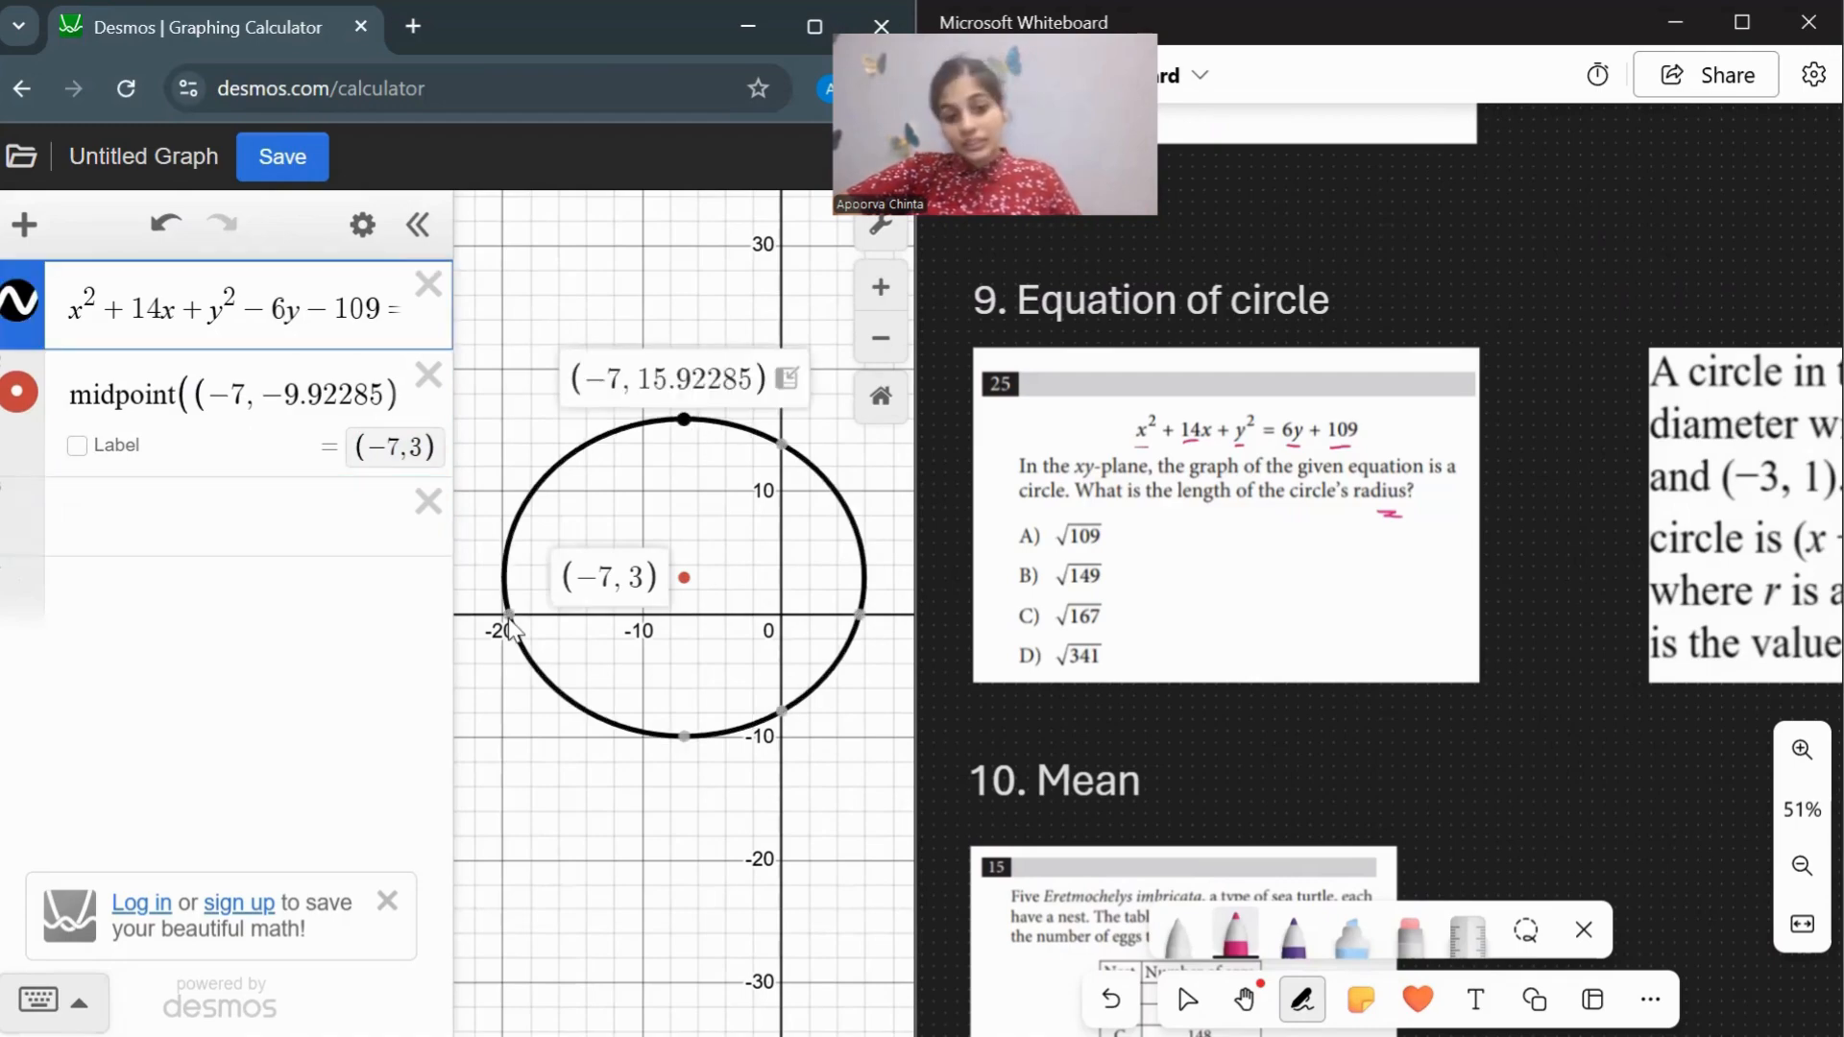
Start a distance expression below the midpoint with the circle's centre (−7, 3) as its first argument.
text(distance)
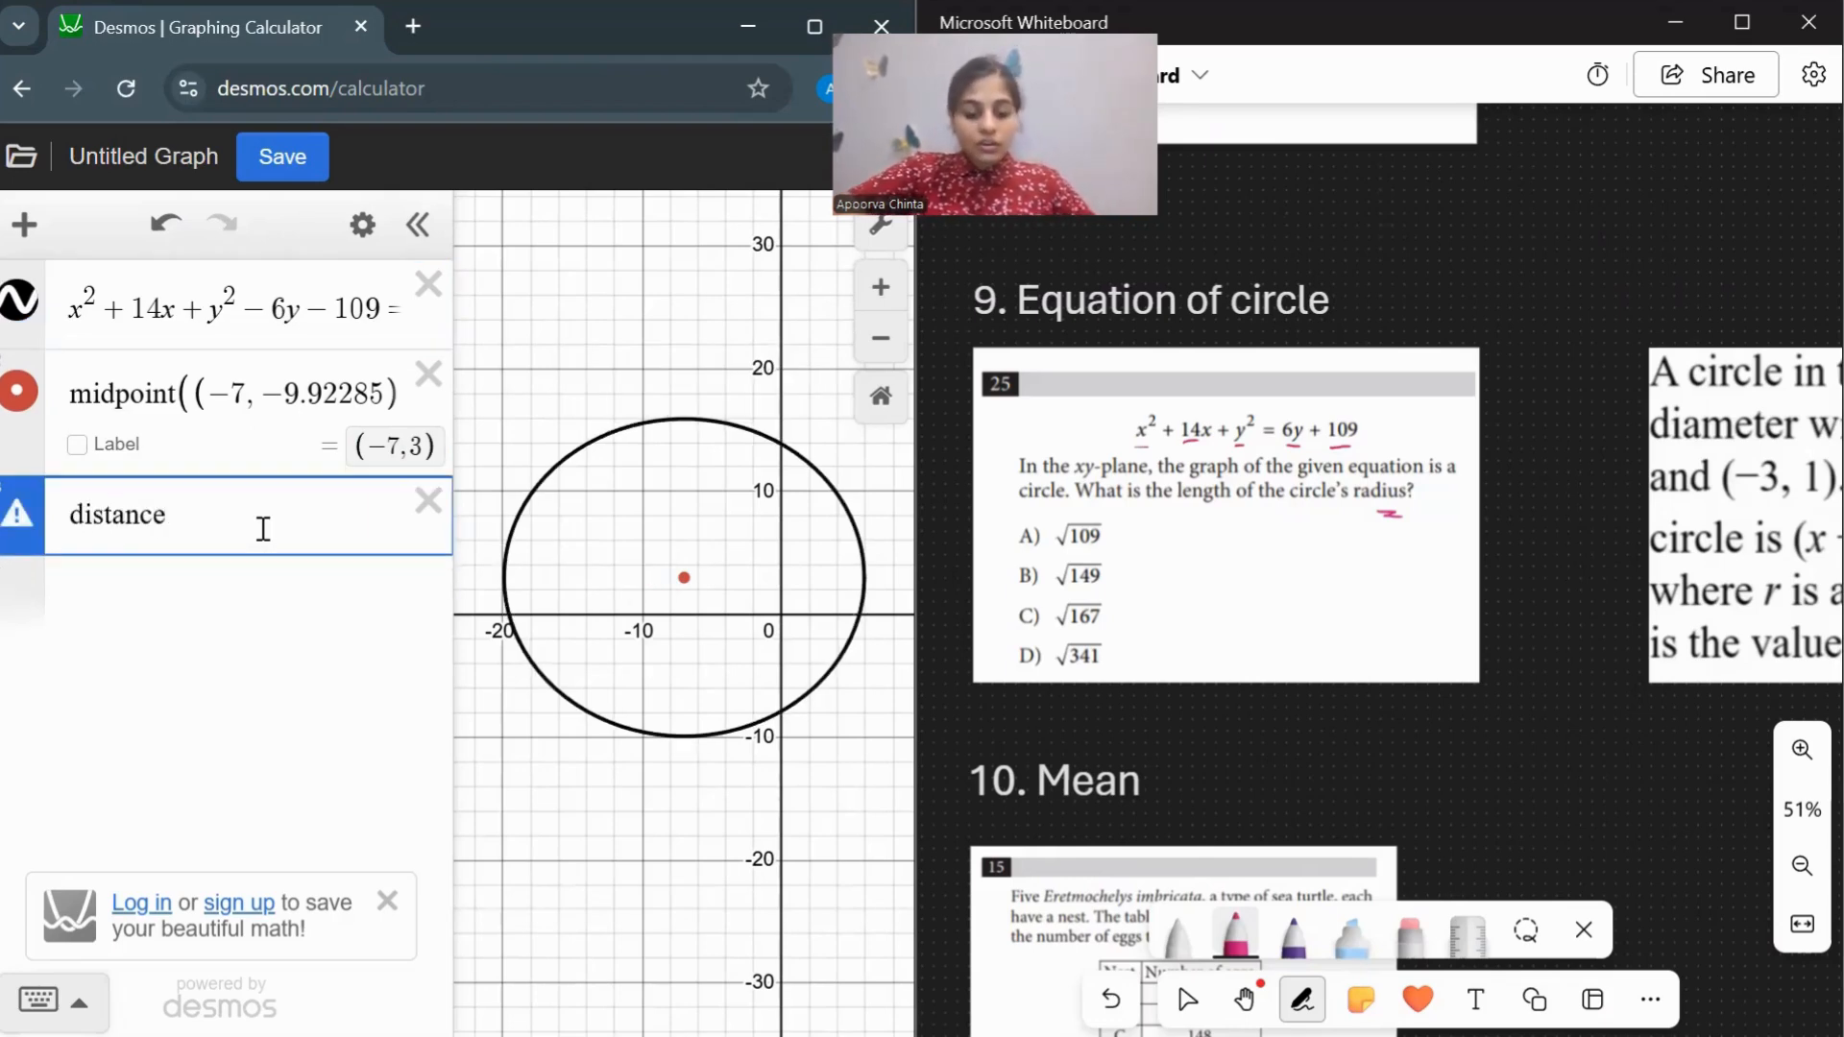
text(()
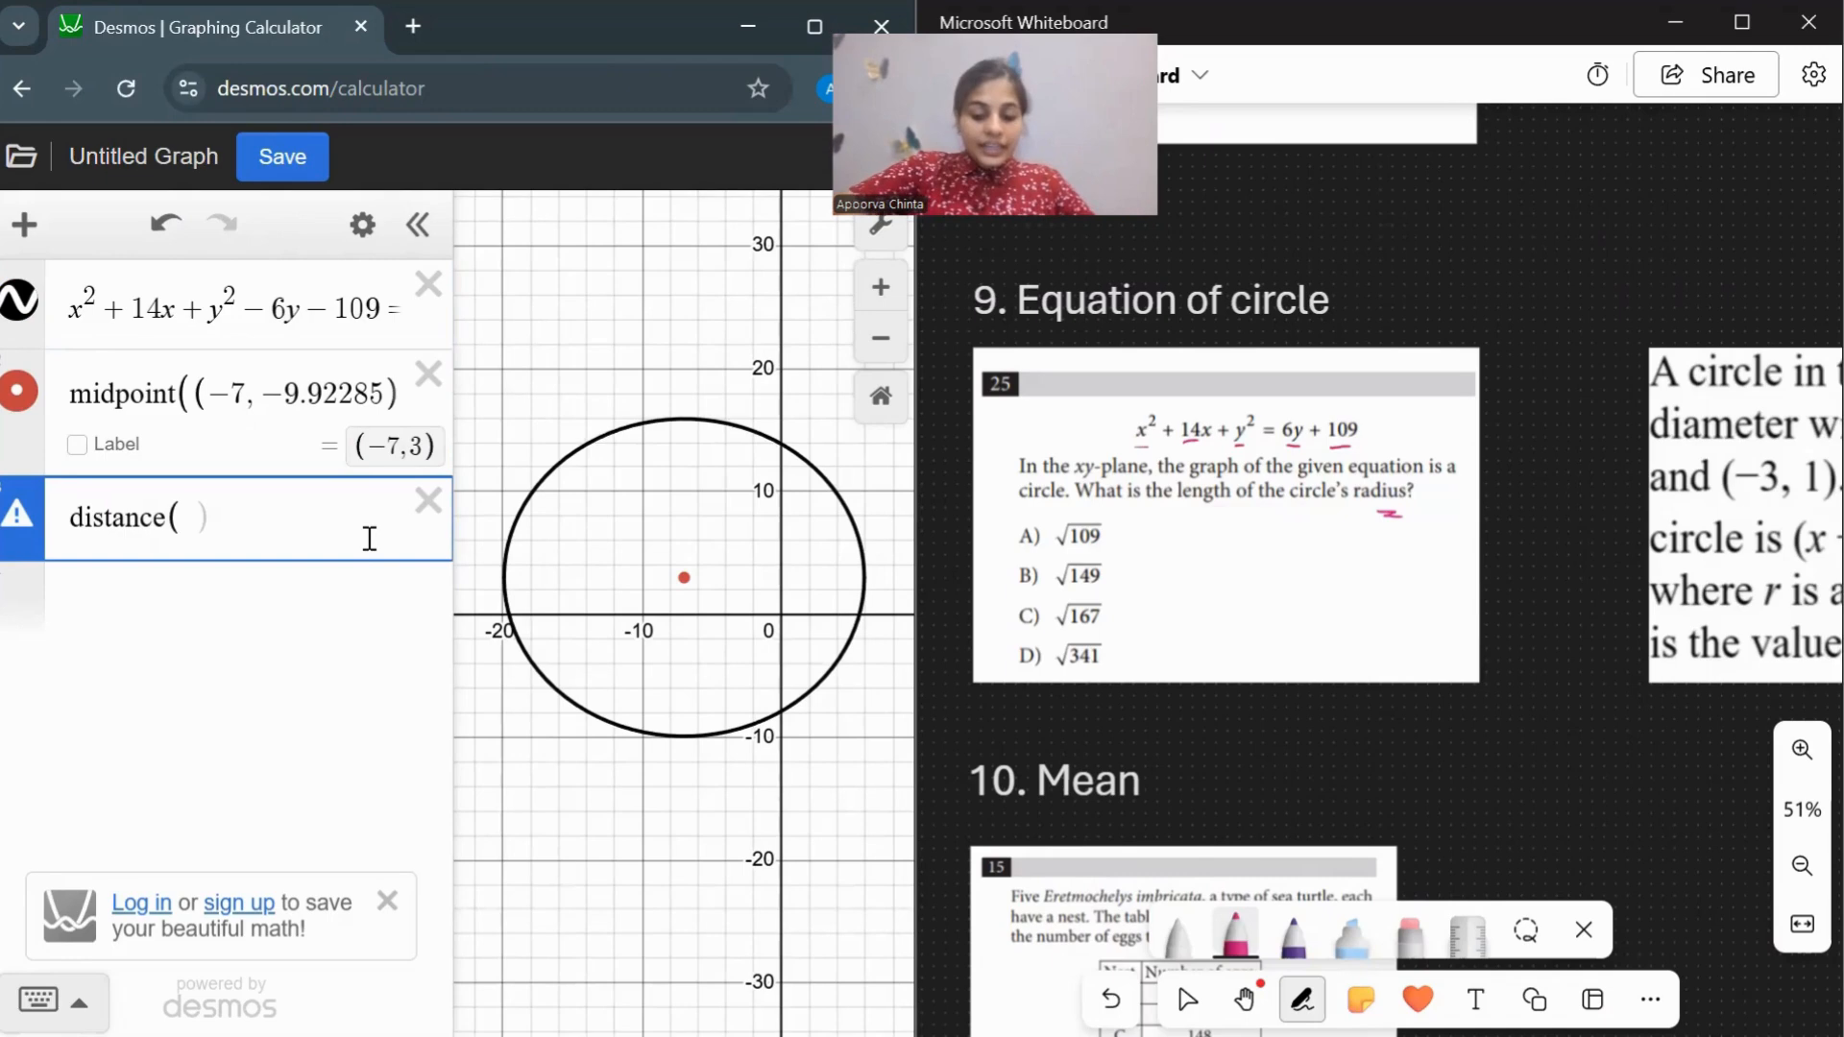
text((-7)
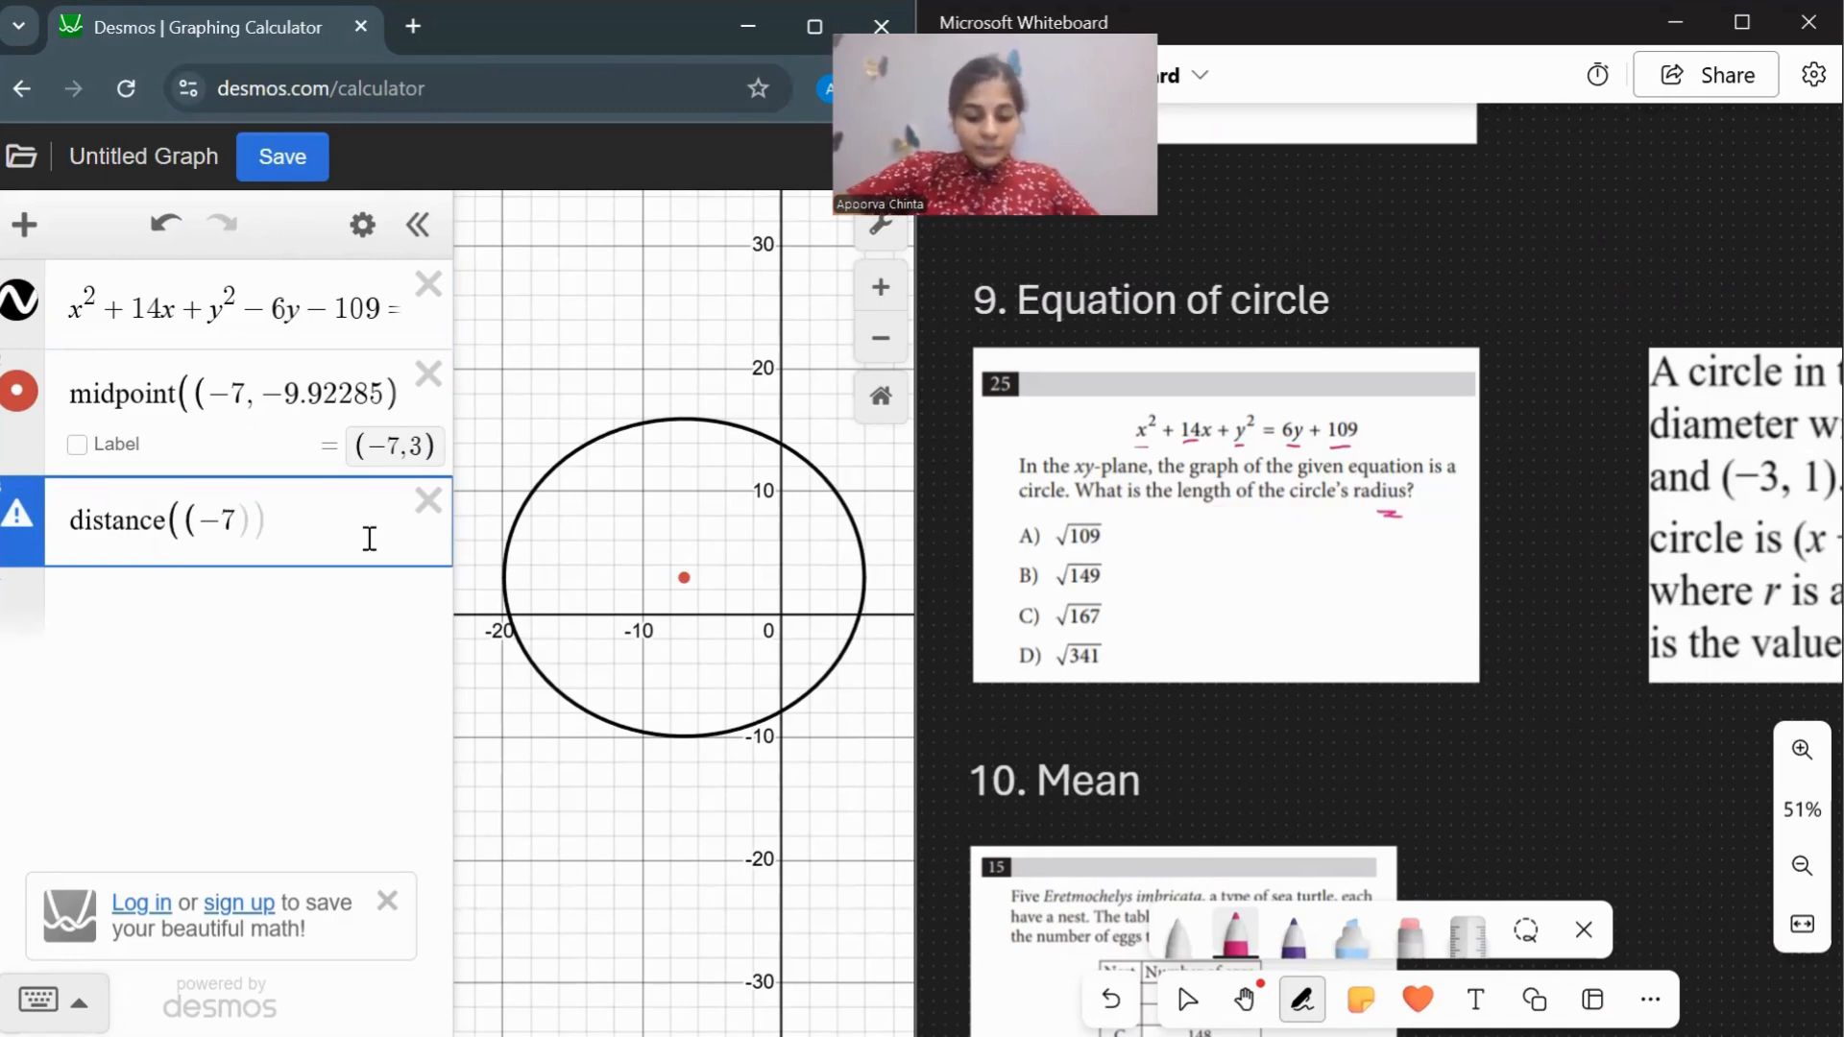
text(,3)
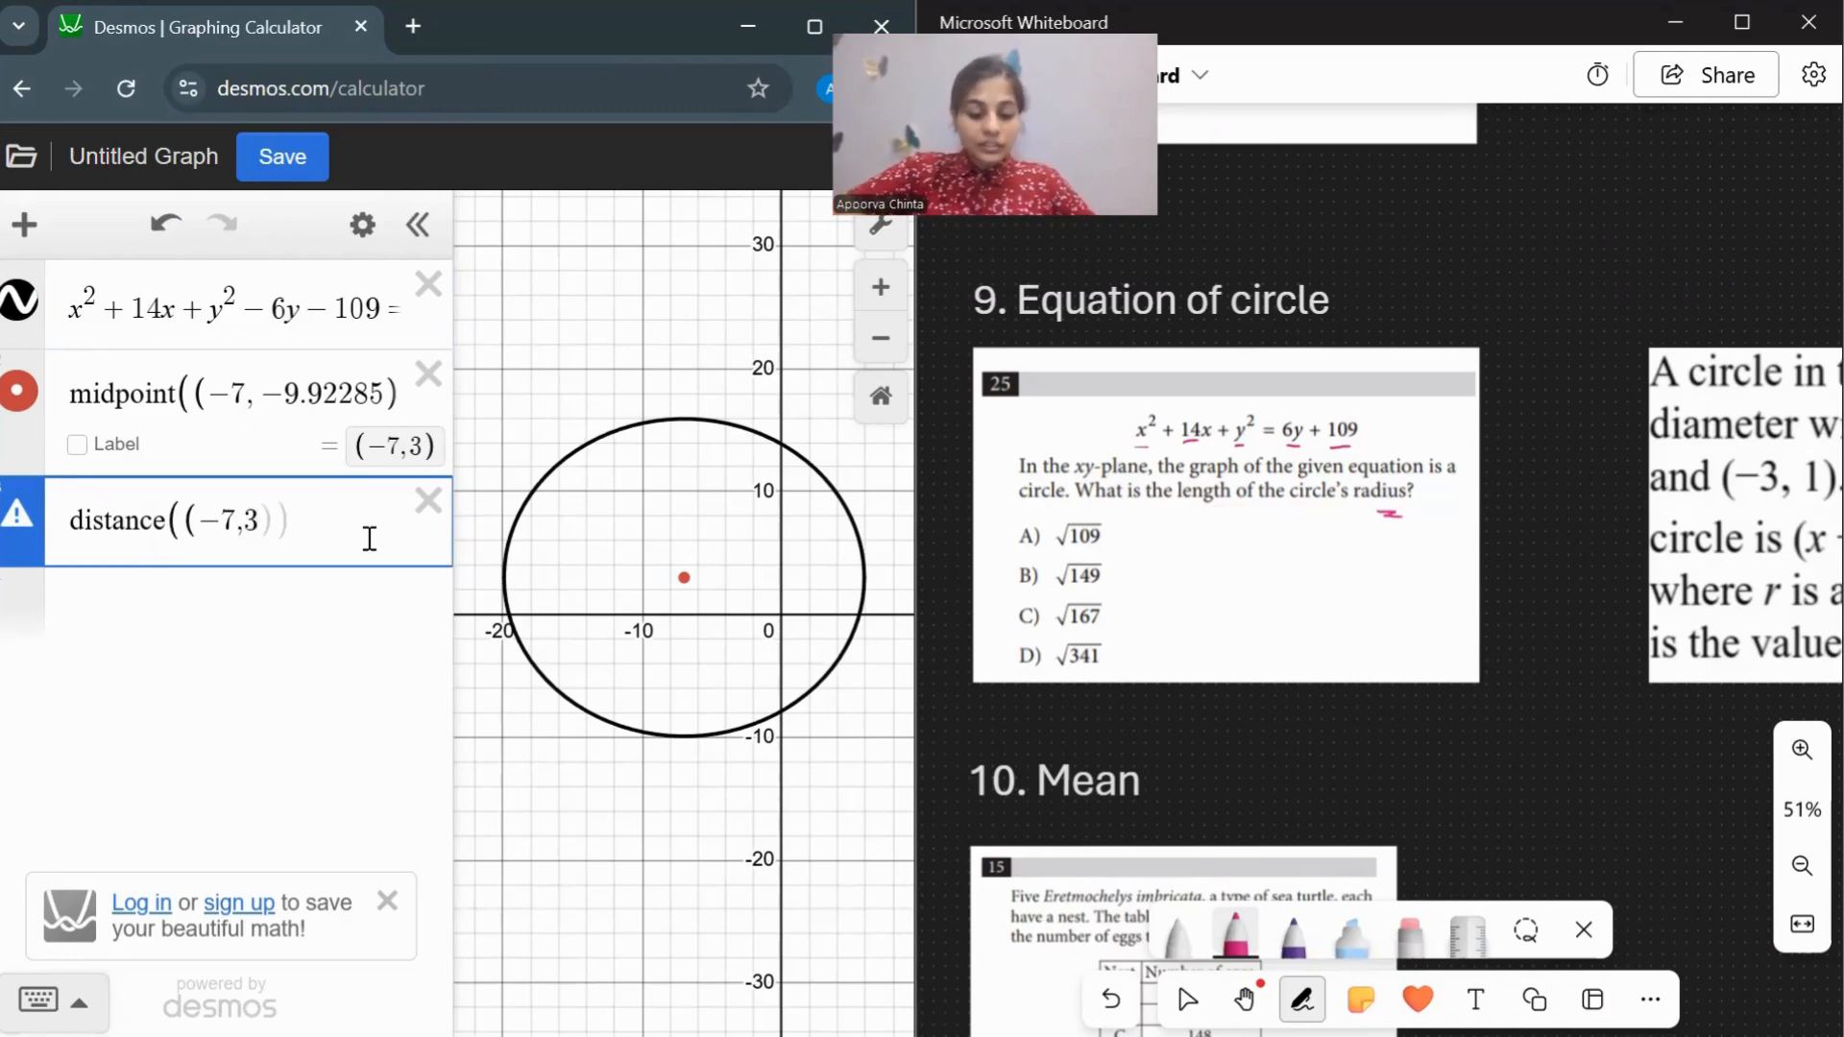
text(),)
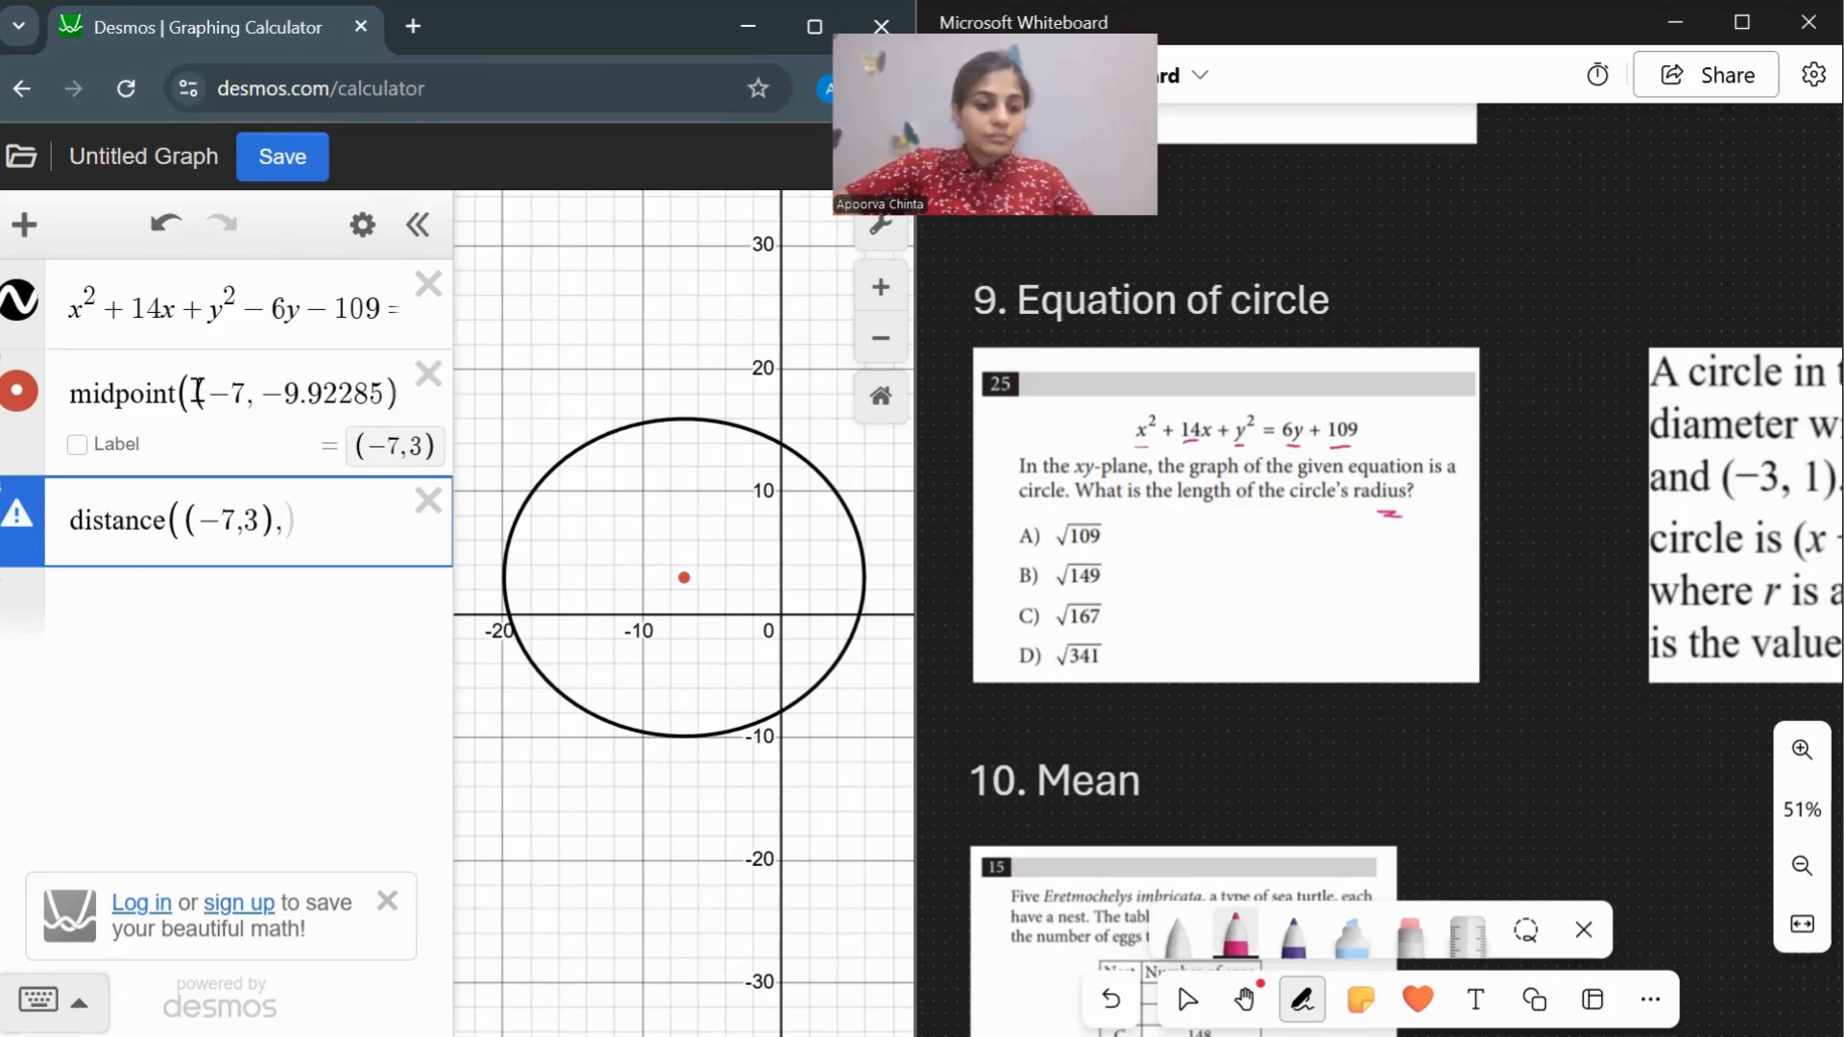
Complete the distance expression with the lowest point (−7, −9.92285), copied from the midpoint expression, as its second argument.
drag(197, 392, 389, 413)
key(ctrl+c)
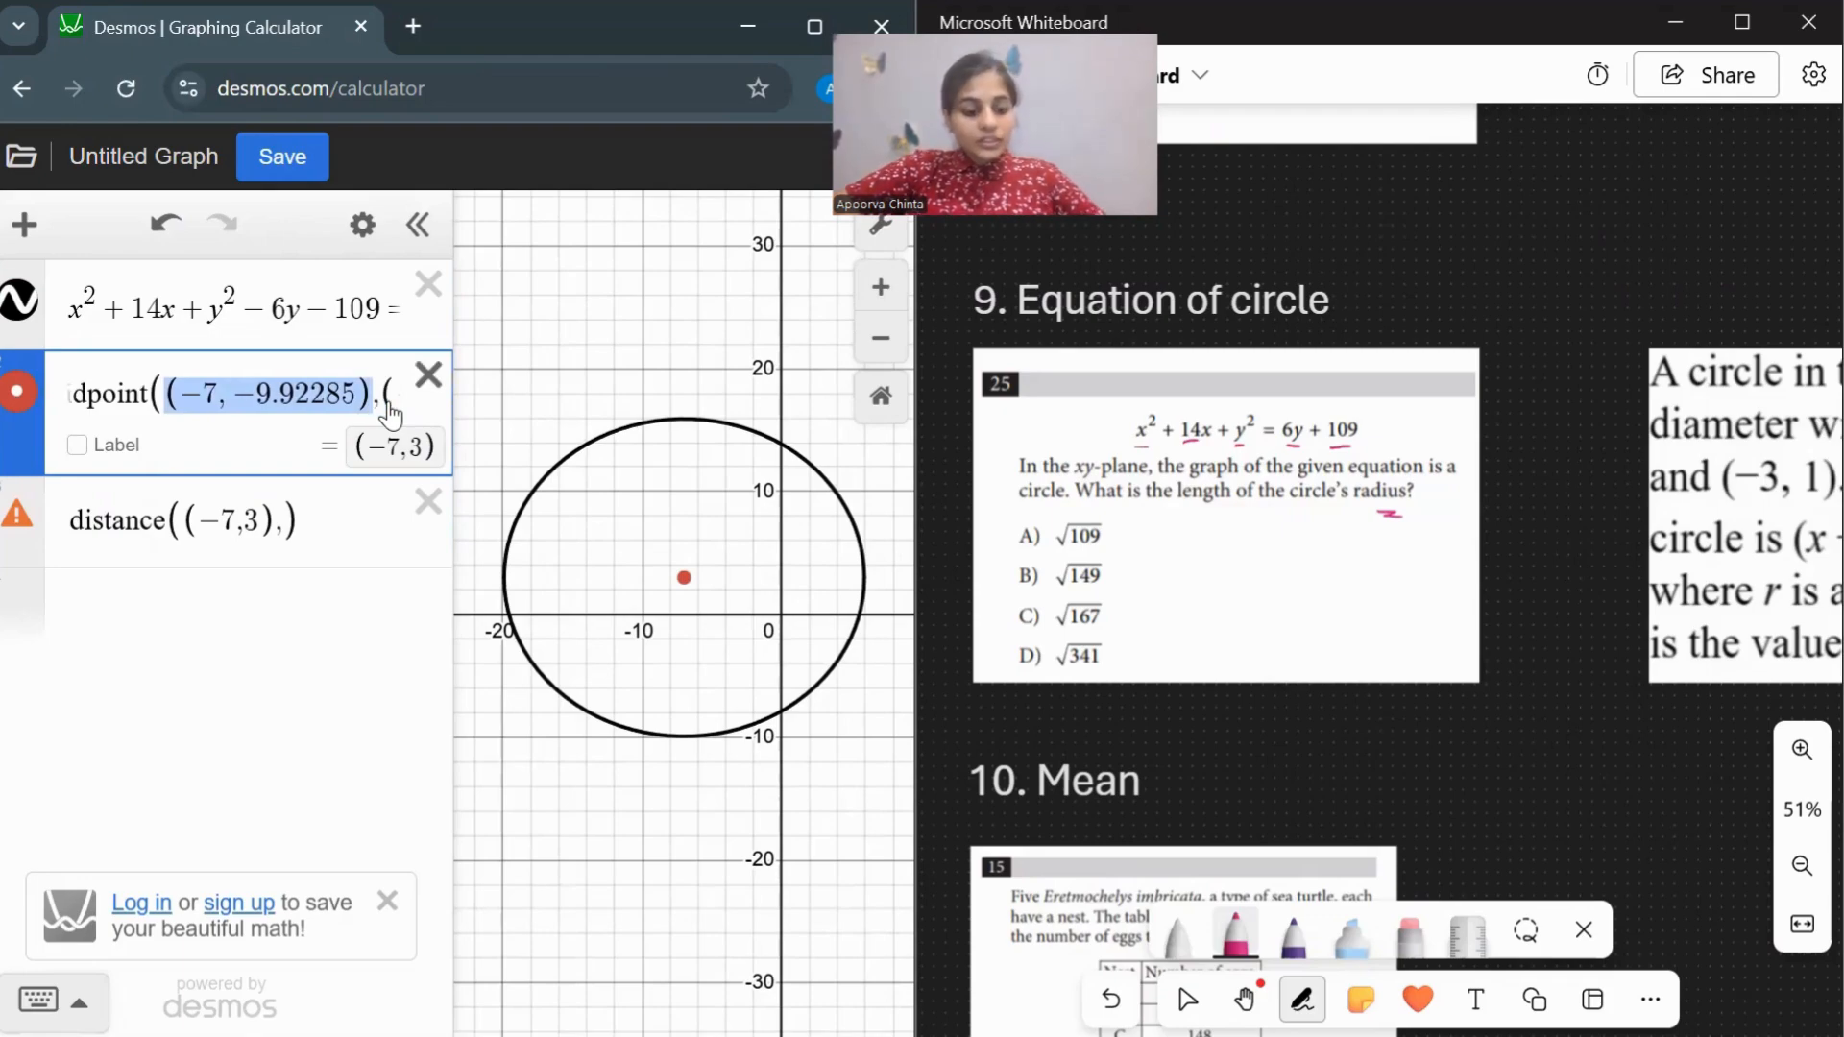
click(286, 527)
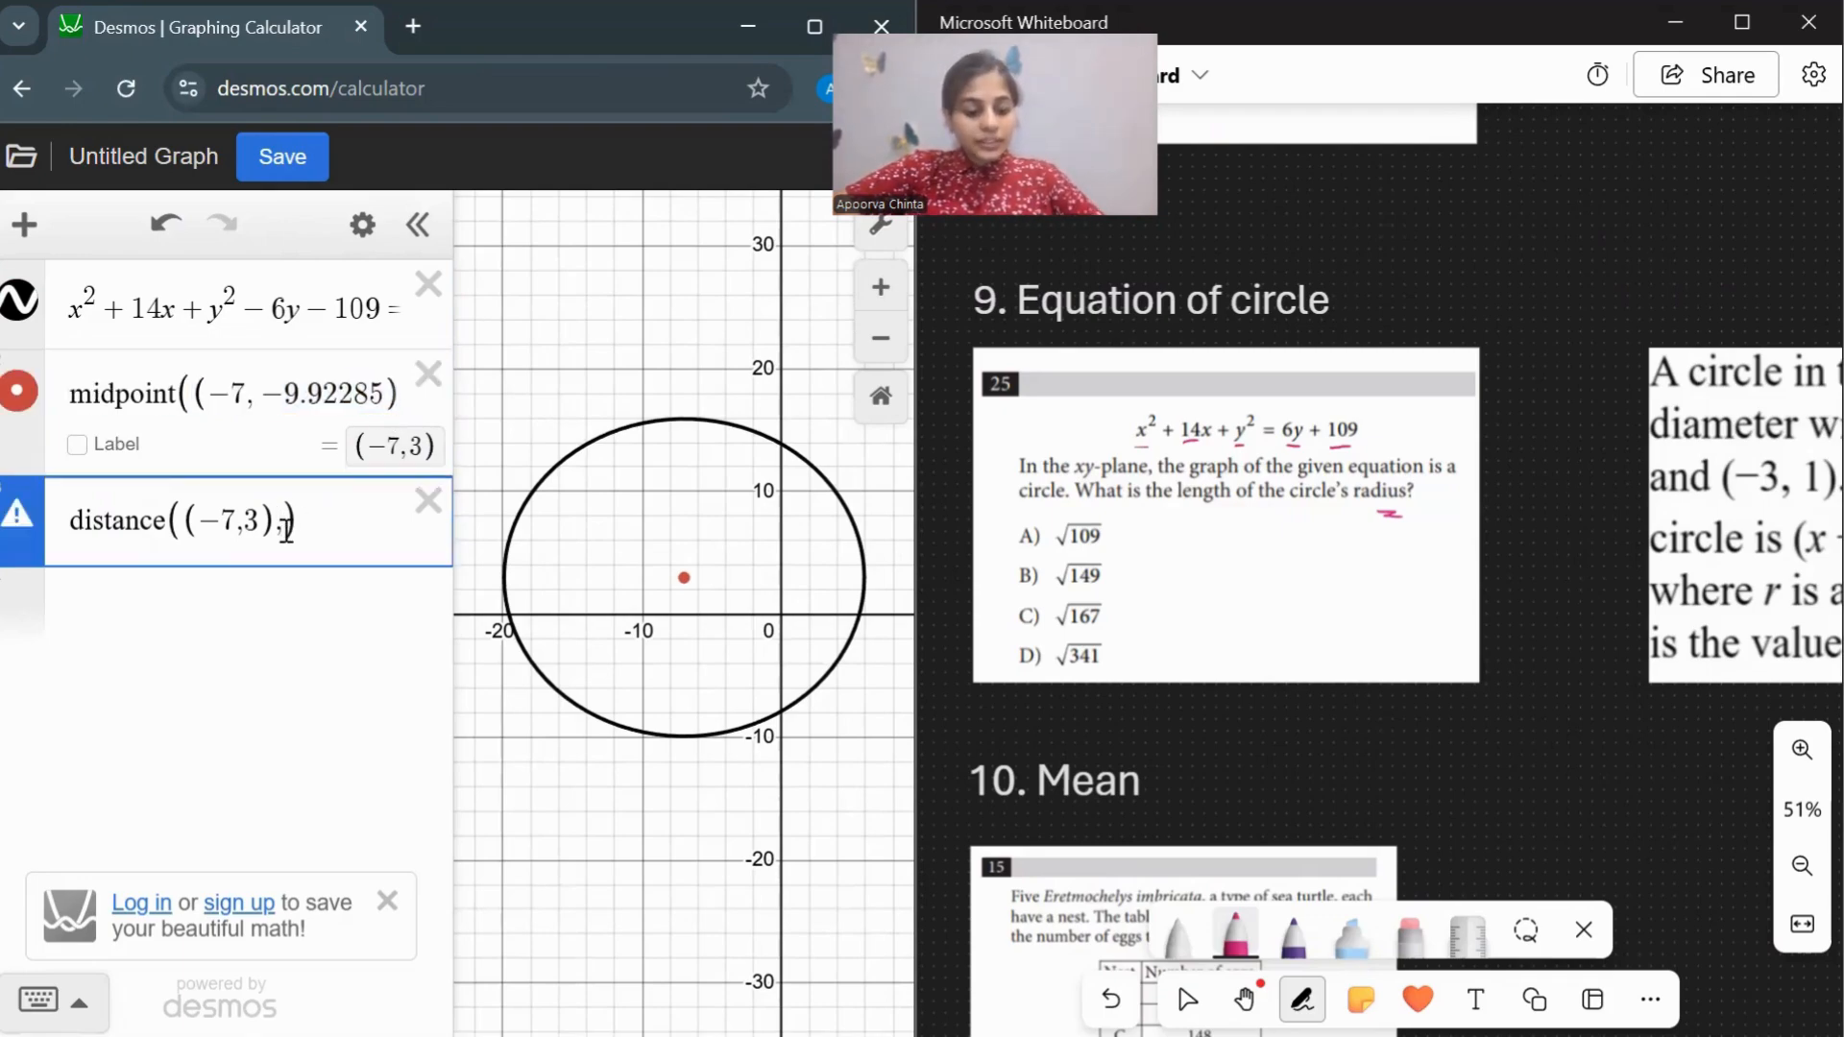
key(ctrl+v)
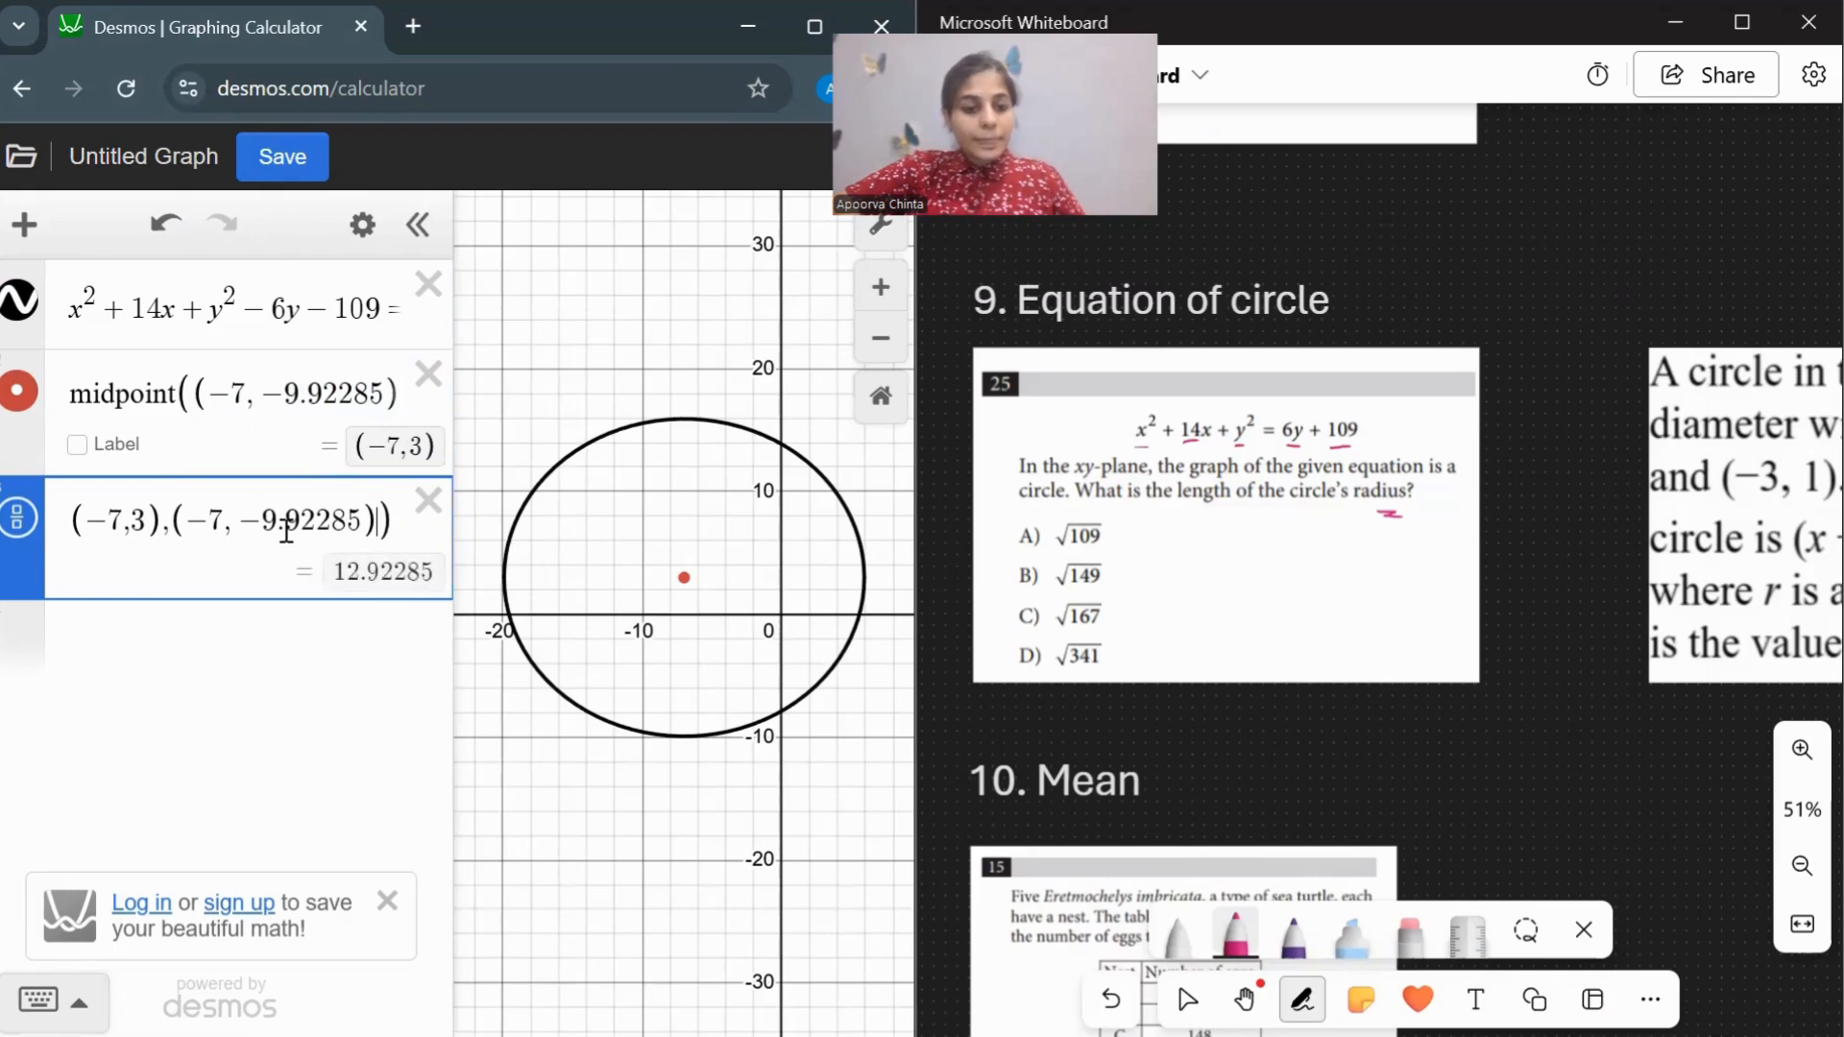
click(375, 593)
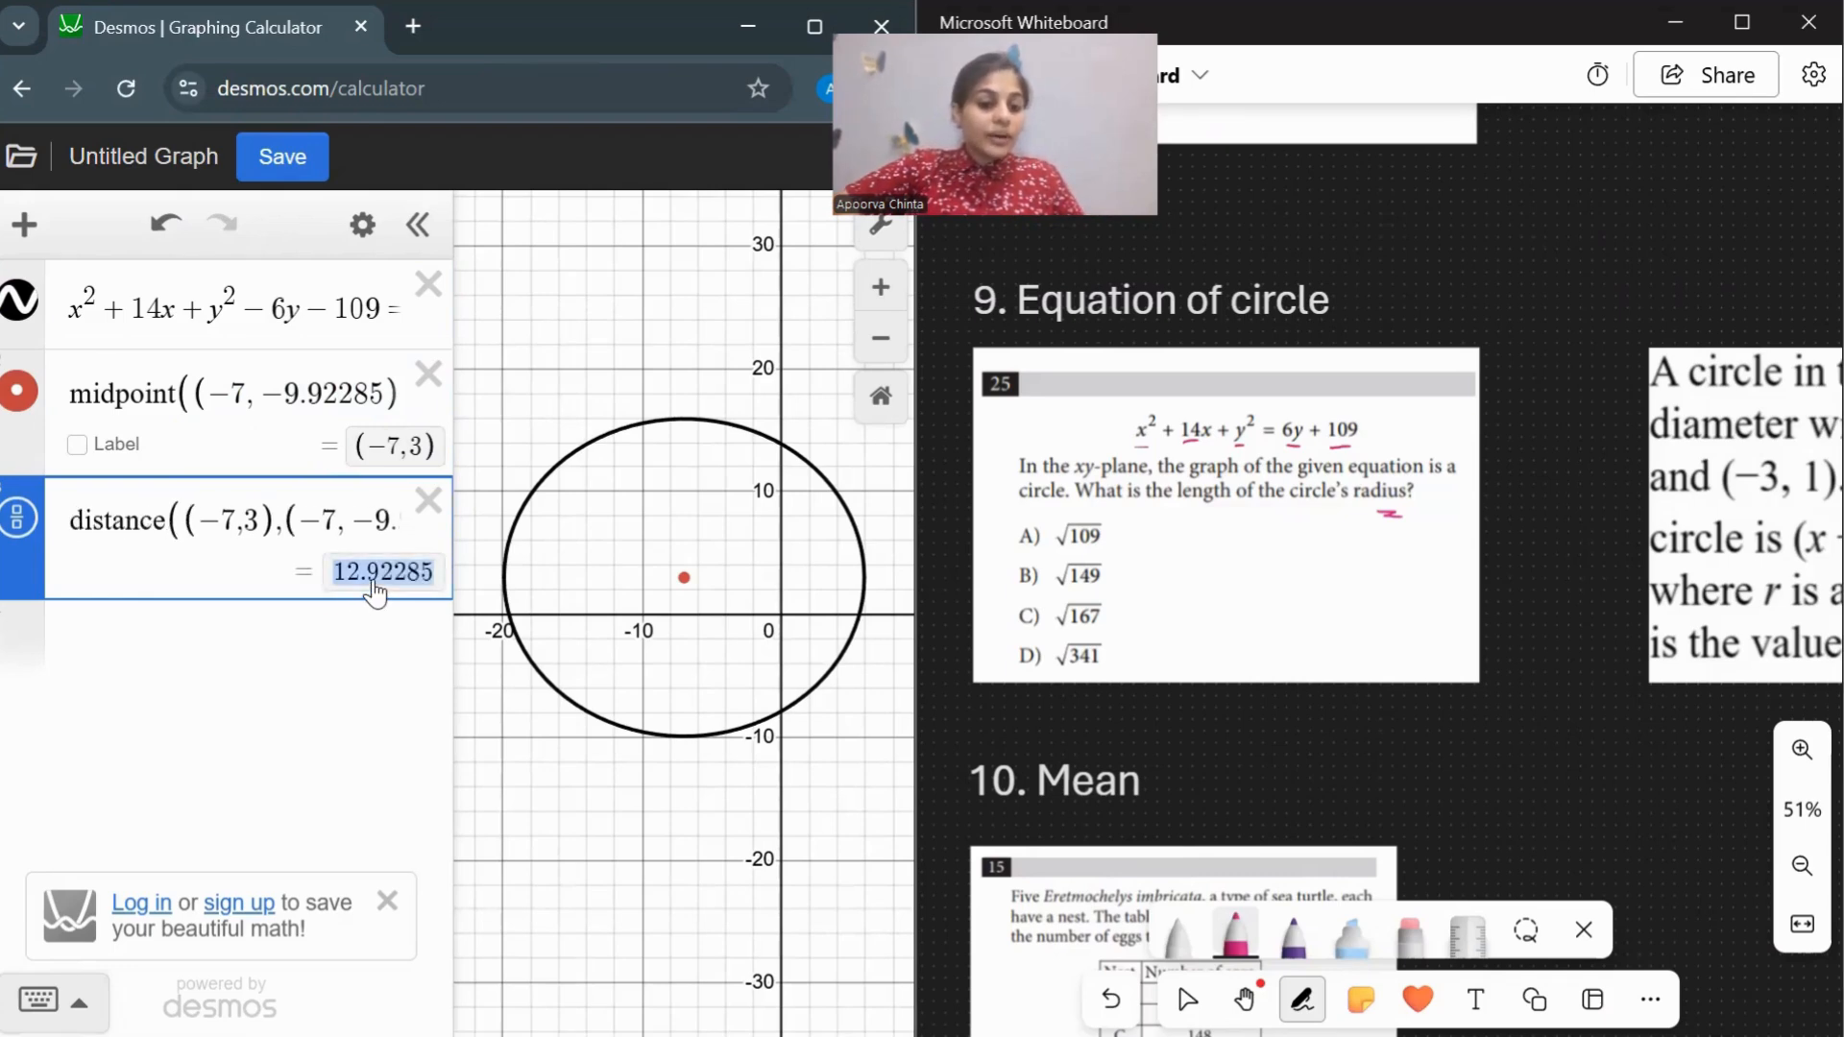
Evaluate answer choices √149 and √167 on separate lines below the distance expression.
click(379, 663)
click(1114, 525)
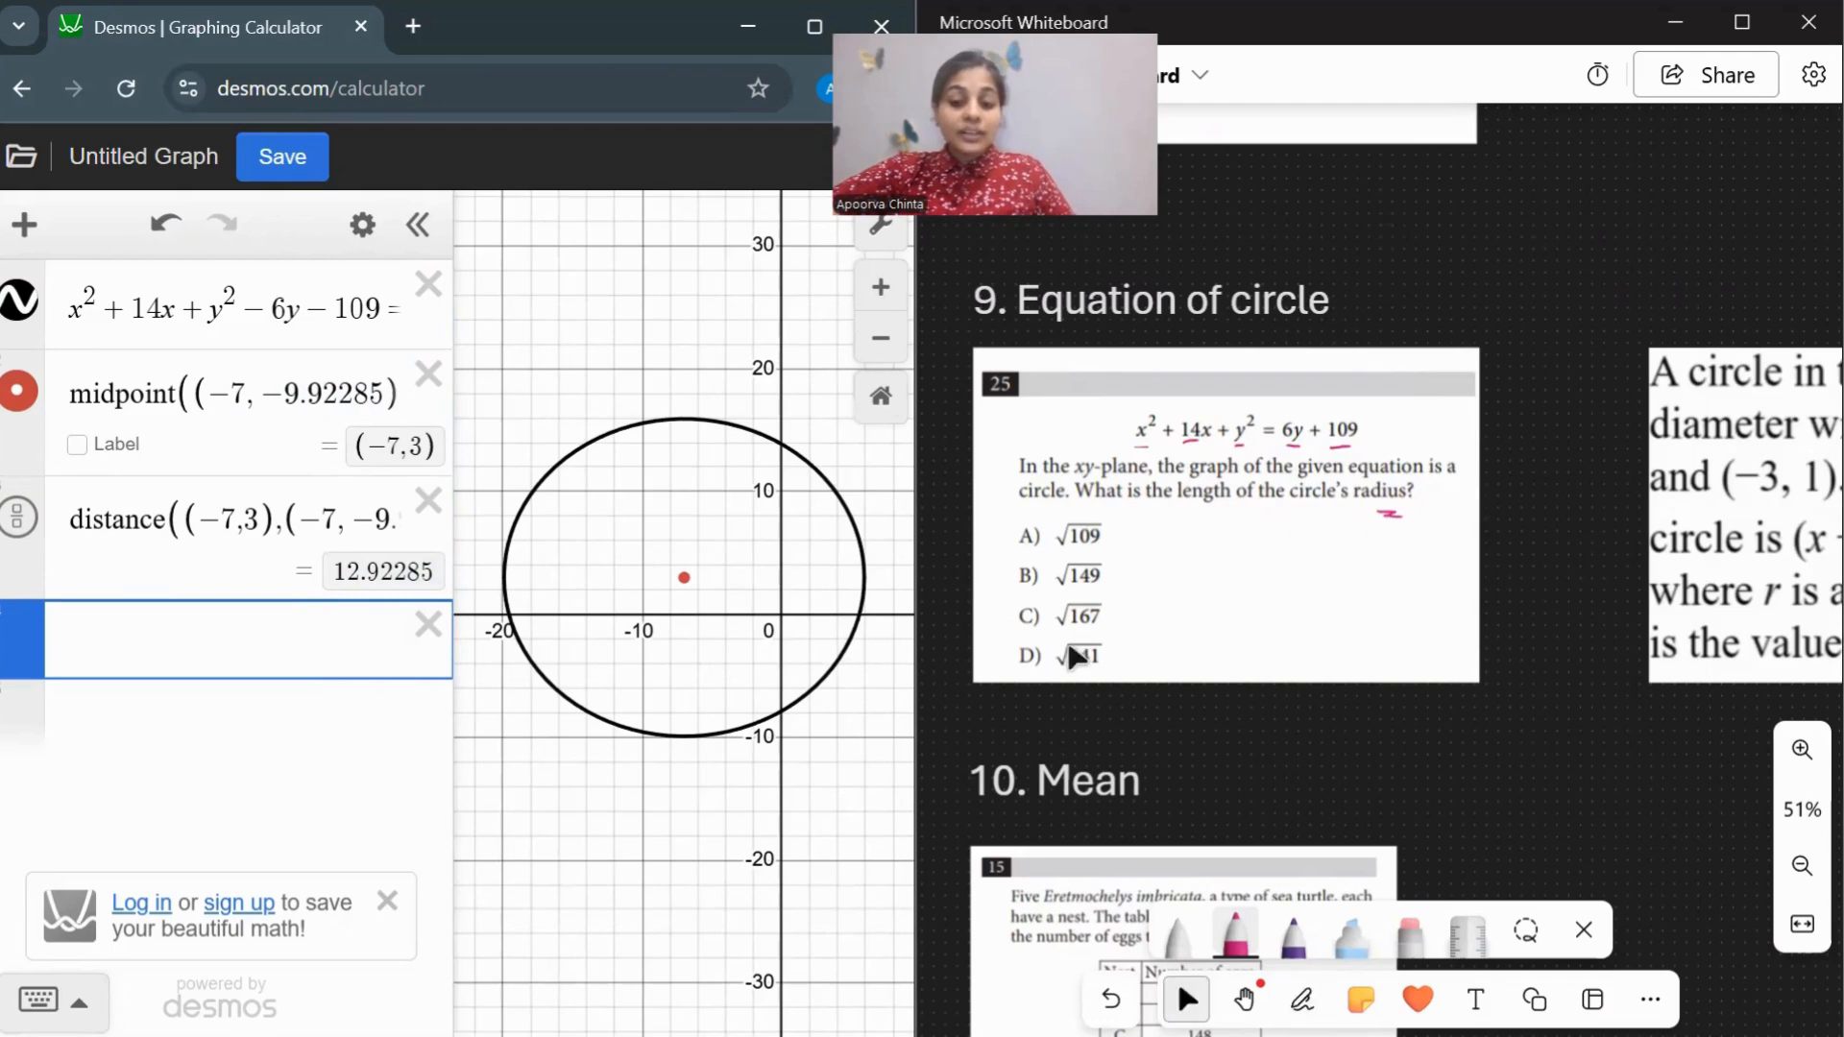
text(sqrt)
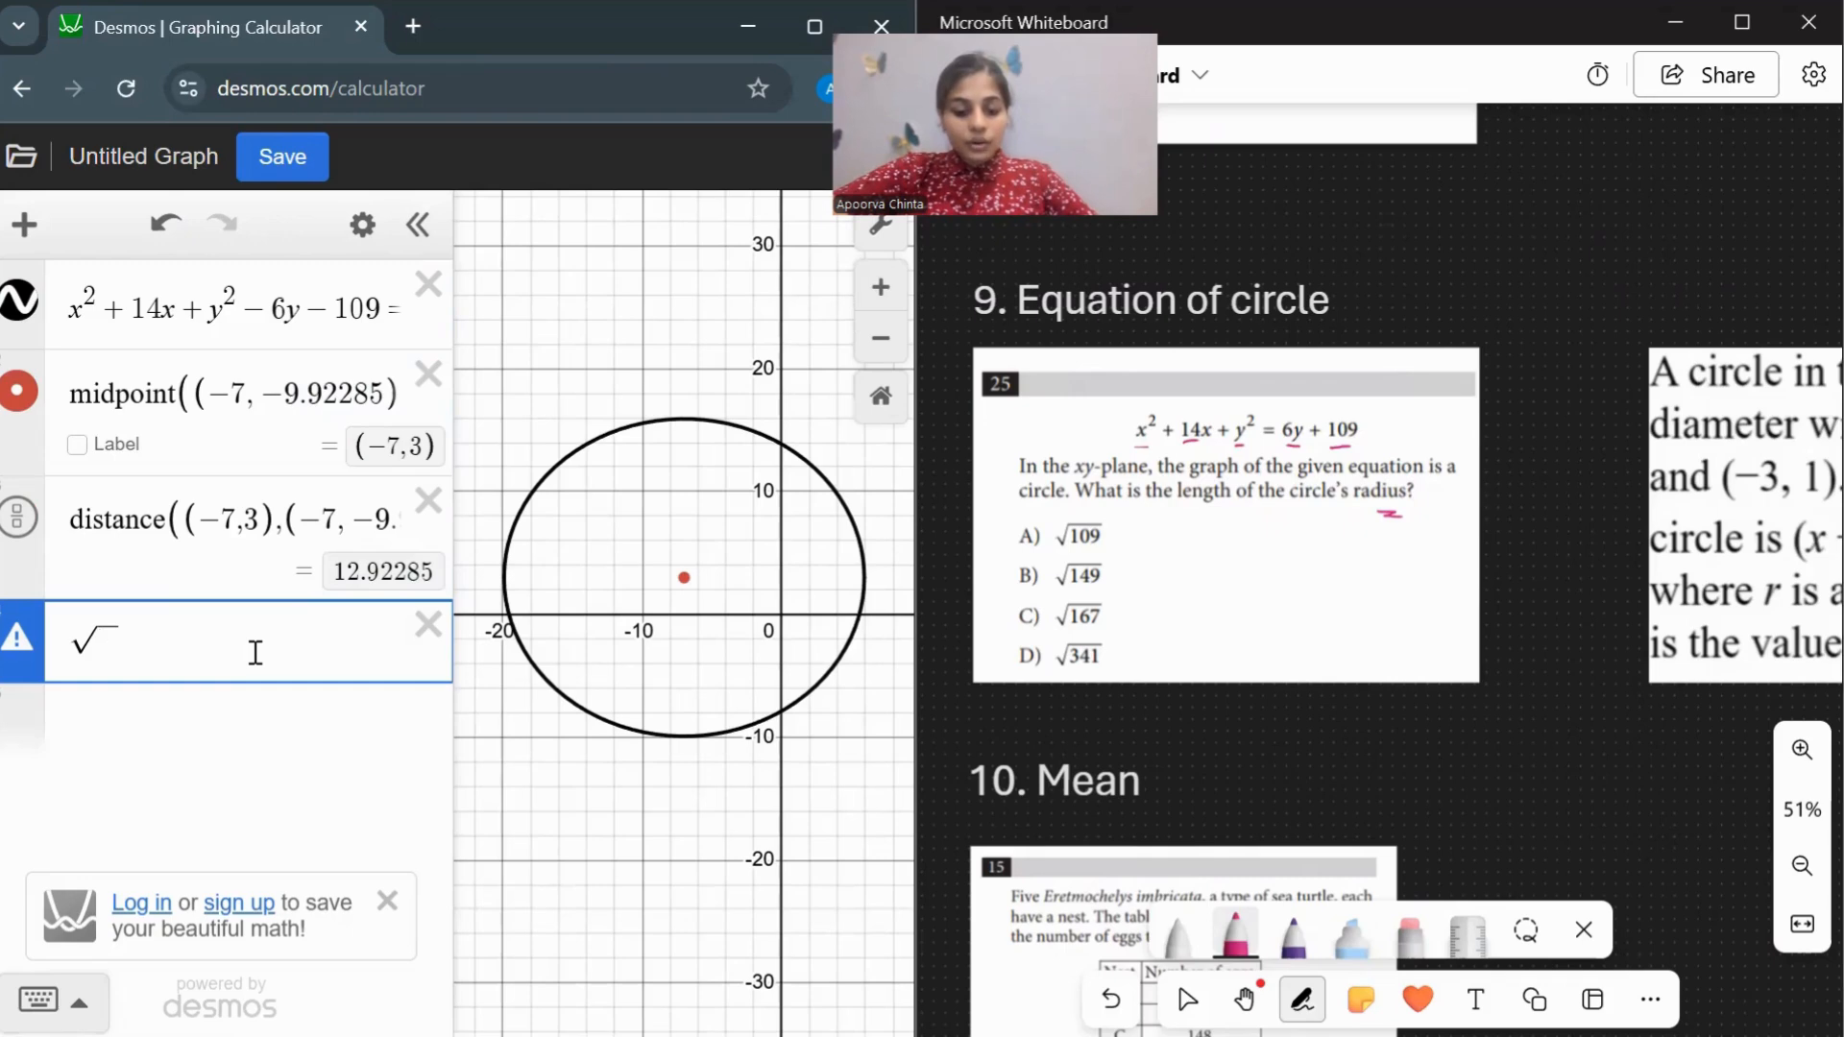
text(14)
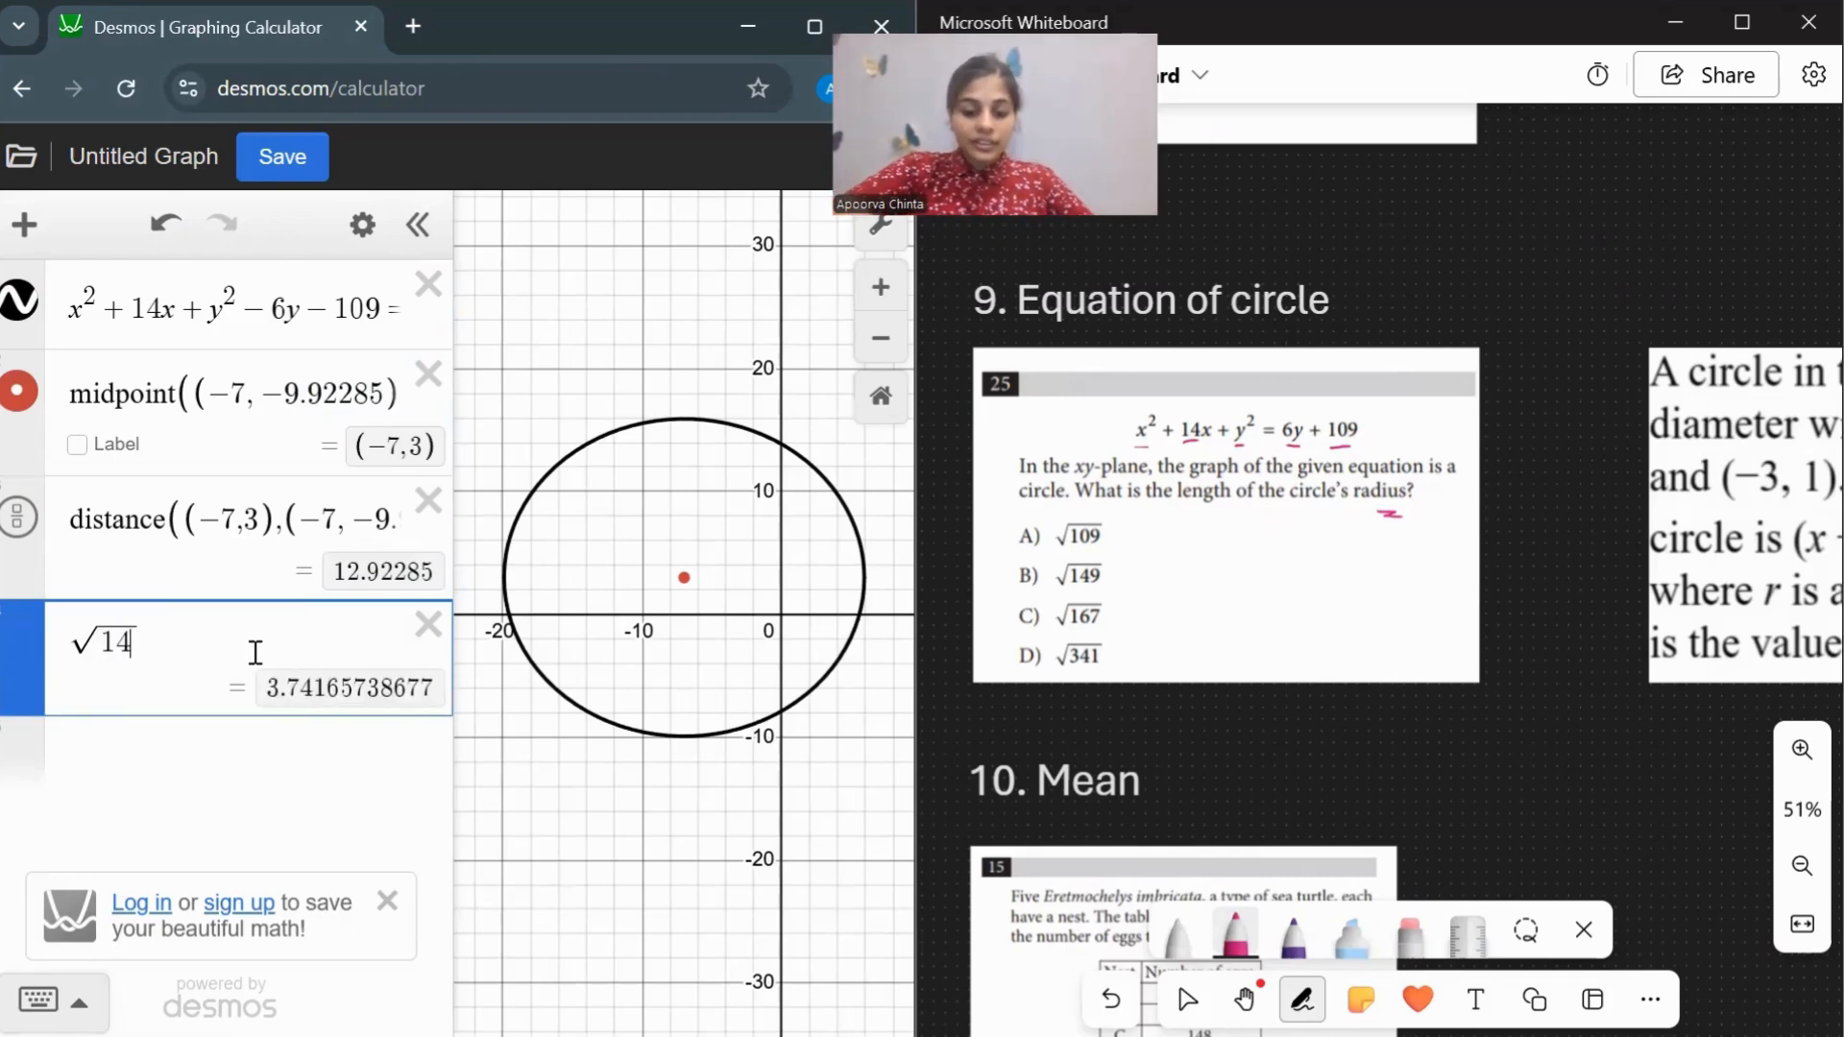
text(9)
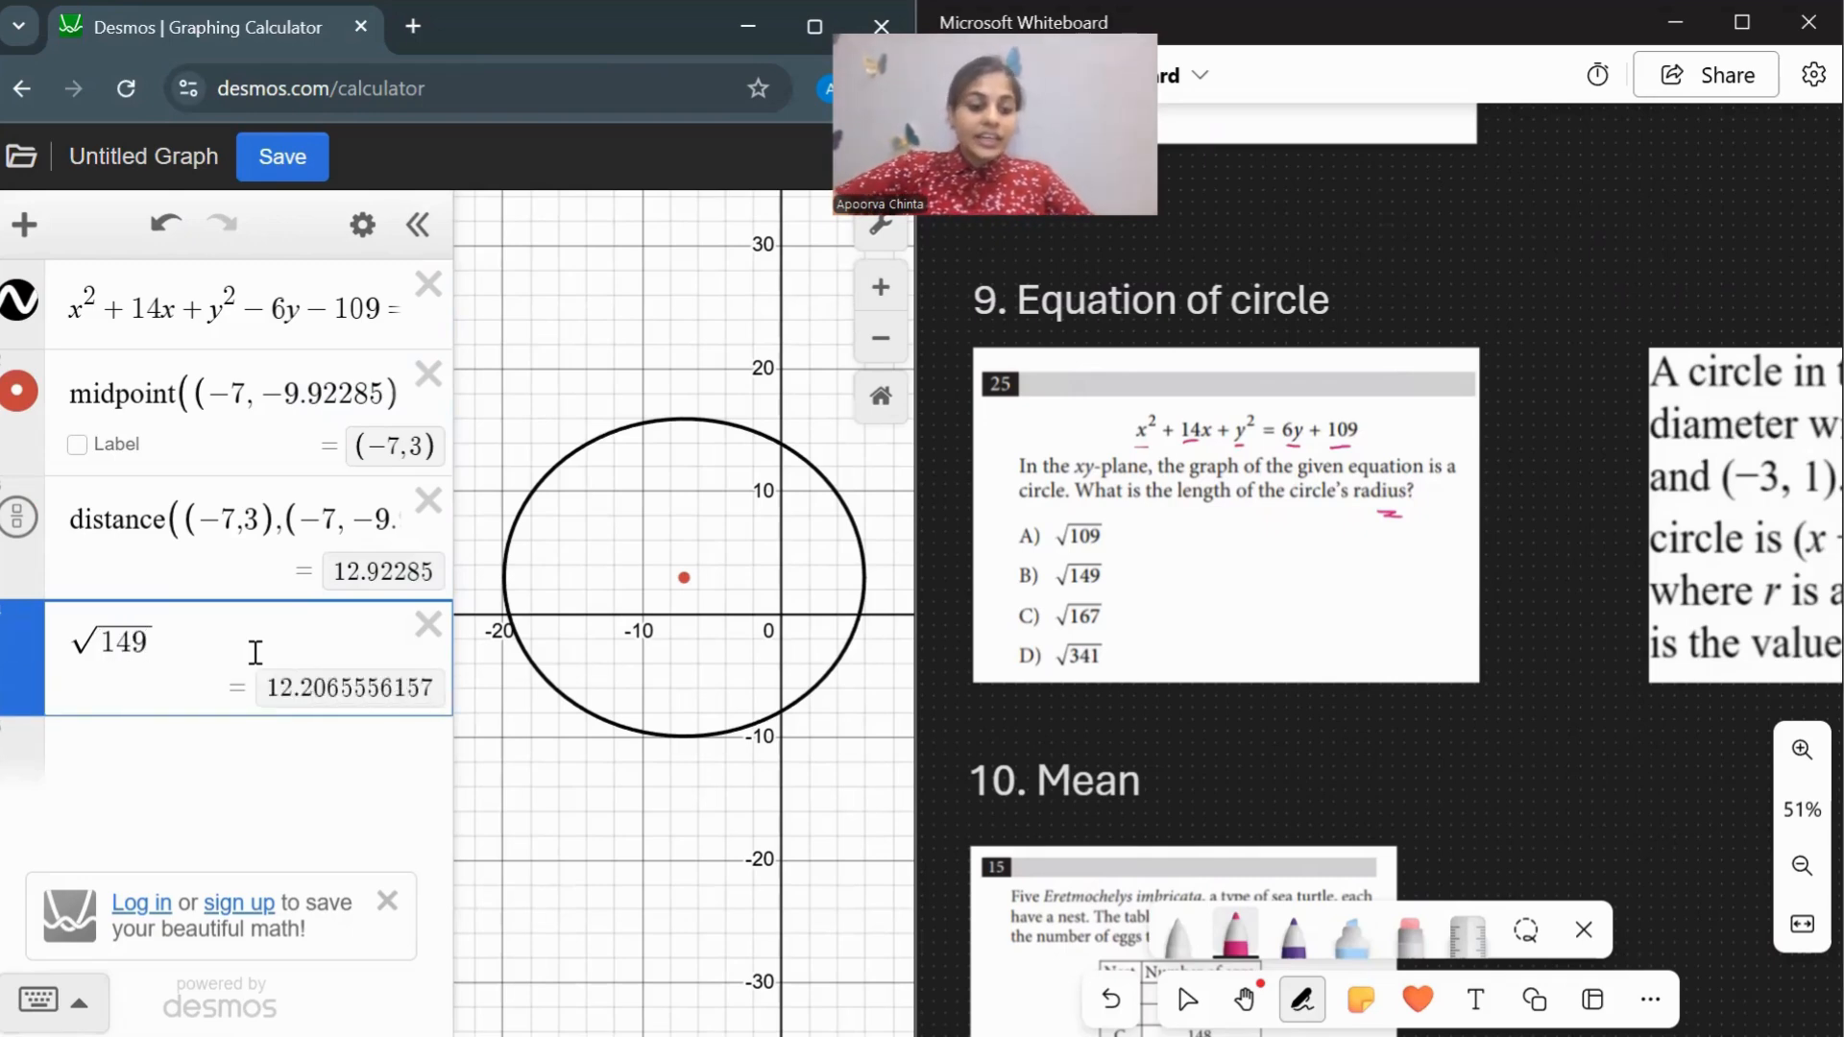
click(340, 751)
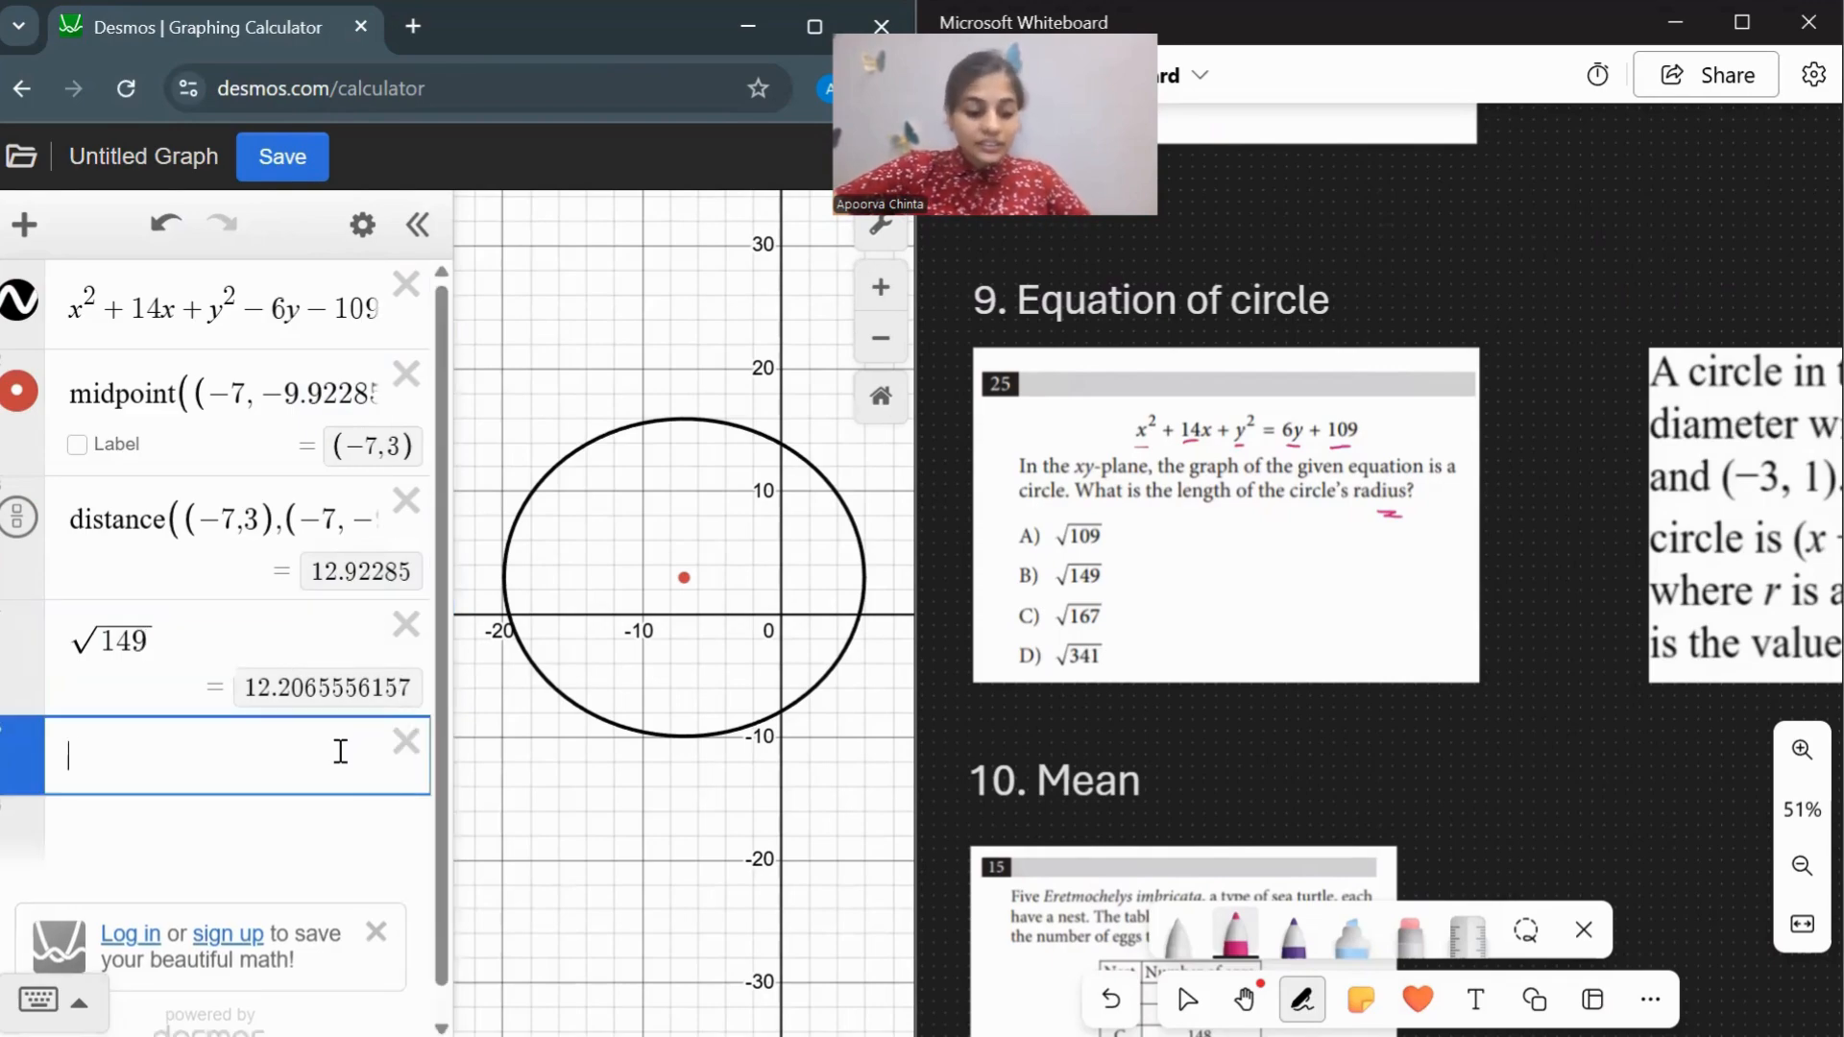
text(sqrt)
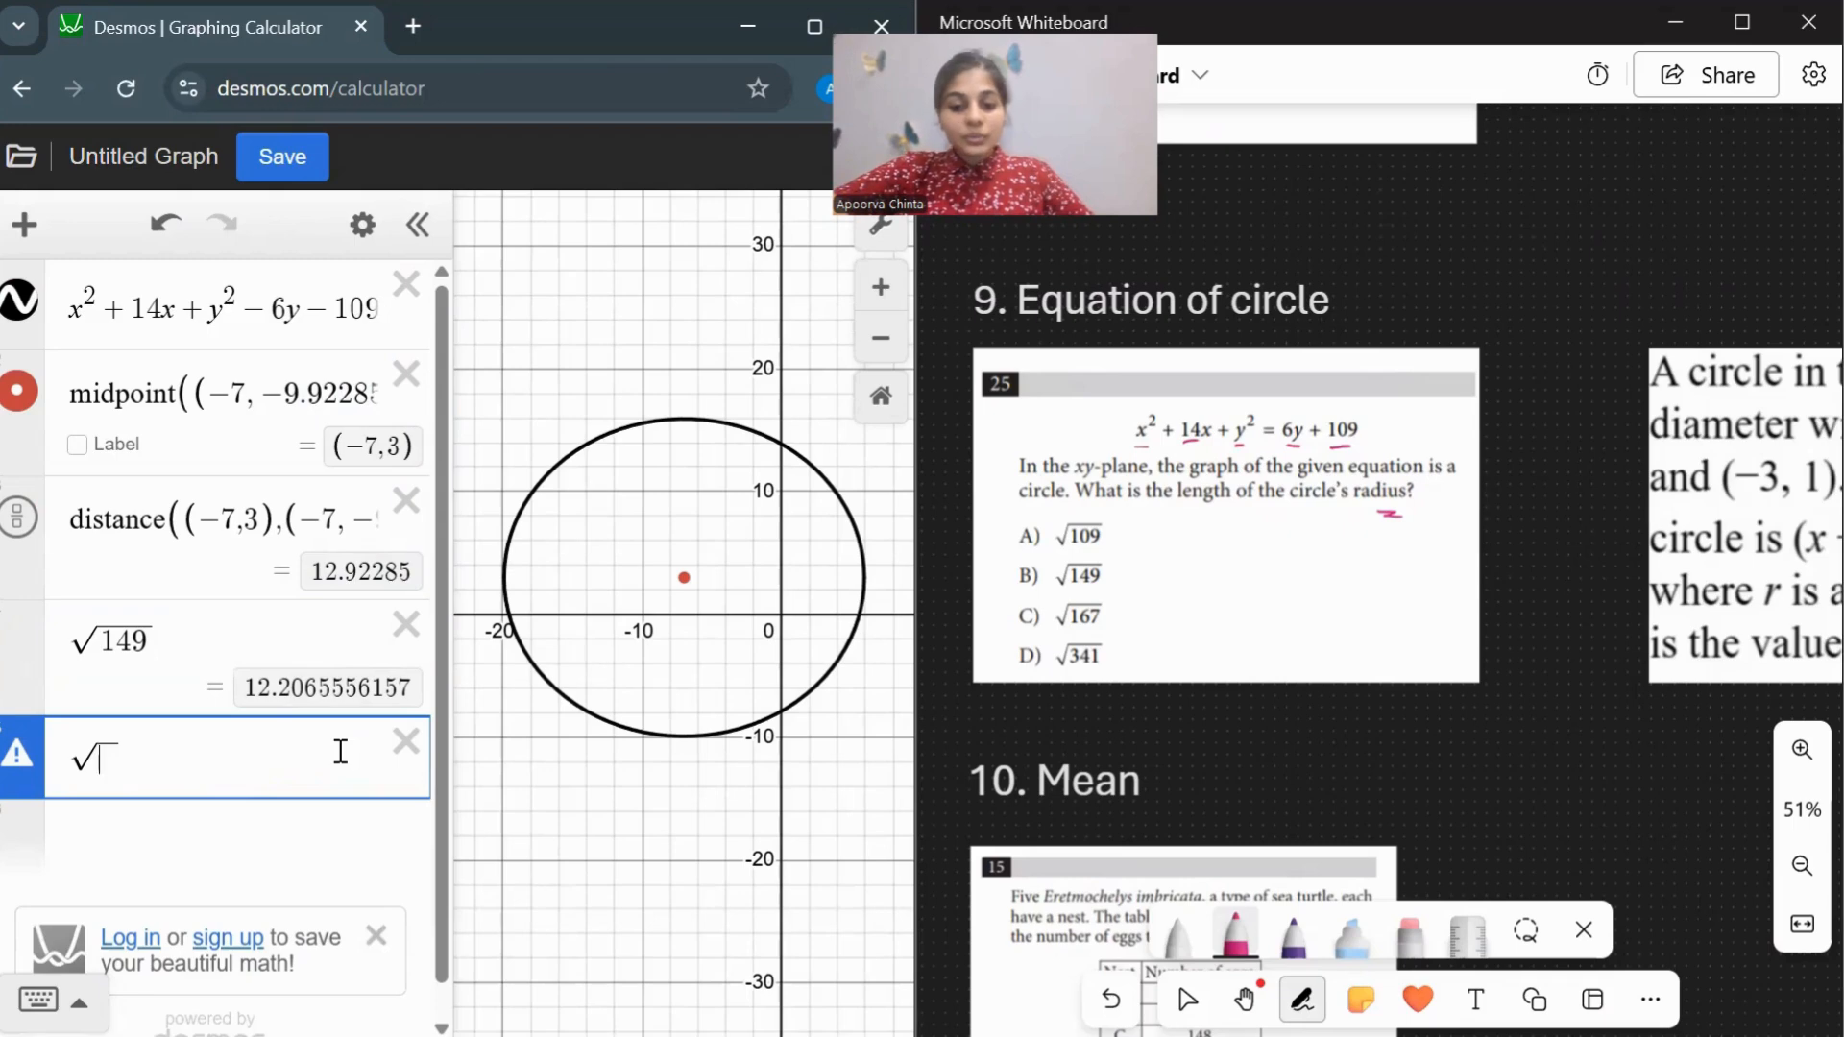
text(167)
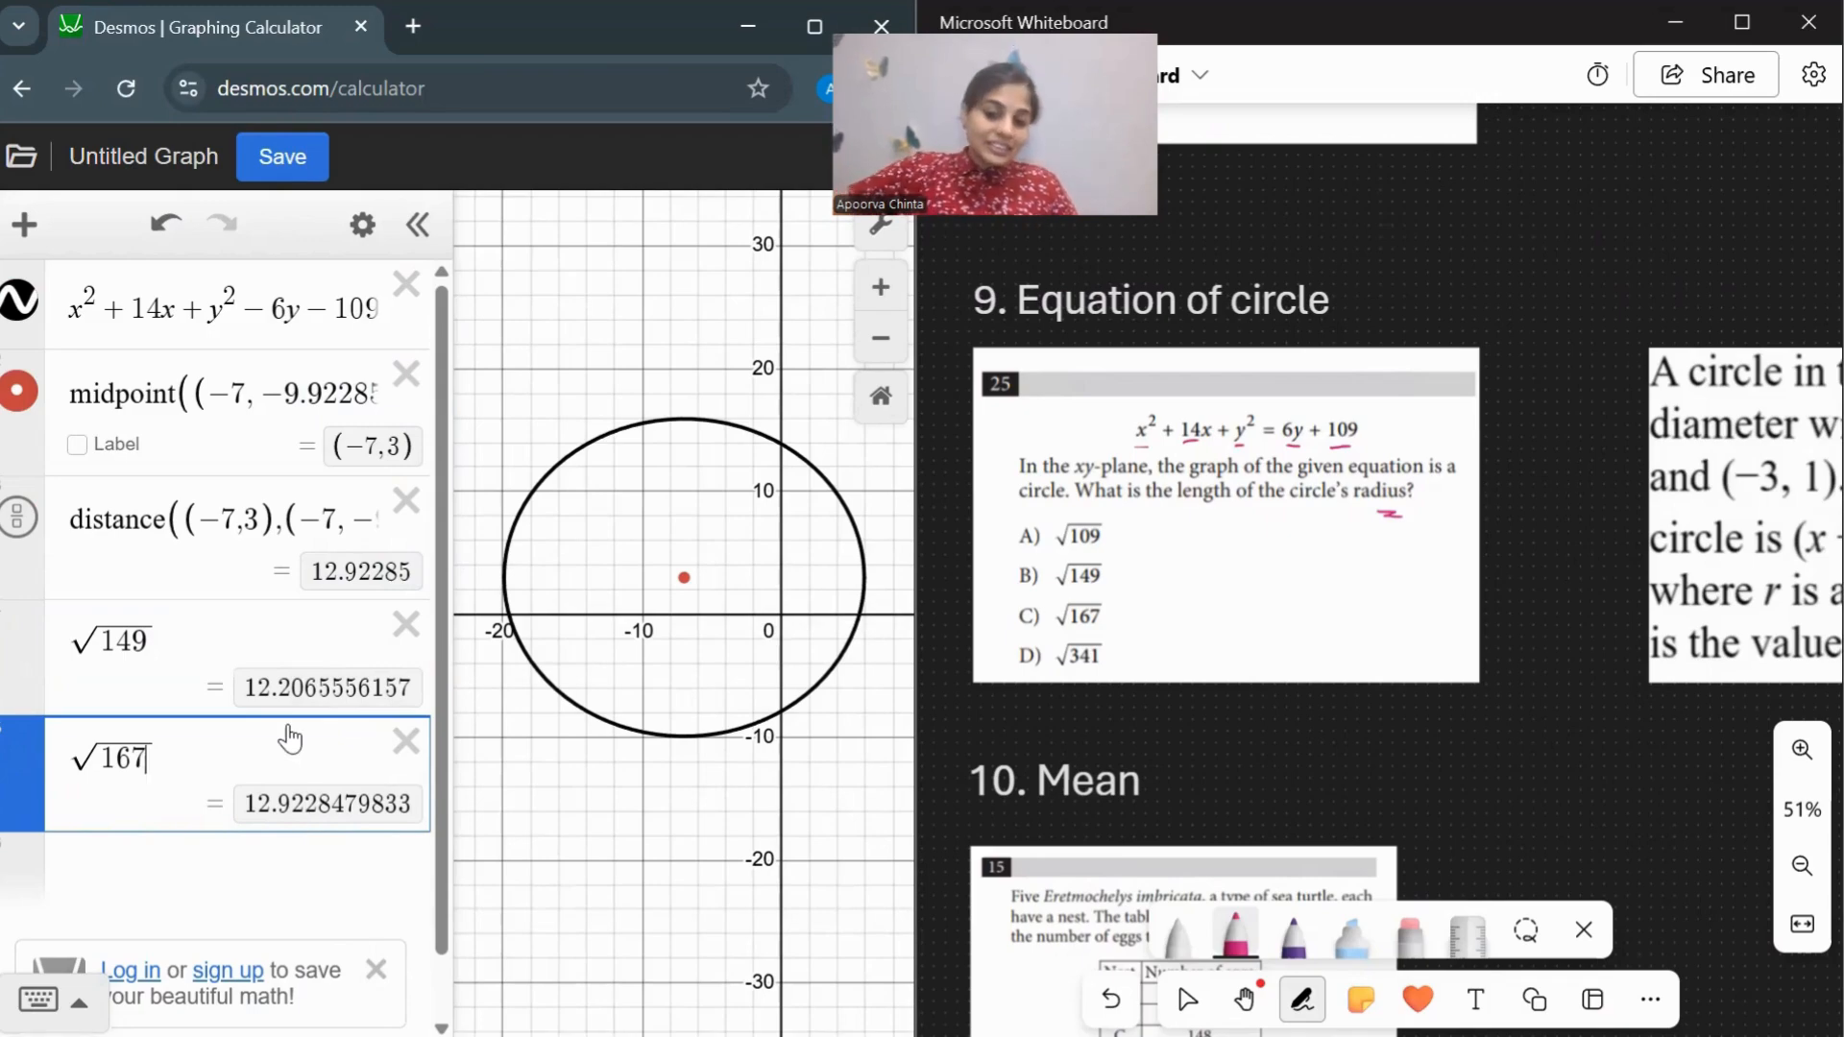
Mark answer C, √167, with a pen tick in question 9 on the whiteboard.
mouse_move(917, 621)
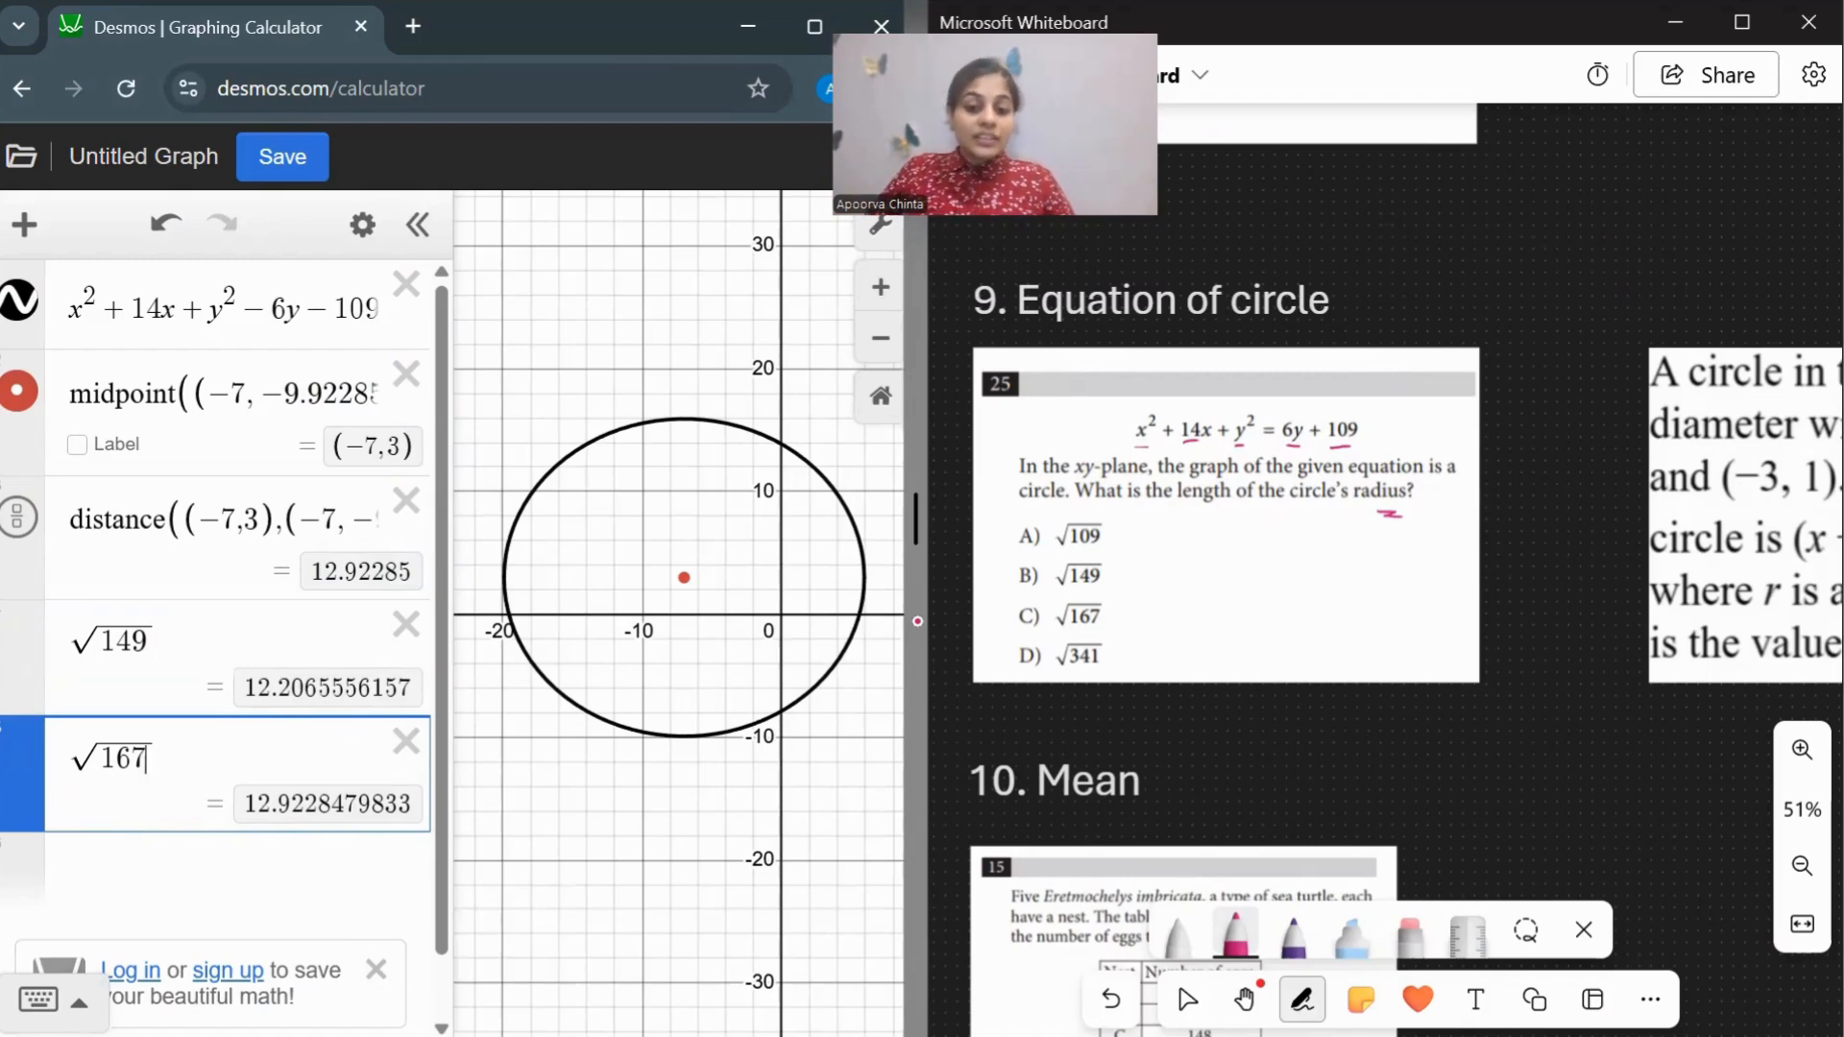
drag(1003, 608, 1058, 597)
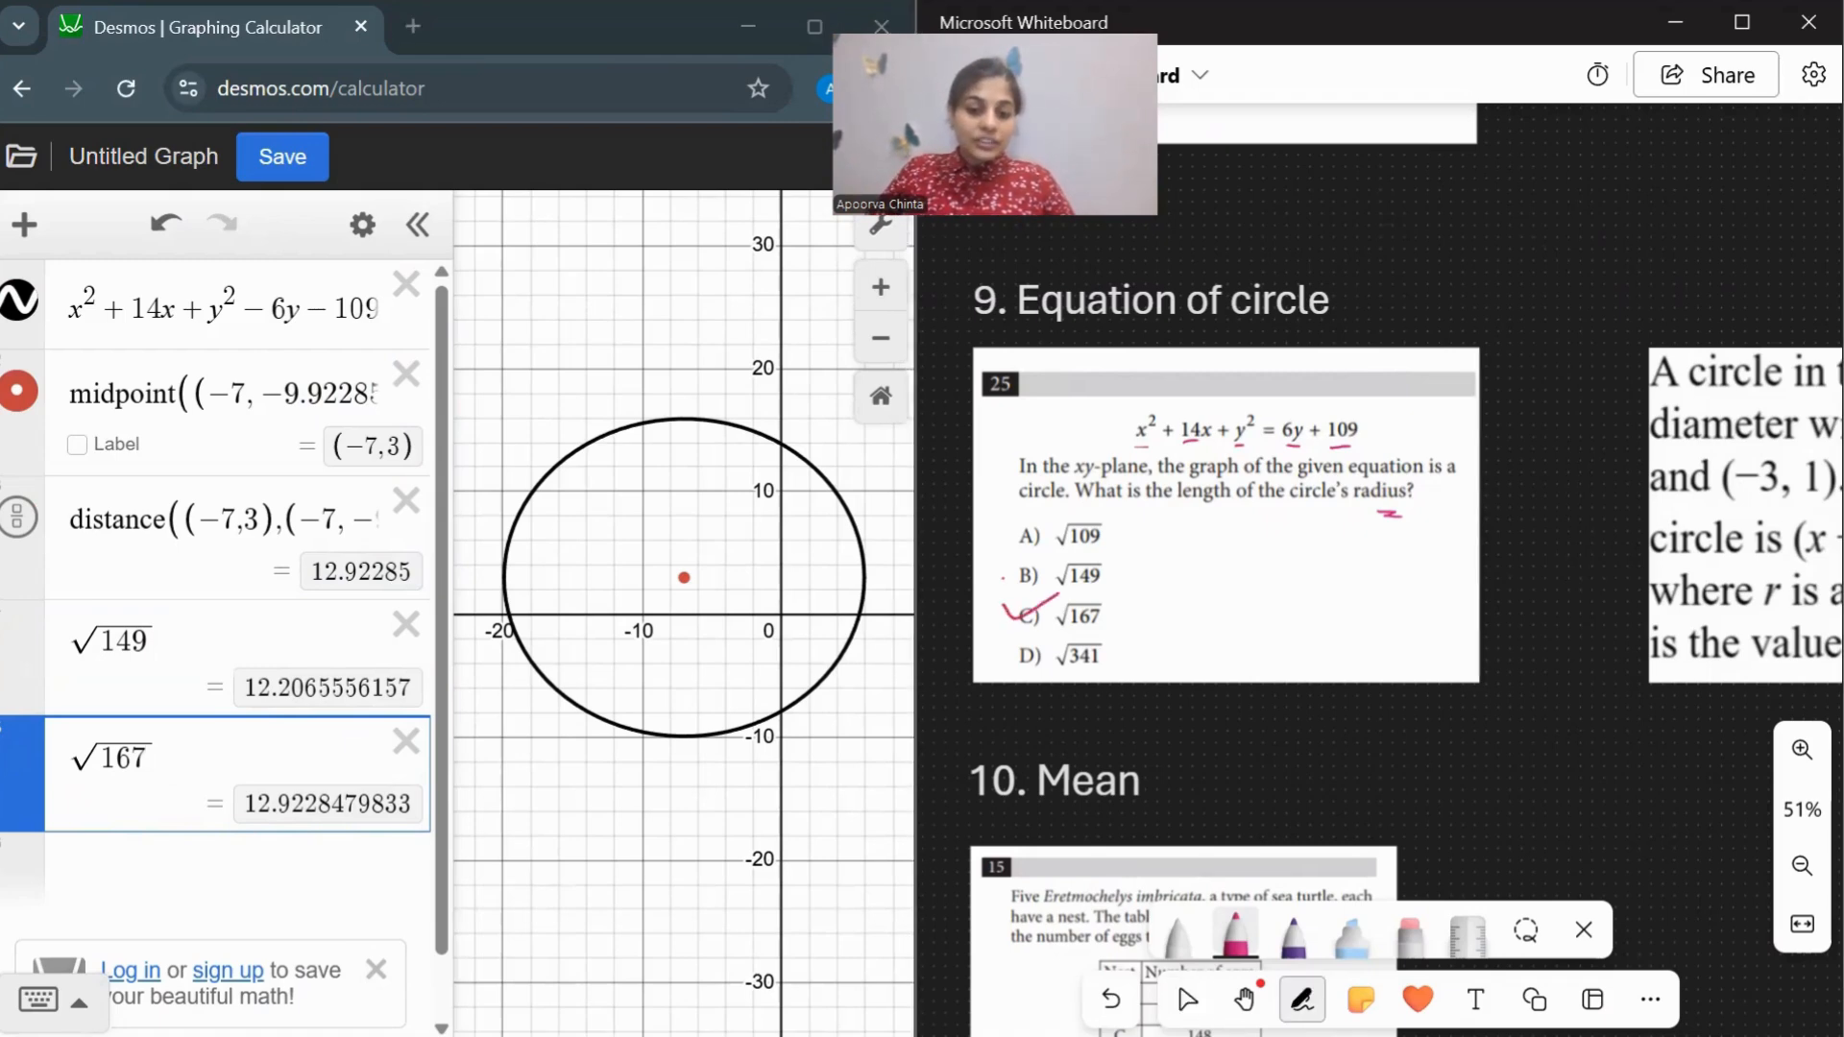
mouse_move(914, 653)
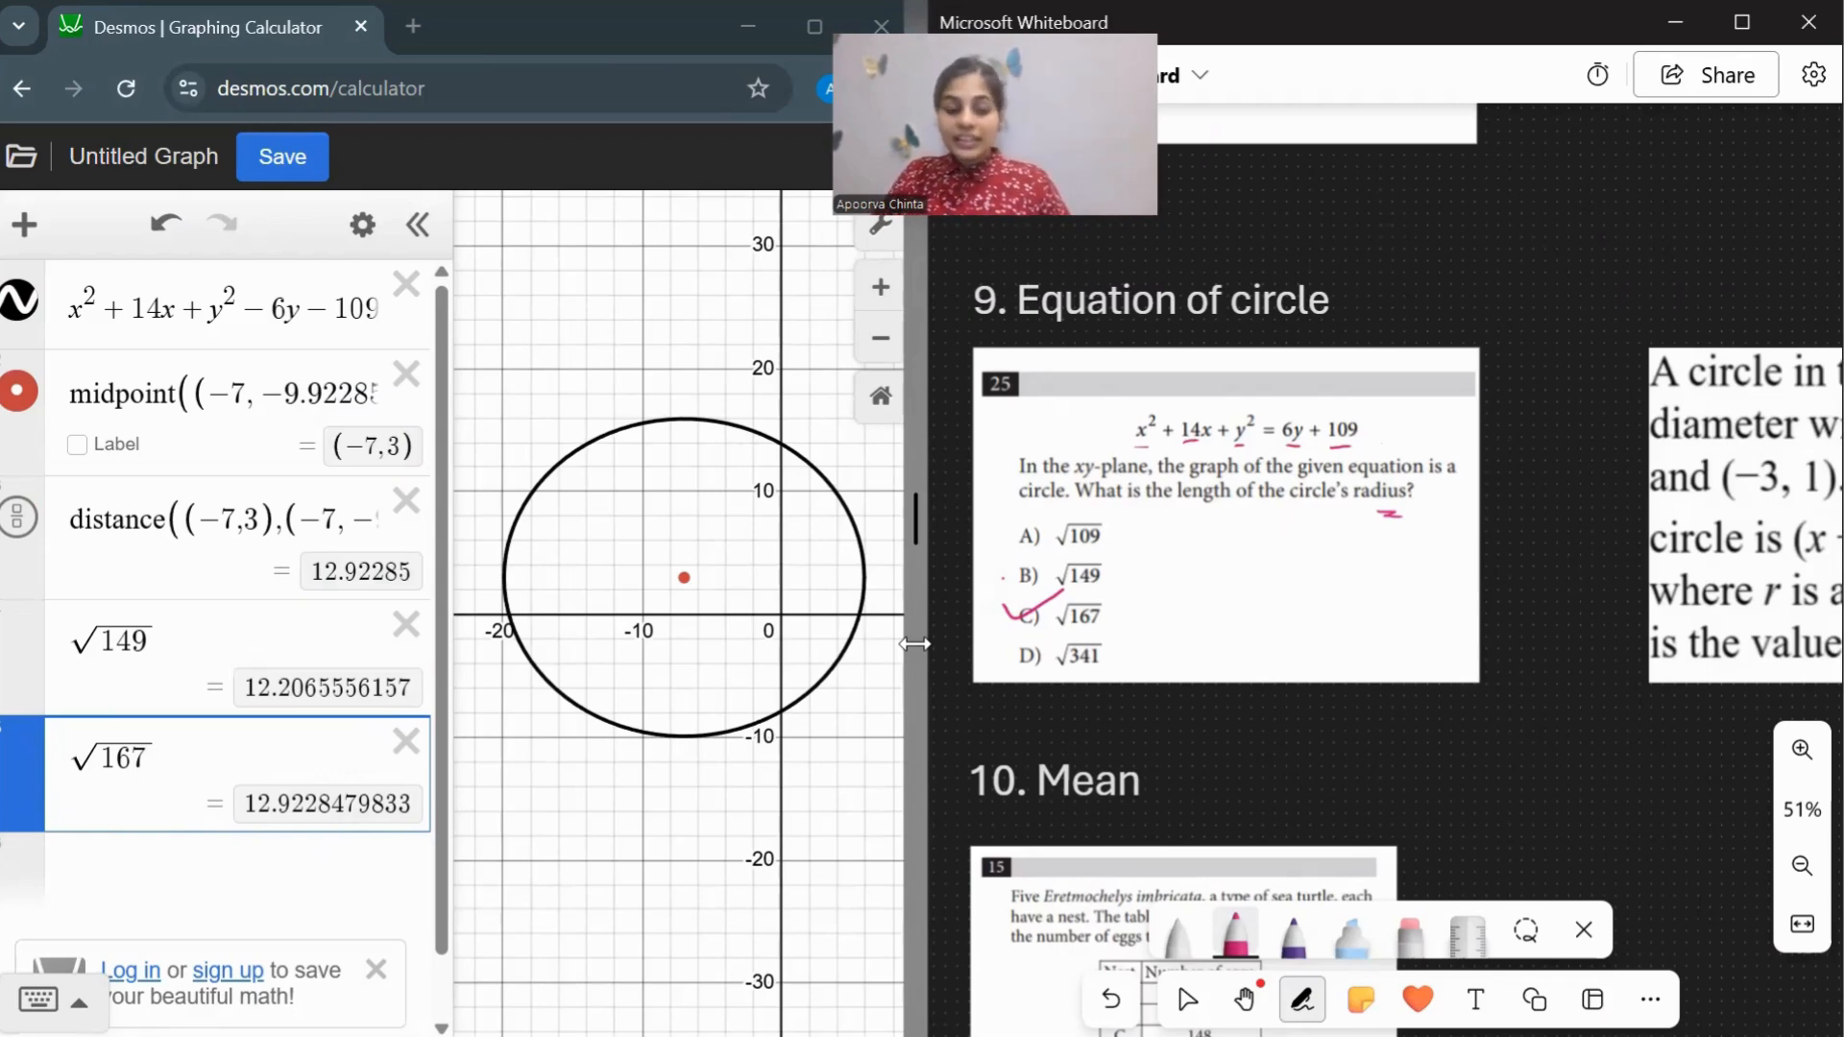
Review the whole midpoint expression, from its second point back to its beginning.
click(231, 394)
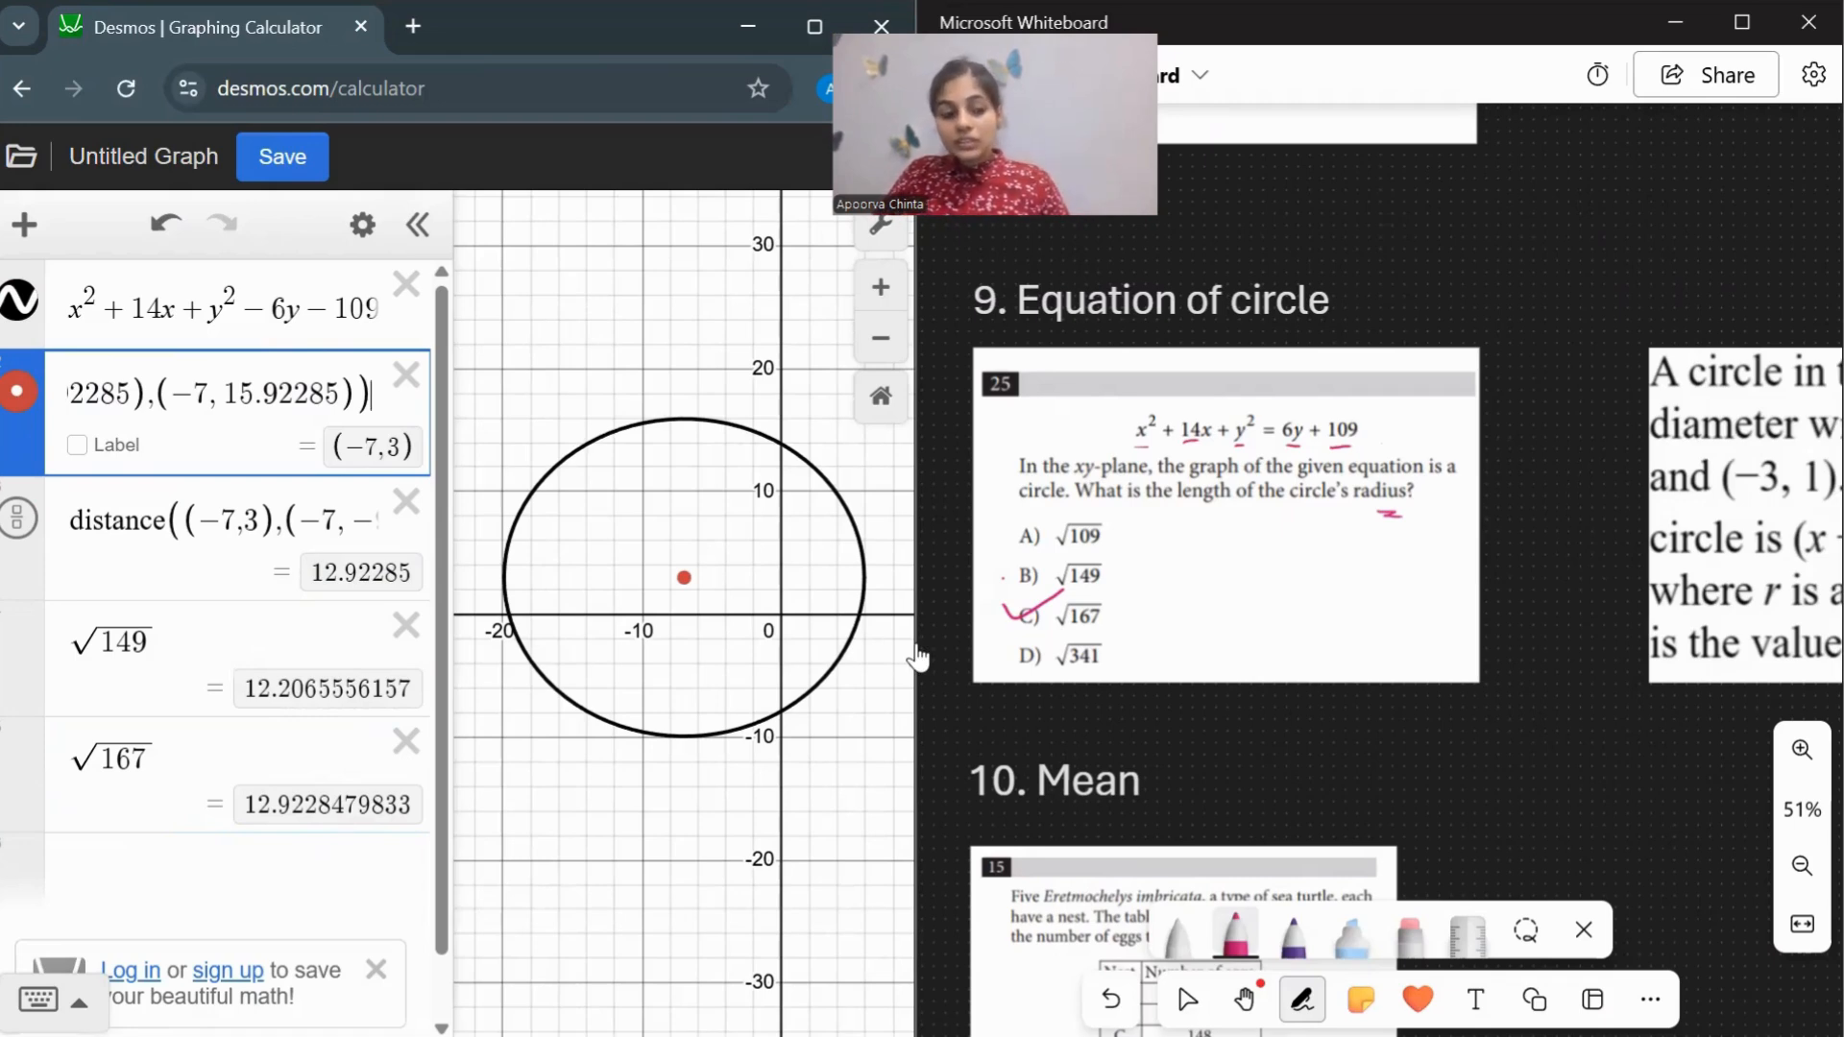
key(Left)
key(Left)
key(Left)
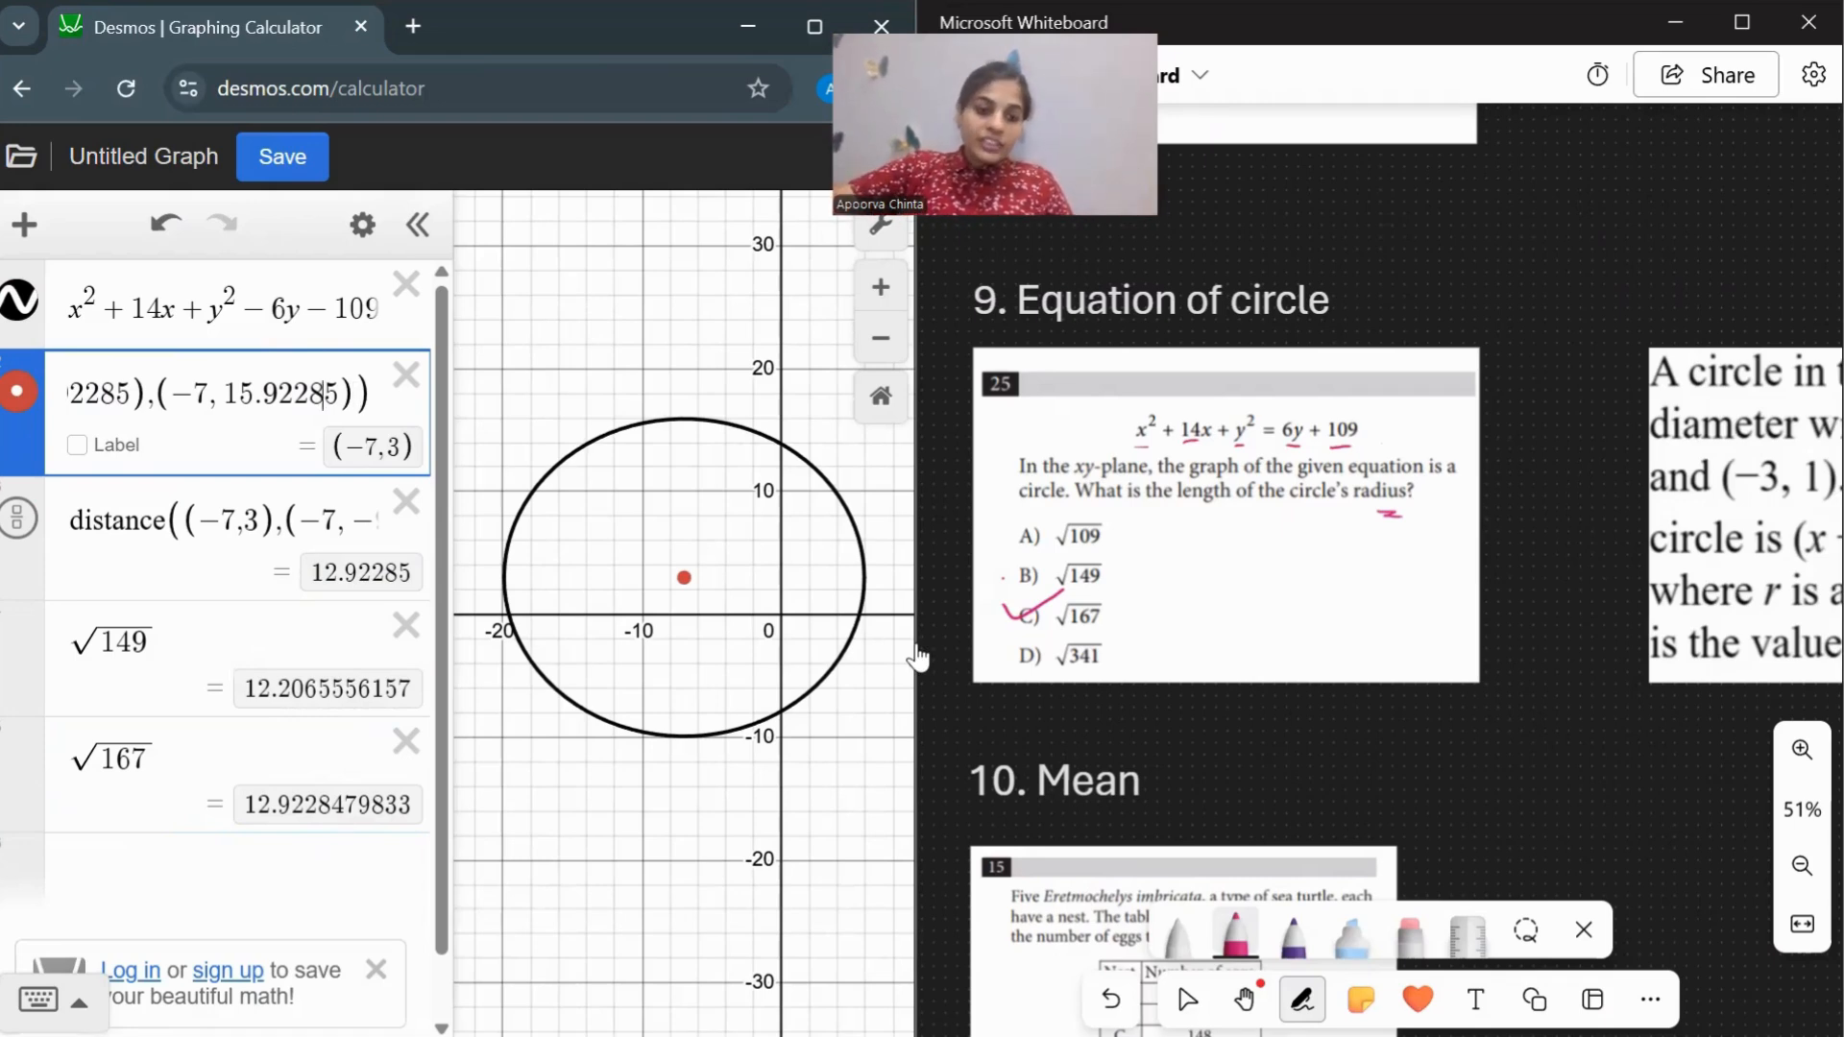
key(Left)
key(Left)
key(Left)
key(Left)
key(Left)
key(Left)
key(Left)
key(Left)
key(Left)
key(Left)
key(Left)
key(Left)
key(Left)
key(Left)
key(Left)
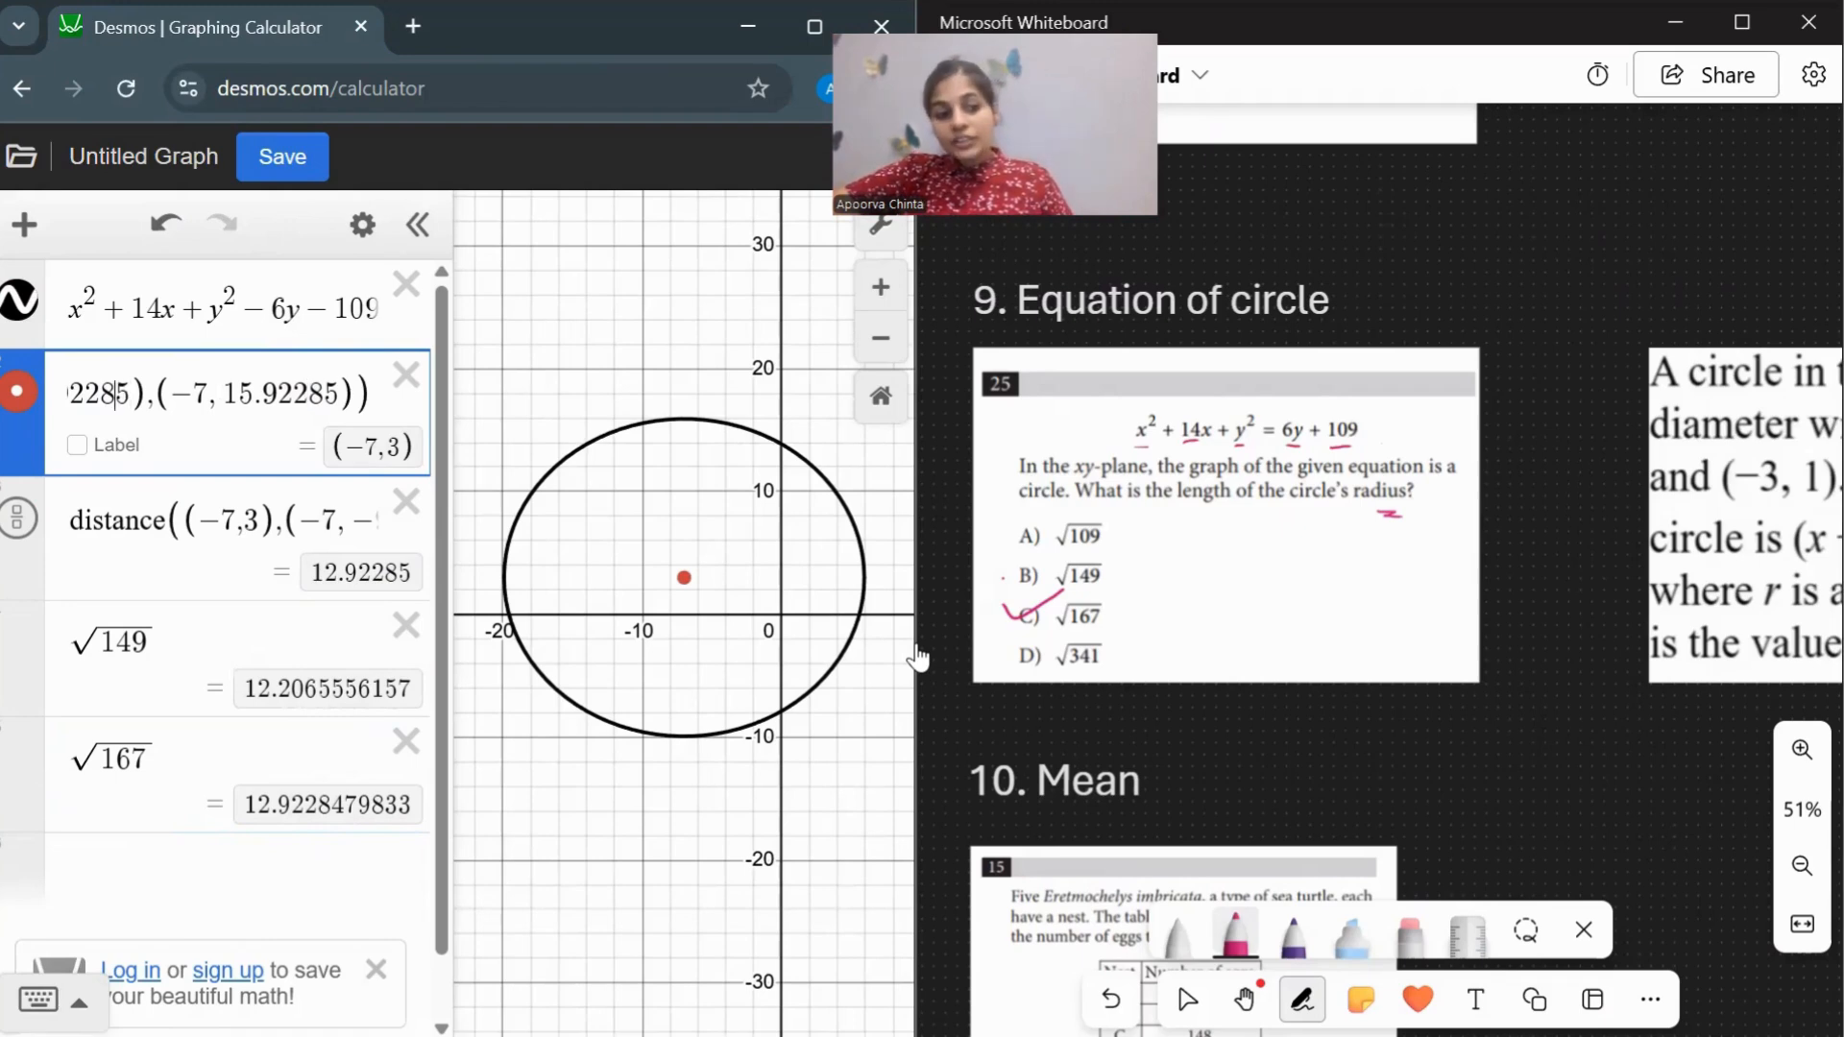
key(Left)
key(Left)
key(Left)
key(Left)
key(Left)
key(Left)
key(Left)
key(Left)
key(Left)
key(Left)
key(Left)
key(Left)
key(Left)
key(Left)
key(Left)
key(Left)
key(Left)
key(Left)
key(Left)
key(Left)
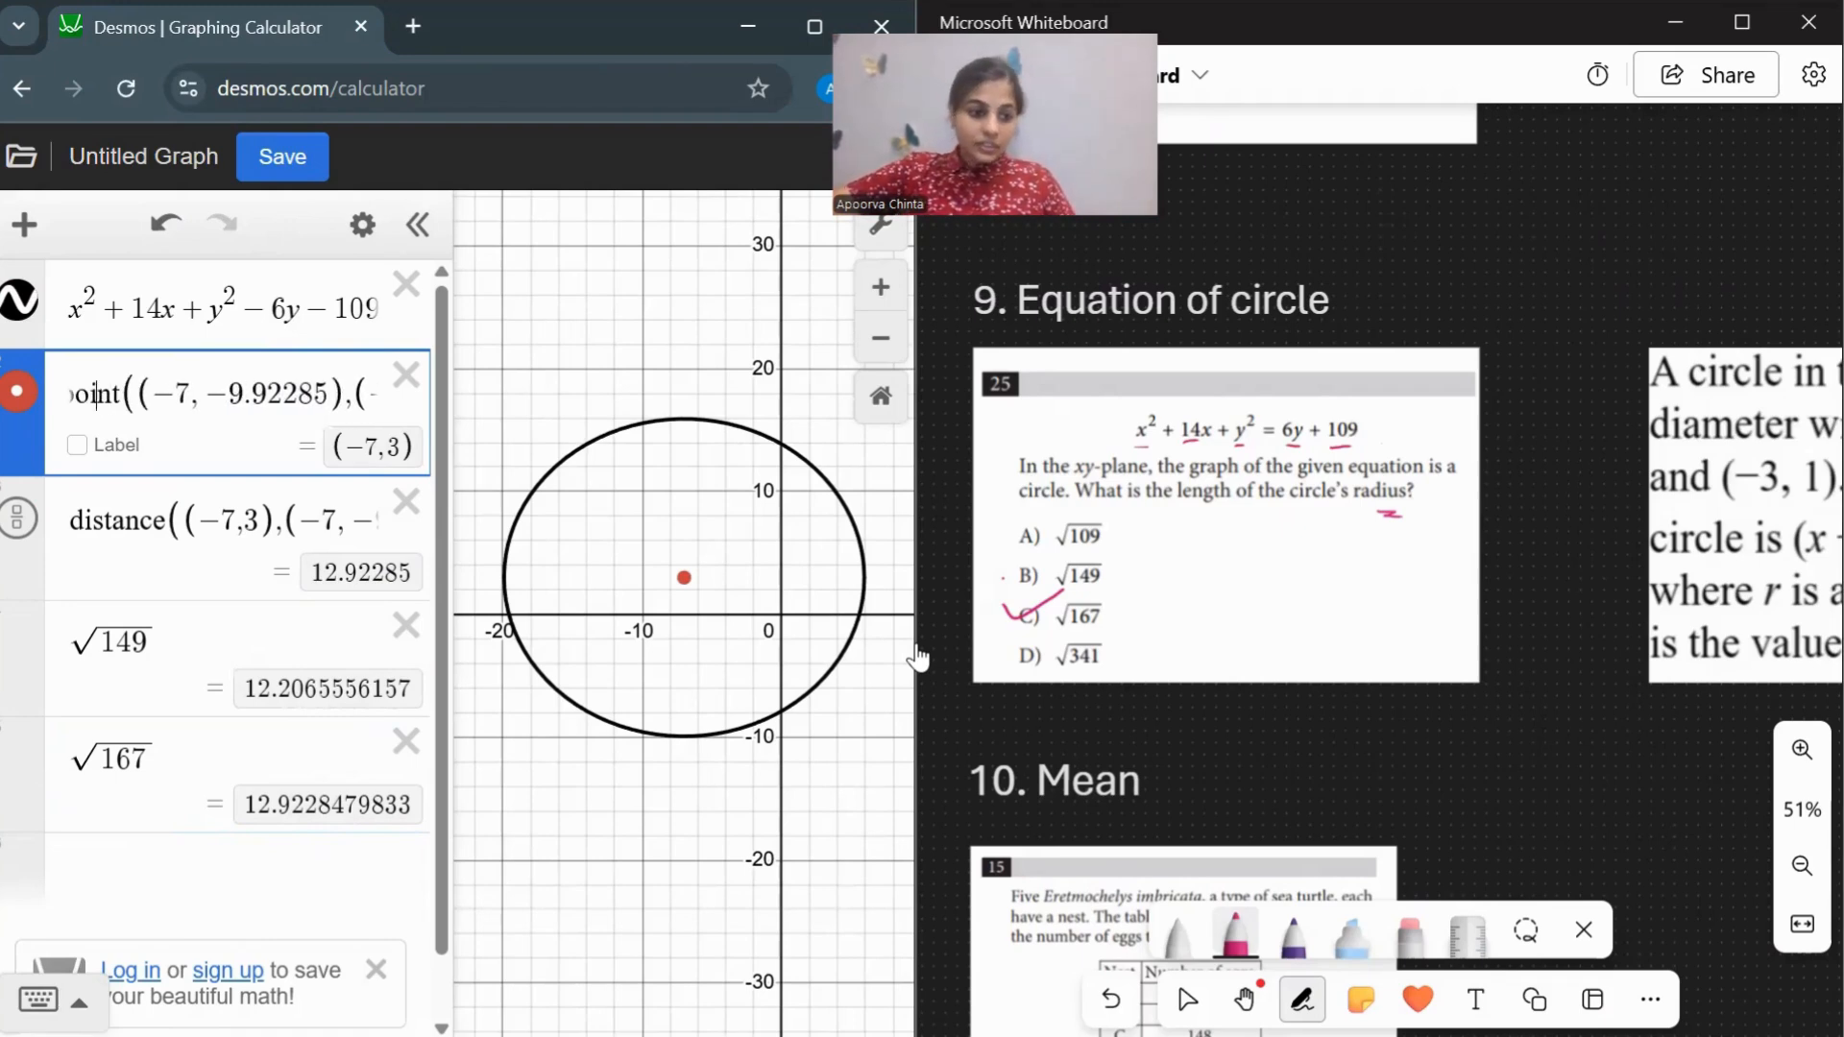
key(Right)
key(Left)
key(Left)
key(Left)
key(Left)
key(Left)
key(Left)
key(Left)
key(Left)
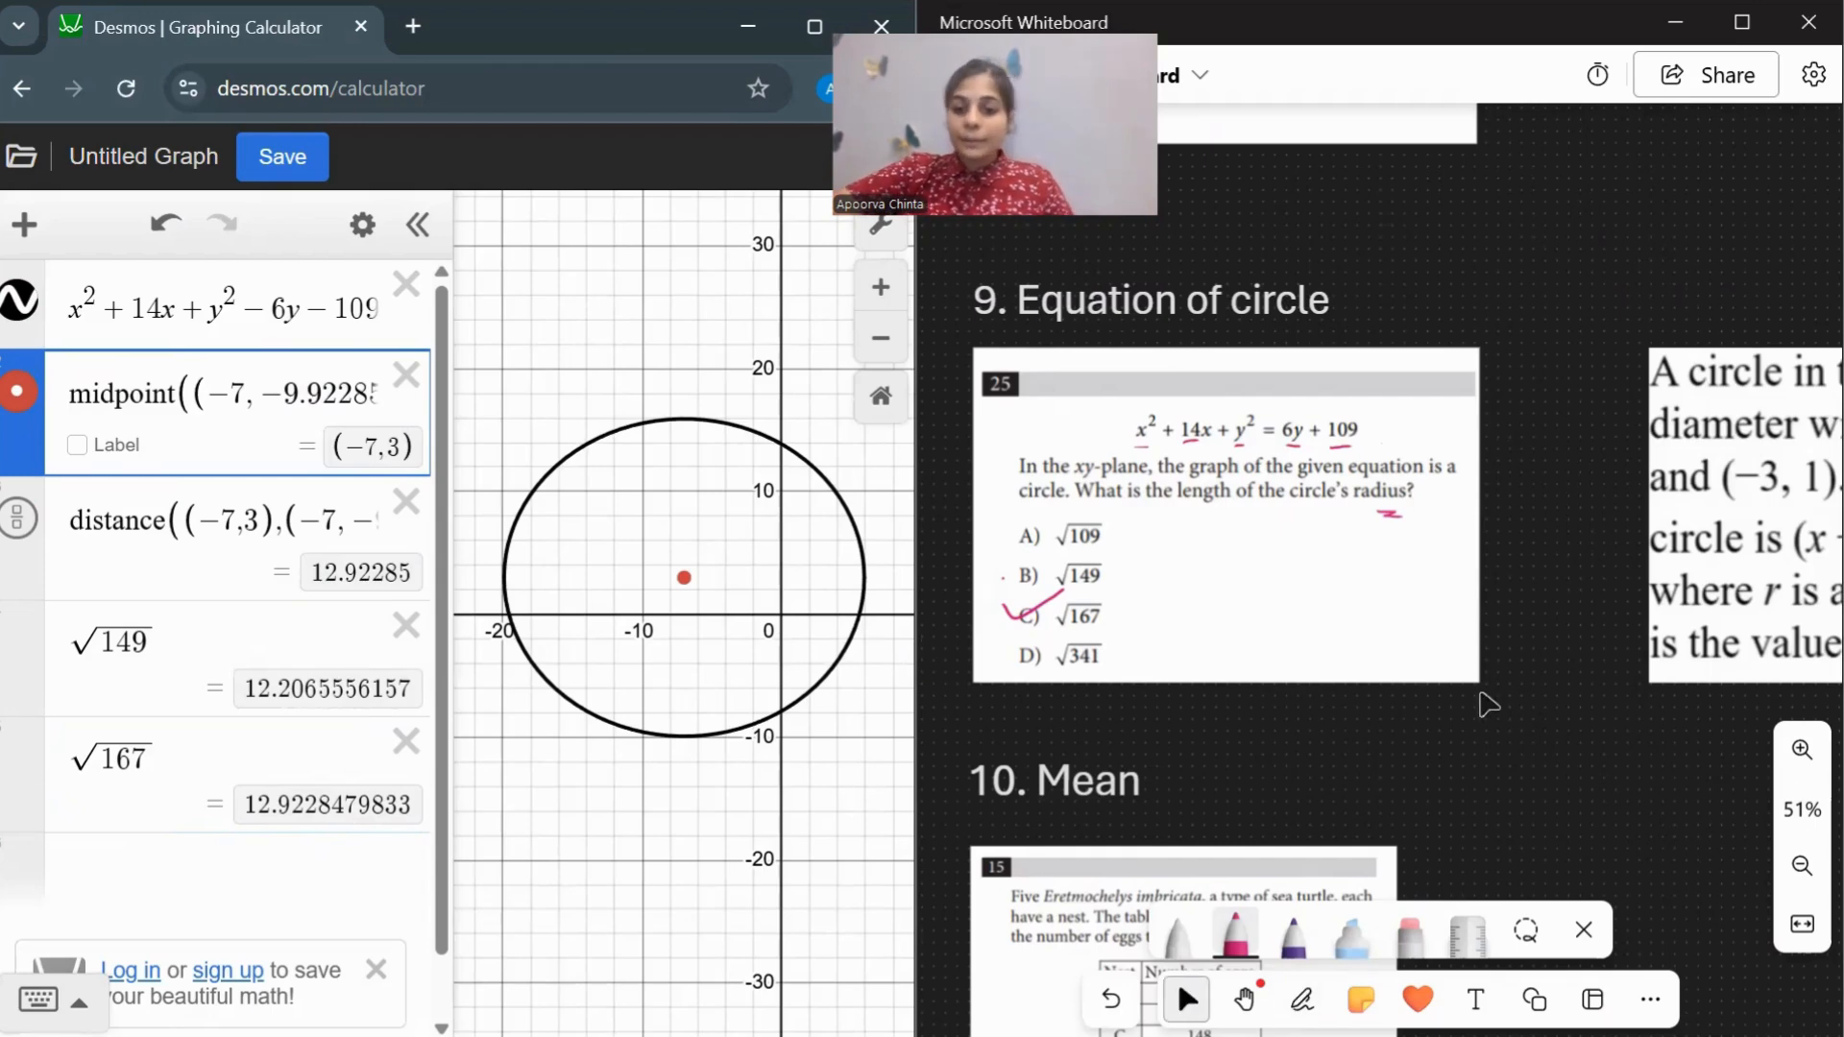
Bring the whiteboard's diameter-endpoints circle question into view and delete all expressions from the calculator.
scroll(1444, 692, right, 5)
scroll(1444, 692, right, 3)
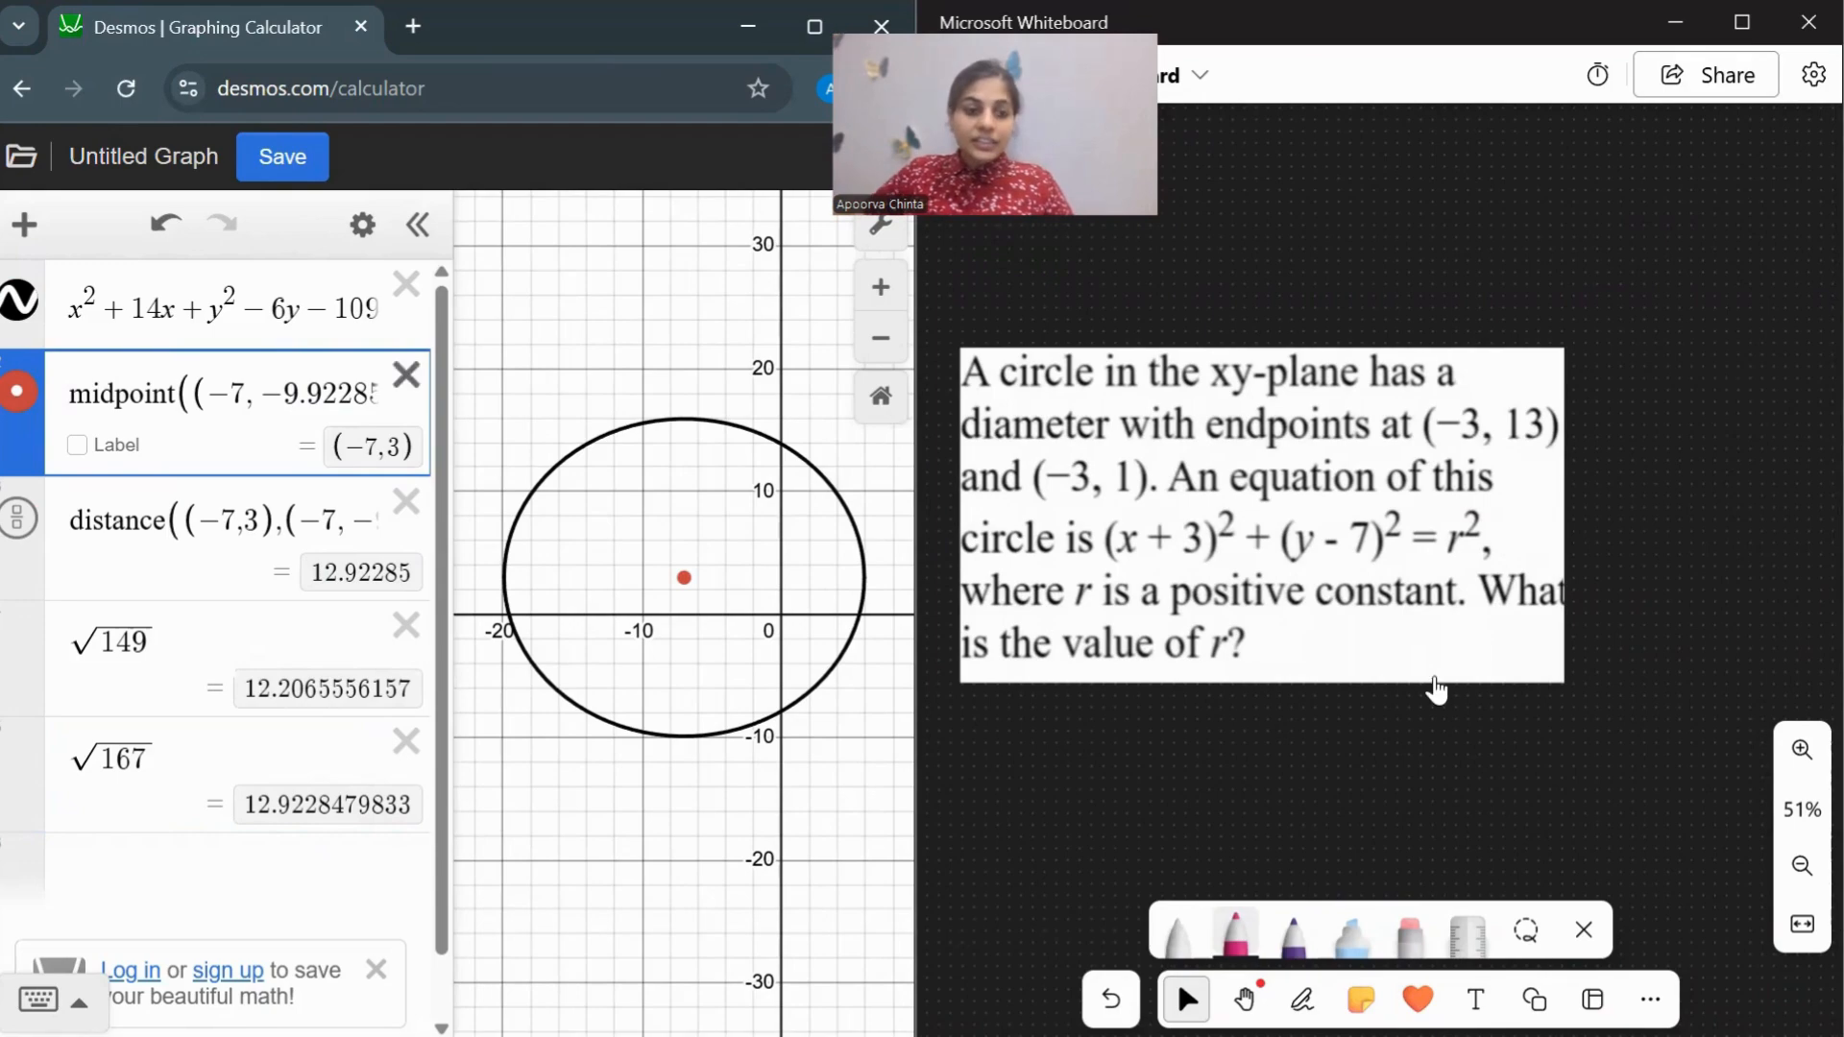
click(407, 284)
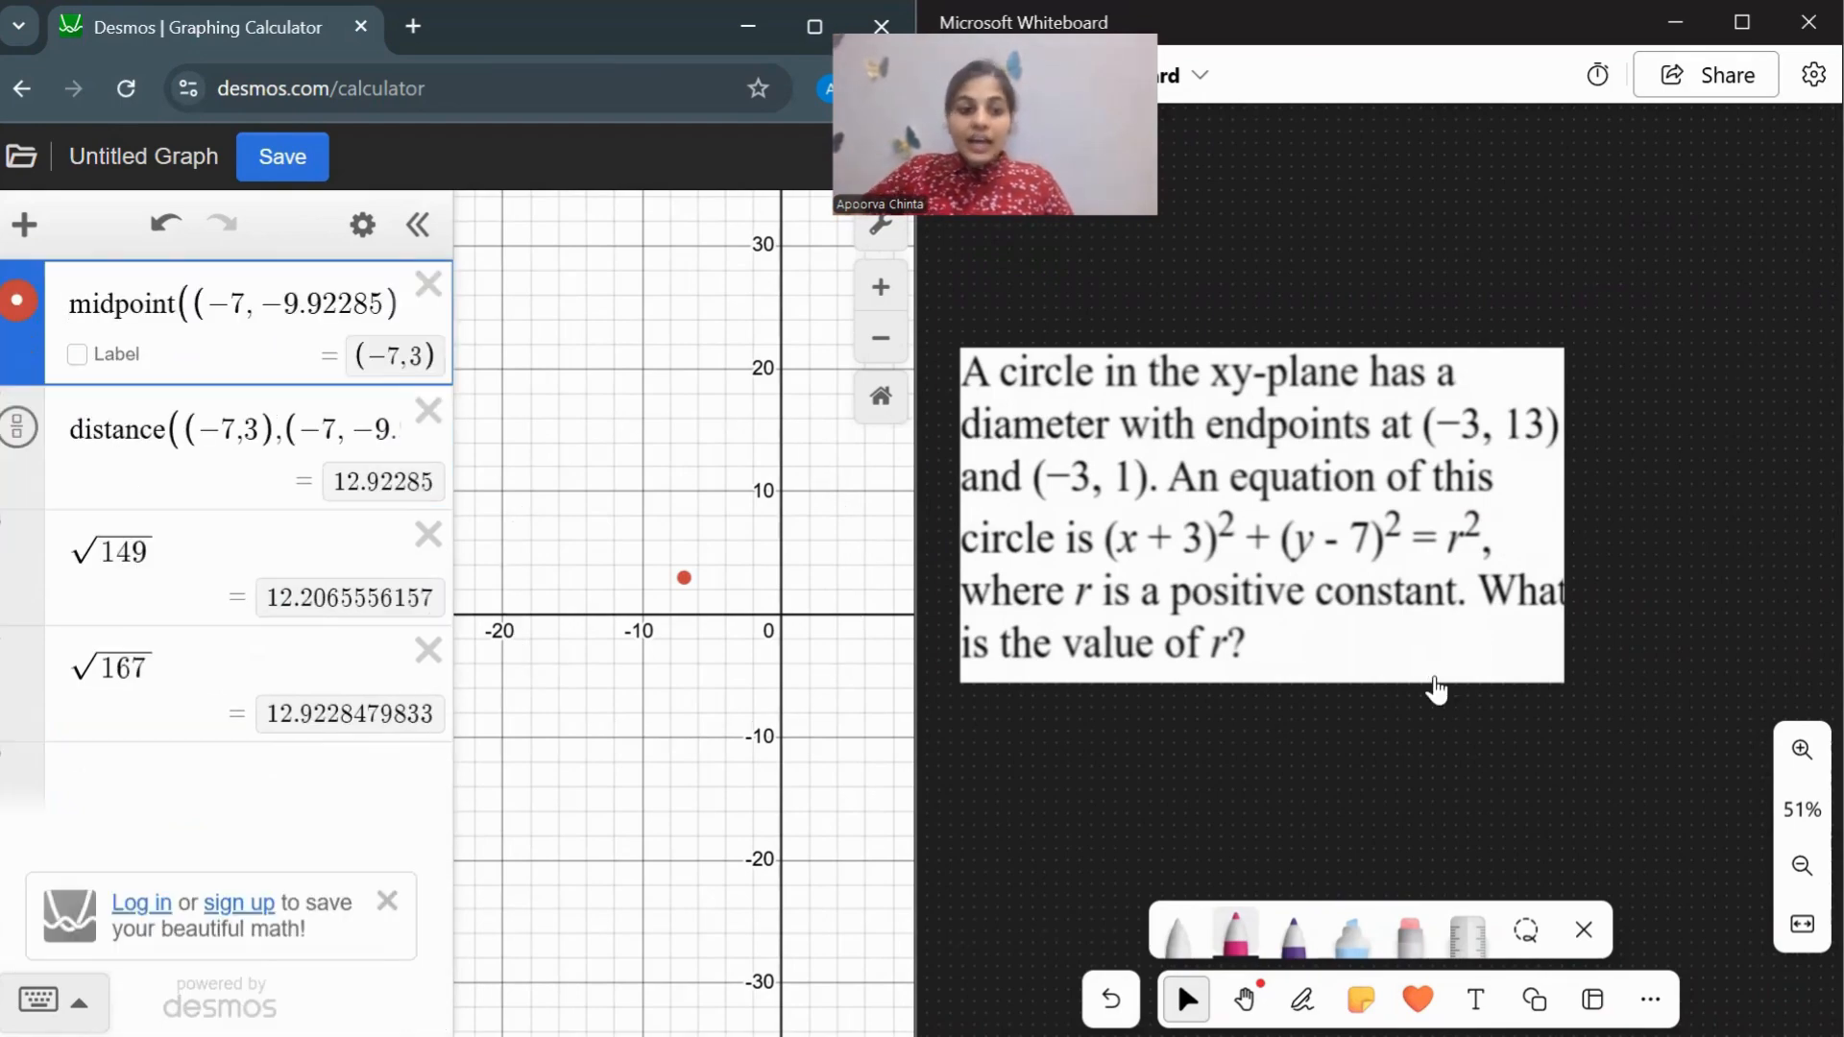
click(428, 284)
click(429, 284)
click(428, 284)
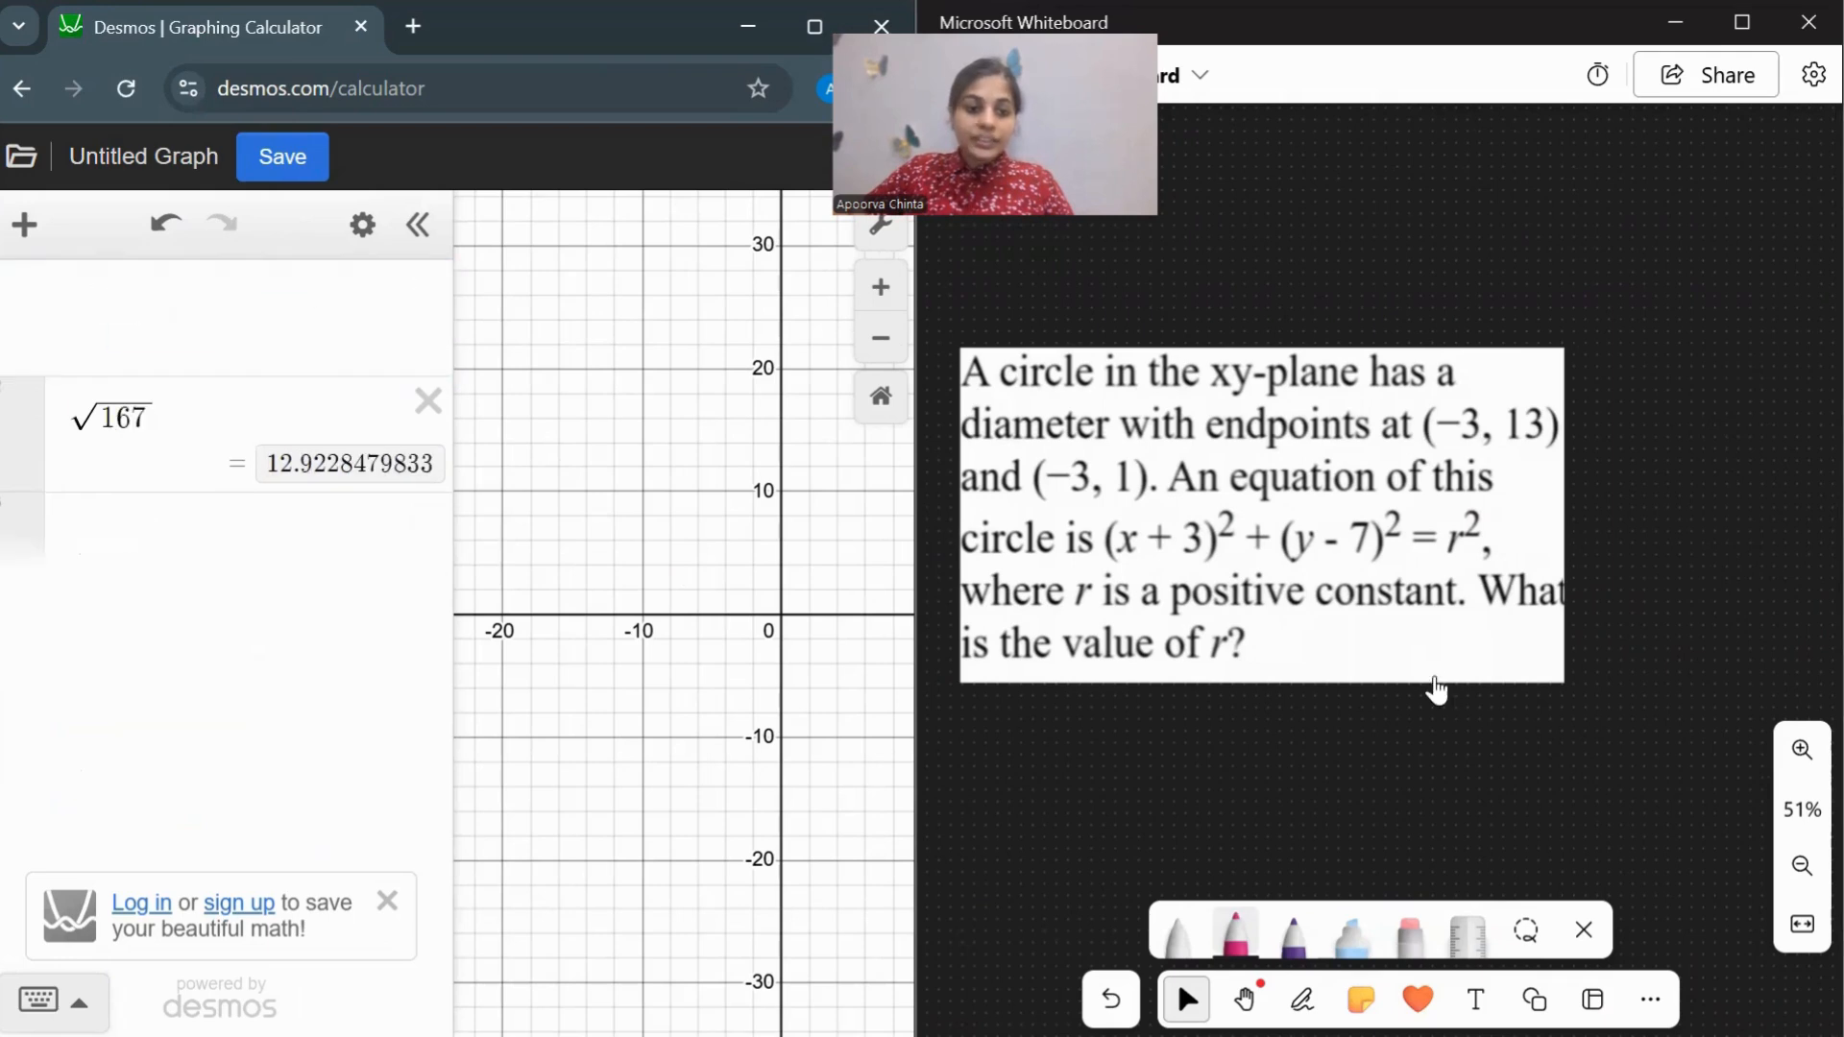
click(428, 284)
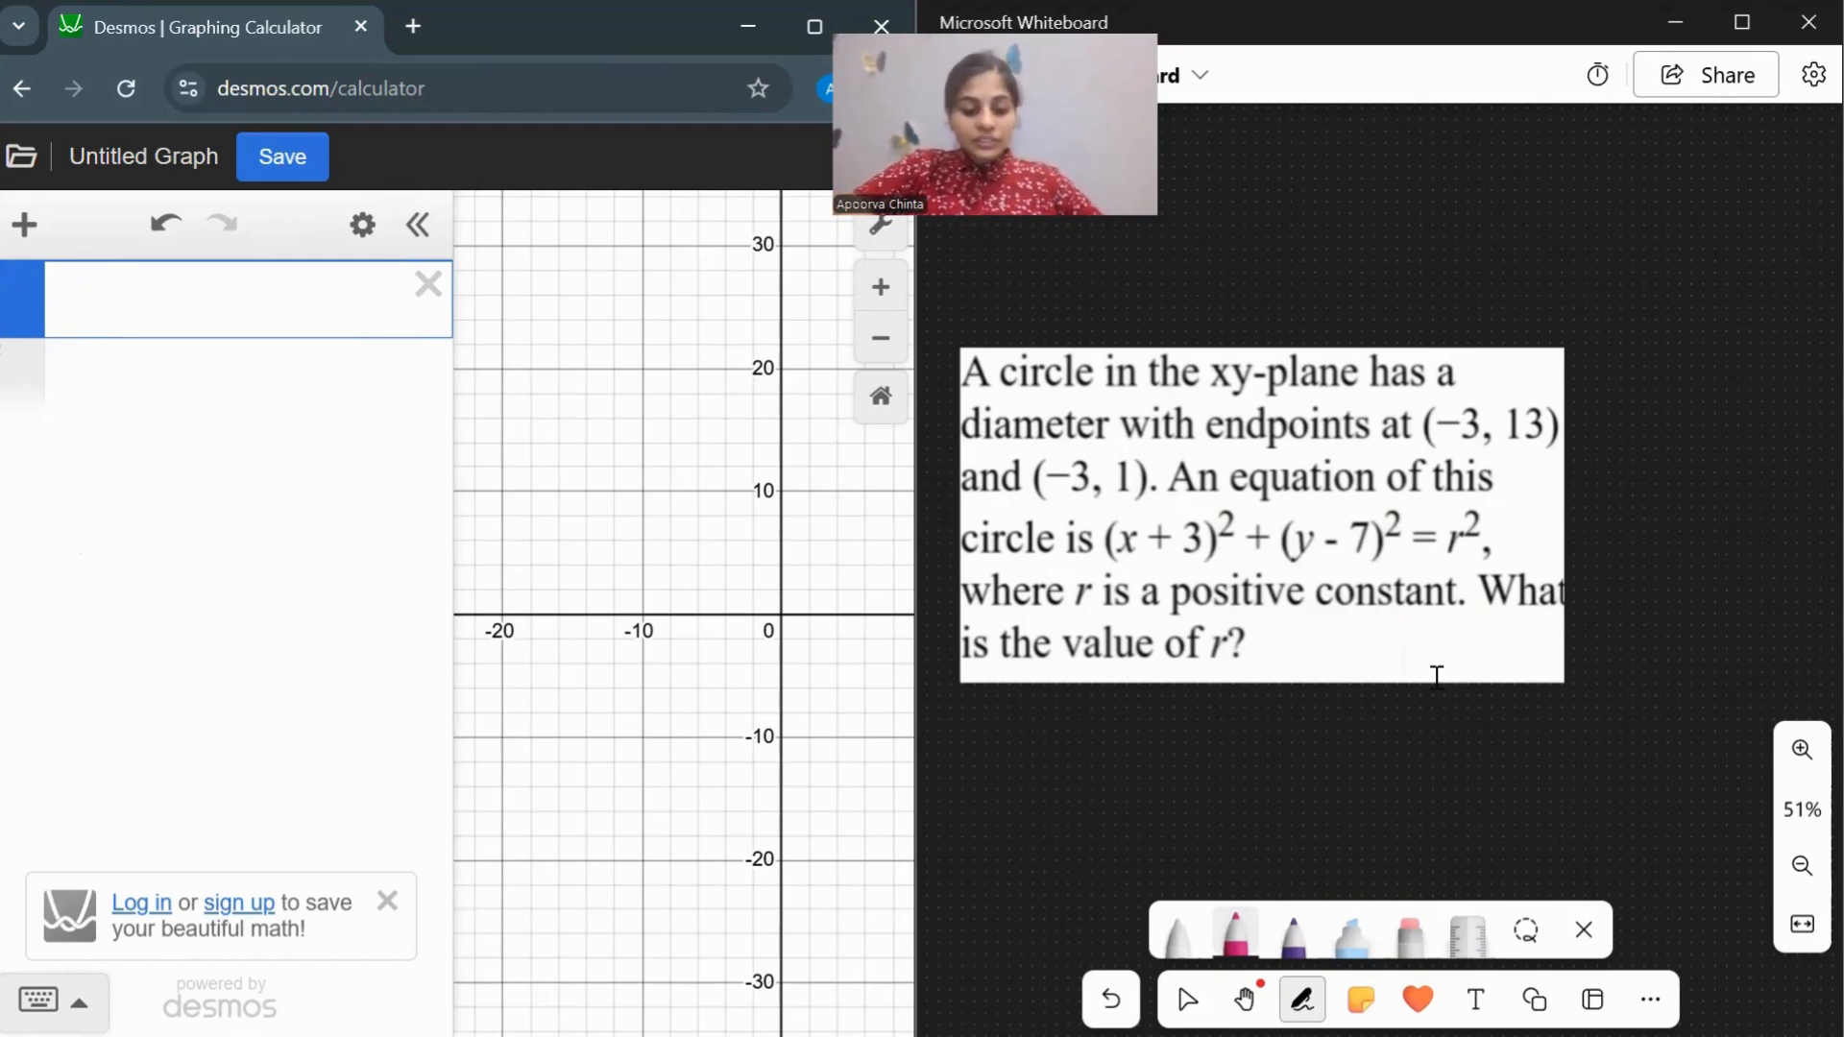
Graph the circle equation (x + 3)² + (y − 7)² = r² and add a slider for r, moving it to 2.6.
text((x)
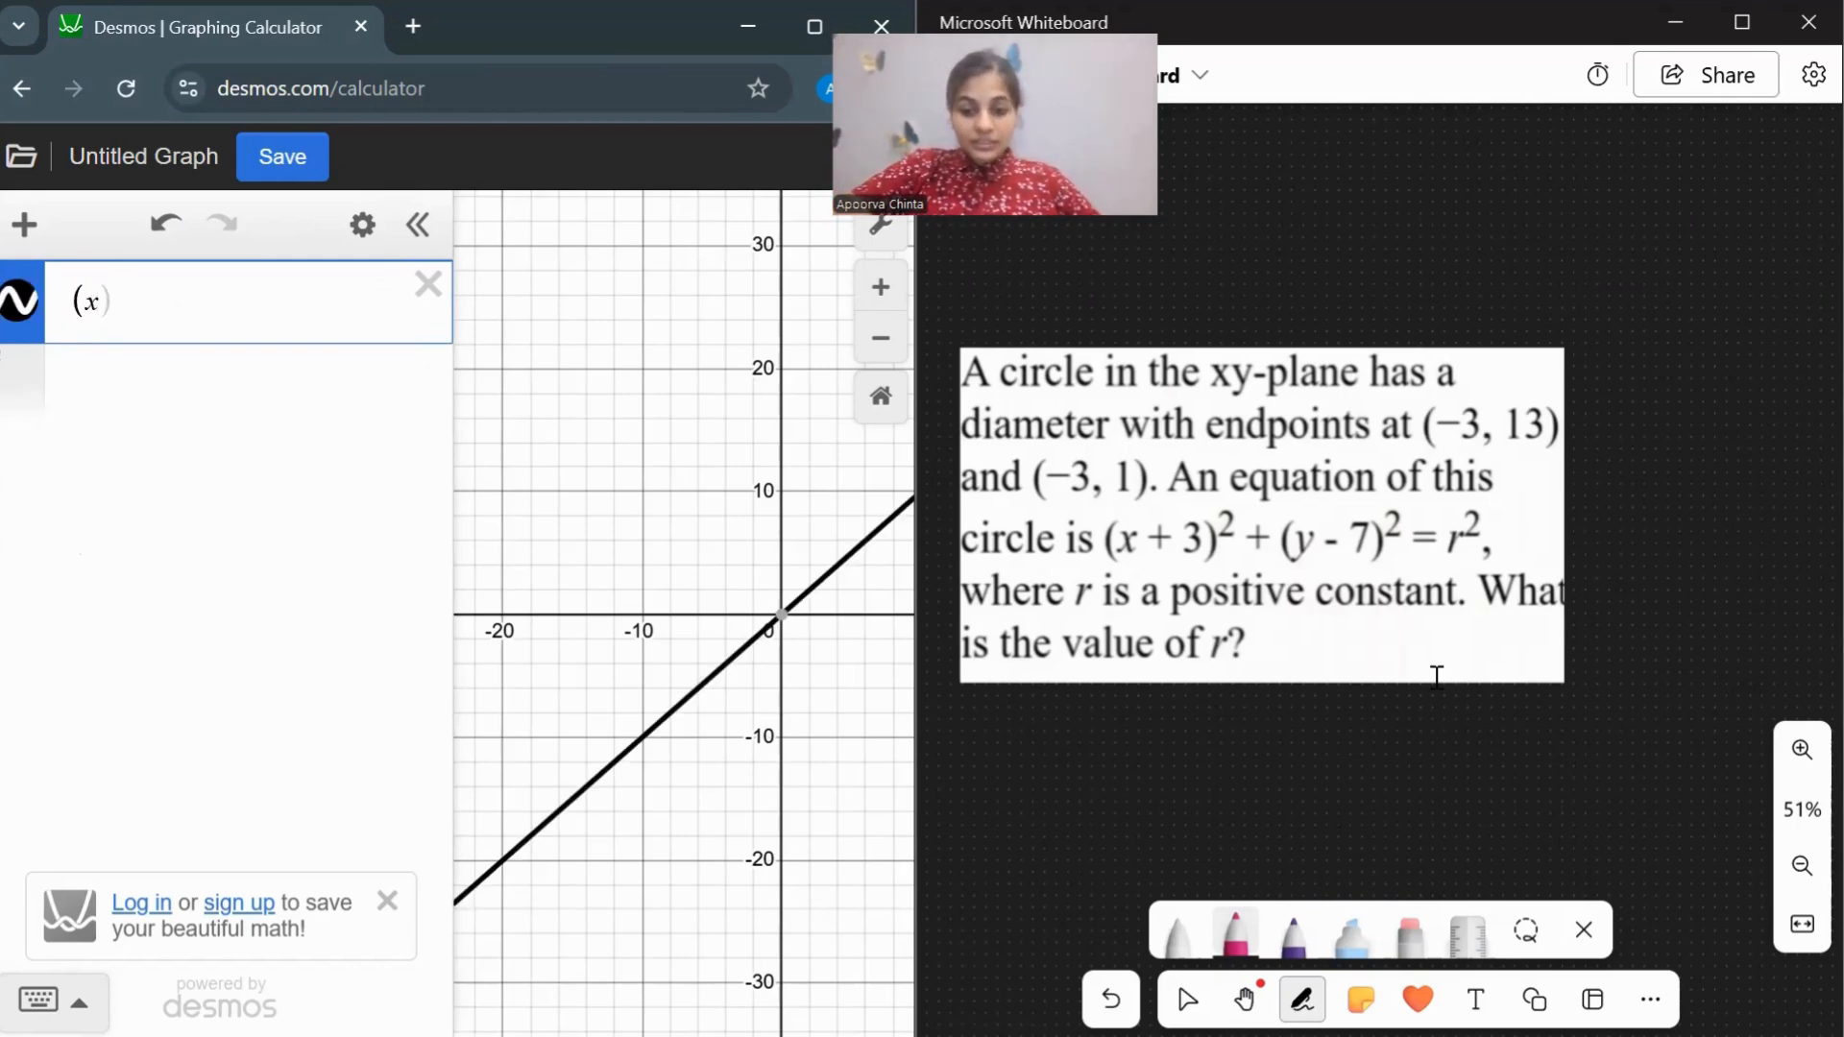
text(+3))
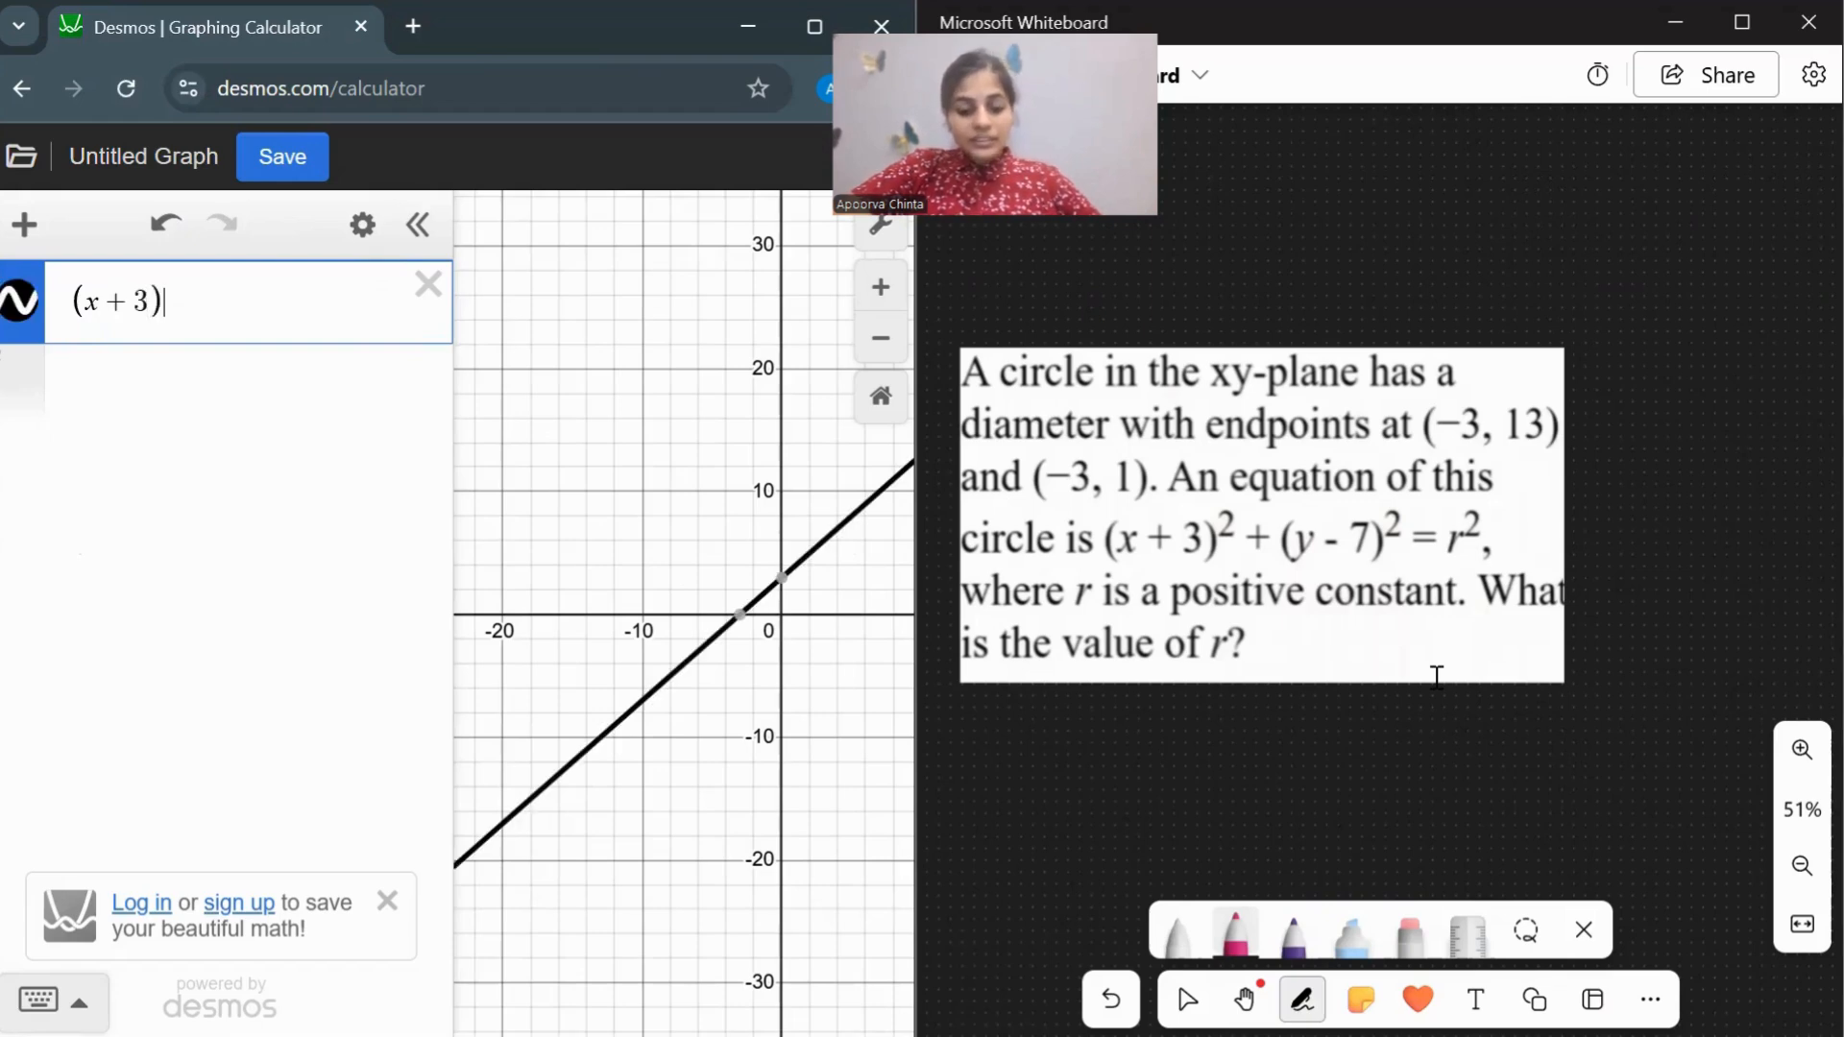
text(^2)
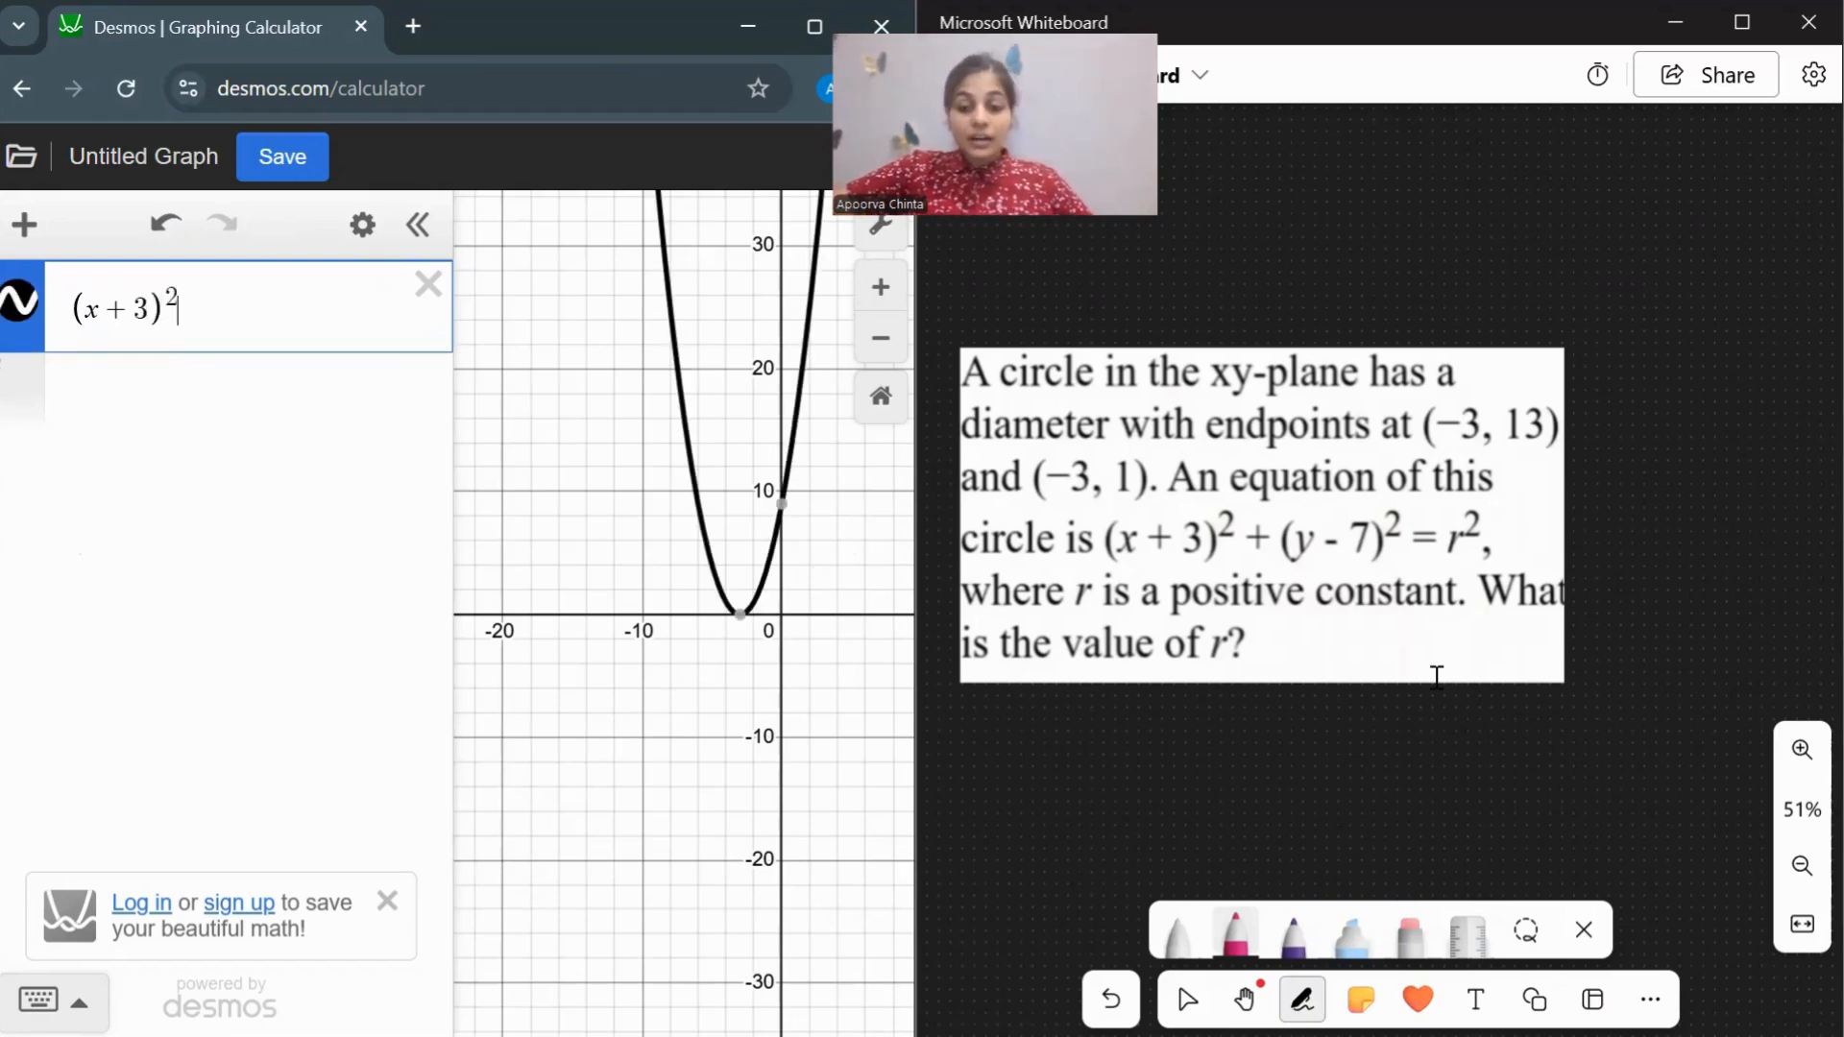
text(+)
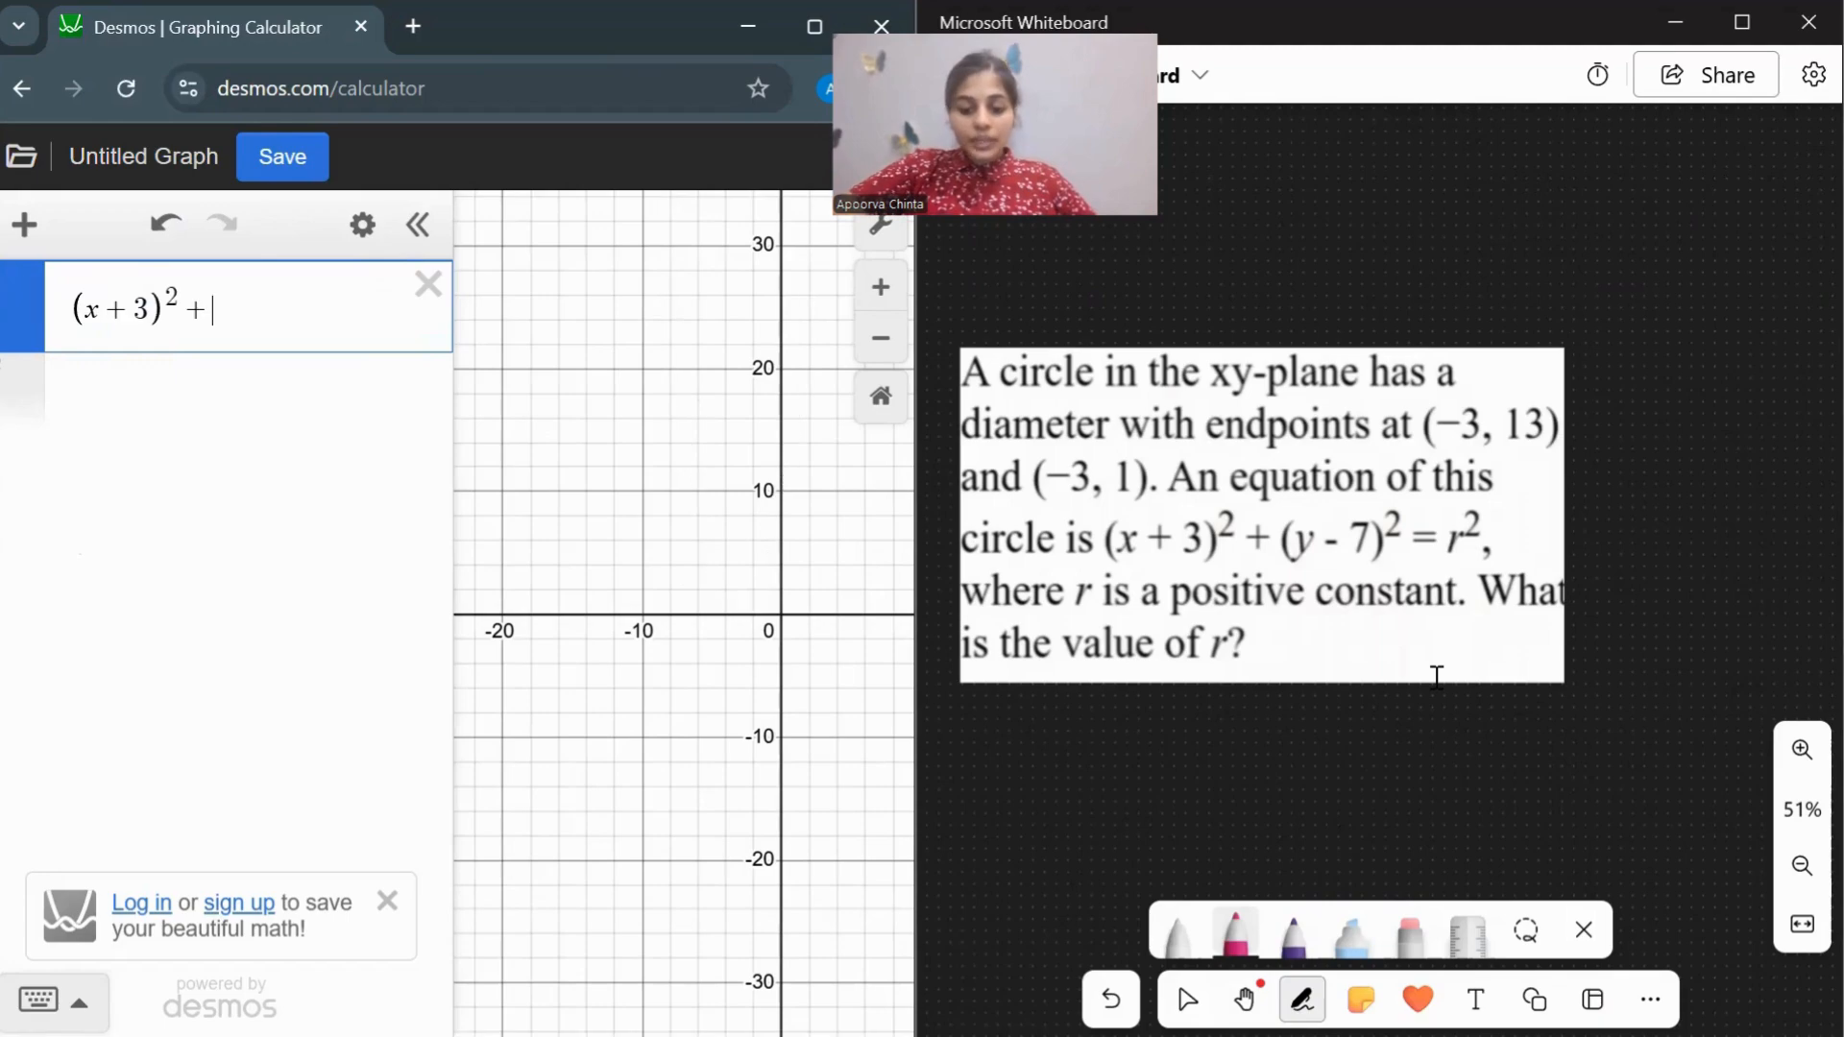
text((y-7))
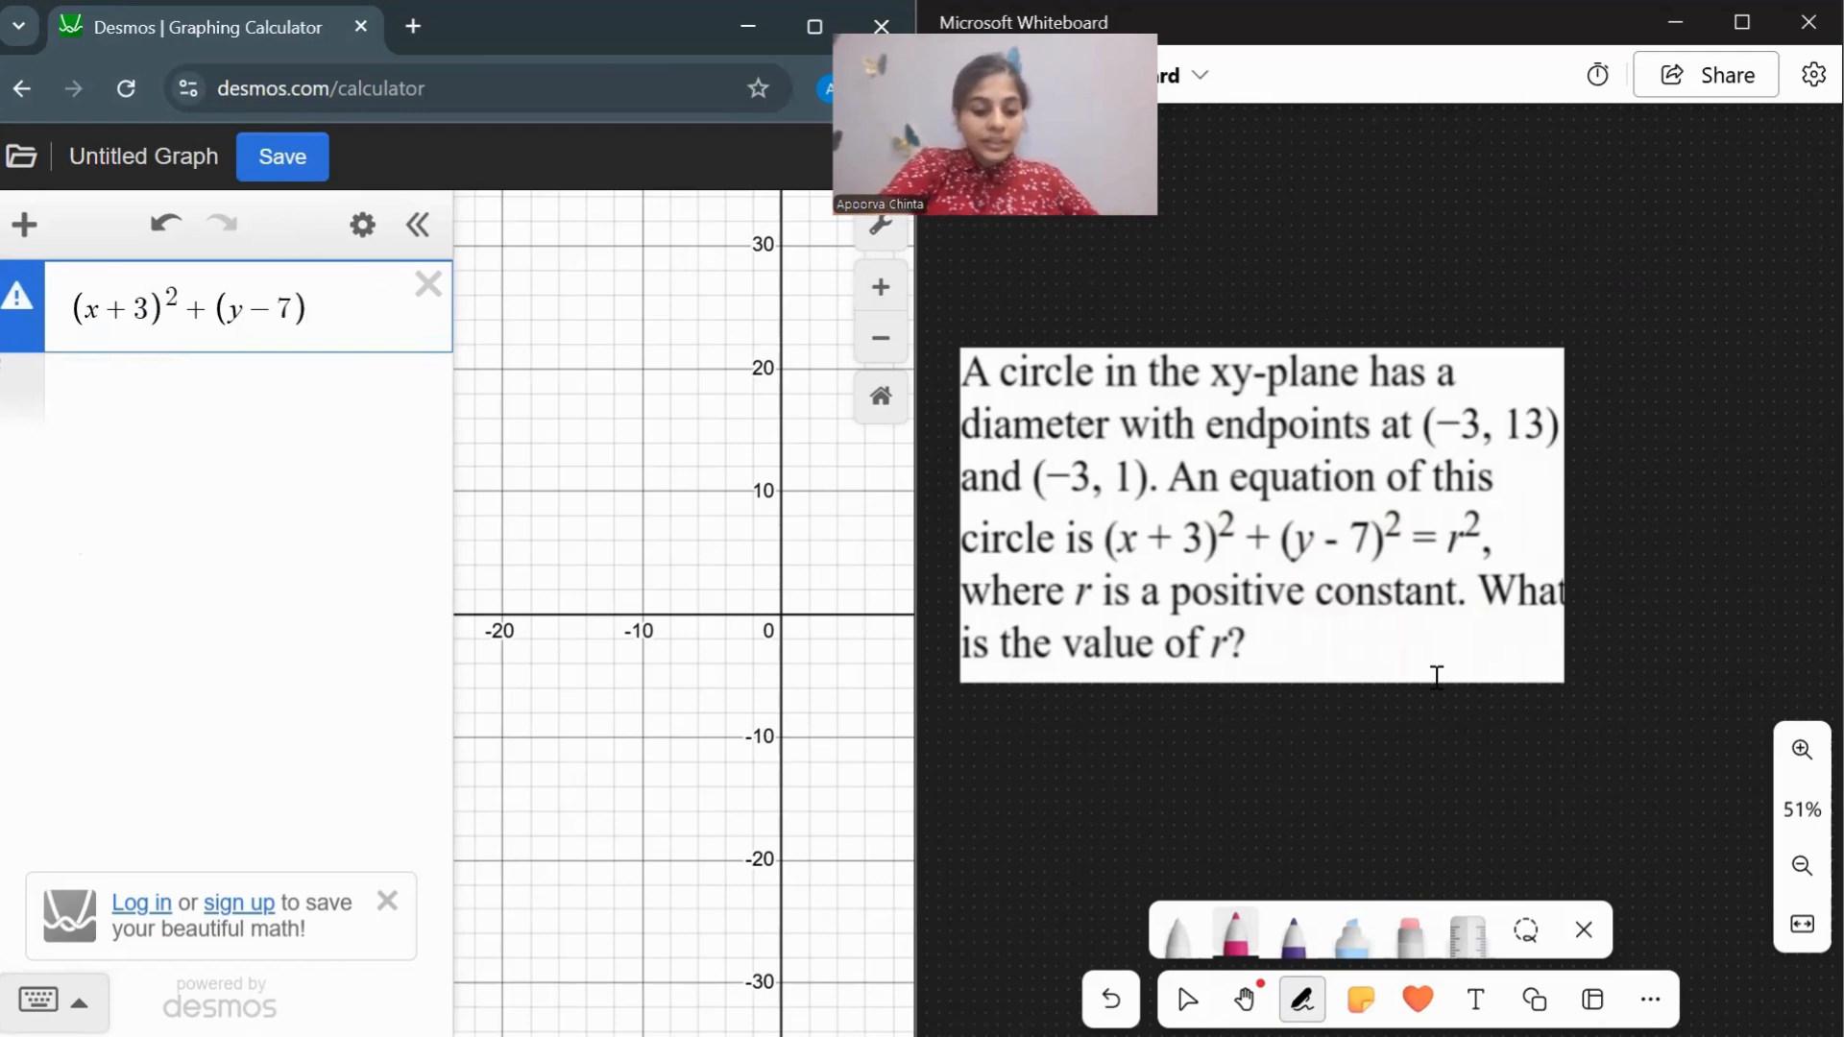
text(^2)
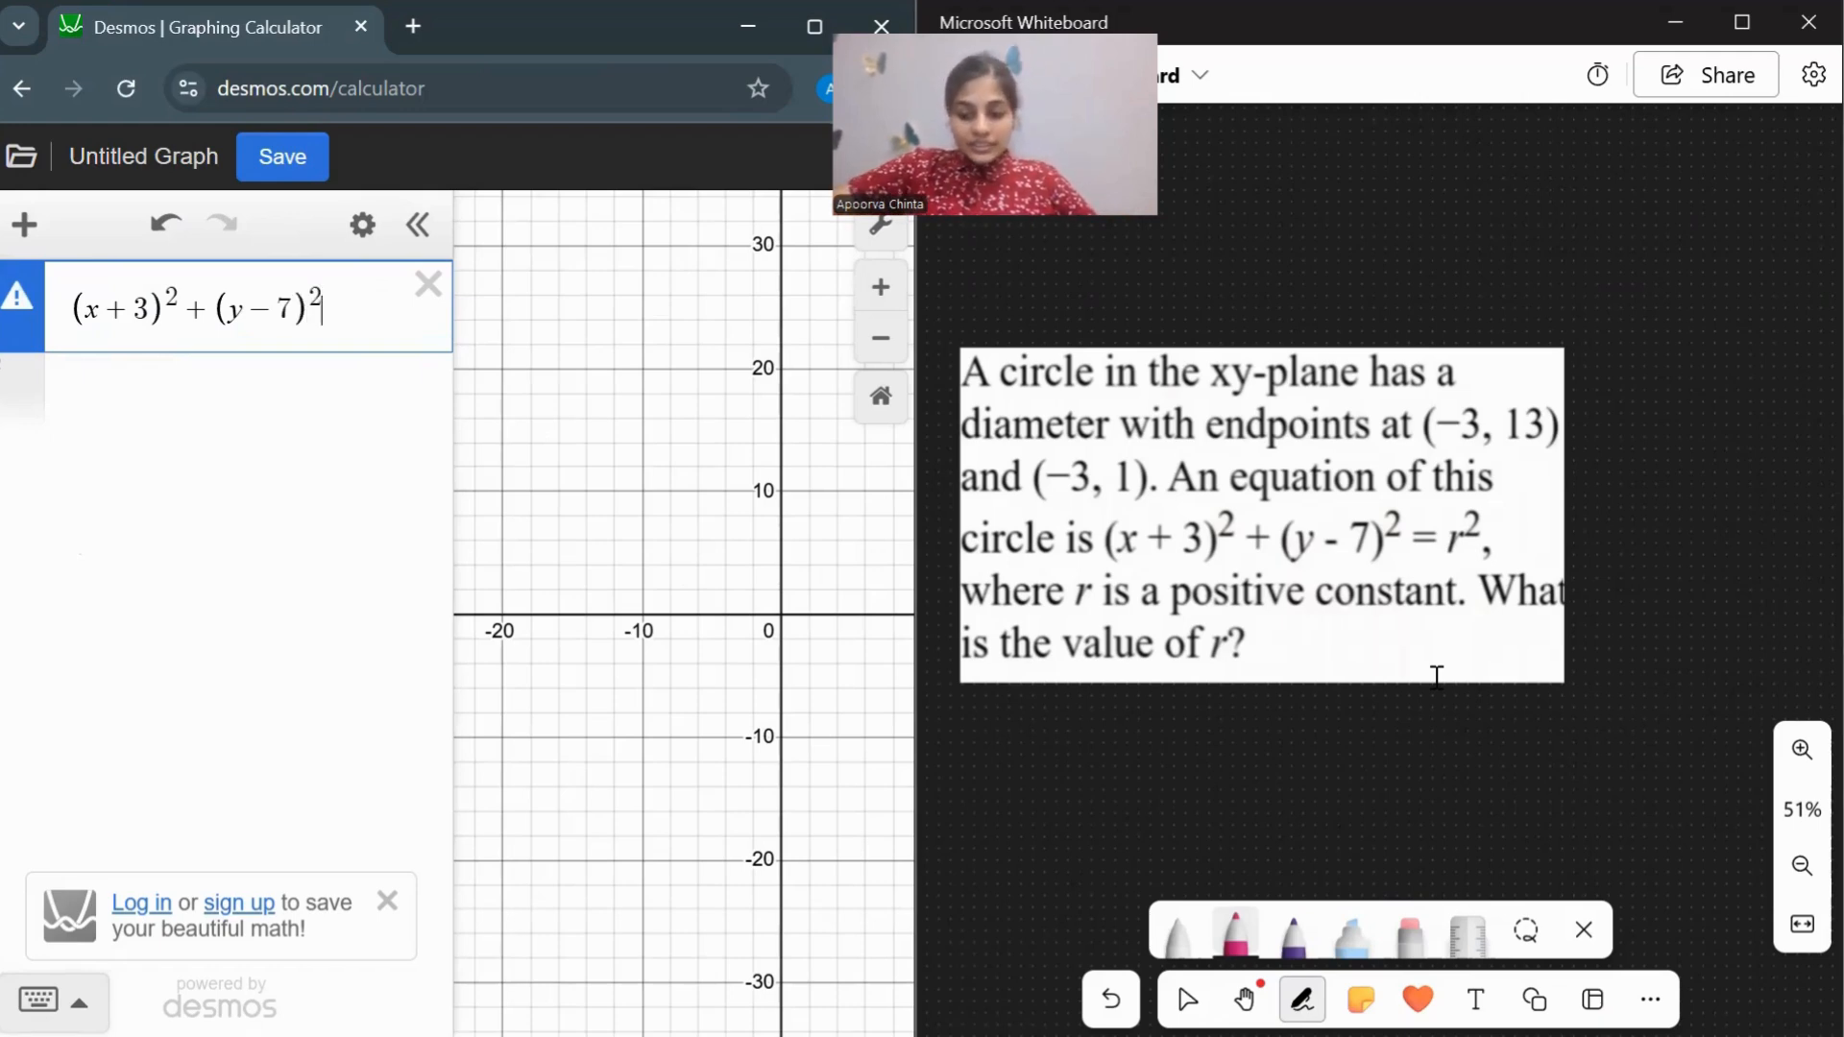
text(=r^2)
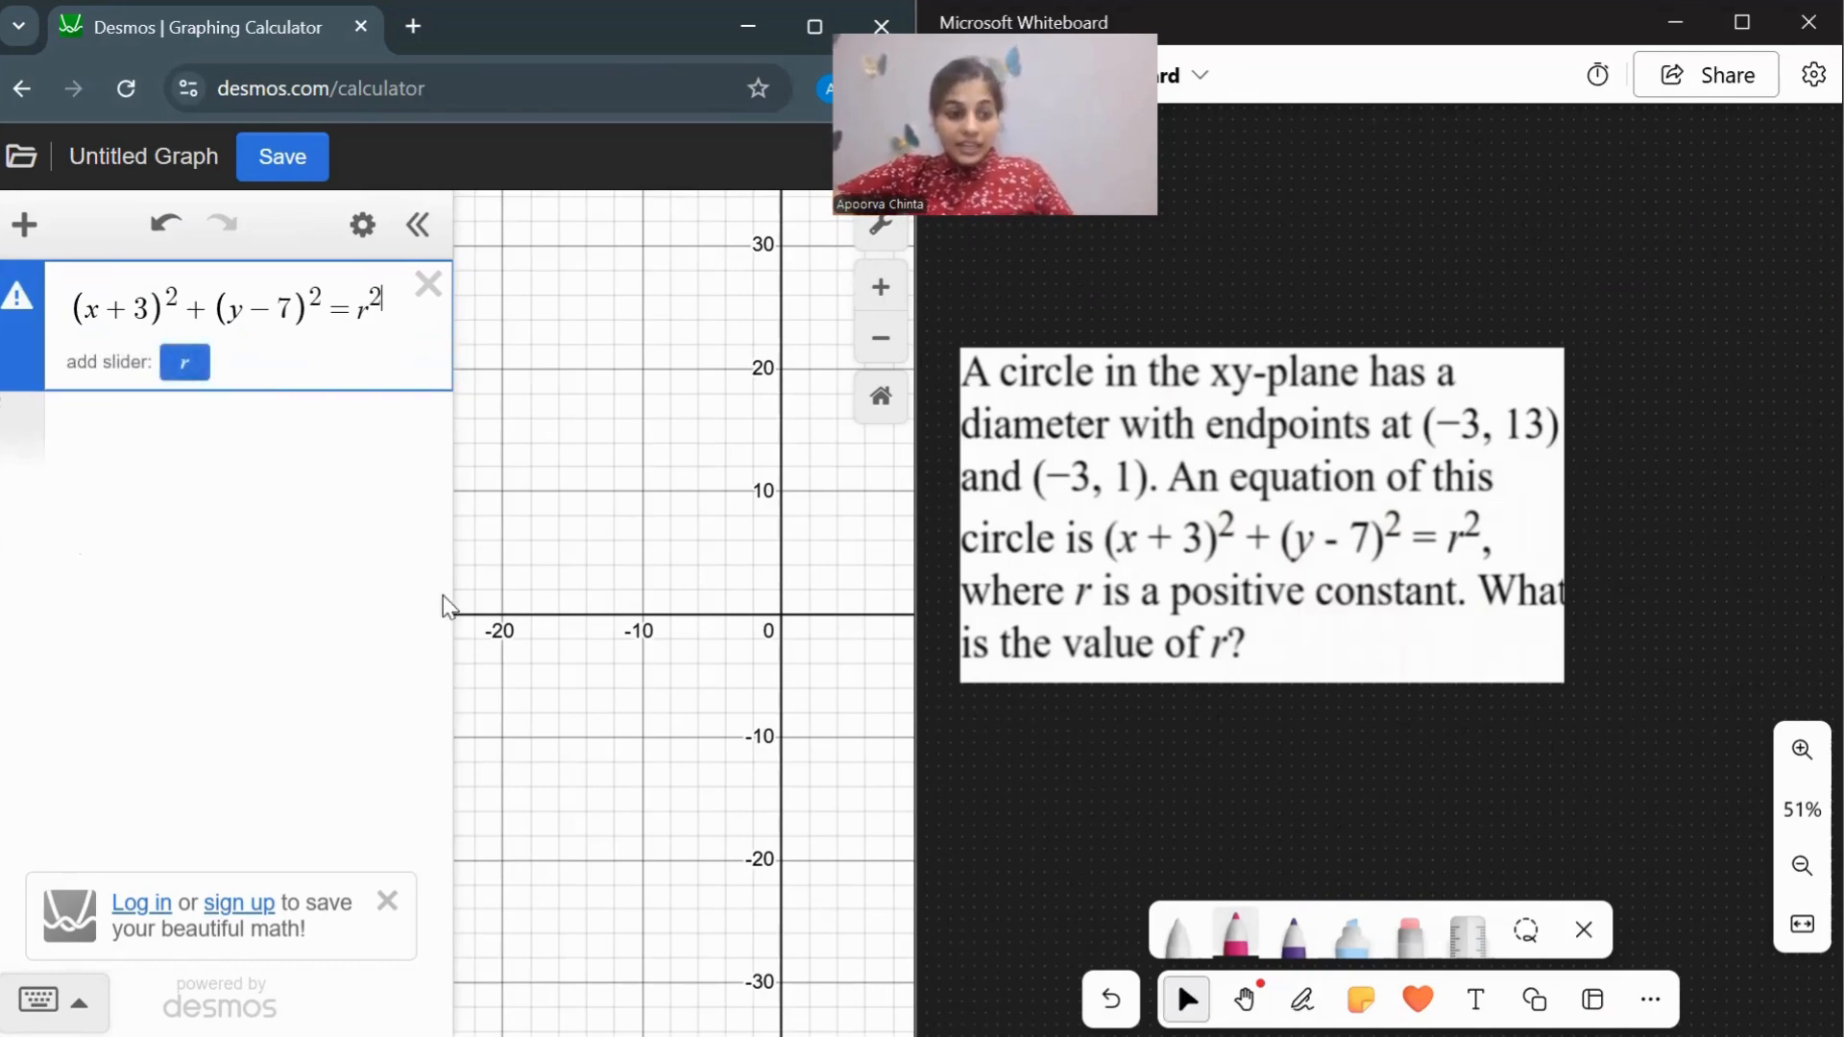
click(185, 363)
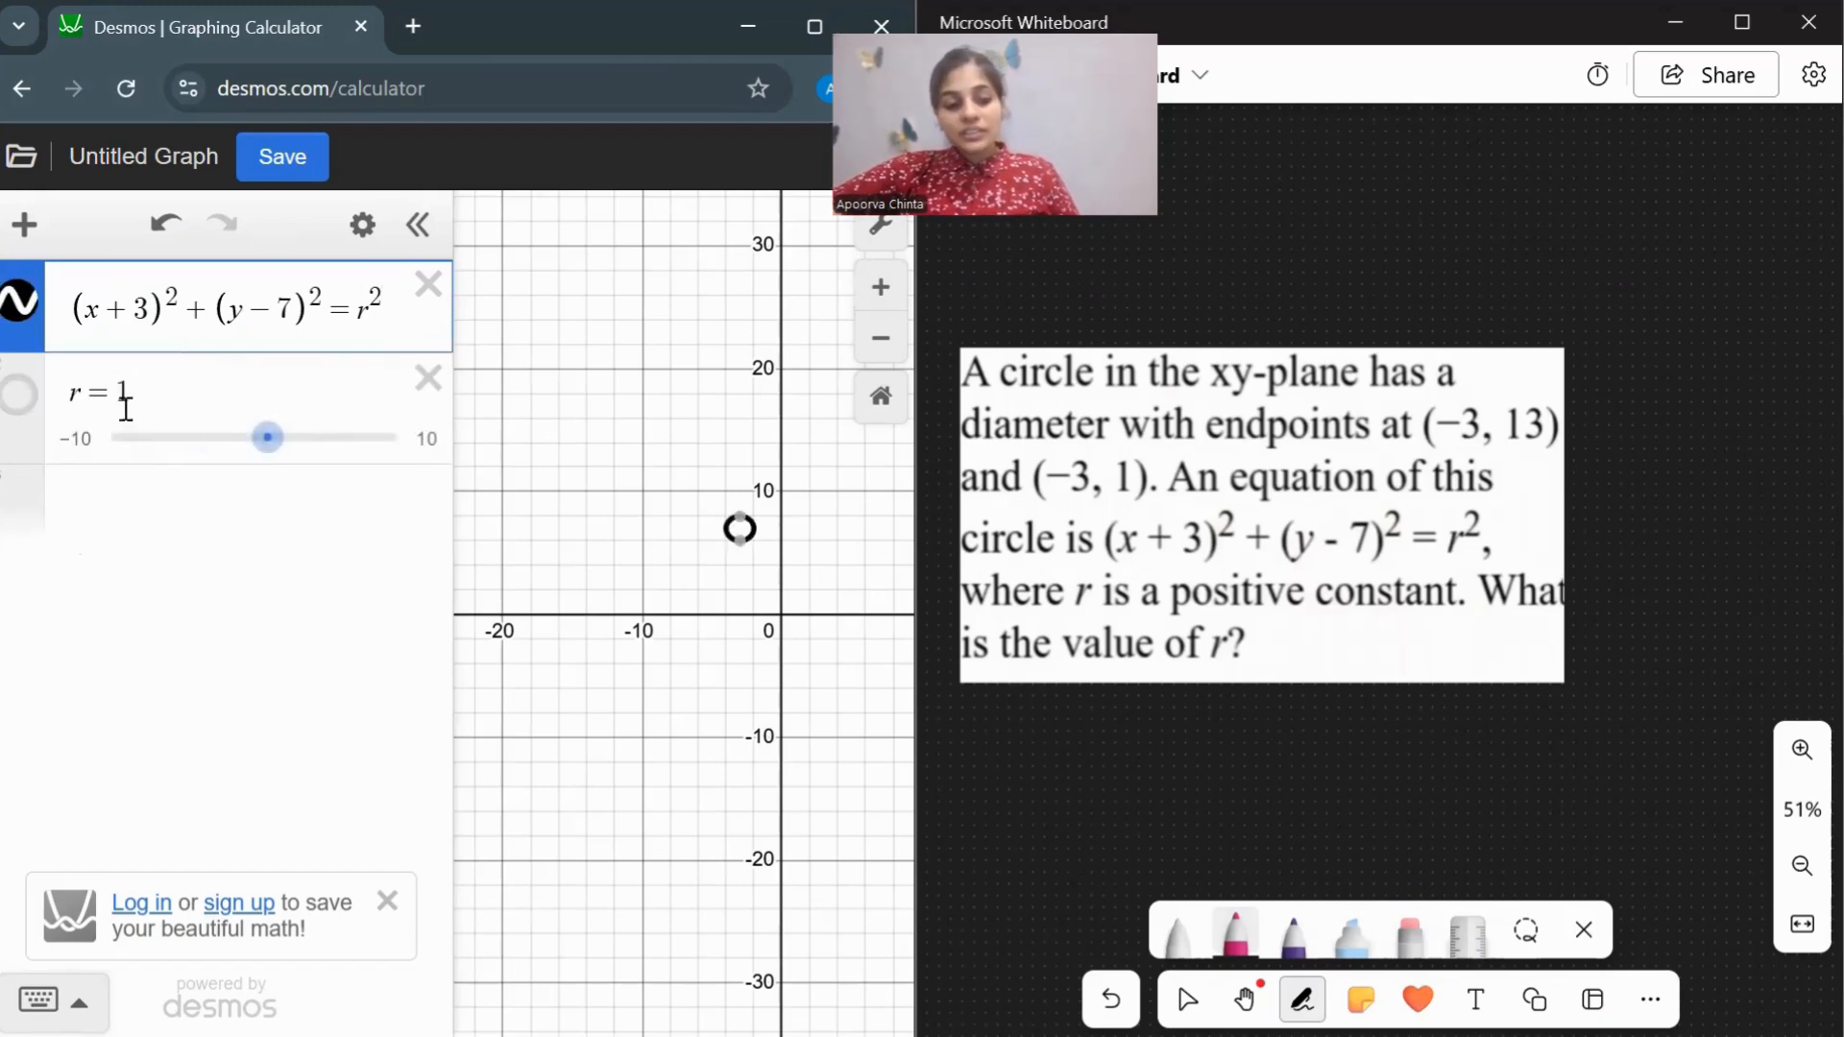
mouse_move(268, 456)
mouse_down()
mouse_move(331, 456)
mouse_move(291, 459)
mouse_up()
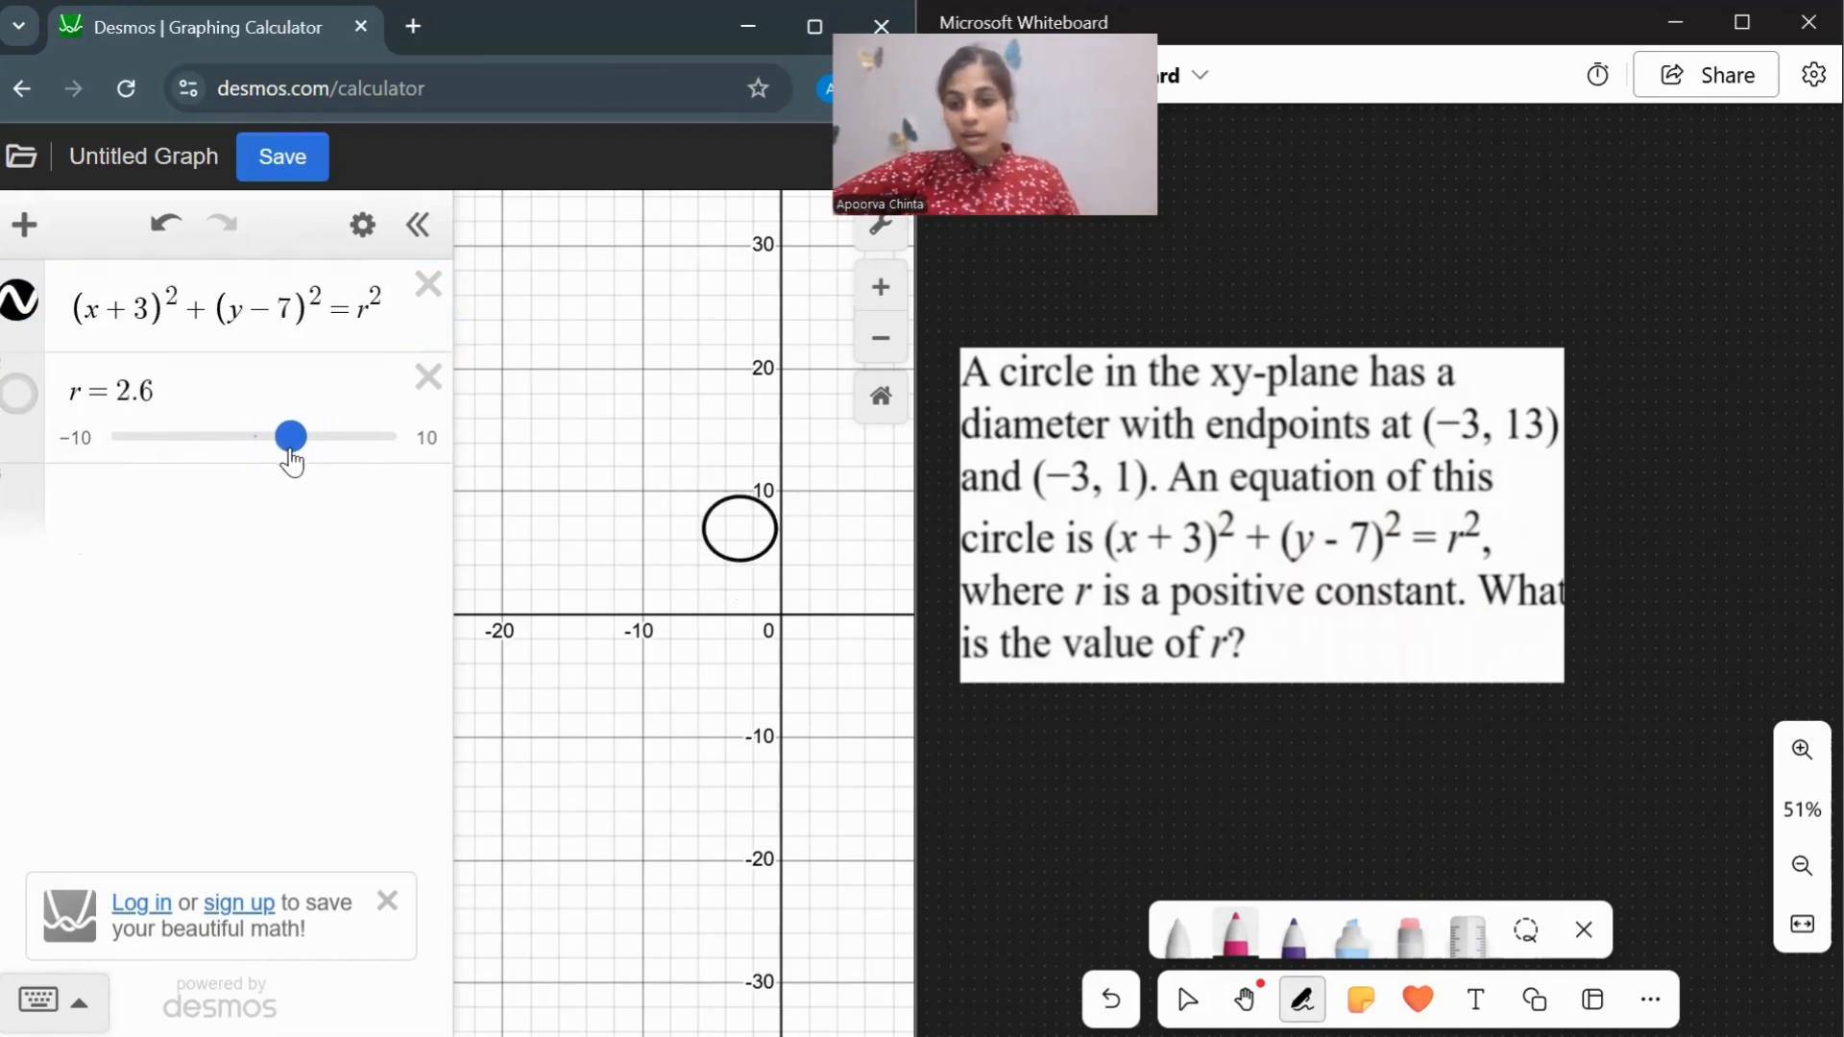
Plot the diameter endpoints (−3, 13) and (−3, 1) as separate expressions below the r slider.
click(184, 518)
text(()
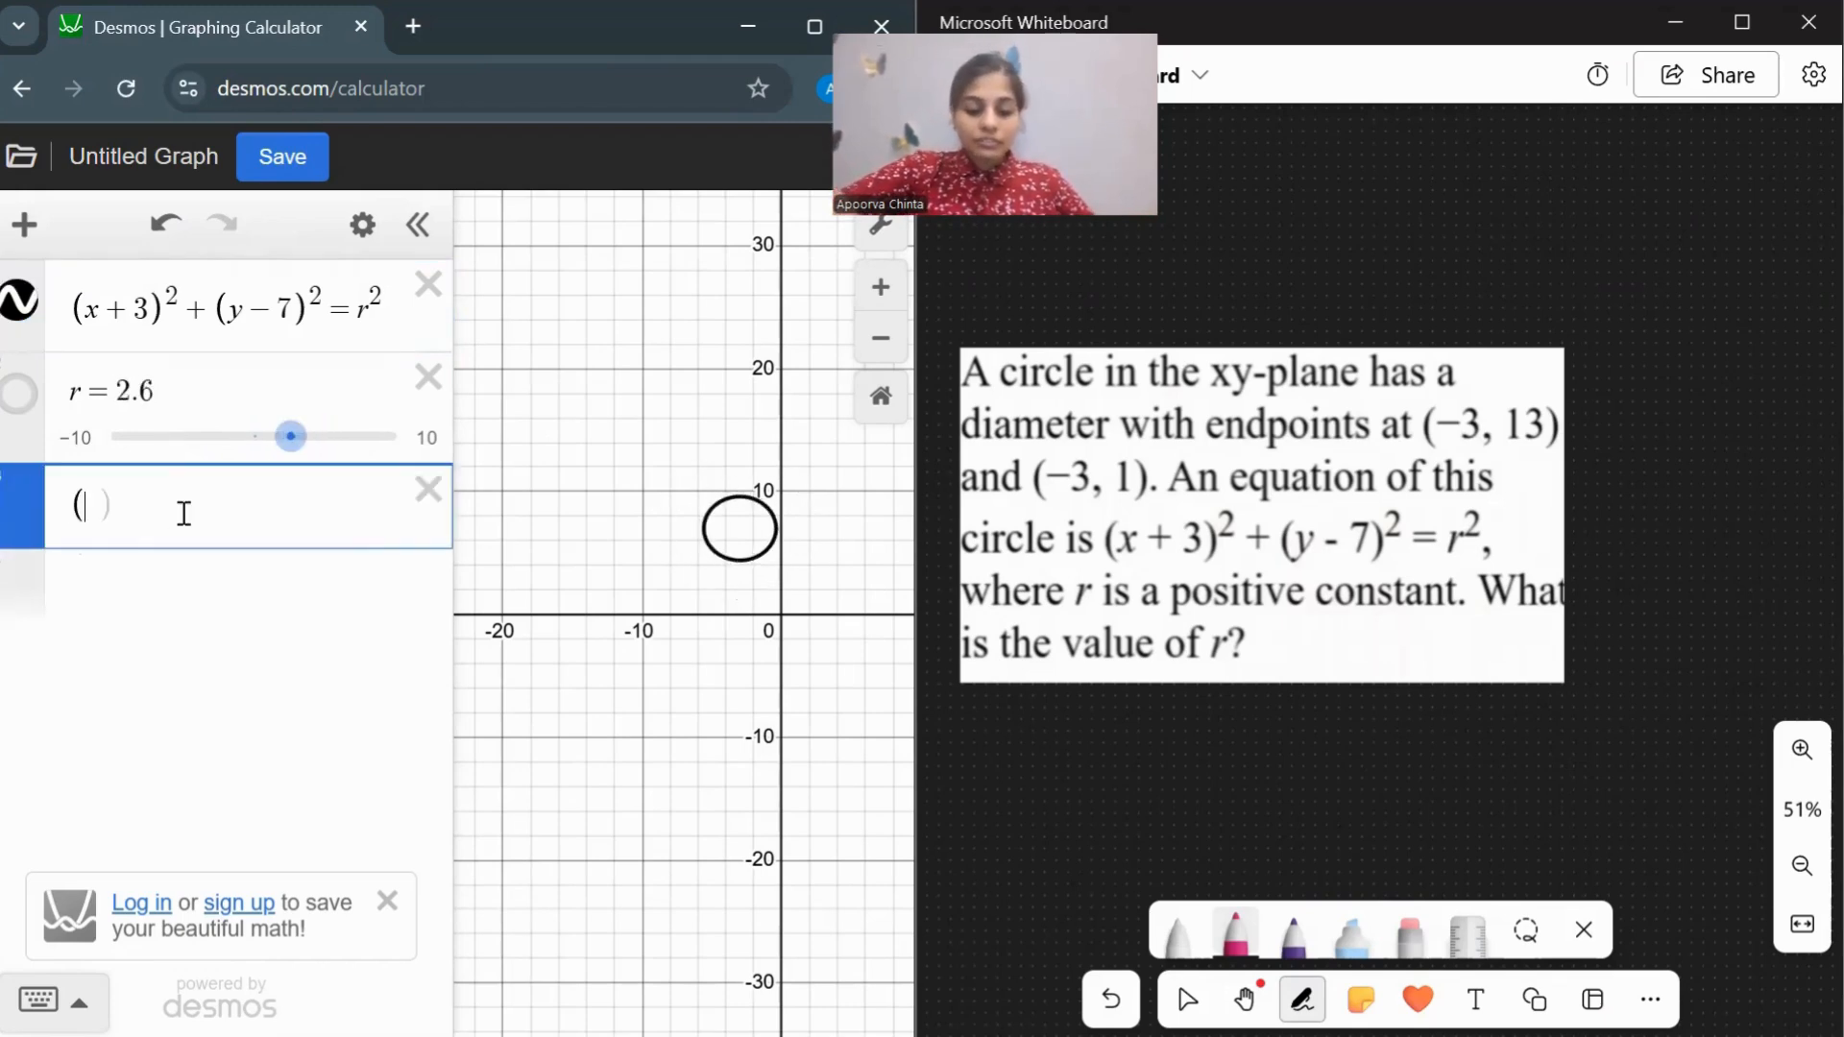
text(-3)
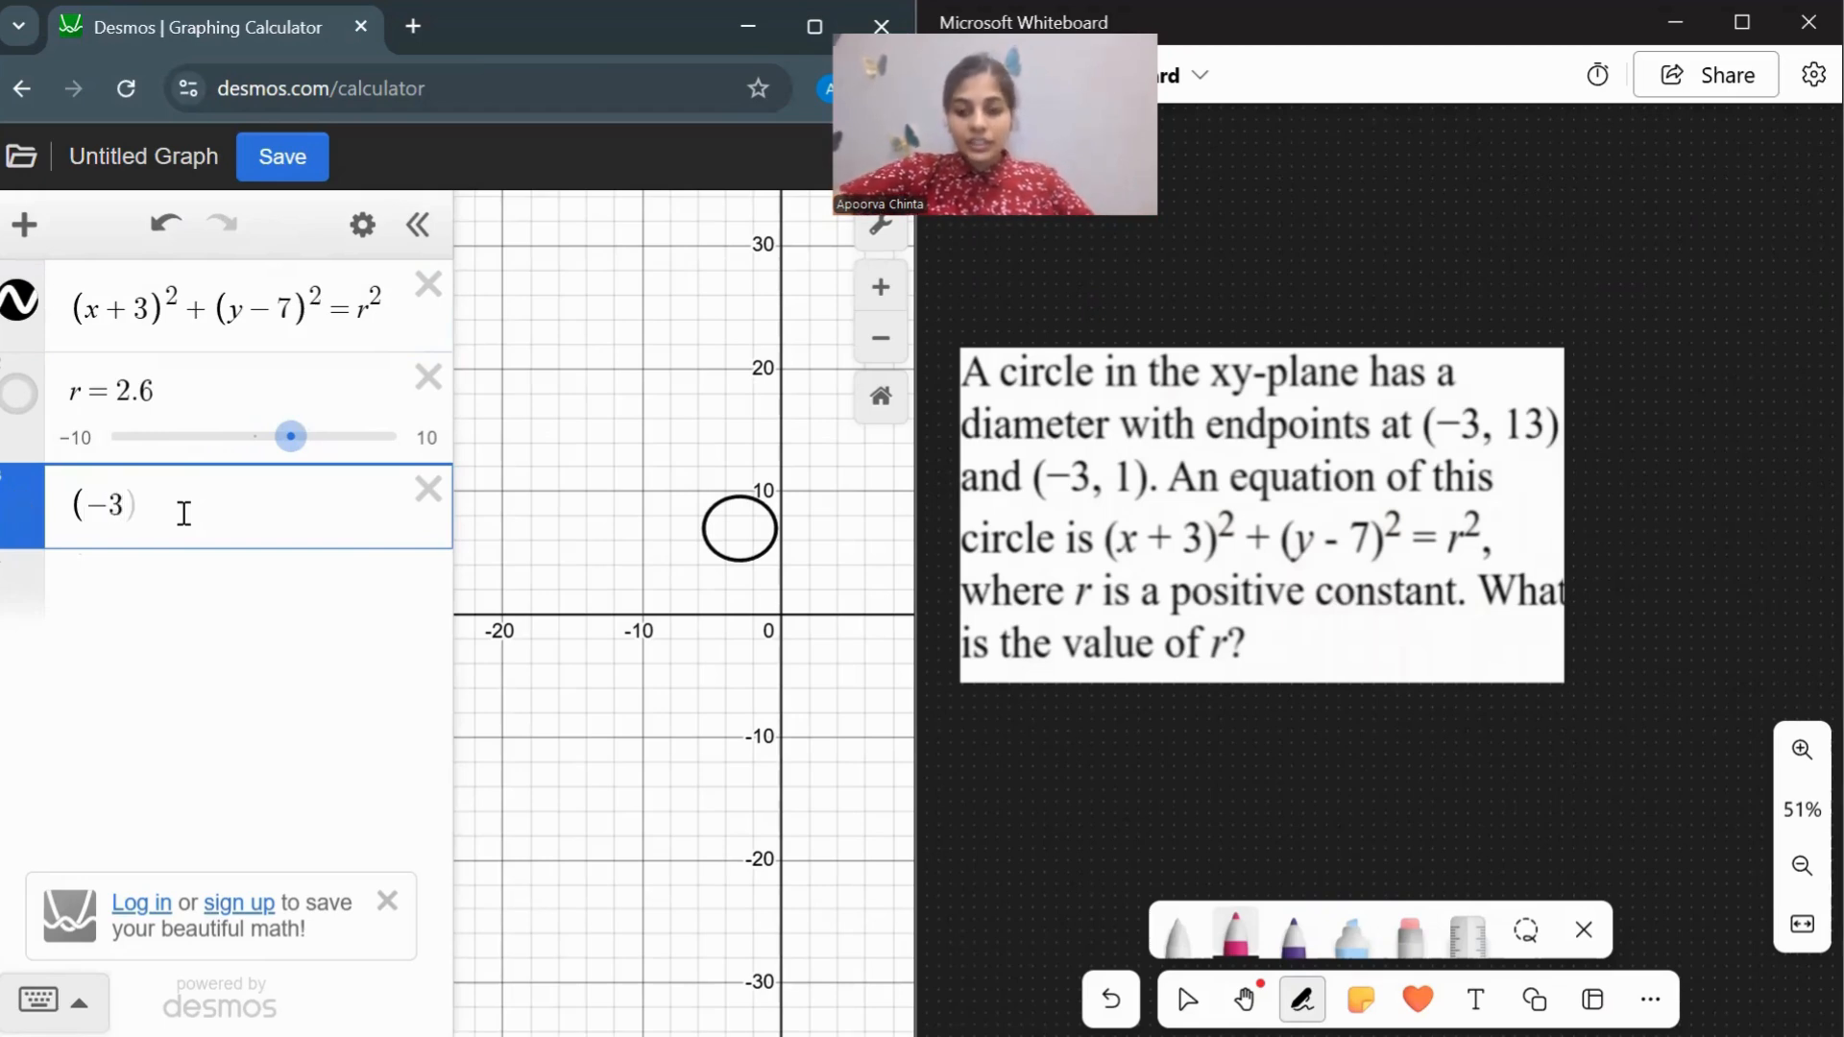
text(,13))
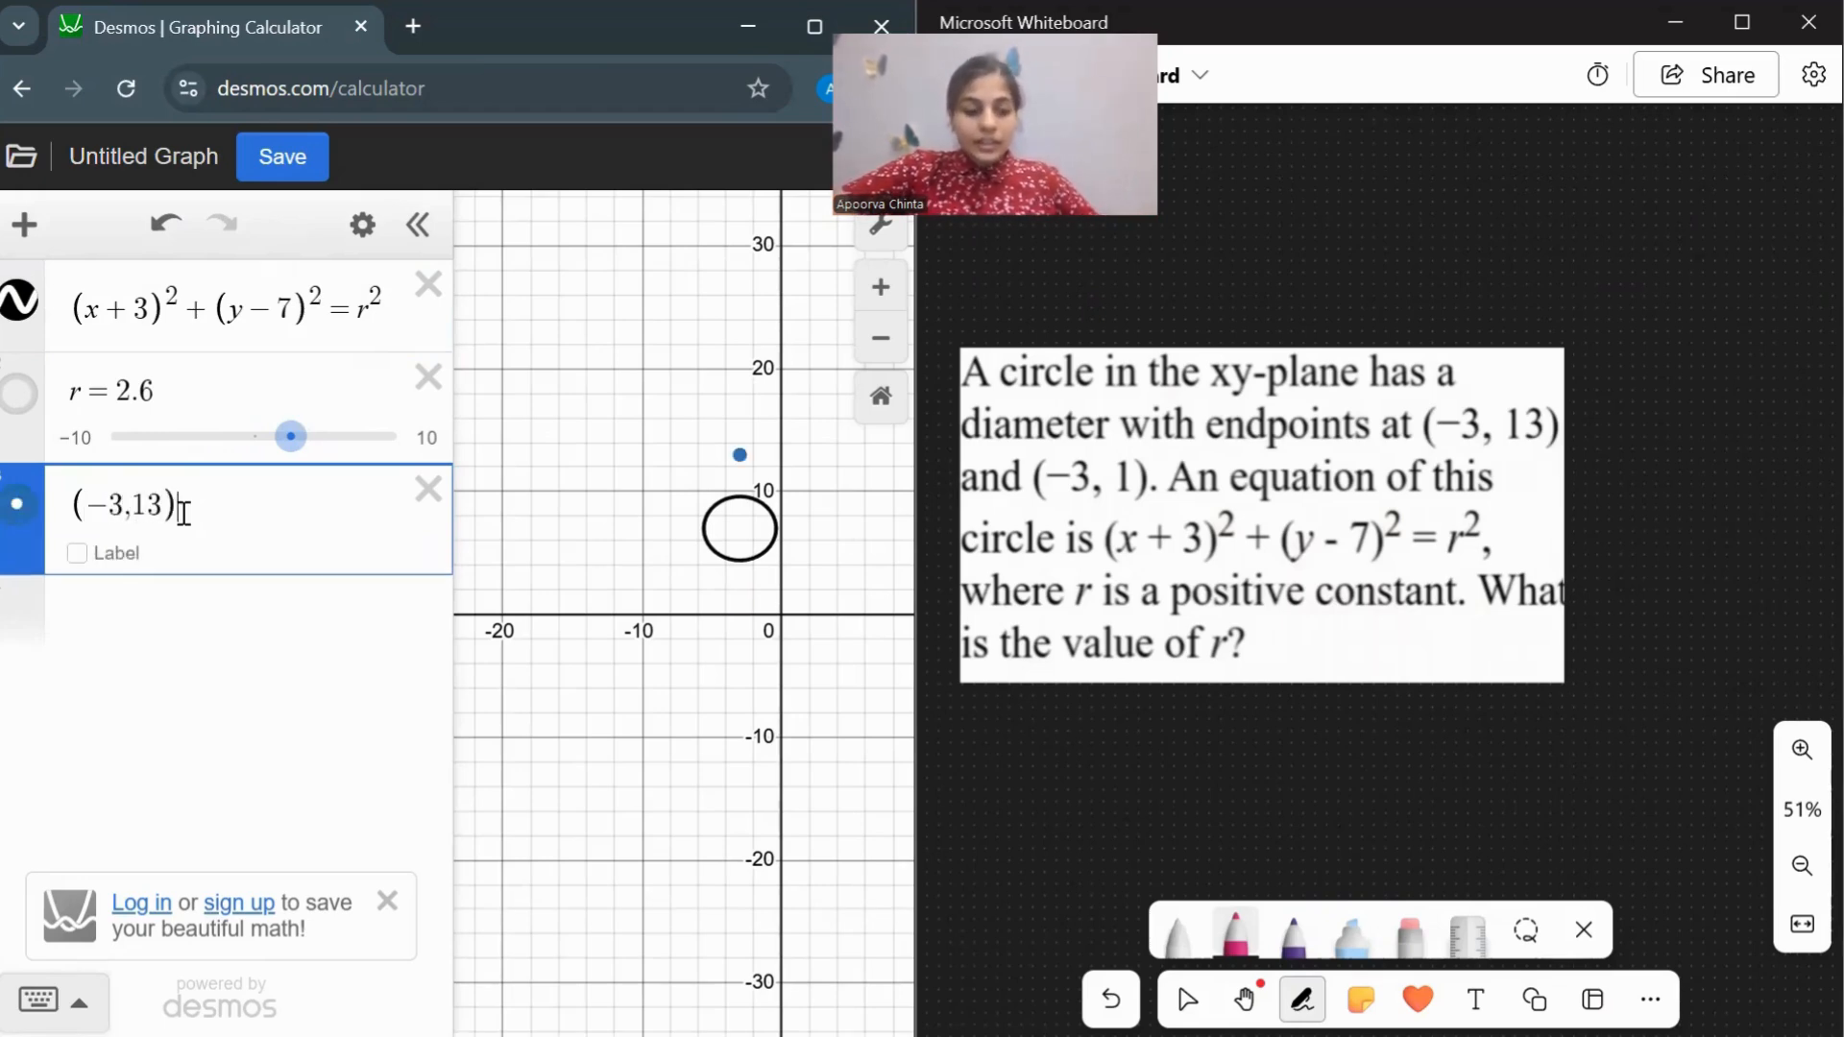
click(164, 628)
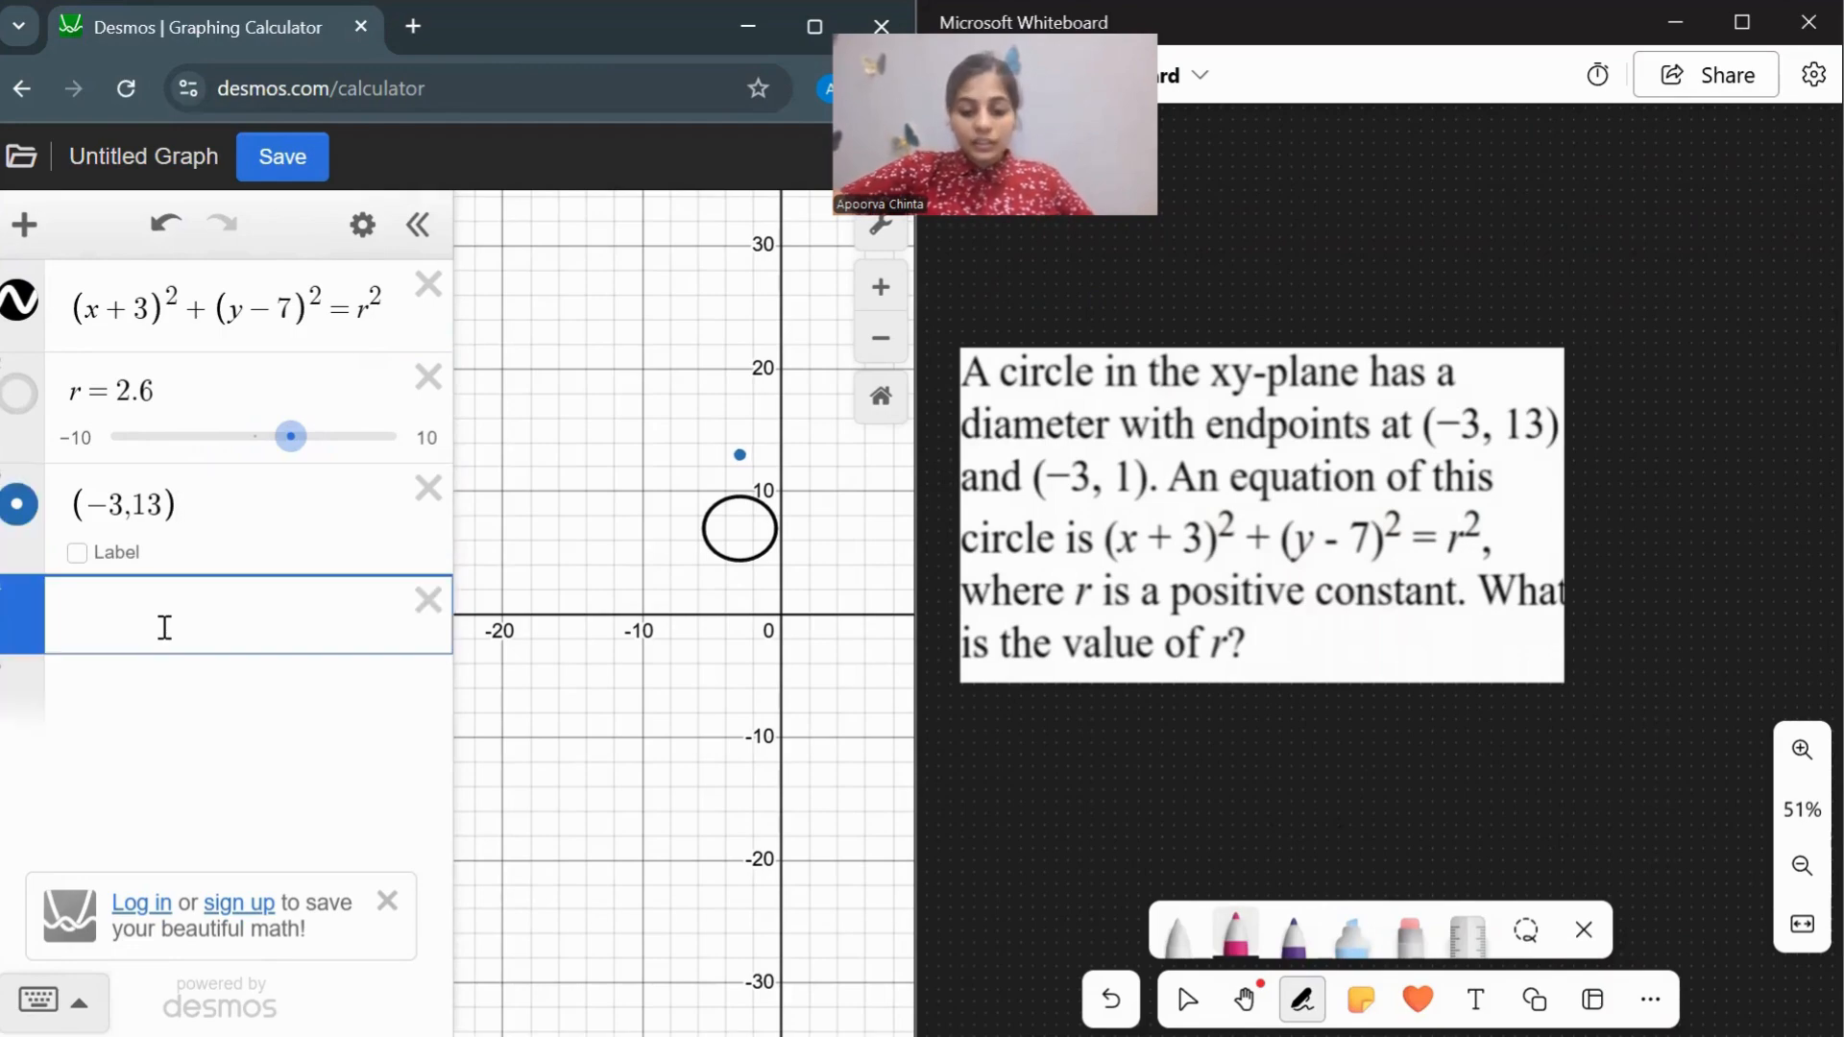
text(()
text(-3)
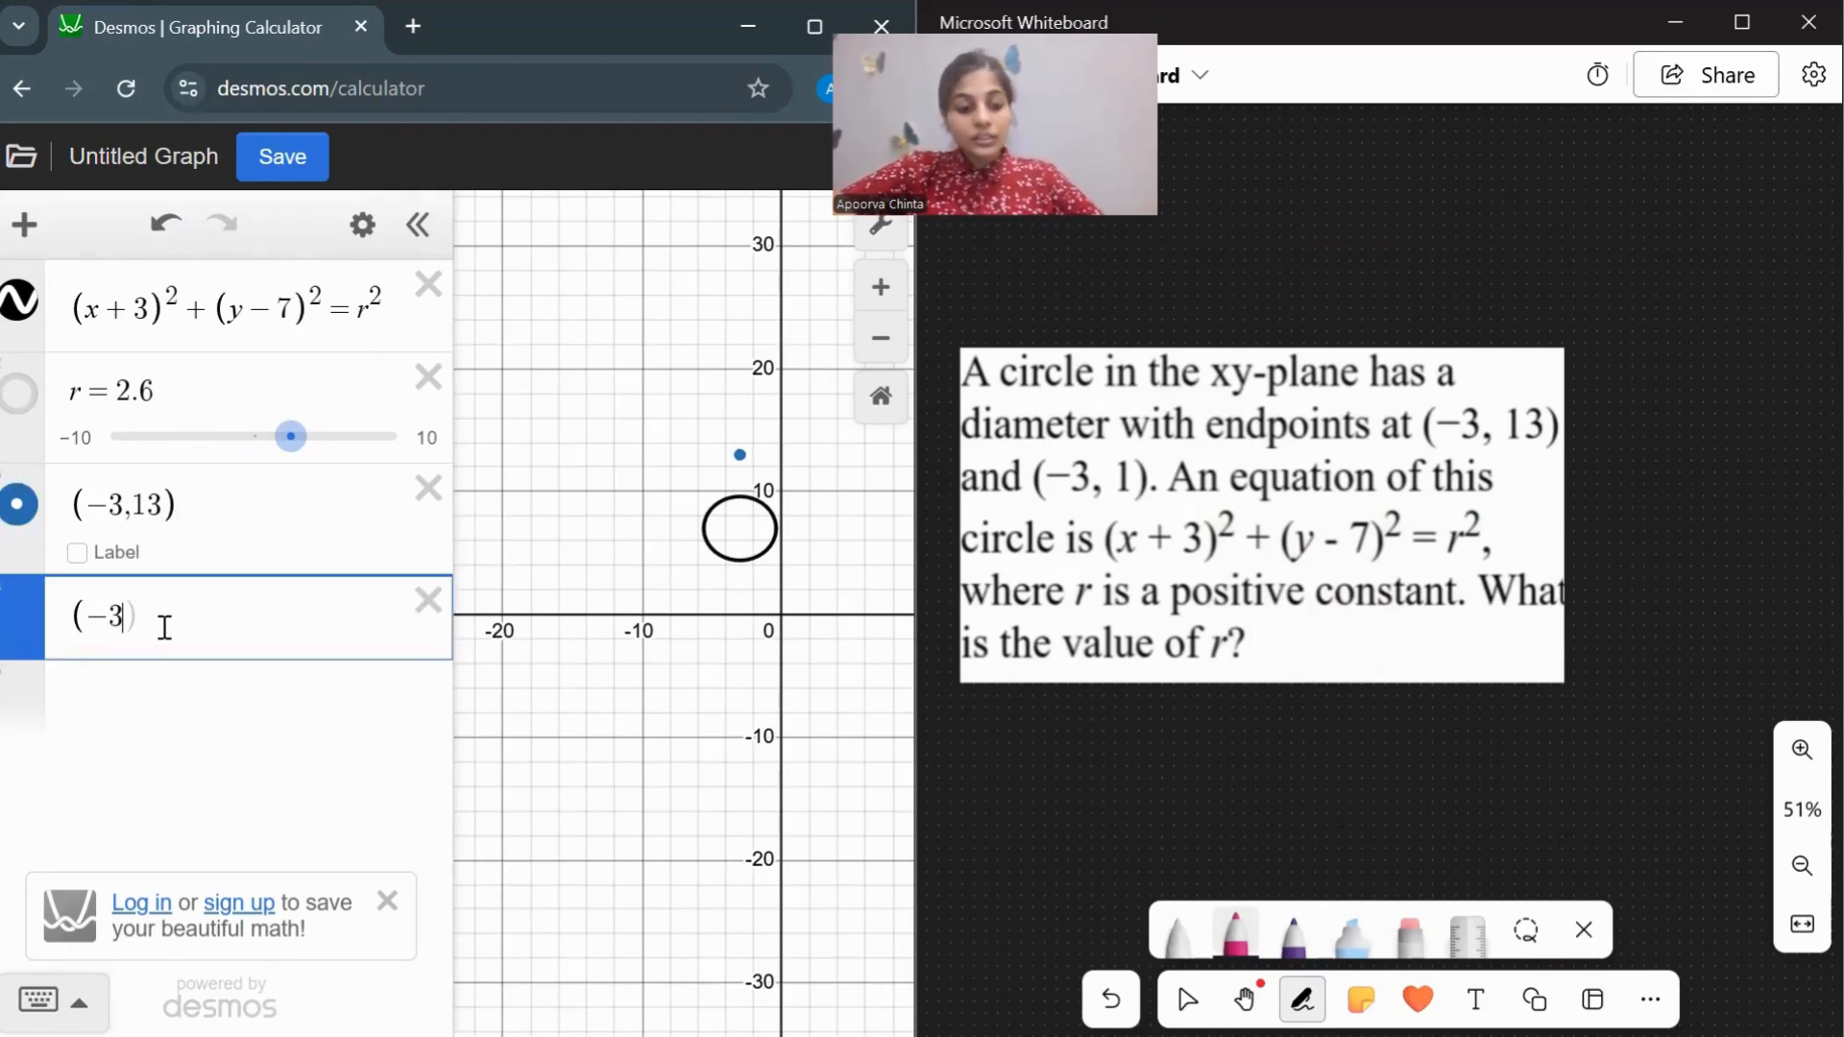
text(,1))
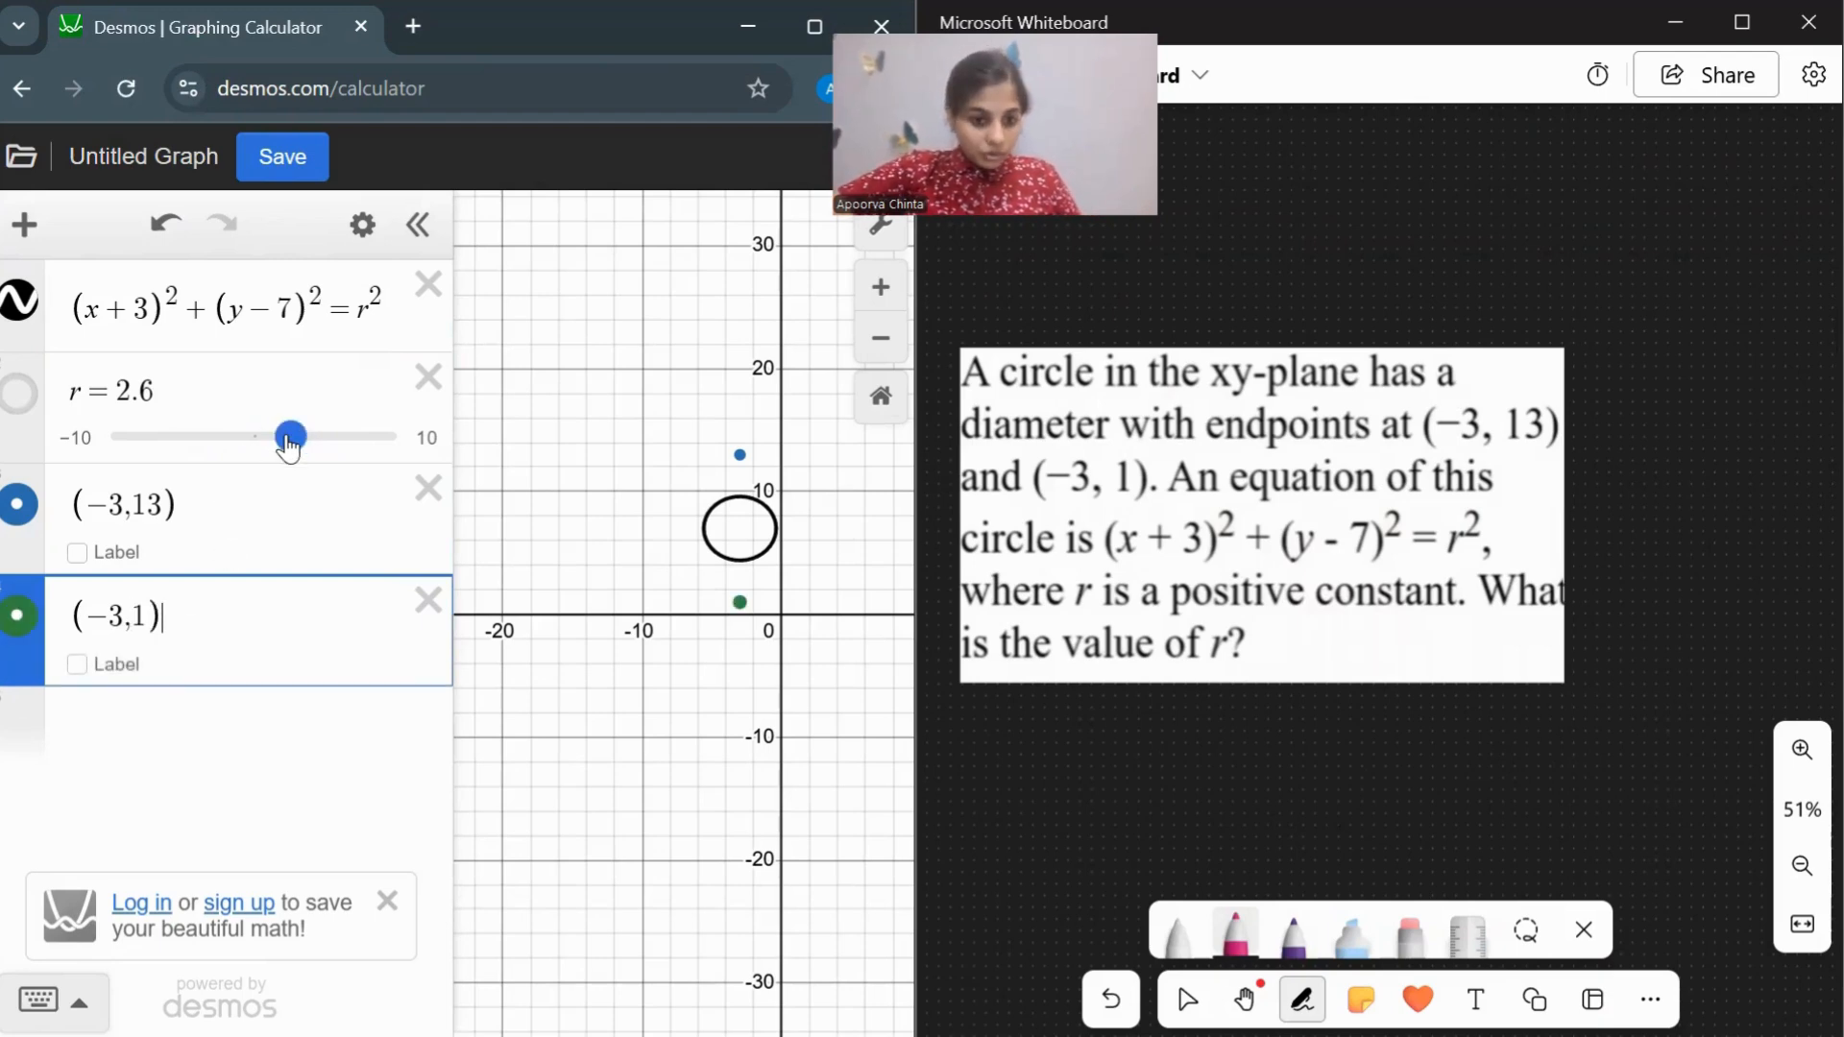
Adjust the r slider to 6 so the circle meets both plotted endpoints, and check their coordinates on the graph.
drag(290, 436, 337, 439)
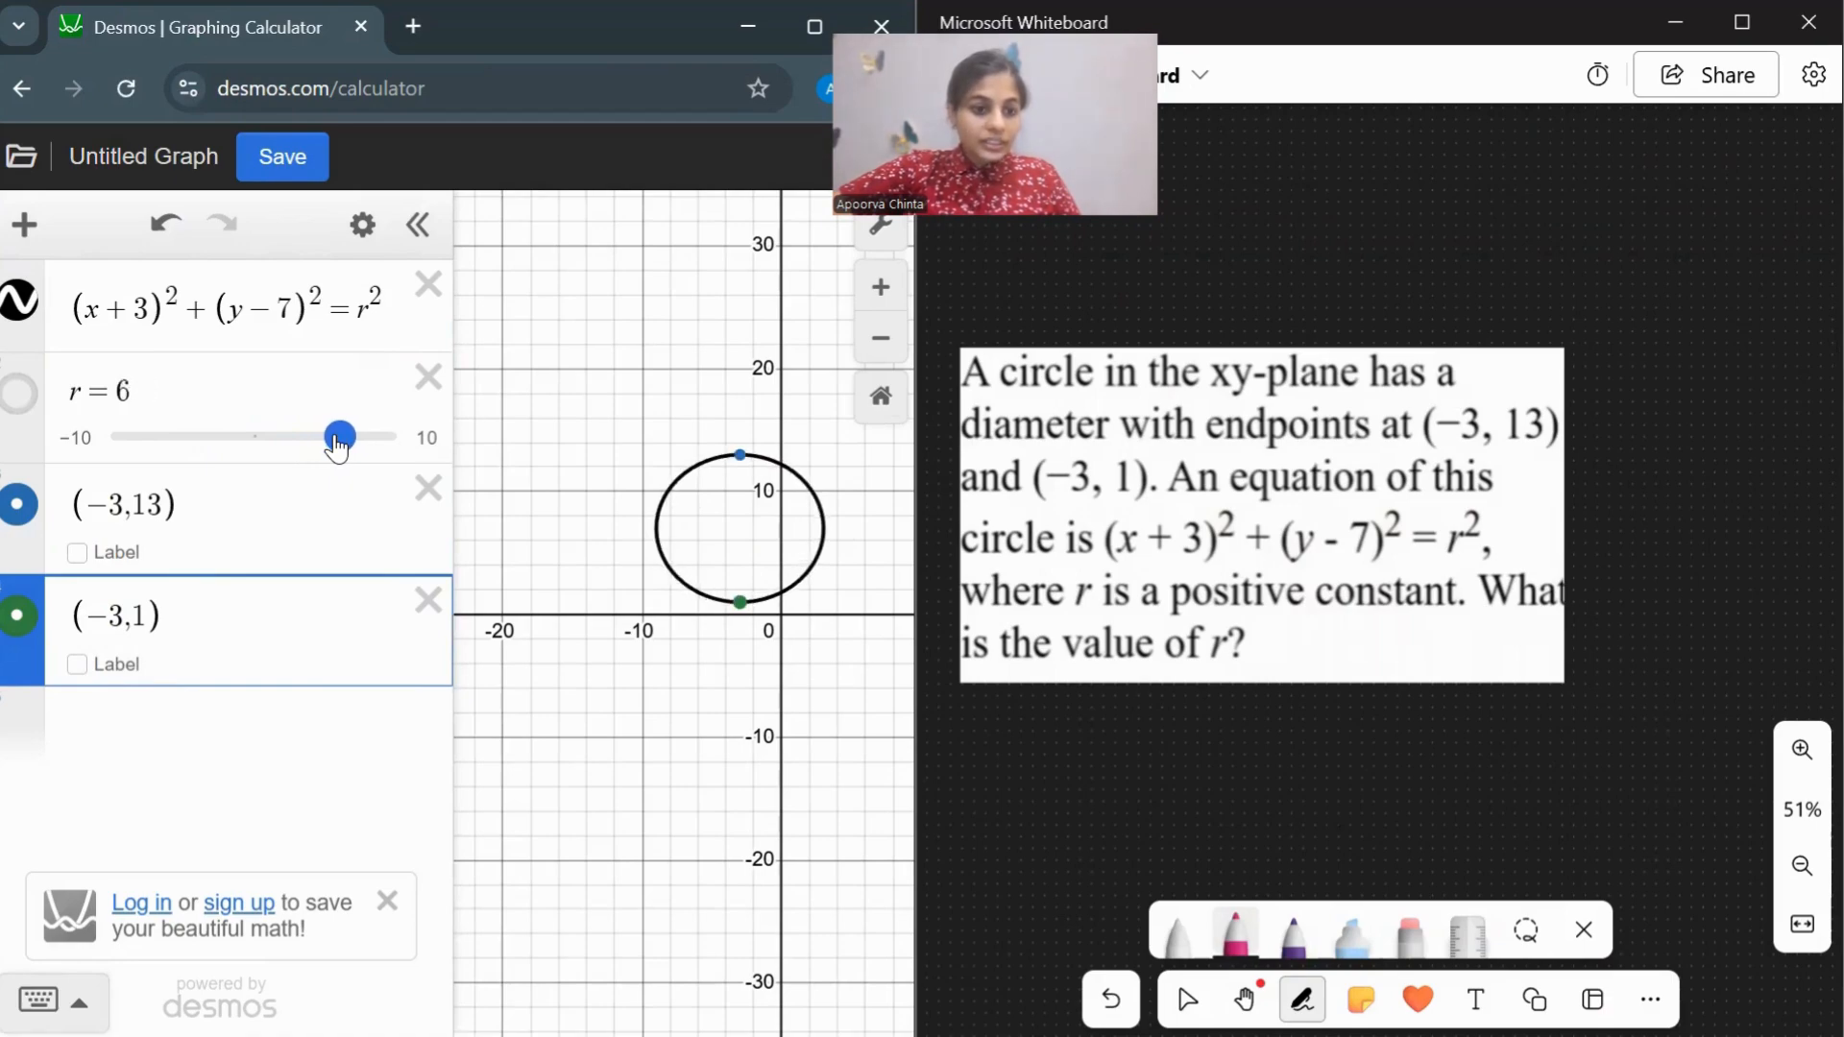
click(740, 602)
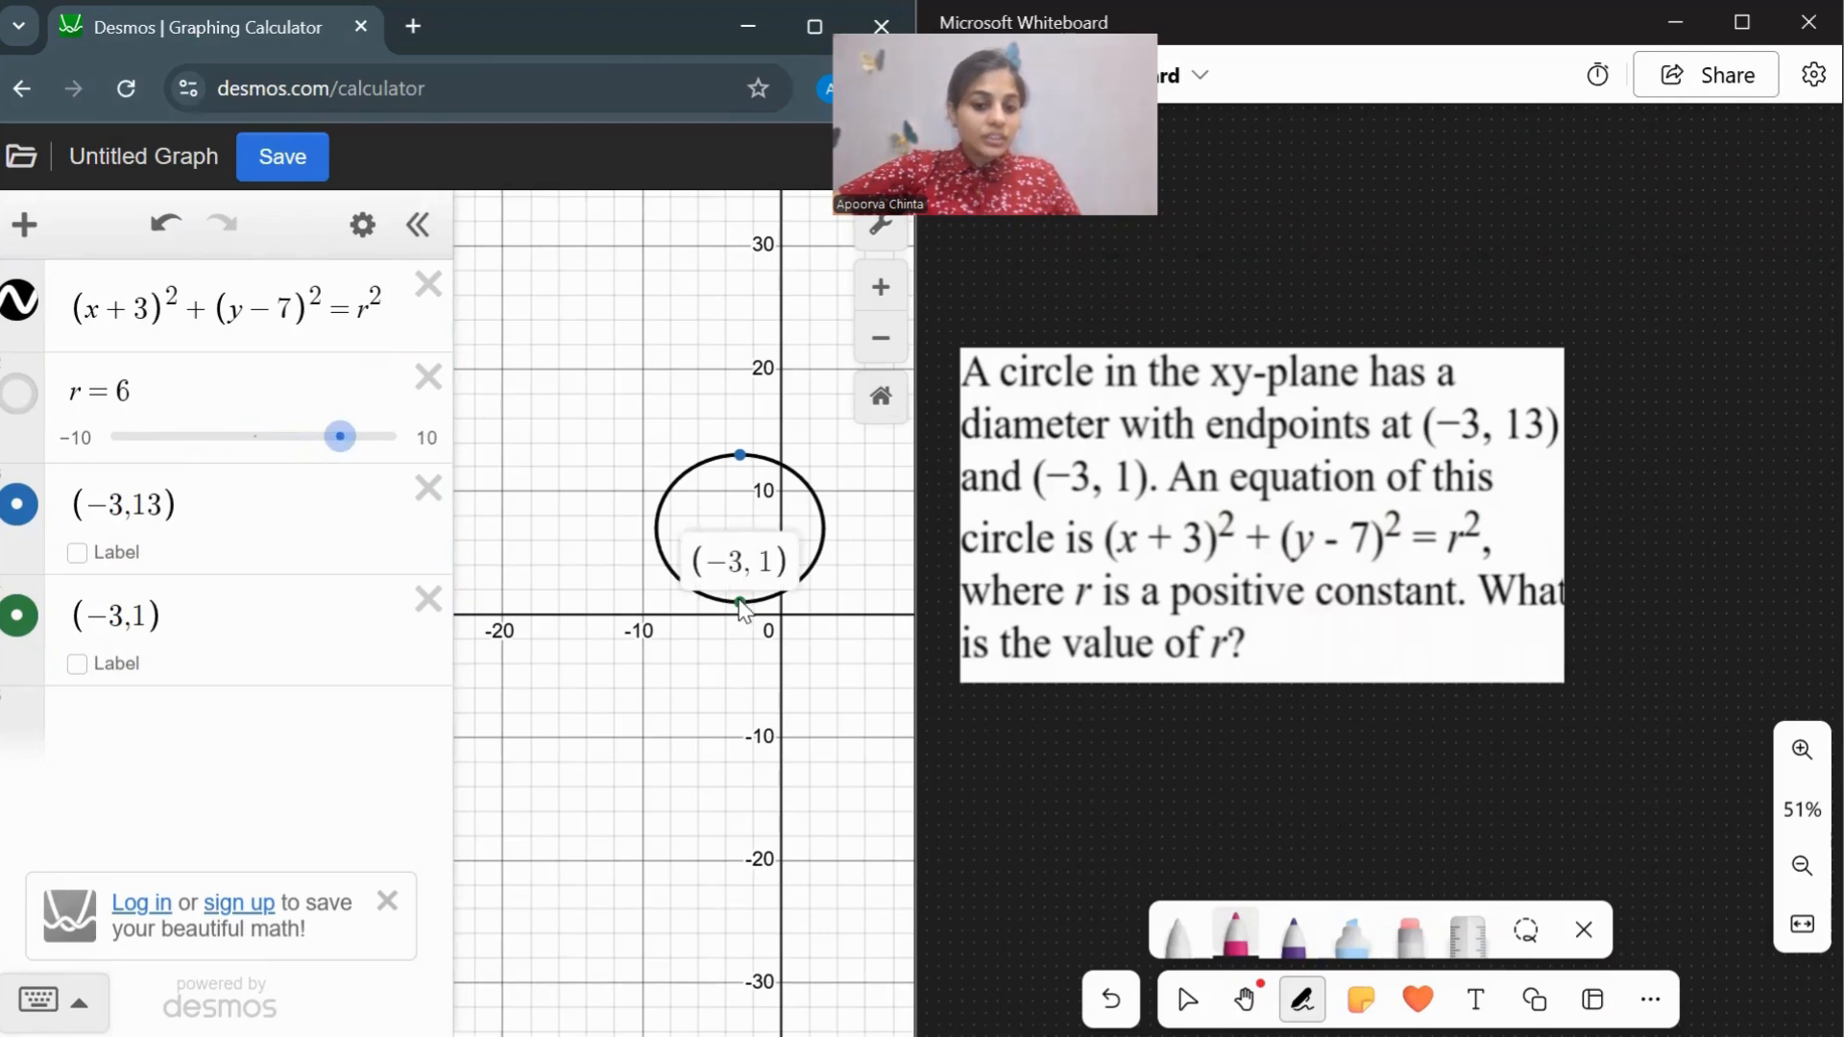
click(738, 459)
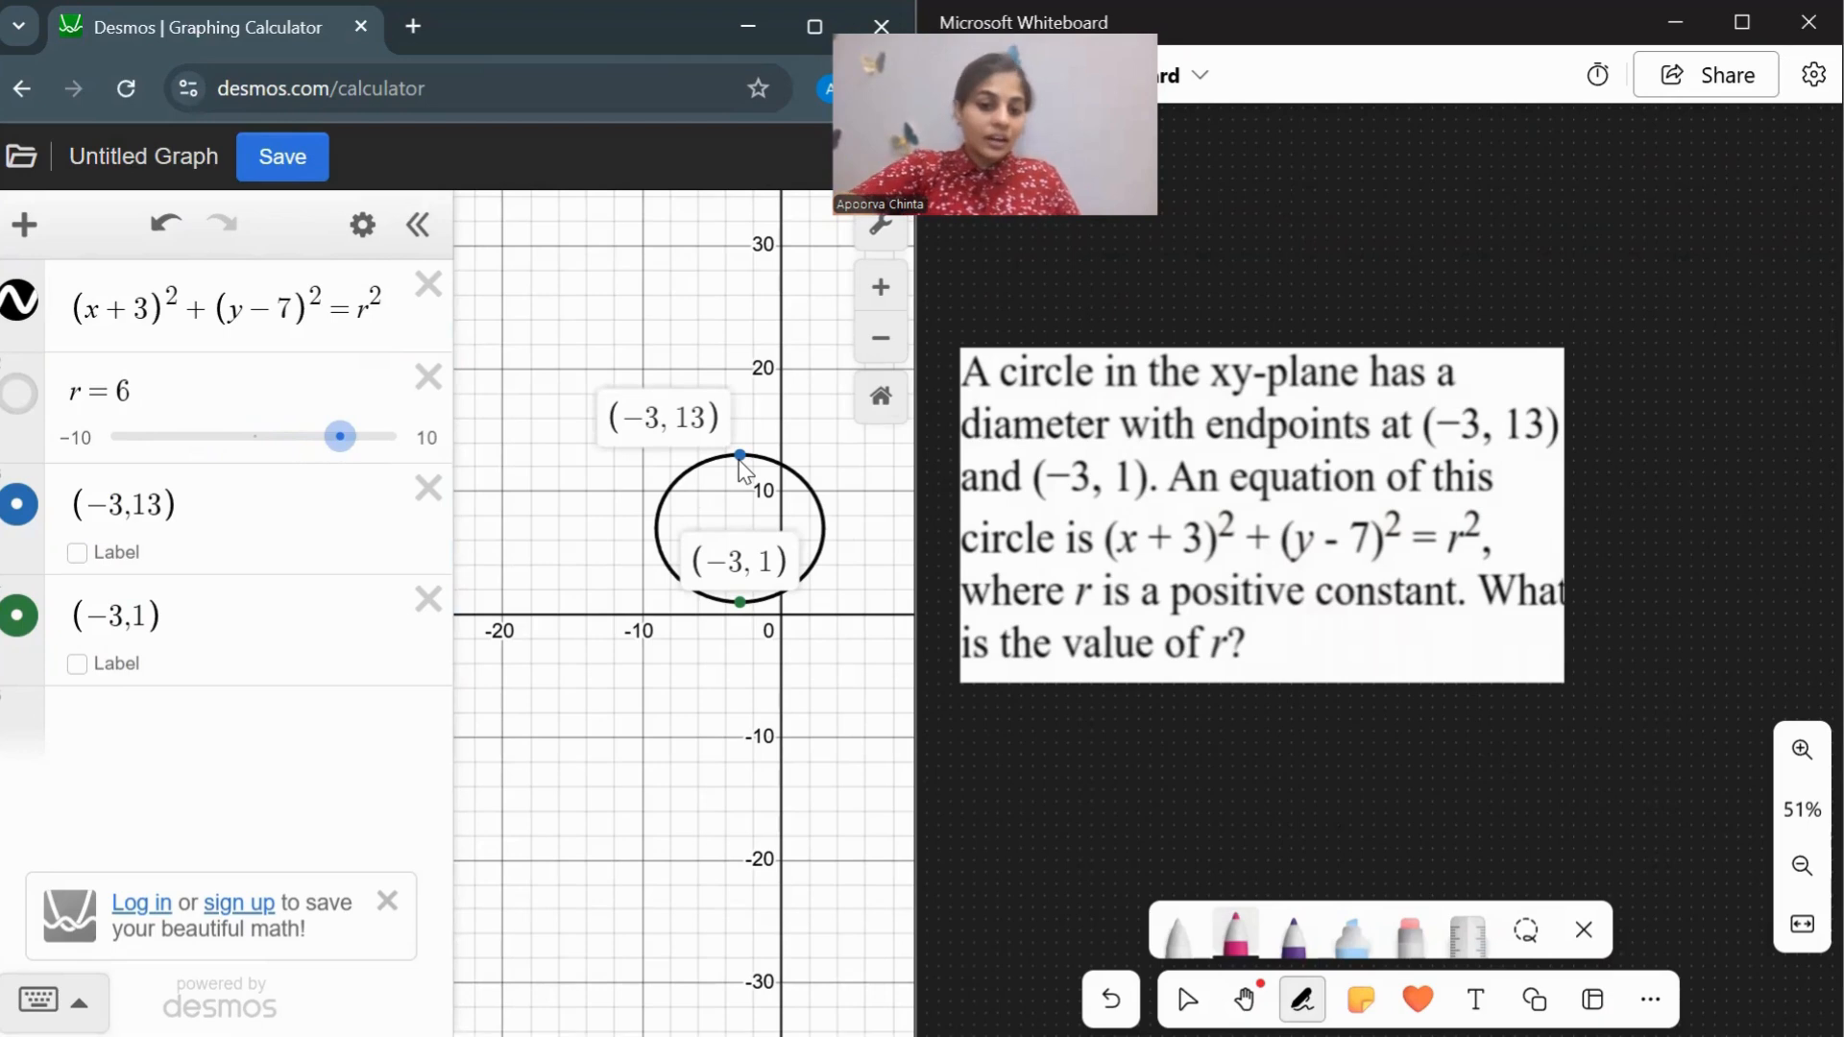
scroll(740, 461, up, 5)
scroll(740, 461, down, 3)
scroll(737, 461, right, 1)
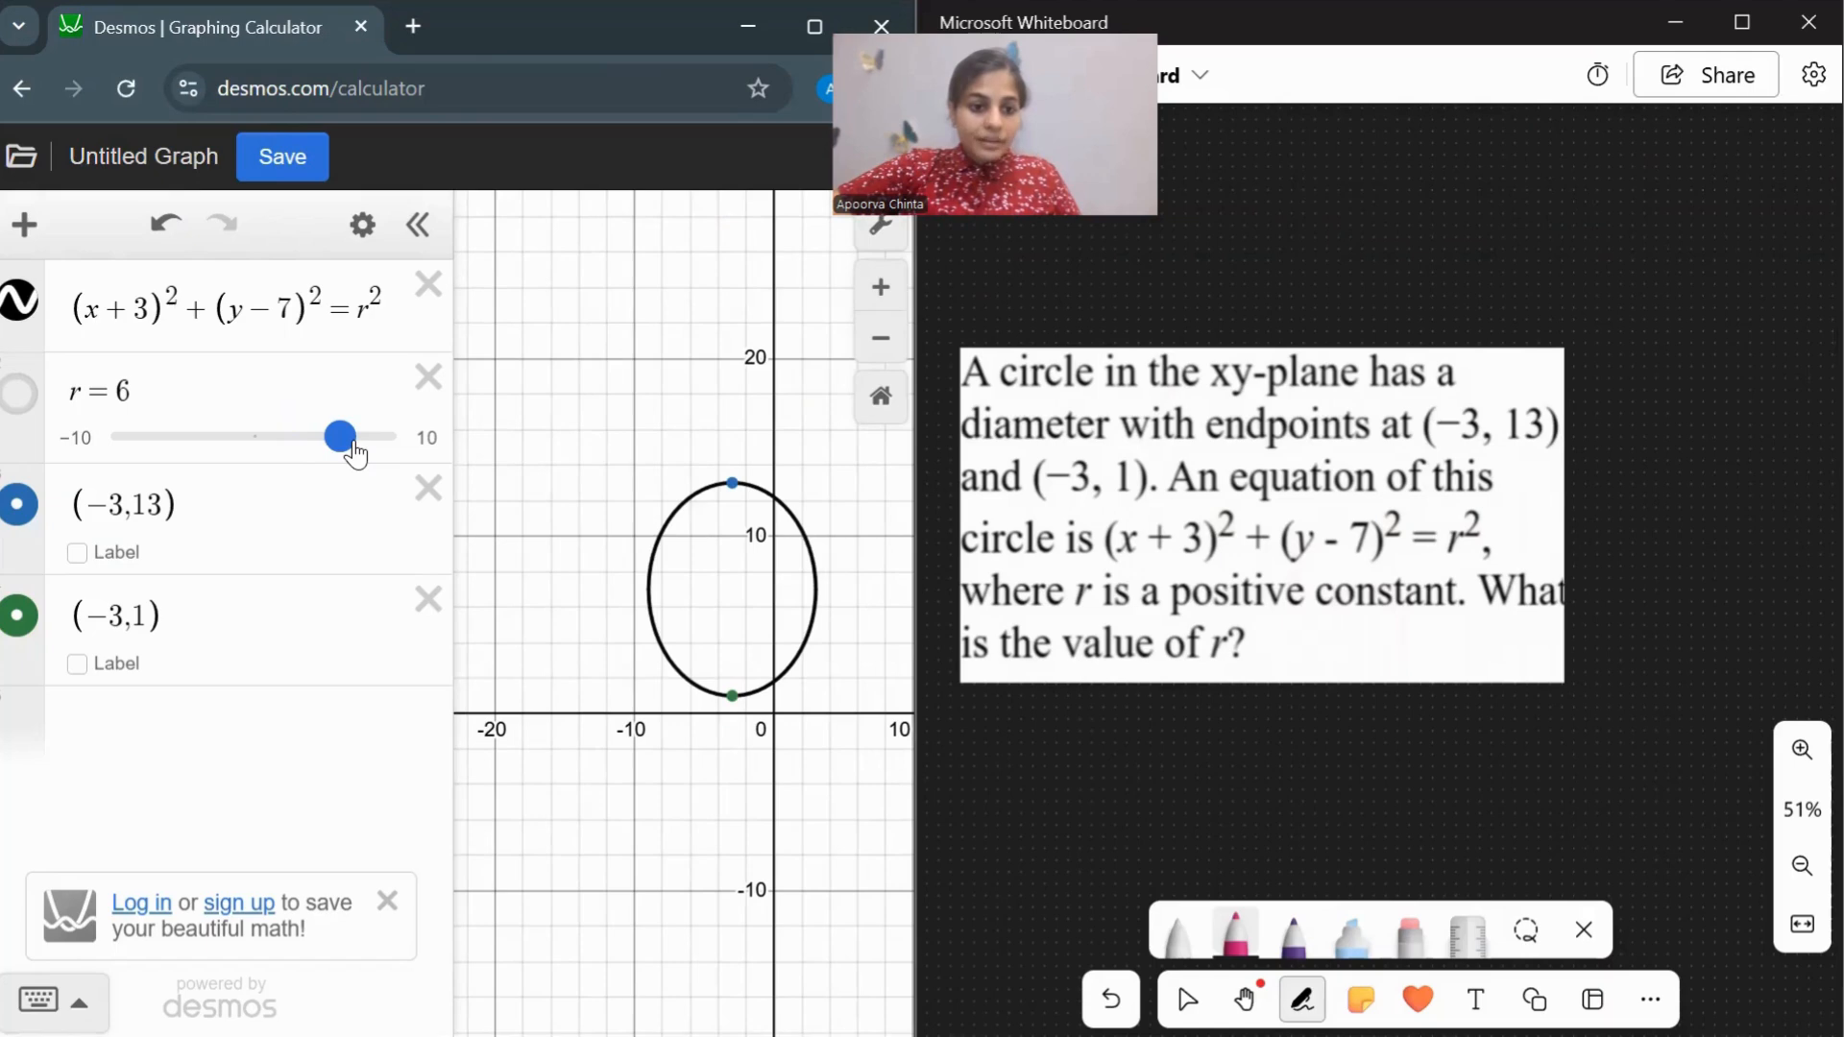
mouse_move(355, 451)
mouse_down()
mouse_move(341, 456)
mouse_move(356, 451)
mouse_up()
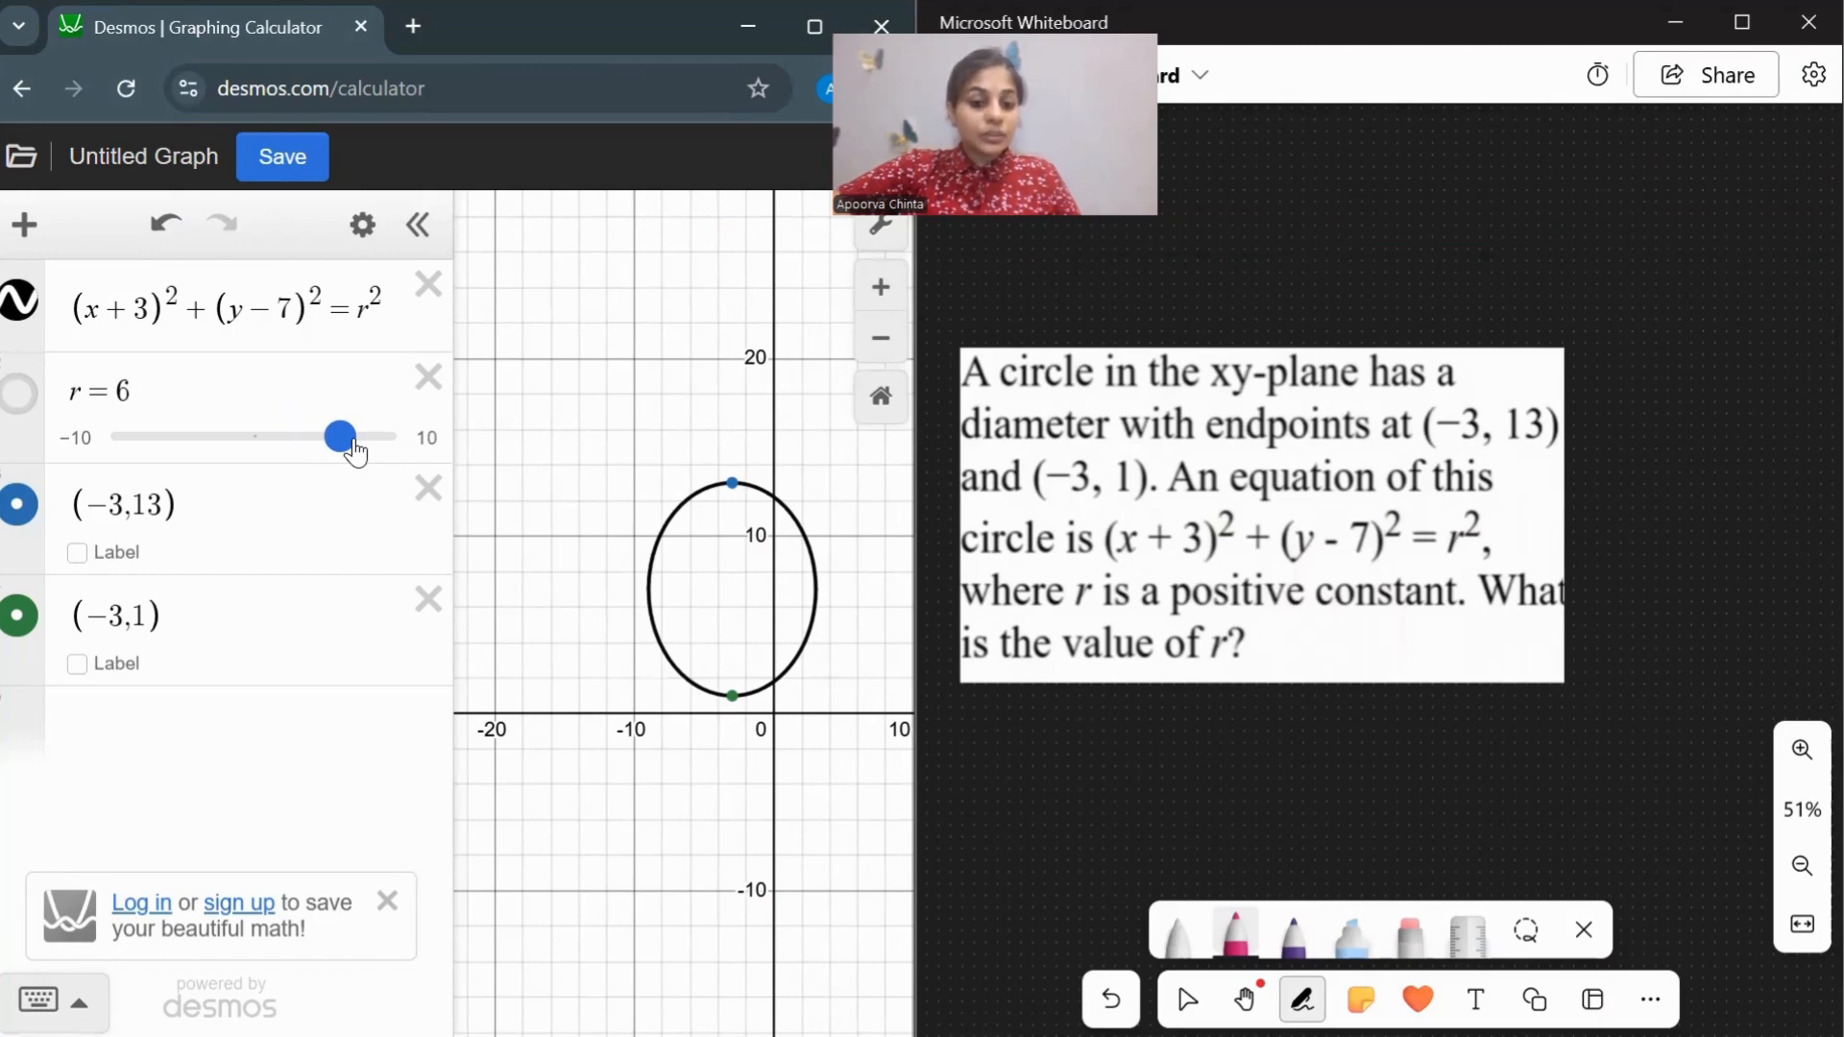
Graph a second circle, (x + 3)² + (y − 7)² = 36, on a new line below the endpoints.
click(255, 725)
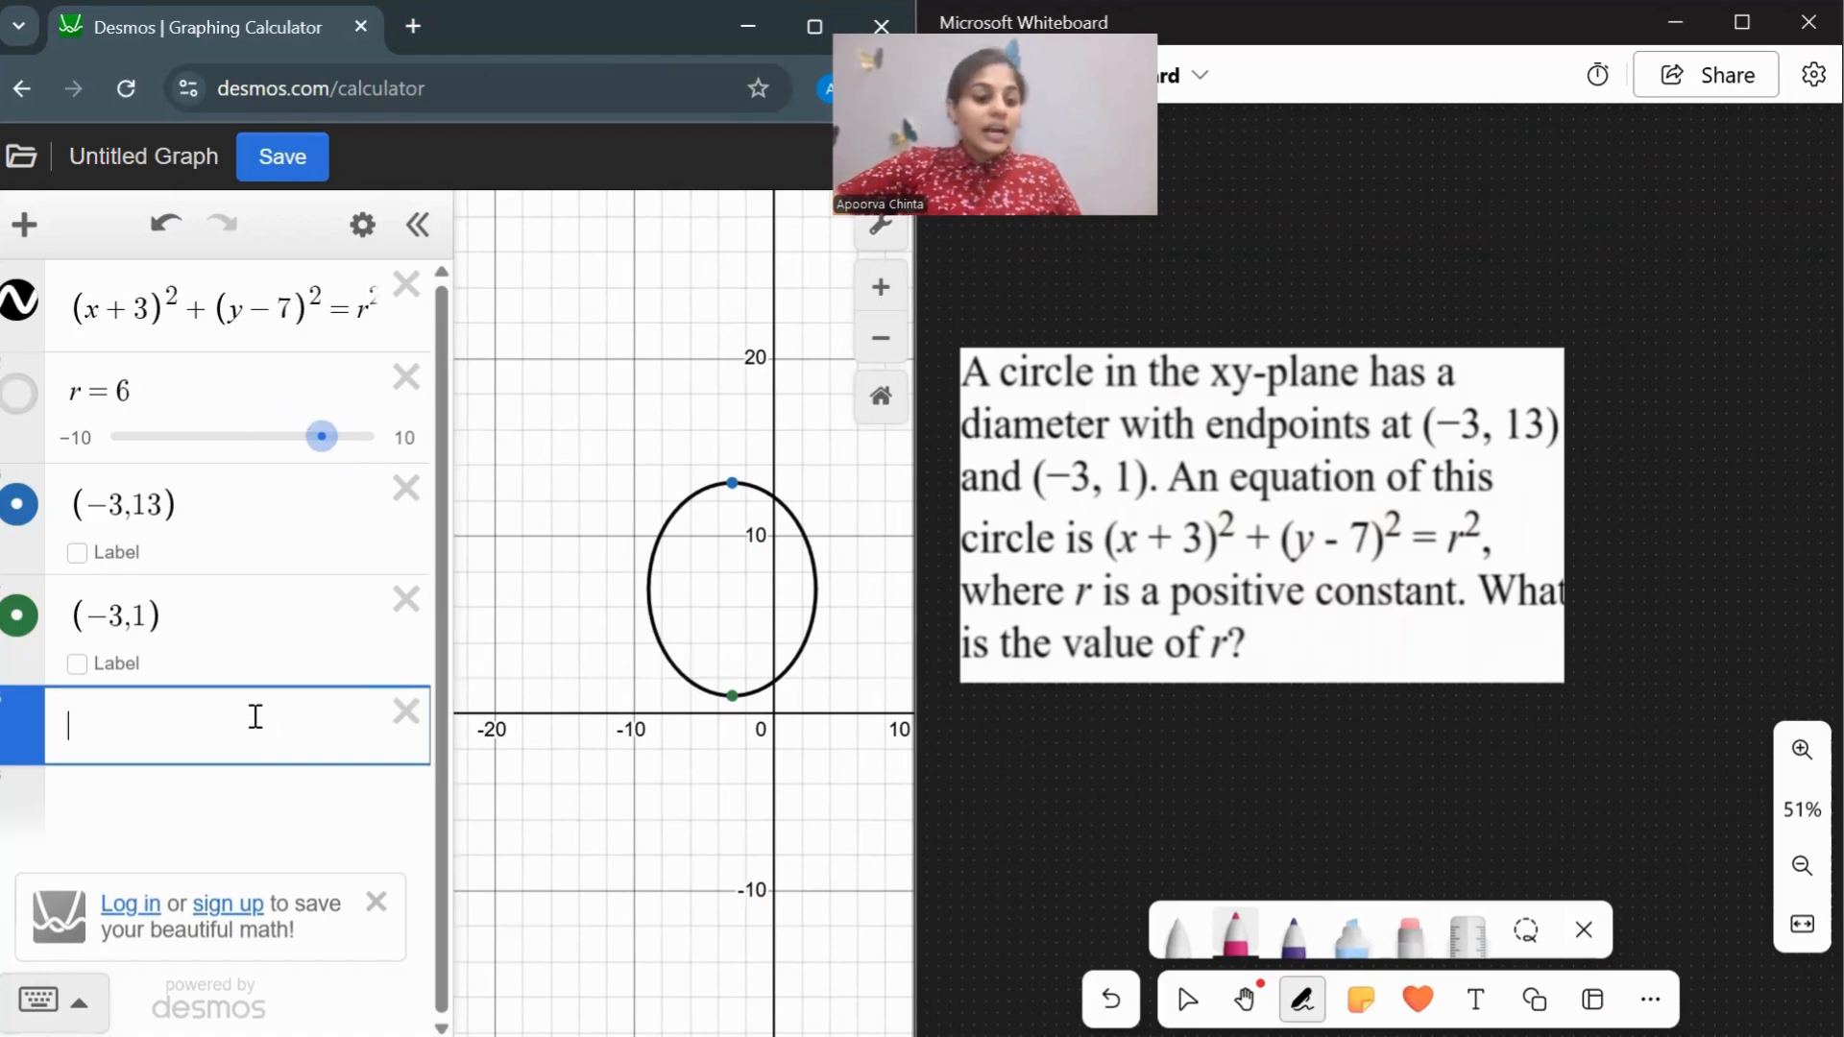
text((x)
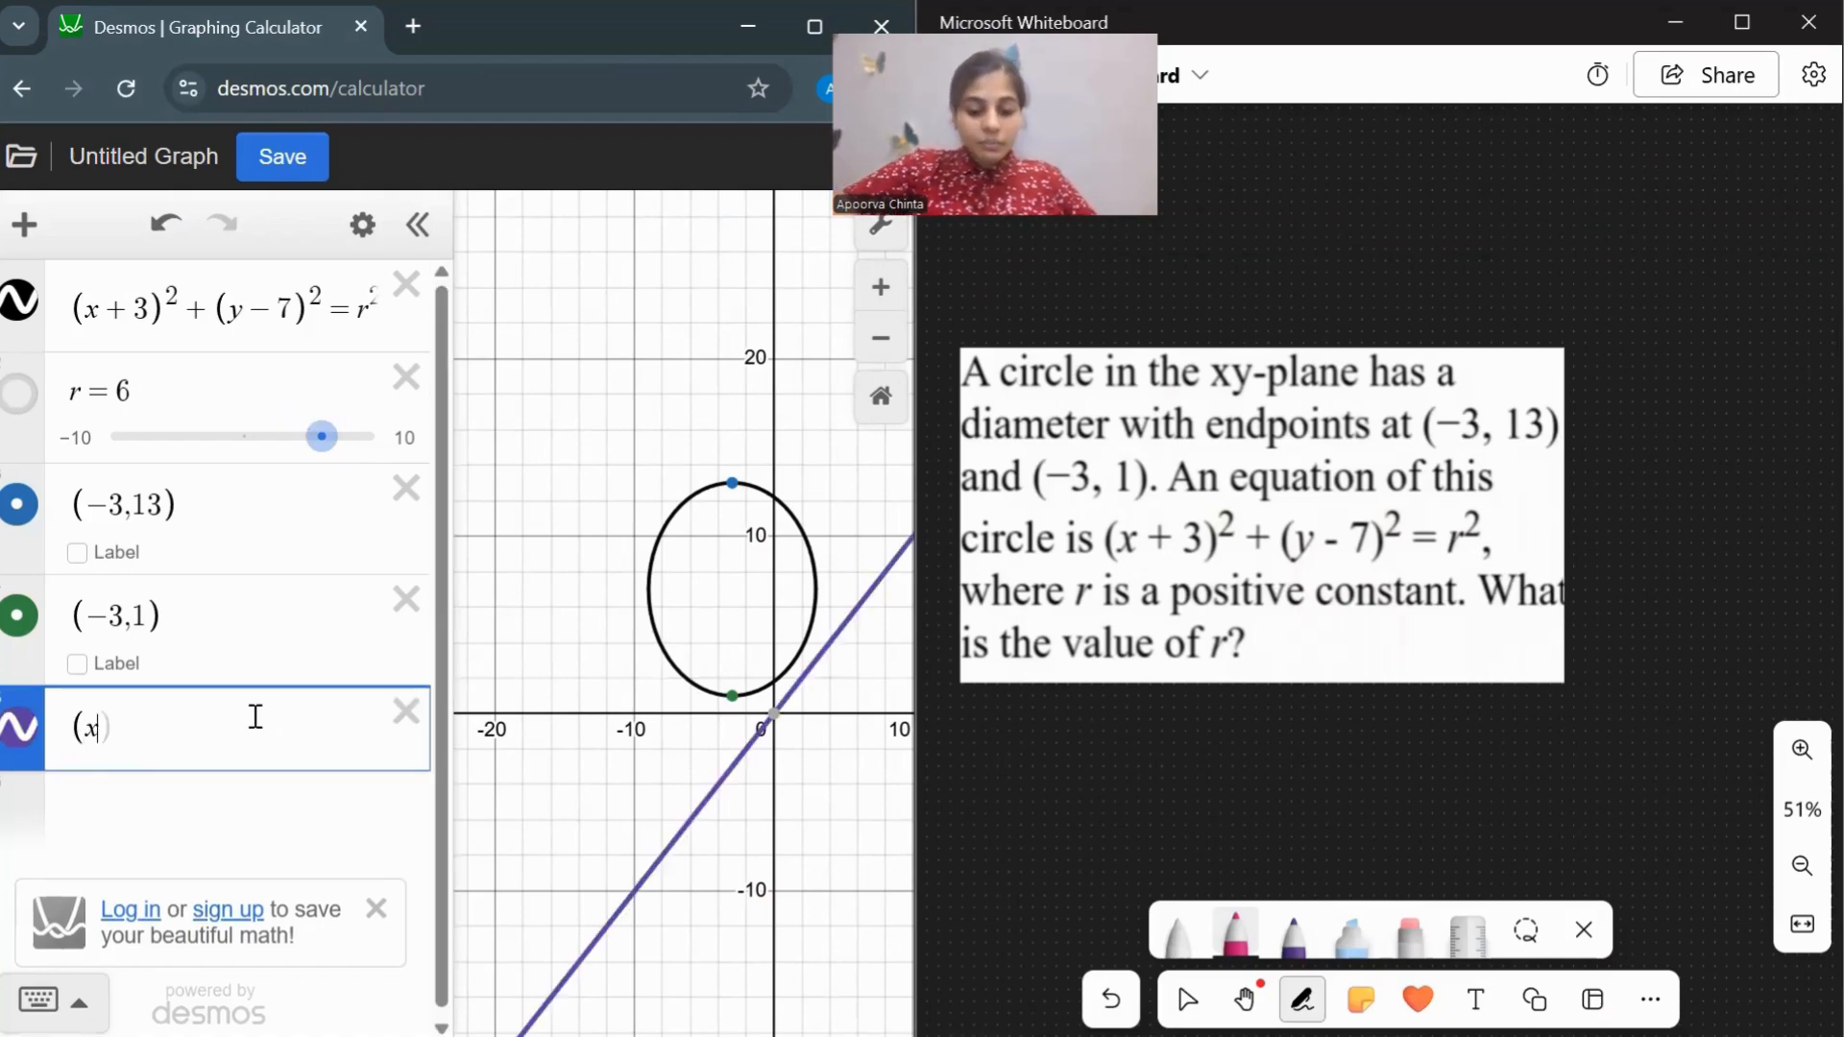
text(+3)^2)
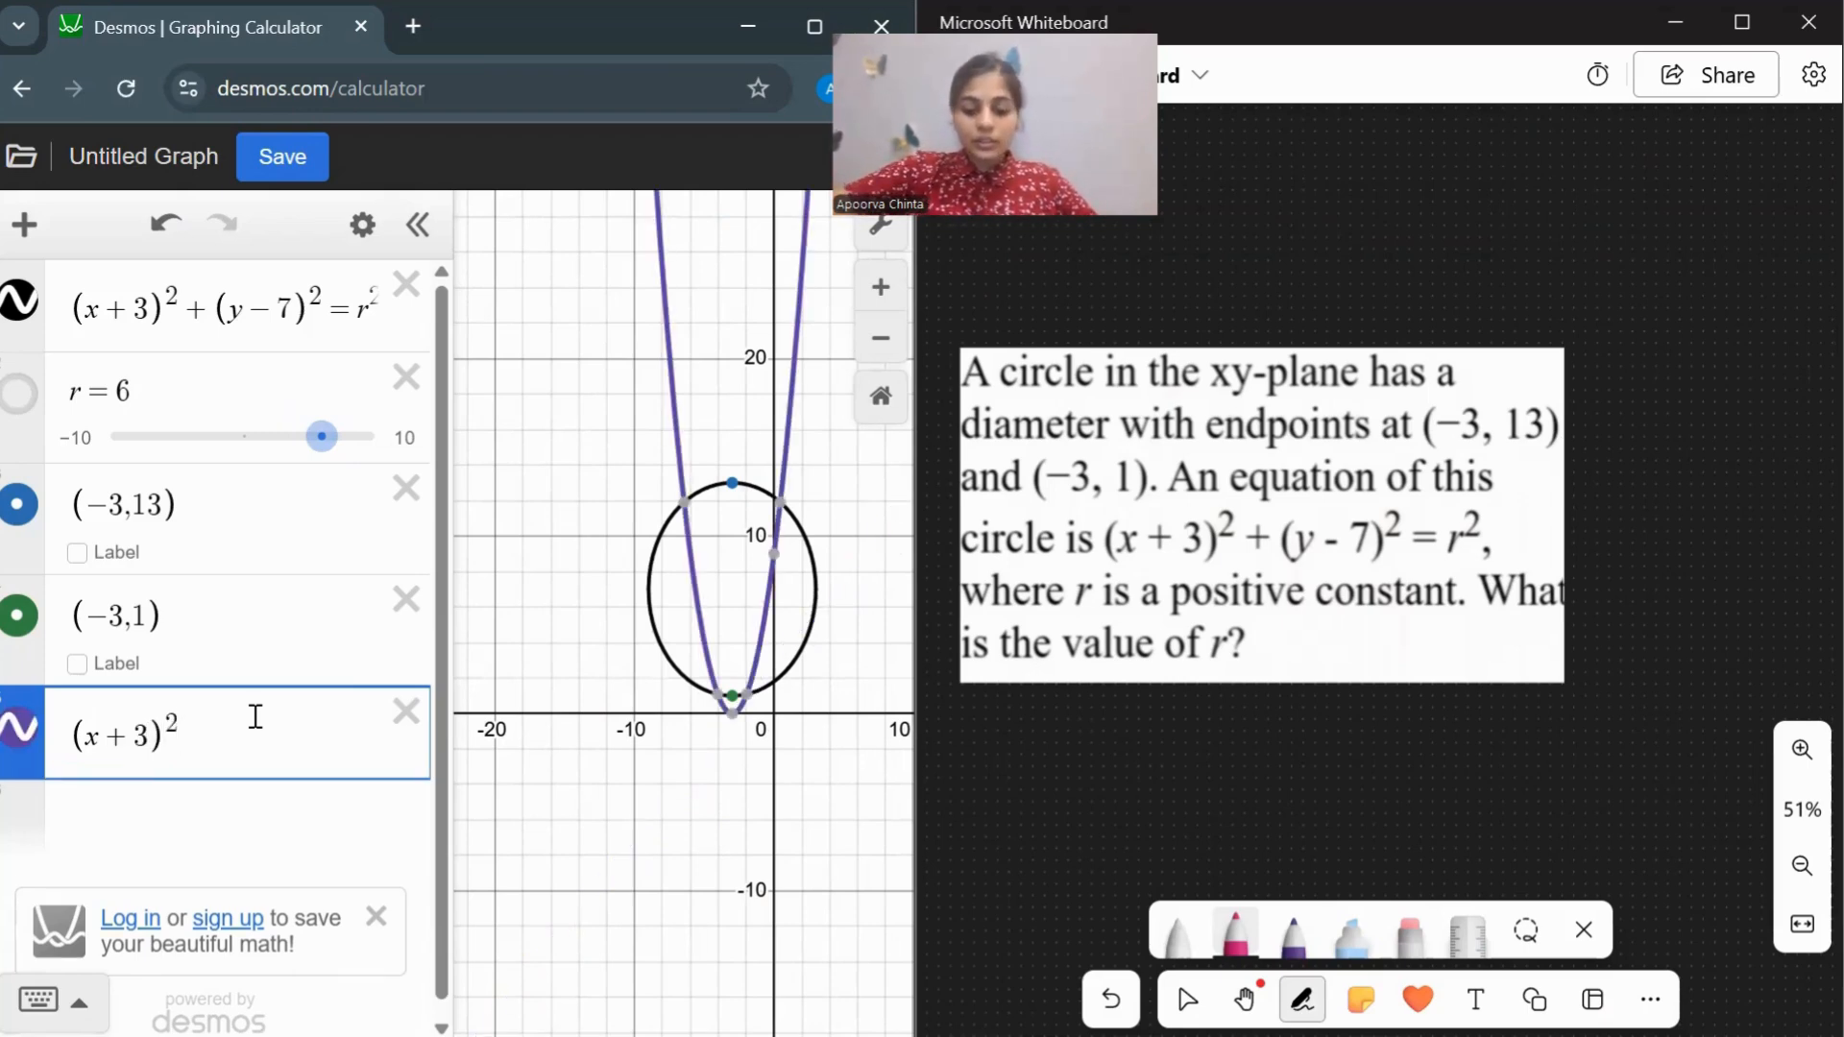
text(+(y)
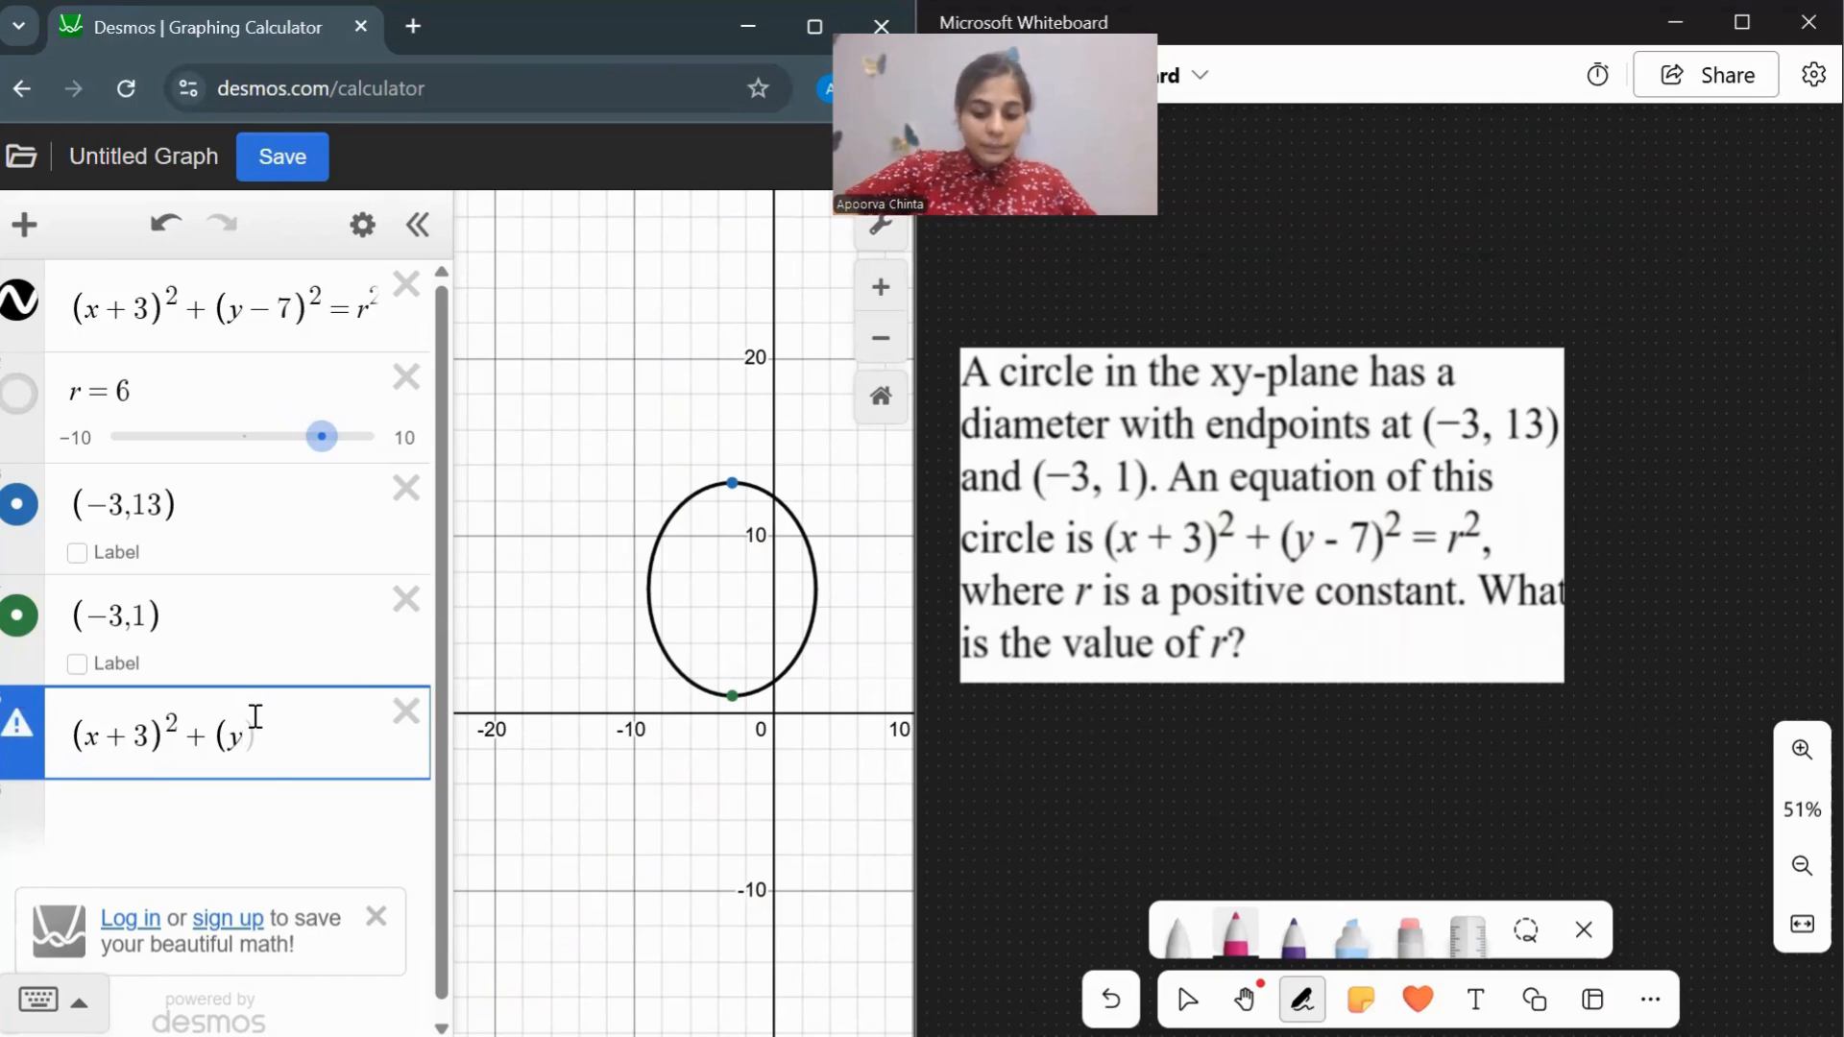
text(-7)
text(^2)
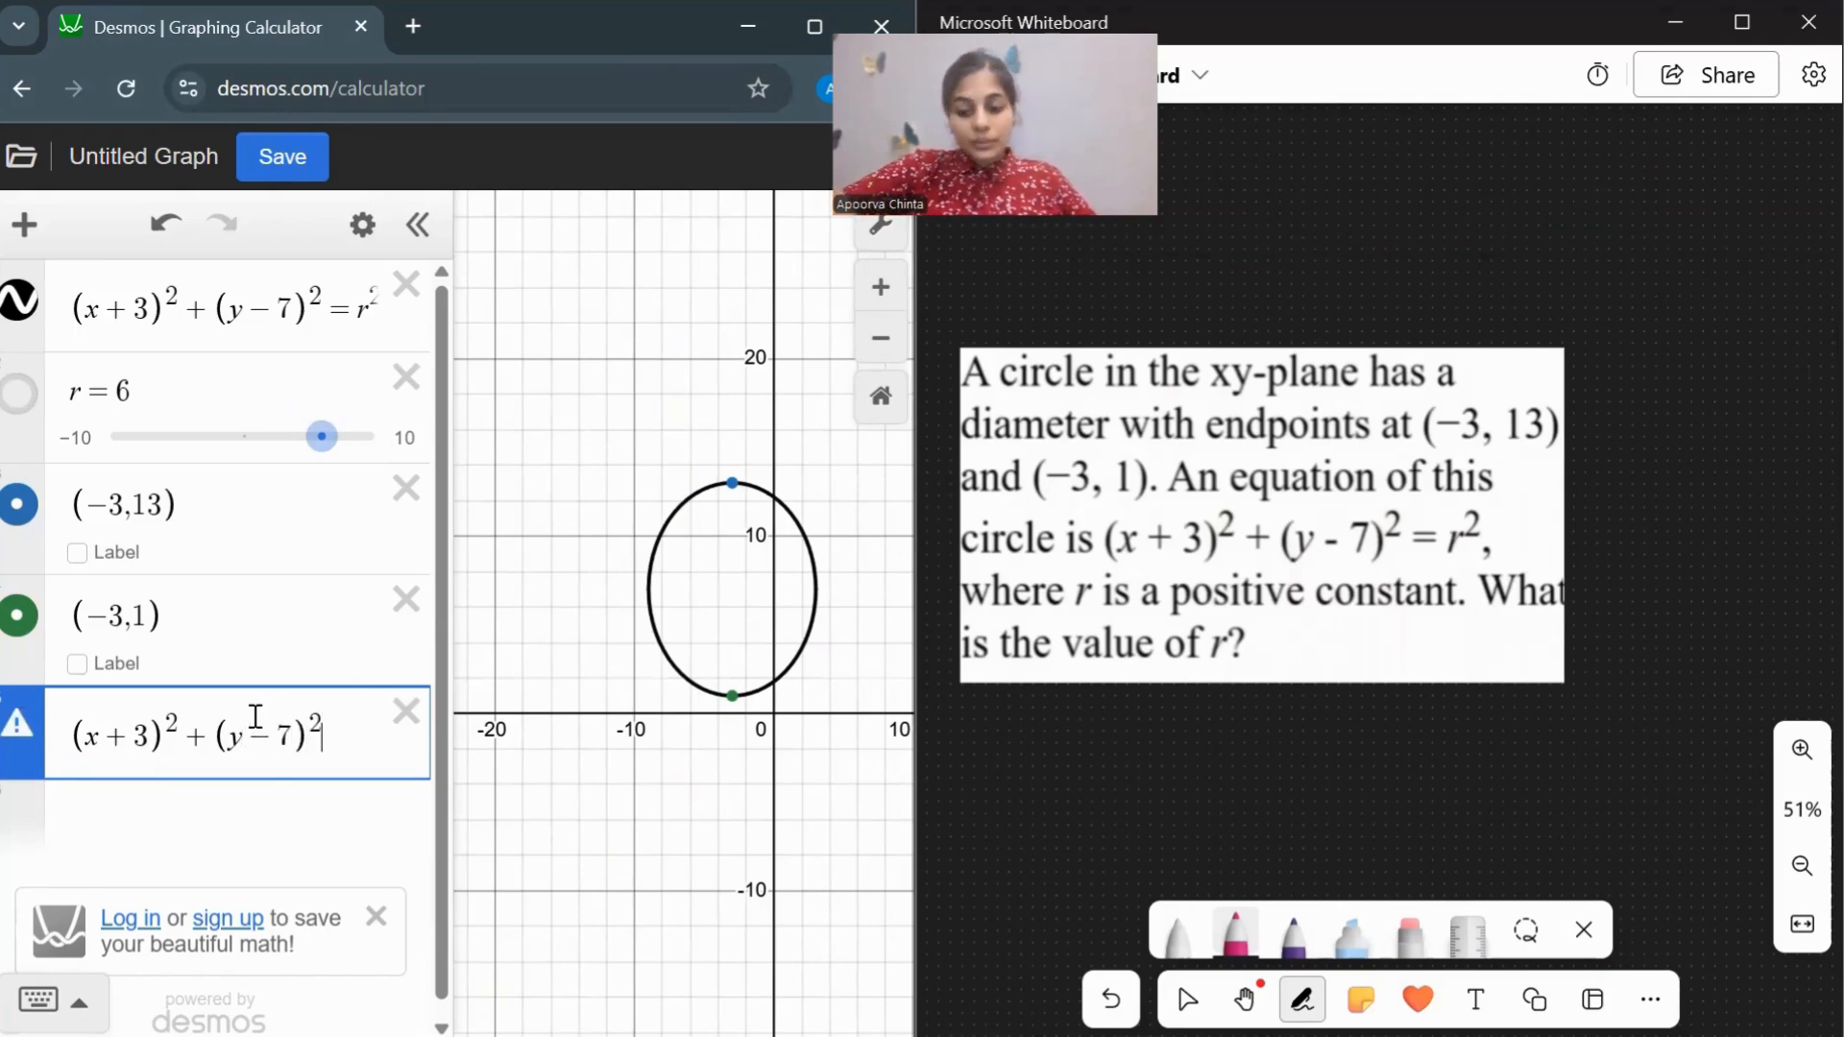
text(=36)
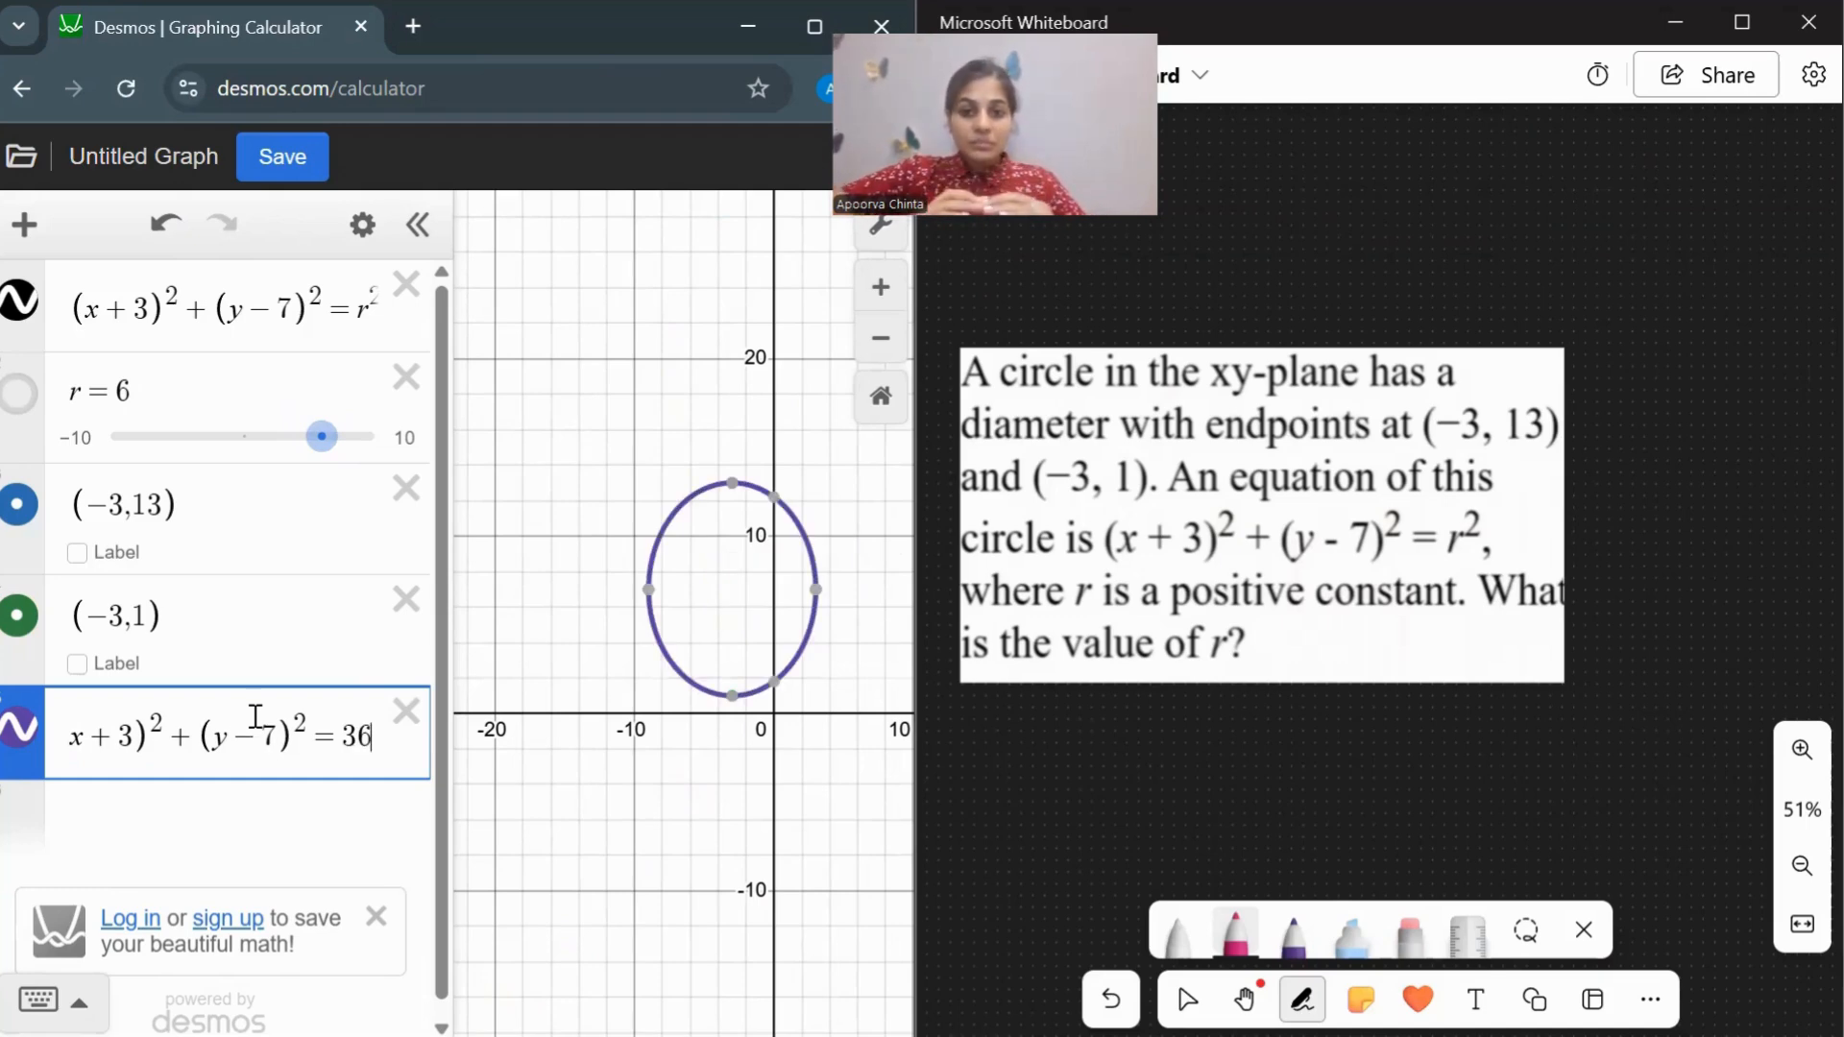
Change the second circle's right-hand side to 6.1² and compare its curve closely with the first circle.
key(BackSpace)
key(BackSpace)
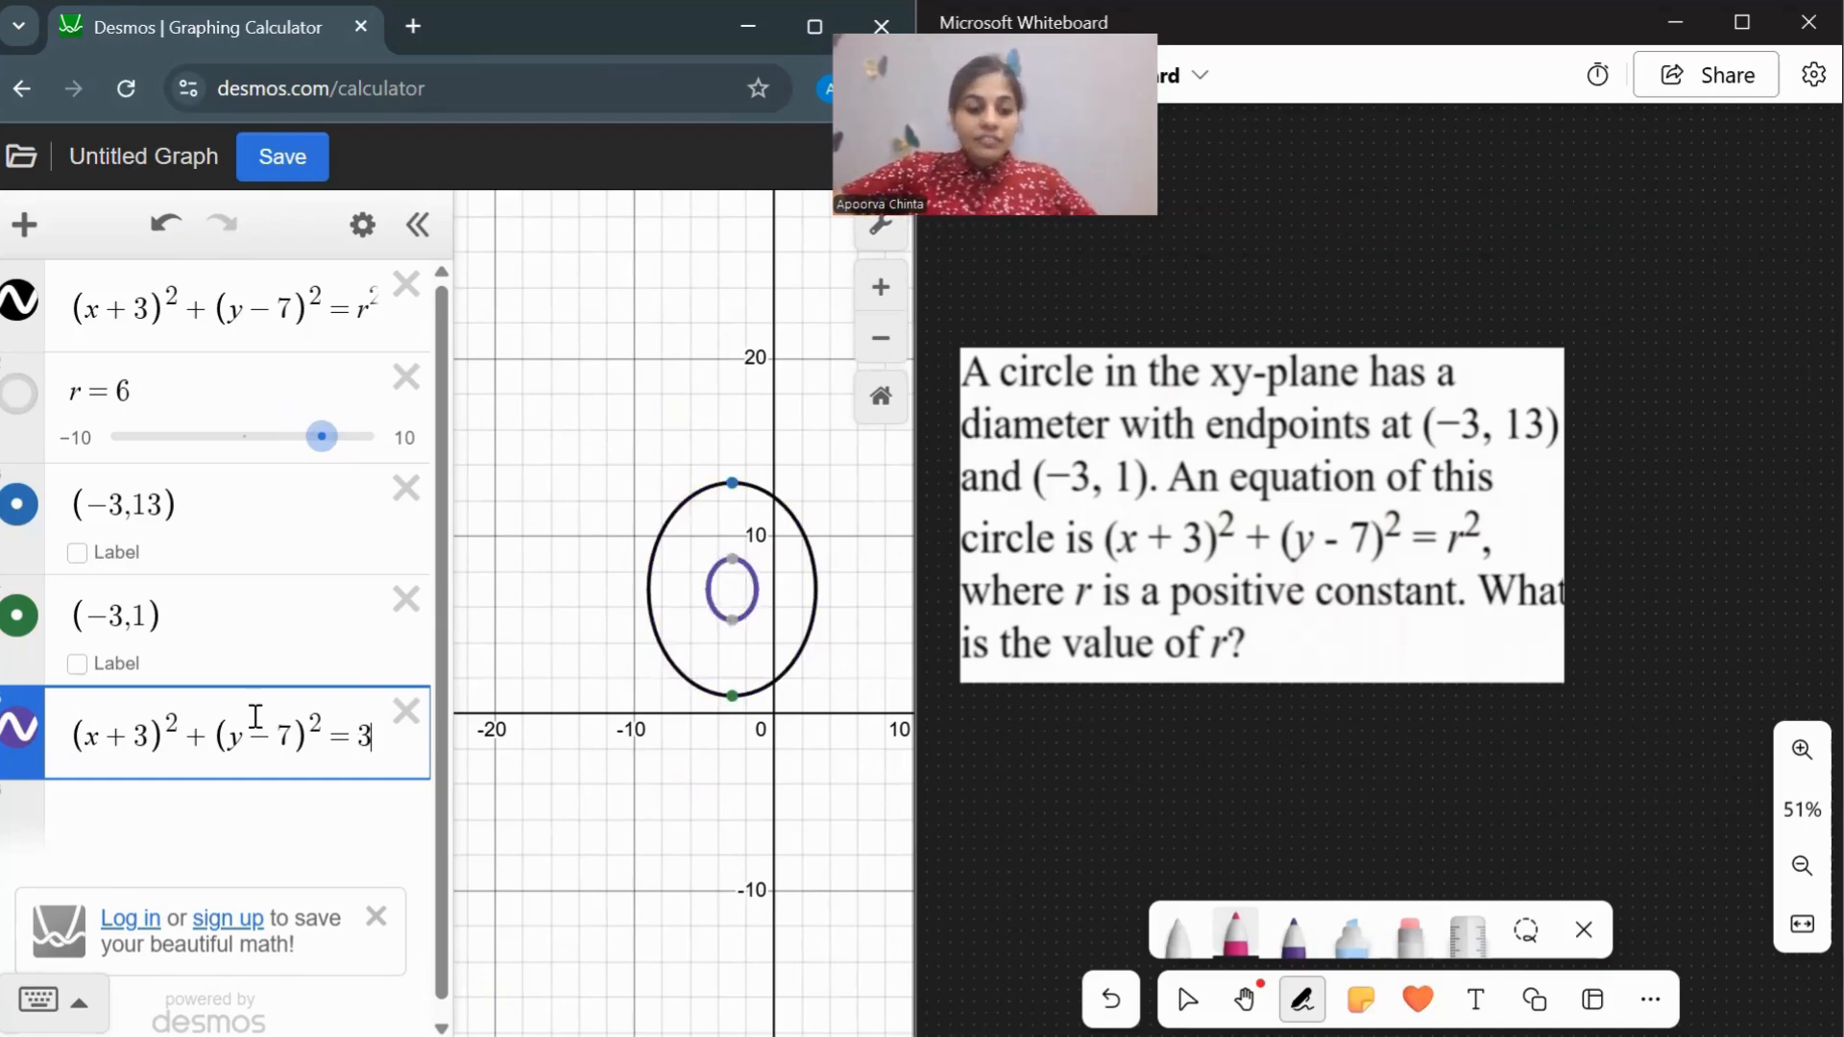
text(6.1)
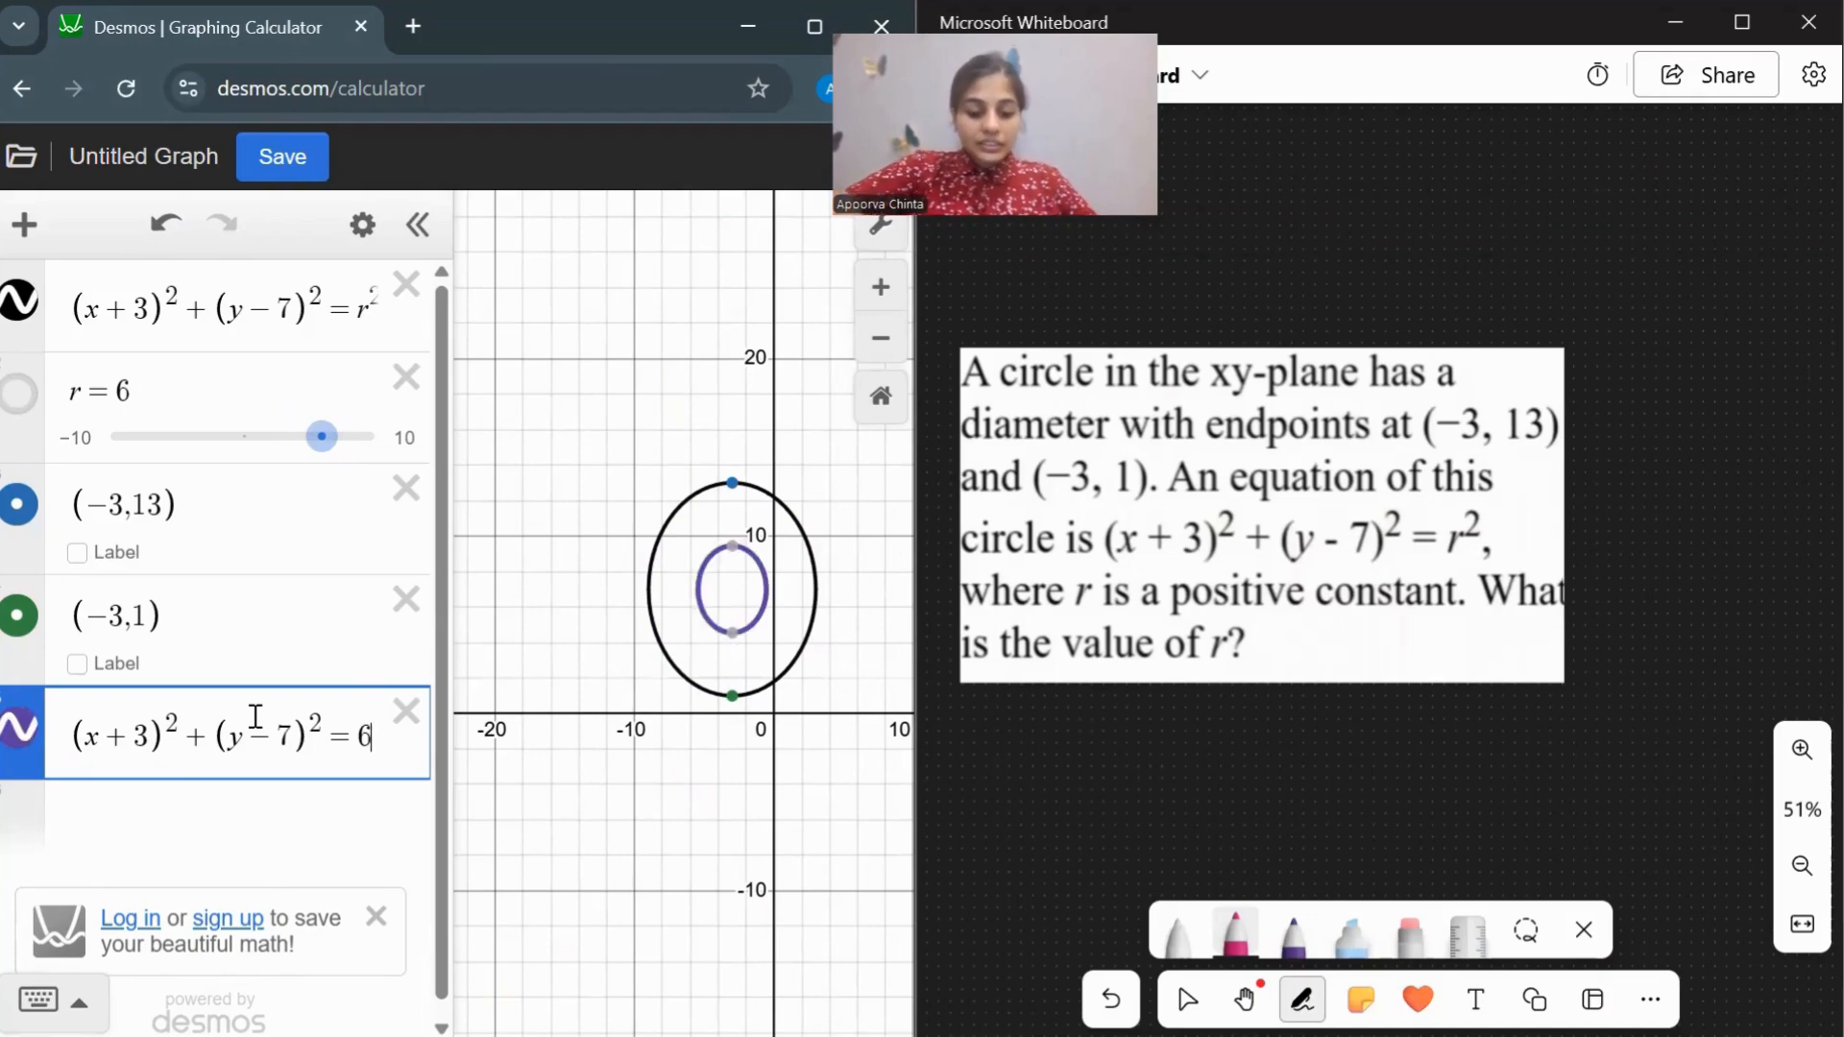
text(^2)
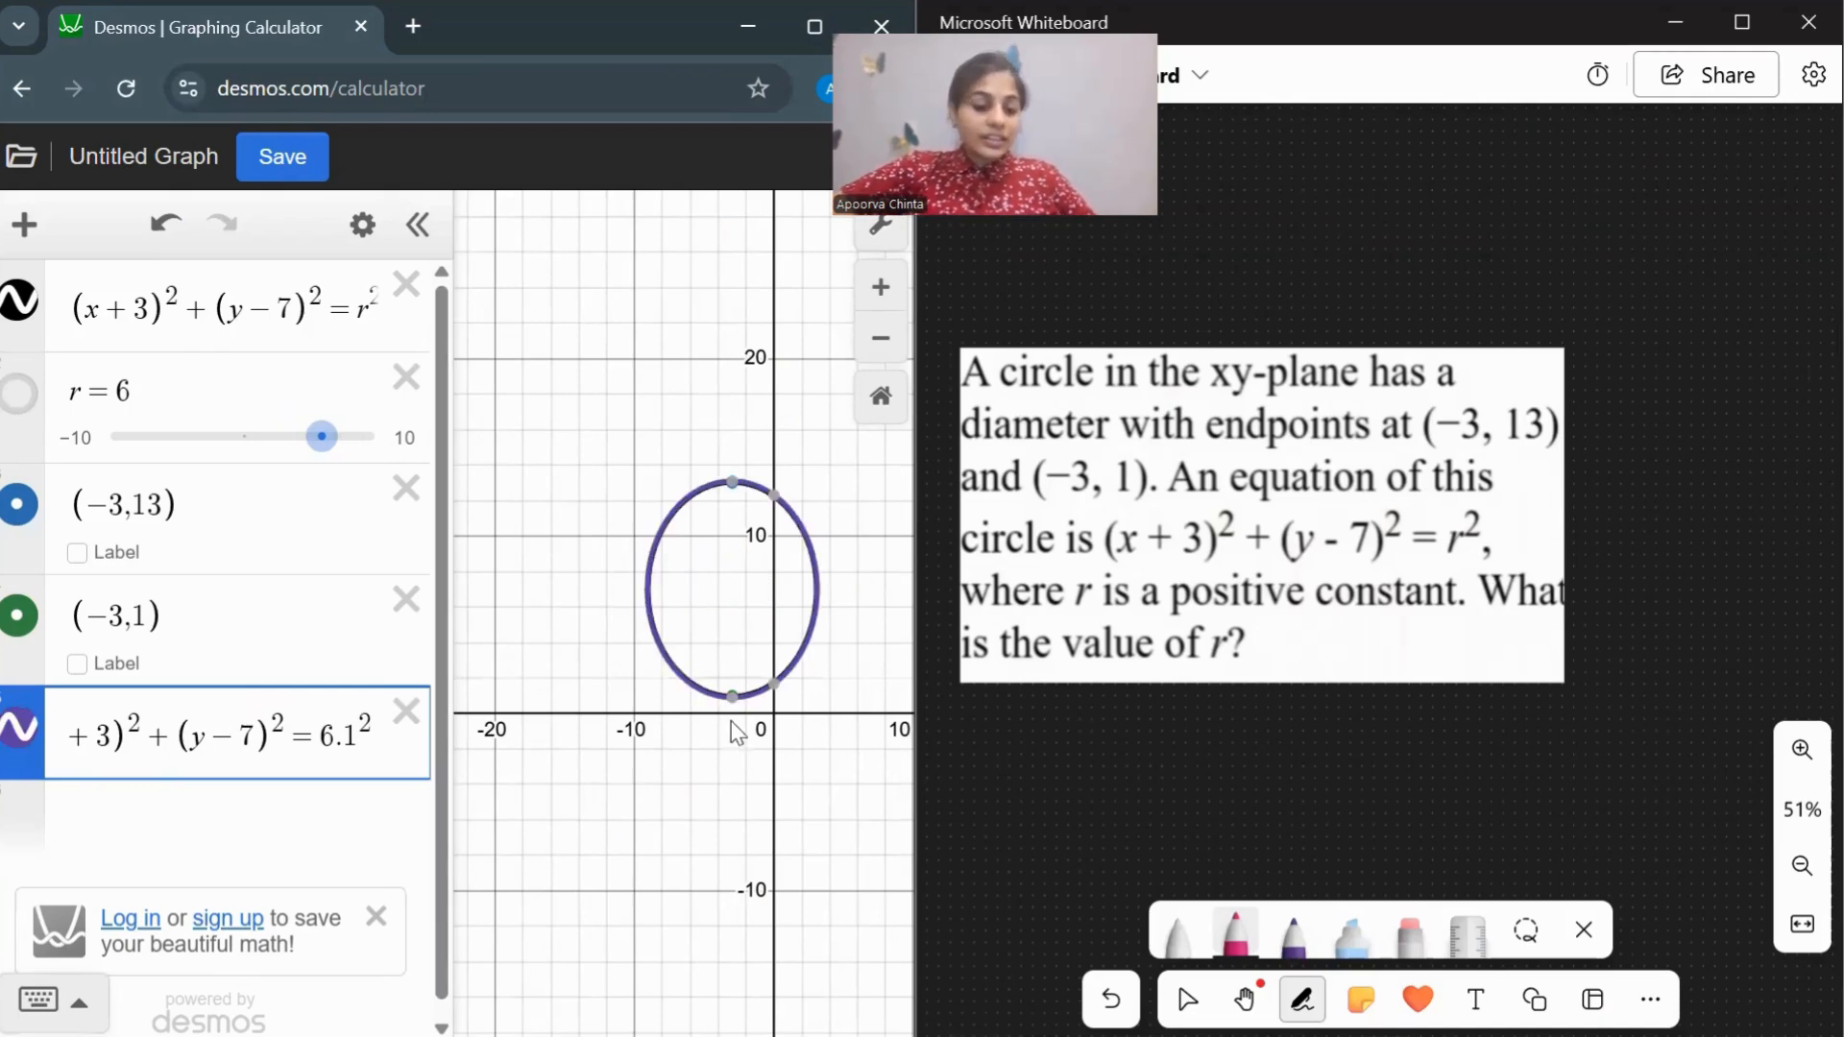
scroll(693, 586, up, 5)
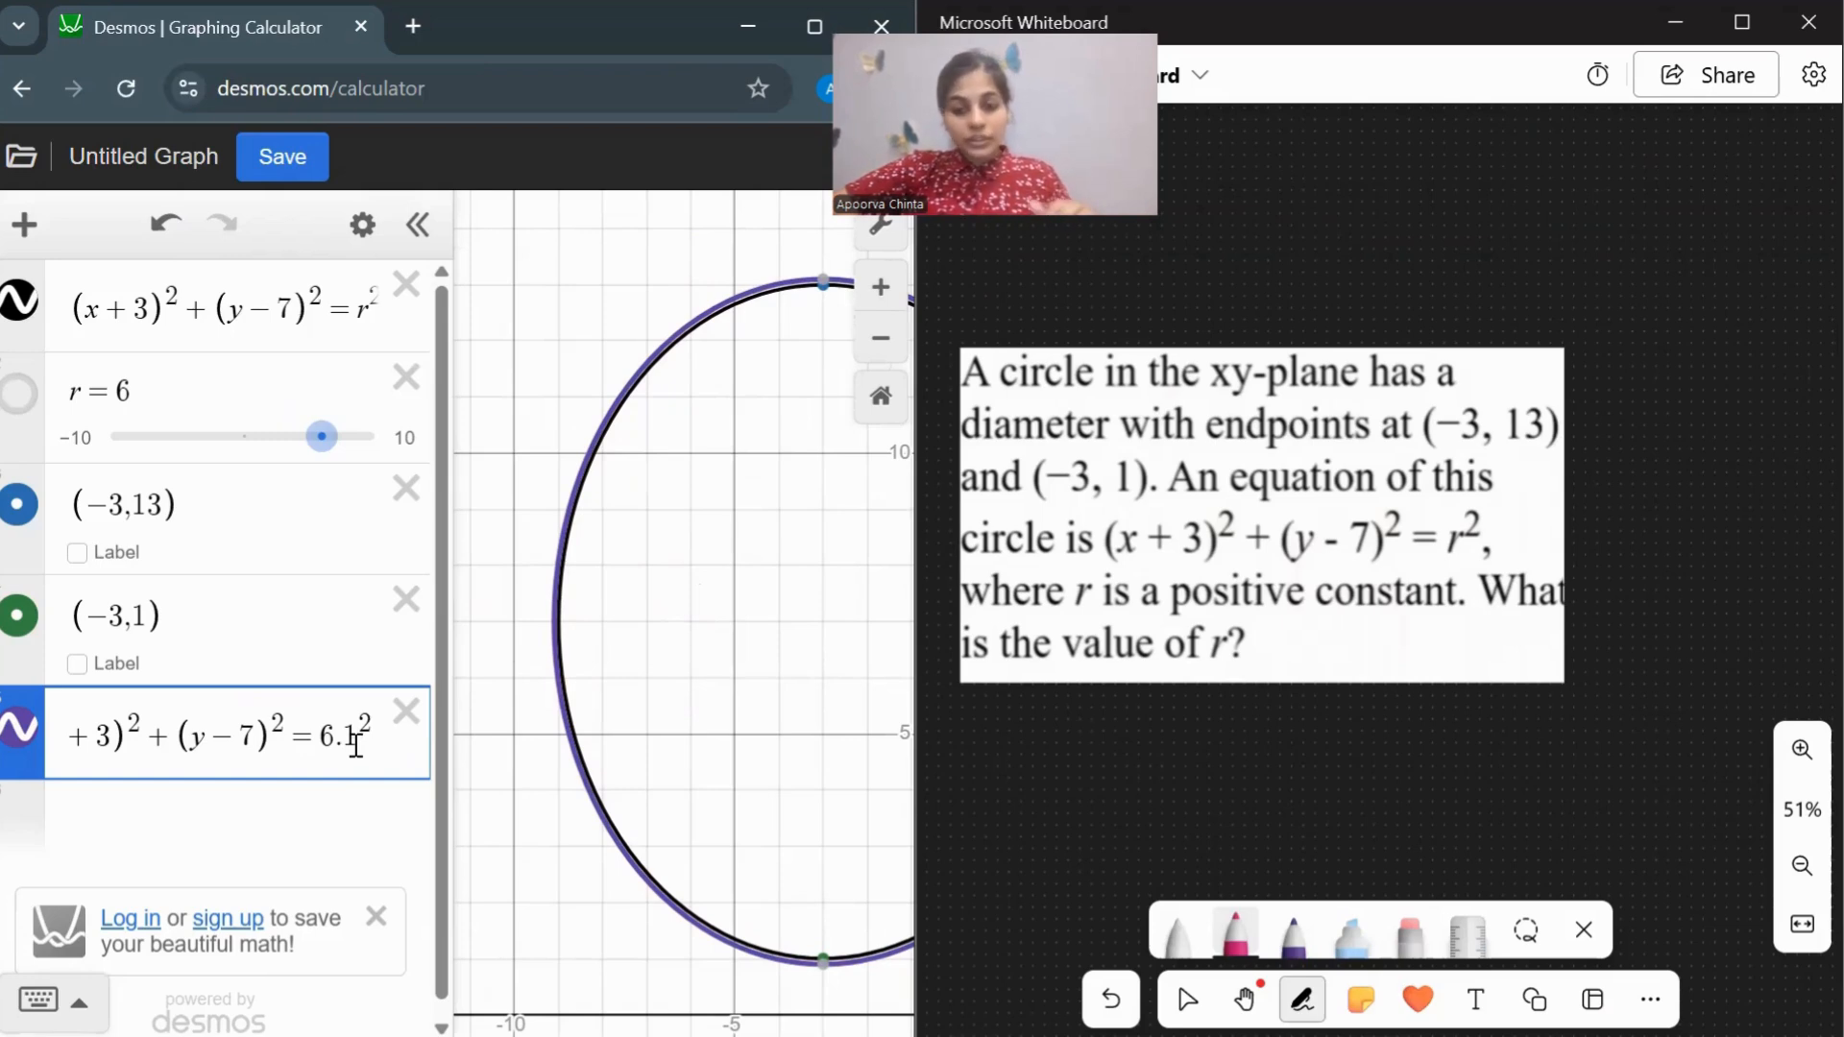
Bring question 10, the mean problem about sea turtle nests, into view on the whiteboard.
click(1187, 1000)
scroll(1328, 749, left, 5)
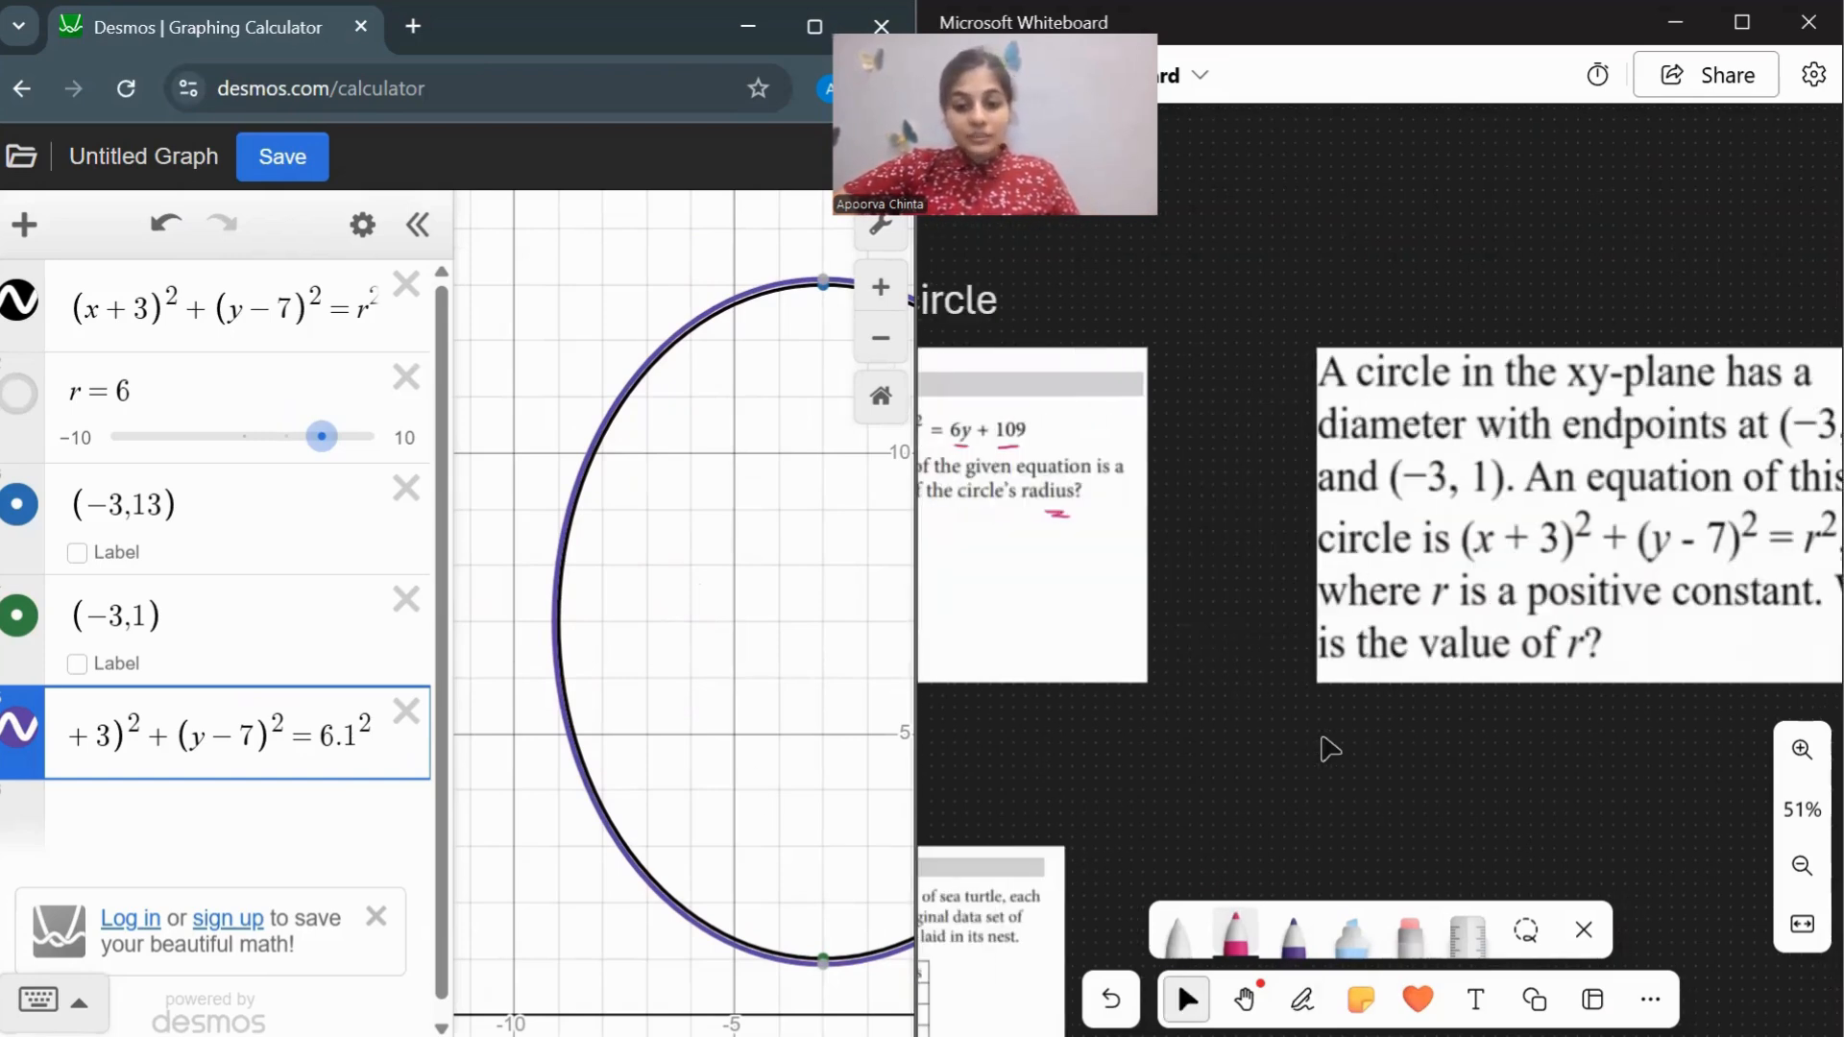
scroll(1328, 749, left, 5)
scroll(1320, 729, down, 3)
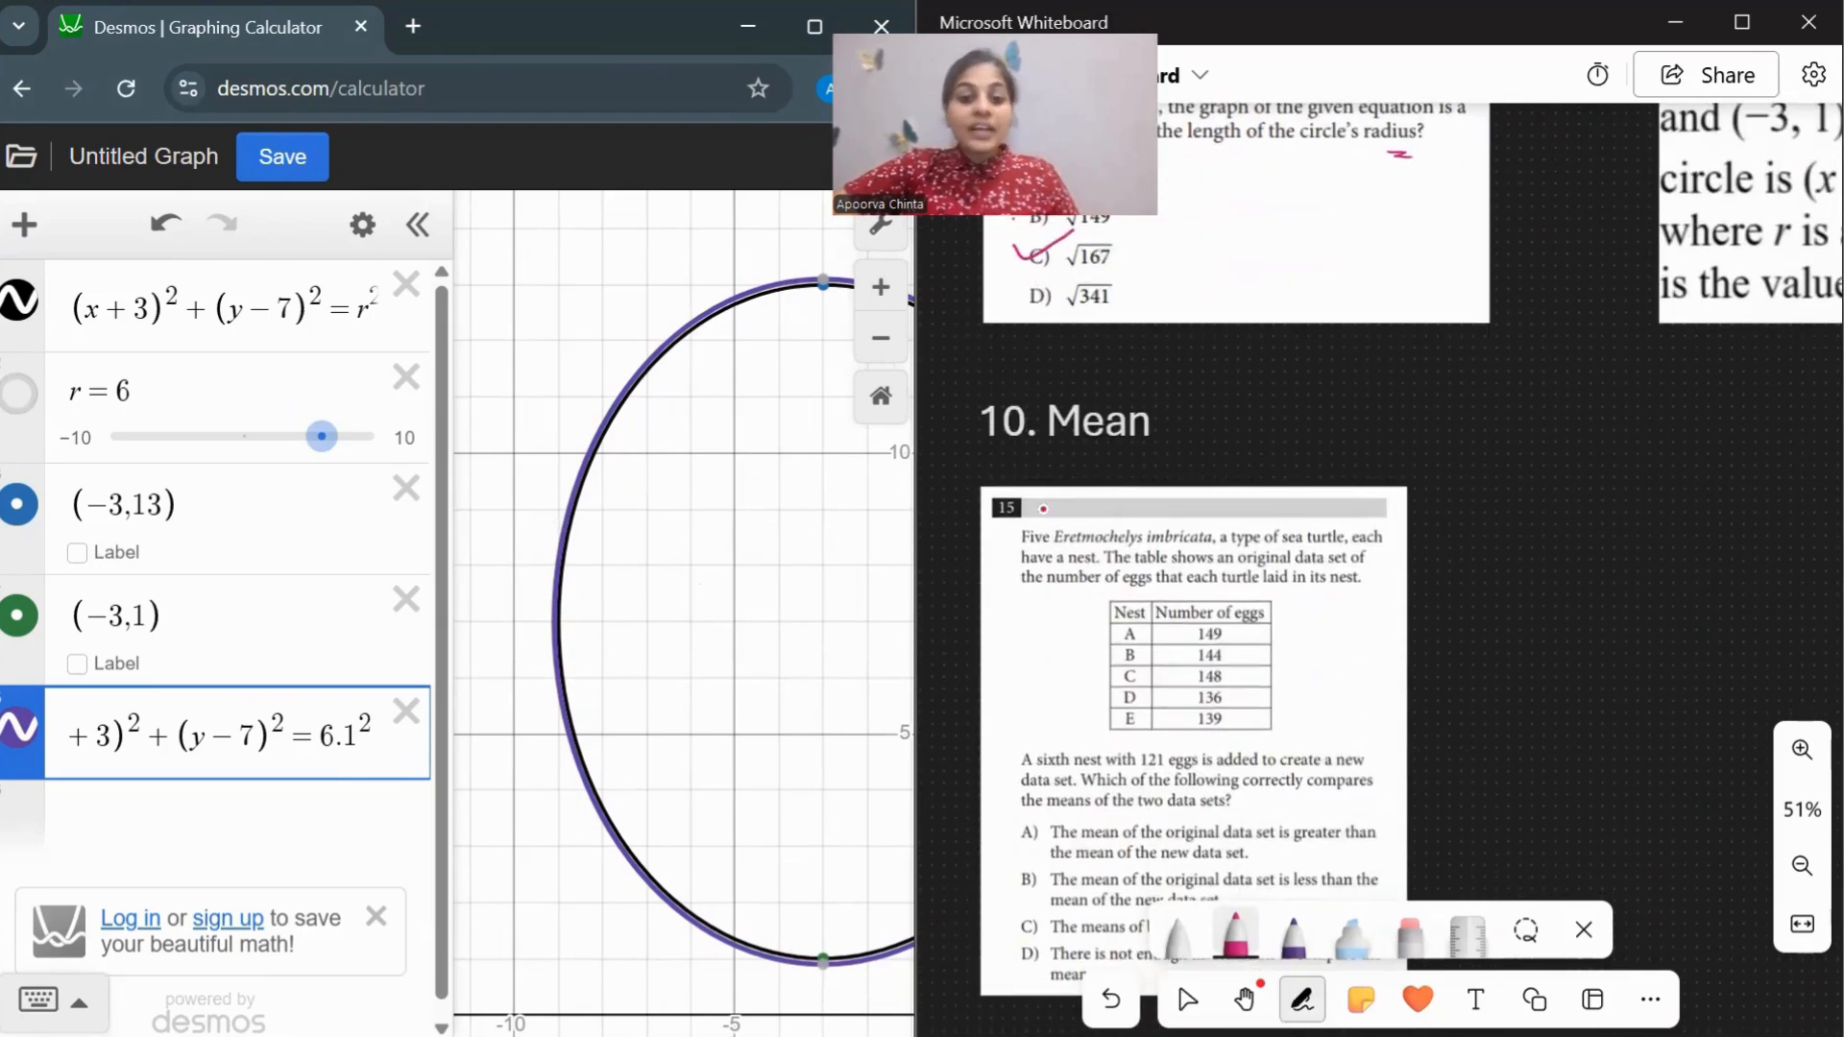
scroll(1277, 569, down, 1)
scroll(1276, 569, down, 1)
click(1562, 611)
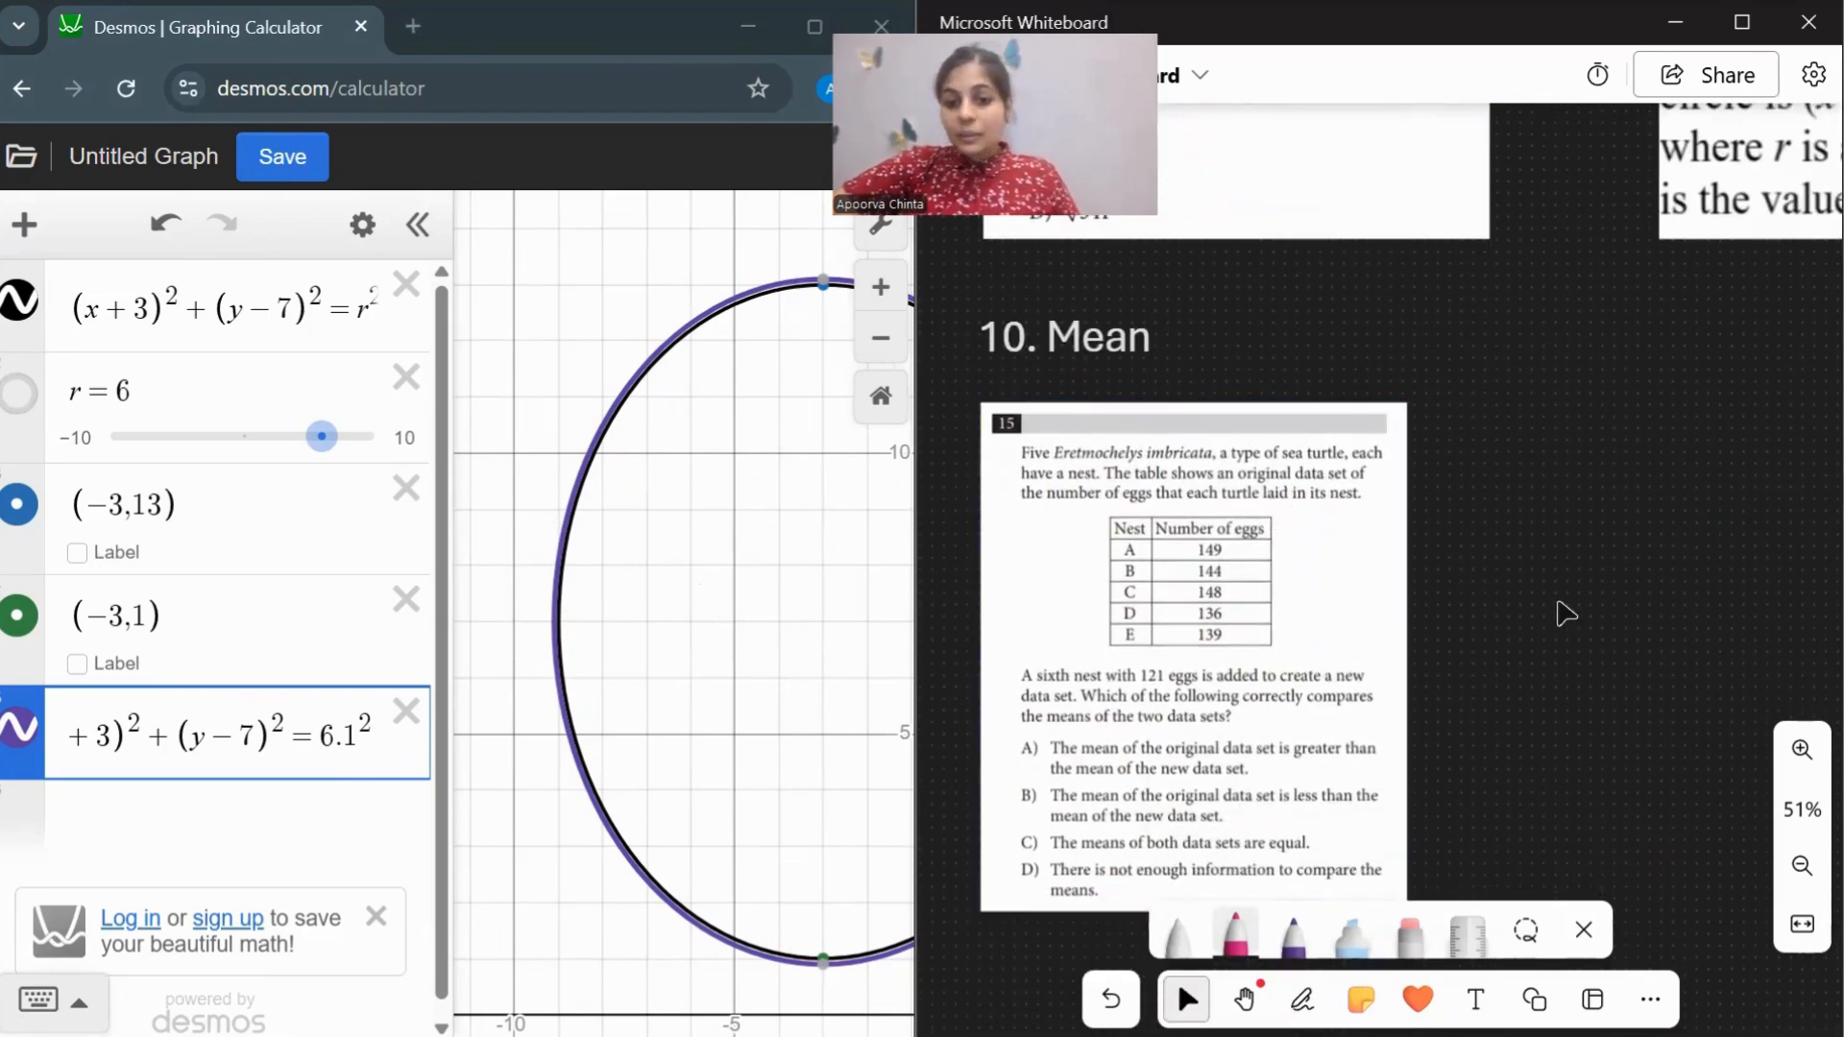
Delete all the circle, slider and point expressions from the Desmos expression list.
click(414, 311)
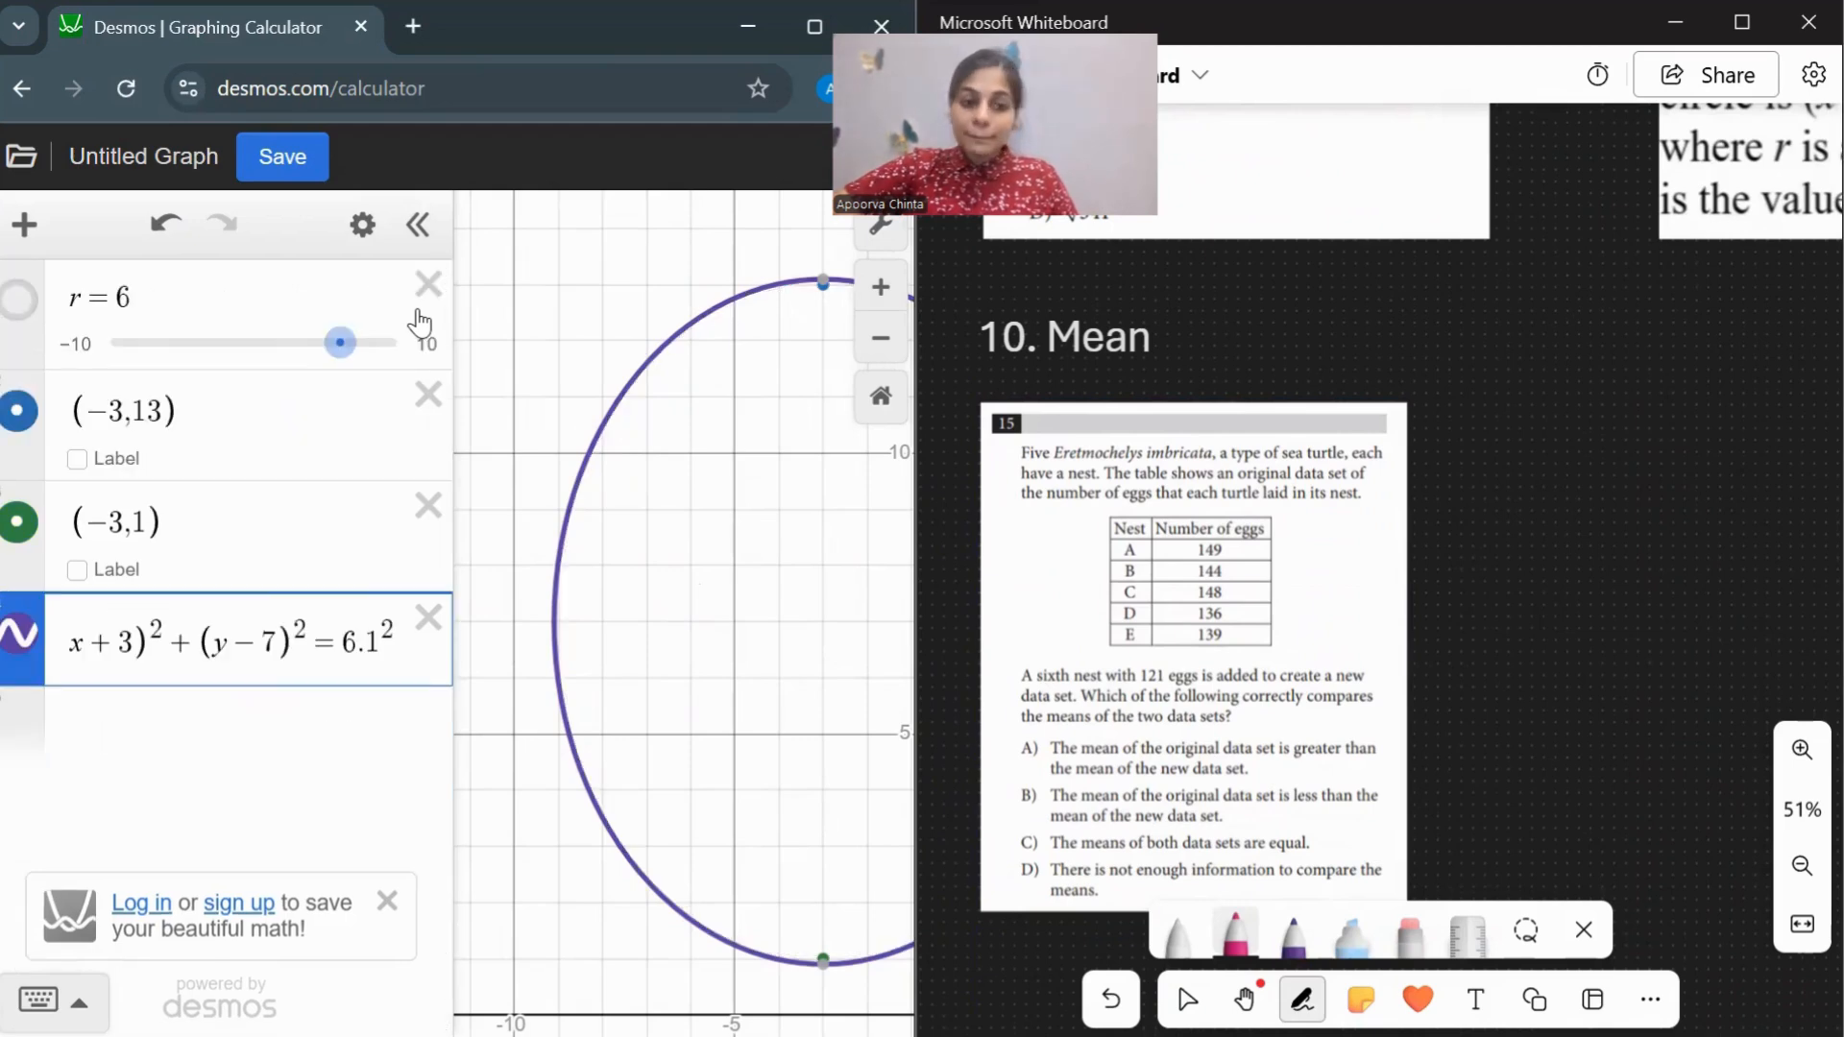
click(414, 311)
click(418, 313)
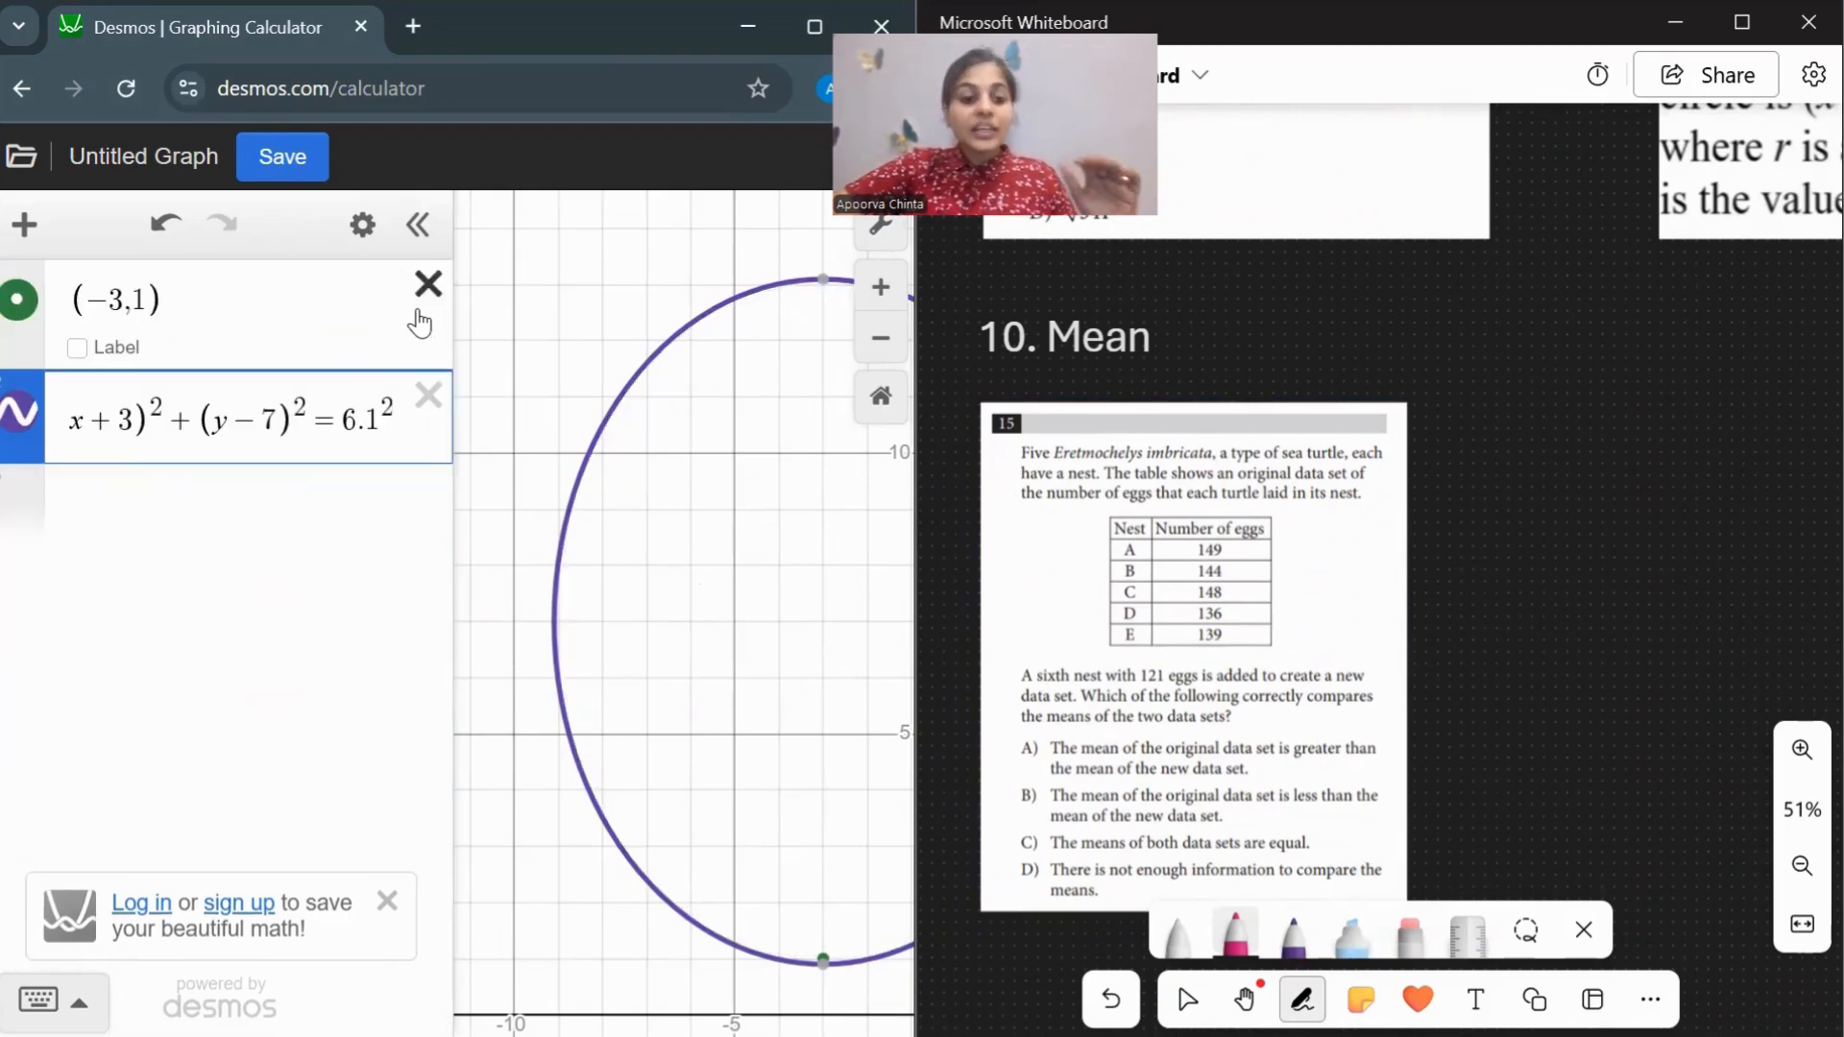
click(419, 313)
click(418, 313)
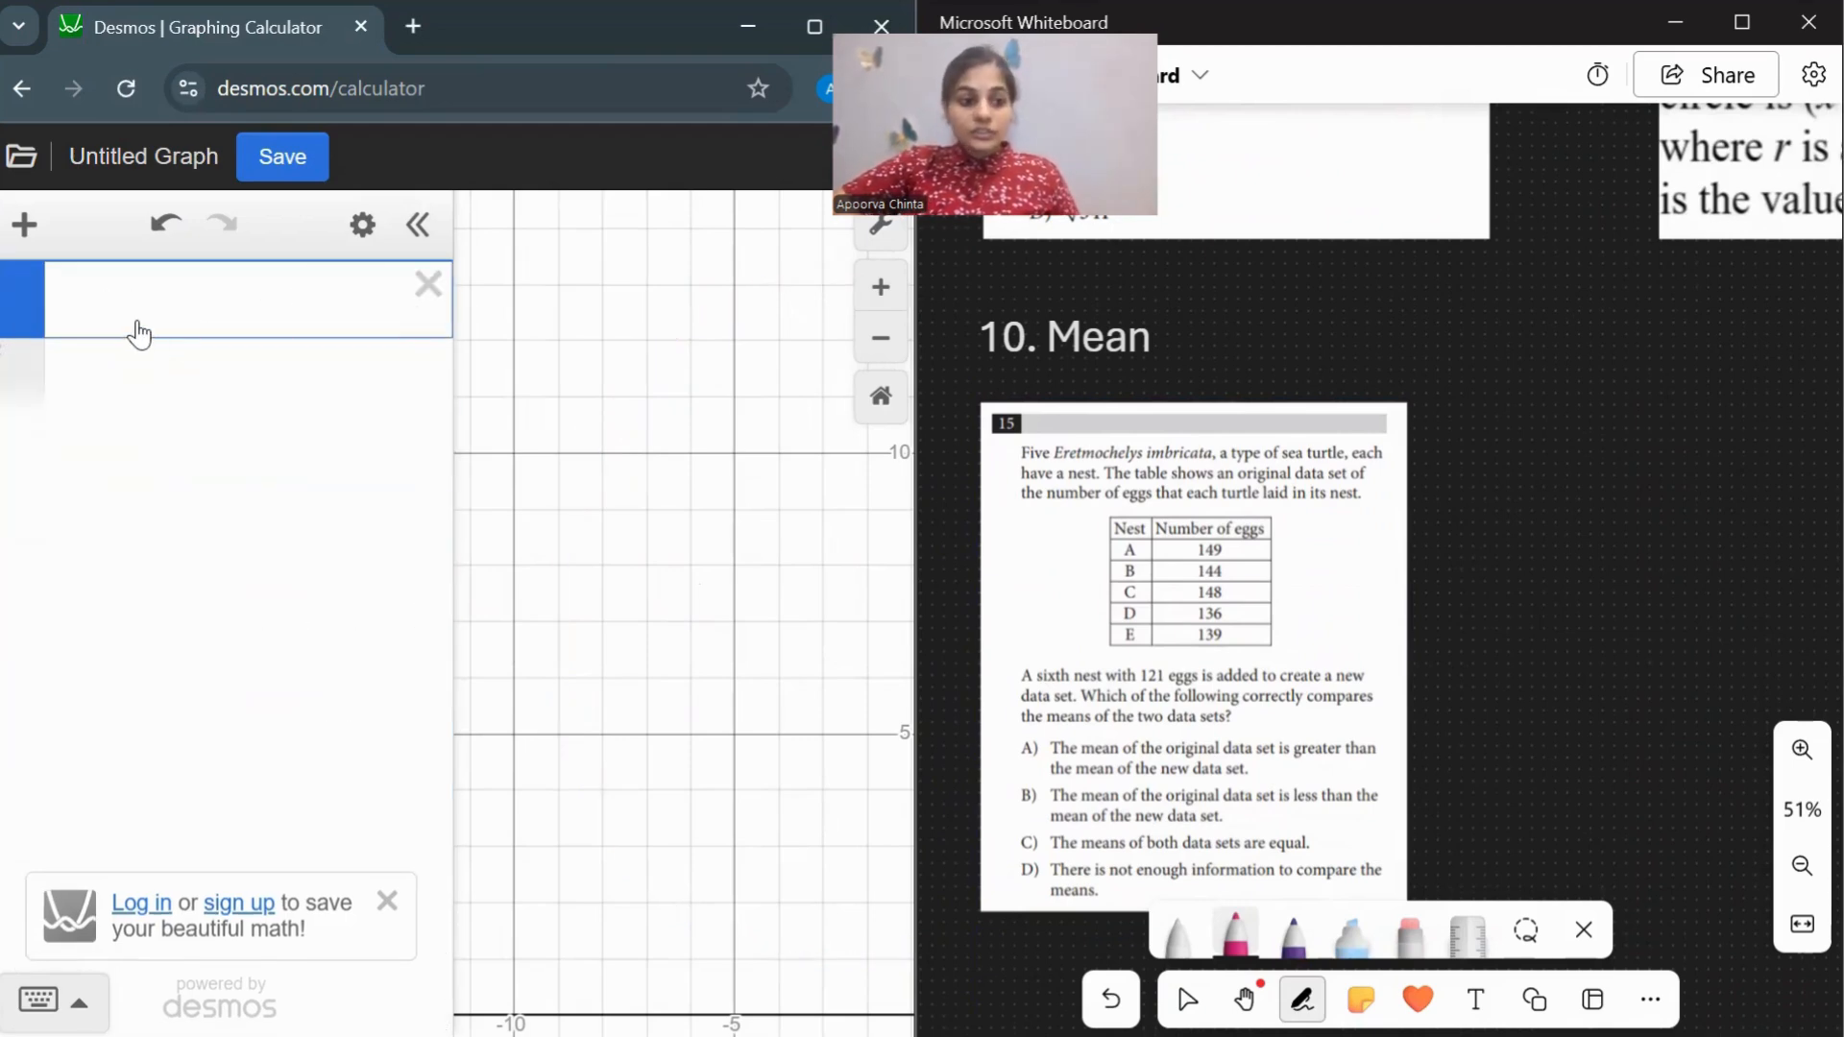
Evaluate mean(1,2,3,4,5,6) on the empty line as a sample of the mean function.
text(mea)
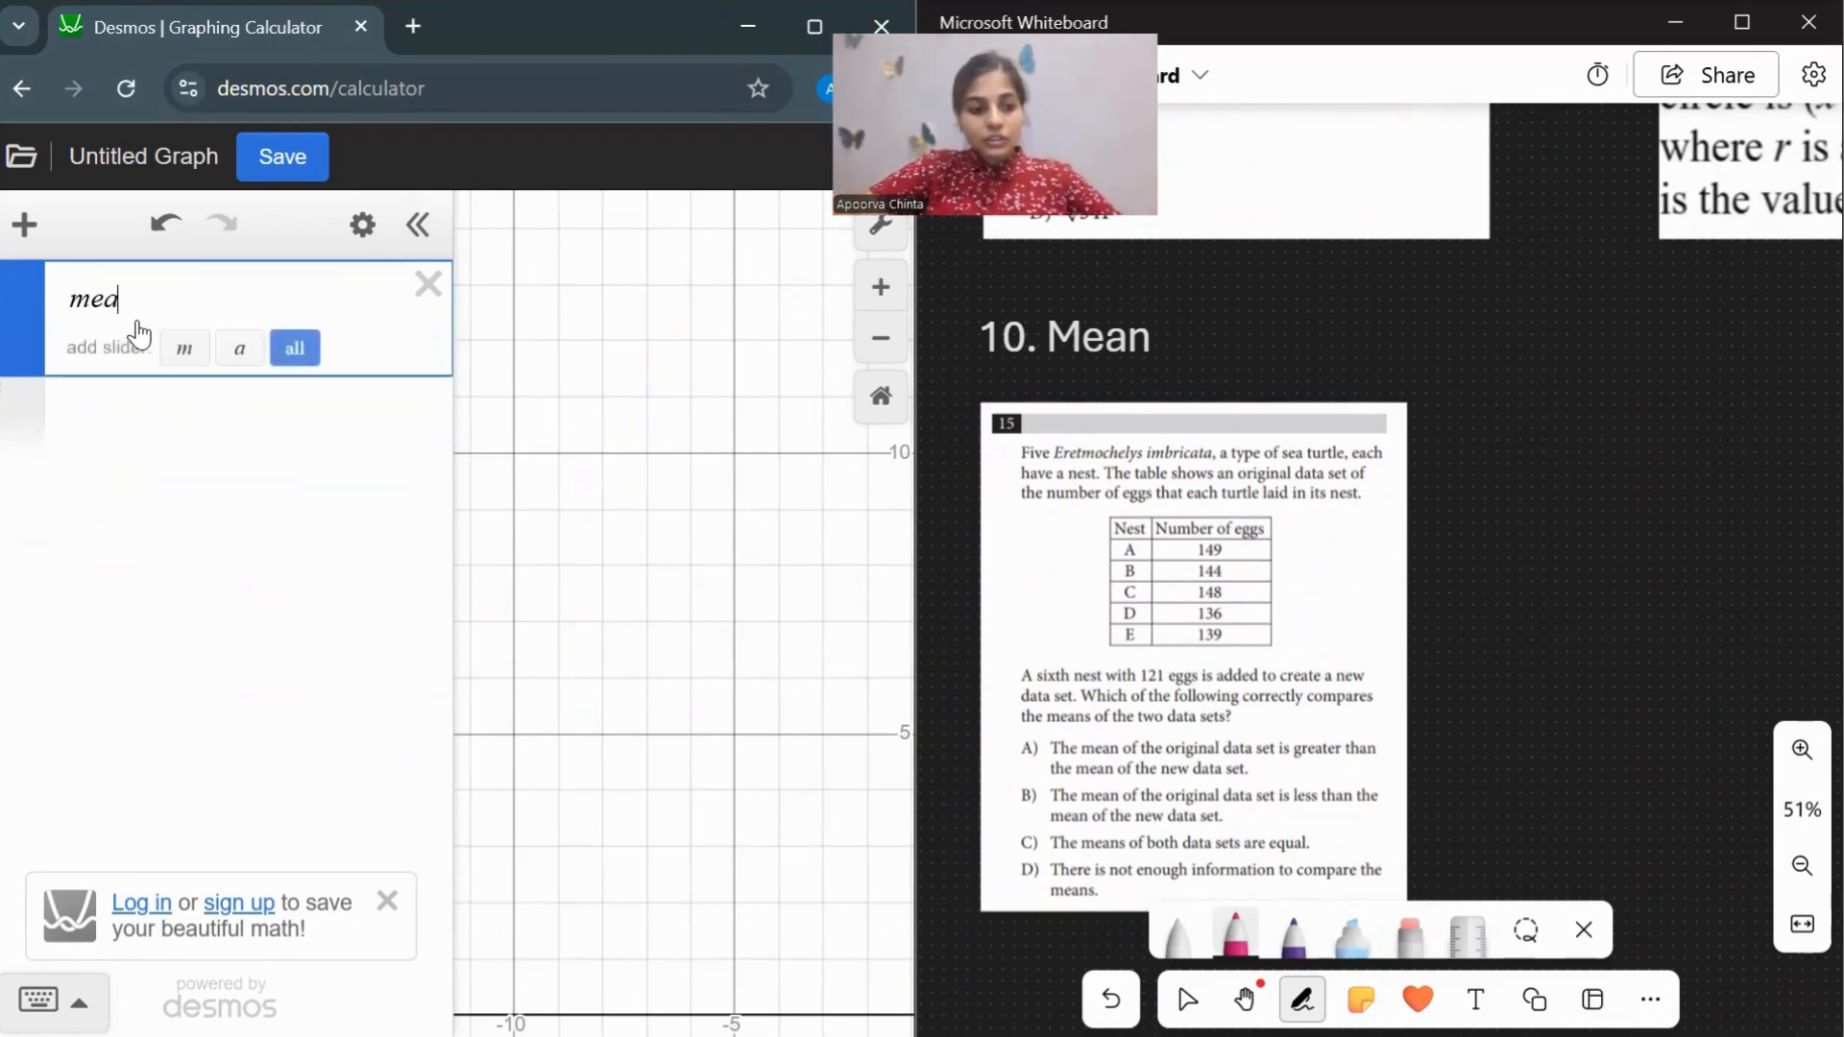
text(n(1,2,)
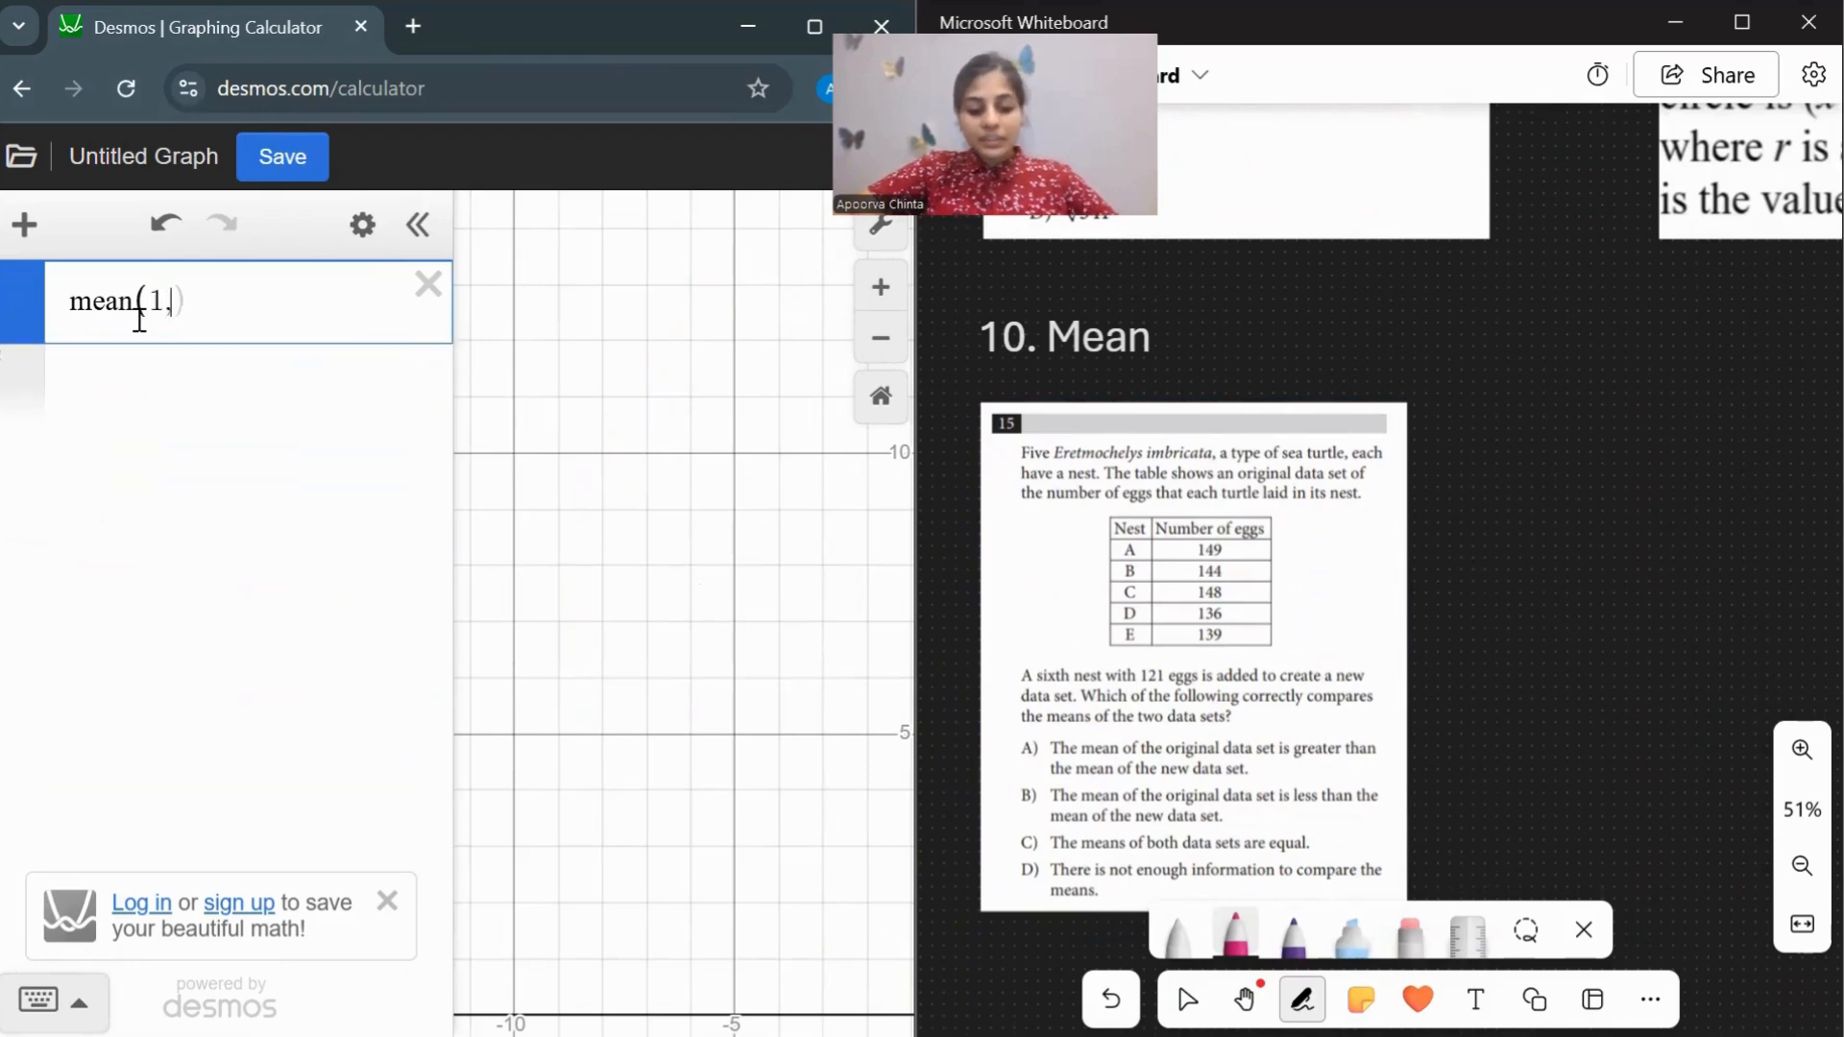
text(3,4,5,6)
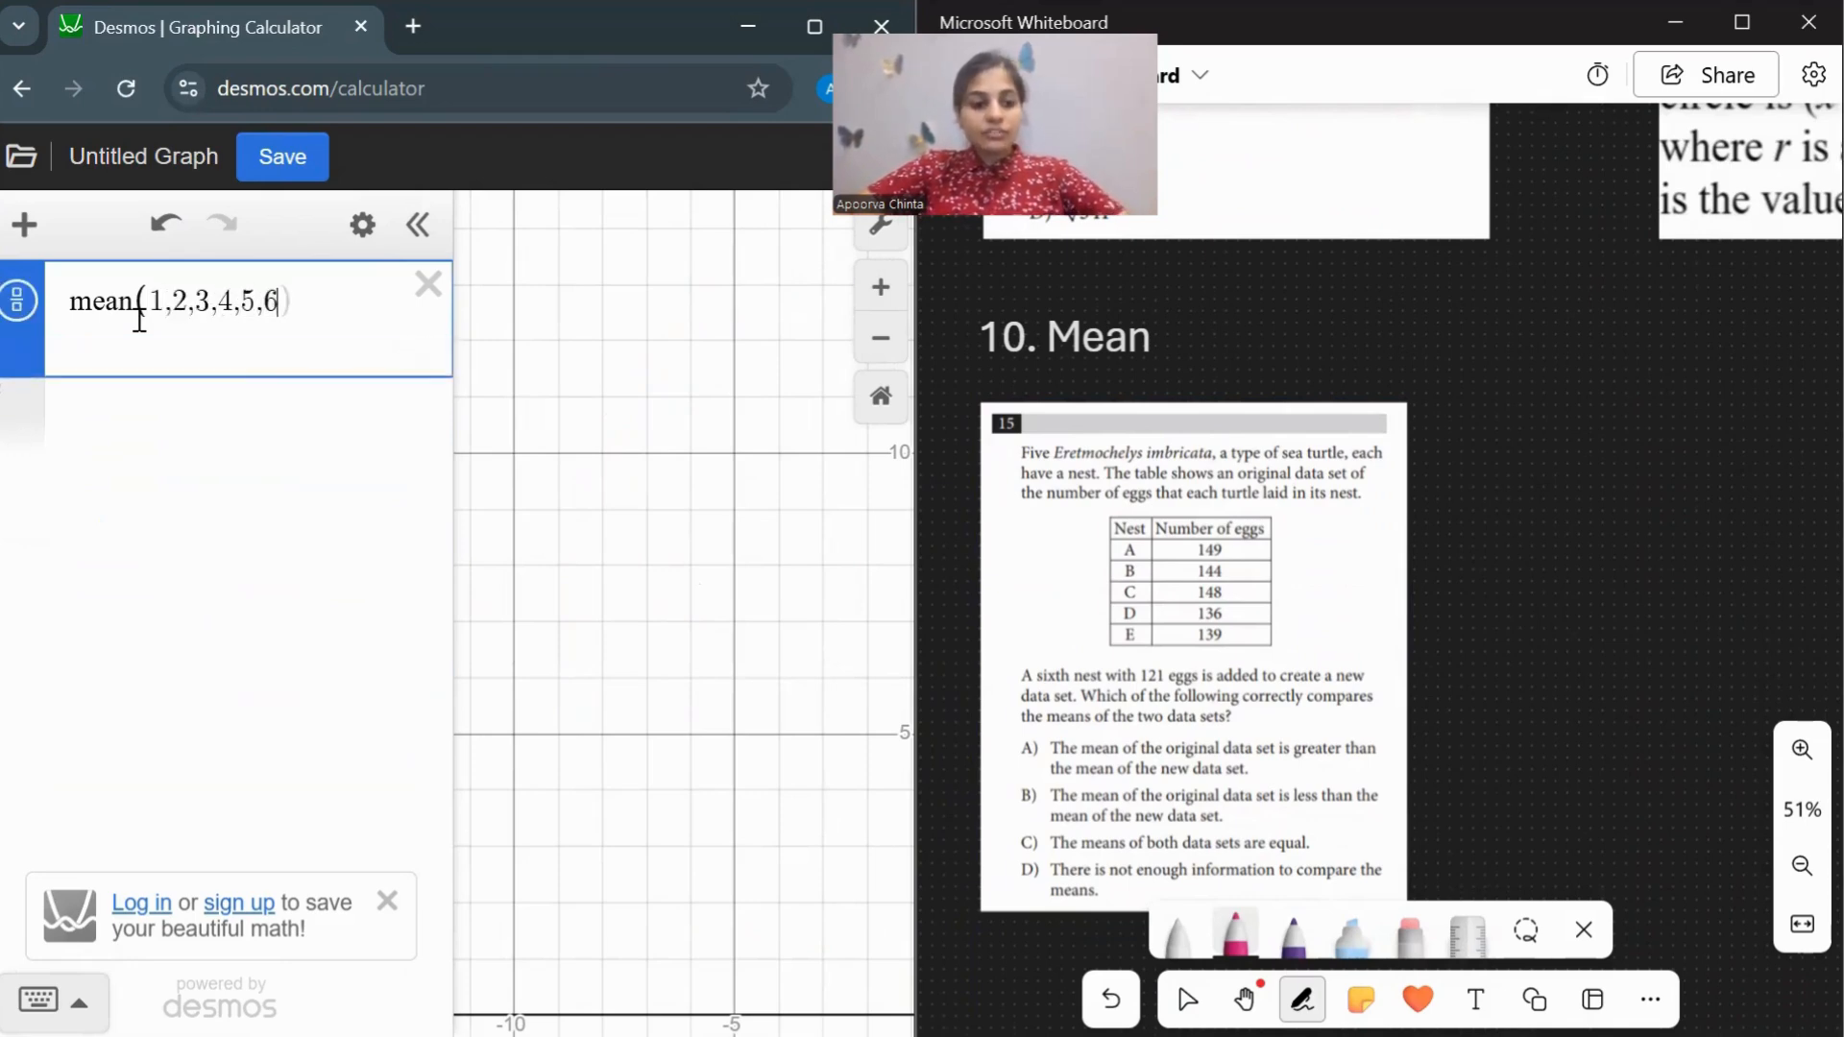
text())
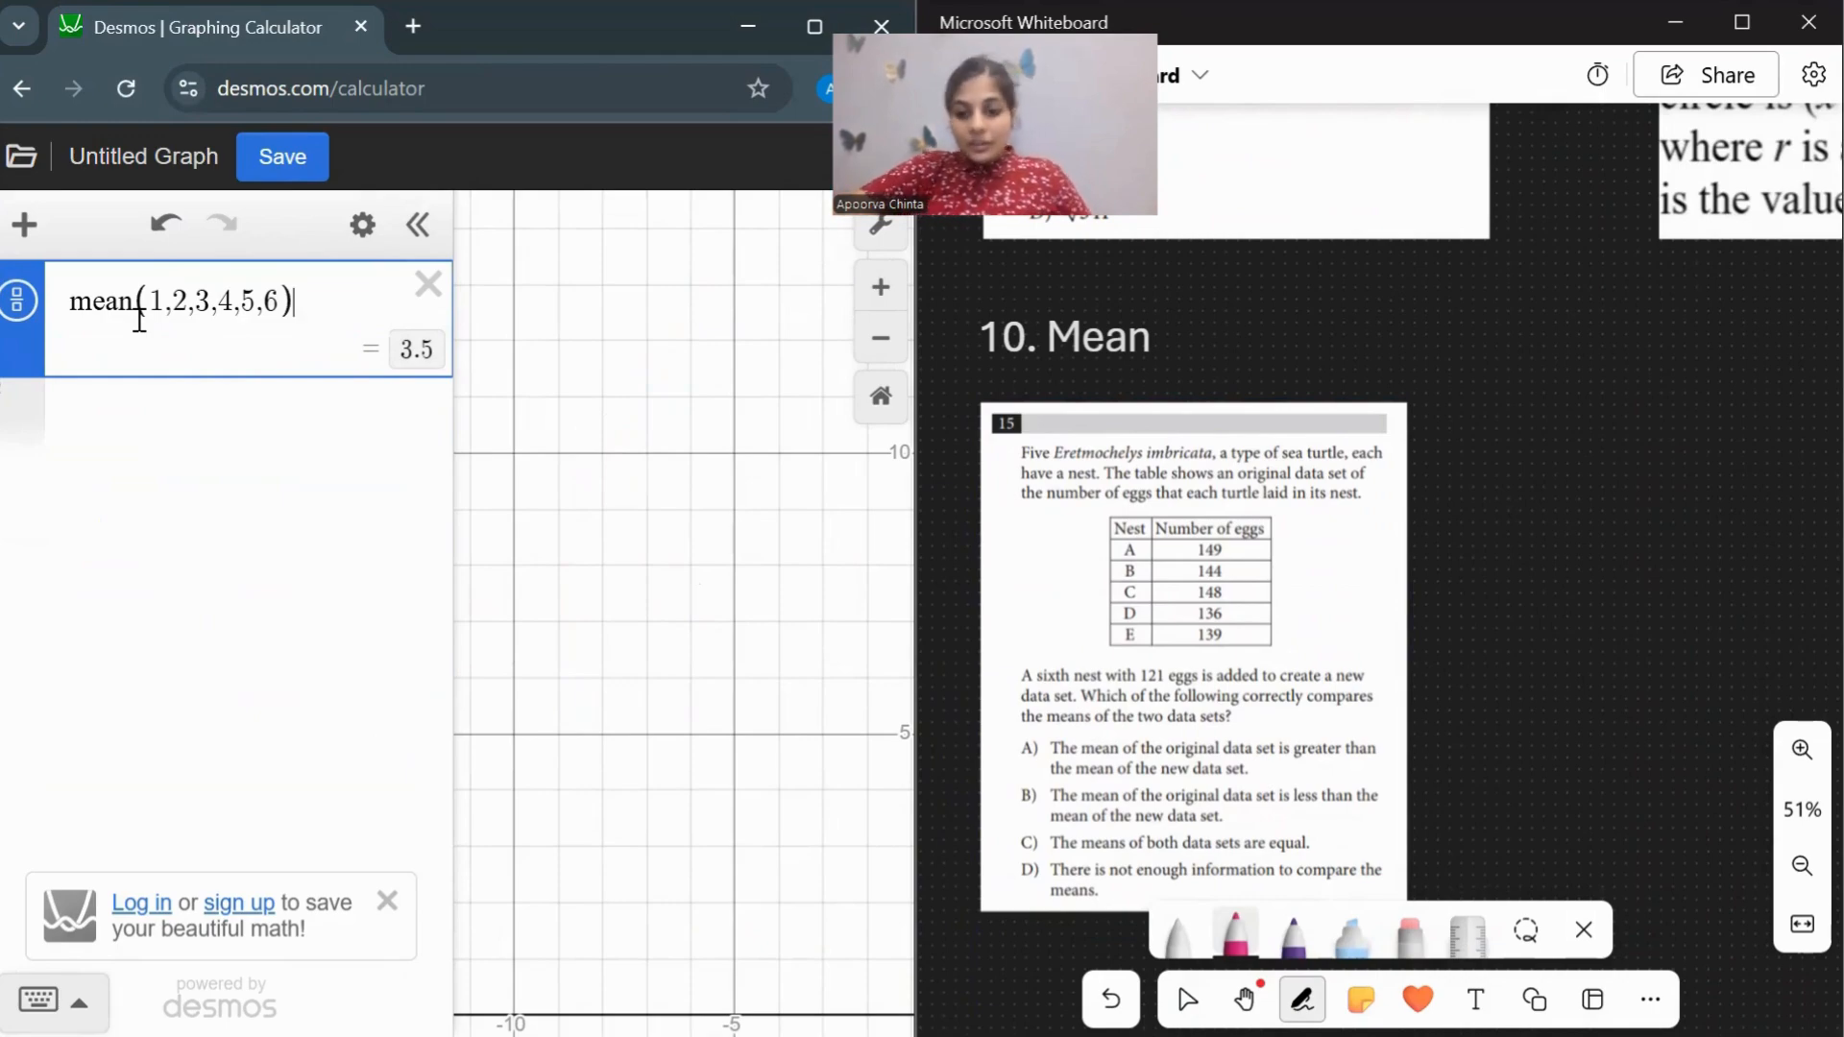
Clear the sample mean expression so the line is empty again.
key(BackSpace)
key(BackSpace)
key(BackSpace)
key(BackSpace)
key(BackSpace)
key(BackSpace)
key(BackSpace)
key(BackSpace)
key(BackSpace)
key(BackSpace)
key(BackSpace)
key(BackSpace)
key(BackSpace)
key(BackSpace)
key(BackSpace)
text(d)
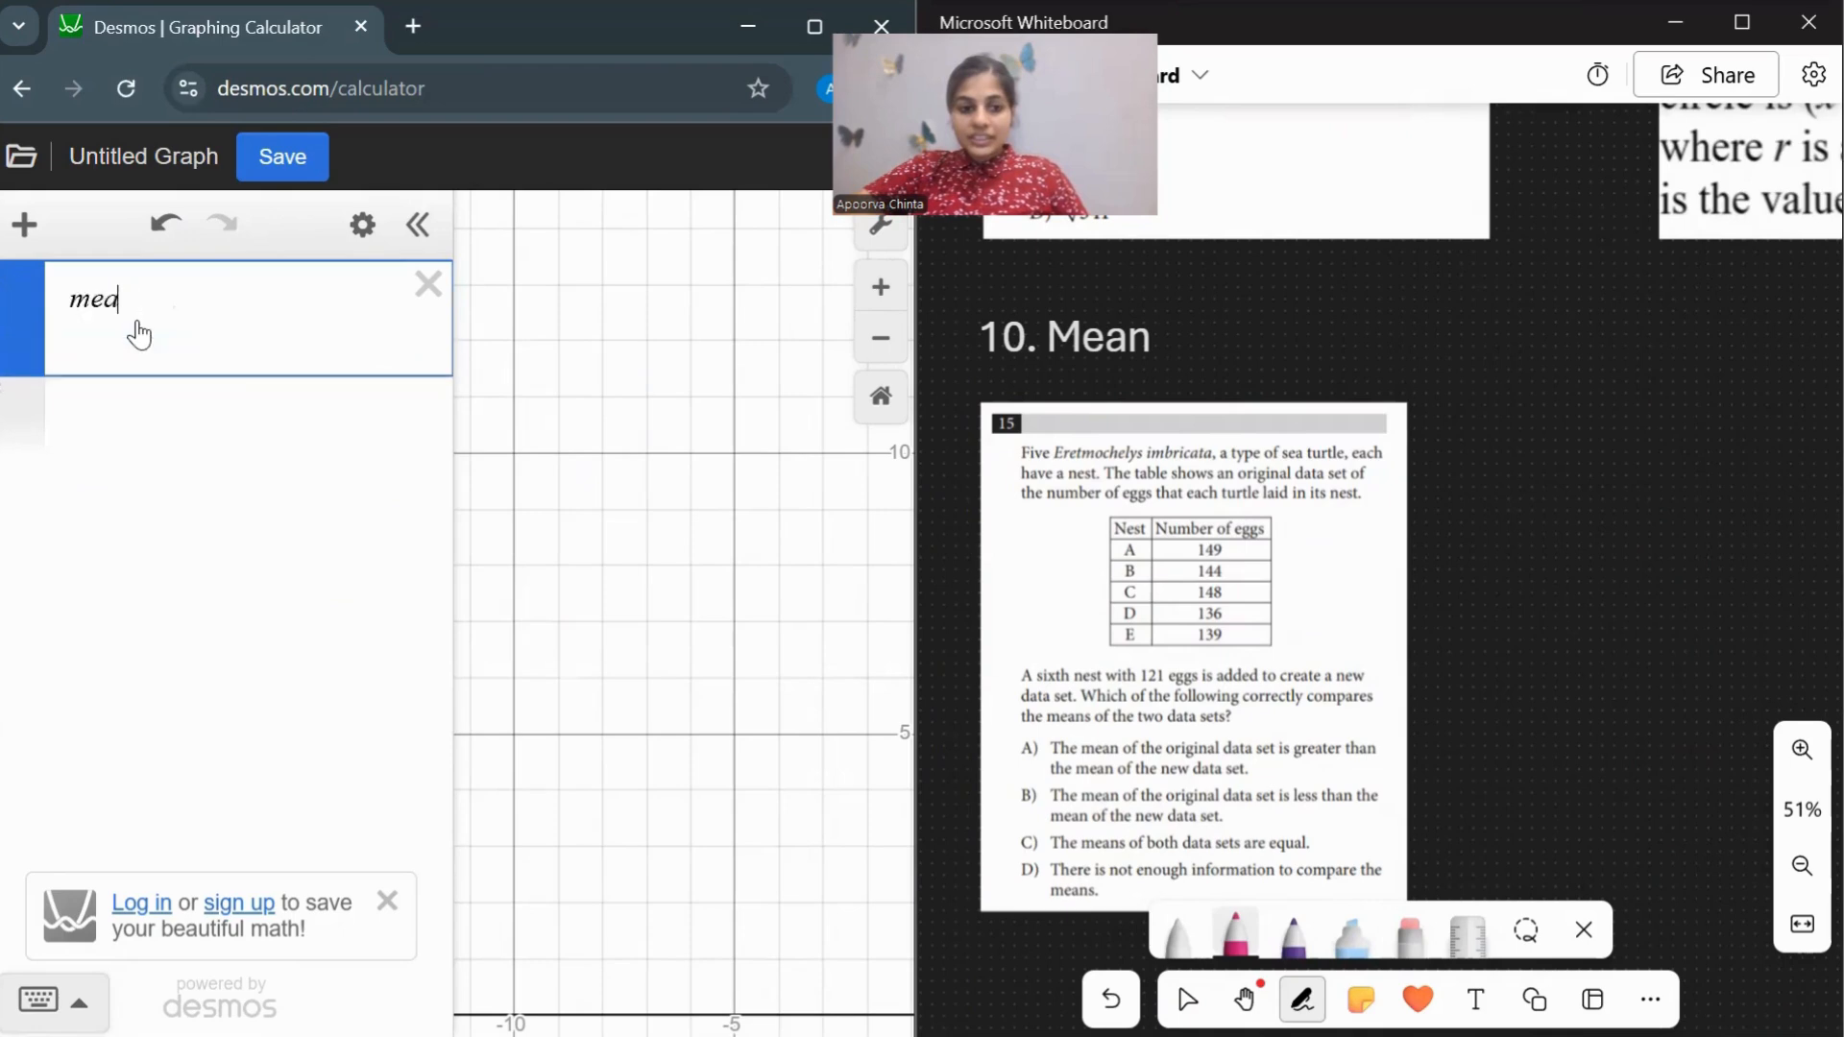
key(BackSpace)
key(BackSpace)
key(BackSpace)
Compute the mean of the original turtle nest data set with mean(149,144,148,136,139) on the first line.
click(1104, 696)
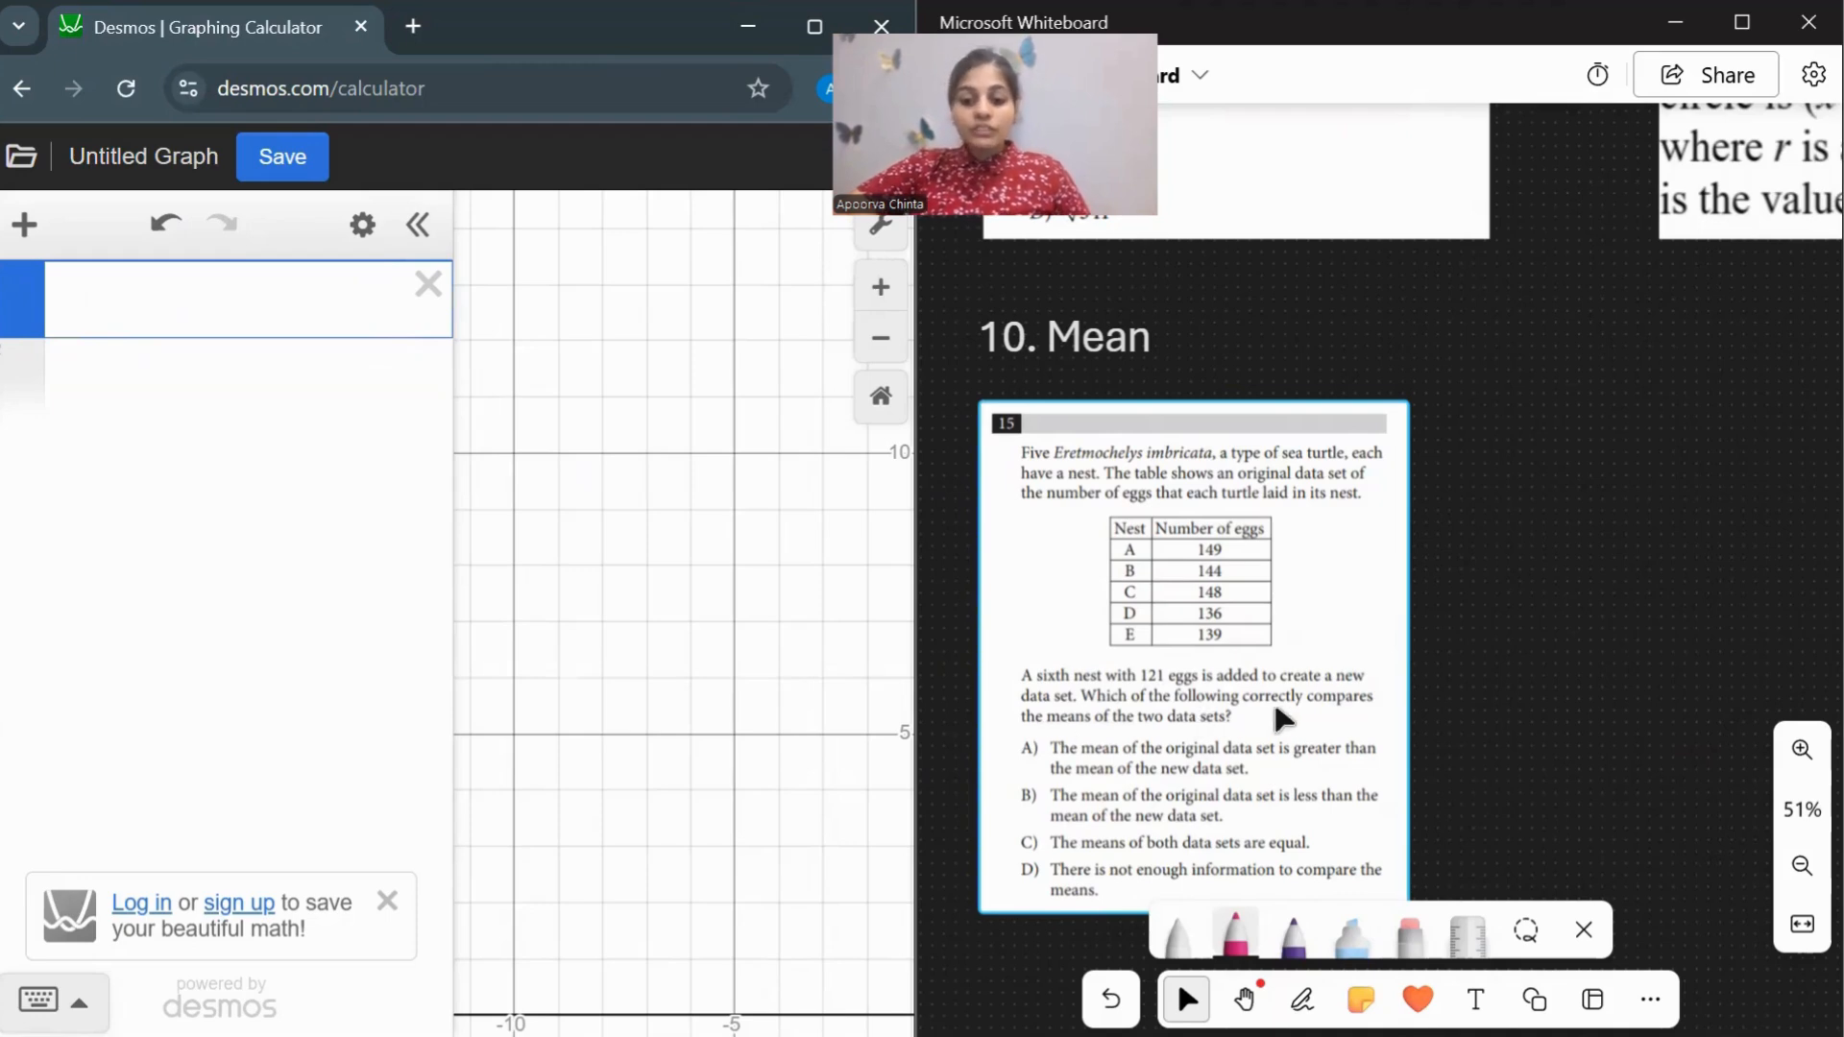
scroll(1290, 708, down, 2)
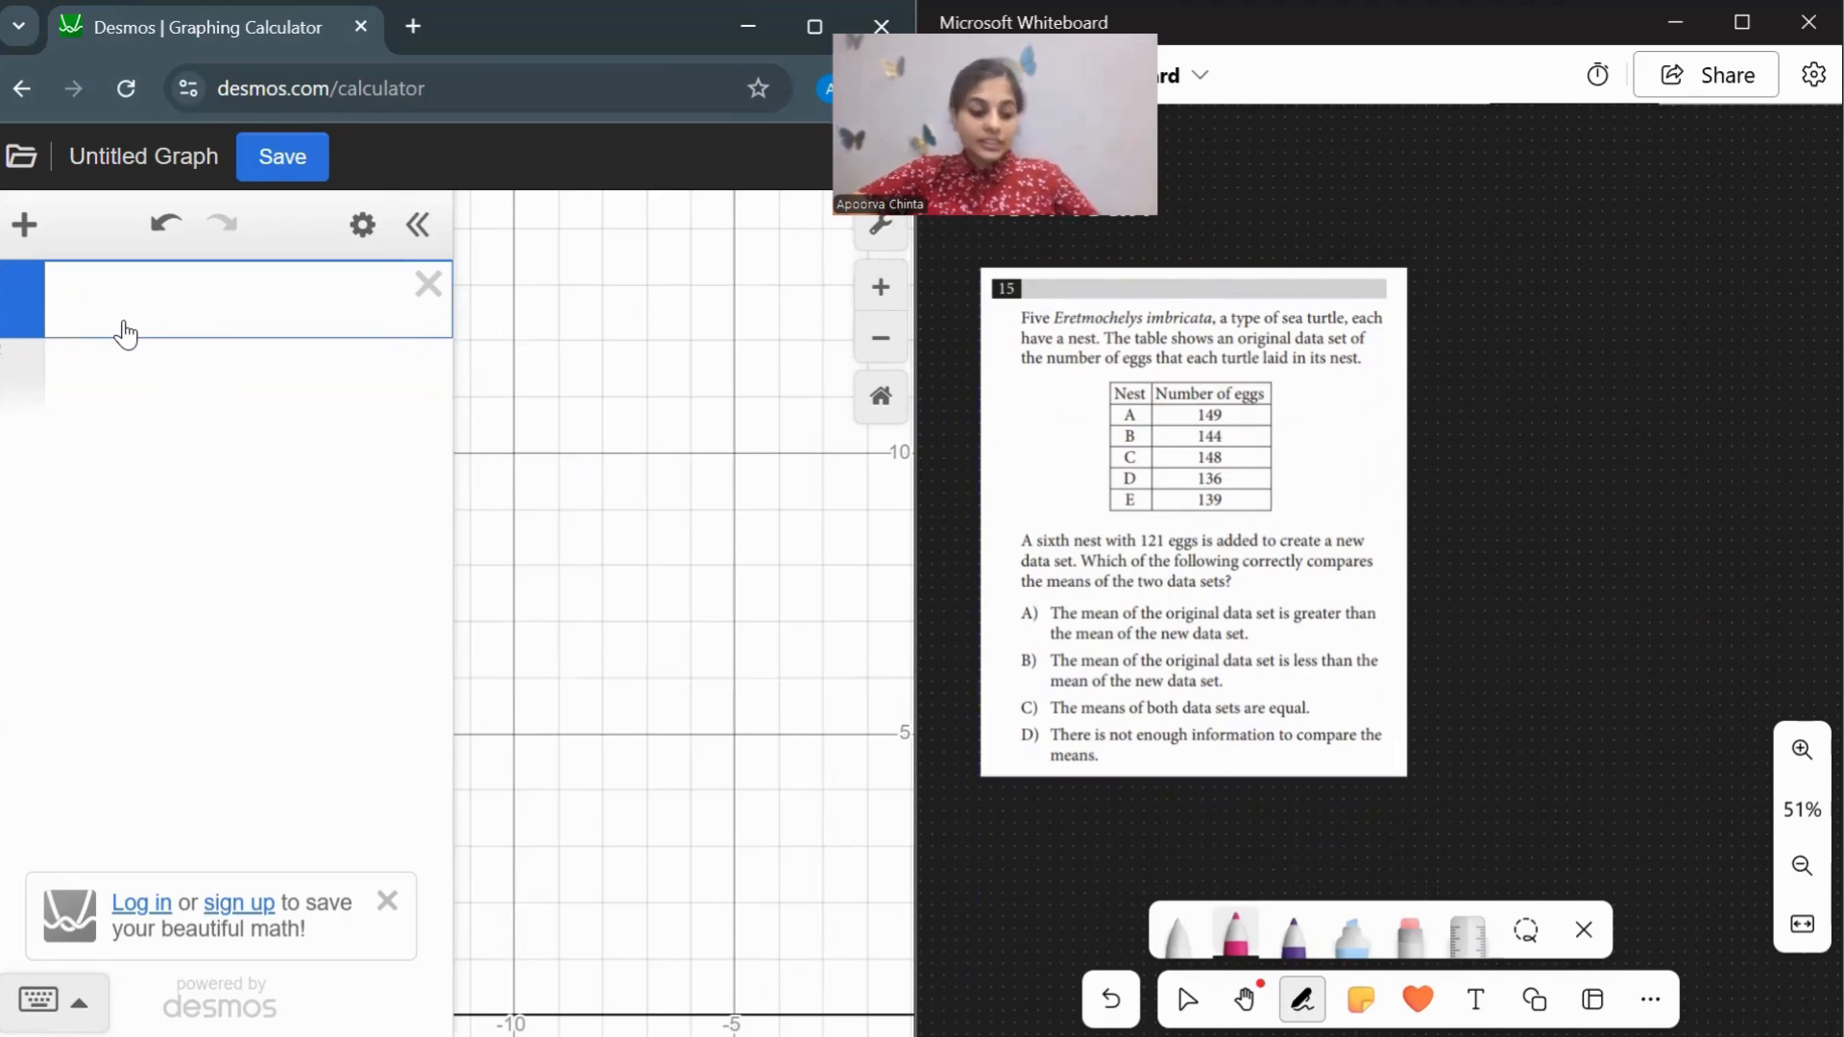
text(mean()
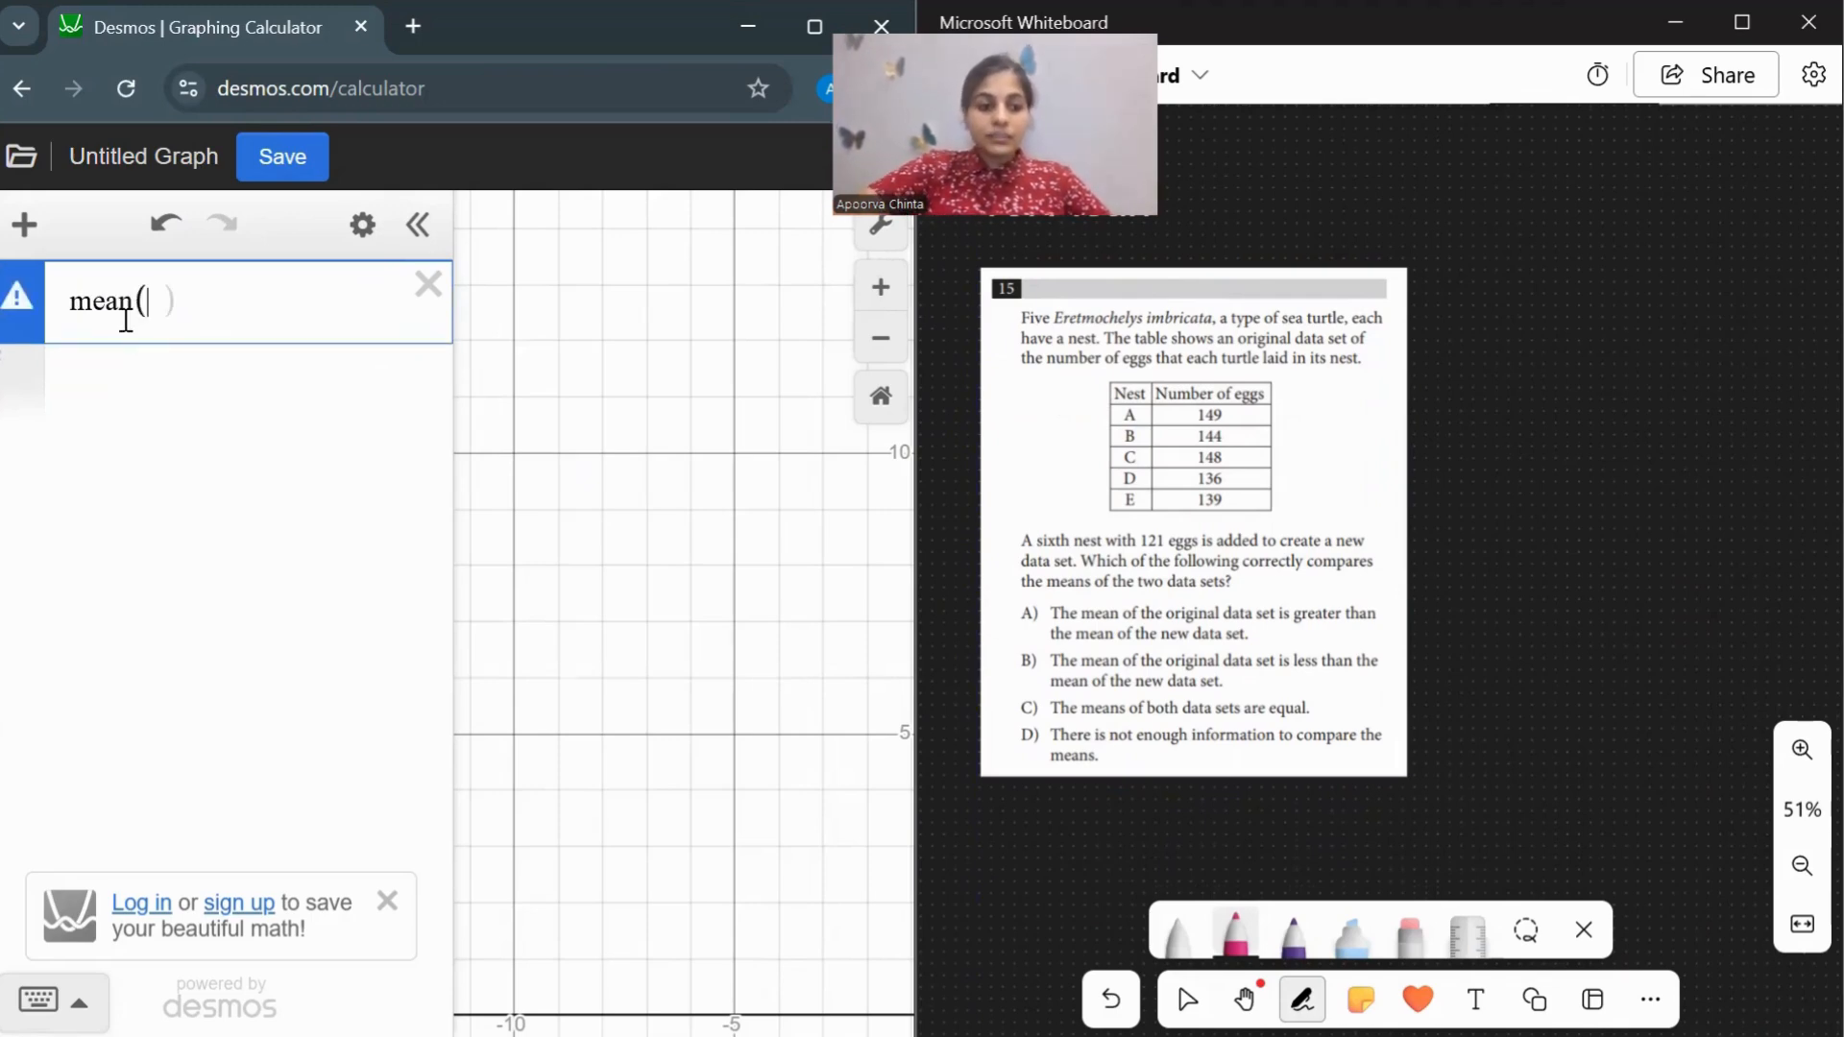
text(1)
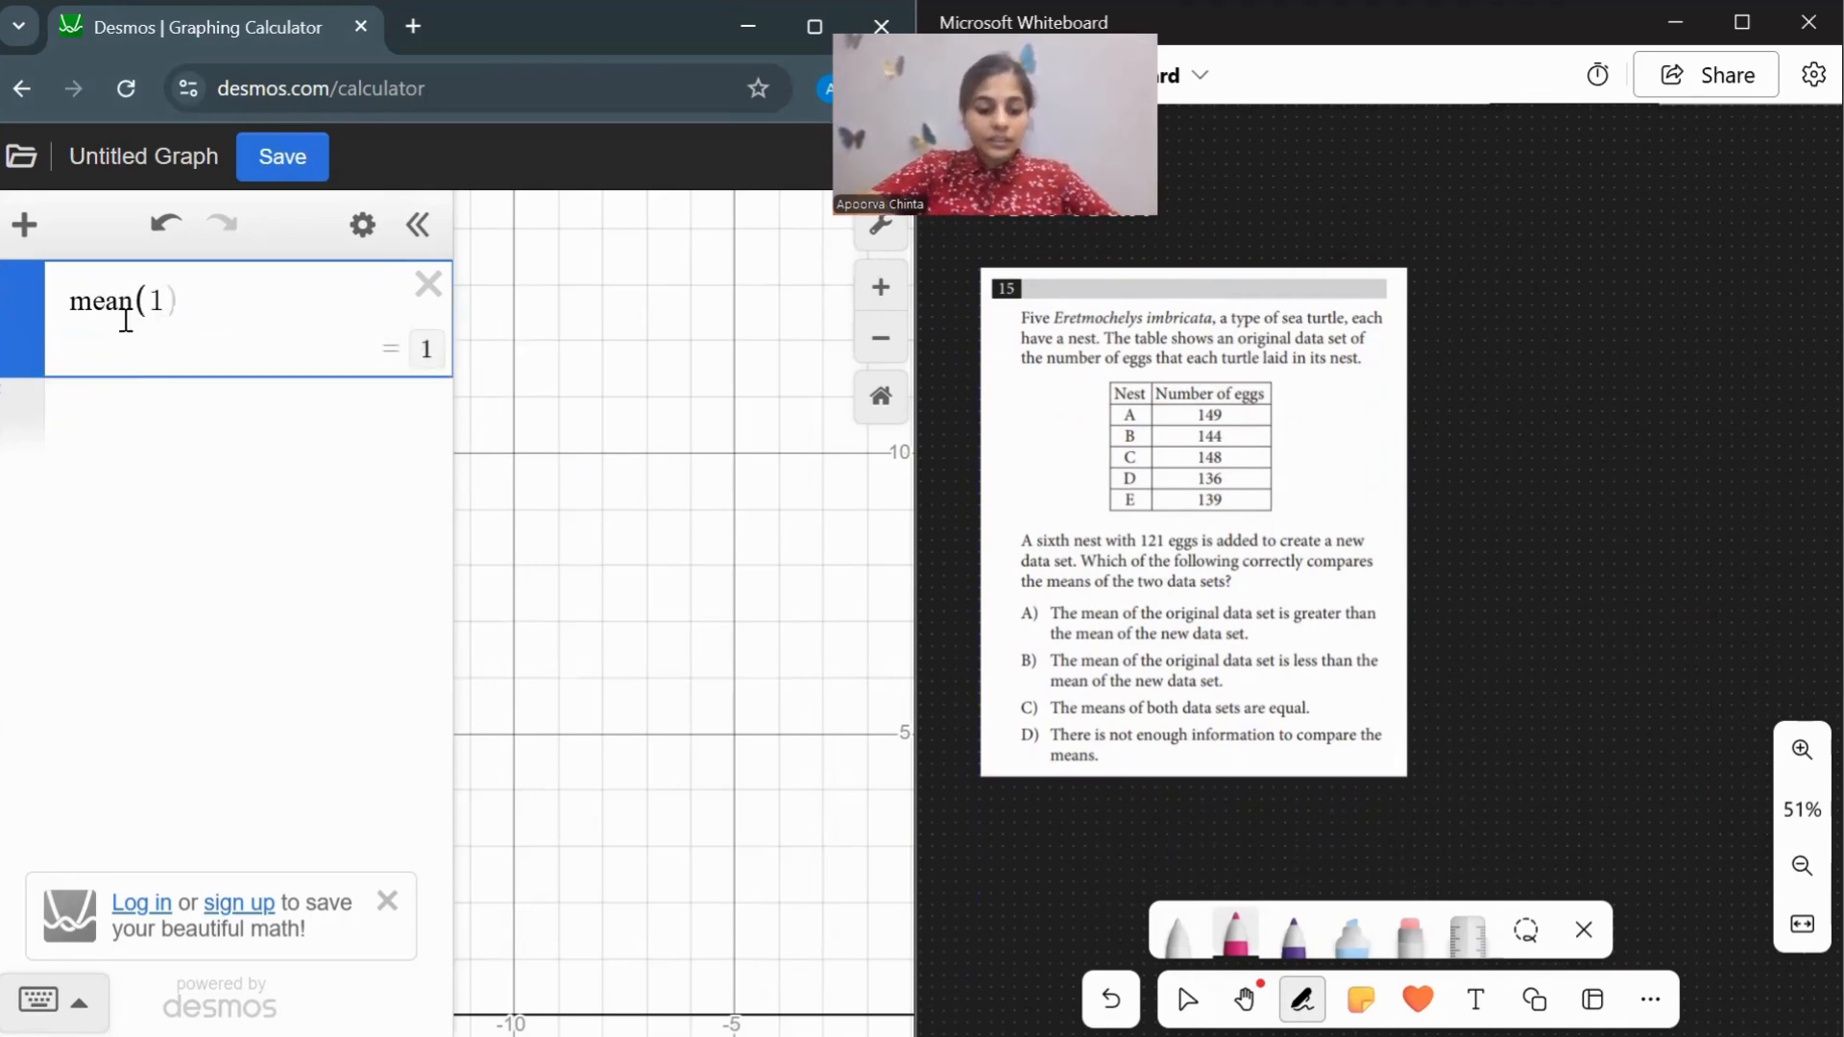
text(49,1)
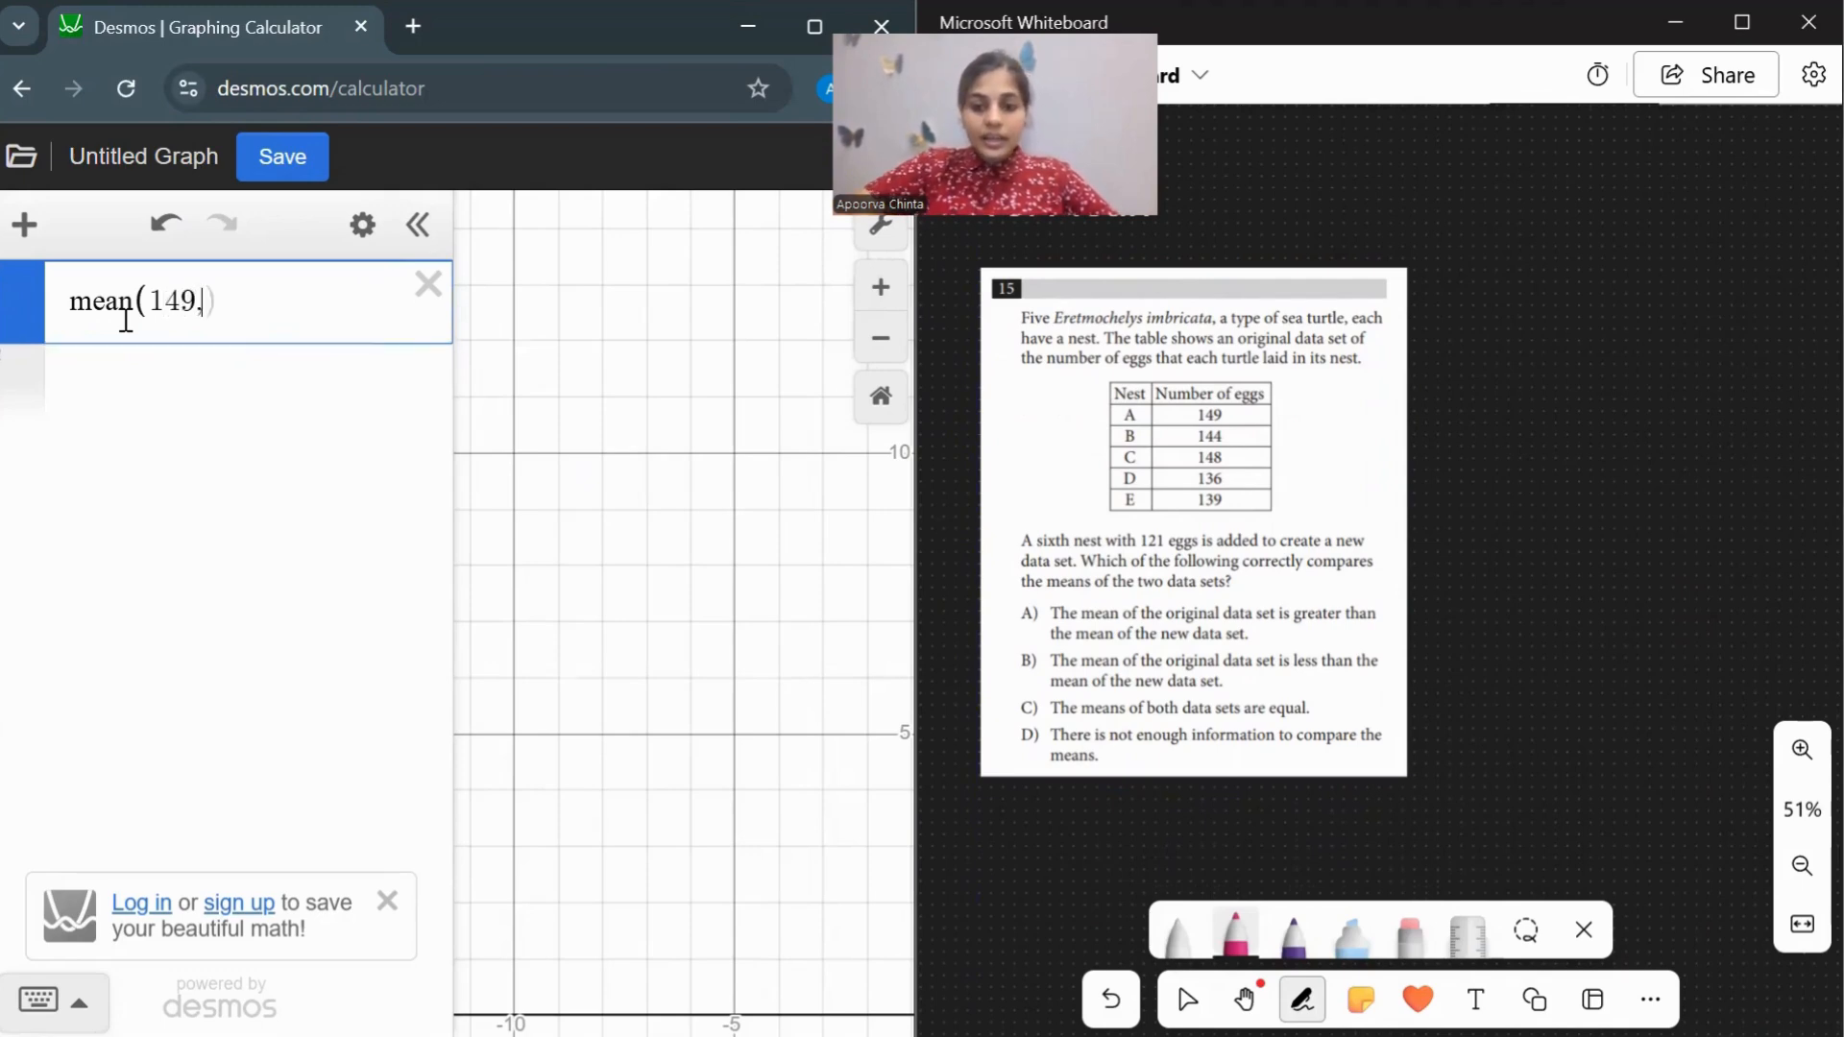
text(44,1)
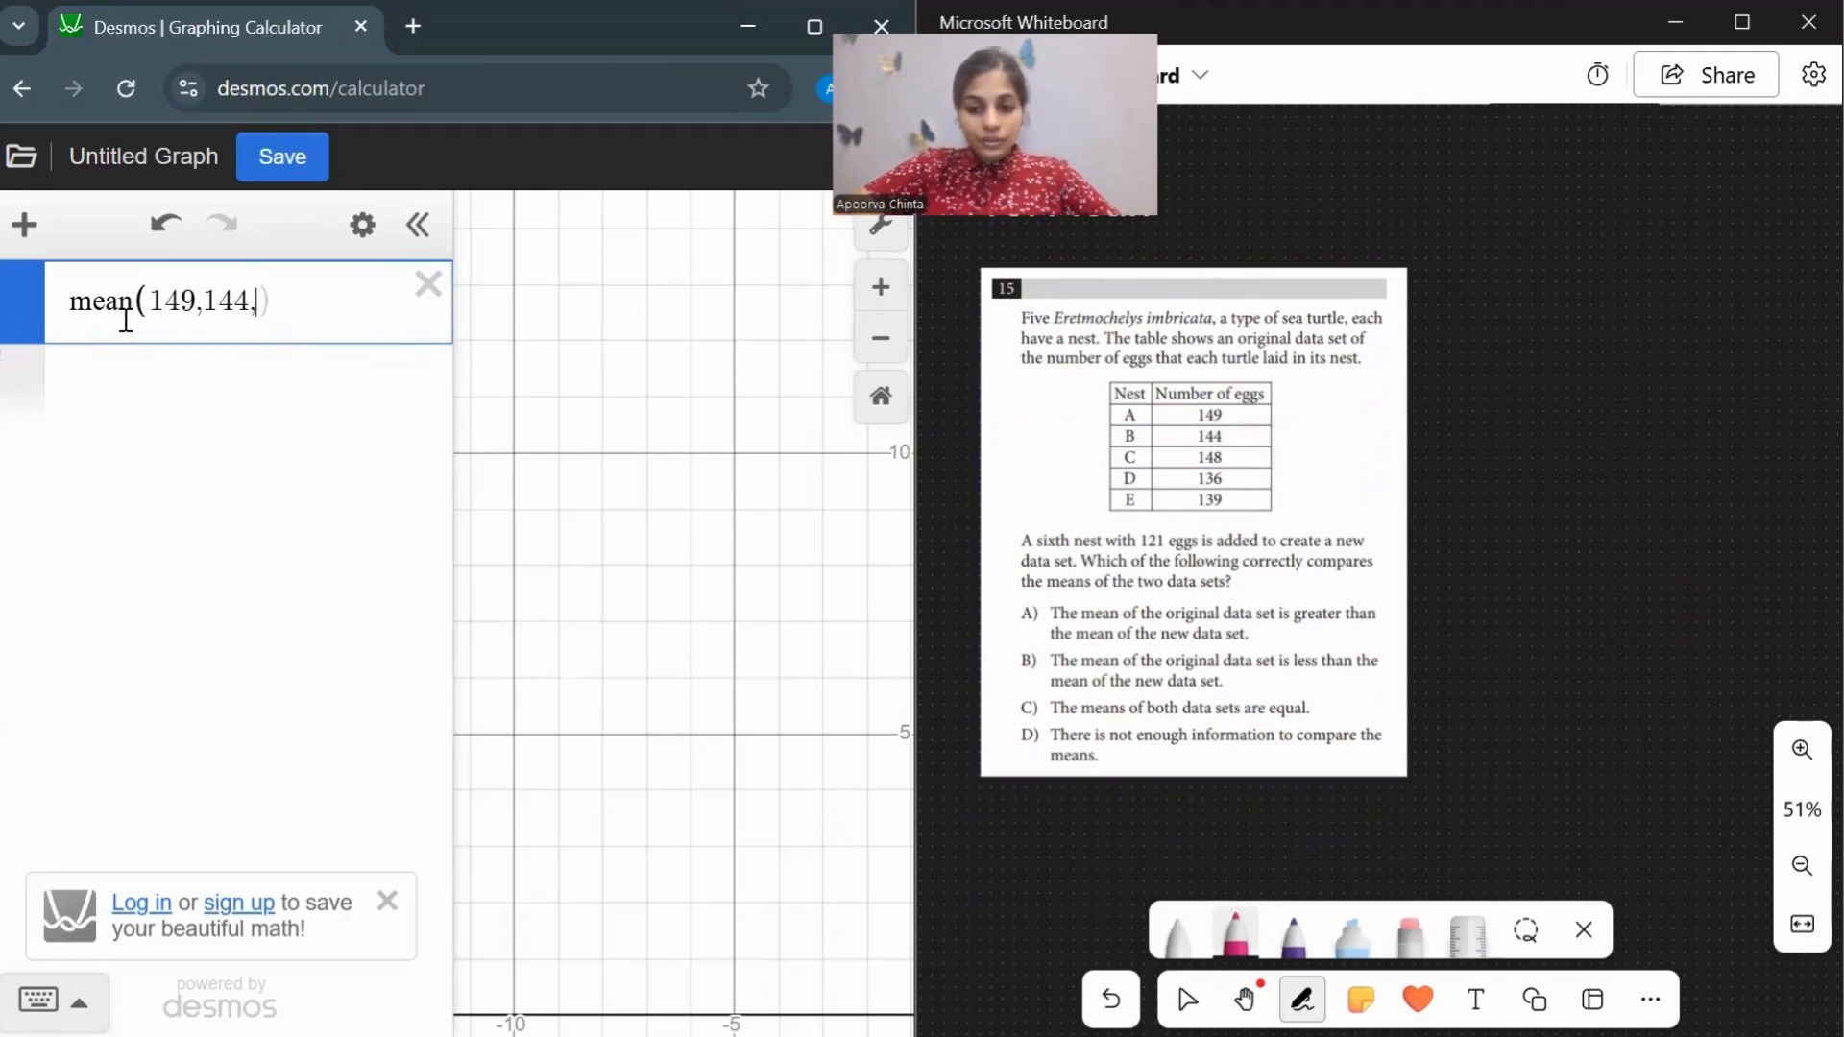
text(48)
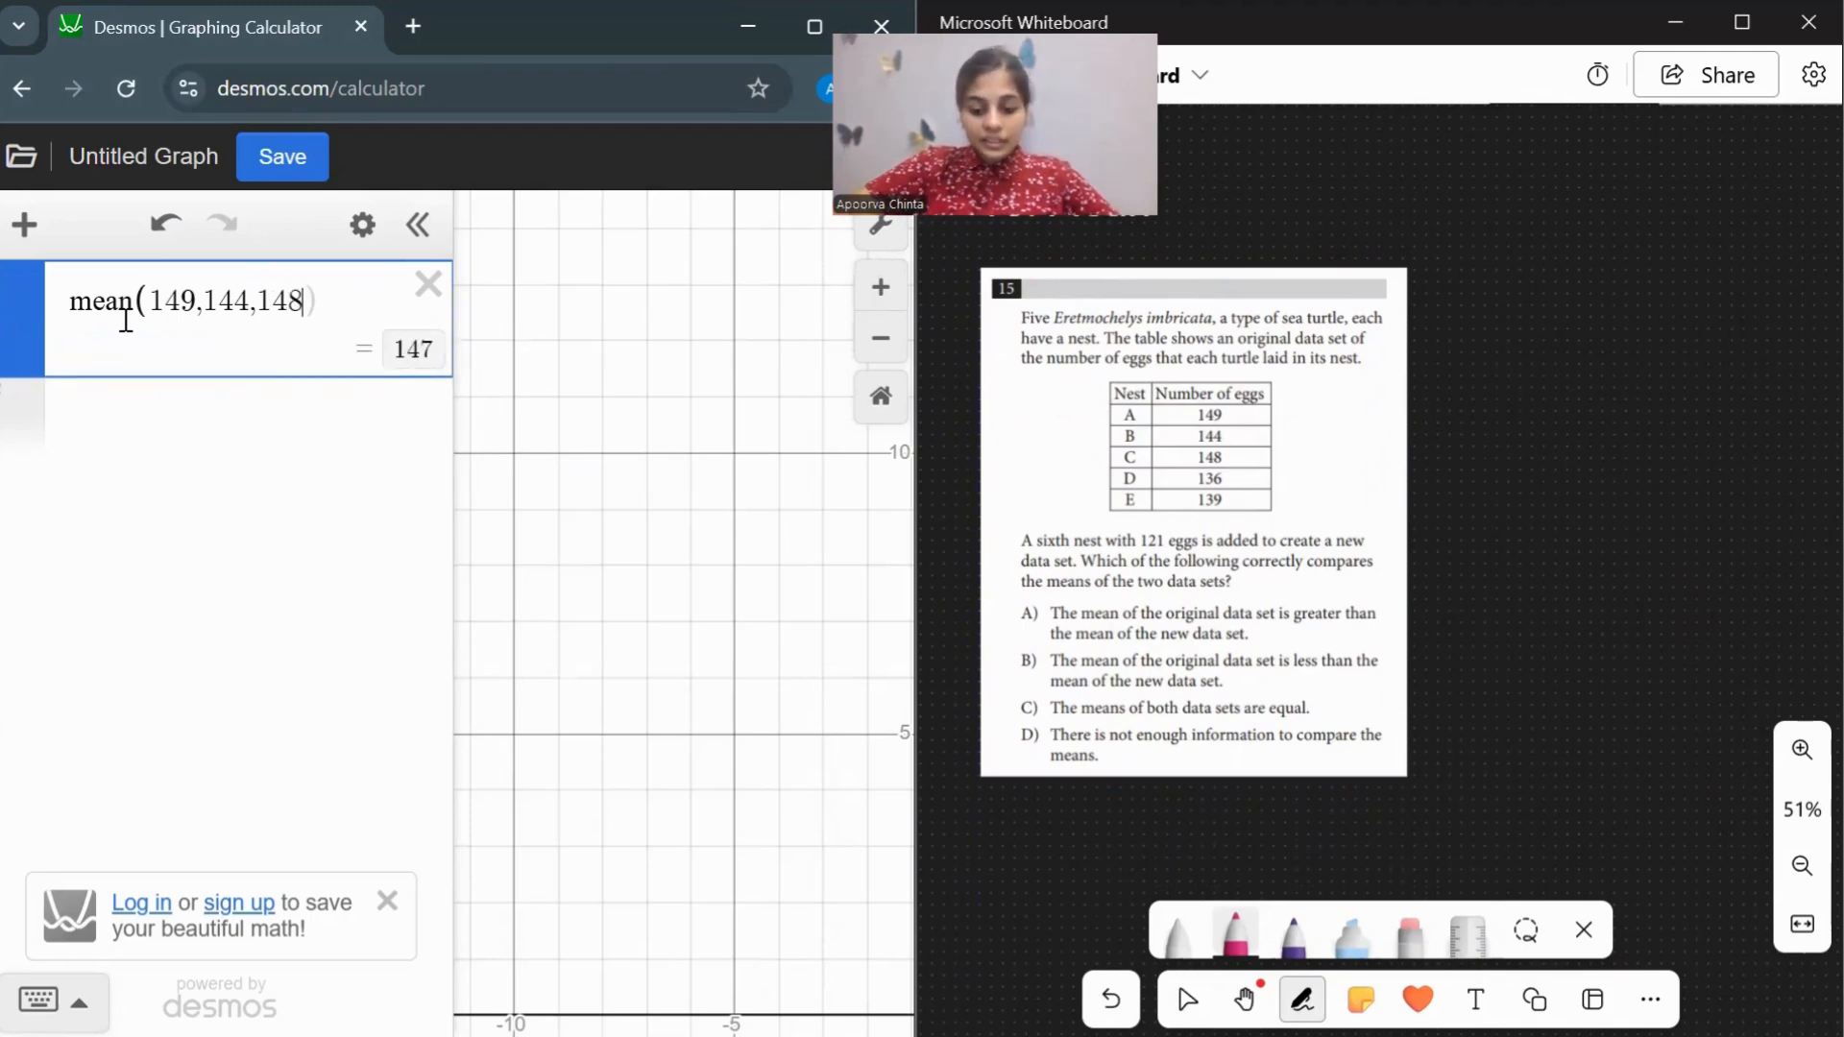
text(,136)
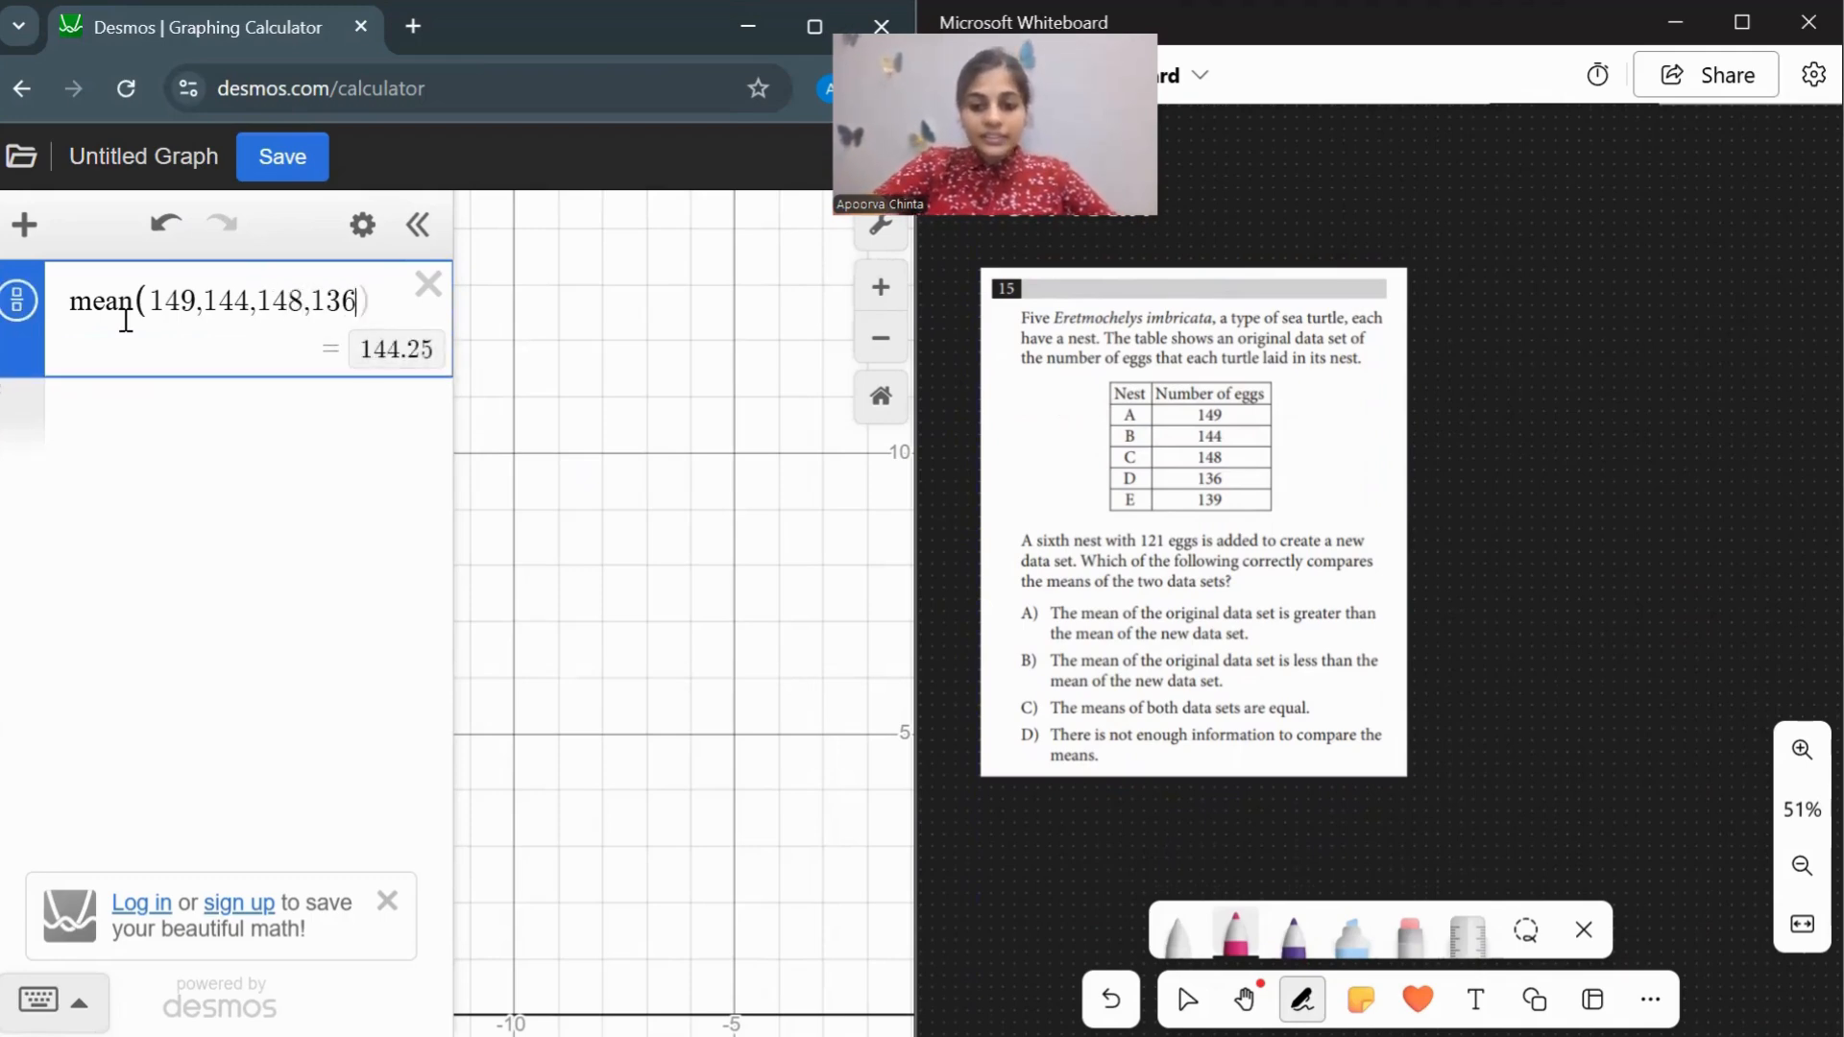
text(,138)
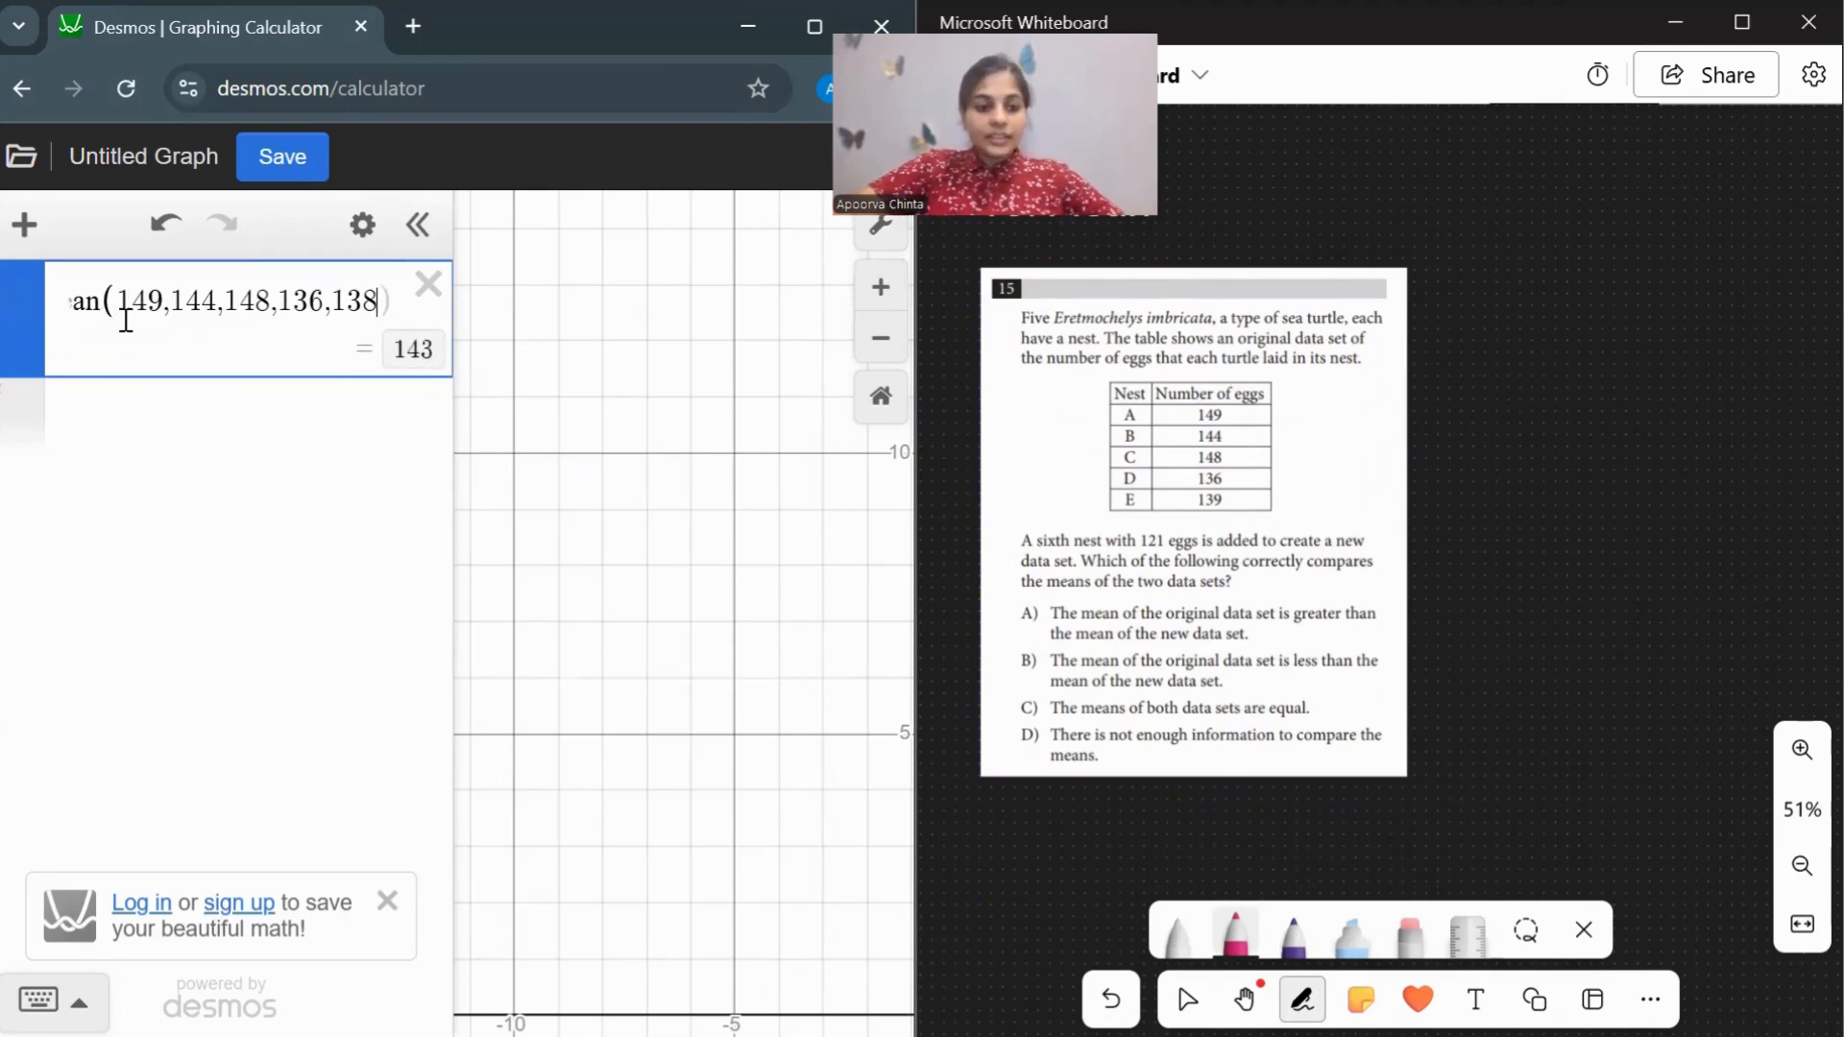
text())
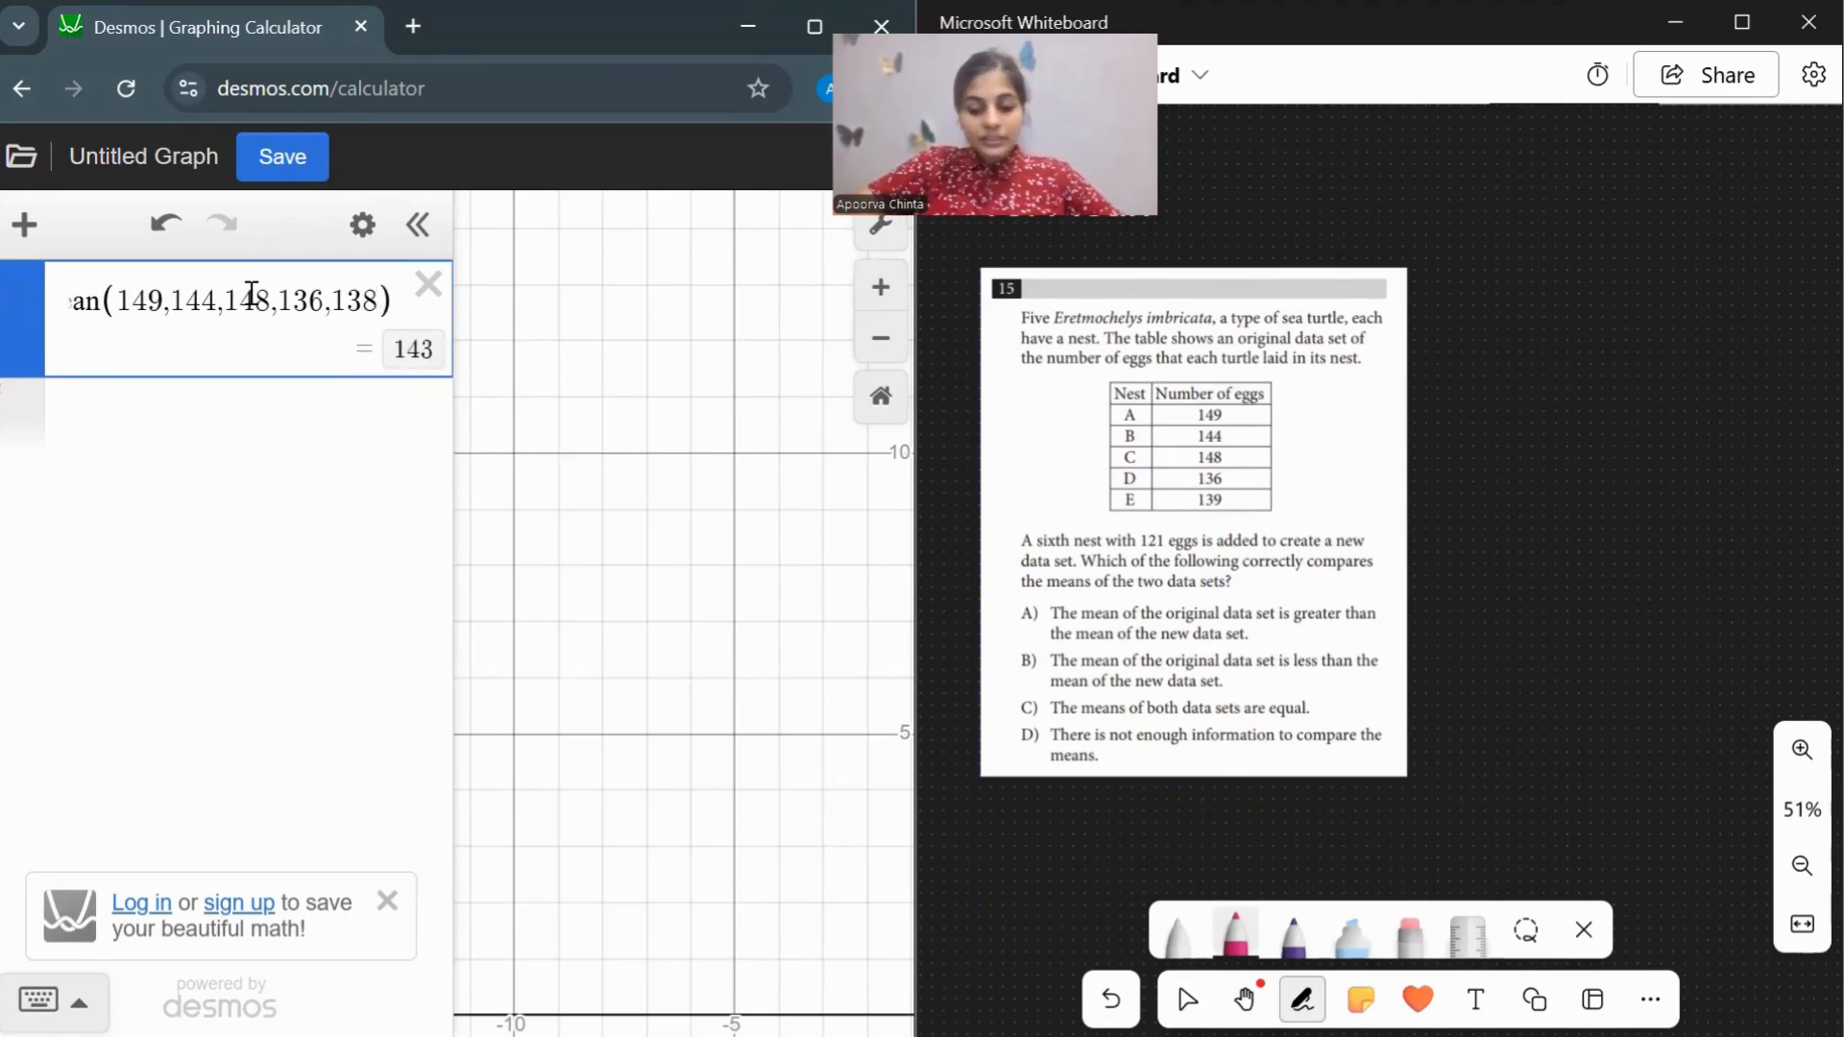
key(Left)
key(BackSpace)
text(9)
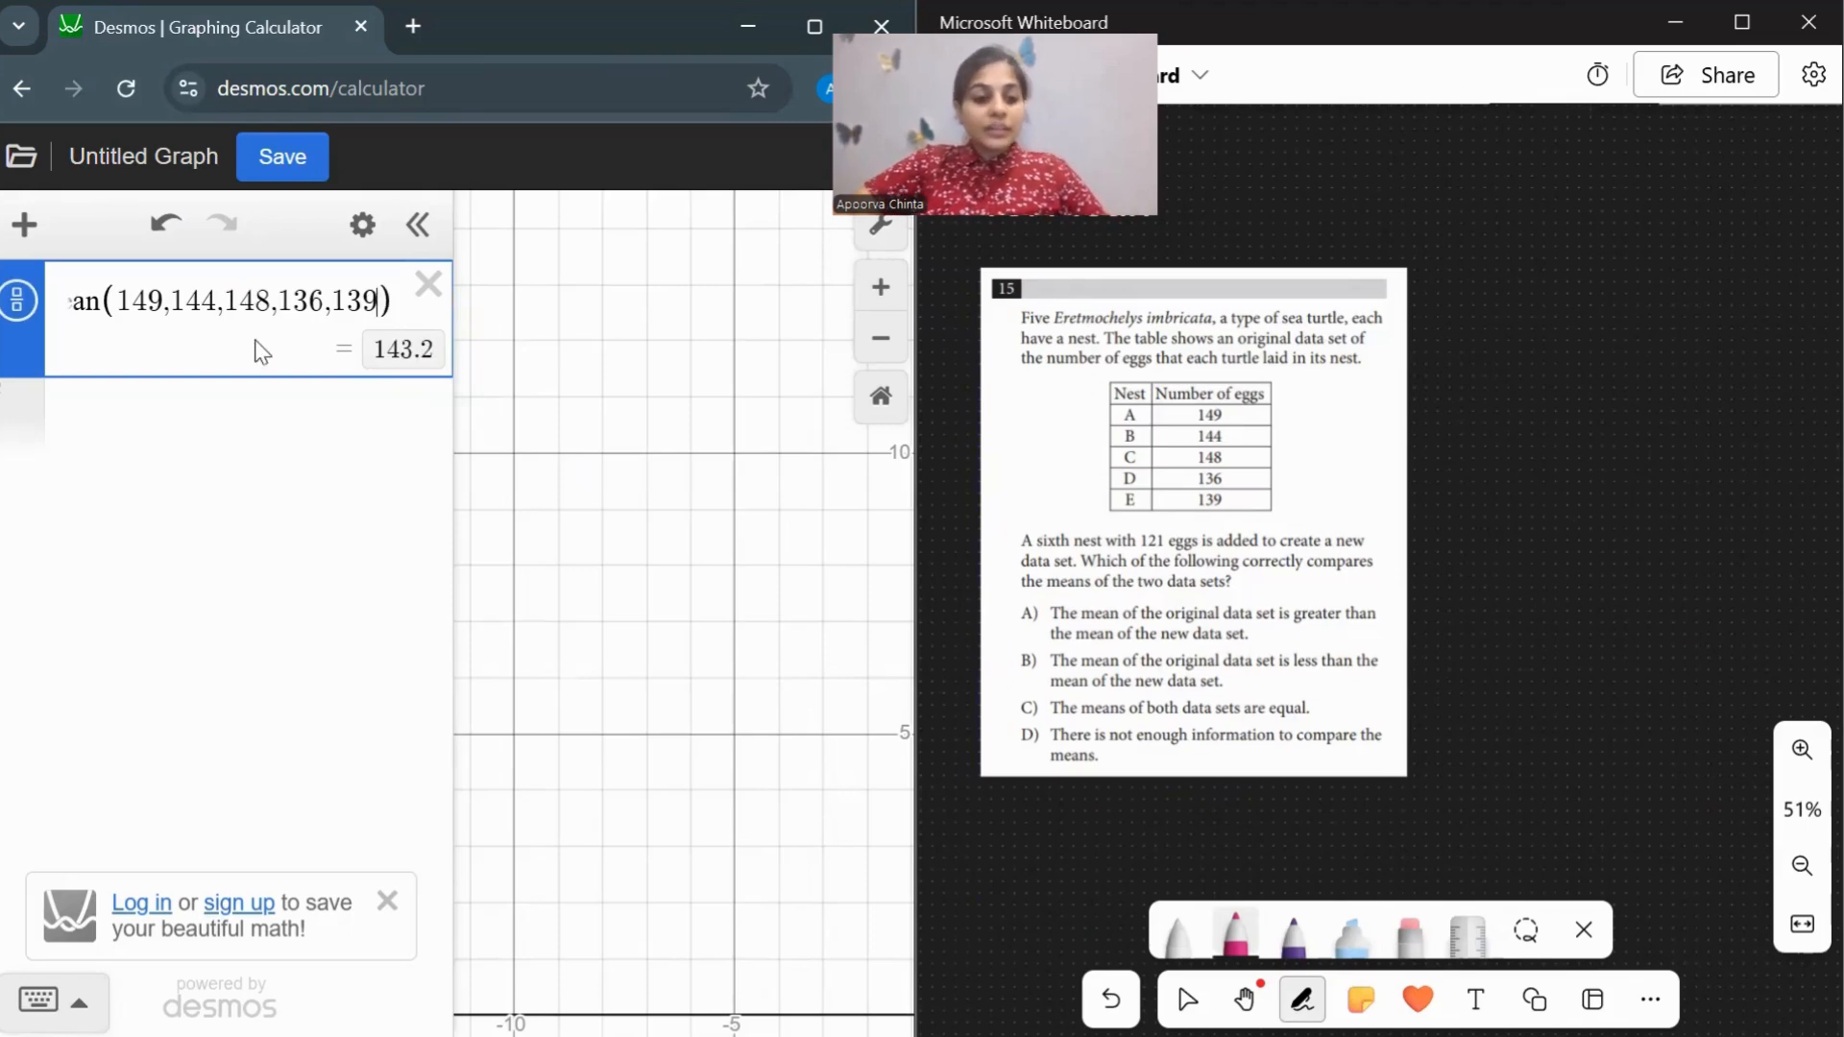
Copy the mean expression to a new line and add the sixth nest's 121 as its last value.
click(263, 406)
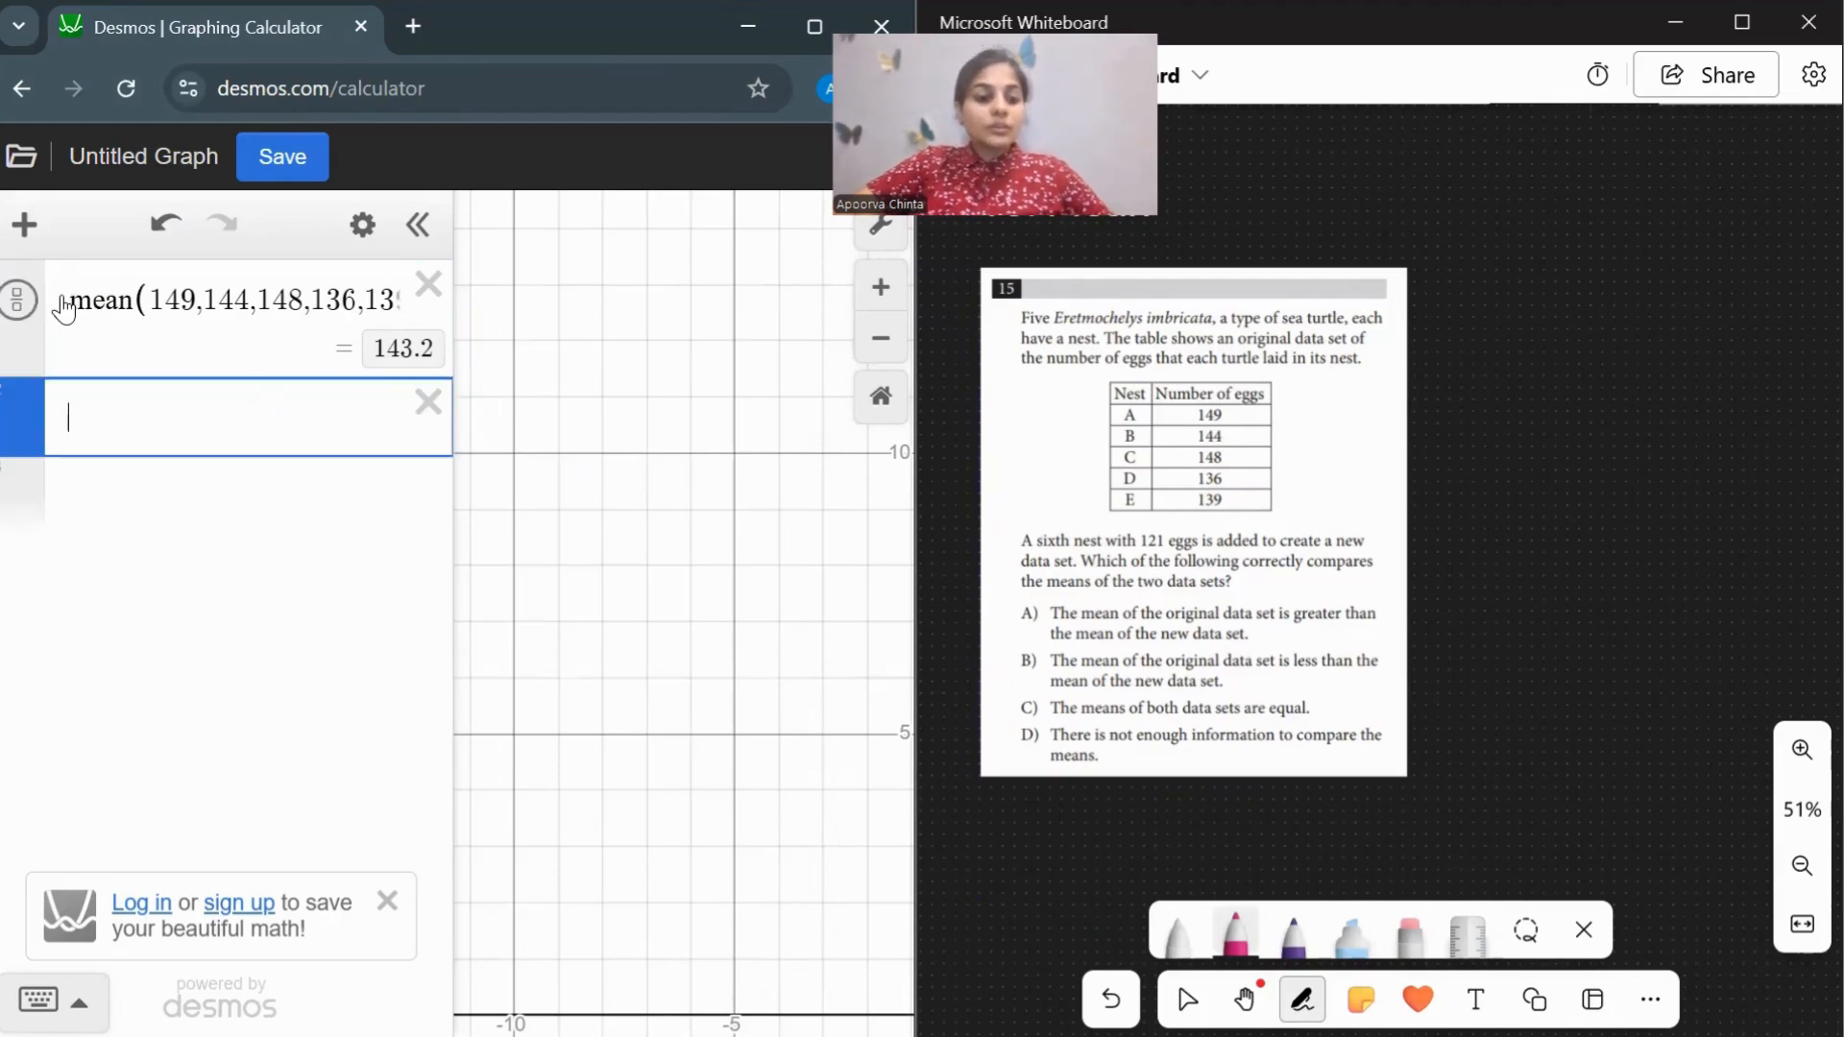
drag(81, 305, 435, 331)
key(ctrl+c)
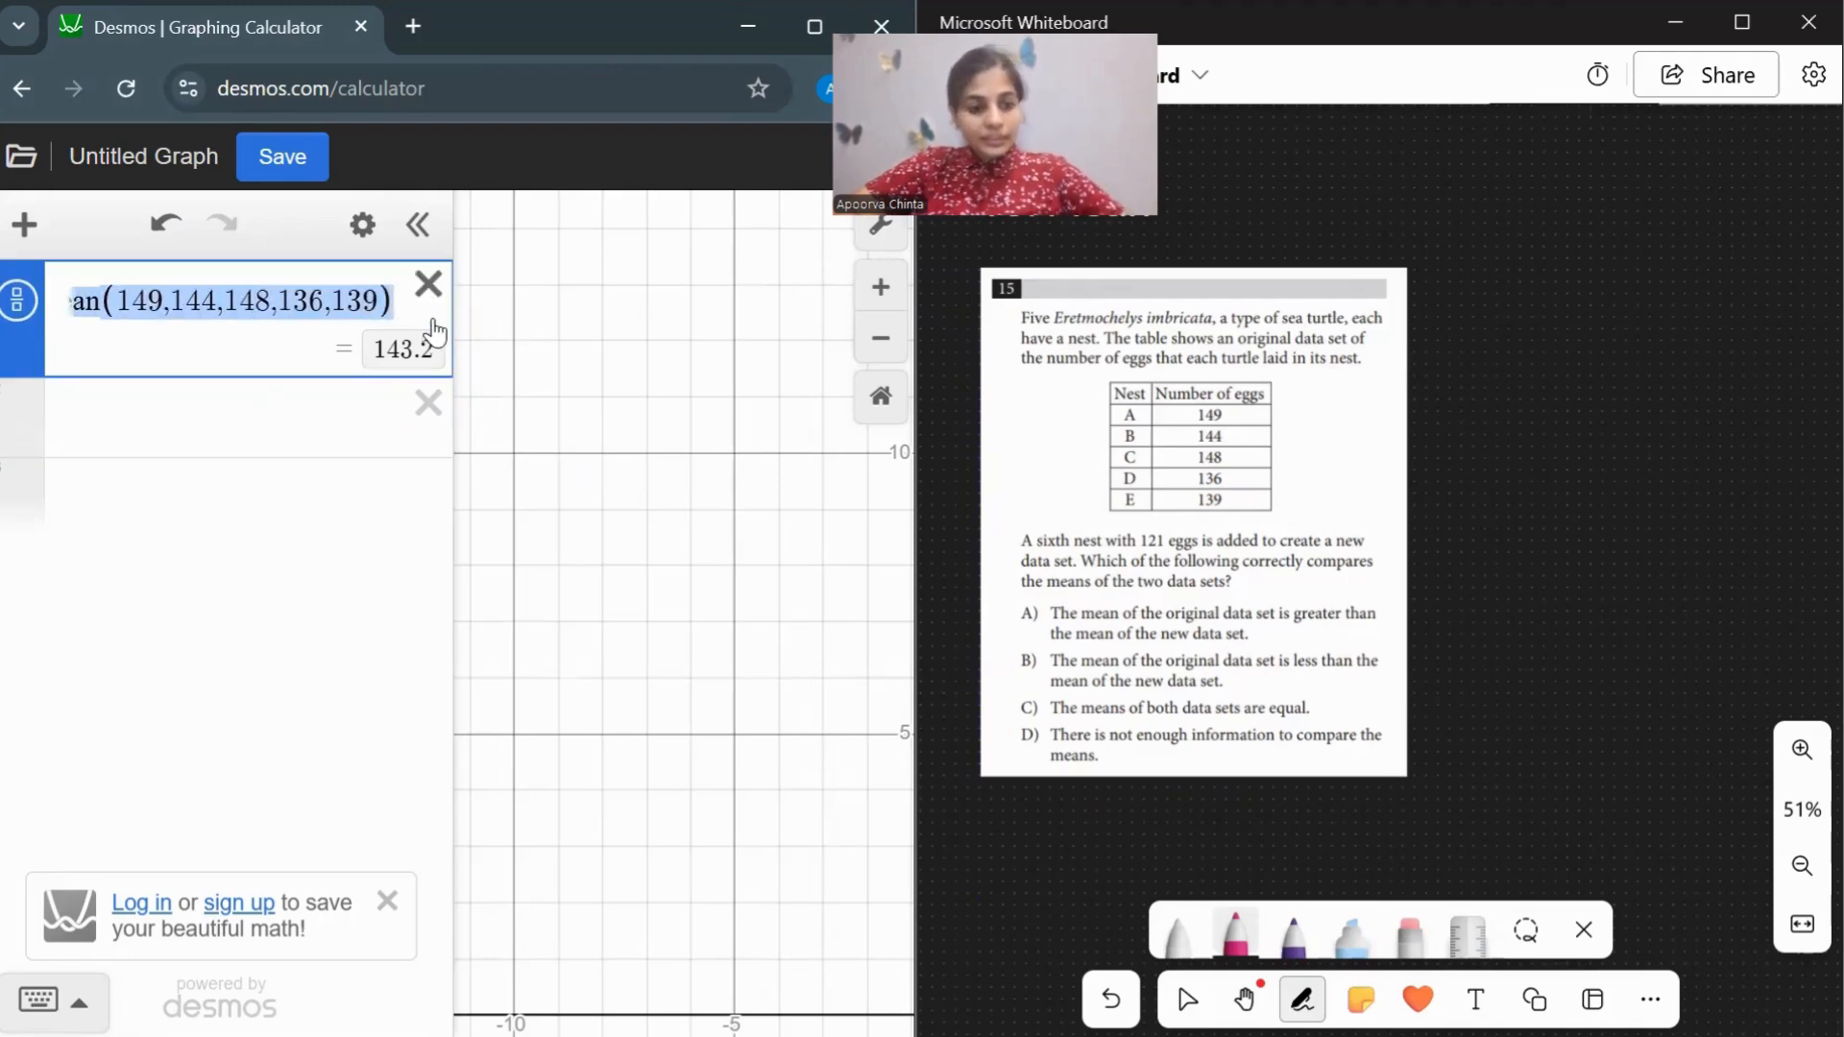
click(237, 419)
key(ctrl+v)
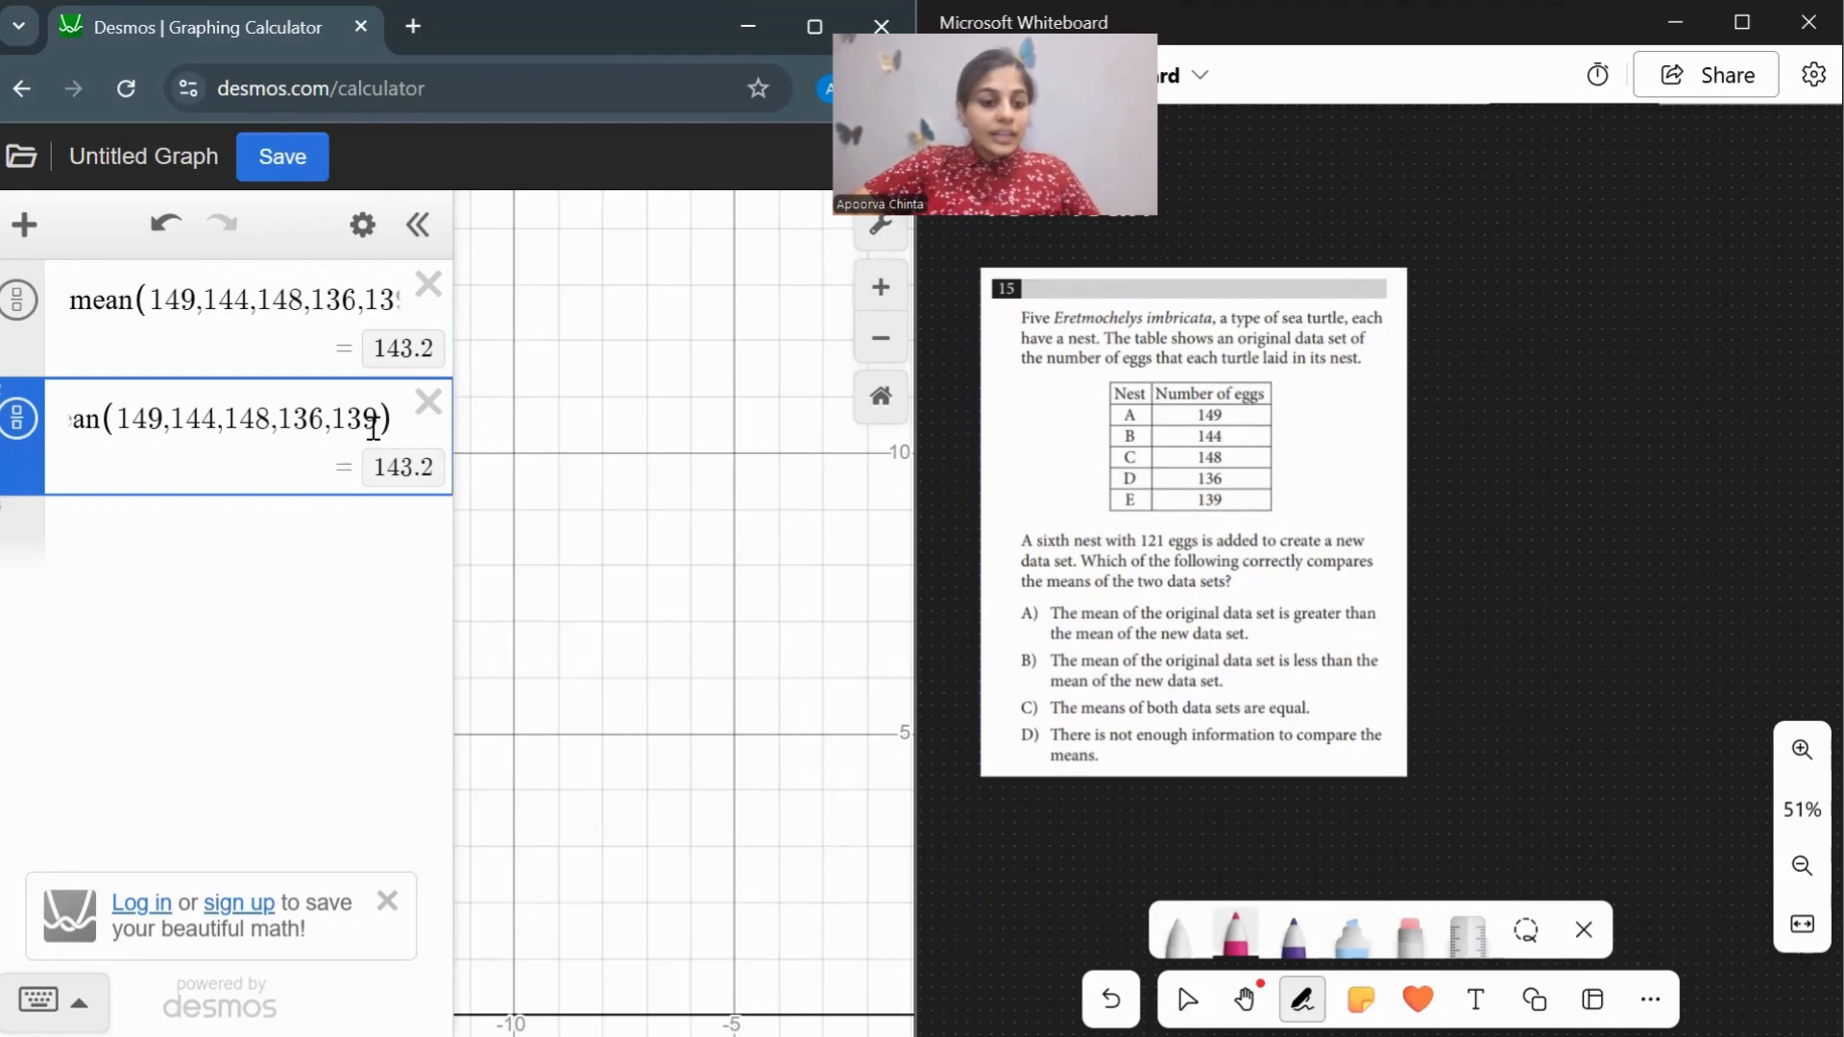
click(375, 426)
text(,121)
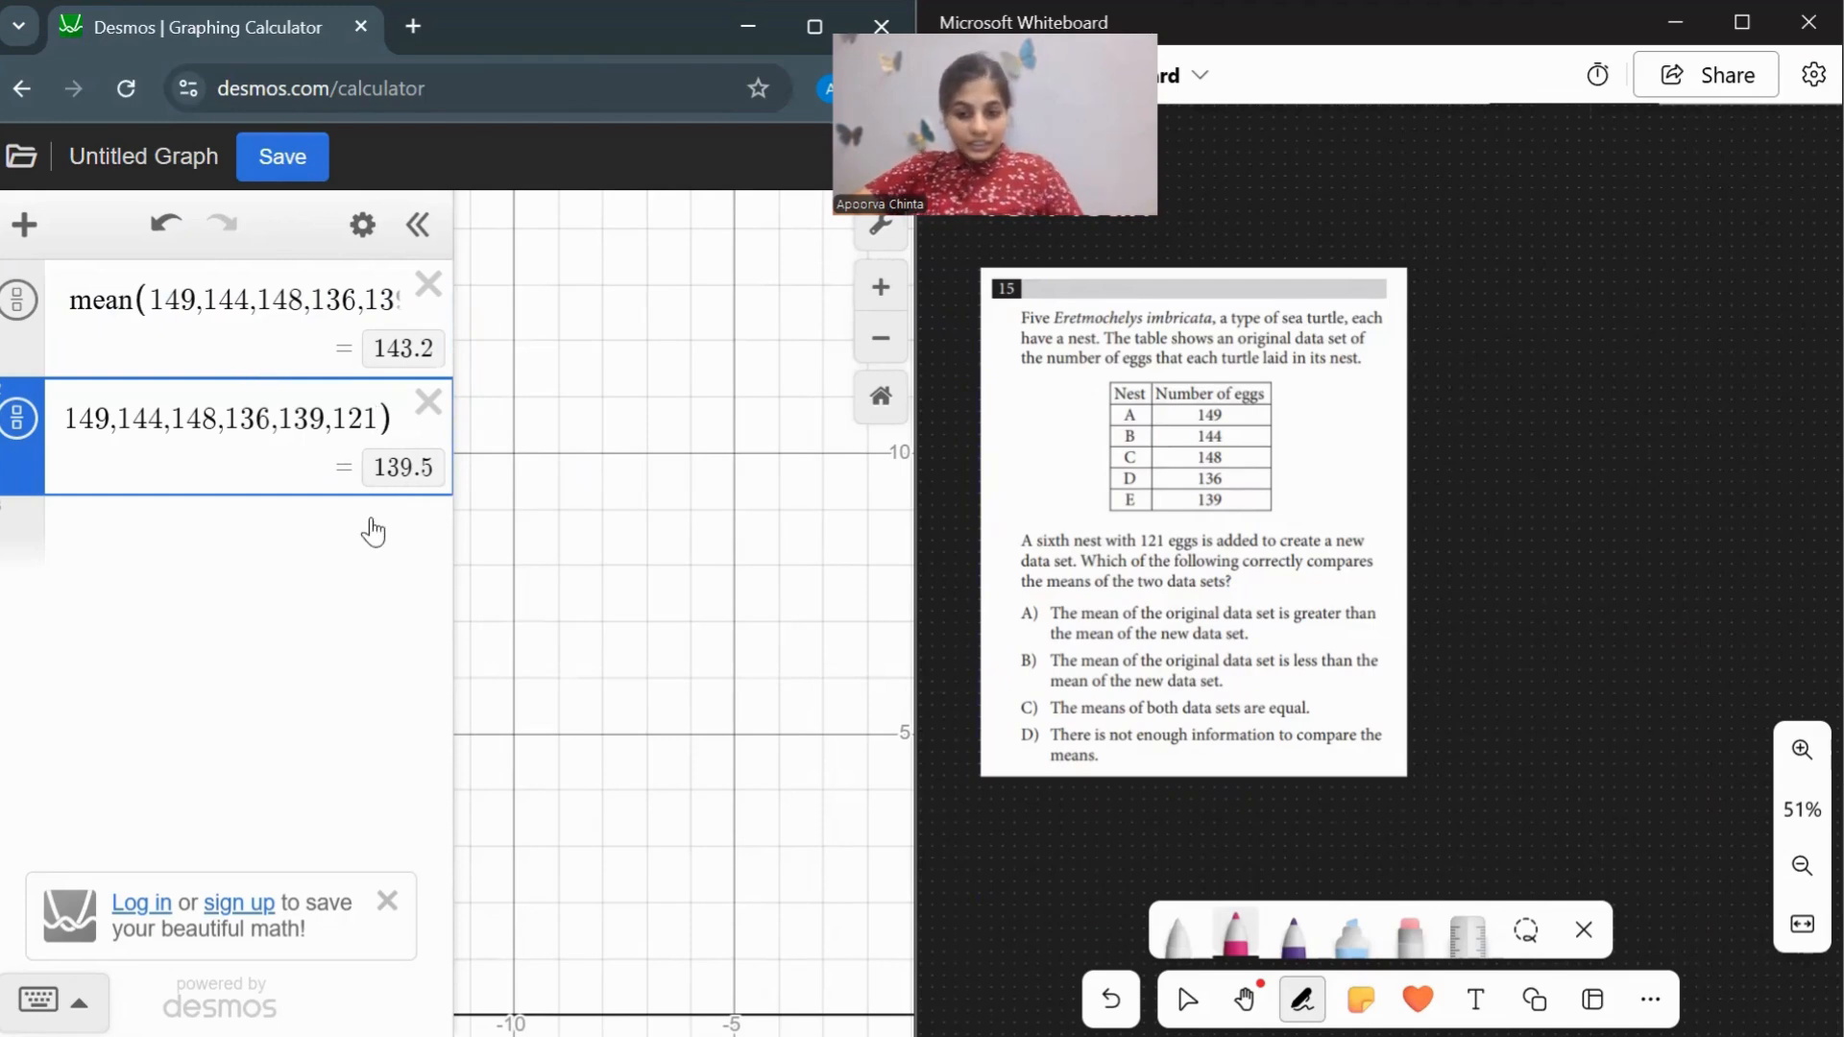
Review the values in the first mean expression through to its end, checking them against the original nest table.
click(1090, 657)
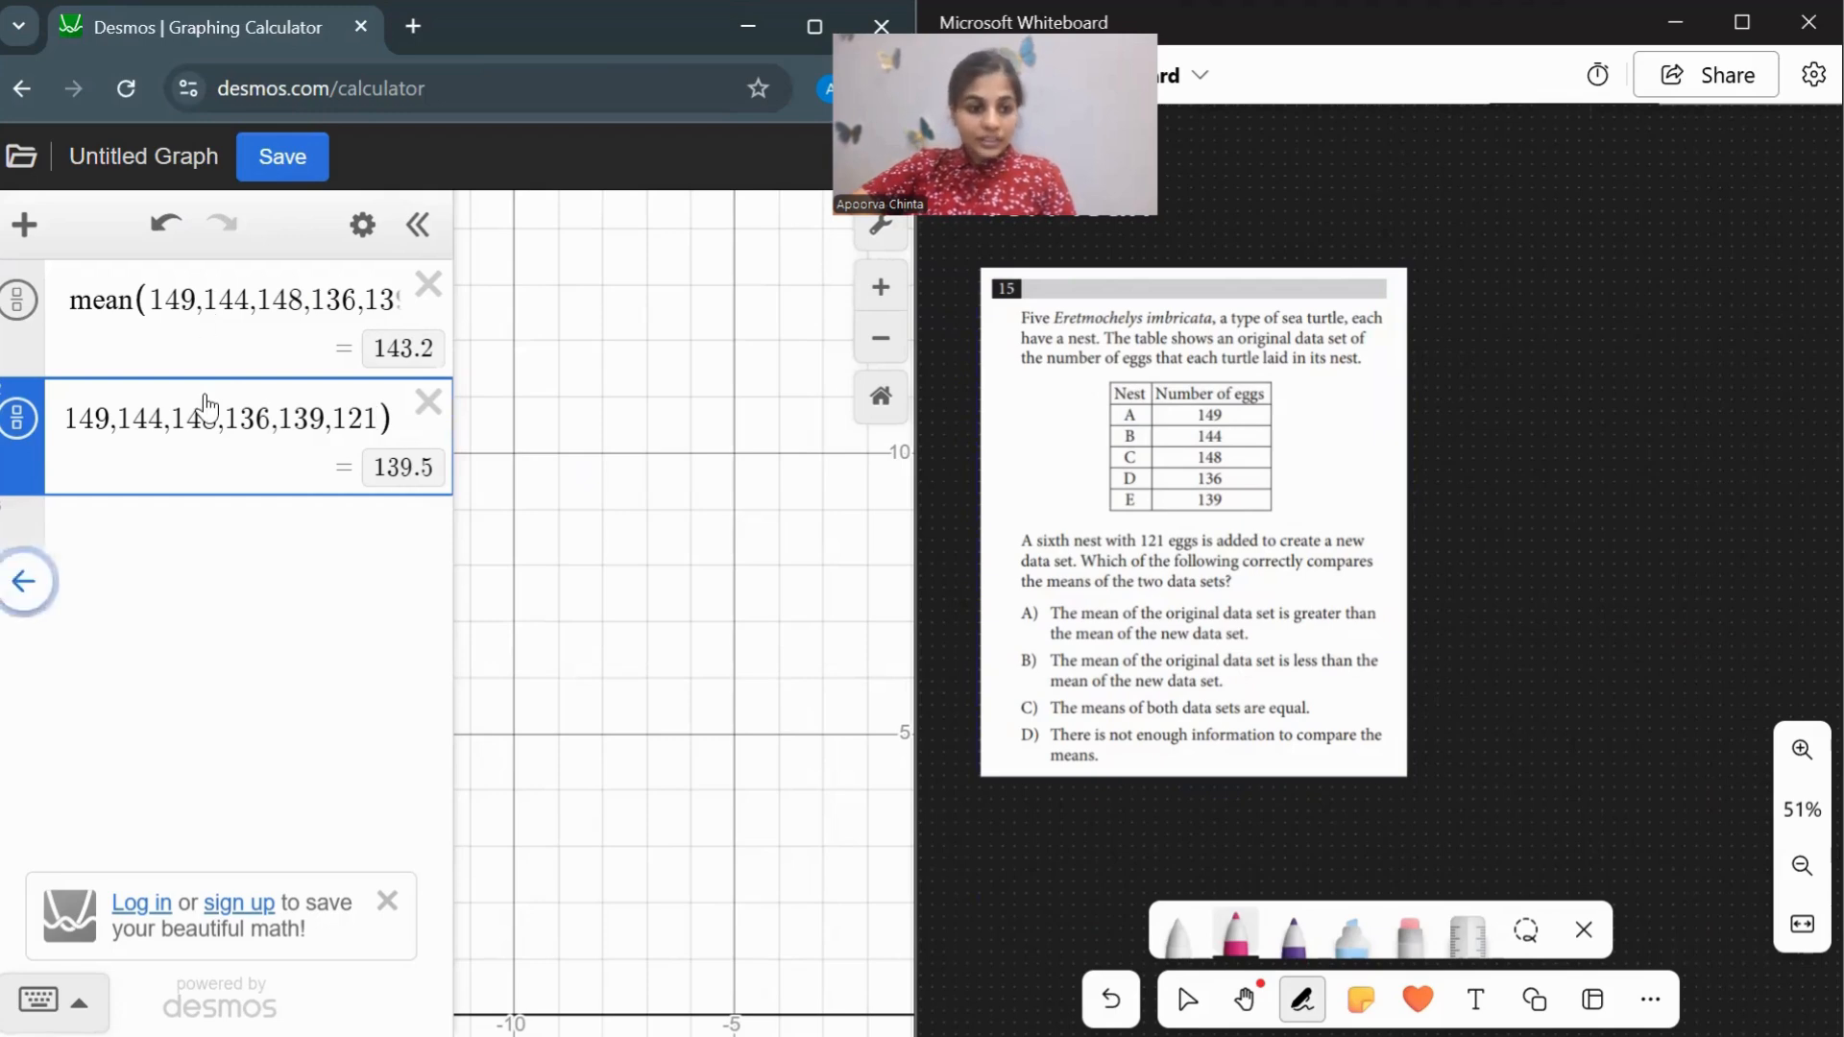
click(207, 297)
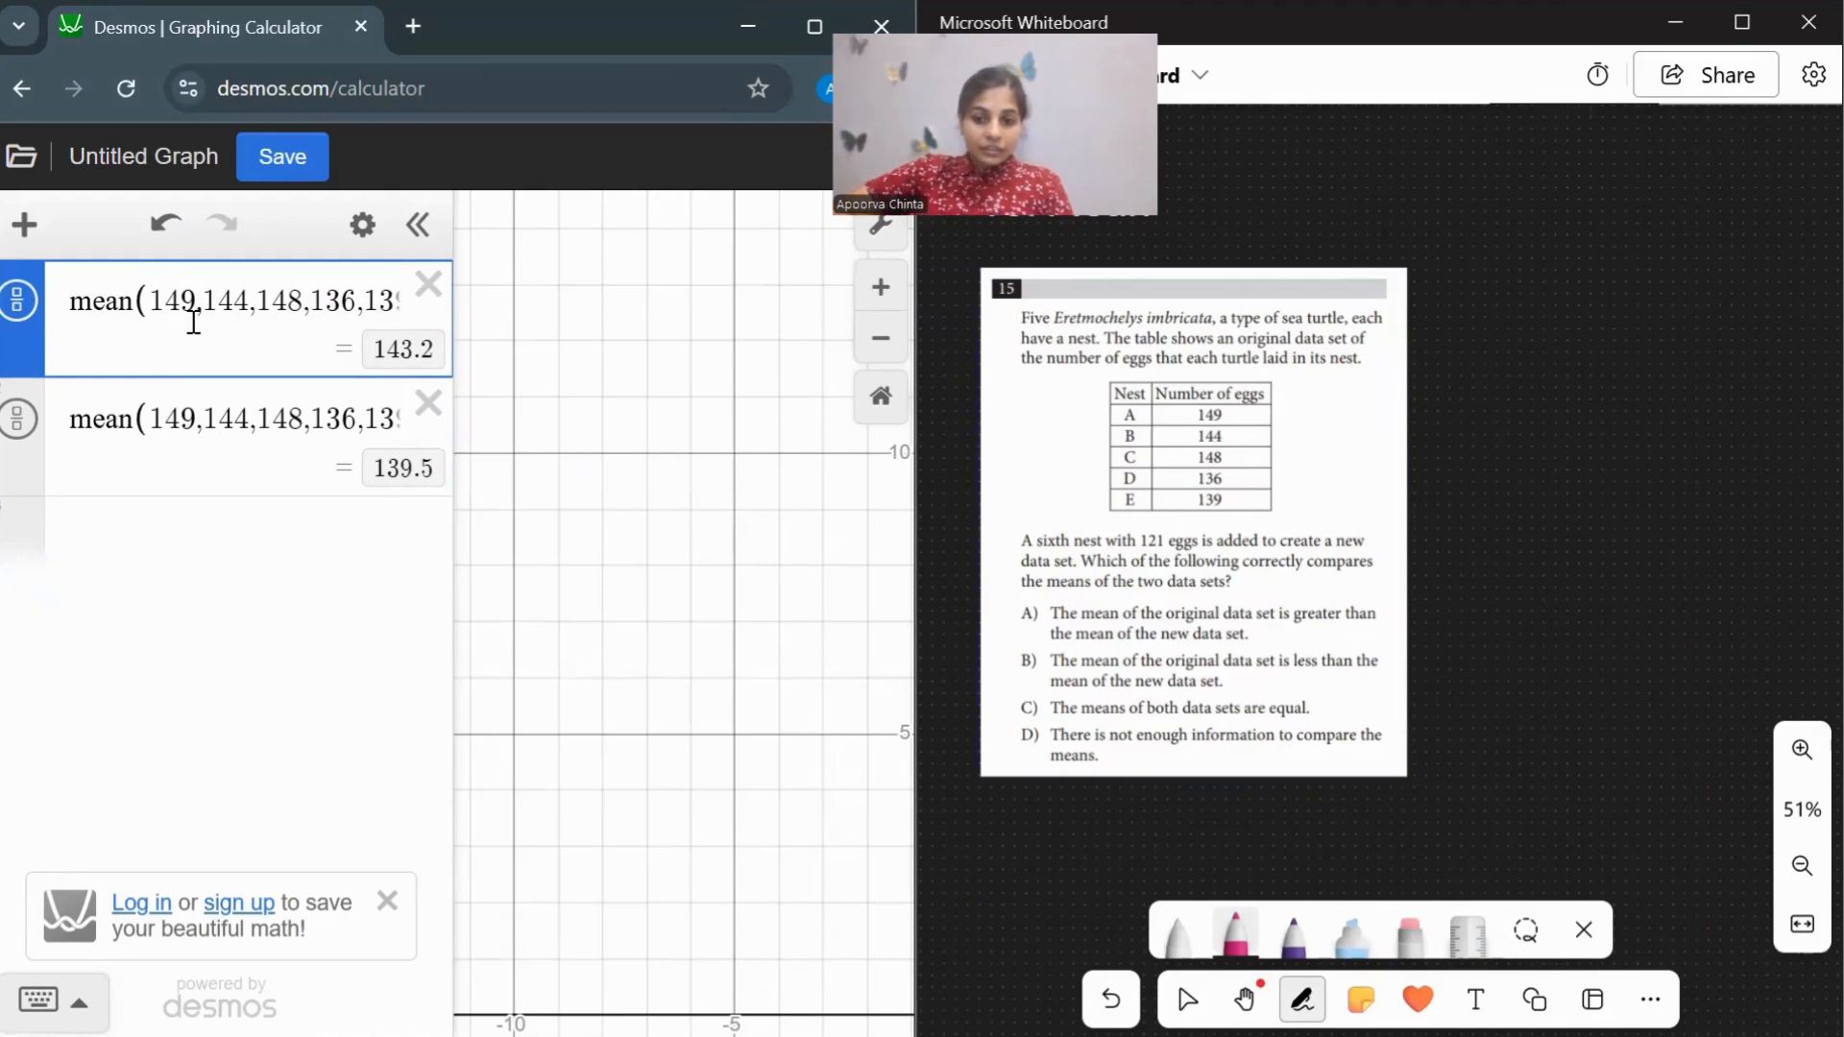
key(Right)
key(Right)
key(Right)
key(Right)
key(Right)
key(Right)
key(Right)
key(Right)
key(Right)
key(Right)
key(Right)
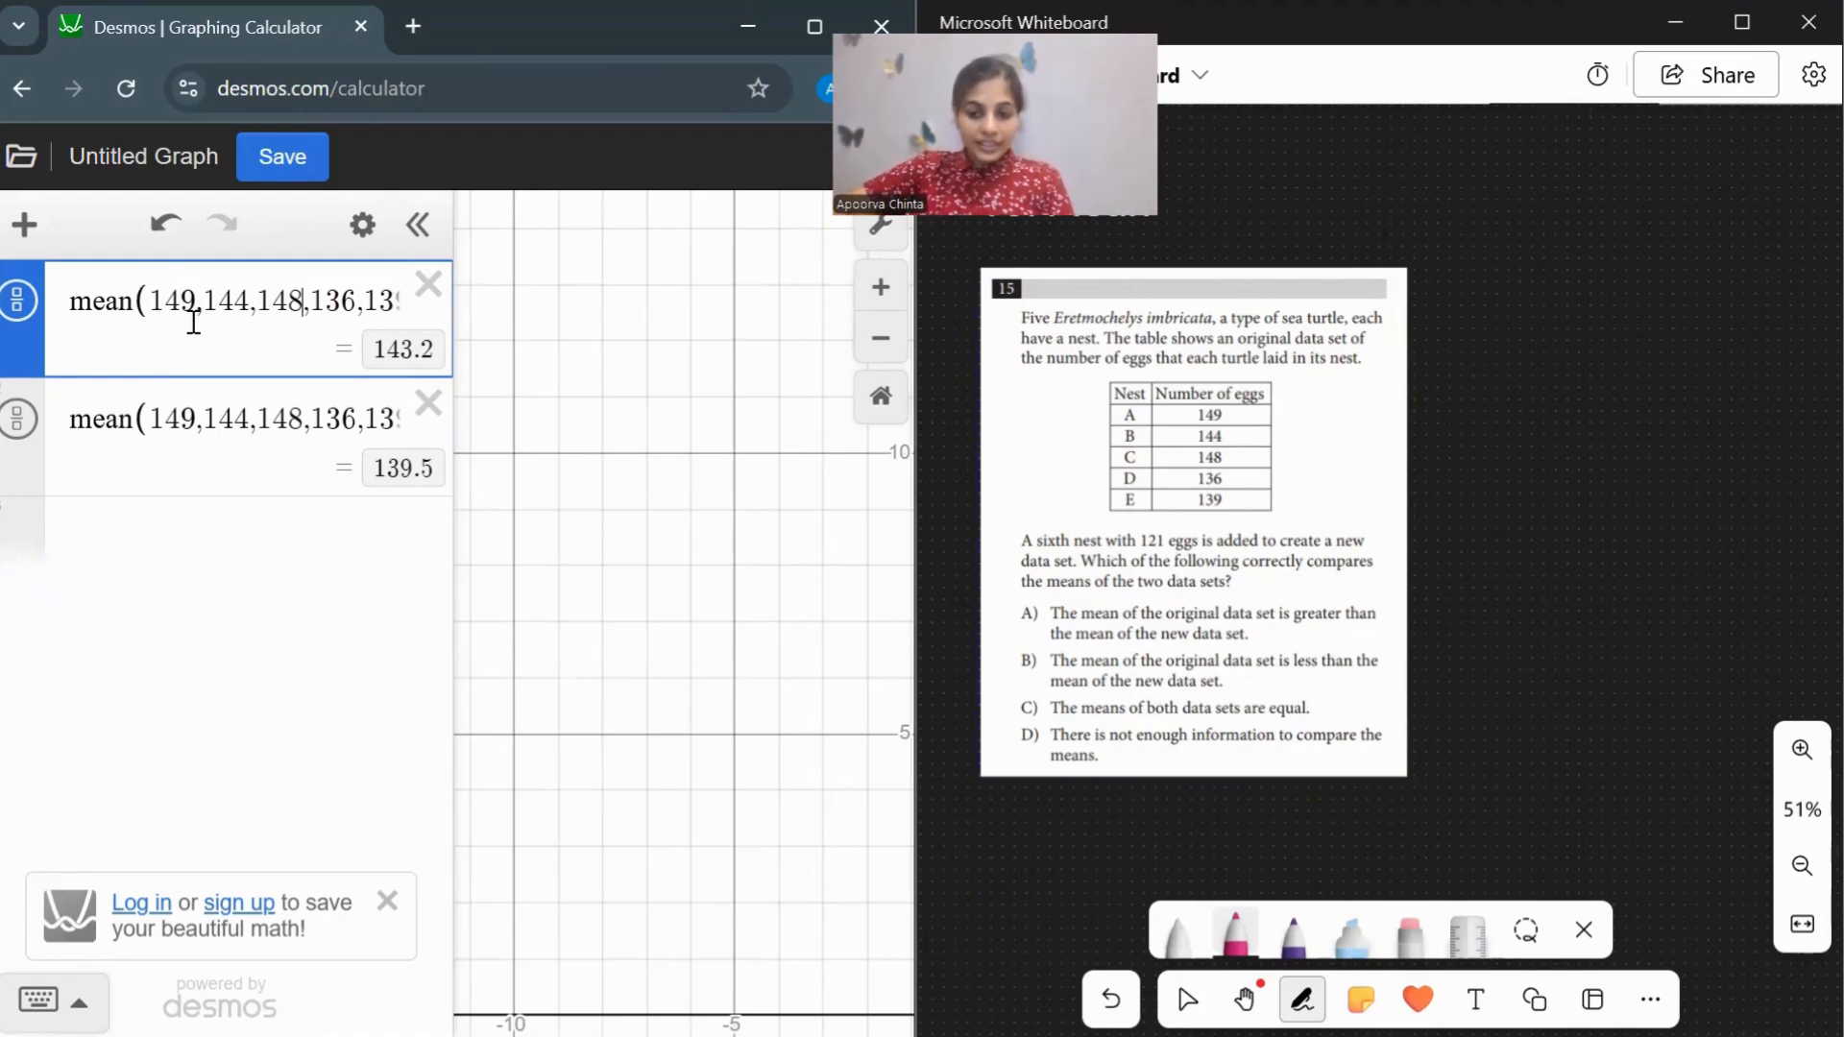
key(Right)
key(Right)
key(Right)
key(Right)
key(Right)
key(Right)
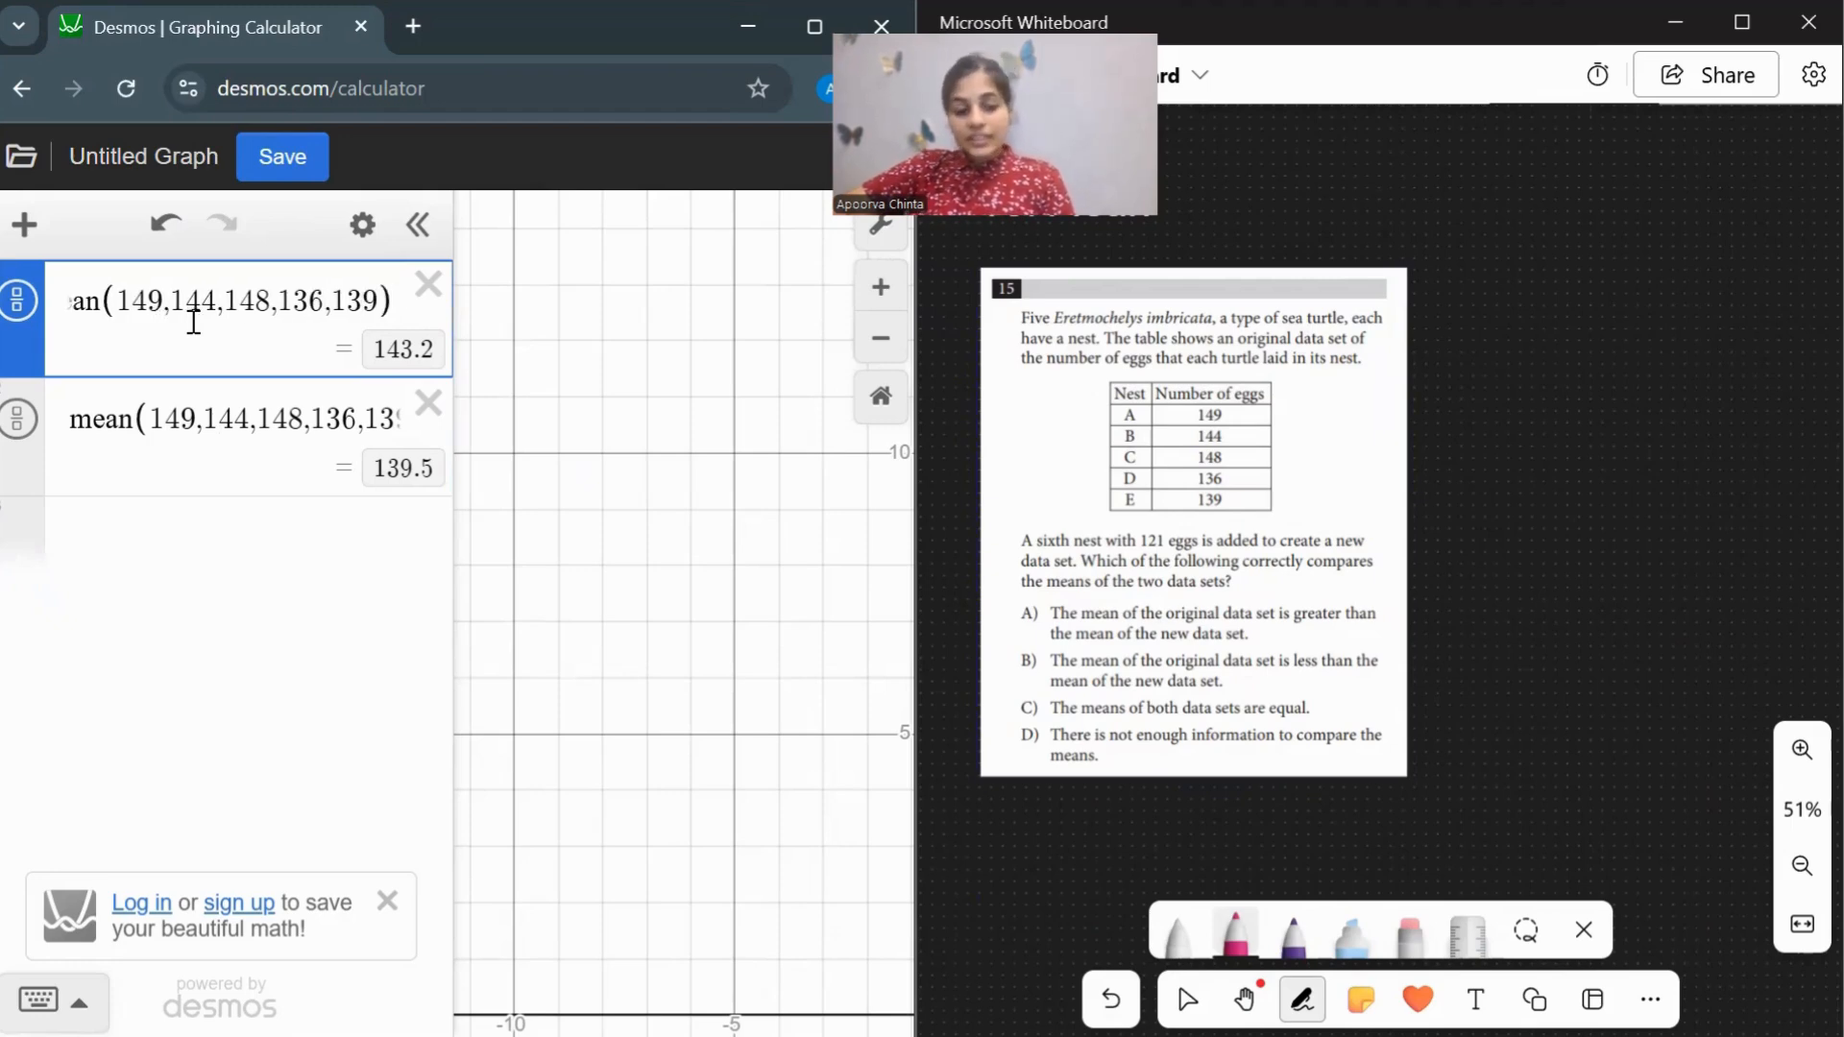
Review the values in the second mean expression through to the added 121 and compare its mean with the first.
click(195, 420)
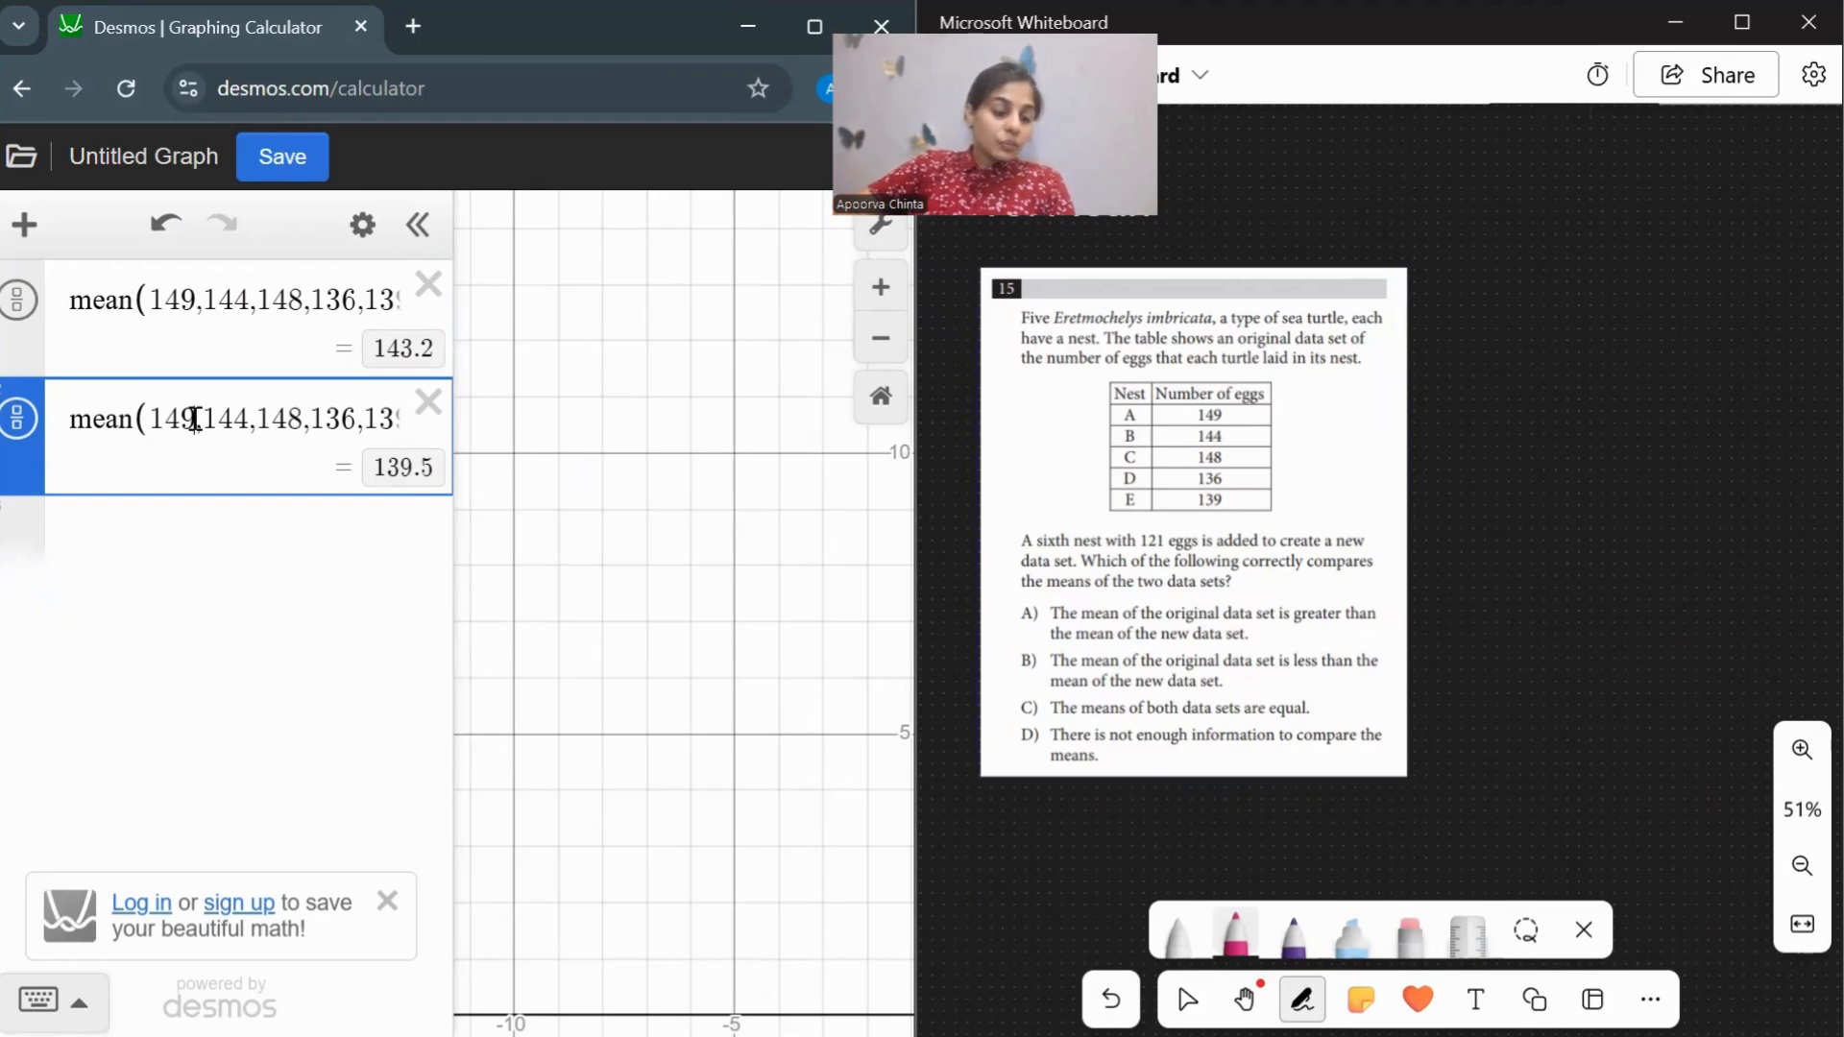
key(Right)
key(Right)
key(Right)
key(Right)
key(Right)
key(Right)
key(Right)
key(Right)
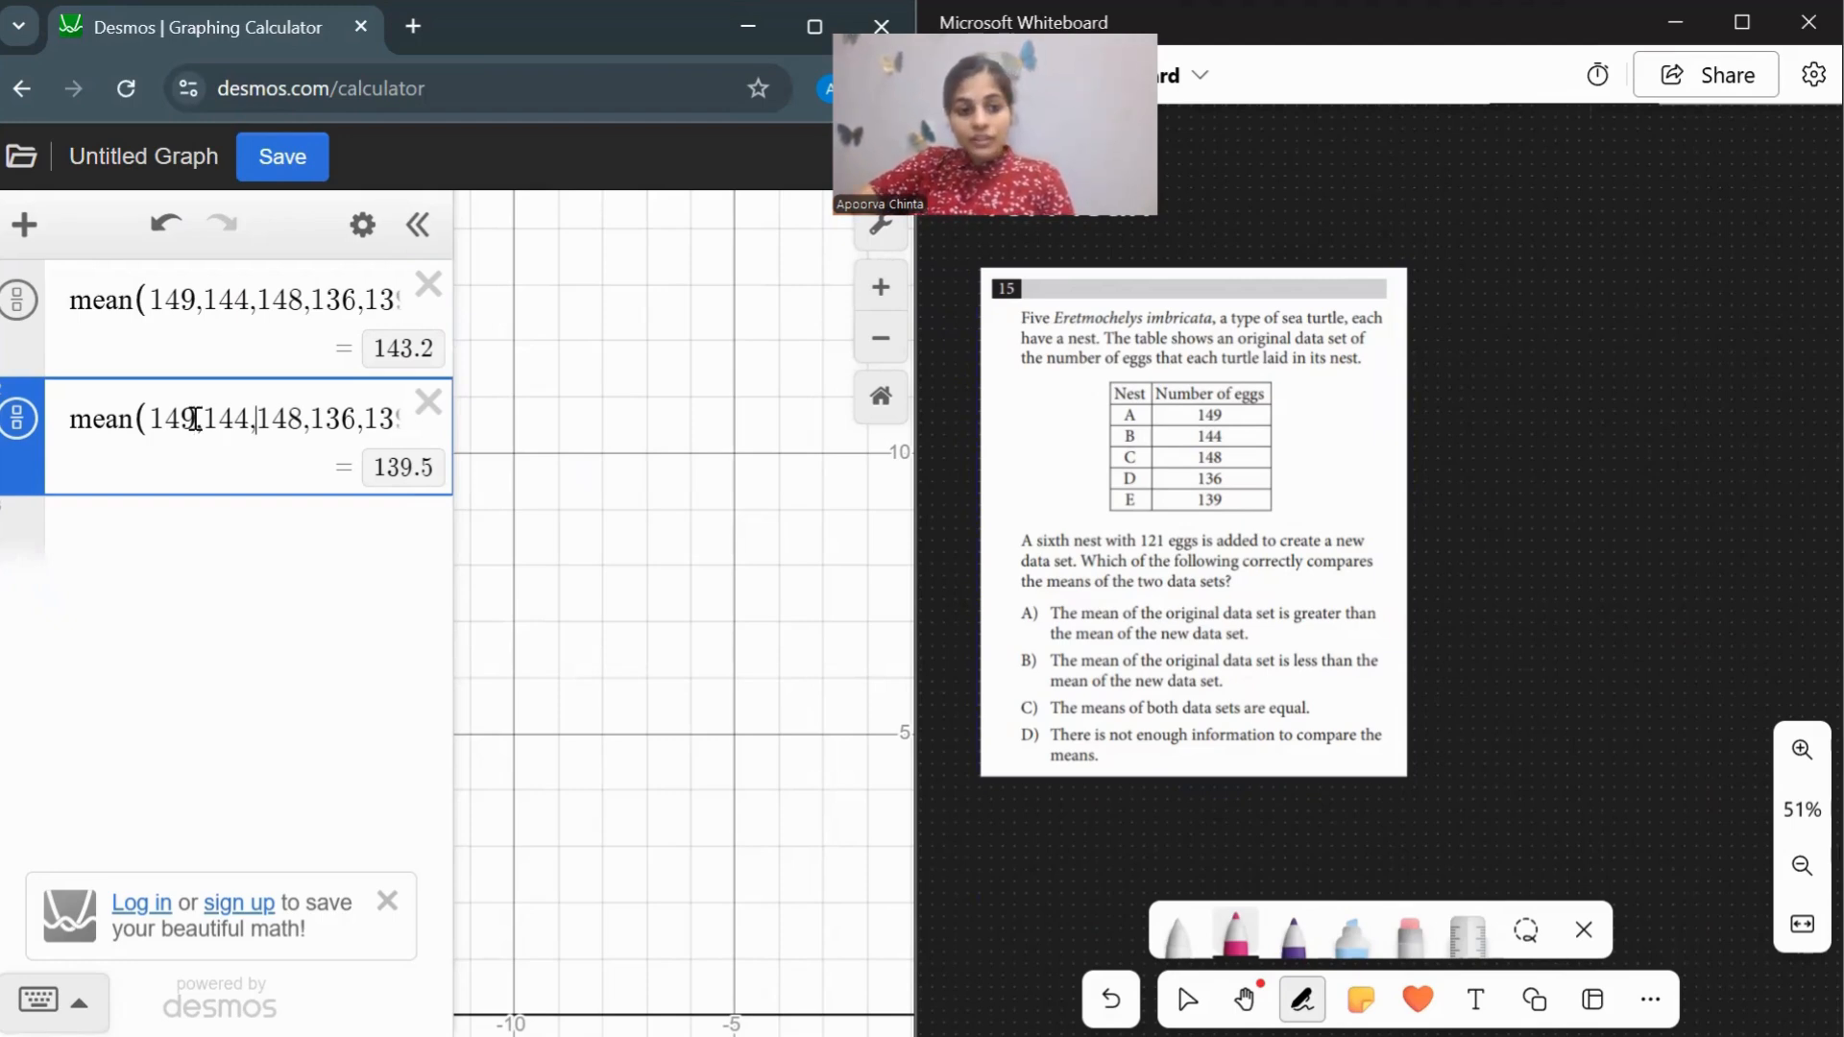
key(Right)
key(Right)
key(Right)
key(Right)
key(Right)
key(Right)
key(Right)
key(Right)
key(Right)
key(Right)
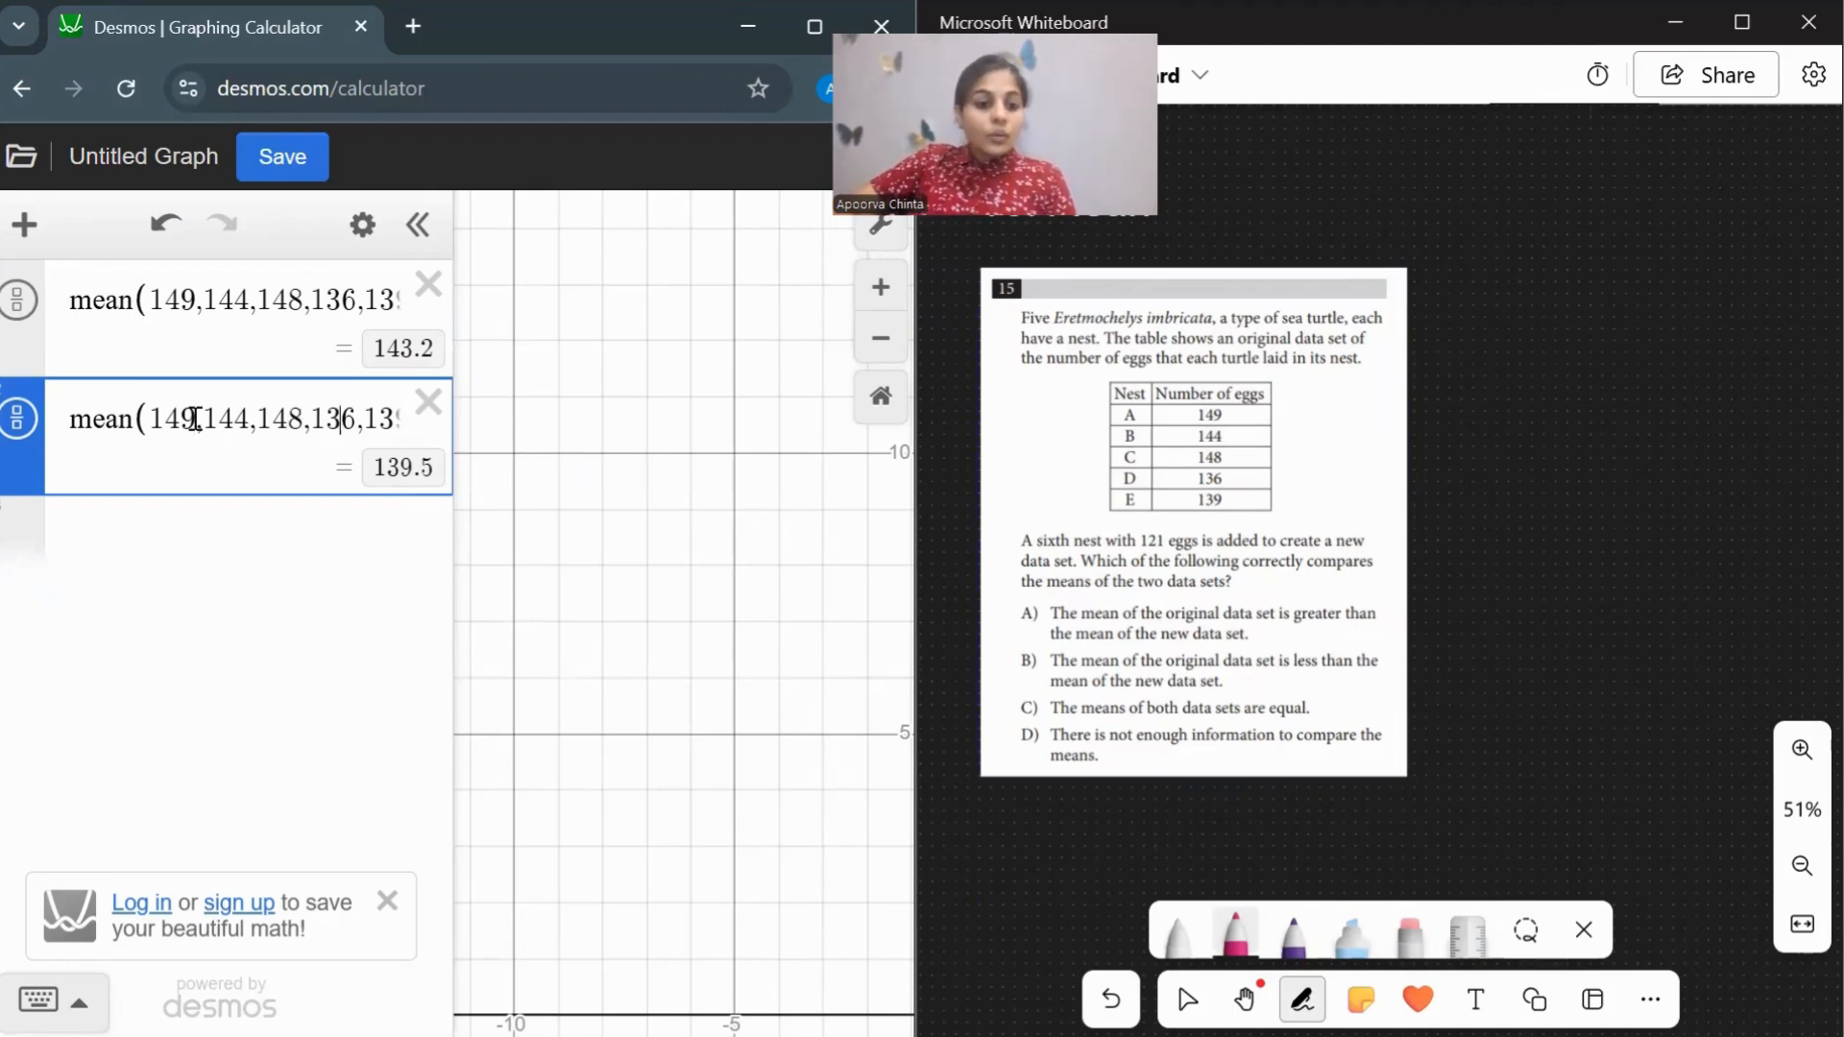
key(Right)
key(Right)
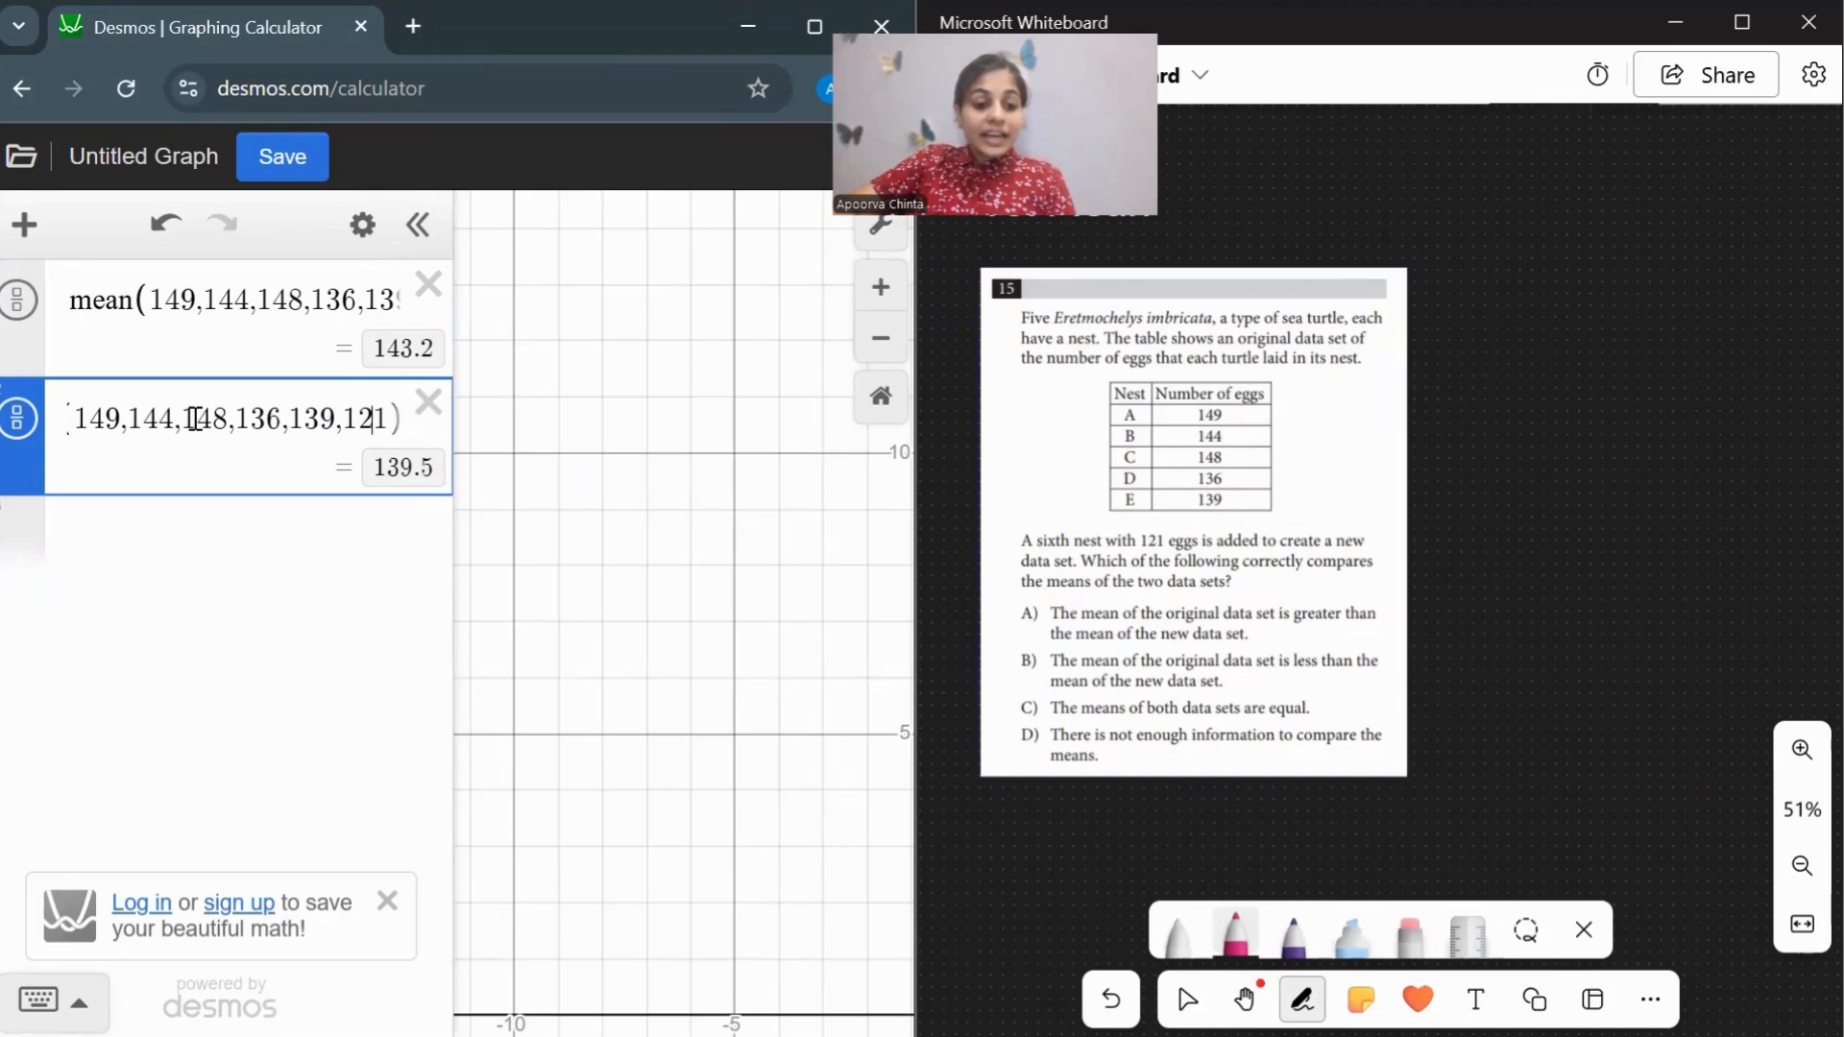
Draw a red tick mark over answer A of the turtle nest question on the whiteboard.
click(988, 507)
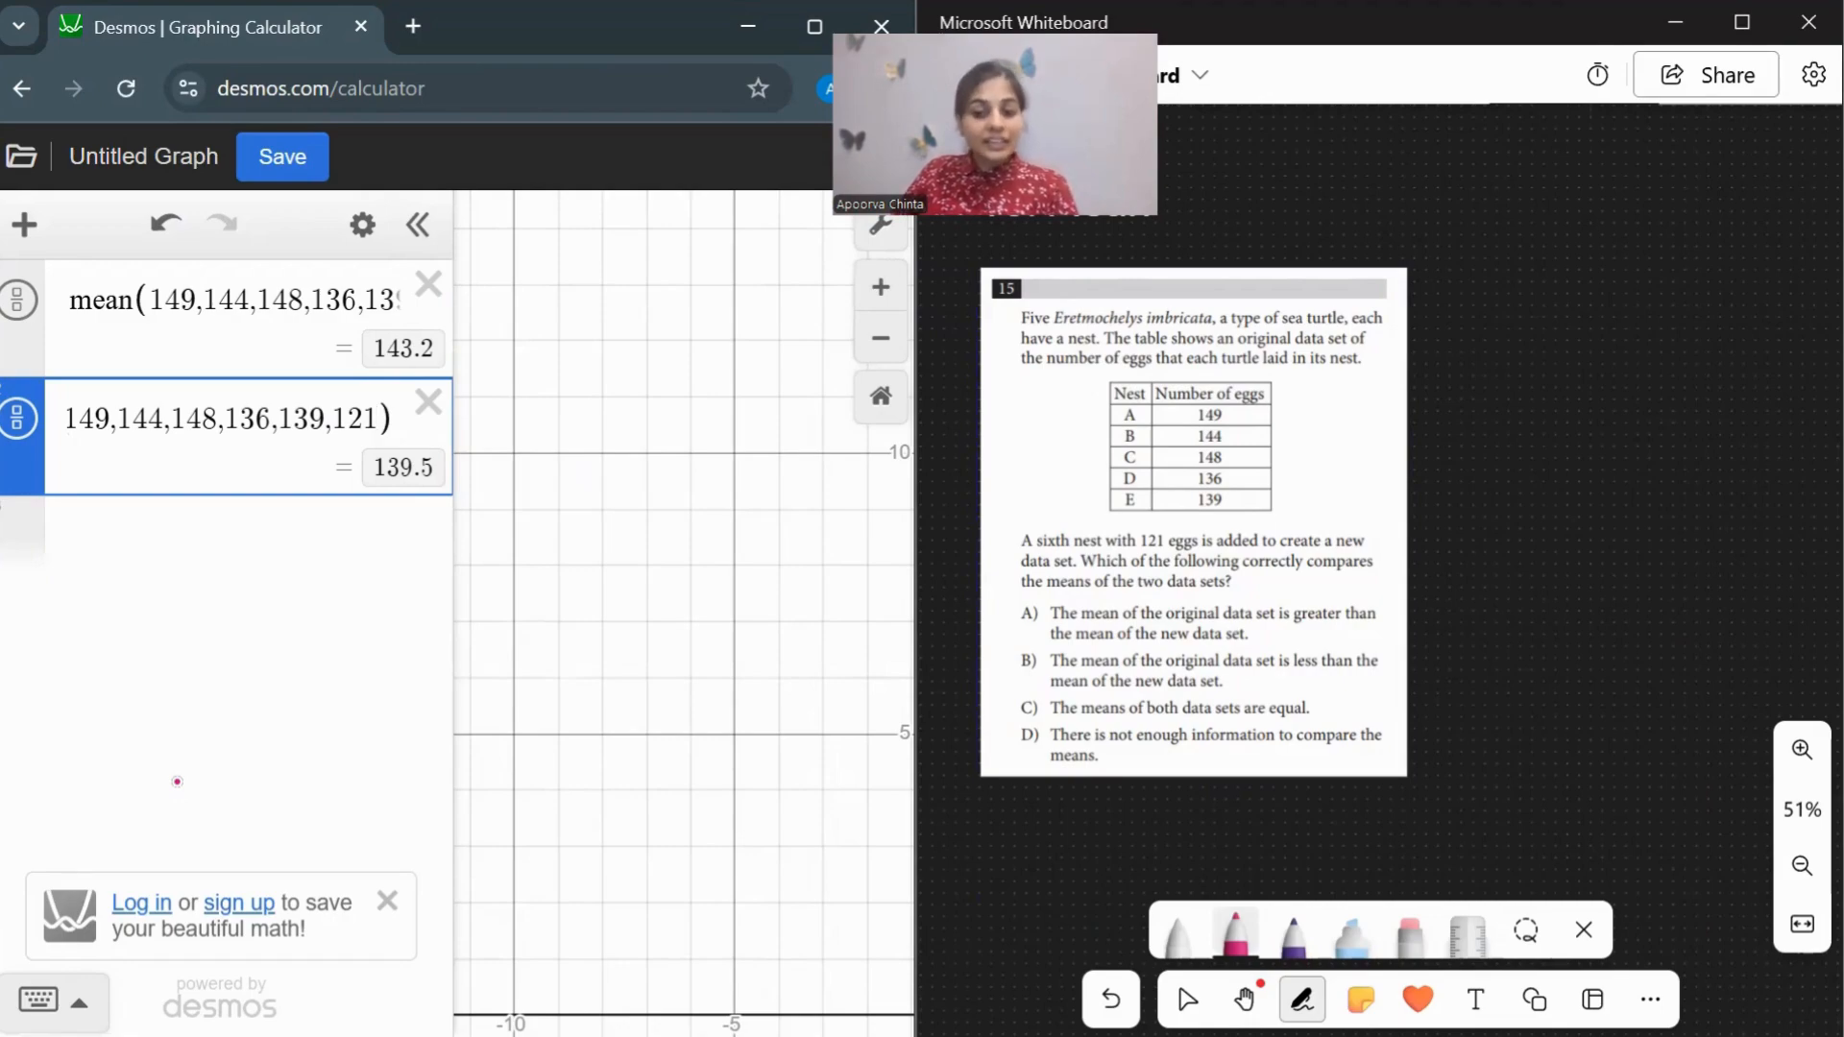
drag(1001, 622, 1062, 595)
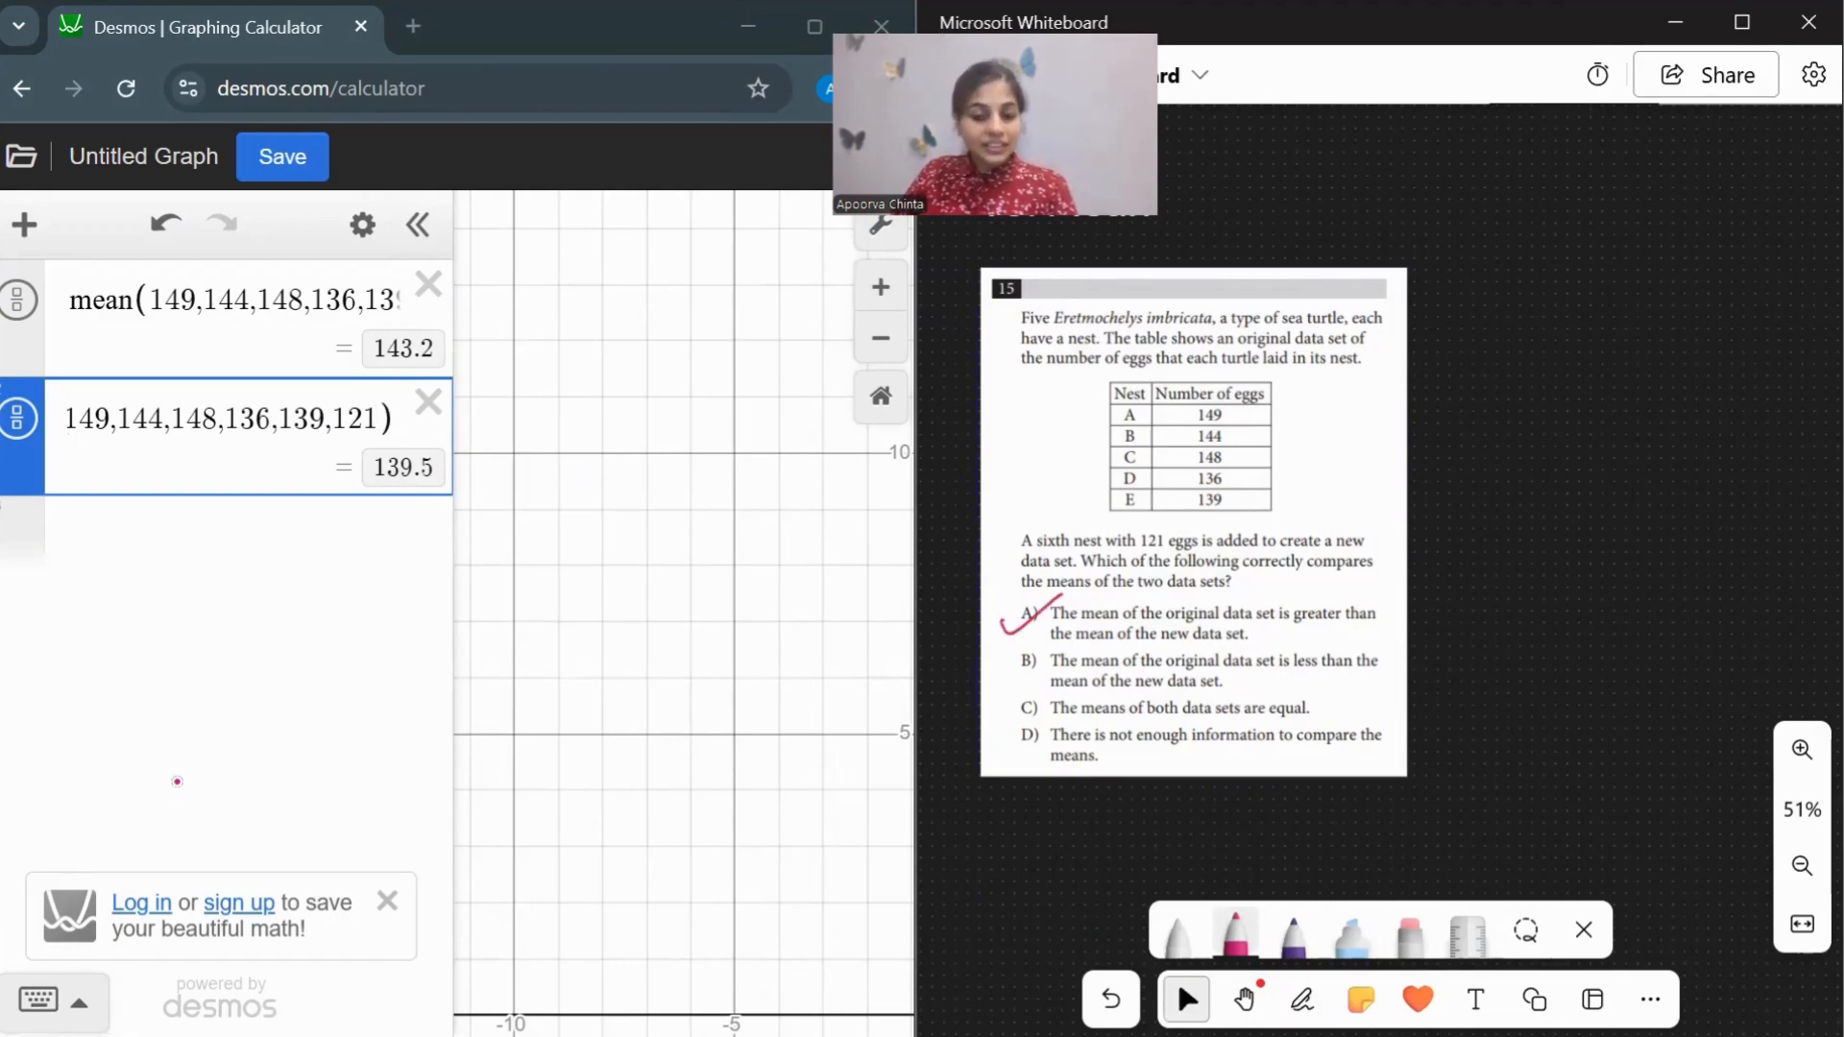